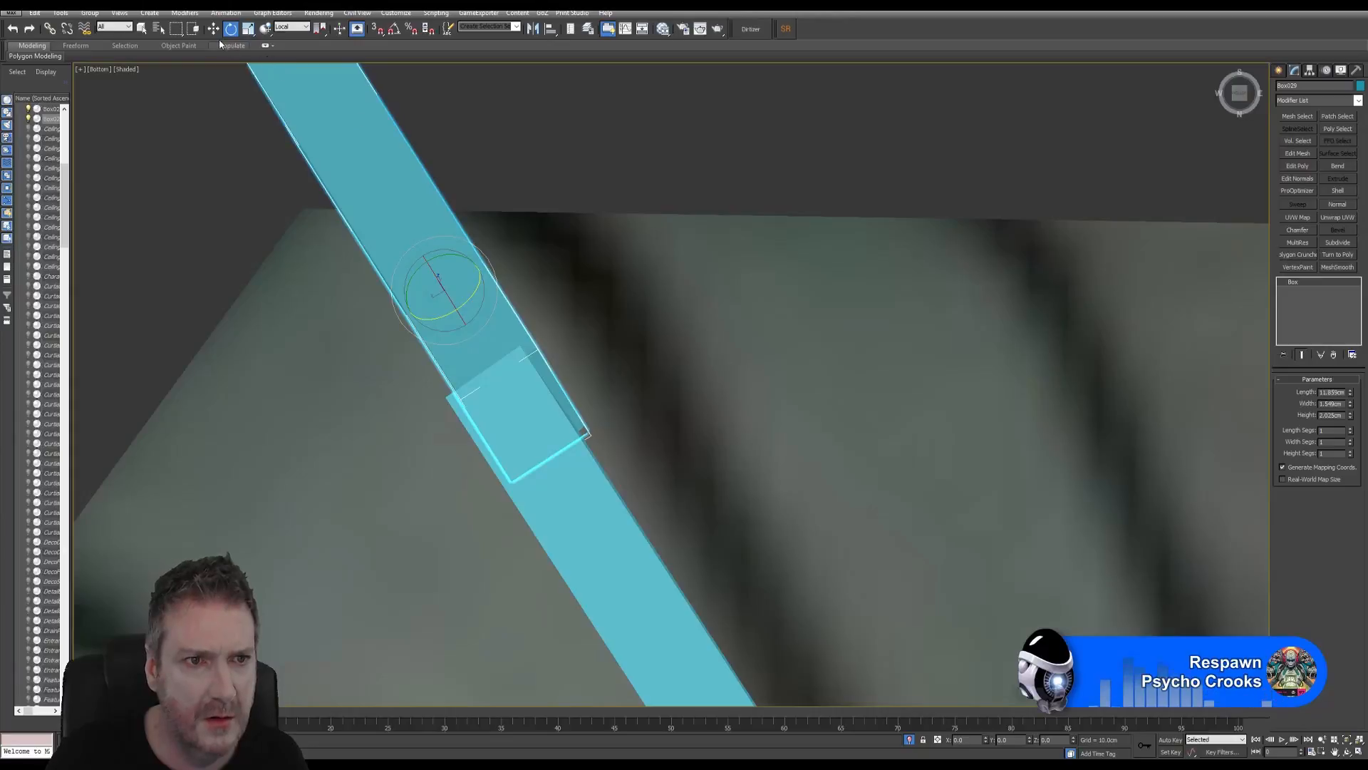
Step: Move the upper strut segment sideways along its local X axis until its edges line up with the lower segment
left_click(218, 33)
left_click_drag(404, 320, 408, 320)
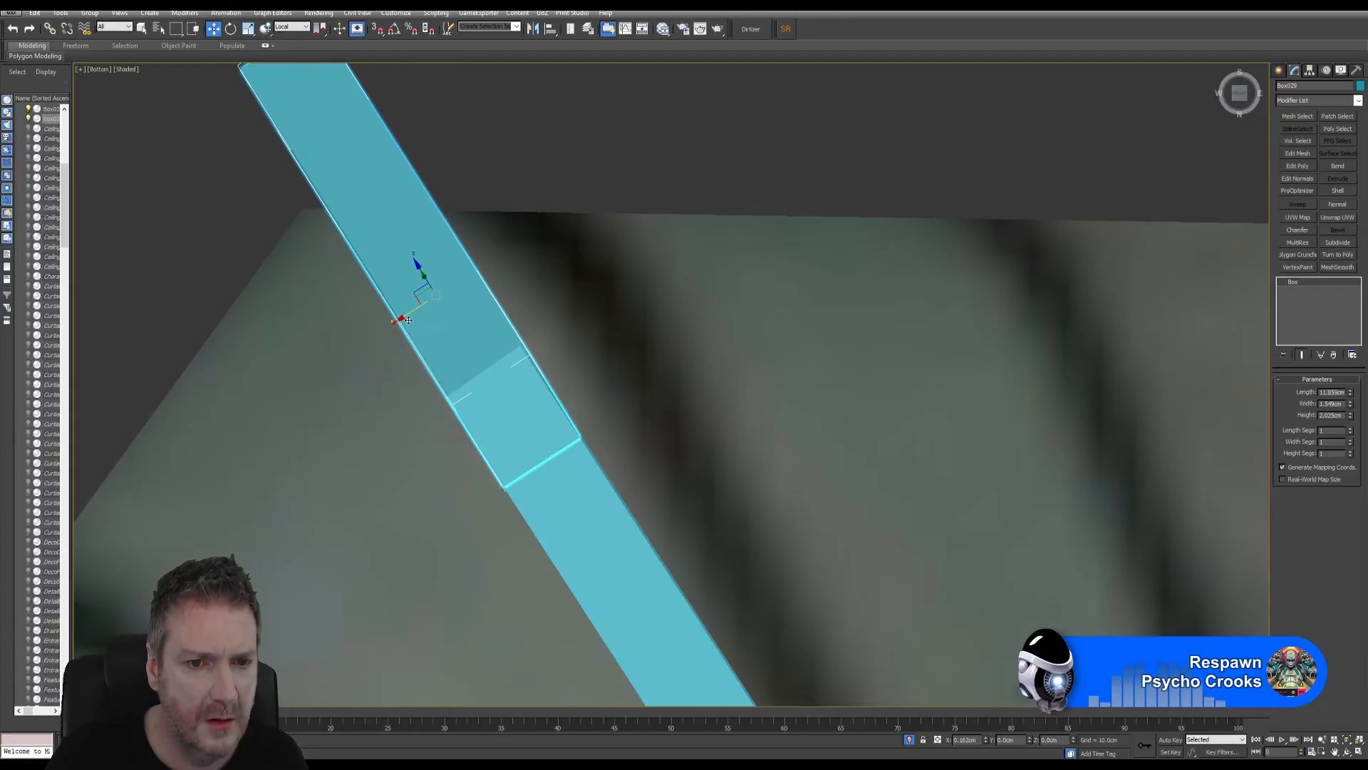
left_click(1358, 752)
left_click(532, 430)
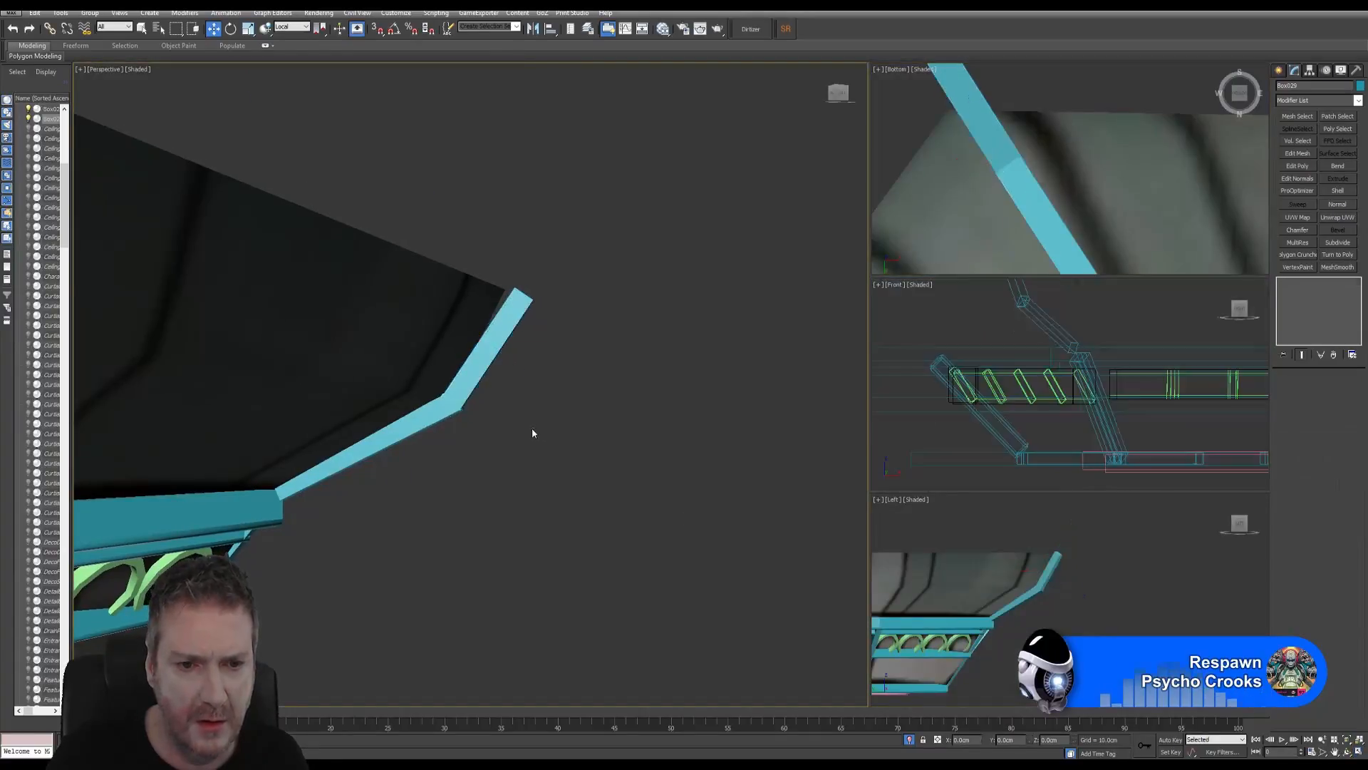
Step: Nudge the upper strut segment along its local axes so its end meets the lower segment cleanly at the bend
scroll(514, 424, "up", 4)
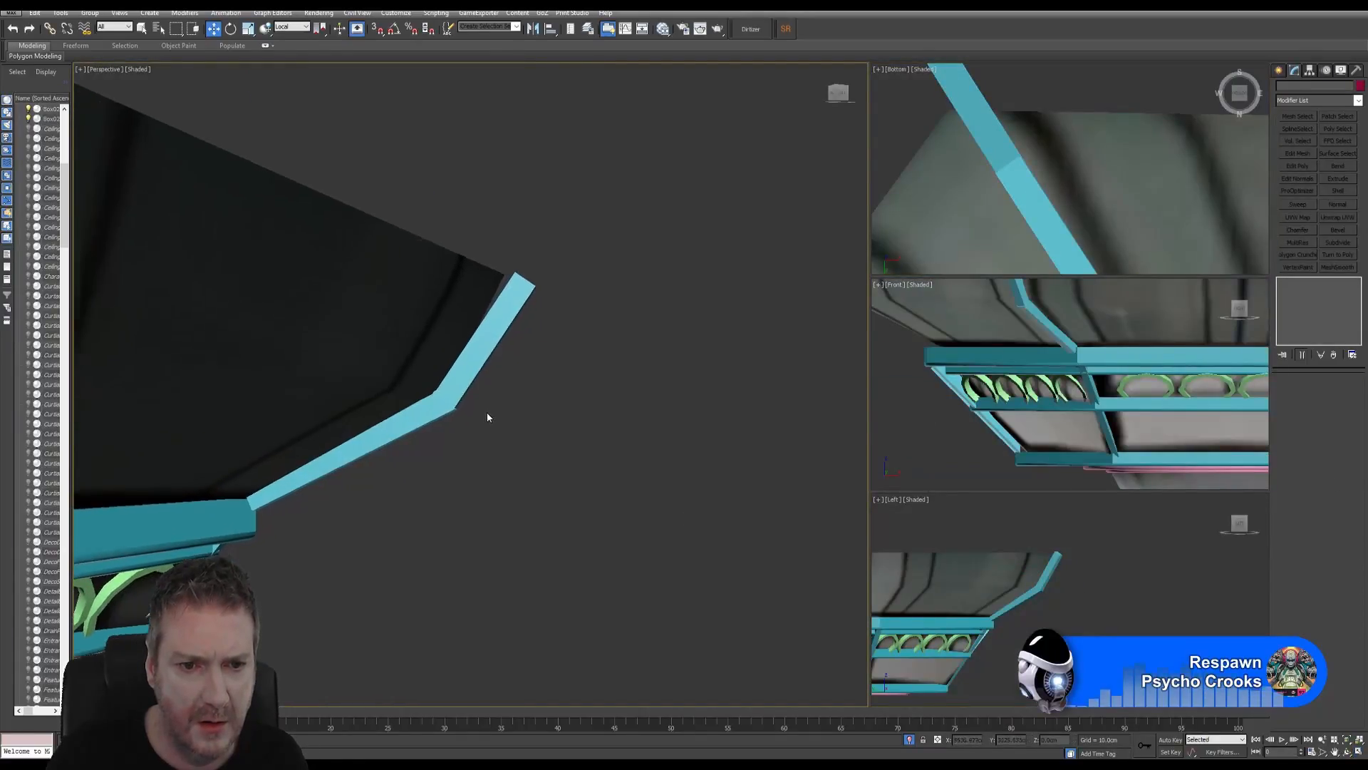
scroll(499, 400, "up", 2)
left_click(505, 335)
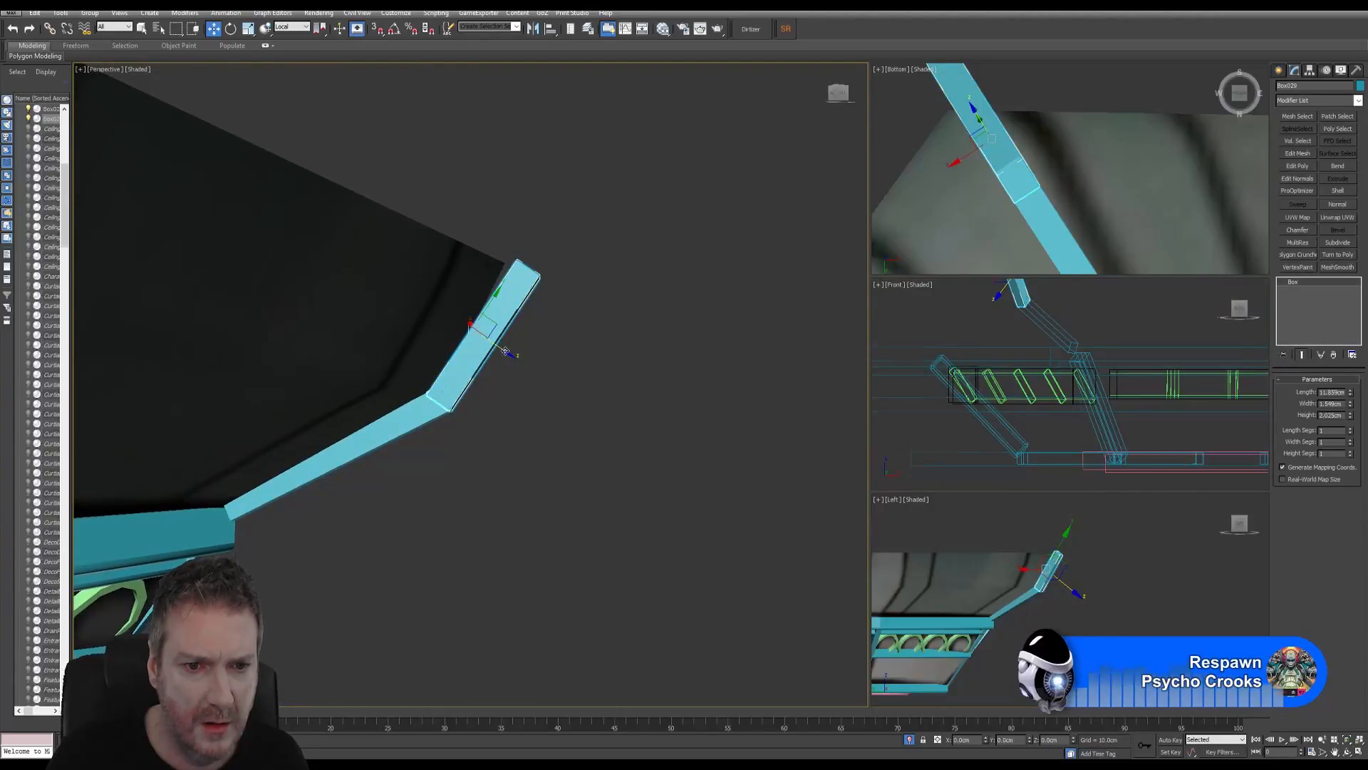
left_click_drag(505, 352, 503, 353)
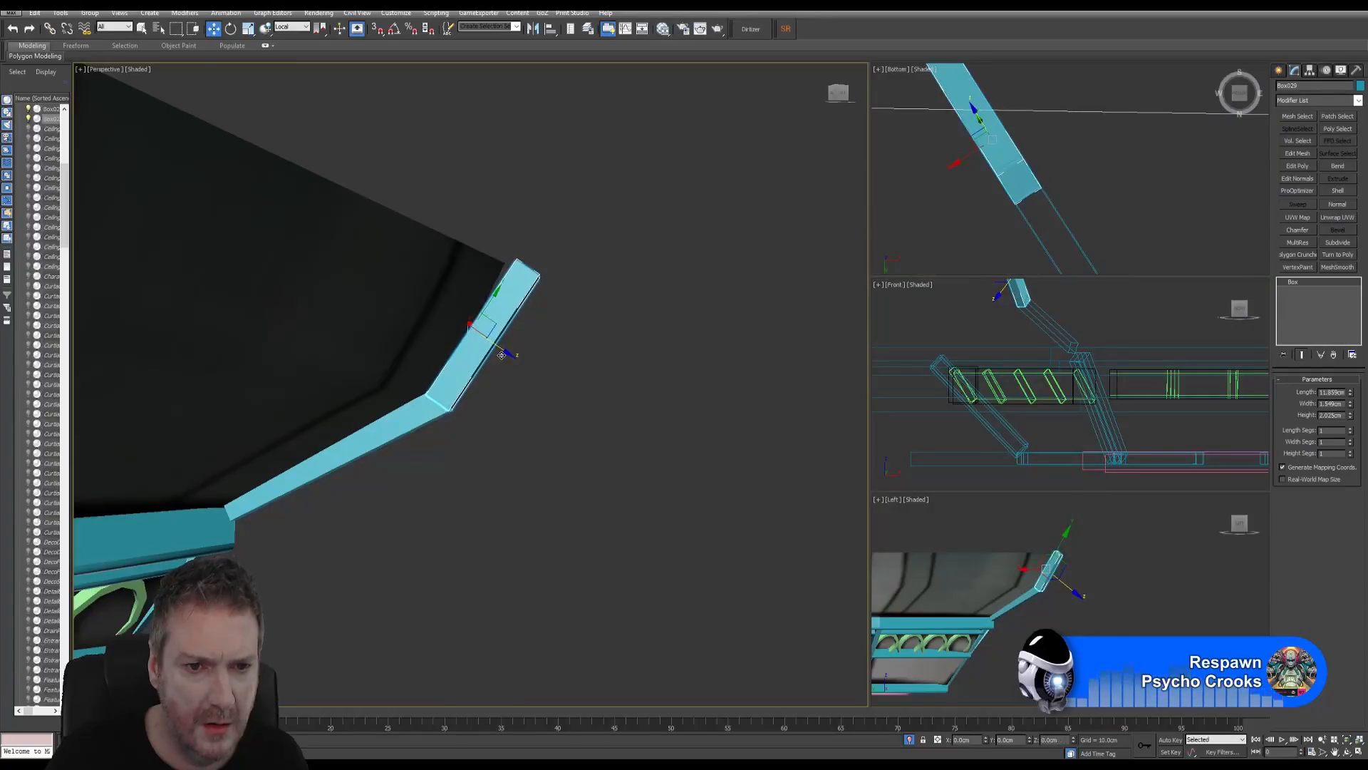
left_click(539, 437)
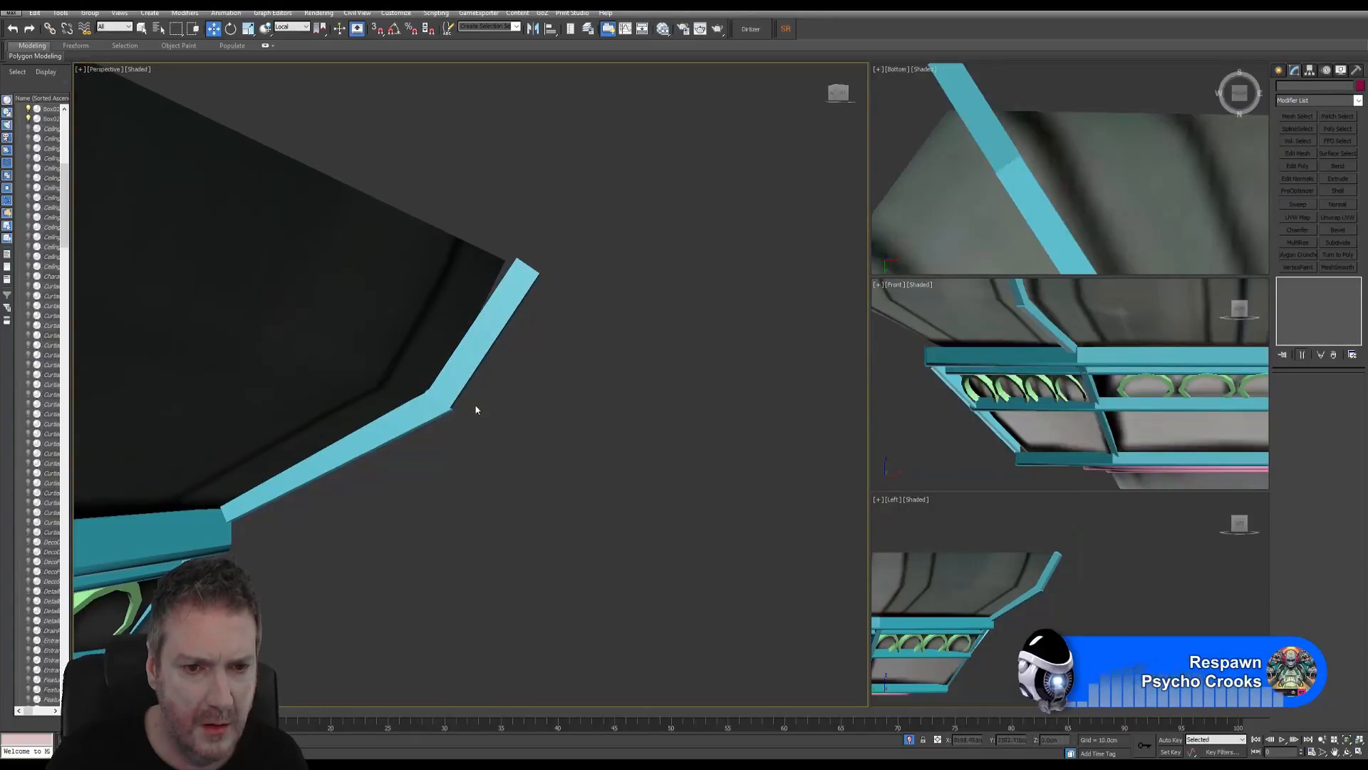
left_click(462, 349)
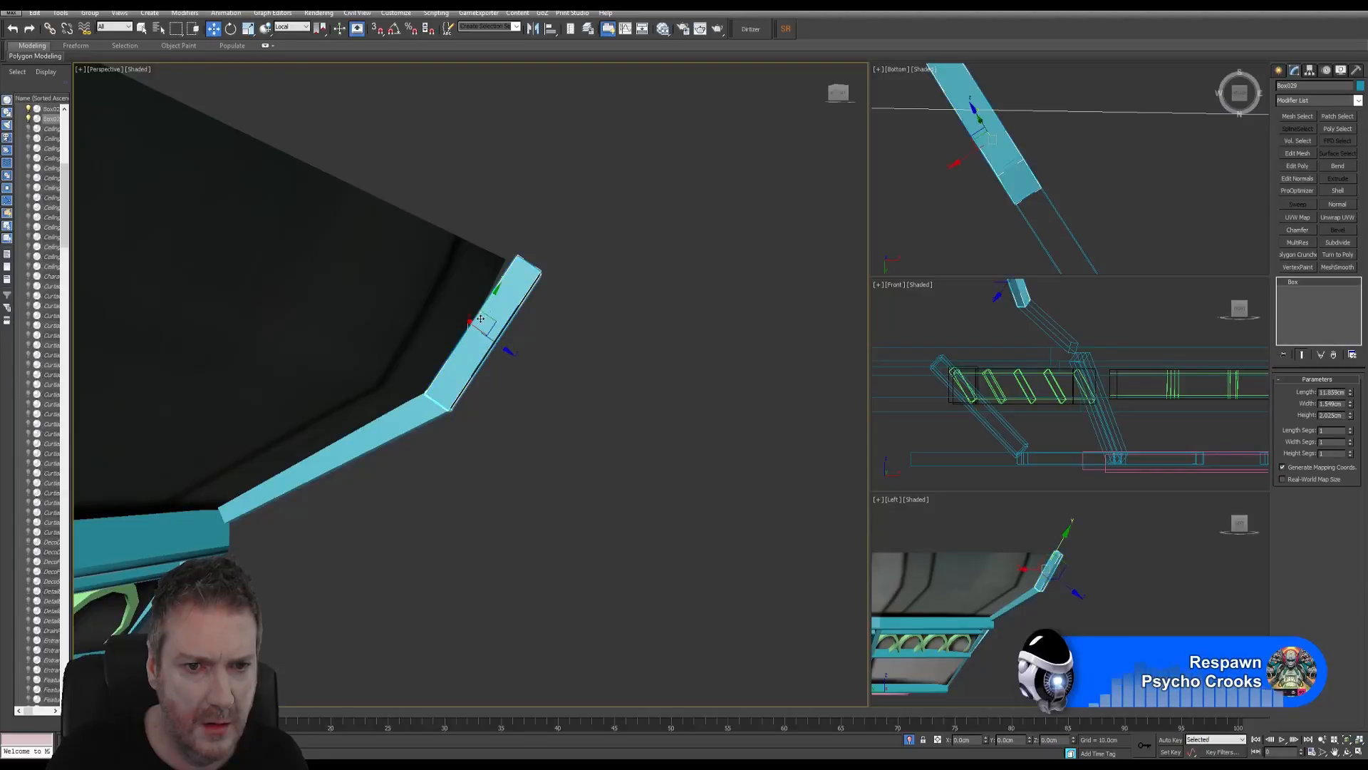
left_click_drag(491, 301, 499, 301)
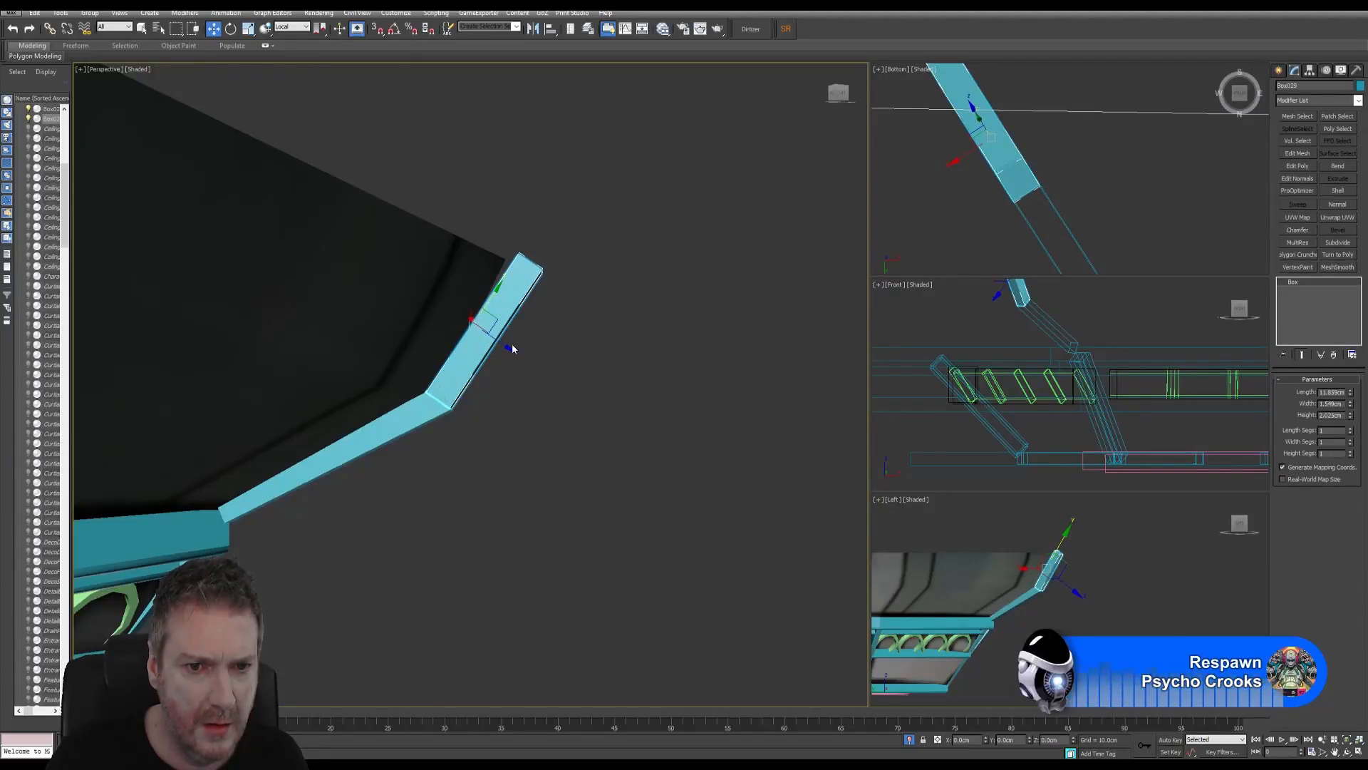
left_click_drag(506, 348, 508, 349)
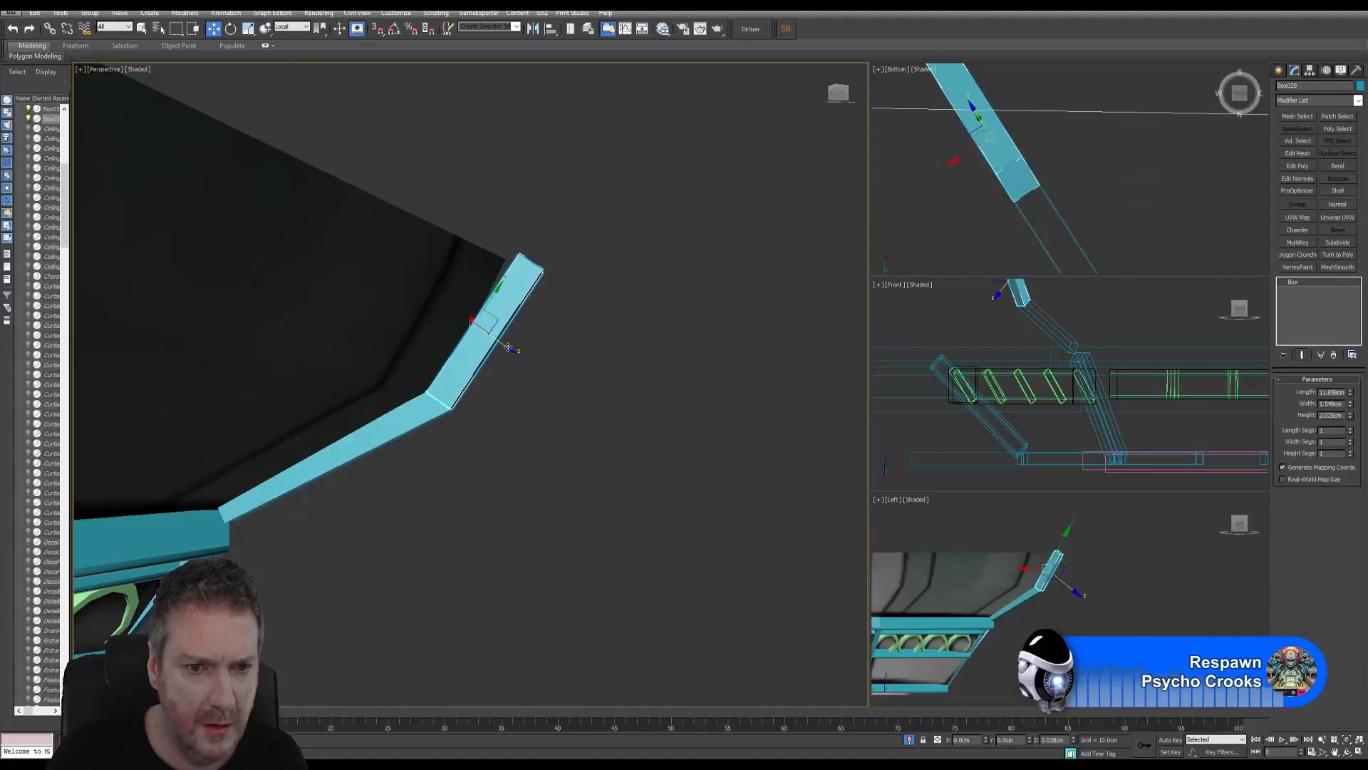
left_click(574, 443)
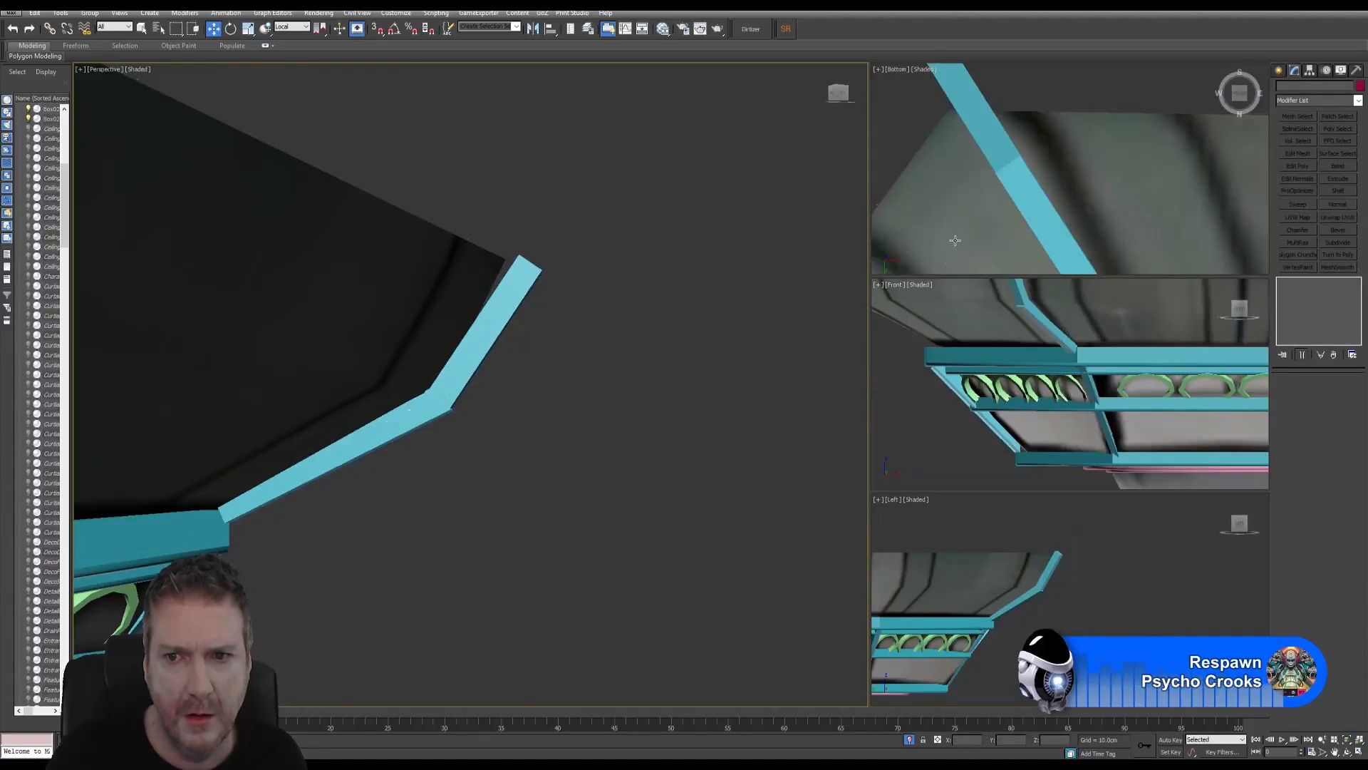
Step: Shift the upper strut segment slightly along its local Z axis in the front view to tighten the joint with the lower segment
middle_click_drag(1016, 350, 997, 408)
scroll(1017, 374, "up", 6)
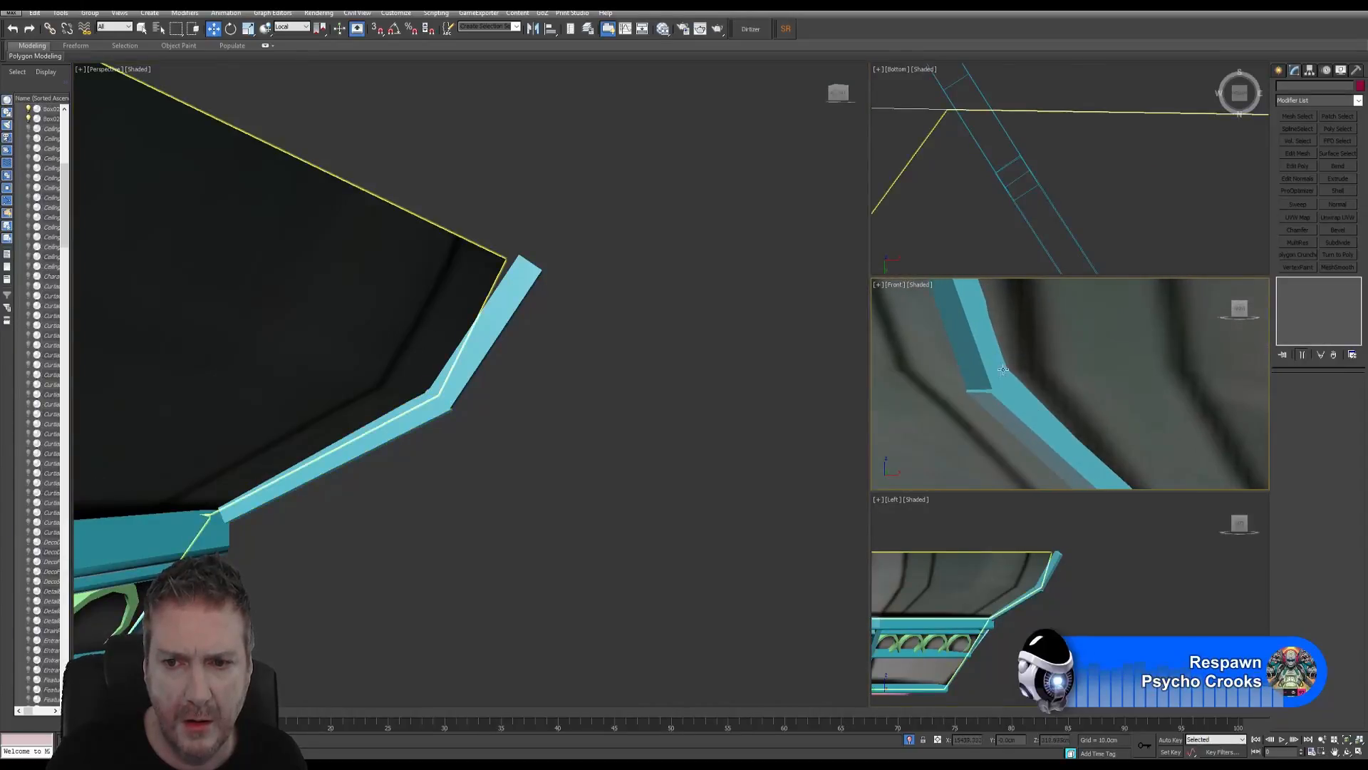
left_click(983, 365)
middle_click_drag(955, 337, 955, 399)
left_click_drag(944, 350, 943, 351)
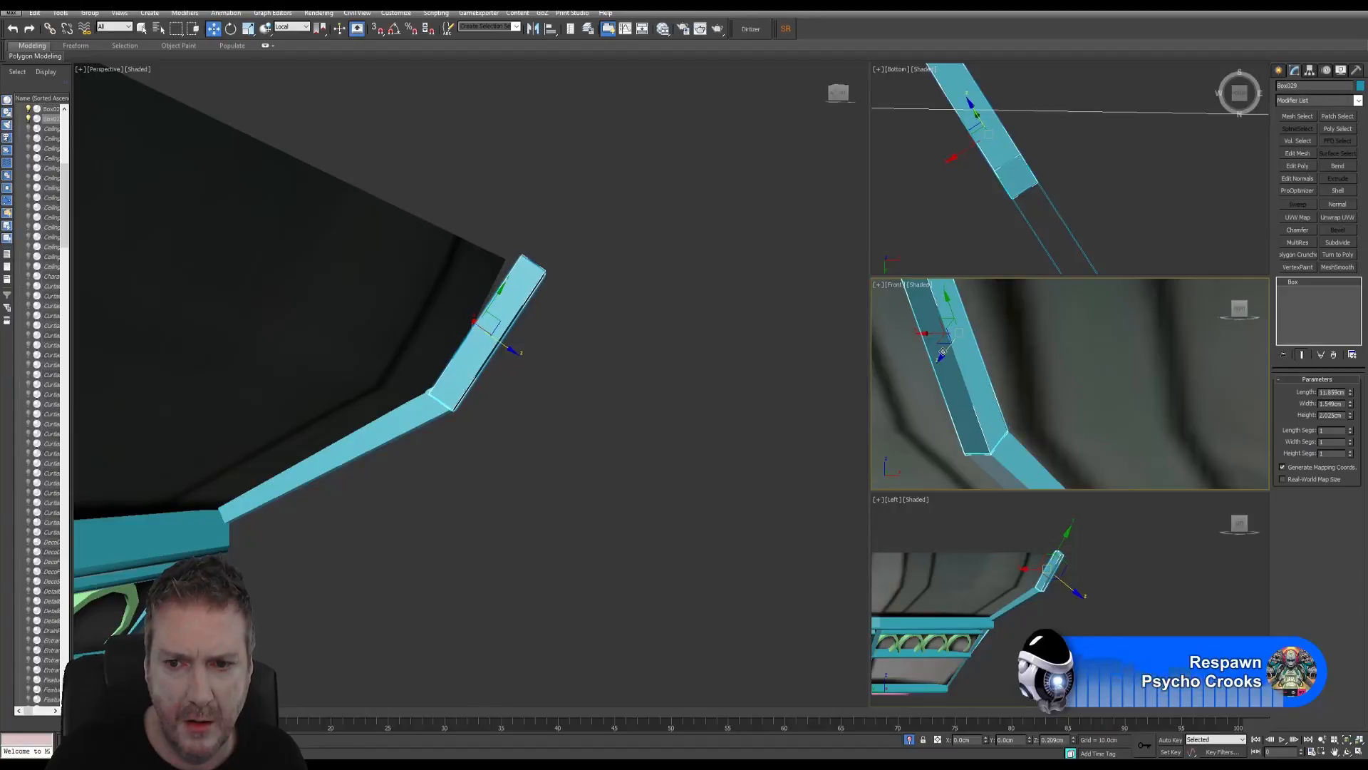
left_click(1169, 609)
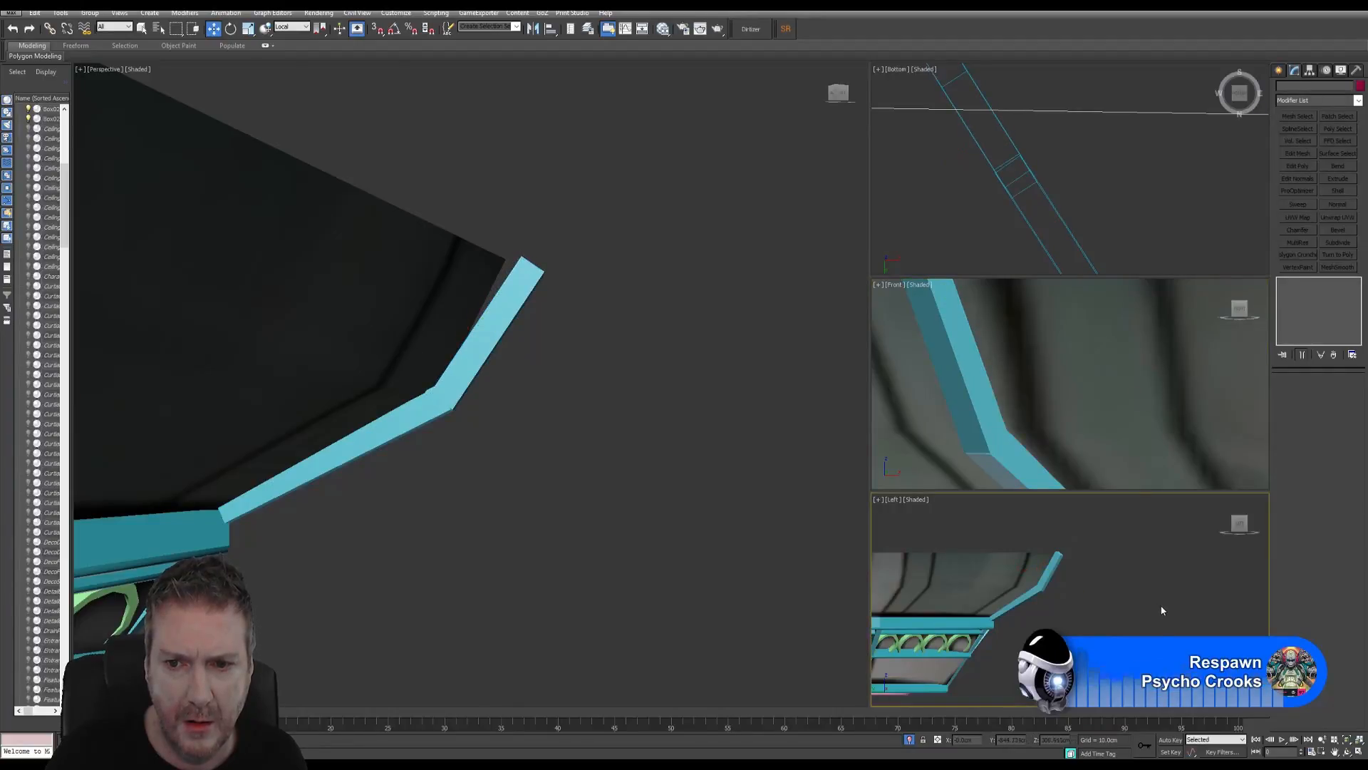
Step: Examine the angled strut and the whole ceiling light from the side and from below
left_click(509, 436)
middle_click_drag(509, 440, 581, 446, "alt")
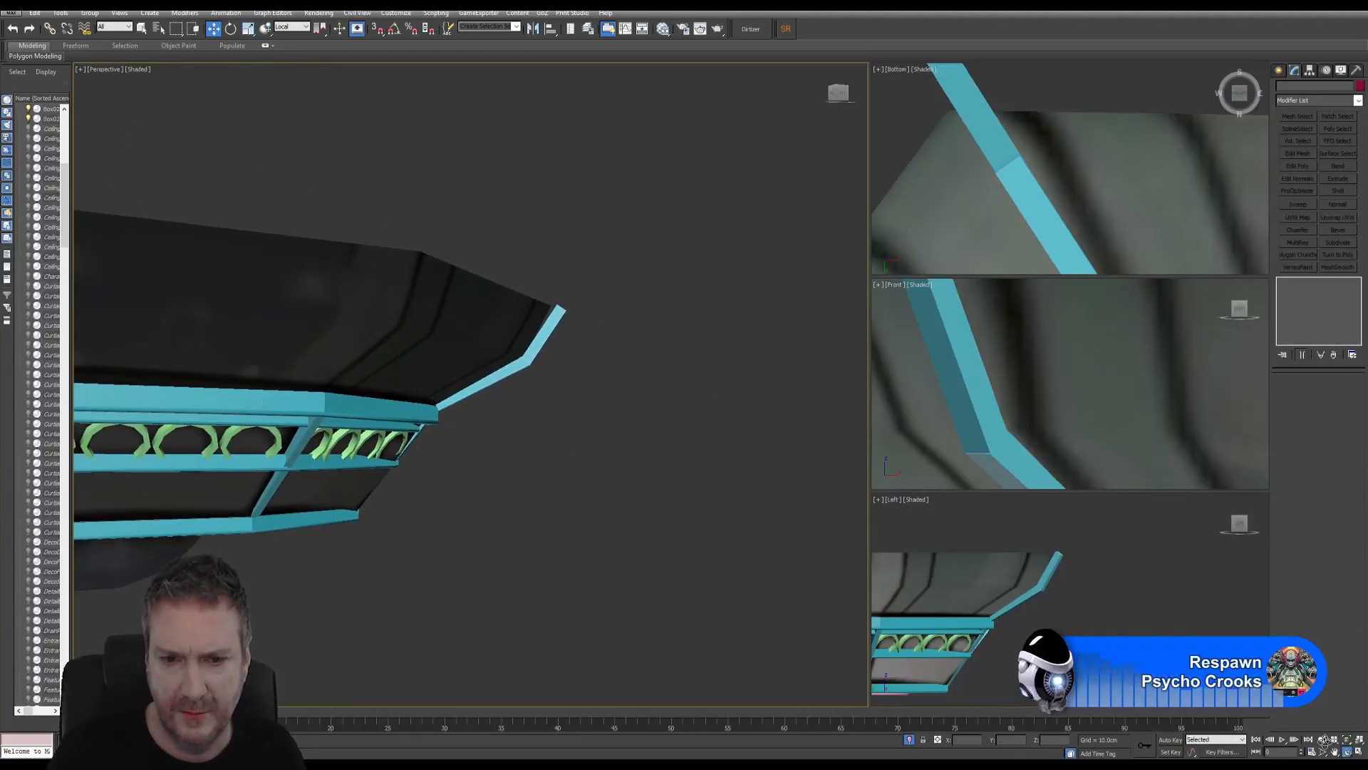
left_click_drag(528, 424, 557, 438)
scroll(557, 438, "down", 3)
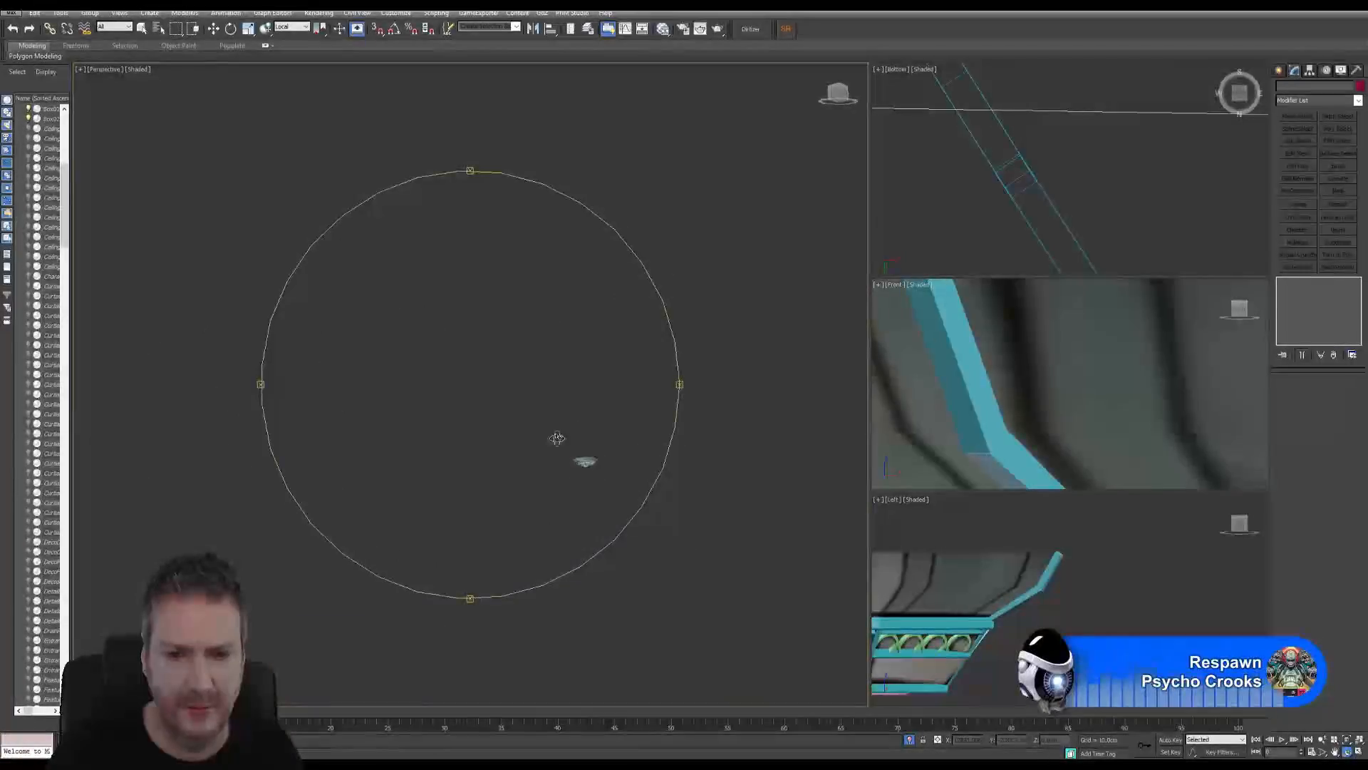
left_click(1348, 739)
left_click_drag(526, 461, 446, 298)
scroll(446, 298, "up", 6)
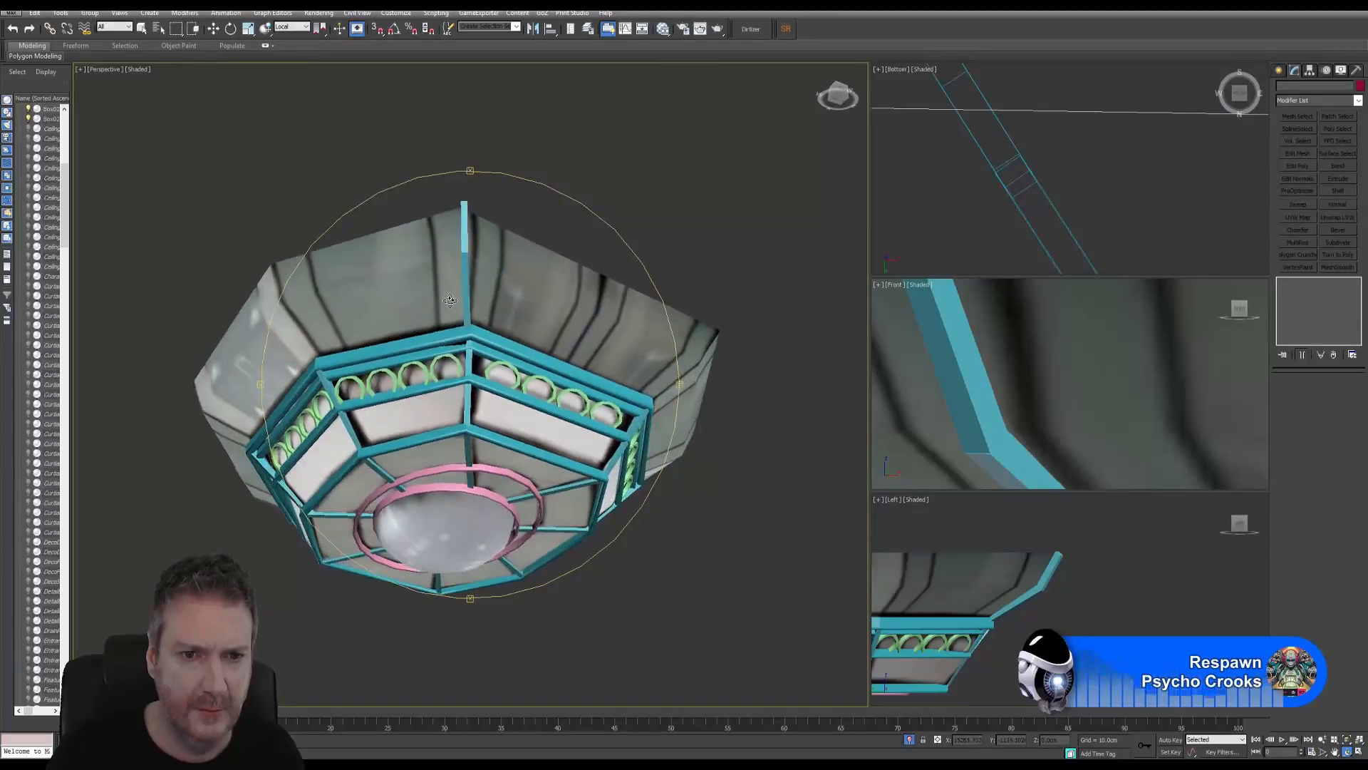
middle_click_drag(444, 300, 427, 319)
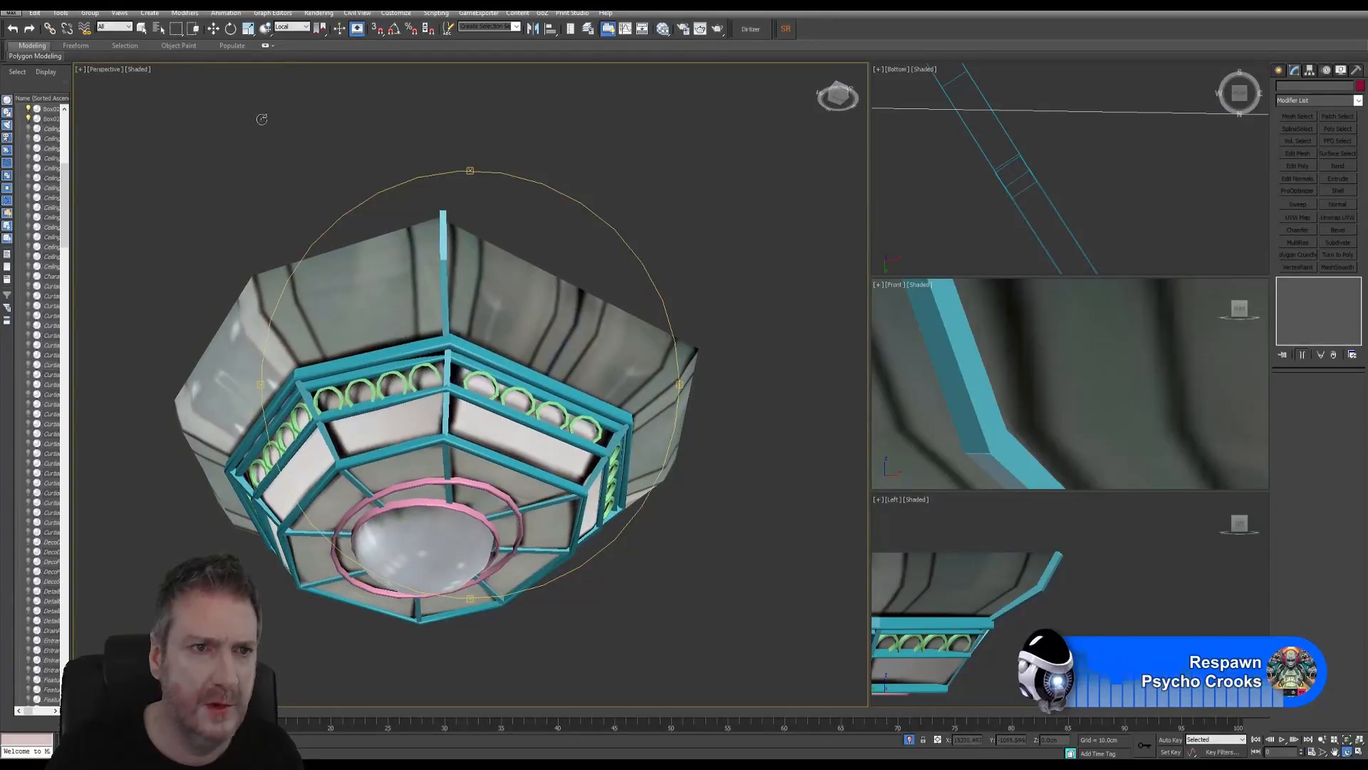
Step: Add an Edit Poly modifier to the lower strut segment and attach the upper segment to it
left_click(142, 28)
scroll(449, 262, "up", 4)
left_click(449, 260)
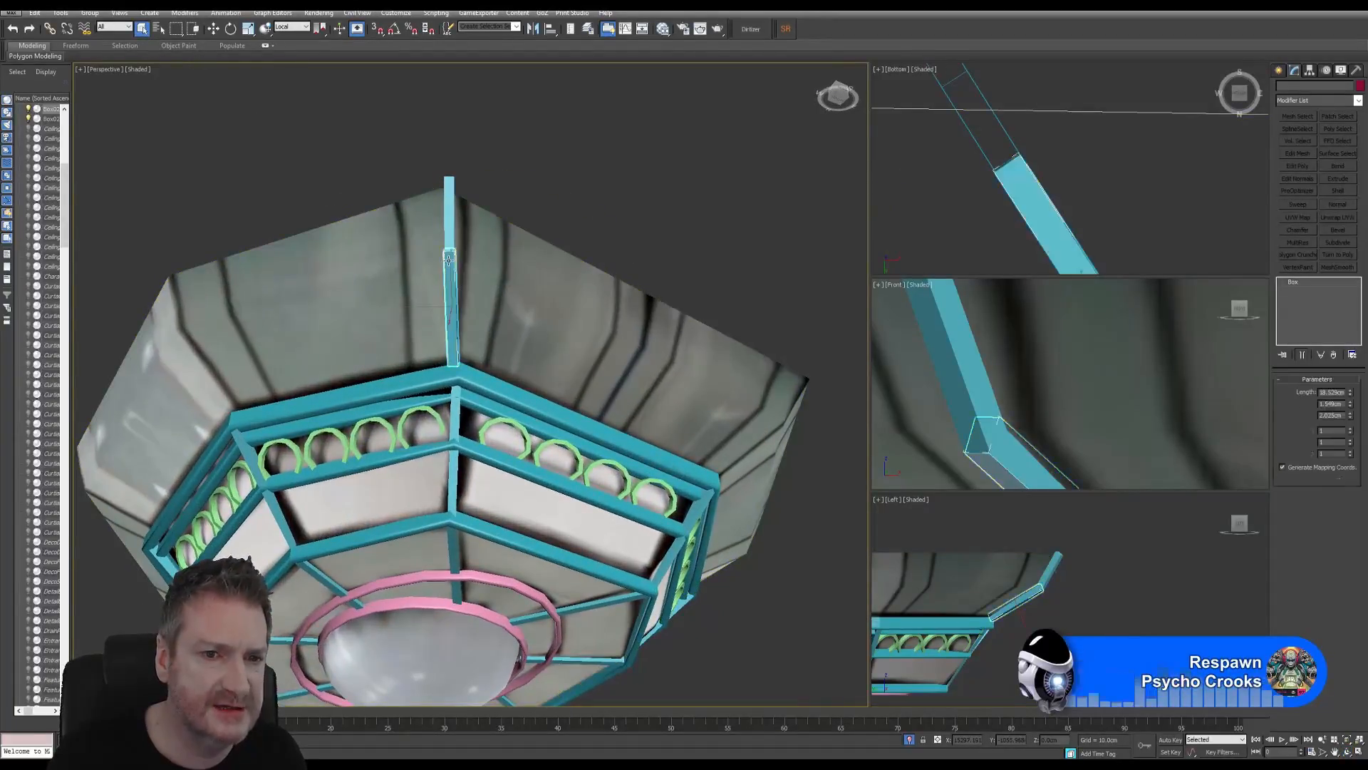
left_click(1301, 168)
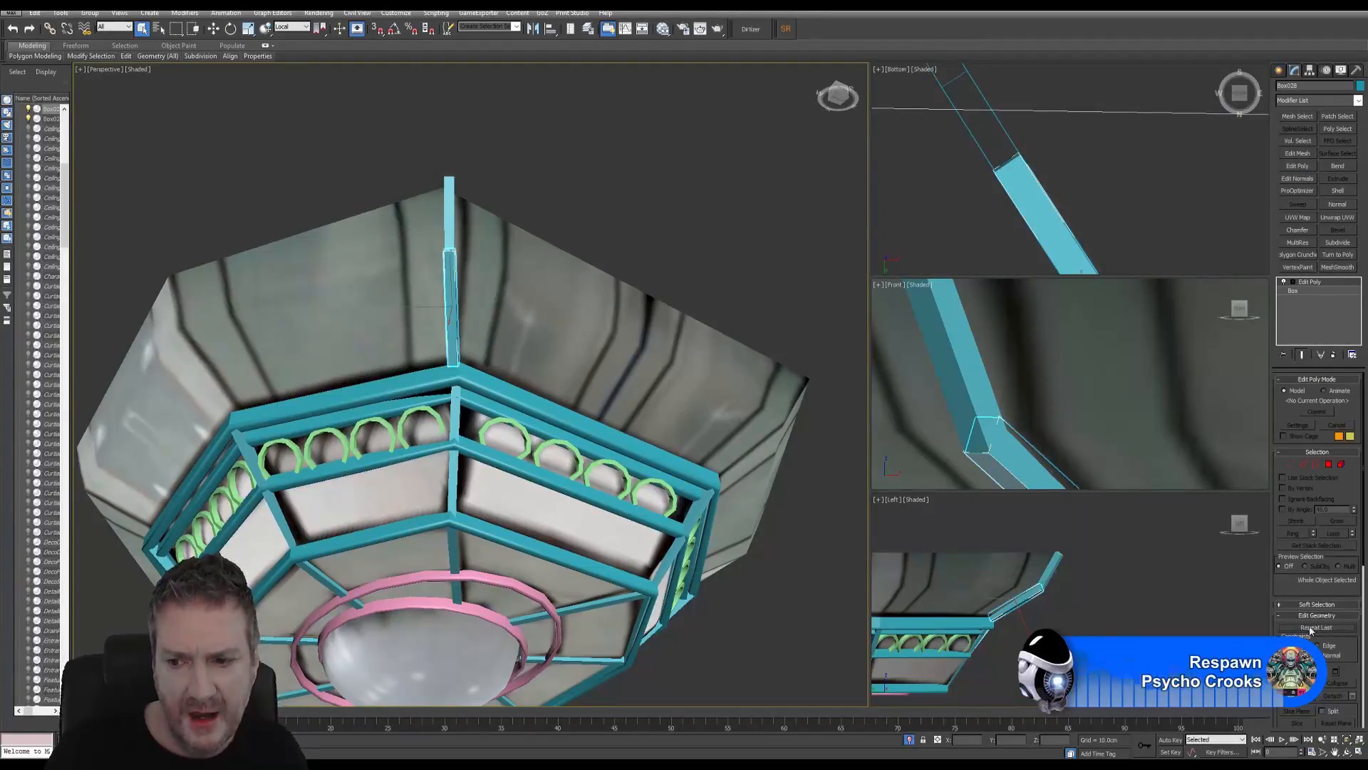
left_click(457, 216)
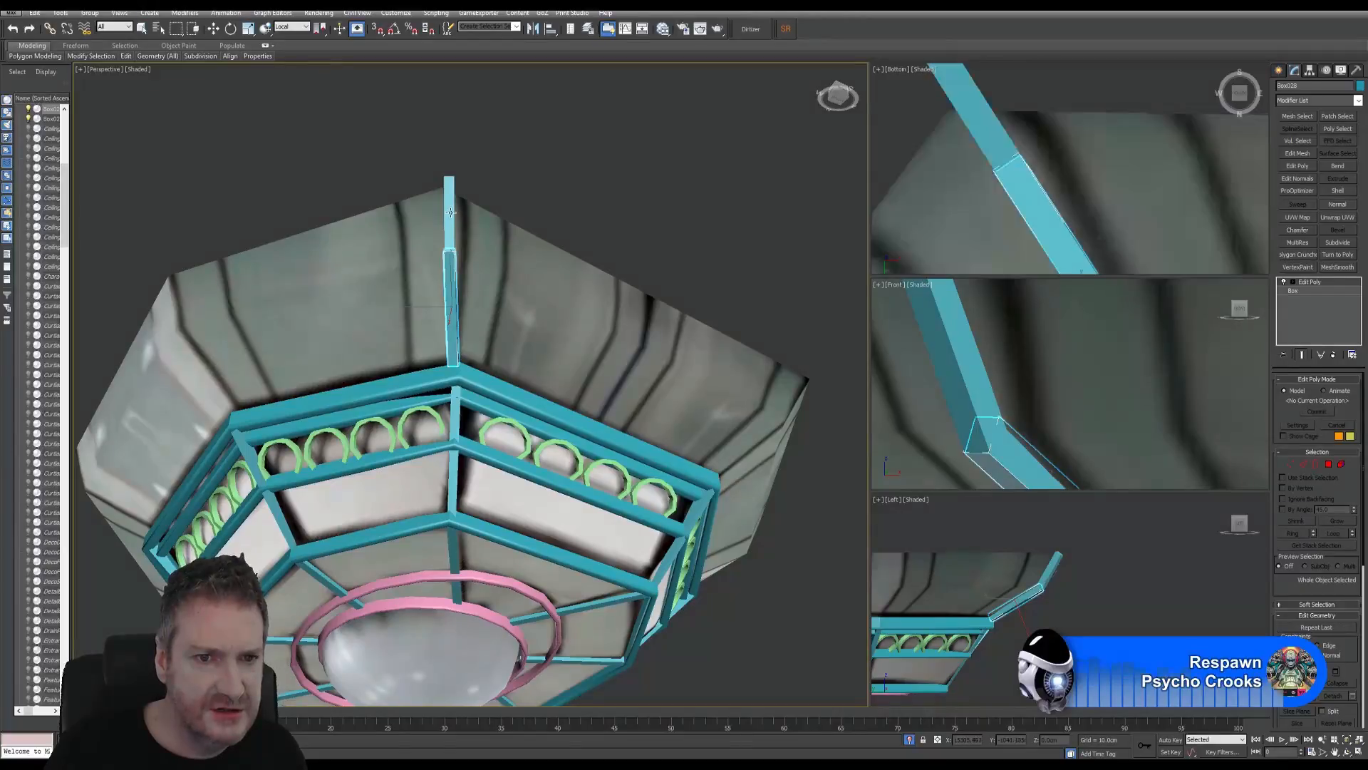
key("w")
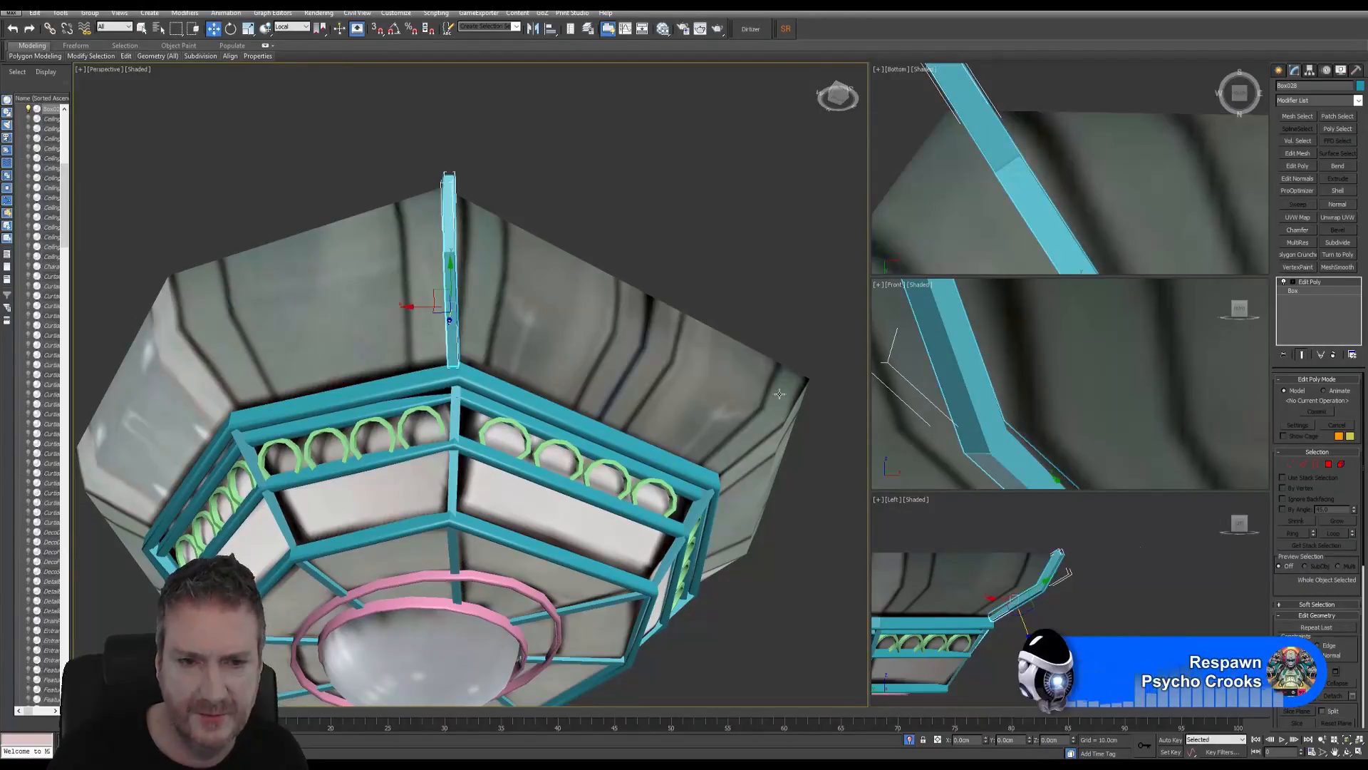
Step: Using the View coordinate system, rotate the combined strut about 3 degrees around Z and shift it sideways over the shade's corner seam
middle_click_drag(513, 230, 492, 229)
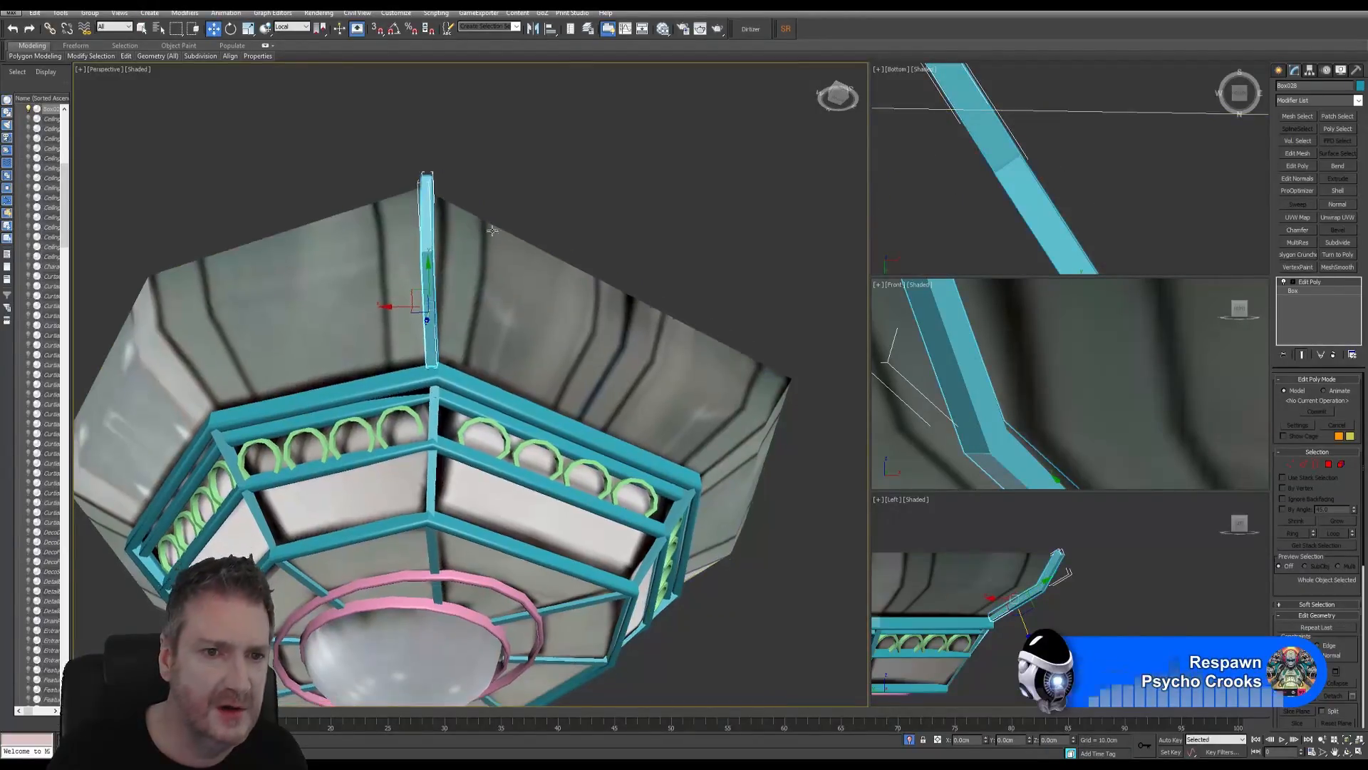
left_click(231, 28)
left_click(292, 26)
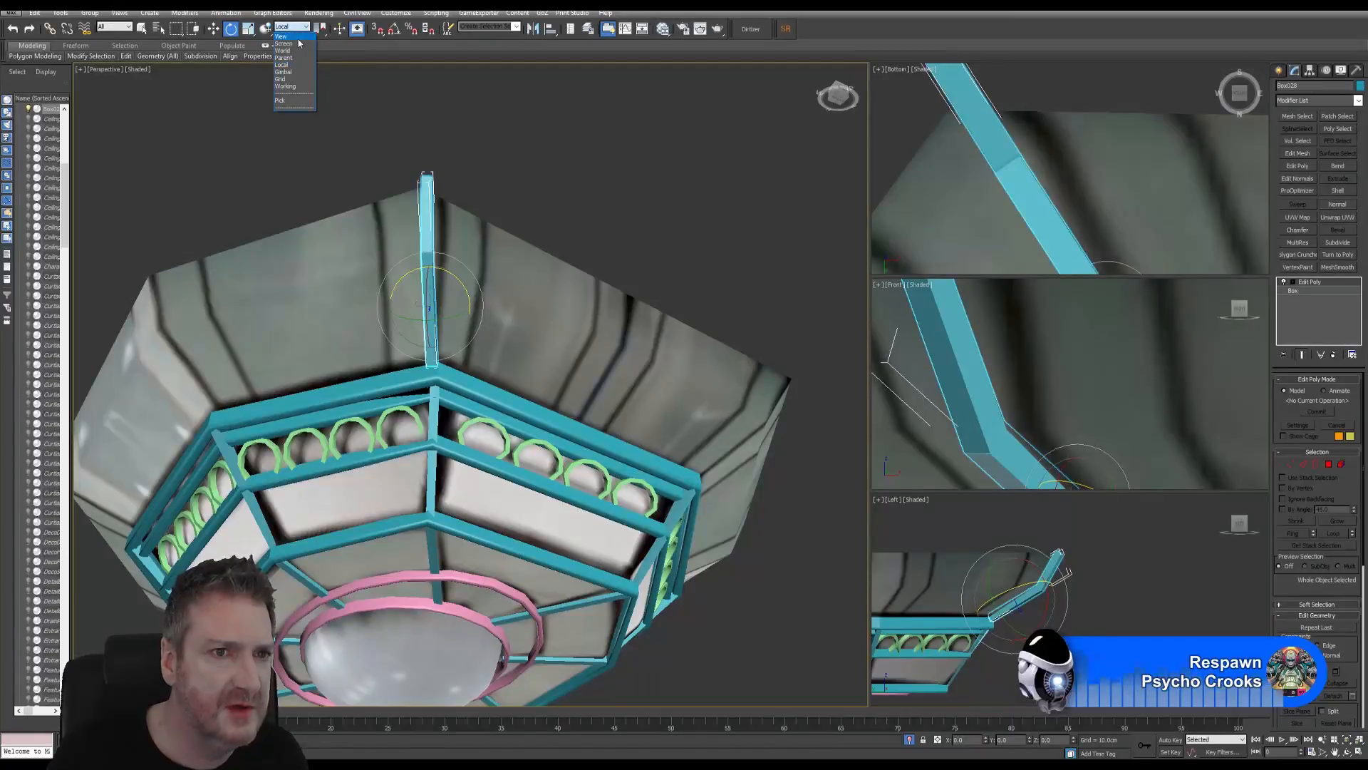
left_click(285, 37)
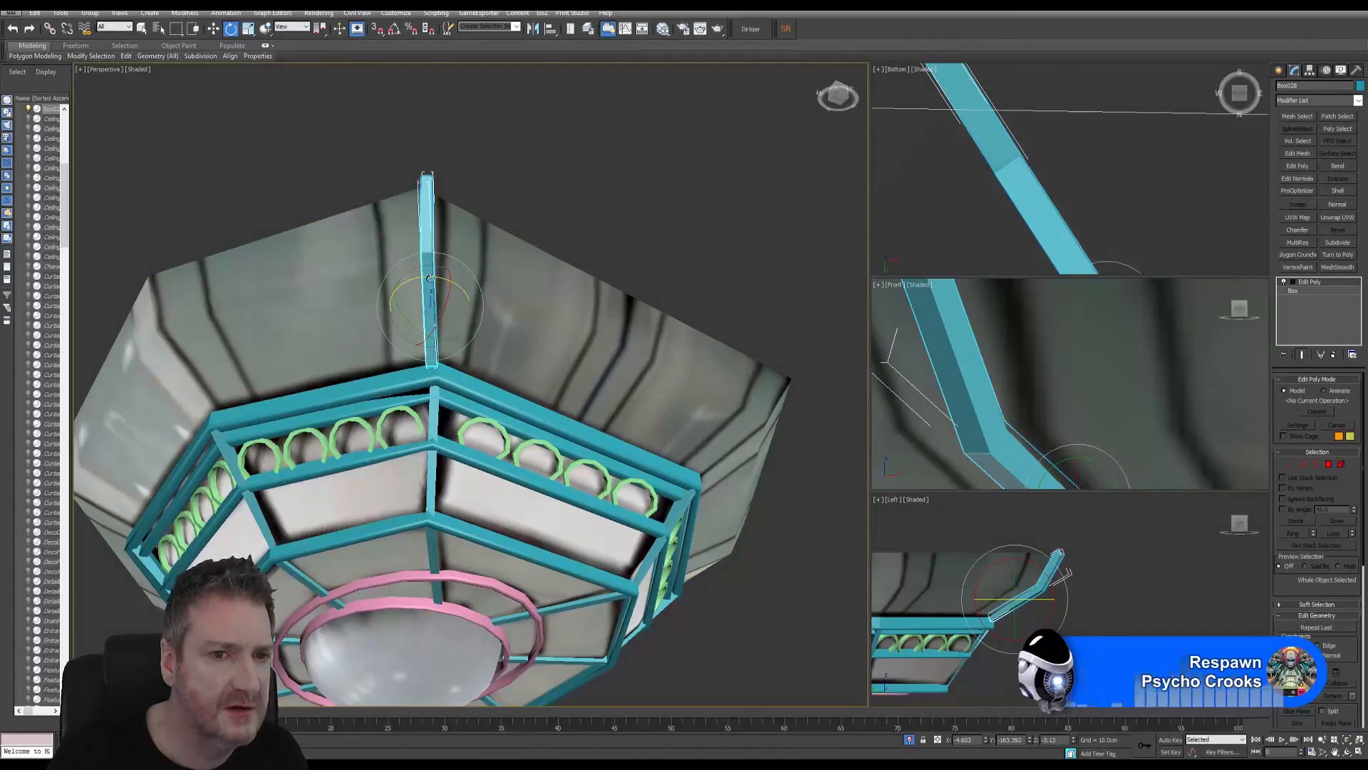
left_click_drag(430, 278, 444, 279)
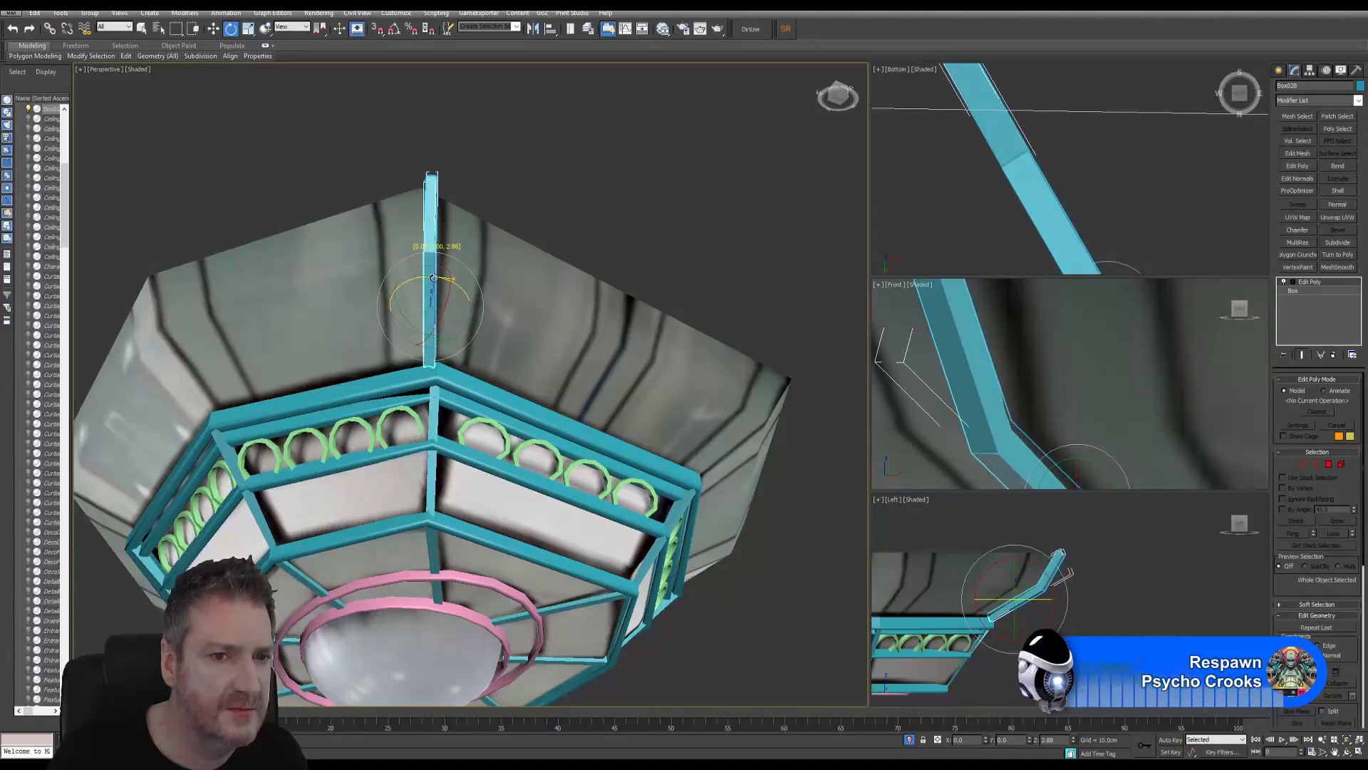
key("w")
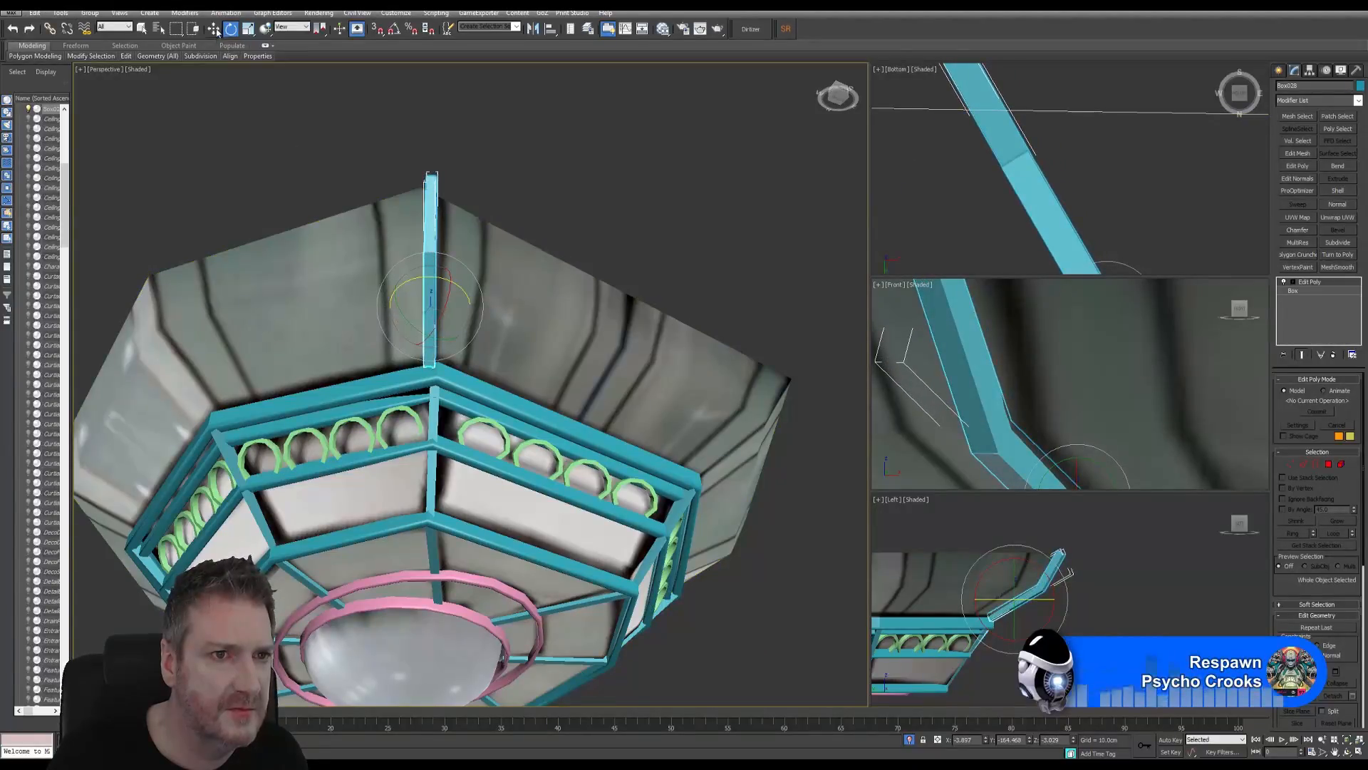
left_click_drag(387, 316, 403, 304)
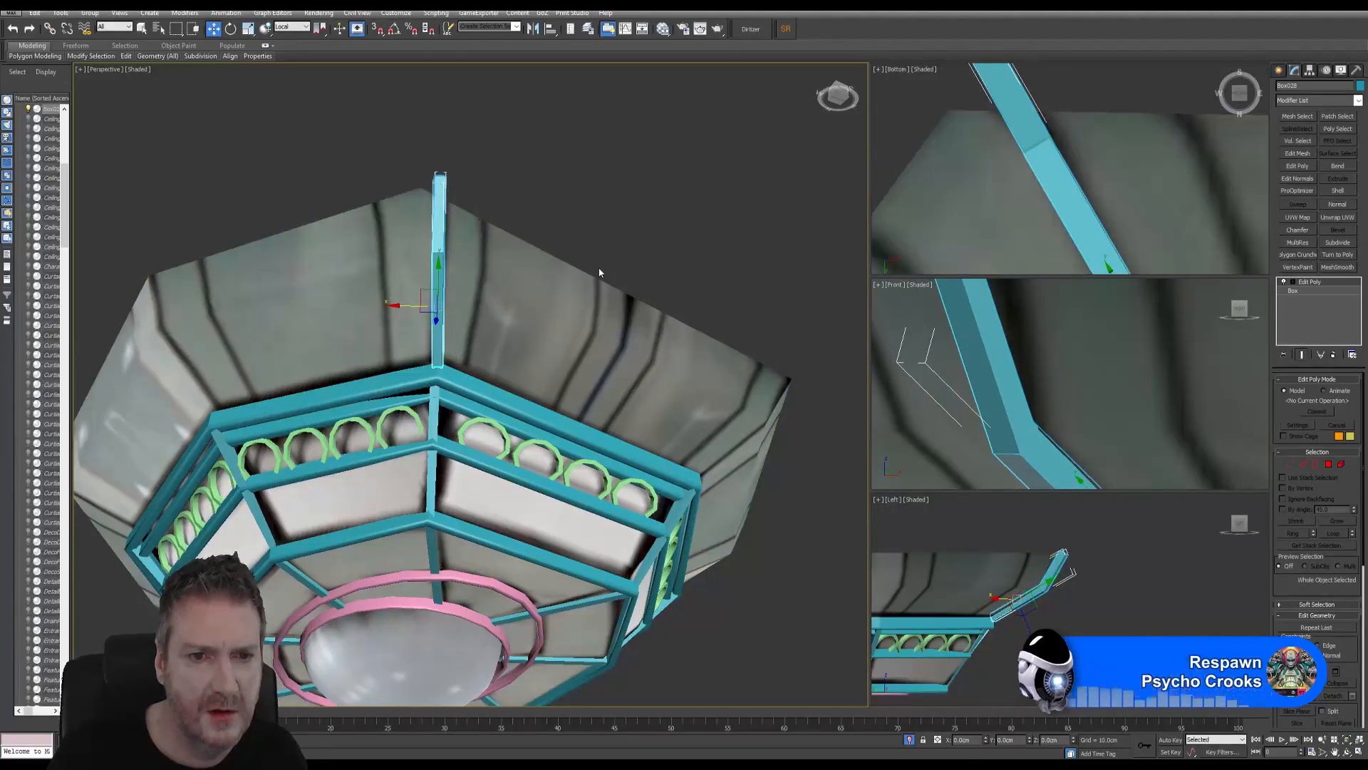
Step: From a steeper view below, fine-tune the combined strut's sideways position along the shade's corner seam
key("ctrl+r")
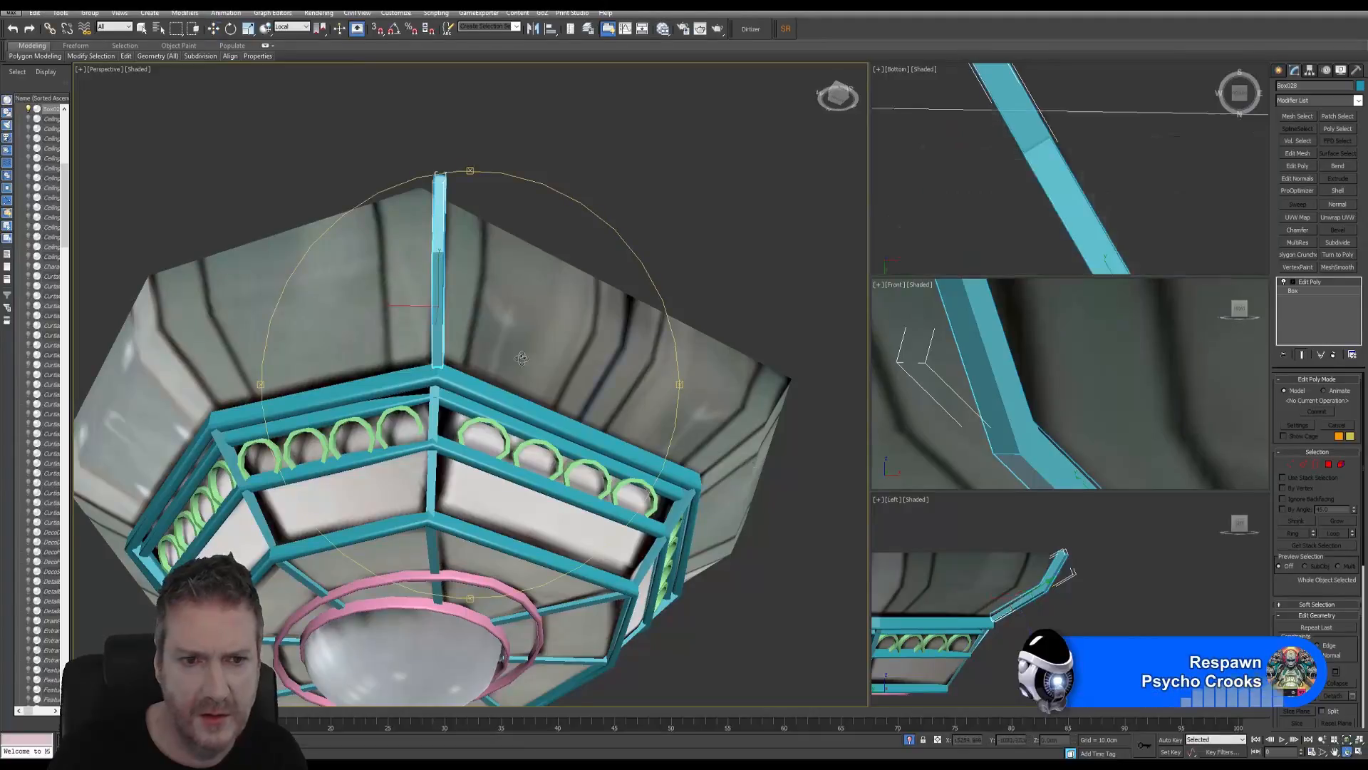
left_click_drag(521, 357, 525, 328)
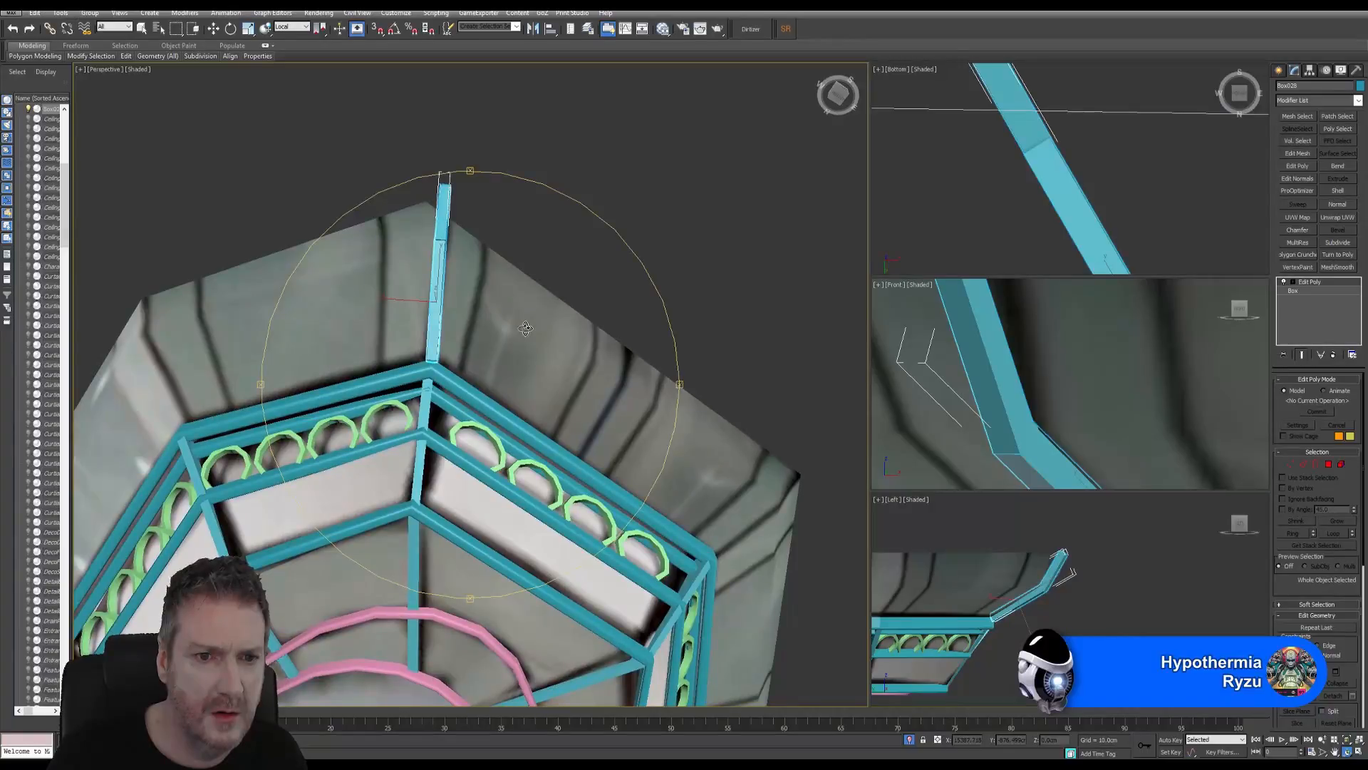
left_click(231, 28)
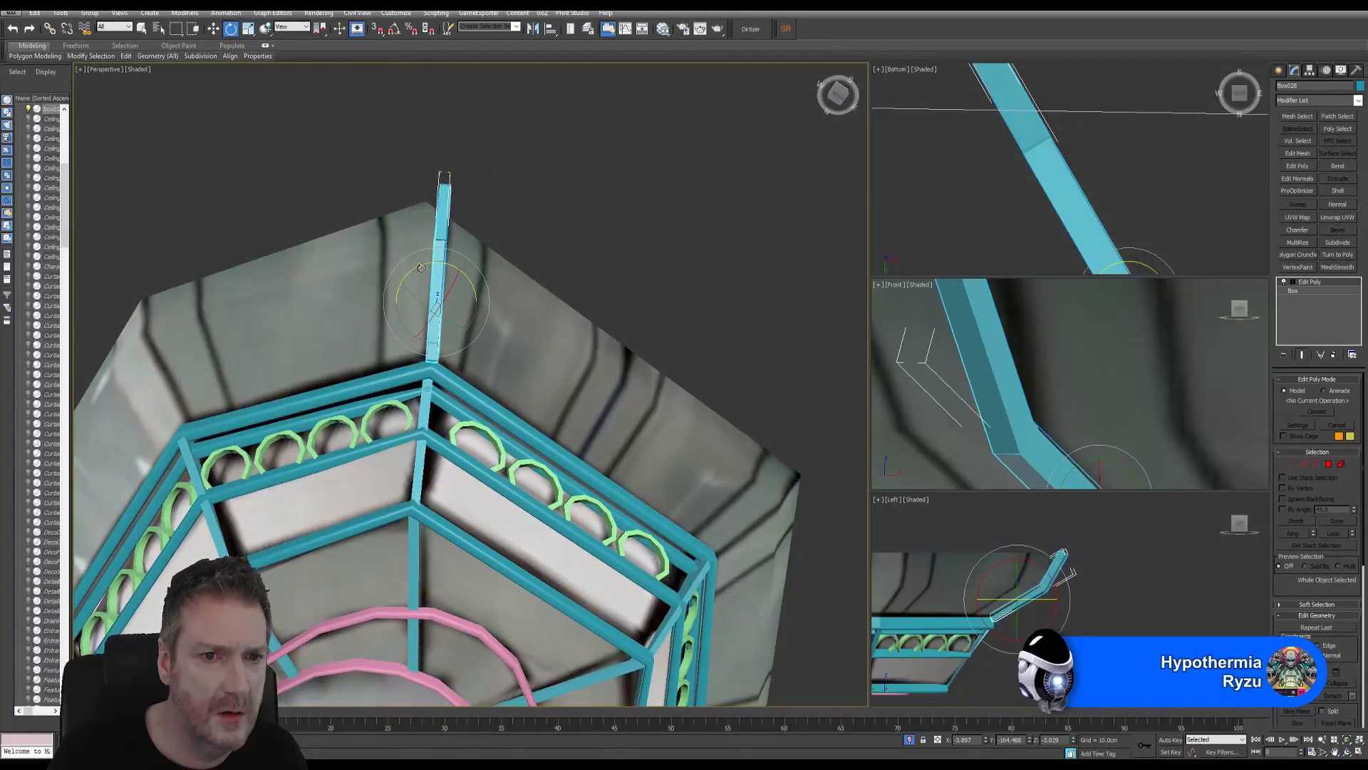
left_click_drag(421, 267, 419, 270)
left_click(213, 30)
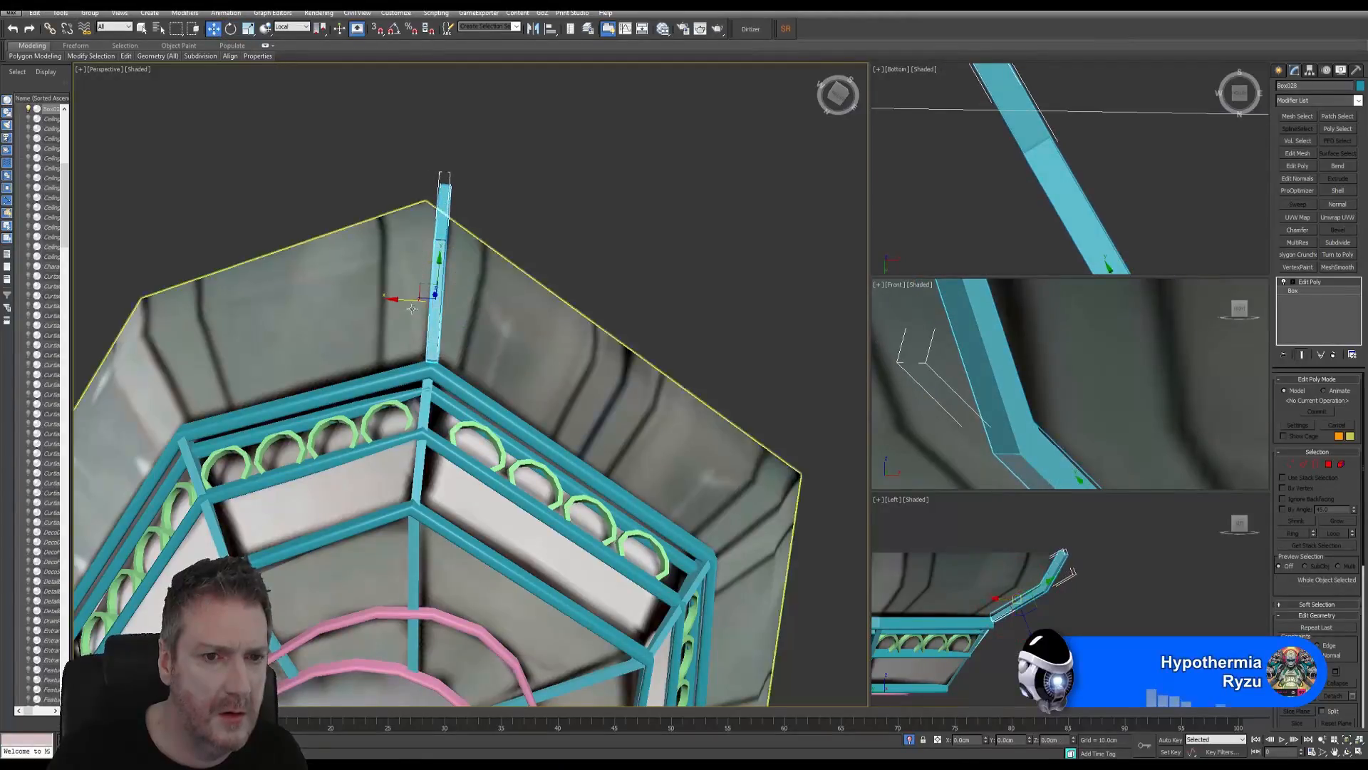
left_click_drag(394, 299, 398, 298)
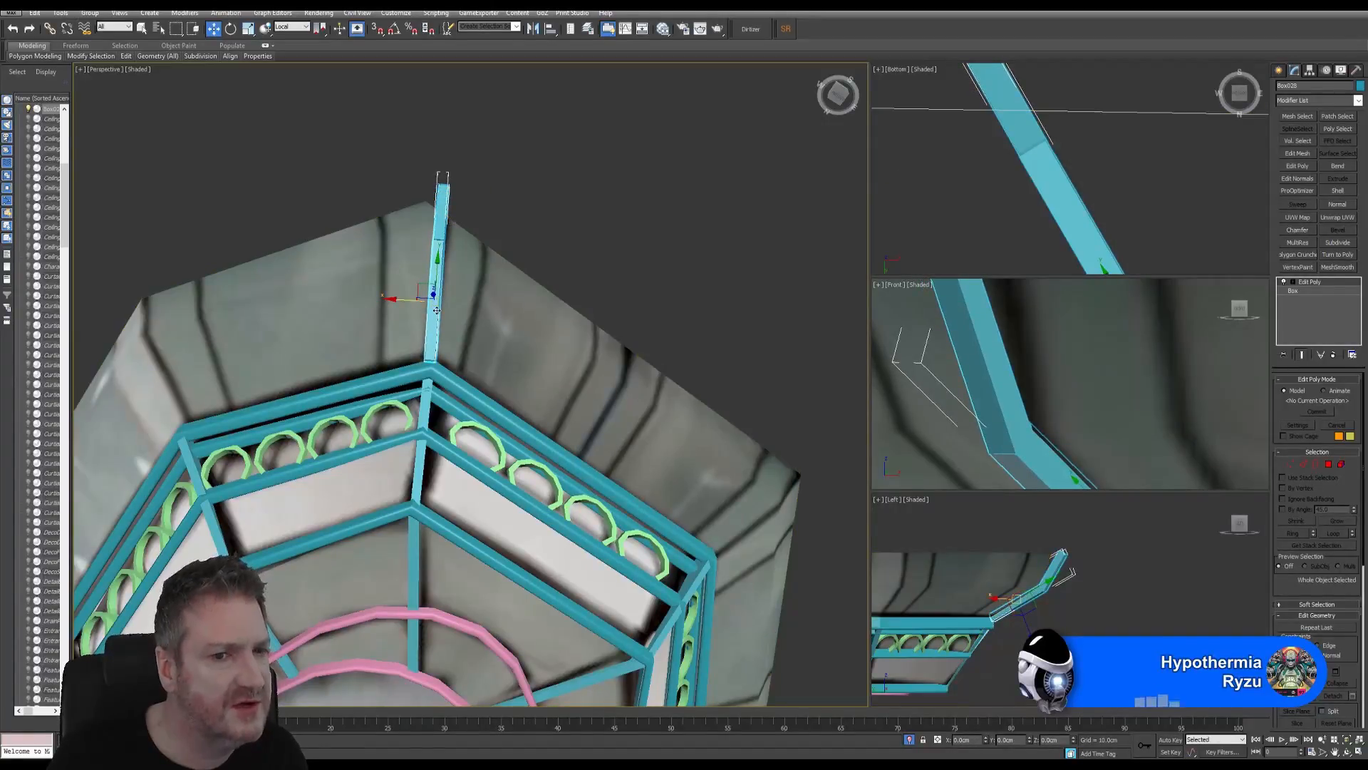
Step: Select the four end vertices at the strut's upper tip and move them inward toward the shade's rim in the left view
left_click(1347, 752)
left_click_drag(491, 307, 563, 370)
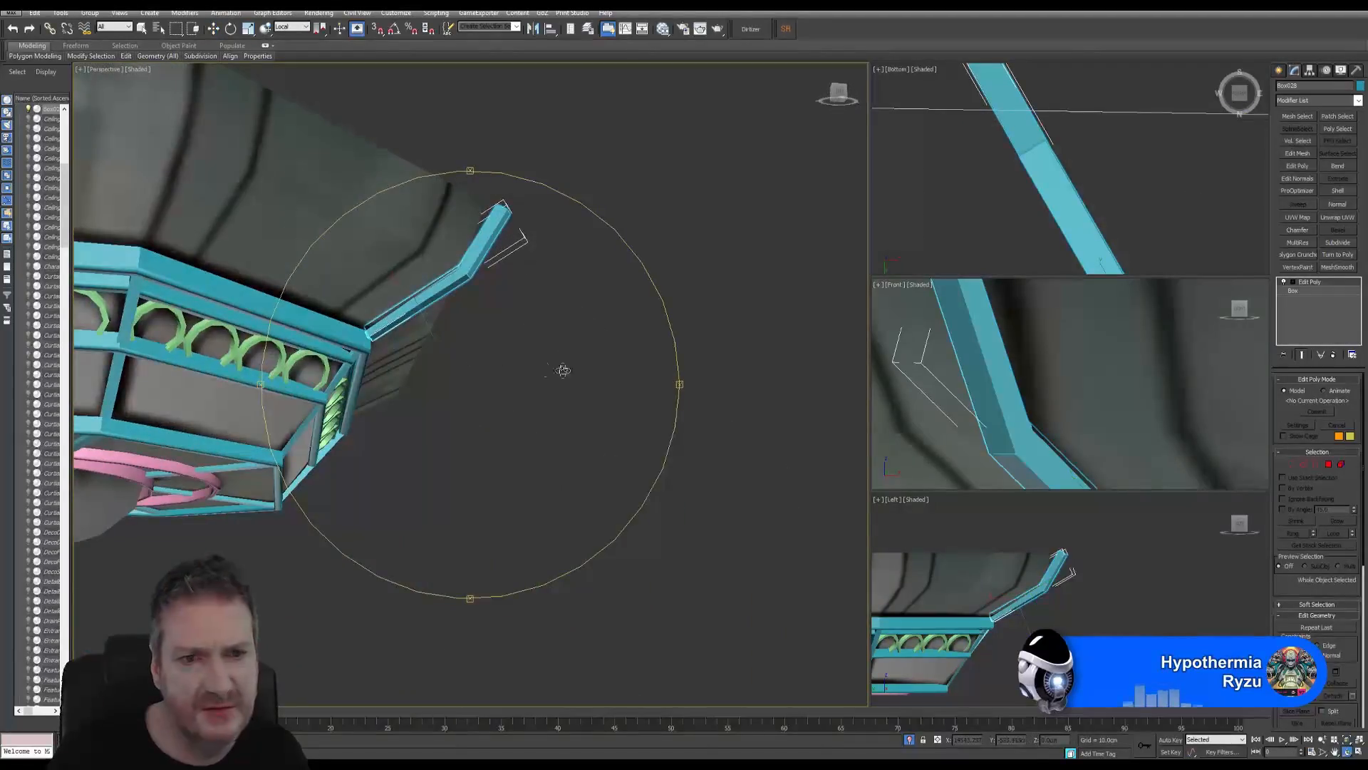
left_click(1288, 465)
left_click_drag(486, 185, 539, 227)
middle_click_drag(537, 255, 604, 345)
scroll(1091, 598, "up", 5)
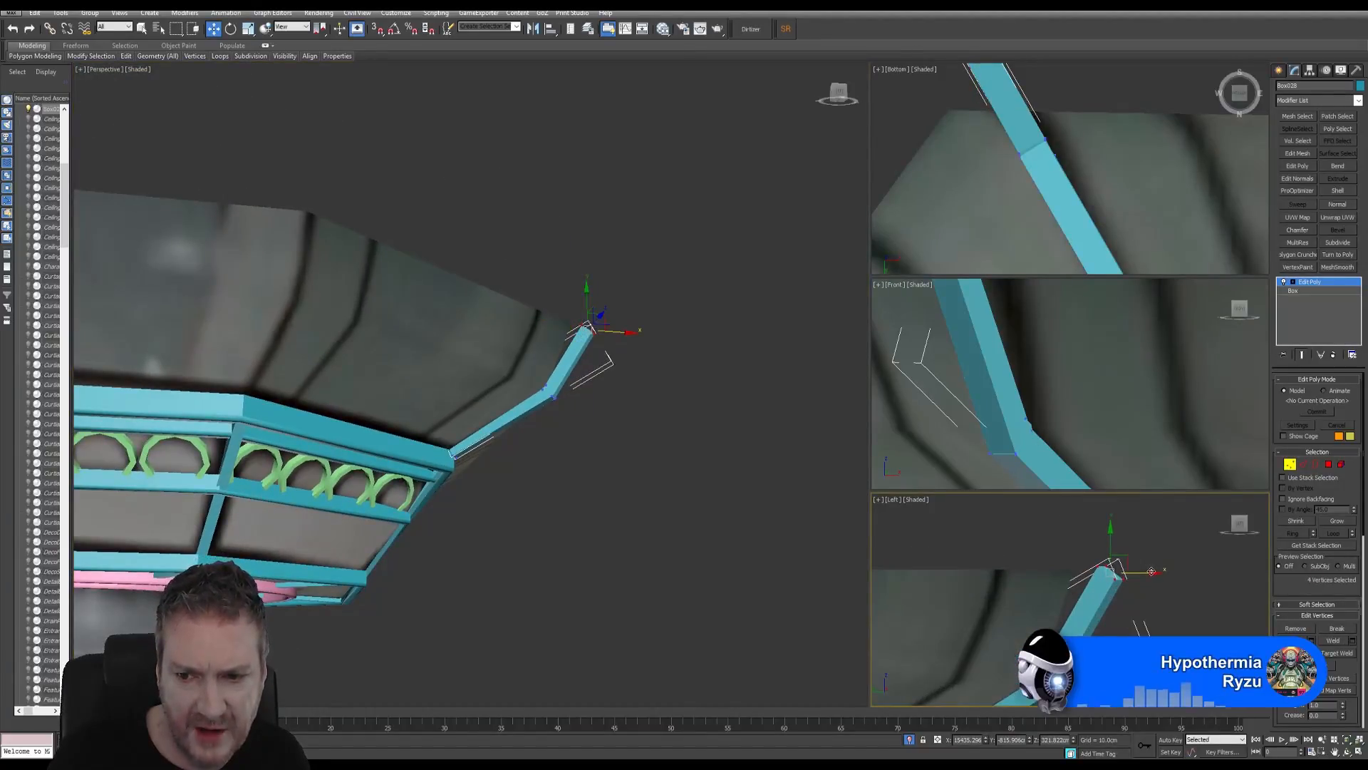
left_click_drag(1152, 571, 1076, 574)
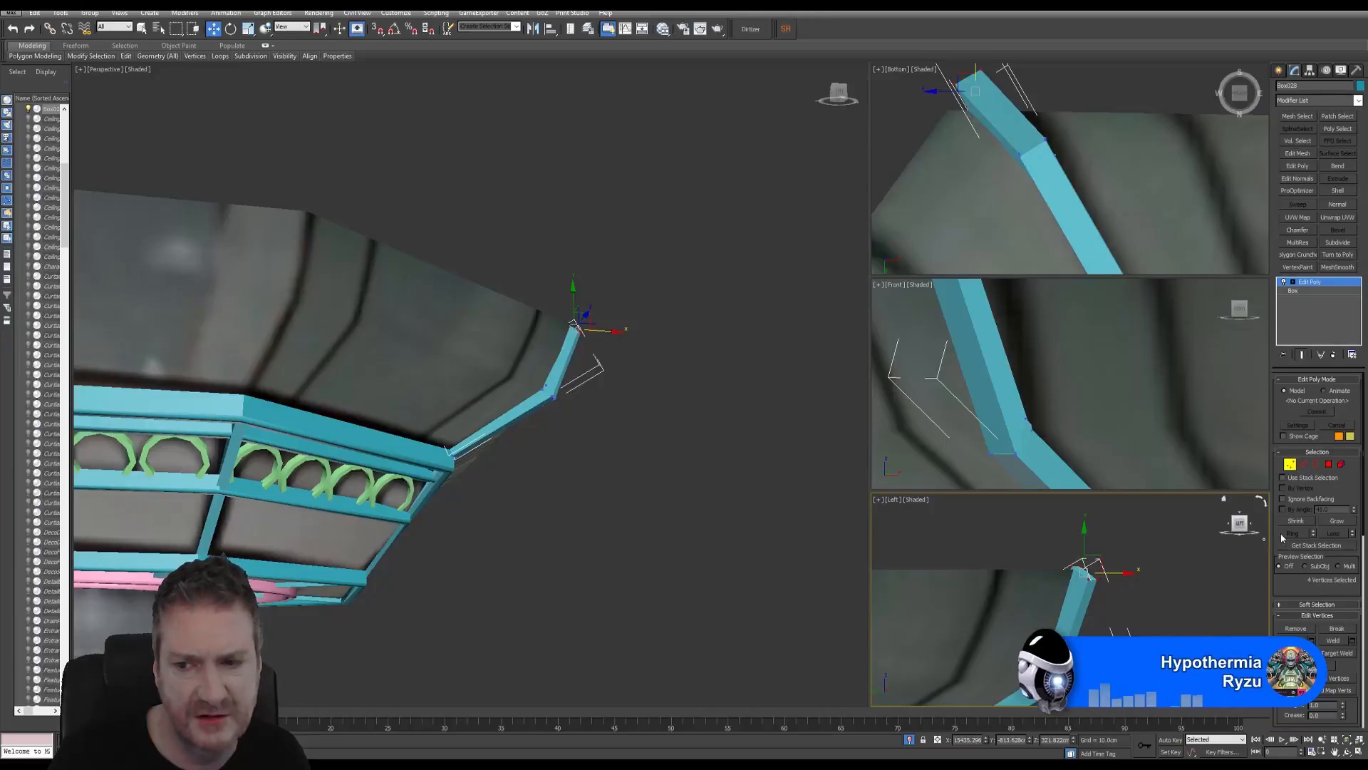
Step: Nudge the strut's four upper tip vertices slightly sideways in the left view, then leave vertex editing
left_click_drag(1115, 574, 1122, 574)
left_click(1291, 465)
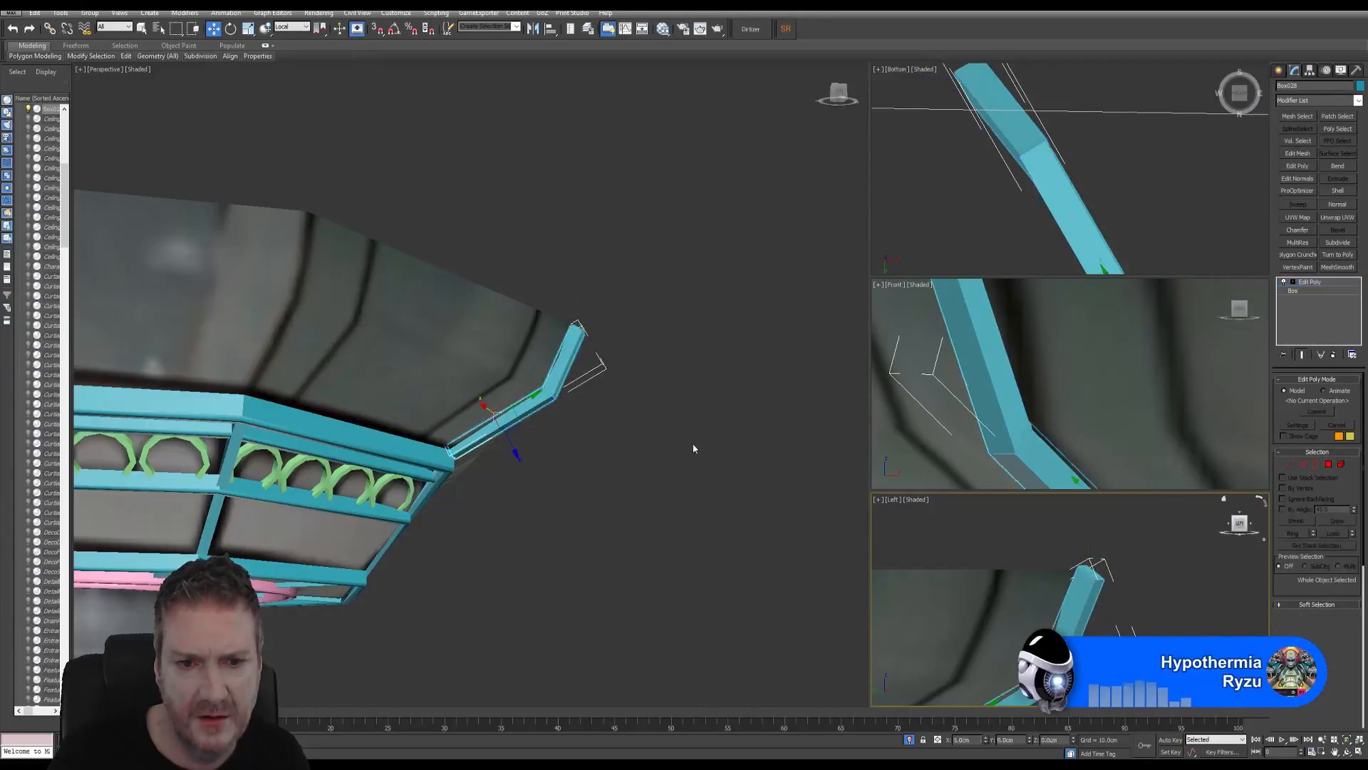
middle_click_drag(696, 449, 653, 476, "alt")
Step: In a maximized bottom view, select the four vertices at the strut's bend and shift them slightly to follow the shade's seam
middle_click_drag(945, 211, 931, 198)
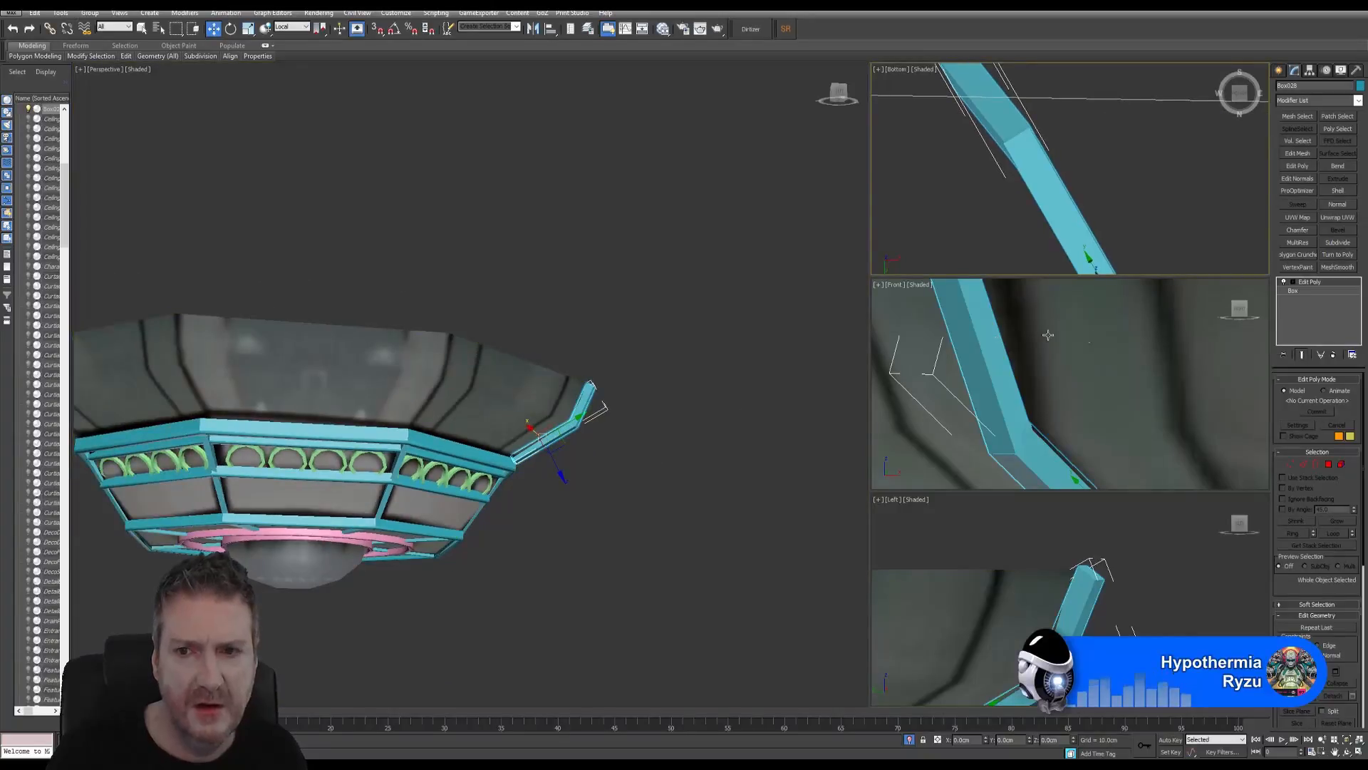
left_click(1360, 752)
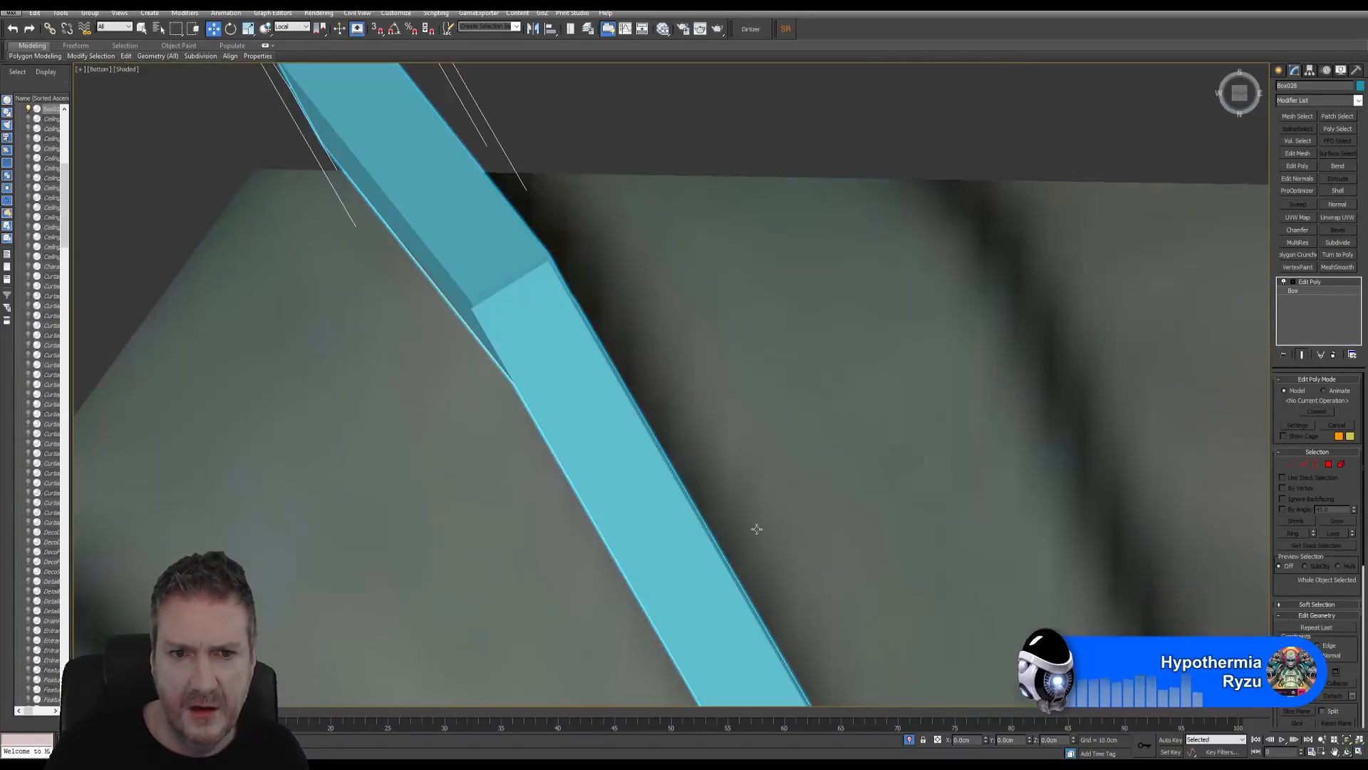
scroll(1039, 526, "down", 5)
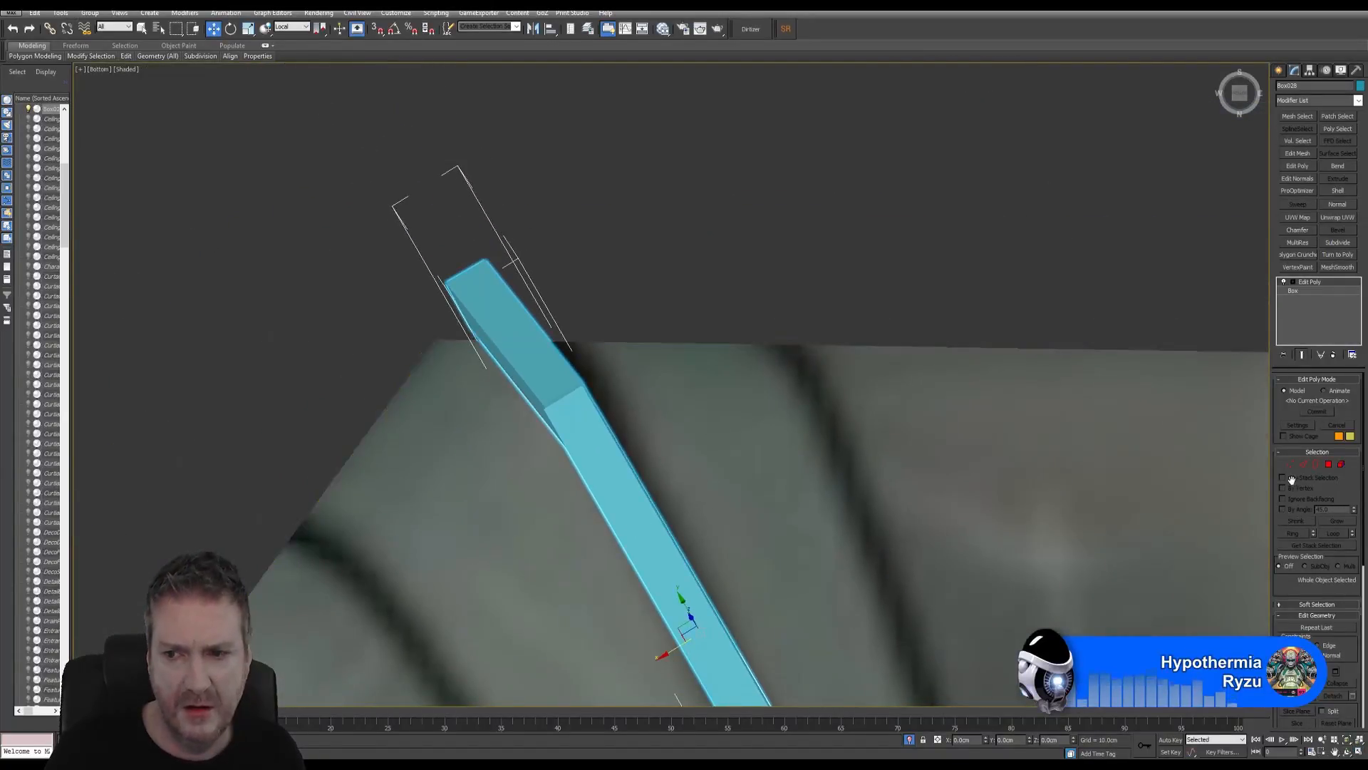
left_click(1291, 463)
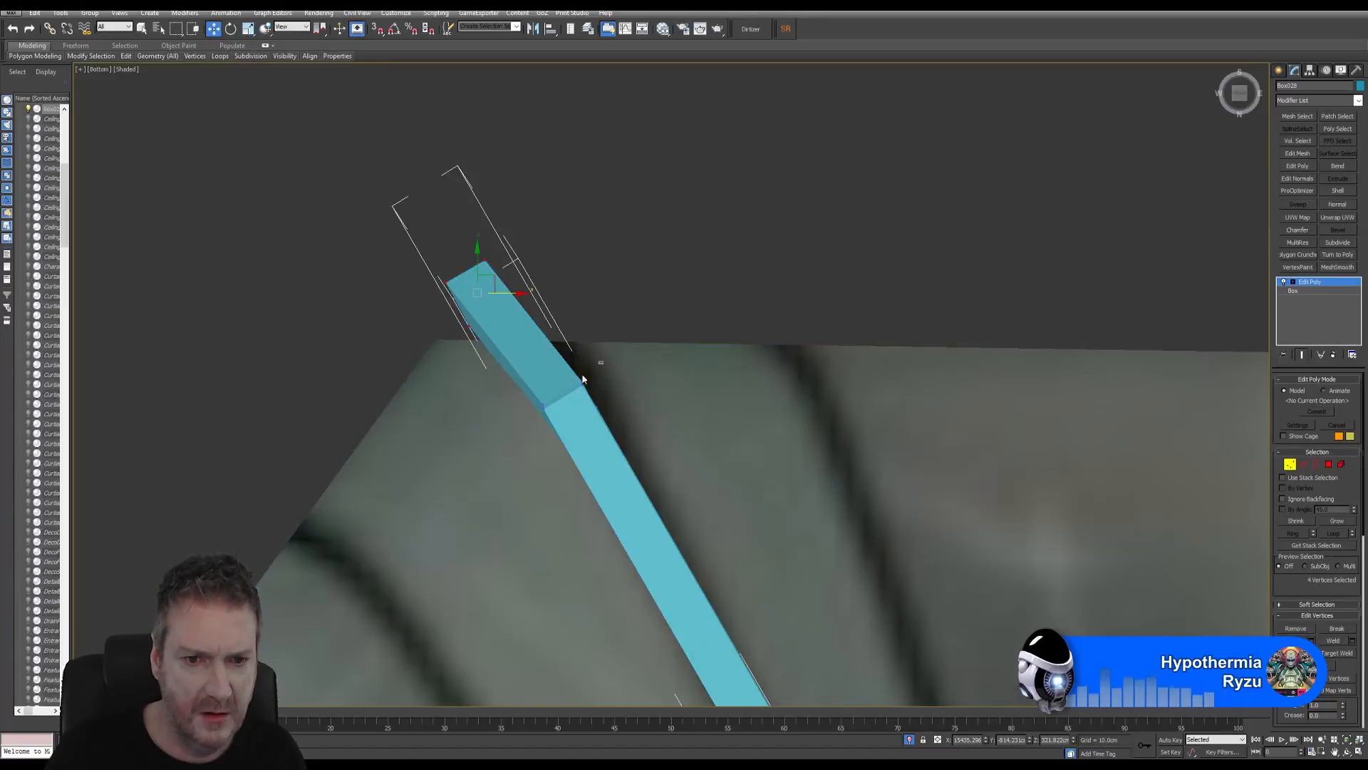
left_click_drag(520, 404, 596, 396)
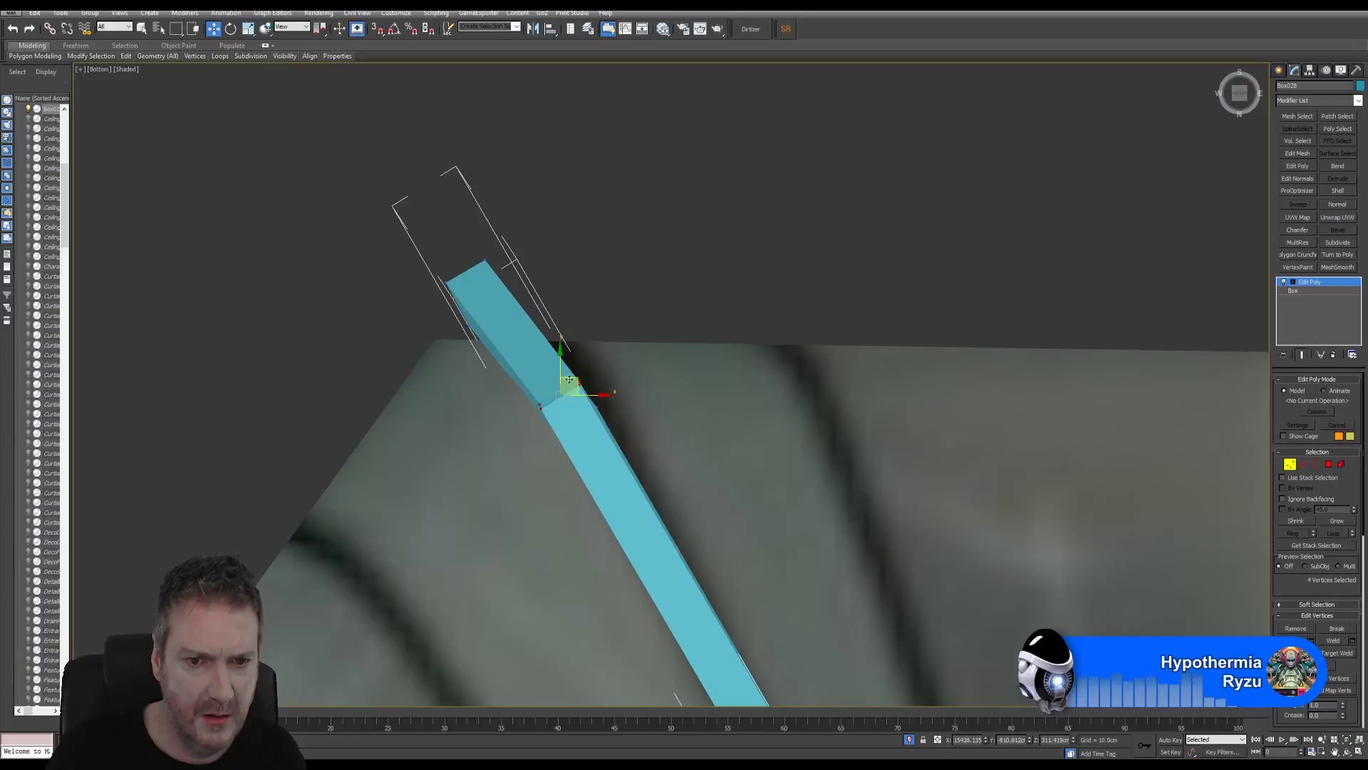
left_click_drag(556, 363, 550, 366)
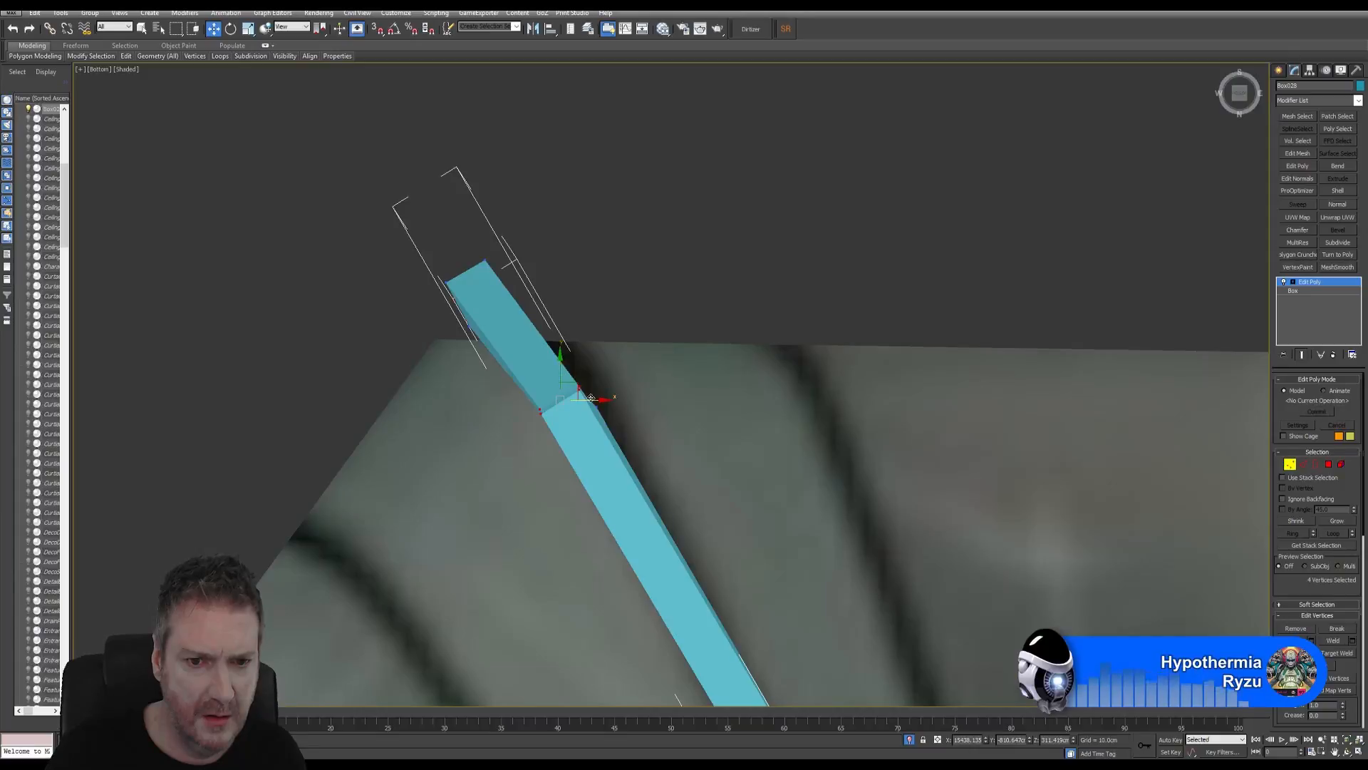
left_click_drag(591, 397, 593, 400)
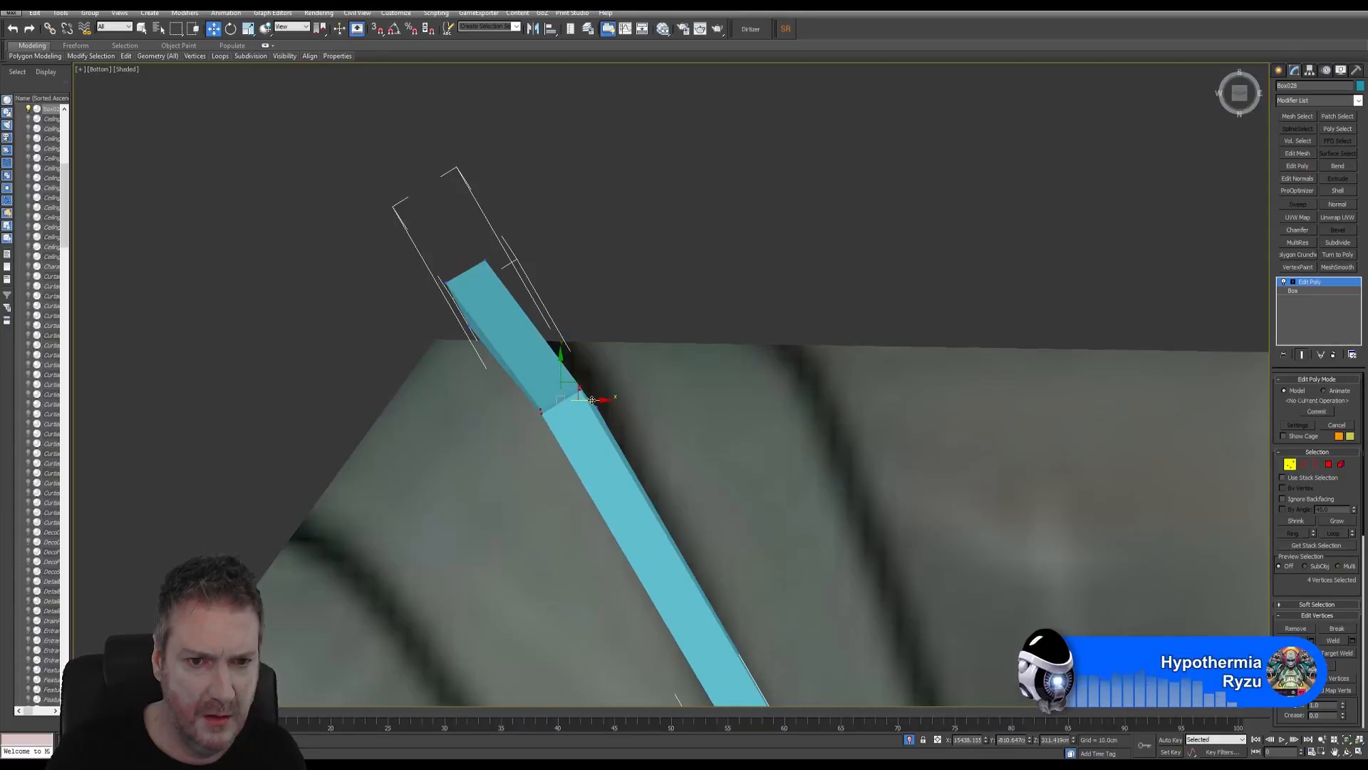
Step: Move the strut's four tip vertices slightly along X in the bottom view, then finish vertex editing and deselect the strut
scroll(629, 317, "down", 5)
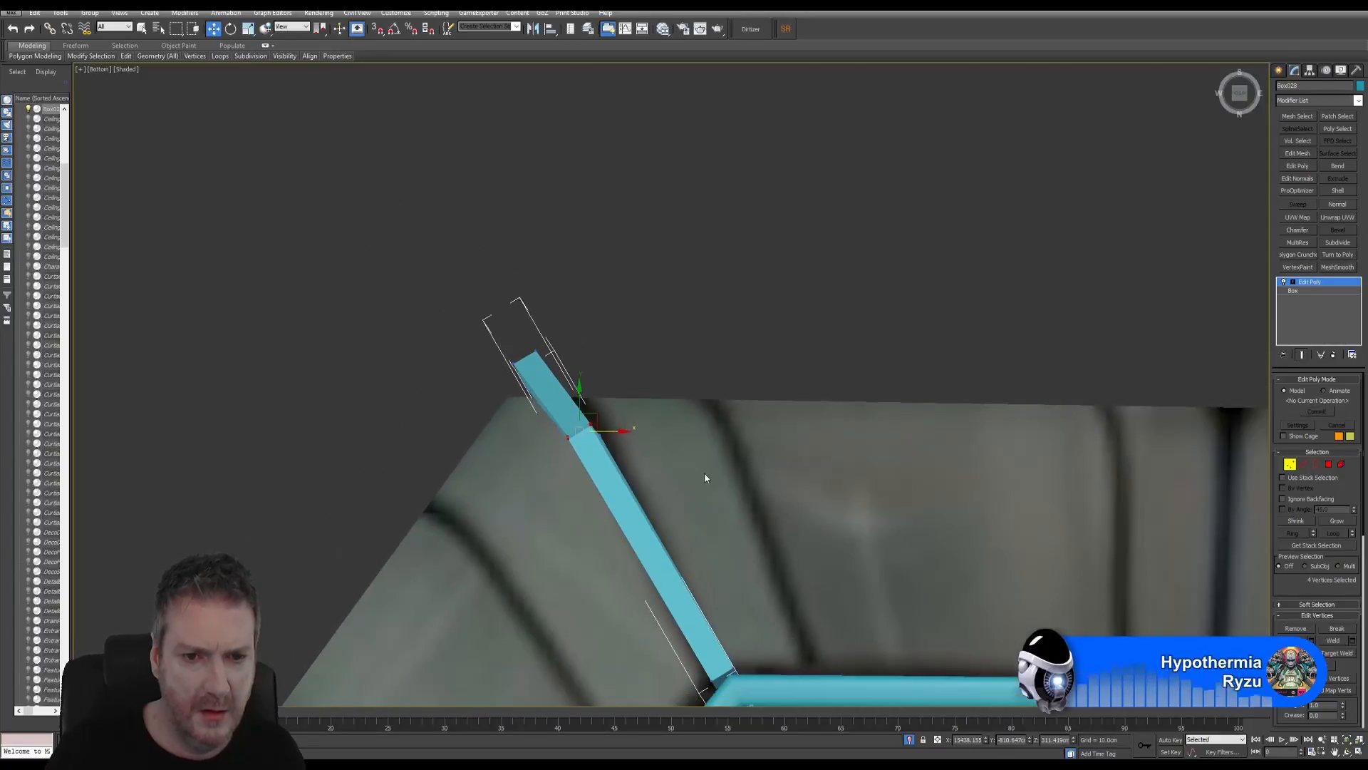
middle_click_drag(743, 494, 676, 431)
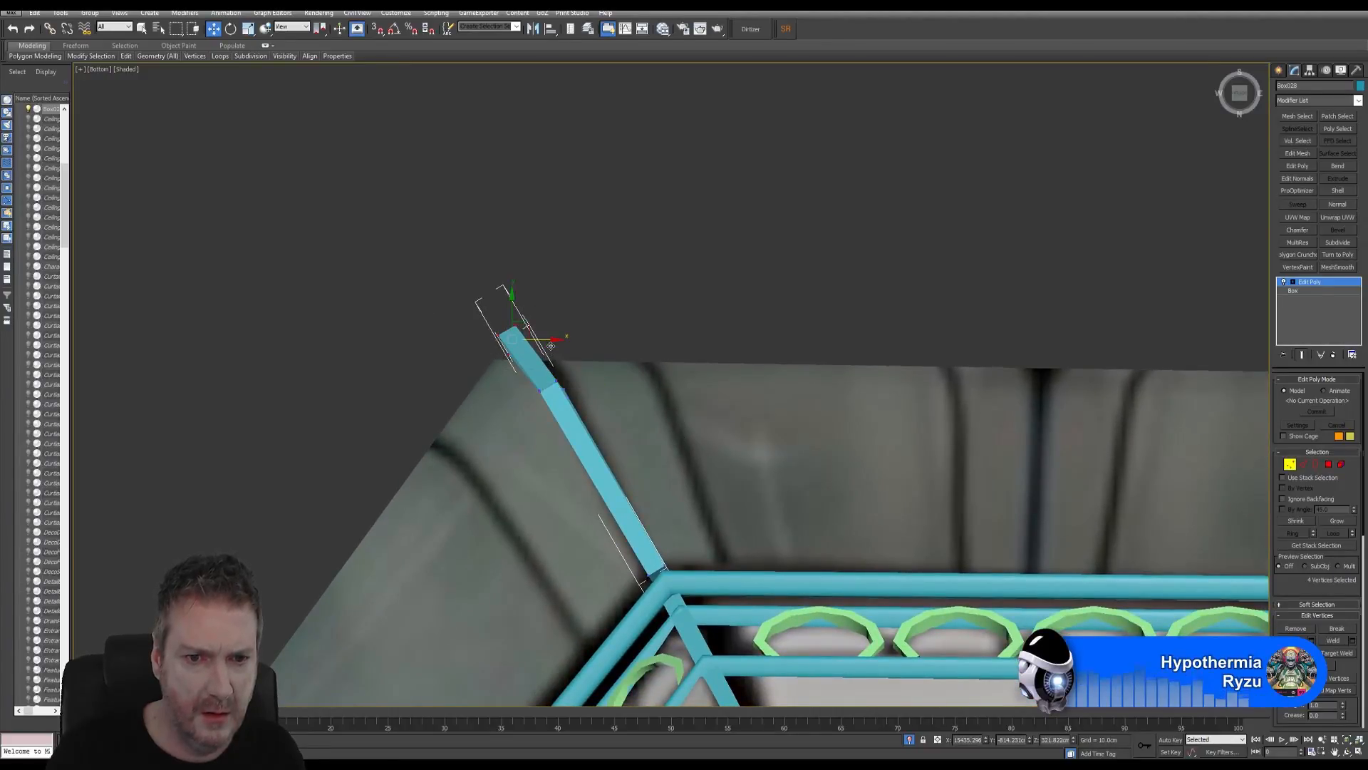
left_click_drag(544, 337, 550, 336)
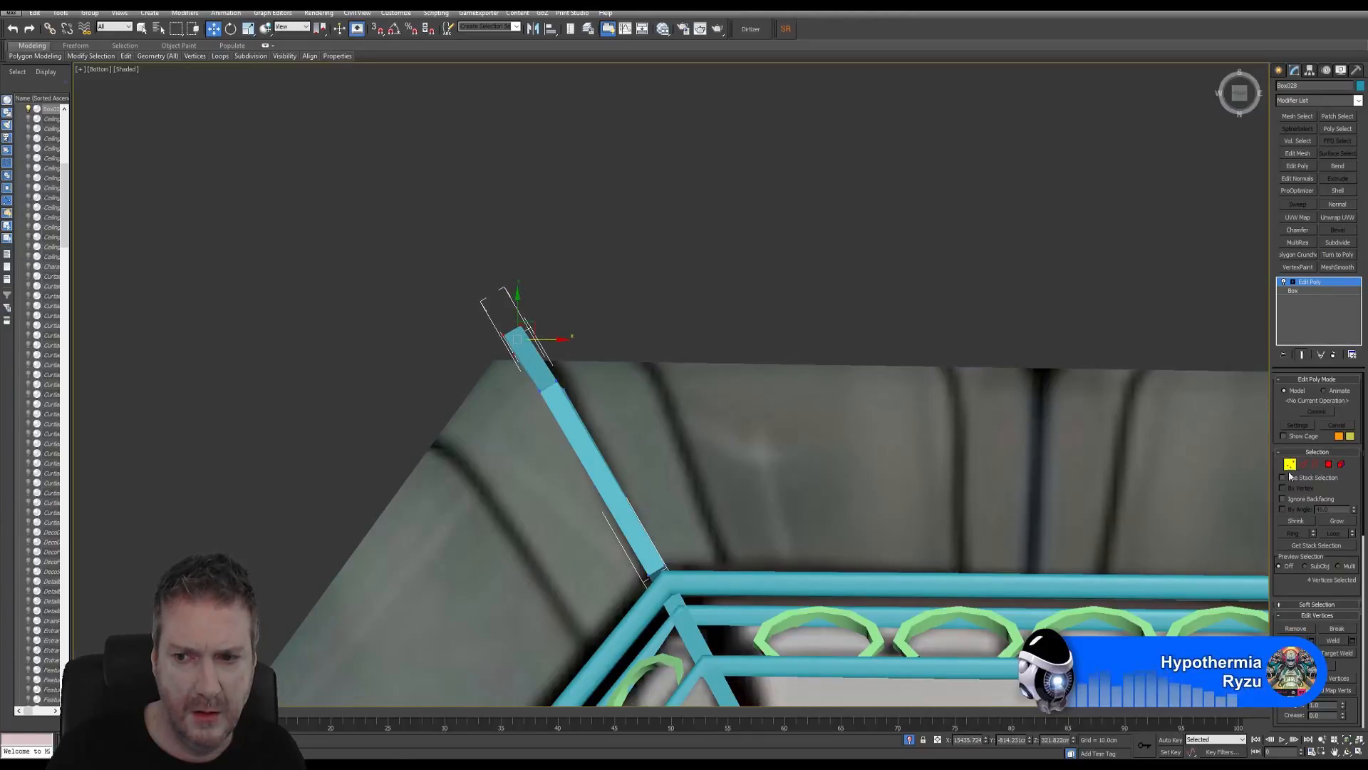
left_click(1290, 465)
middle_click_drag(753, 311, 721, 298)
left_click(722, 298)
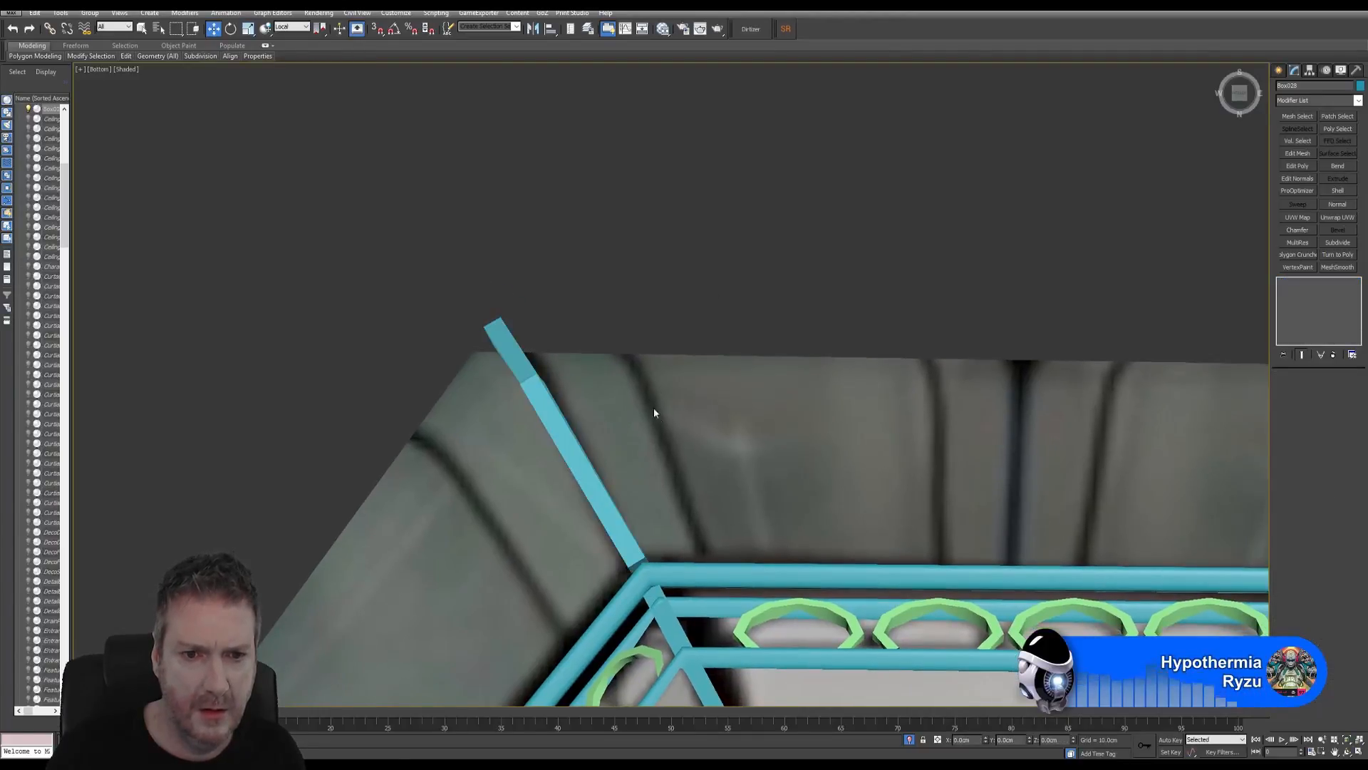
Step: Using the View coordinate system, clone the strut along X as one Copy near the adjacent shade corner
scroll(654, 412, "down", 4)
middle_click_drag(611, 453, 424, 289)
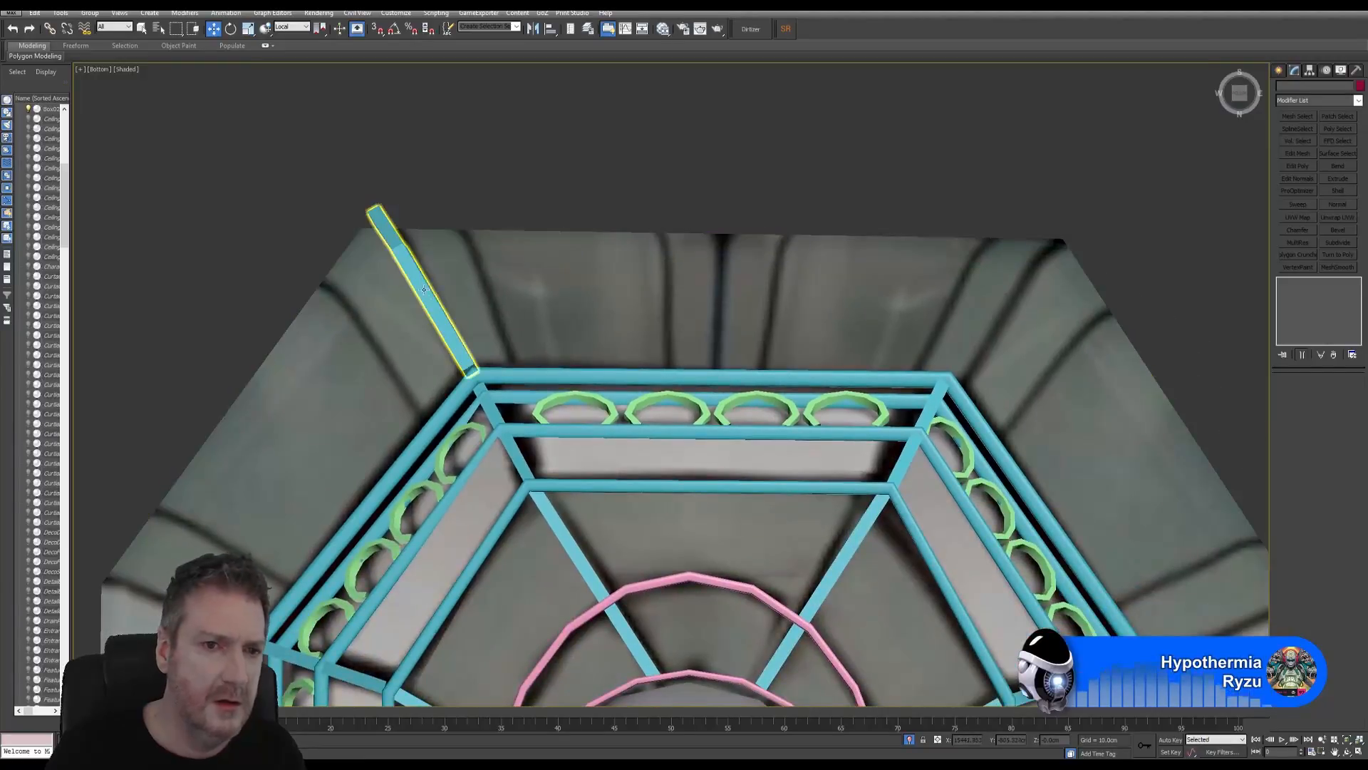
left_click(462, 322)
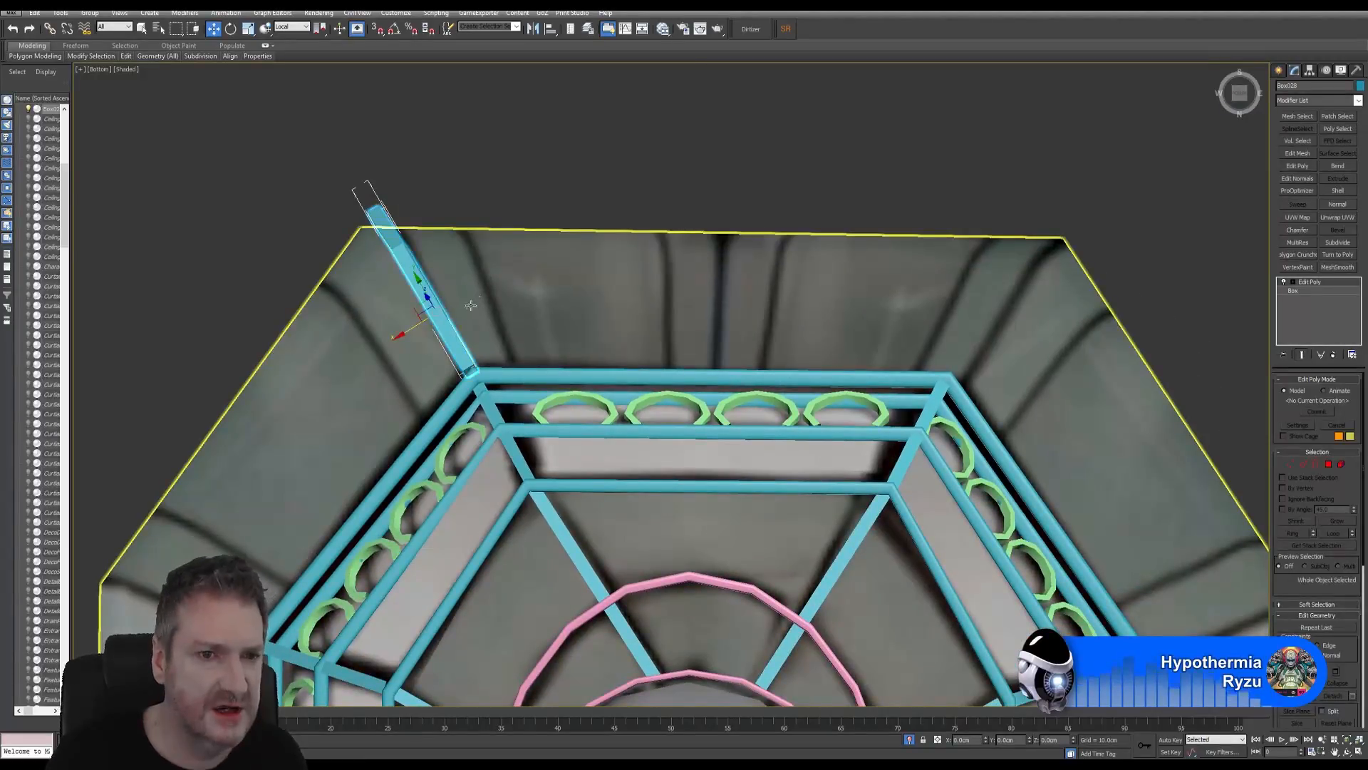
left_click(294, 27)
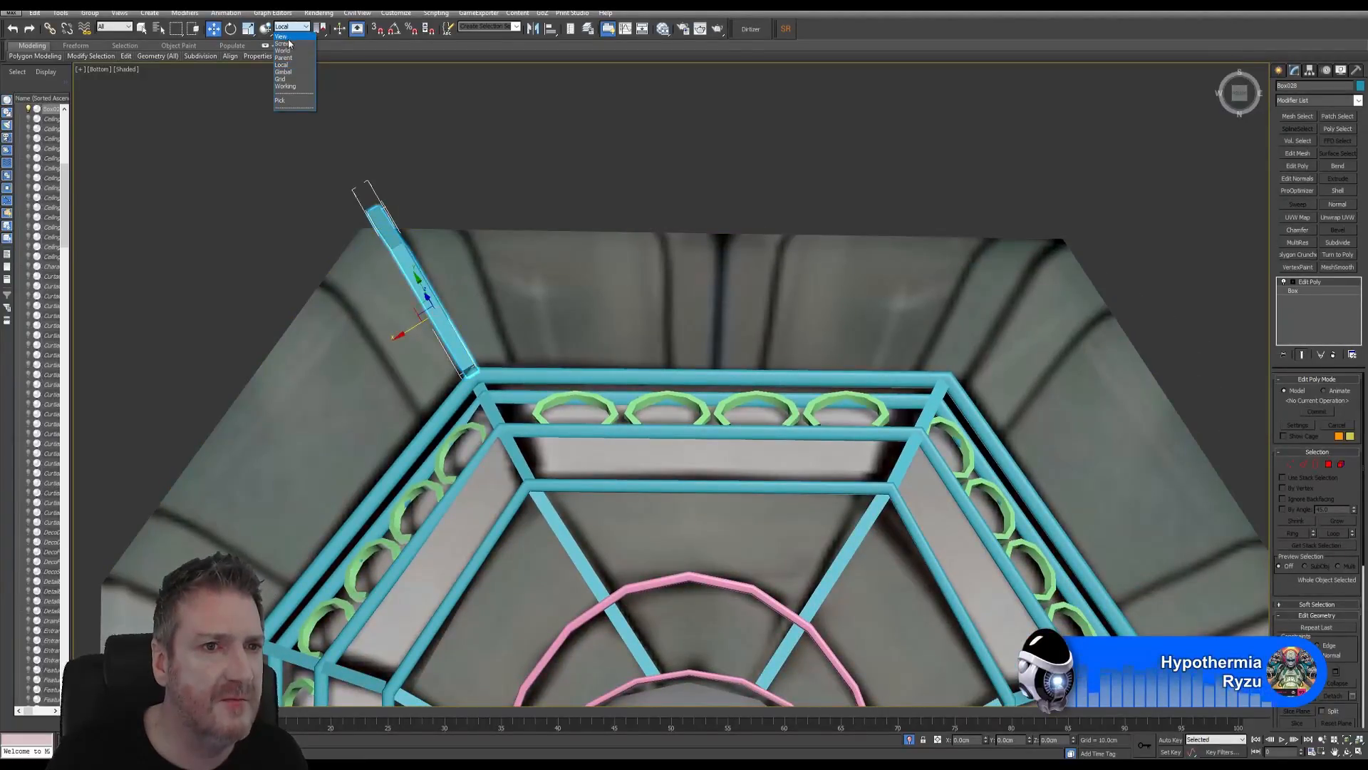
left_click(289, 36)
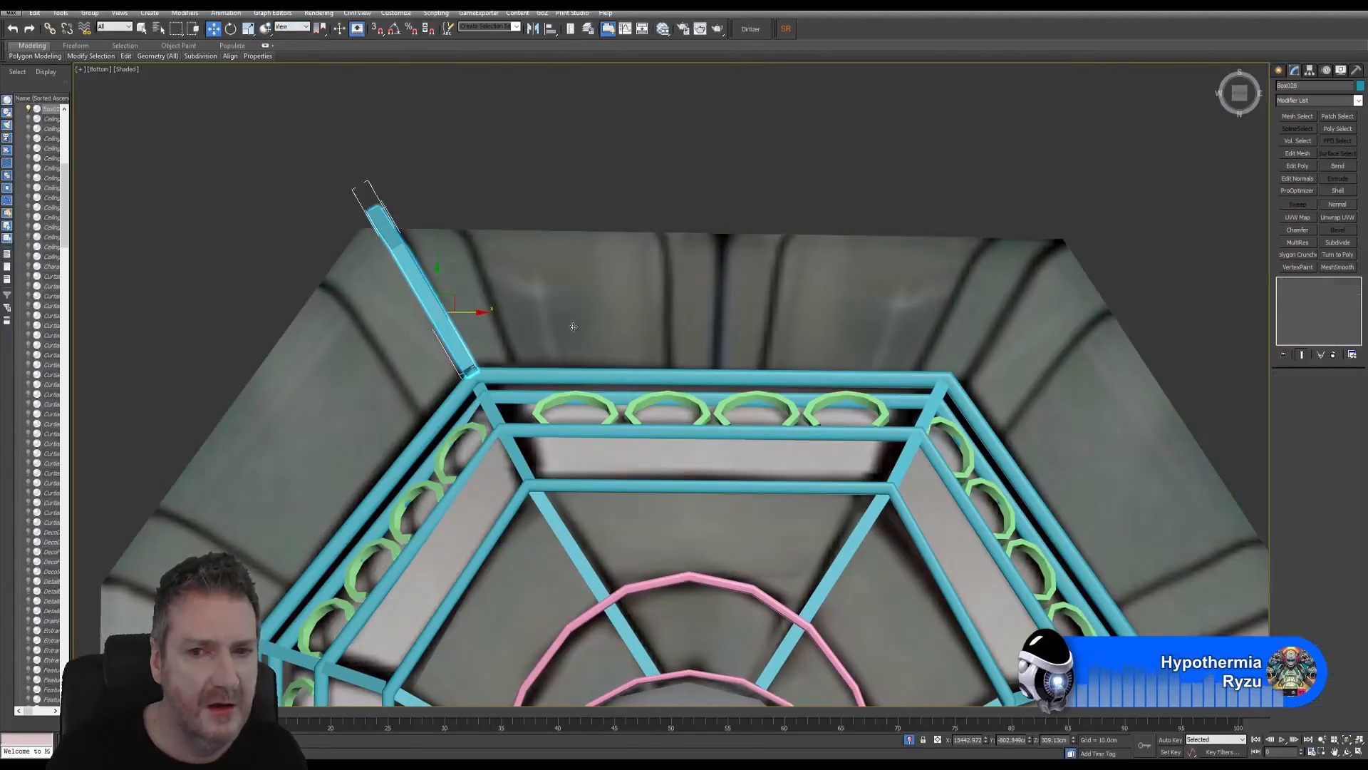
left_click_drag(463, 312, 960, 336, "shift")
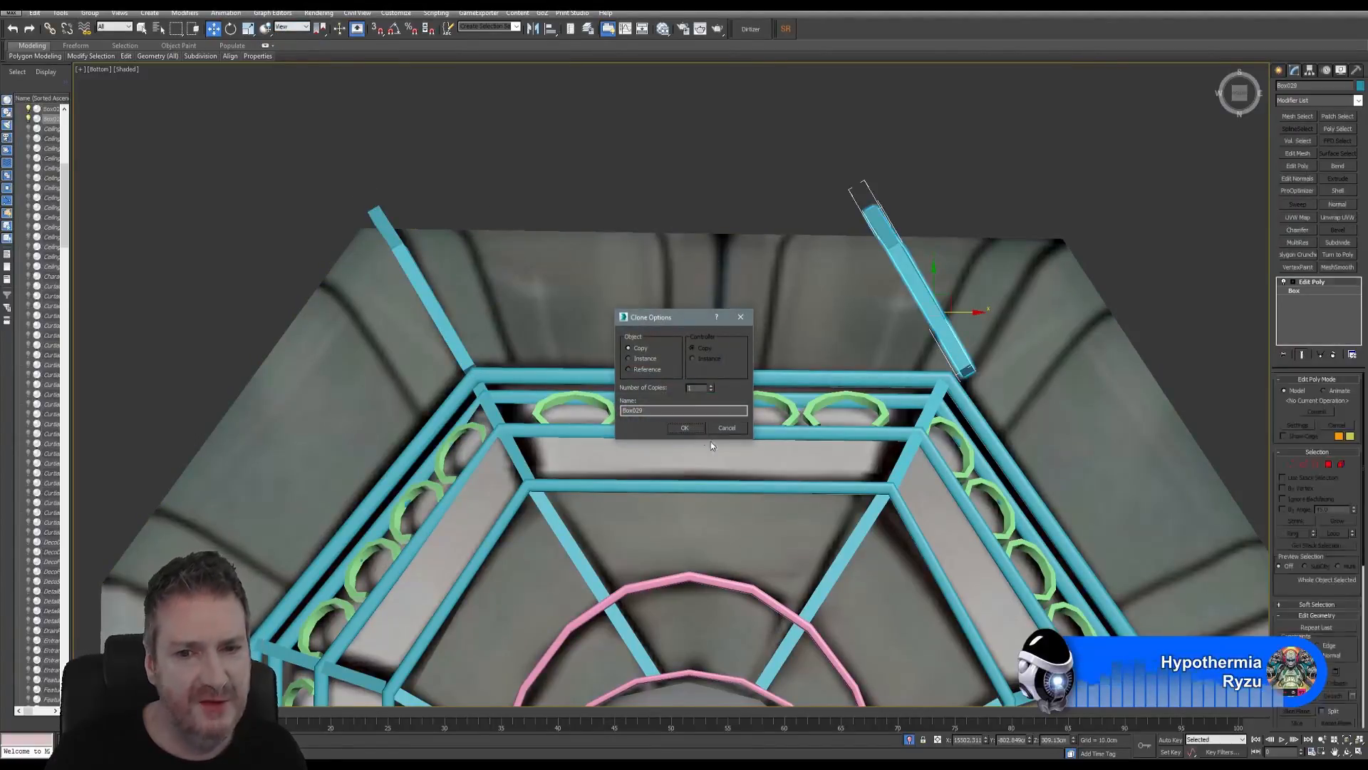
left_click(685, 428)
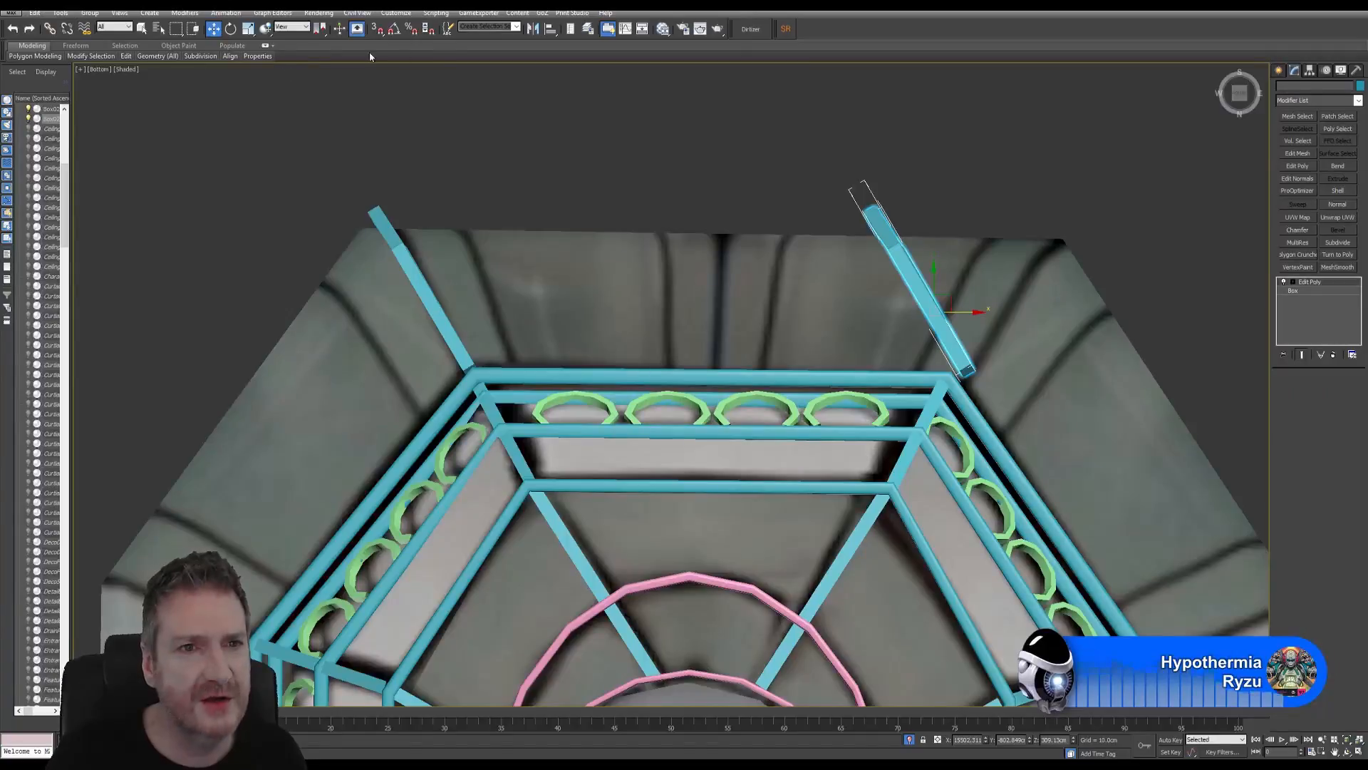
Step: Mirror the copied strut across the X axis without cloning and move it onto the adjacent corner's seam
left_click(539, 30)
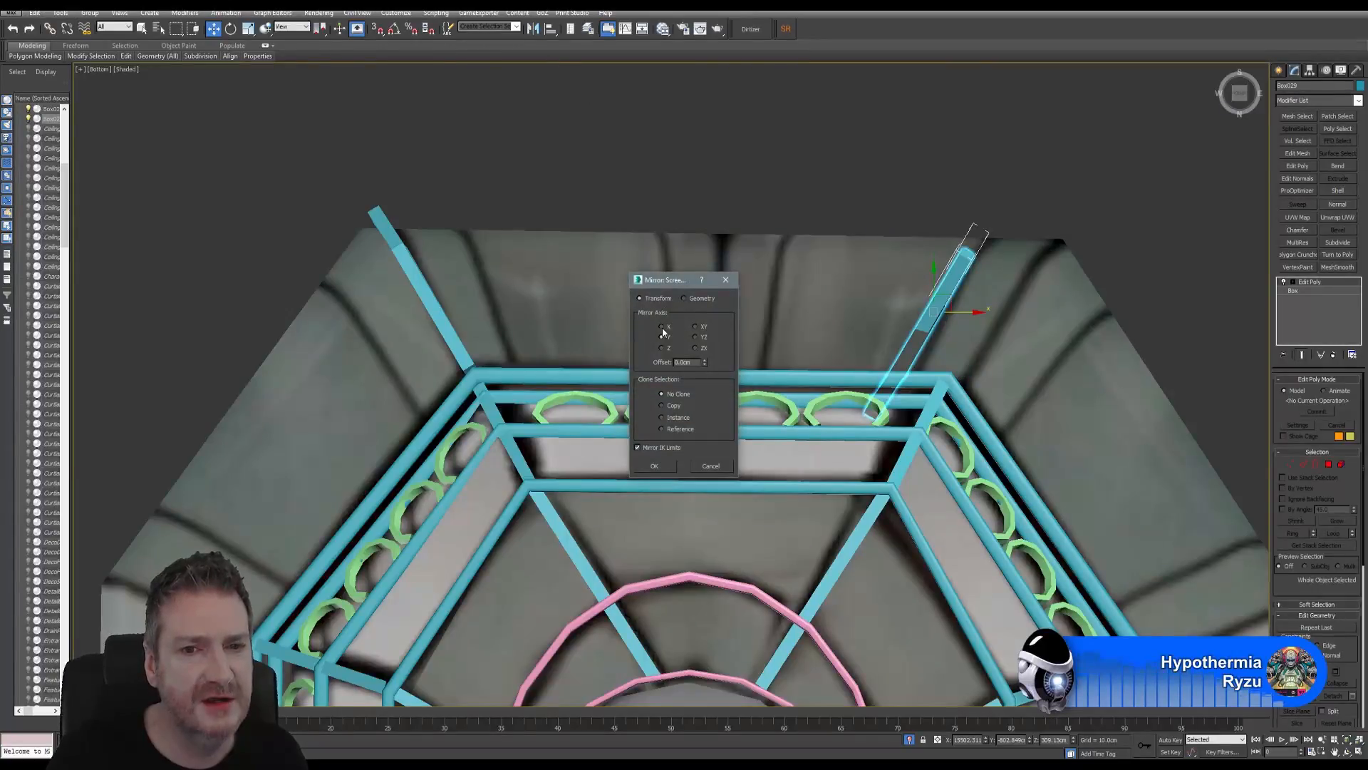
left_click(662, 327)
left_click(654, 466)
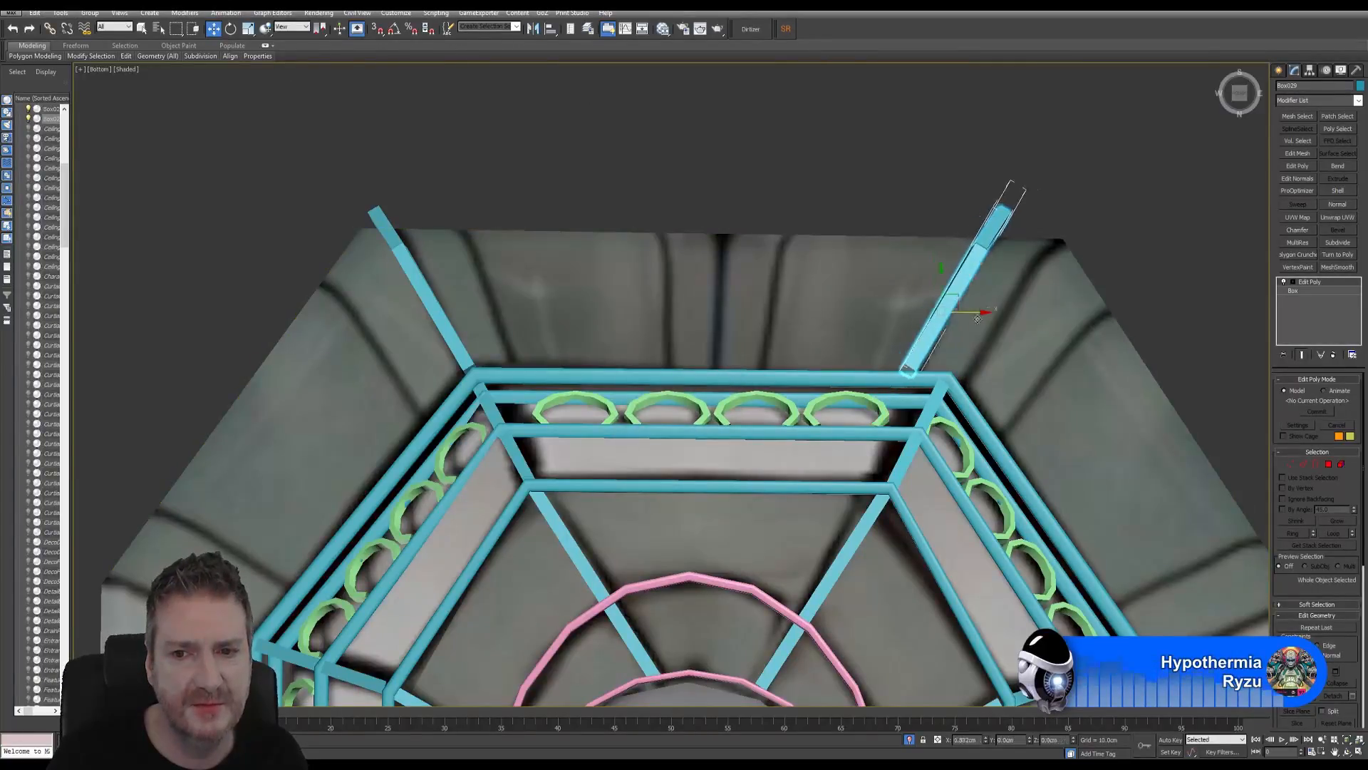
mouse_move(977, 318)
left_mouse_down()
mouse_move(1029, 318)
mouse_move(989, 296)
mouse_move(1007, 334)
mouse_move(984, 297)
left_mouse_up()
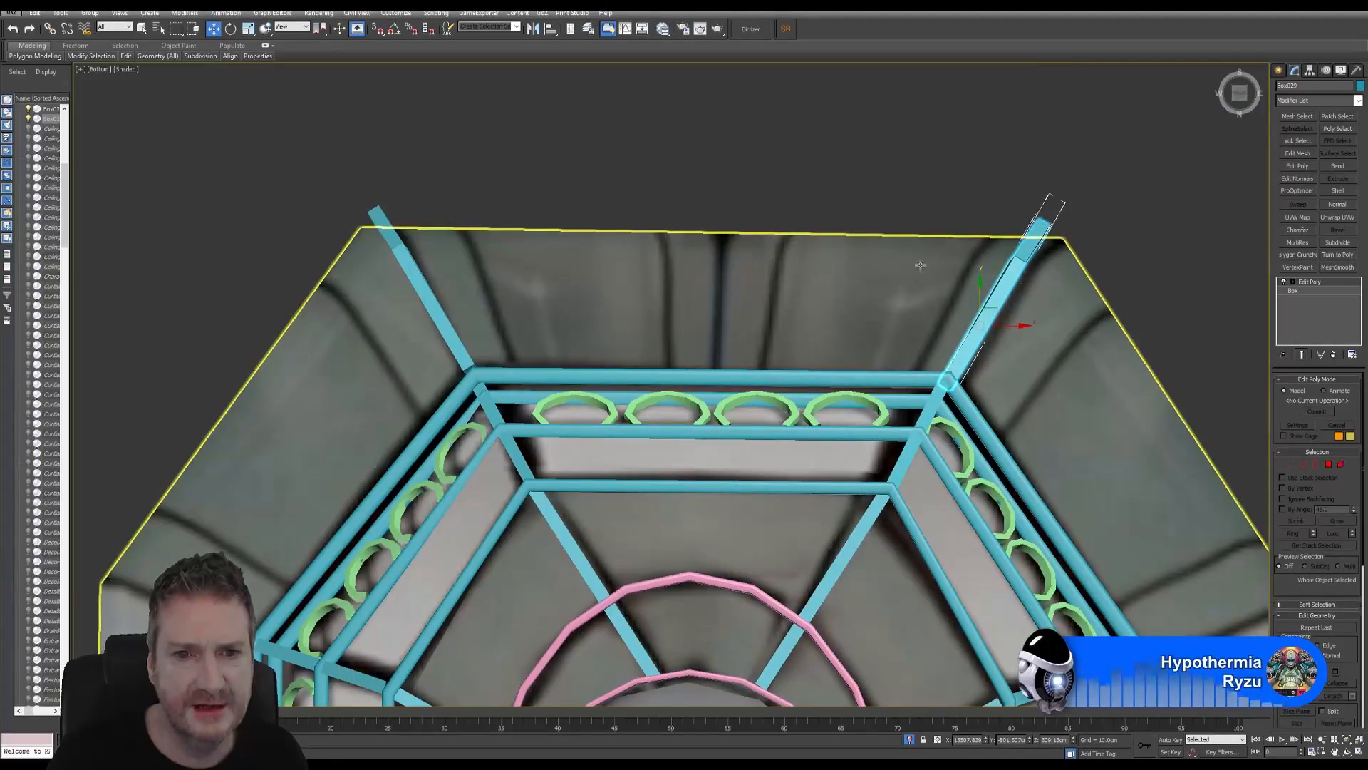
Step: Select both corner struts and clone them along Y as a Copy toward the opposite side of the light
middle_click_drag(920, 265, 836, 262)
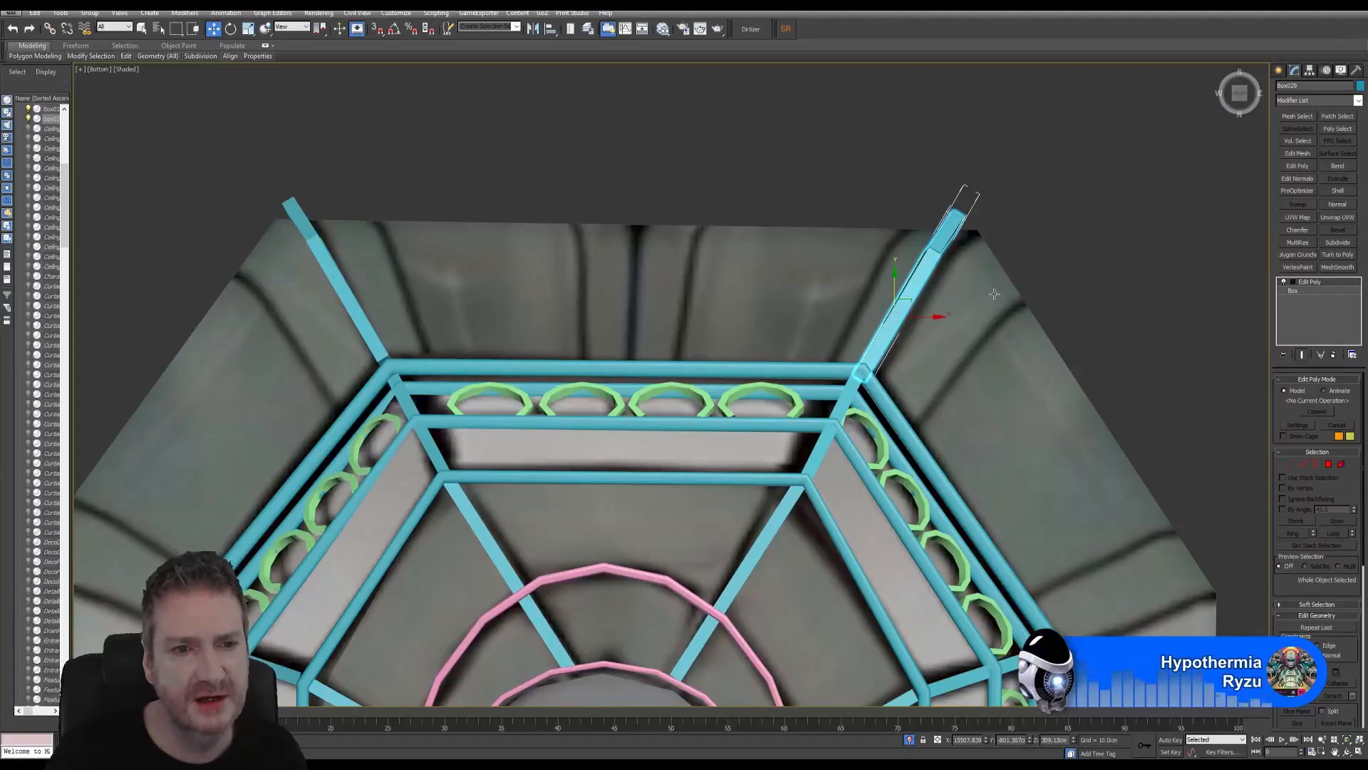
scroll(863, 372, "down", 3)
left_click(481, 323, "ctrl")
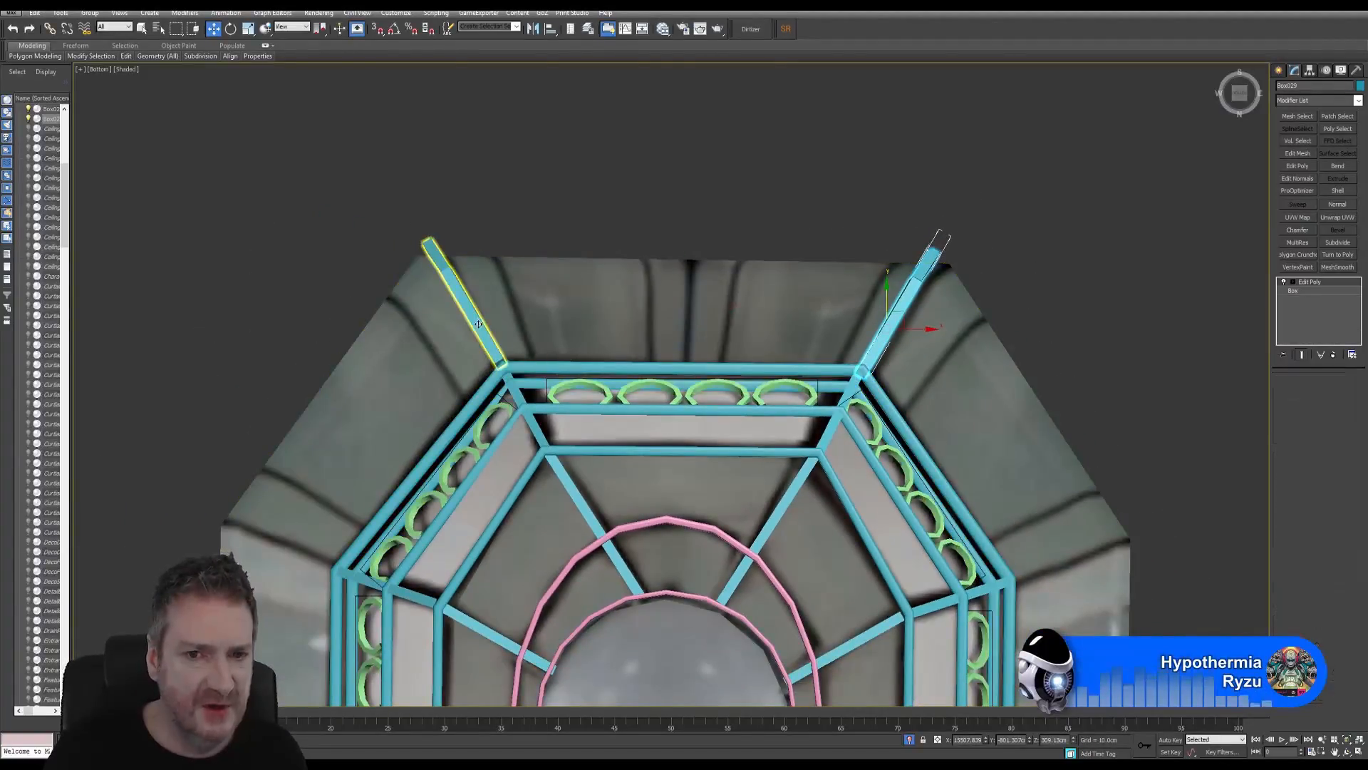
scroll(717, 359, "down", 4)
scroll(716, 358, "down", 3)
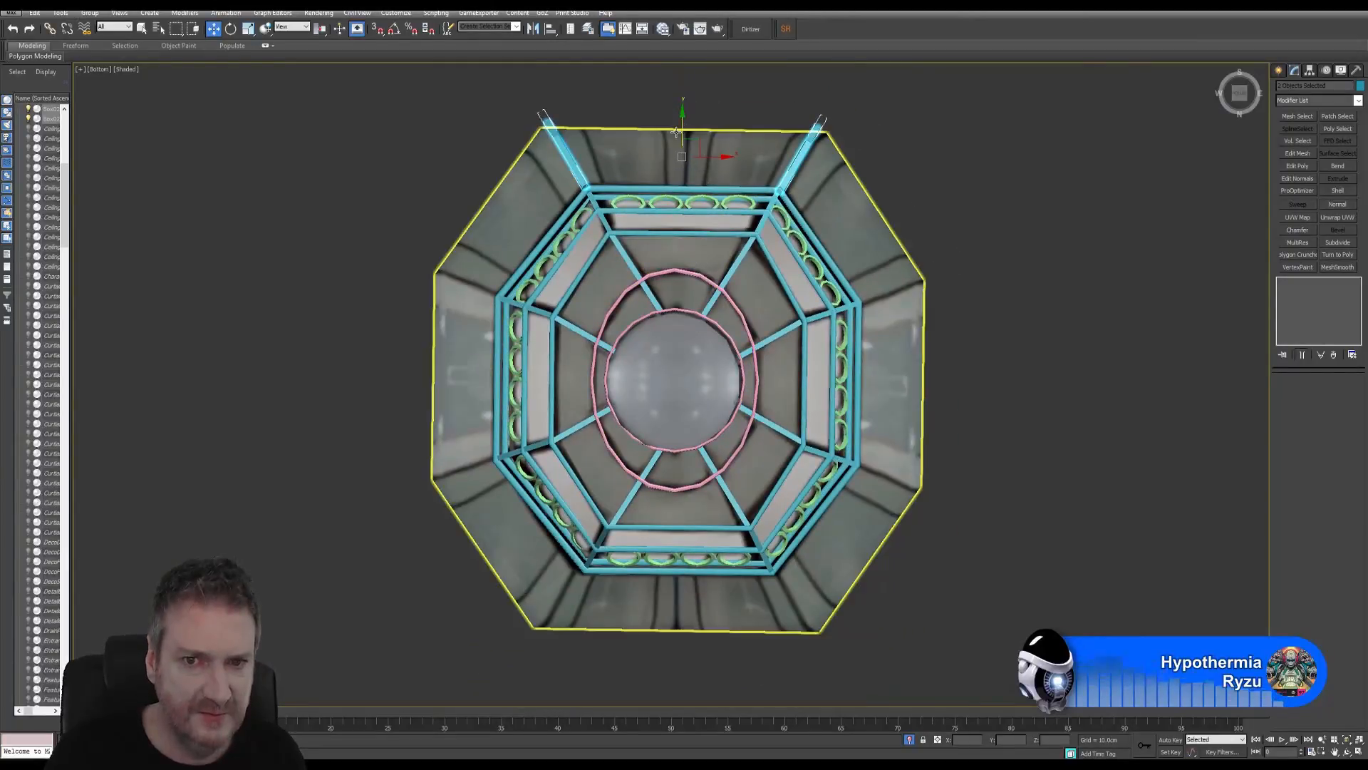
left_click_drag(681, 141, 681, 490, "shift")
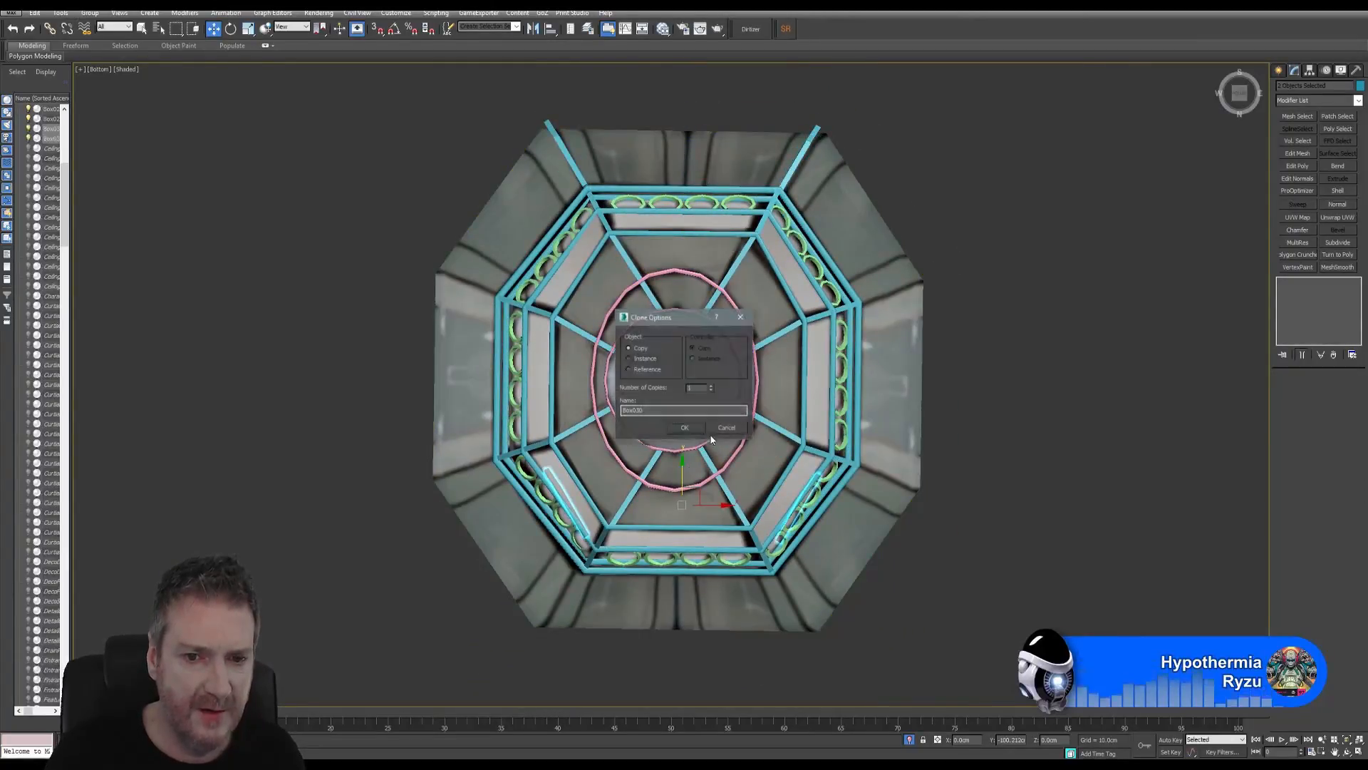
left_click(683, 426)
Step: Mirror the copied strut pair across the Y axis with No Clone and move it along Y onto the opposite corners
left_click(533, 28)
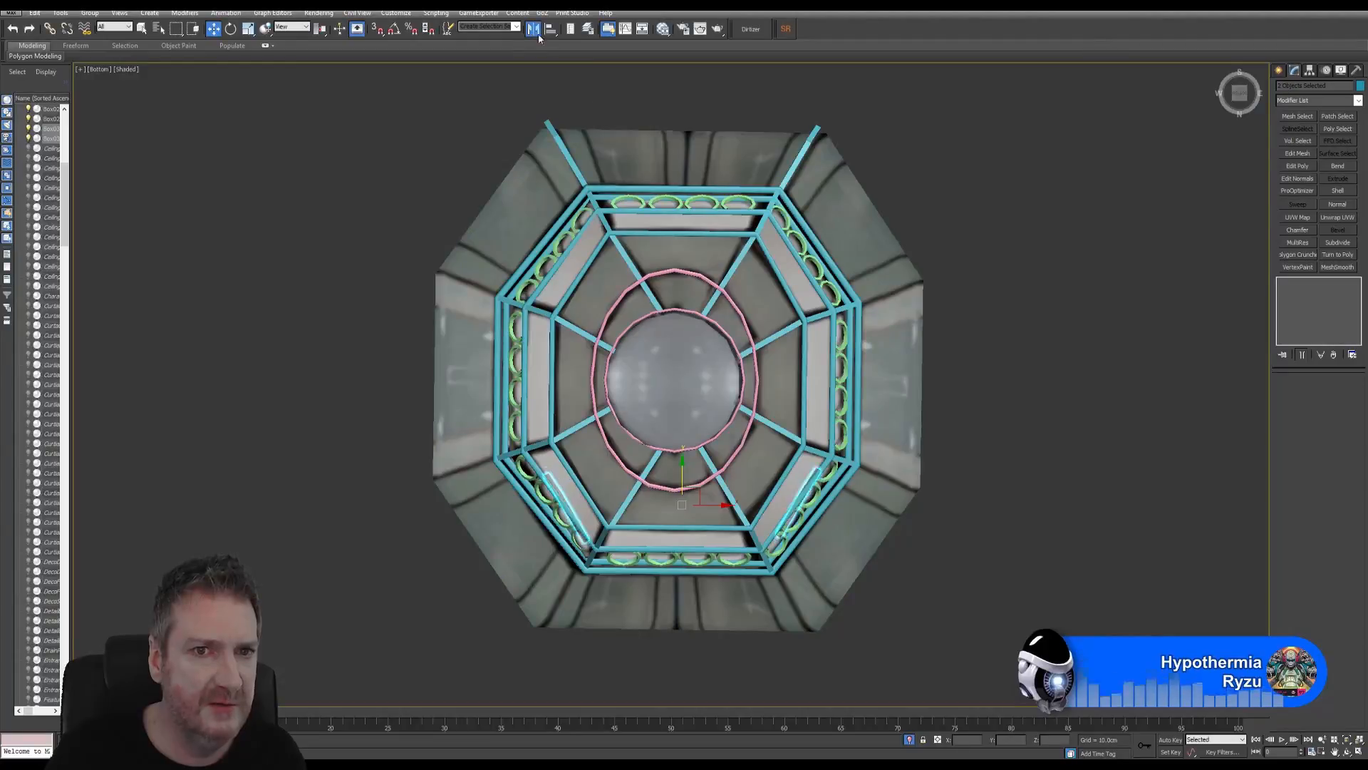
left_click(662, 337)
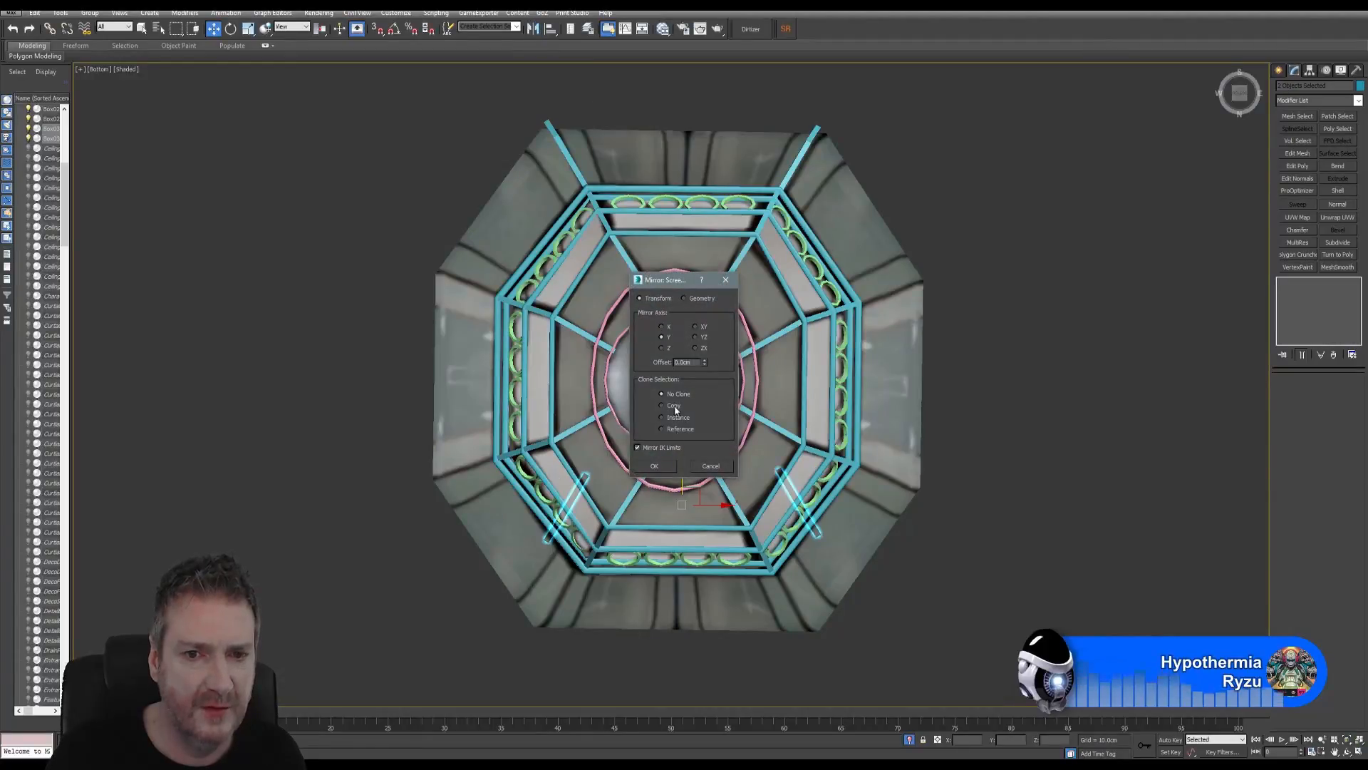
left_click(654, 467)
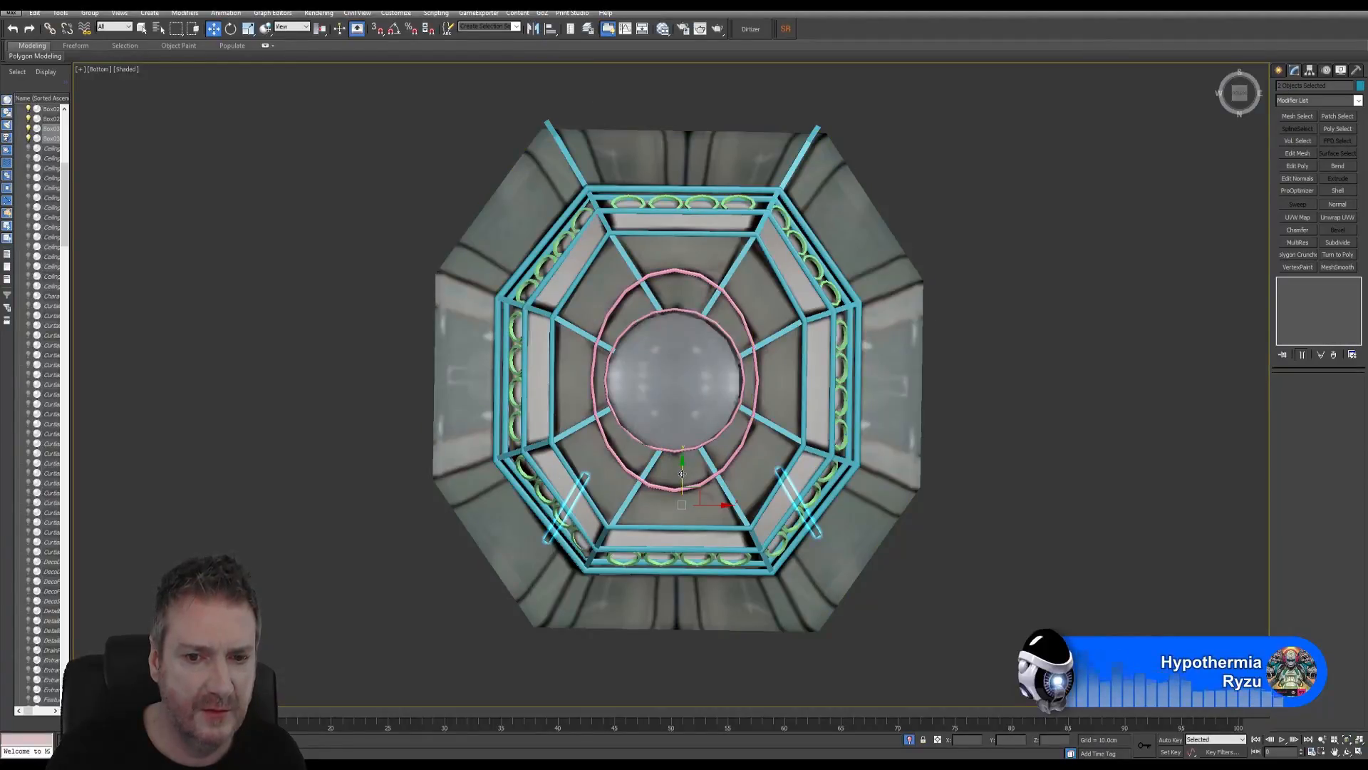
left_click_drag(682, 474, 662, 570)
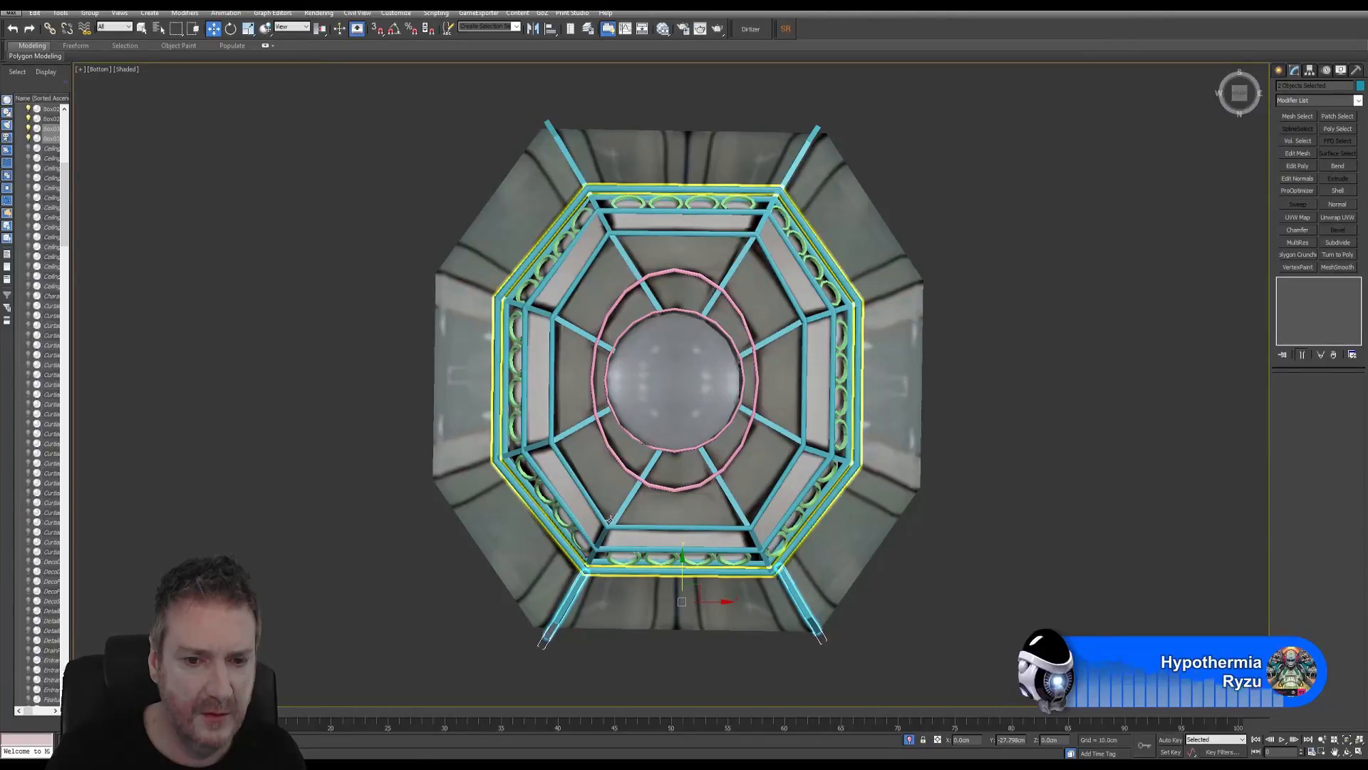
Step: Select the lower-right strut alone and shift it in the bottom view so its inner end meets the frame corner, then deselect it
scroll(661, 570, "up", 5)
middle_click_drag(667, 458, 551, 483)
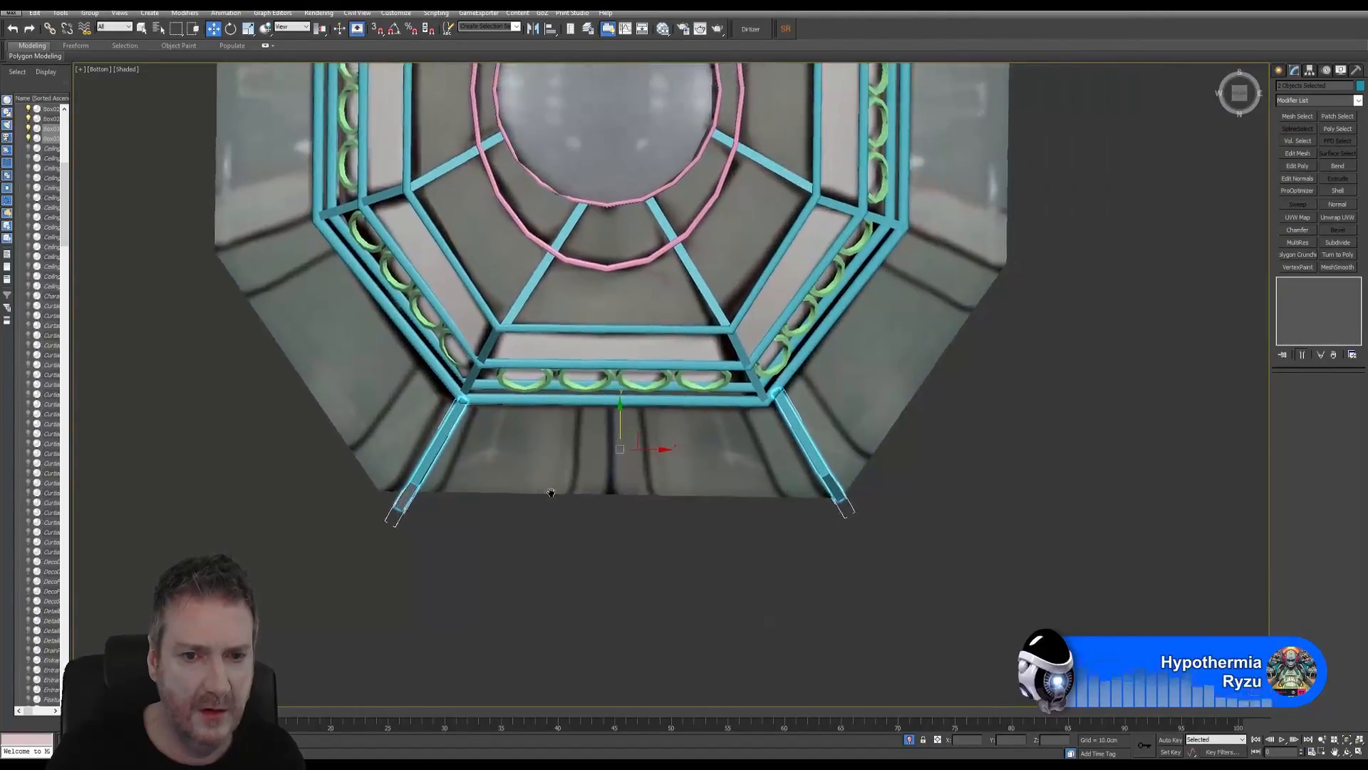
left_click(898, 601)
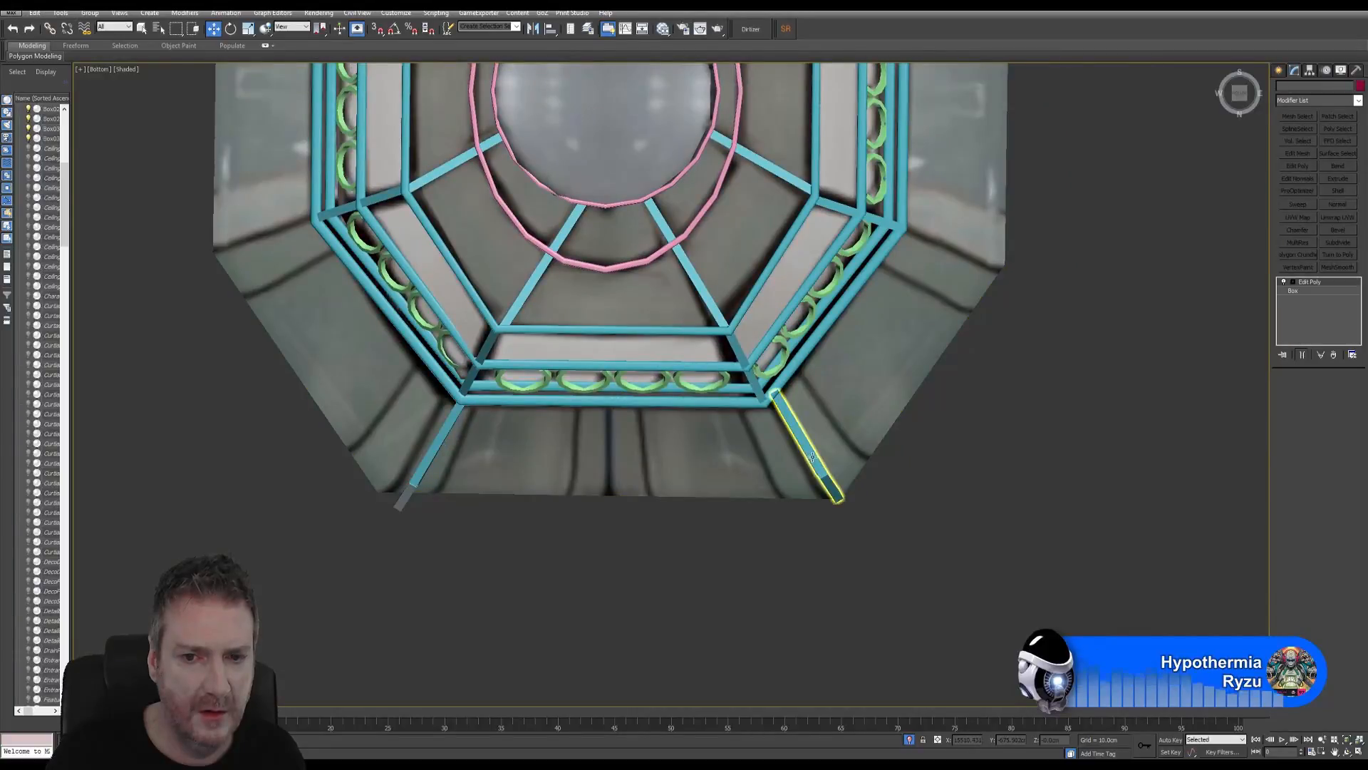
left_click(812, 457)
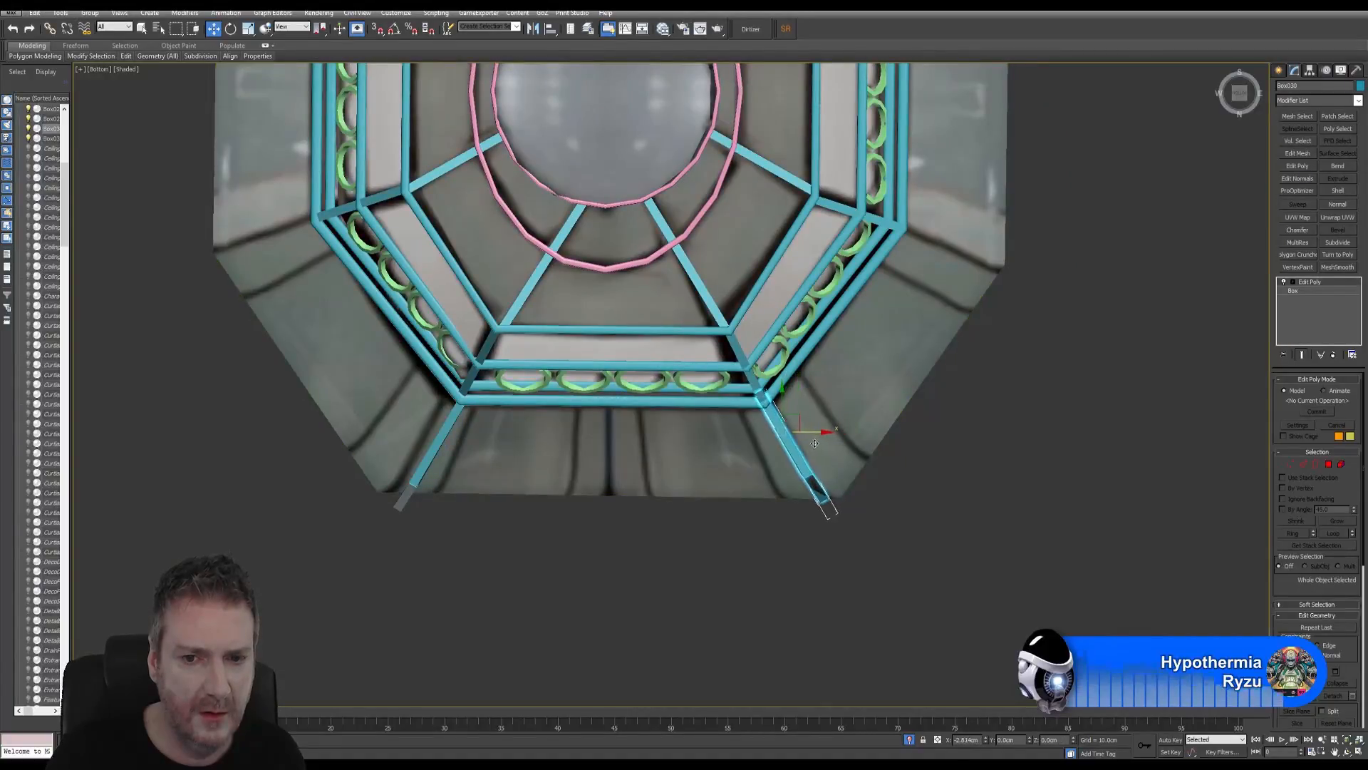
left_click_drag(782, 406, 821, 439)
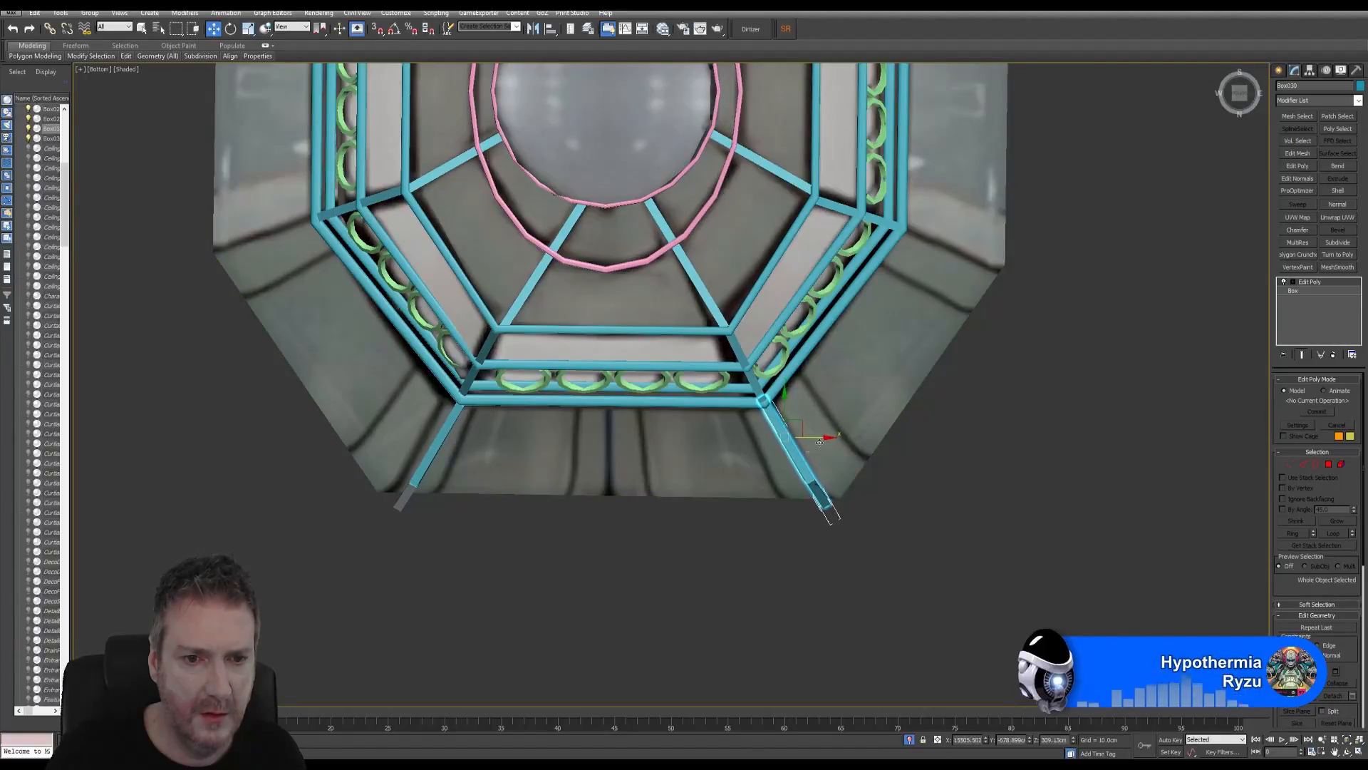
left_click(934, 471)
middle_click_drag(855, 436, 875, 511)
scroll(874, 510, "down", 2)
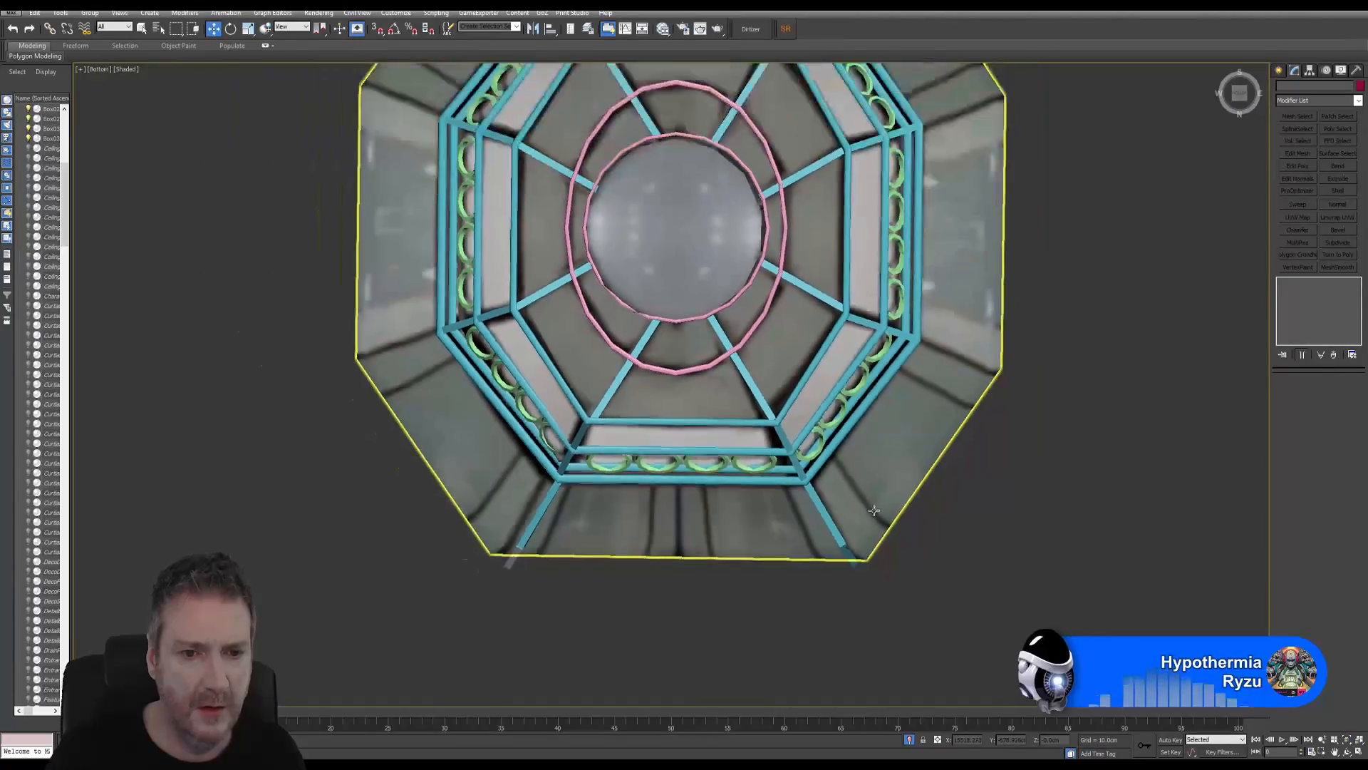
scroll(695, 515, "down", 1)
middle_click_drag(669, 319, 639, 438)
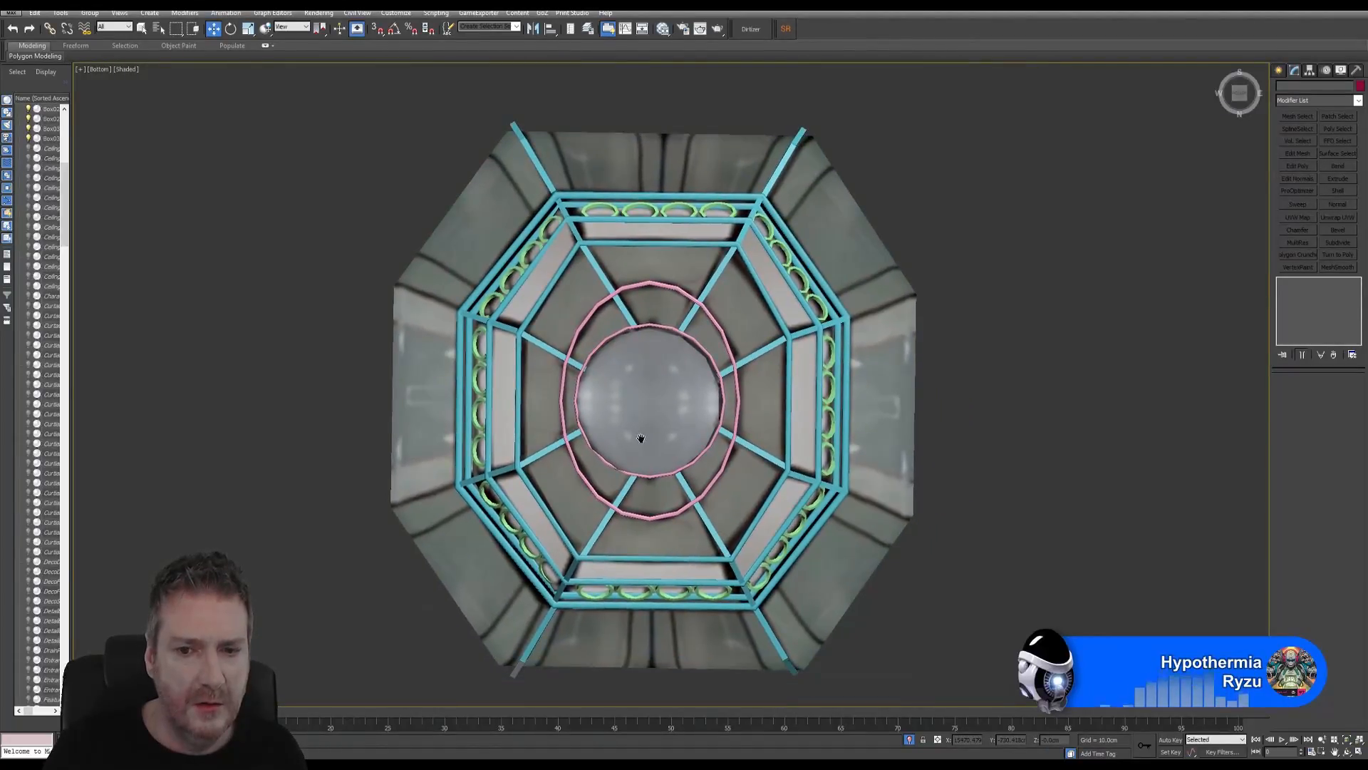
Step: Select the upper-right strut, clone it along Y as a Copy, and move the copy along X onto the light's right-hand panel
left_click(543, 175)
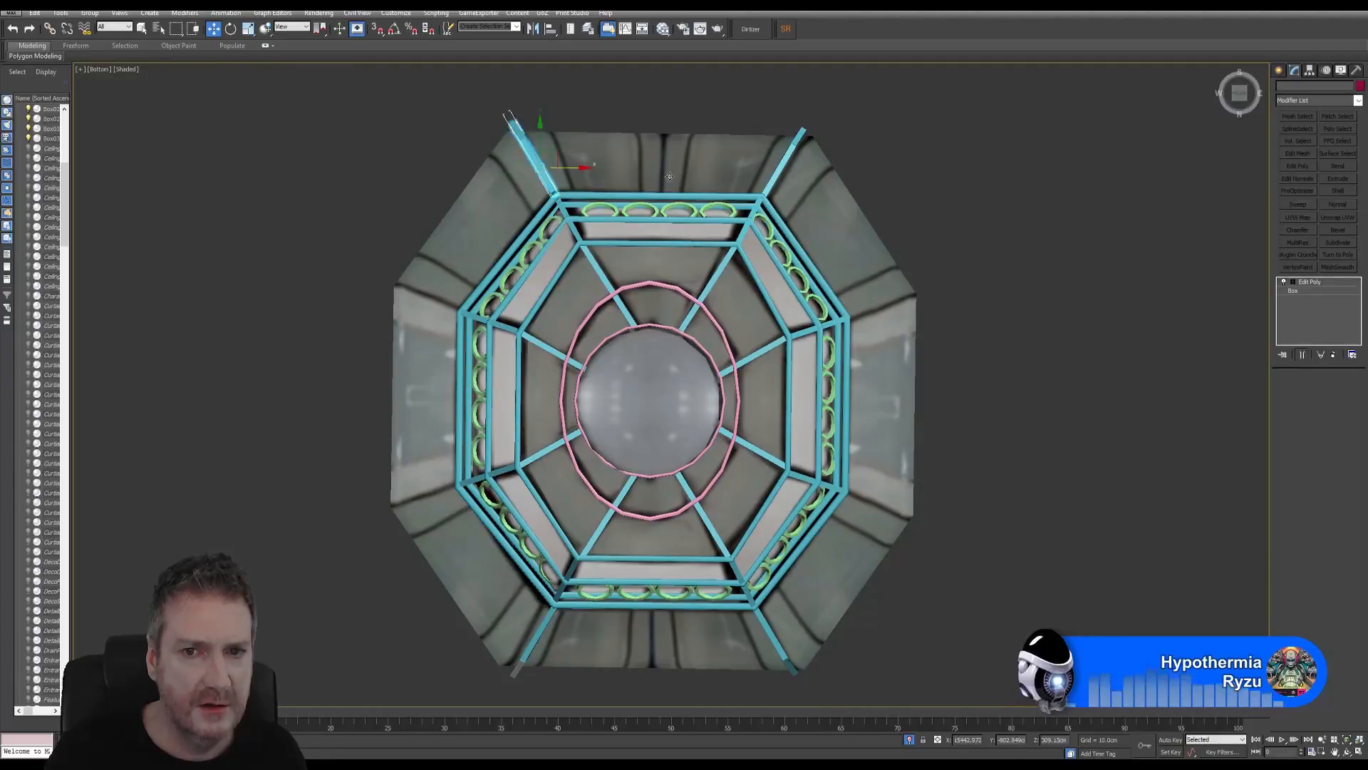
left_click(782, 153)
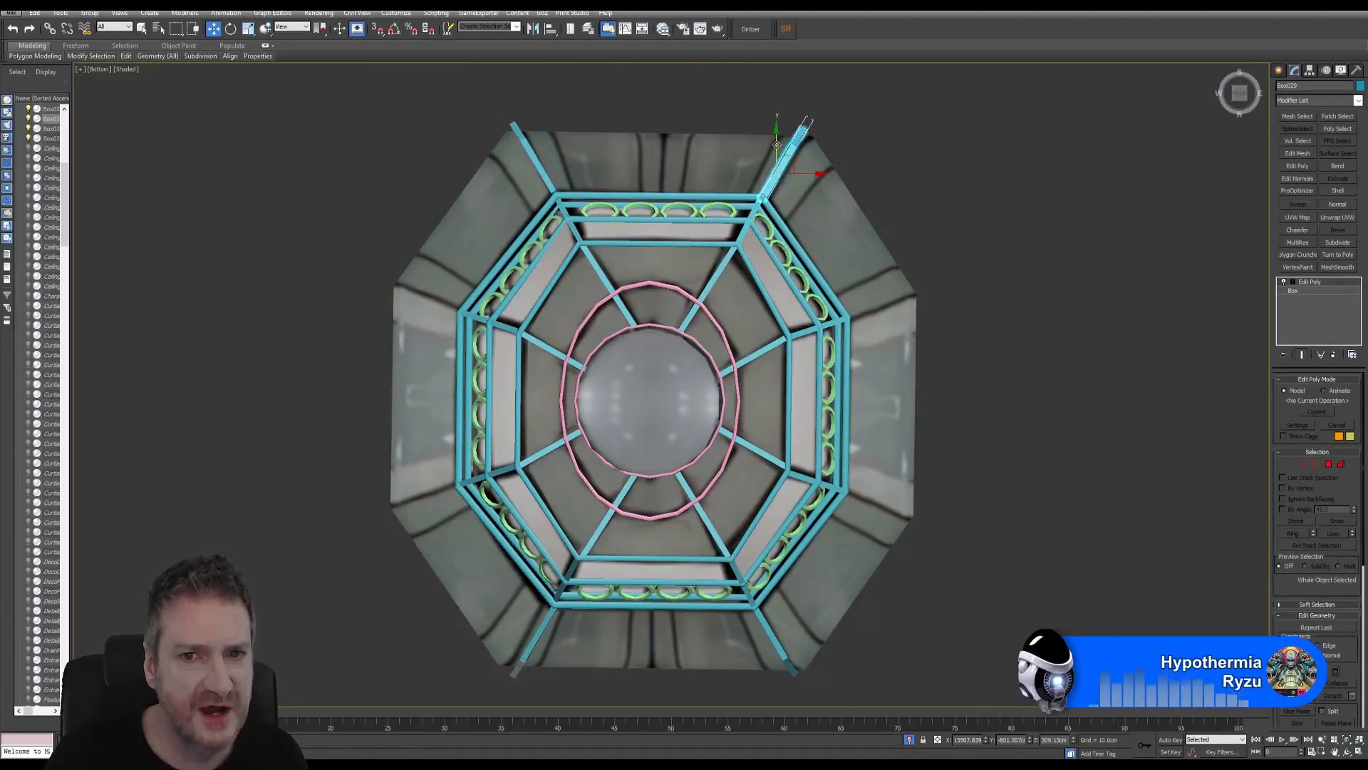
left_click_drag(777, 145, 777, 322, "shift")
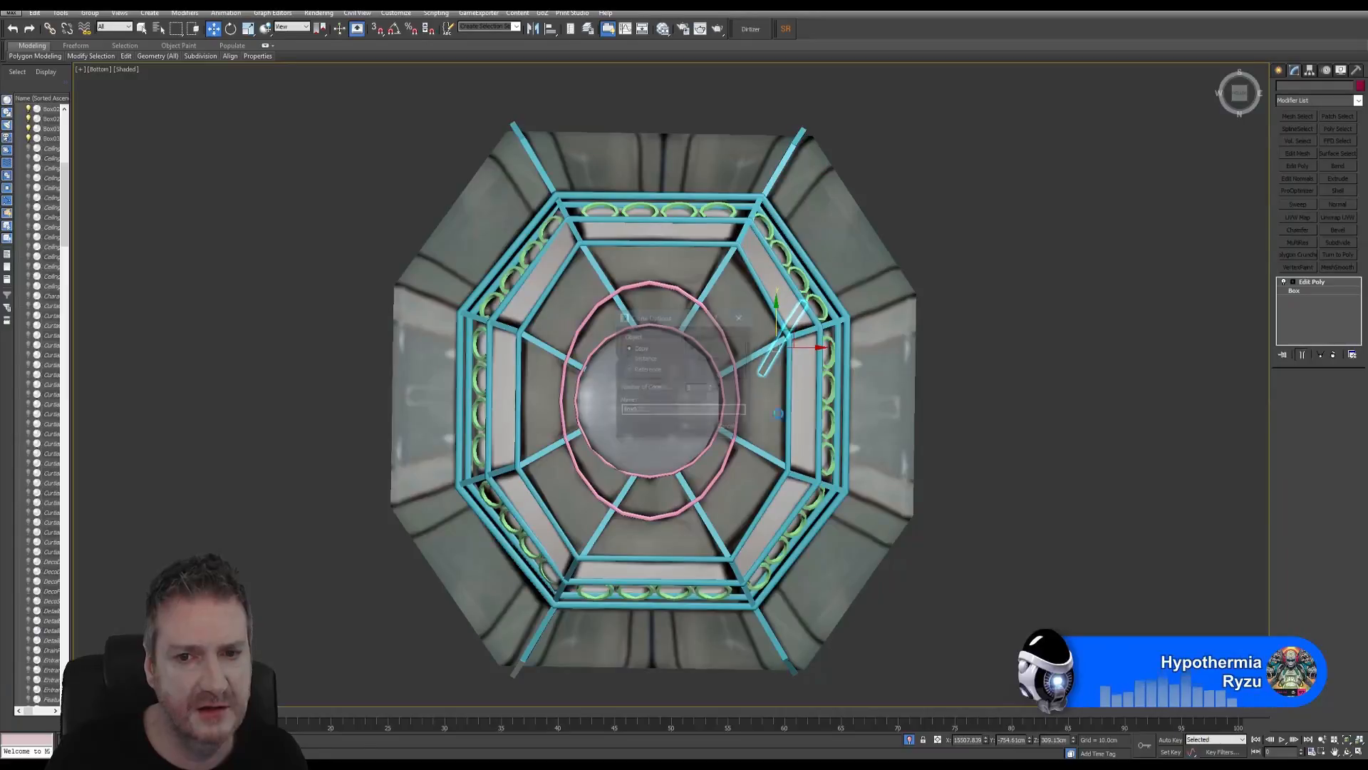
left_click(687, 427)
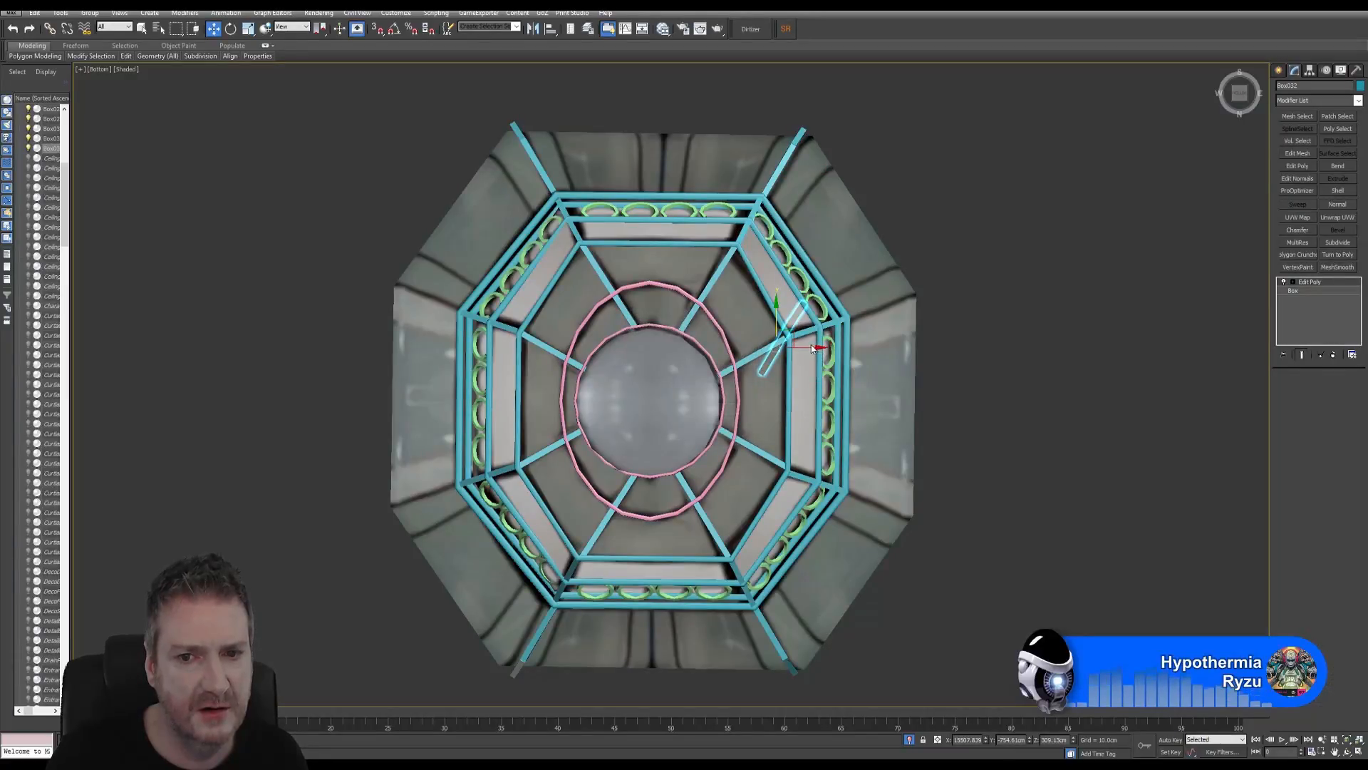
middle_click_drag(805, 351, 764, 352)
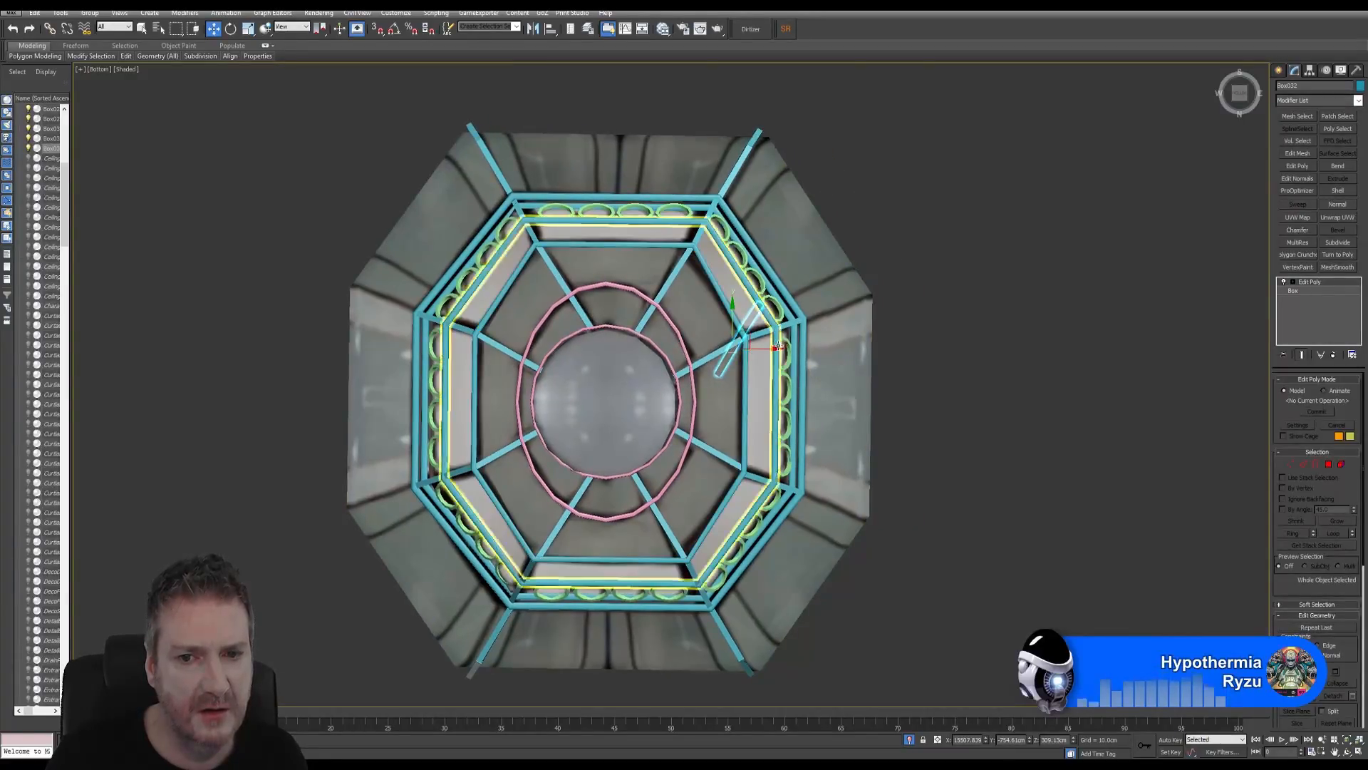
left_click_drag(766, 354, 858, 354)
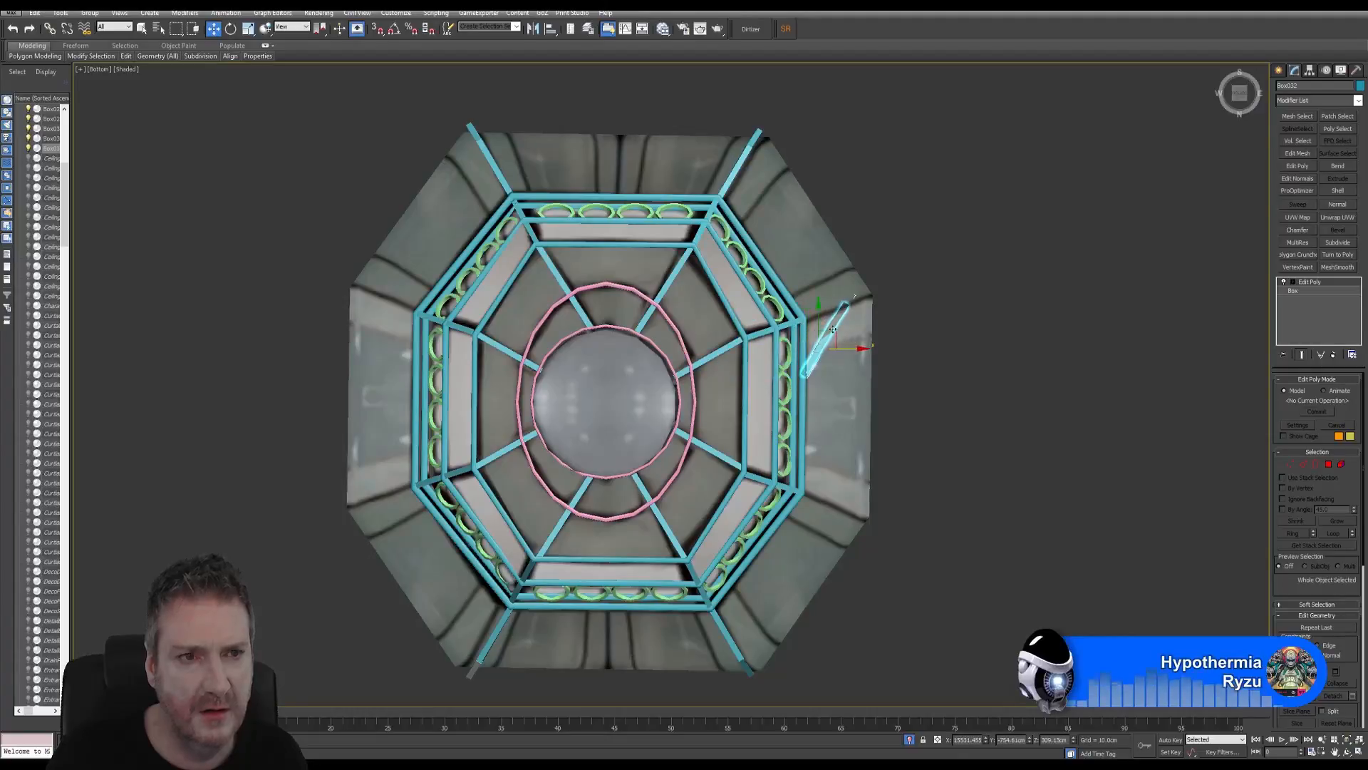
Step: Rotate the copied strut to follow the upper seam of the right-hand panel and move its inner end onto the frame corner
left_click(231, 29)
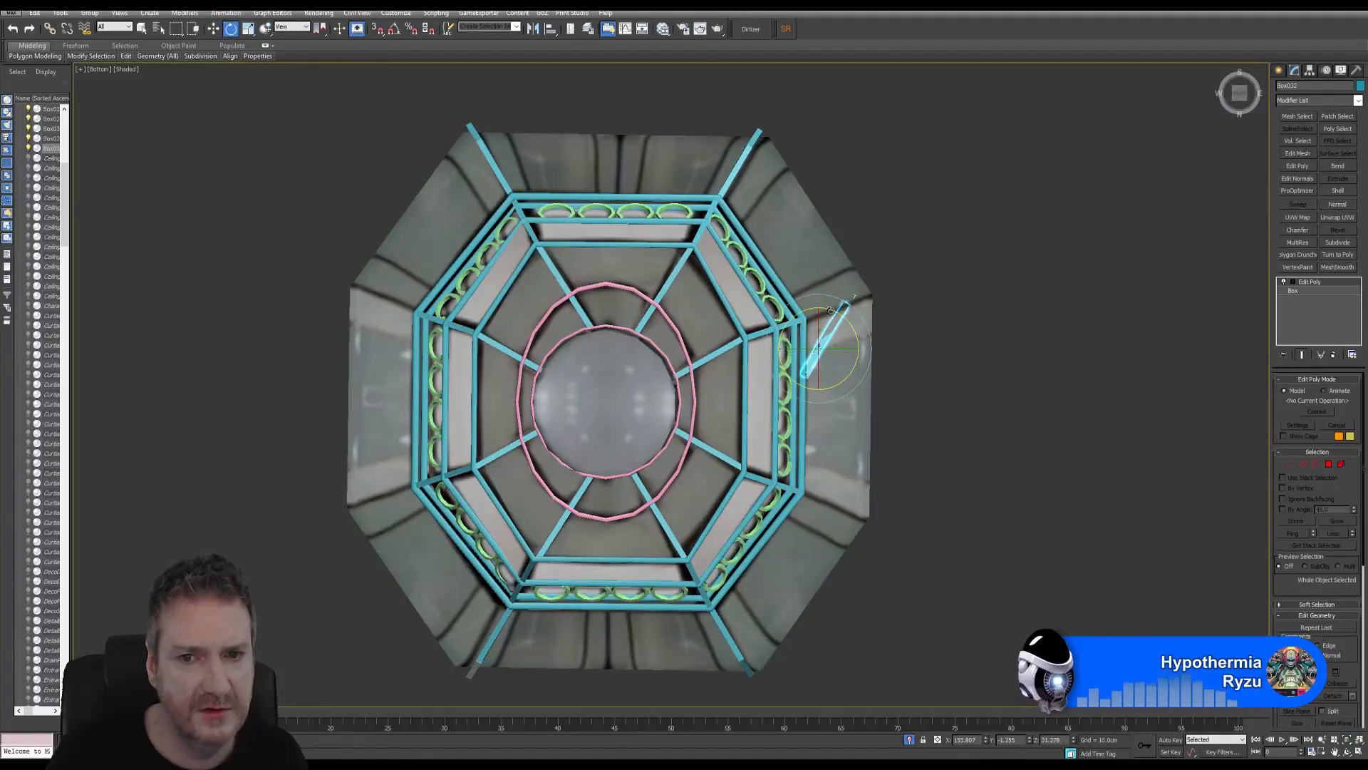
left_click_drag(832, 311, 874, 318)
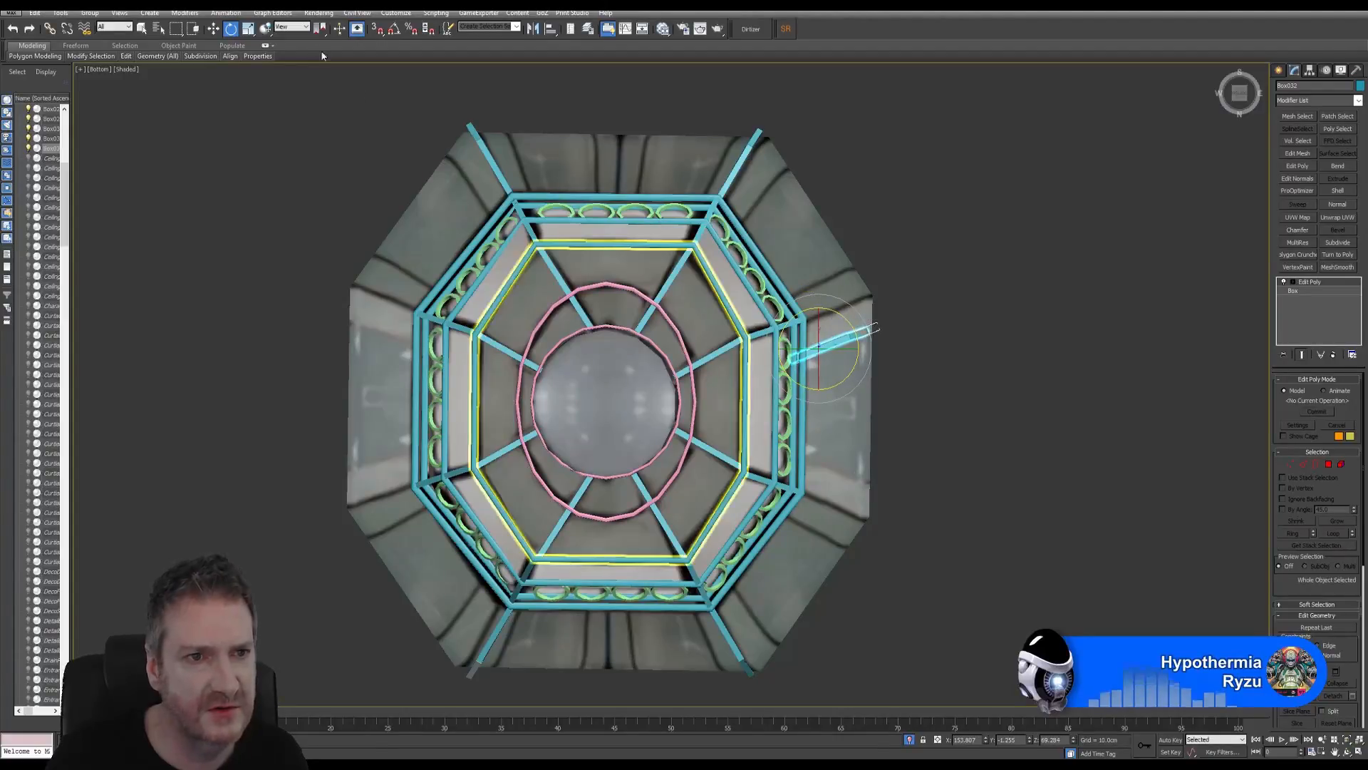
left_click(214, 28)
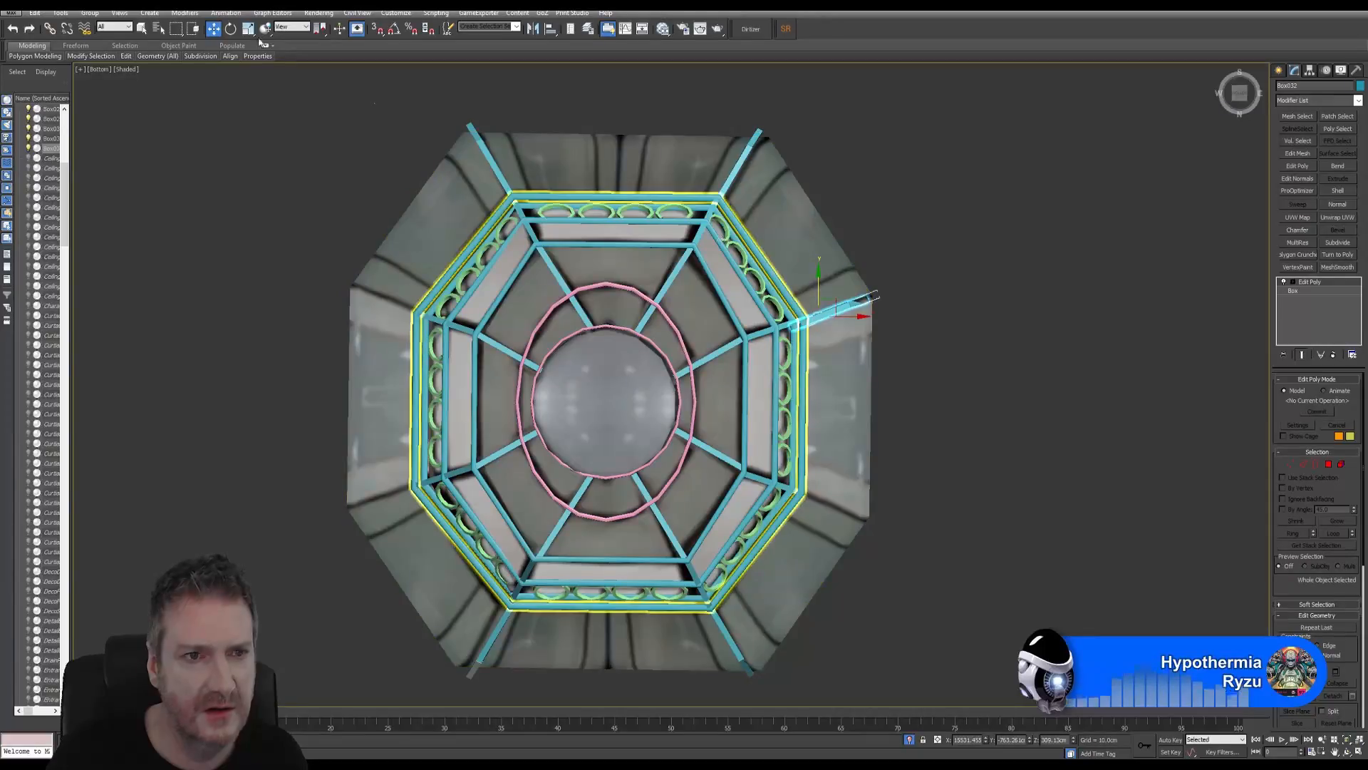
left_click(231, 29)
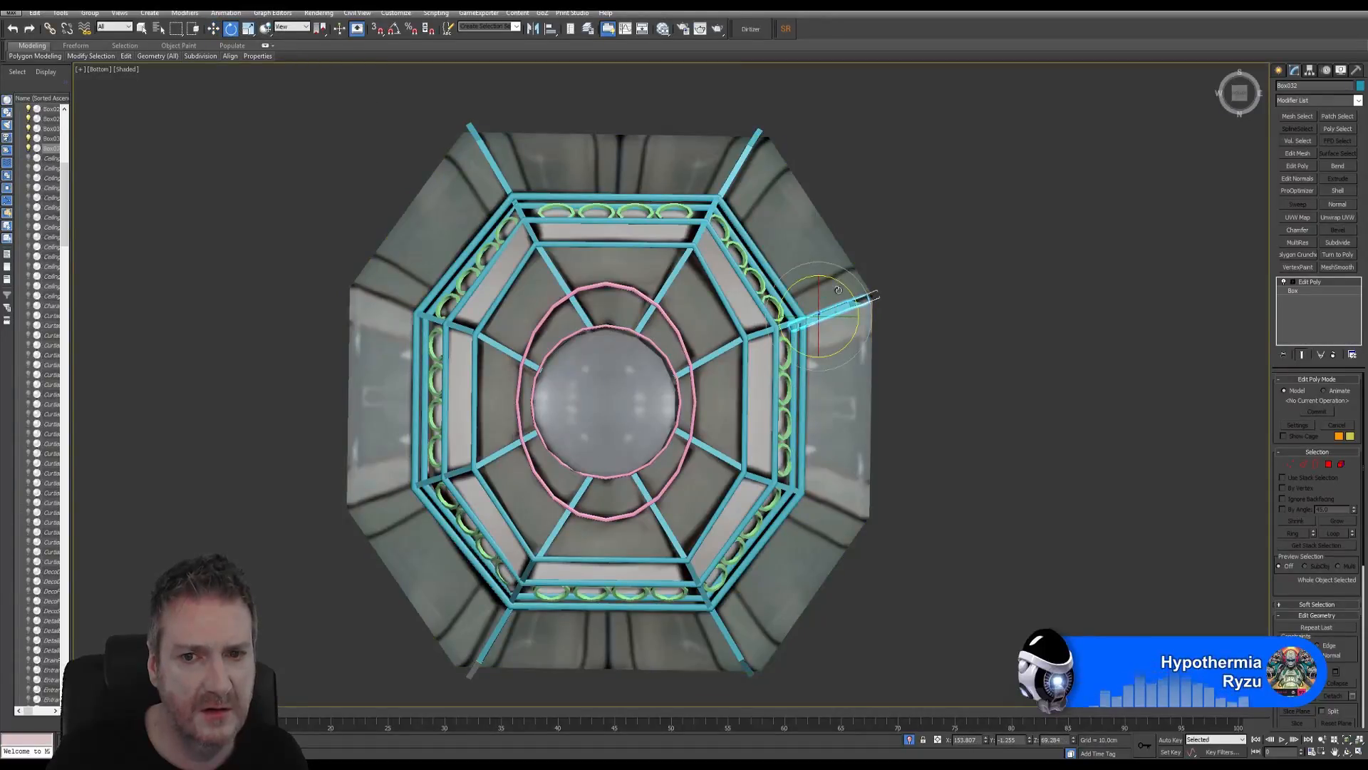
left_click_drag(846, 288, 850, 289)
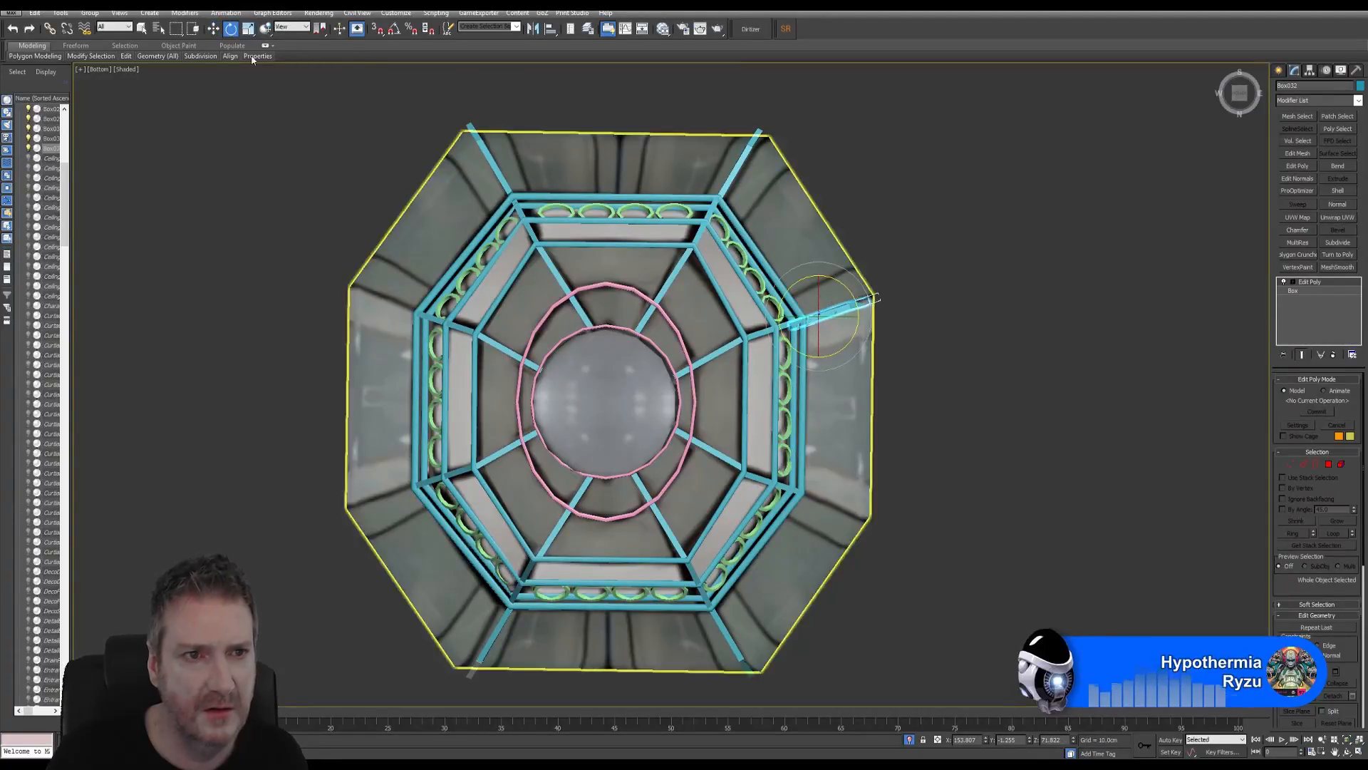
key("w")
middle_click_drag(754, 321, 613, 334)
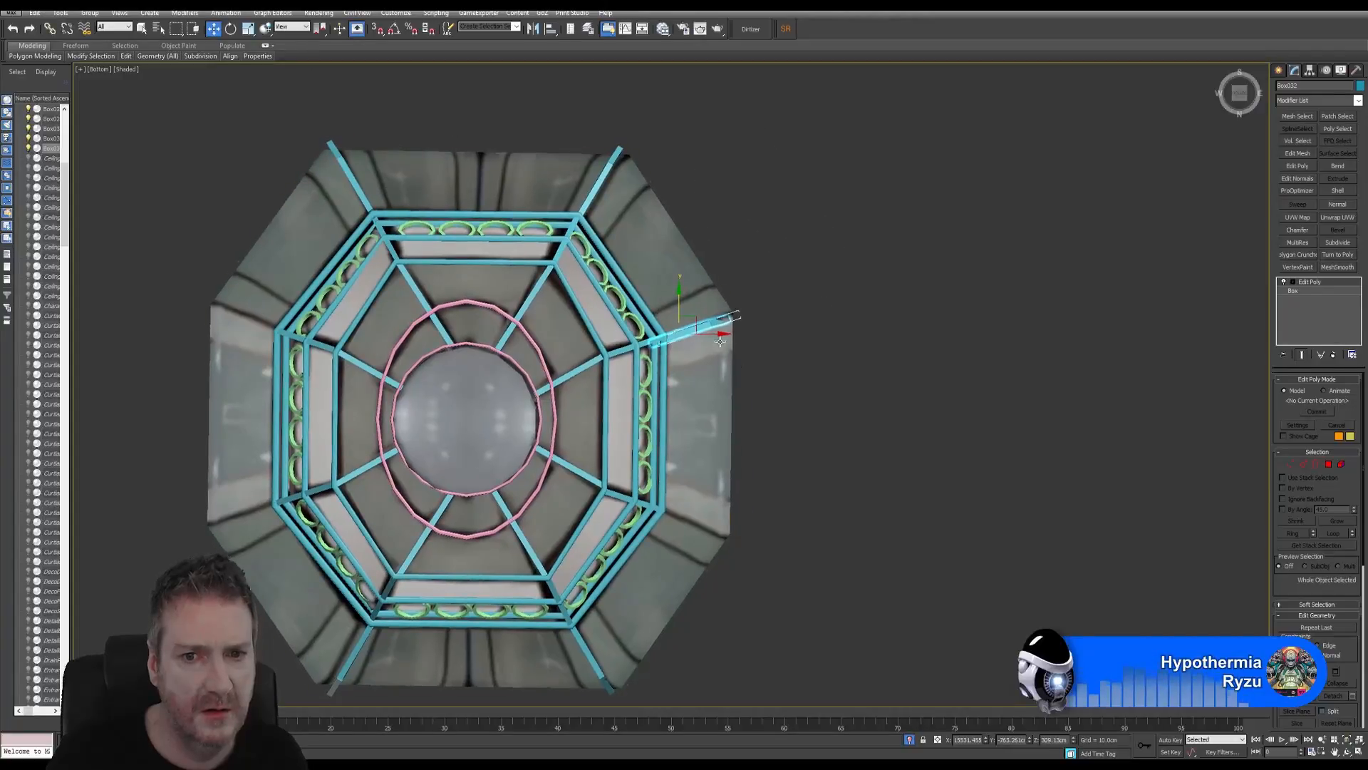
left_click_drag(713, 335, 687, 300)
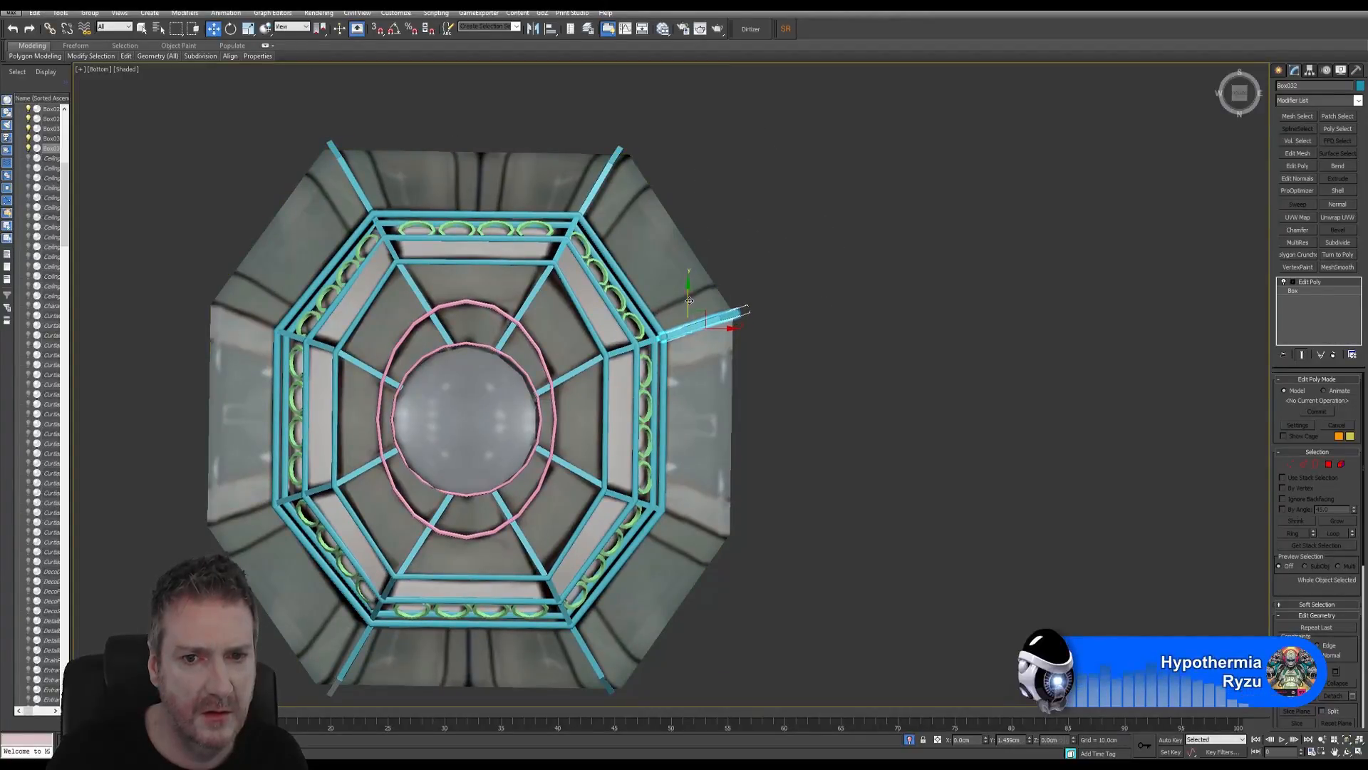
middle_click_drag(811, 340, 823, 295)
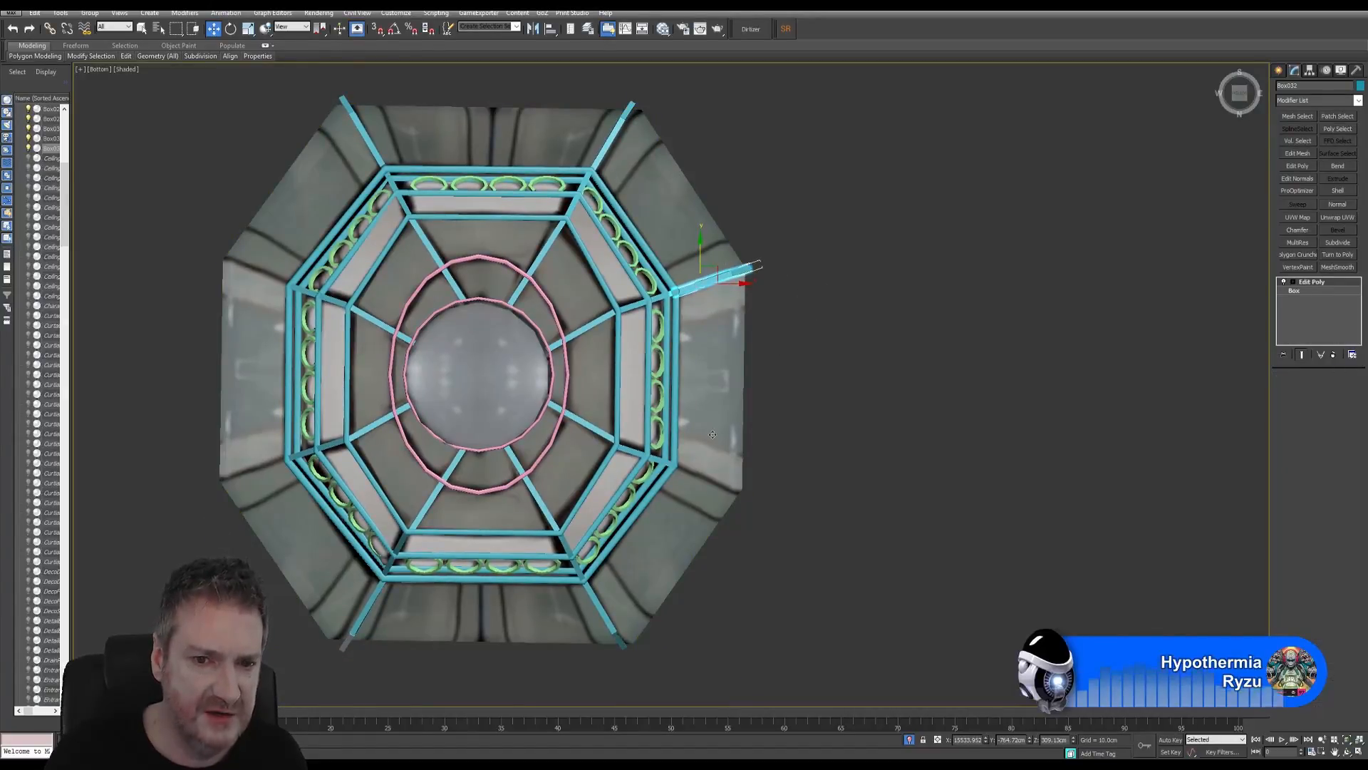
Step: Clone this strut down along Y, mirror the copy across Y with No Clone, and align it with the right-hand panel's lower seam
left_click_drag(701, 255, 701, 438, "shift")
left_click(685, 426)
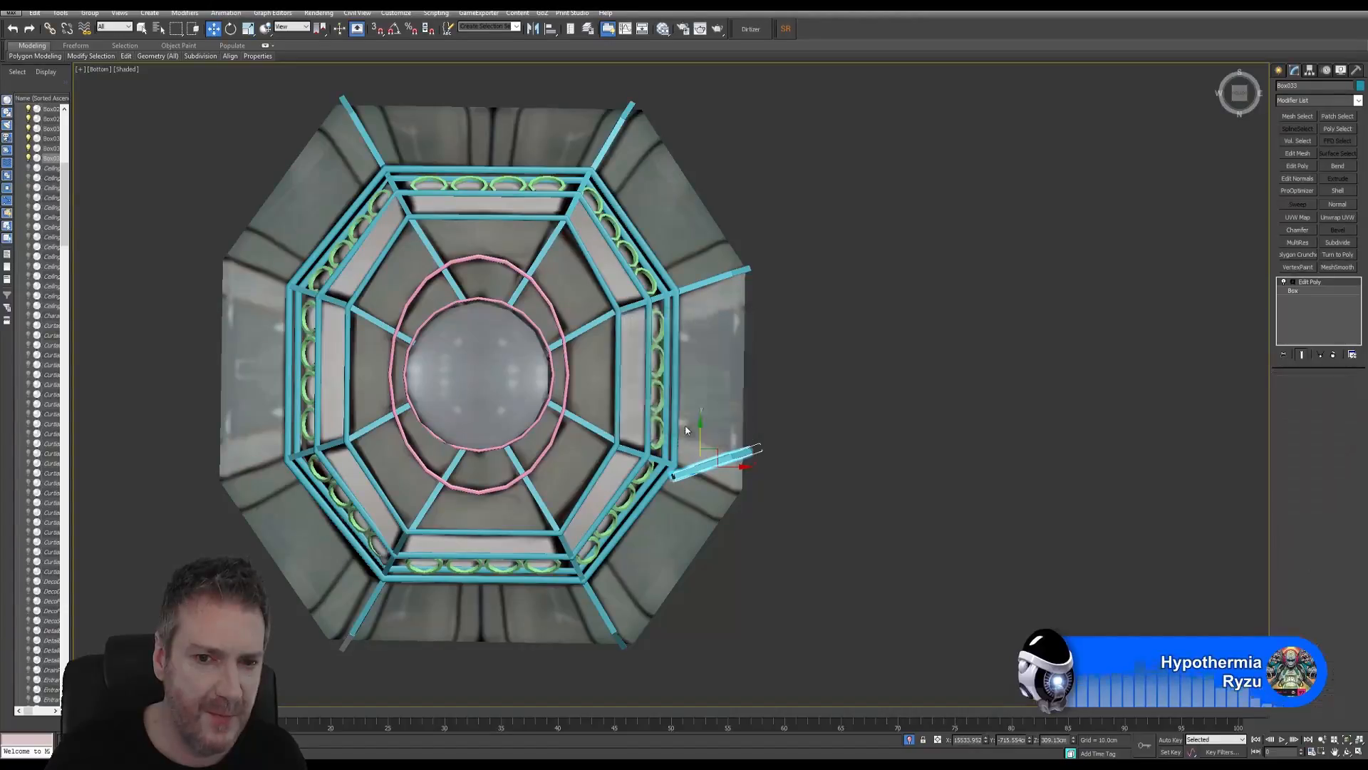
left_click(535, 30)
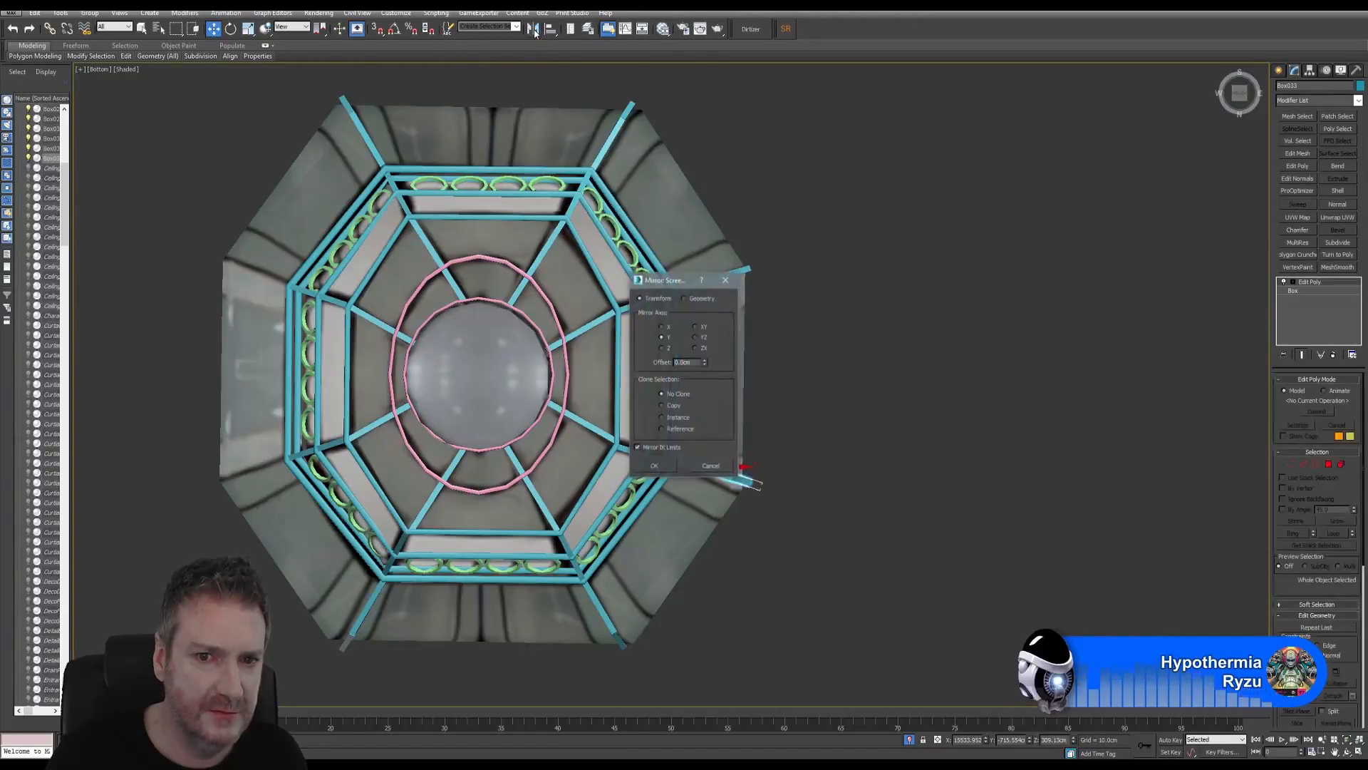
left_click(654, 466)
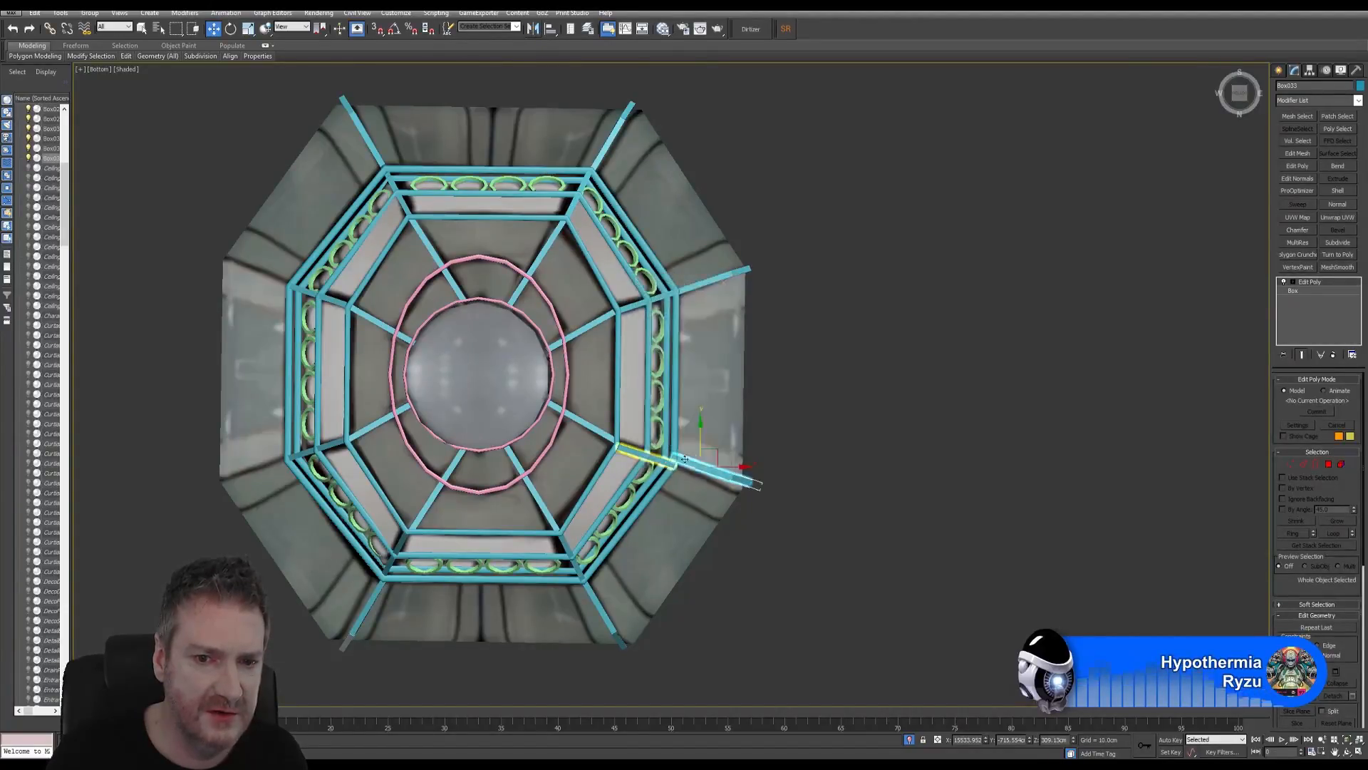
left_click_drag(702, 439, 687, 449)
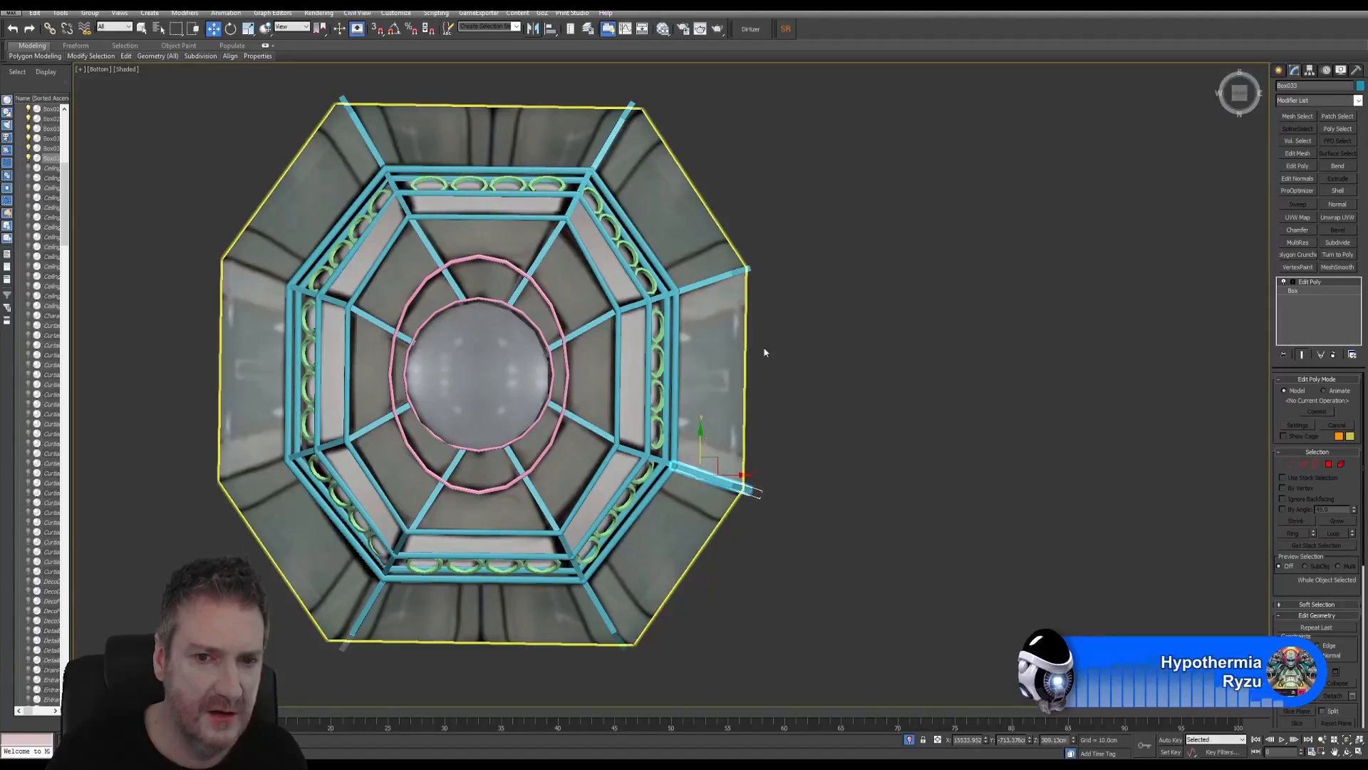
Step: Select both right-hand panel struts and clone them along X as copies toward the light's opposite side
left_click(719, 280, "ctrl")
left_click_drag(748, 378, 360, 347, "shift")
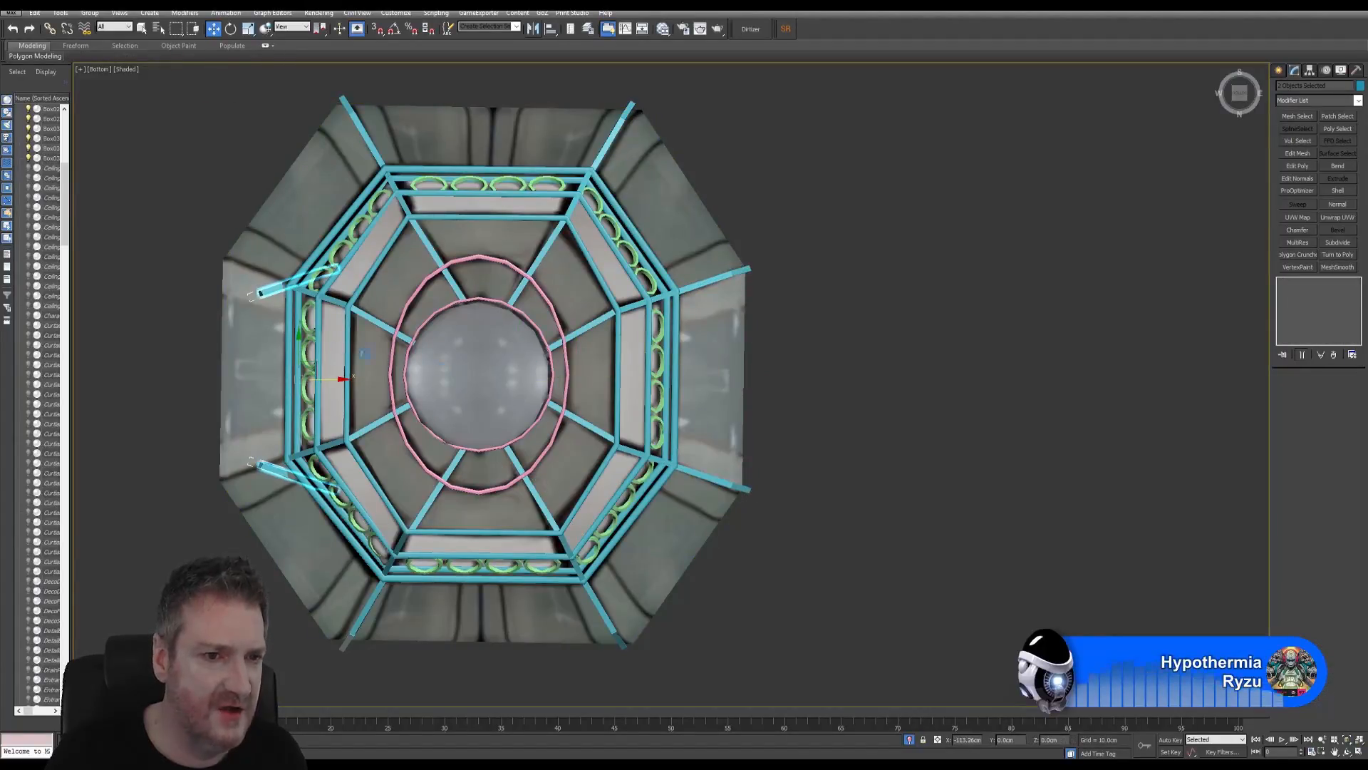
left_click(686, 430)
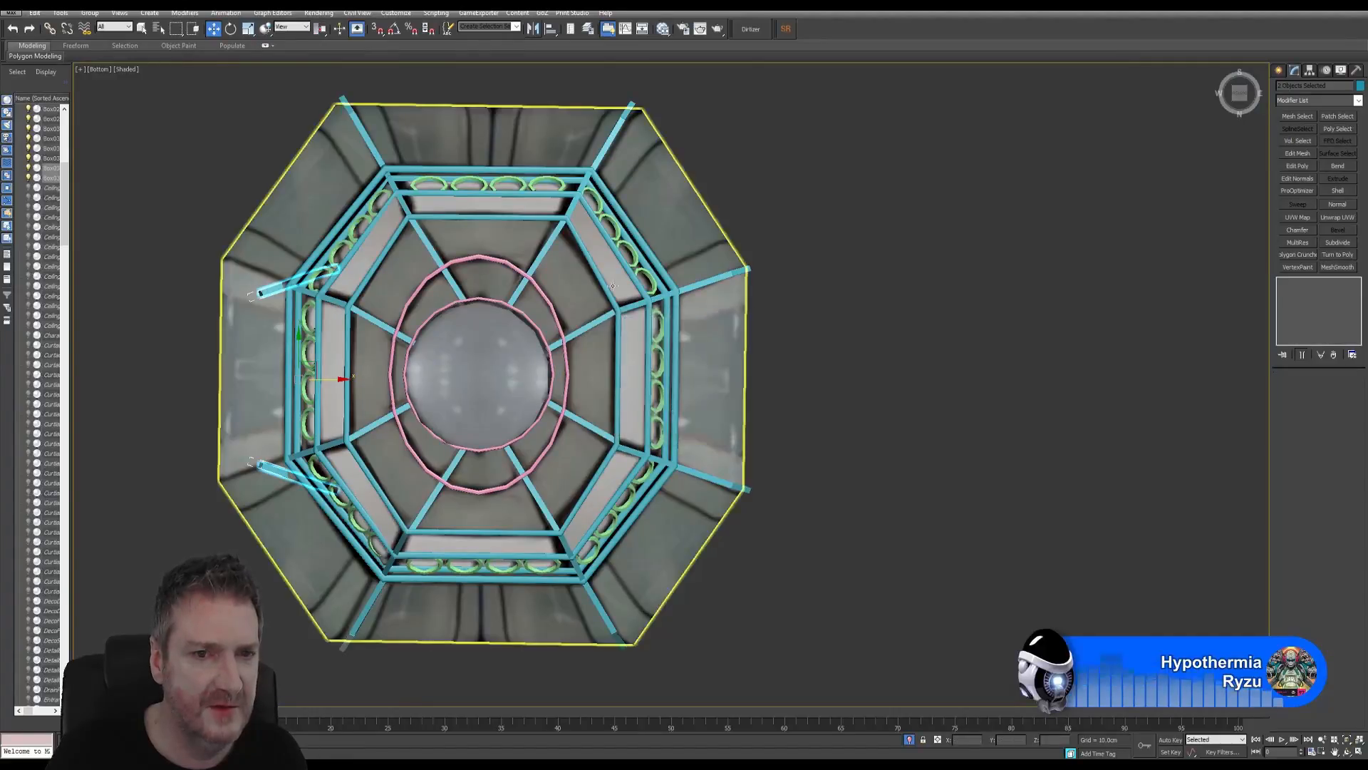
Step: Mirror the copied pair across the X axis with No Clone, move it onto the left-hand panel's frame corners, and deselect it
left_click(533, 28)
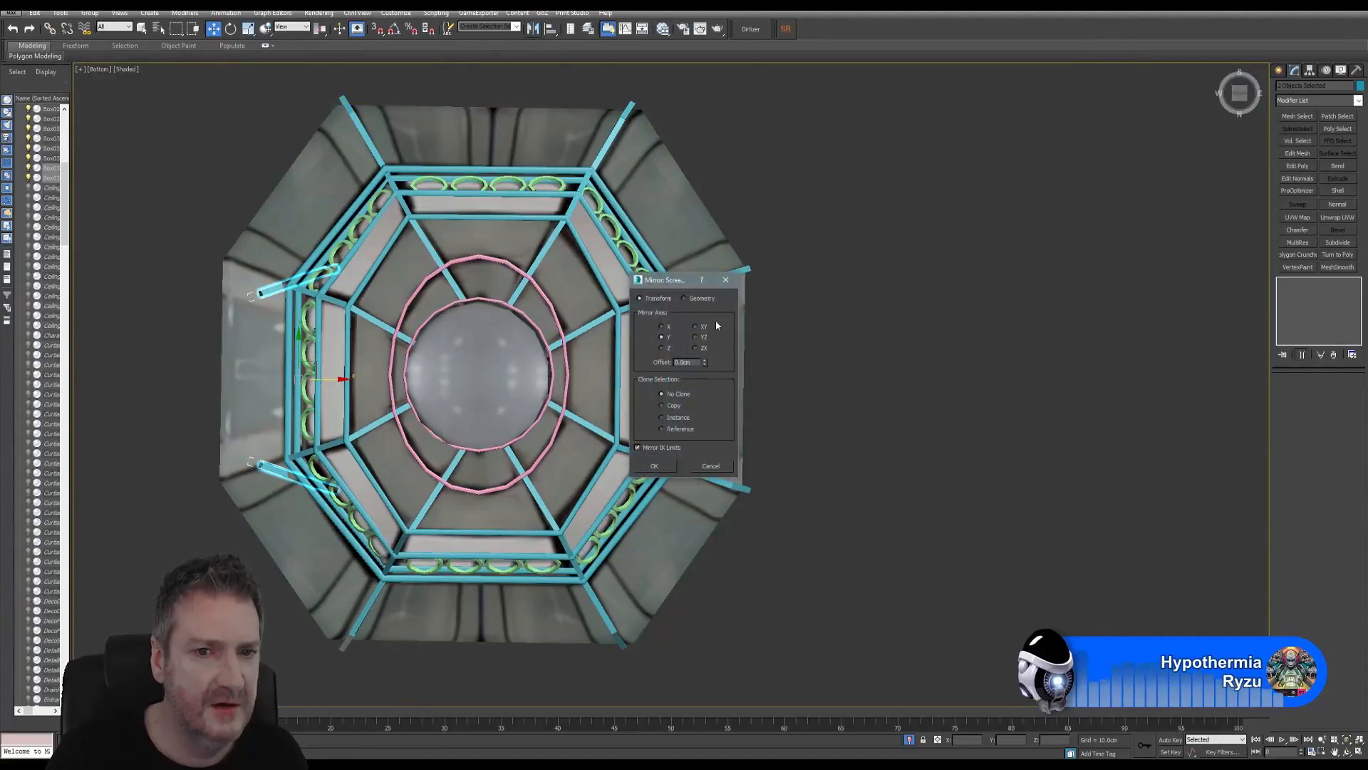
left_click(662, 329)
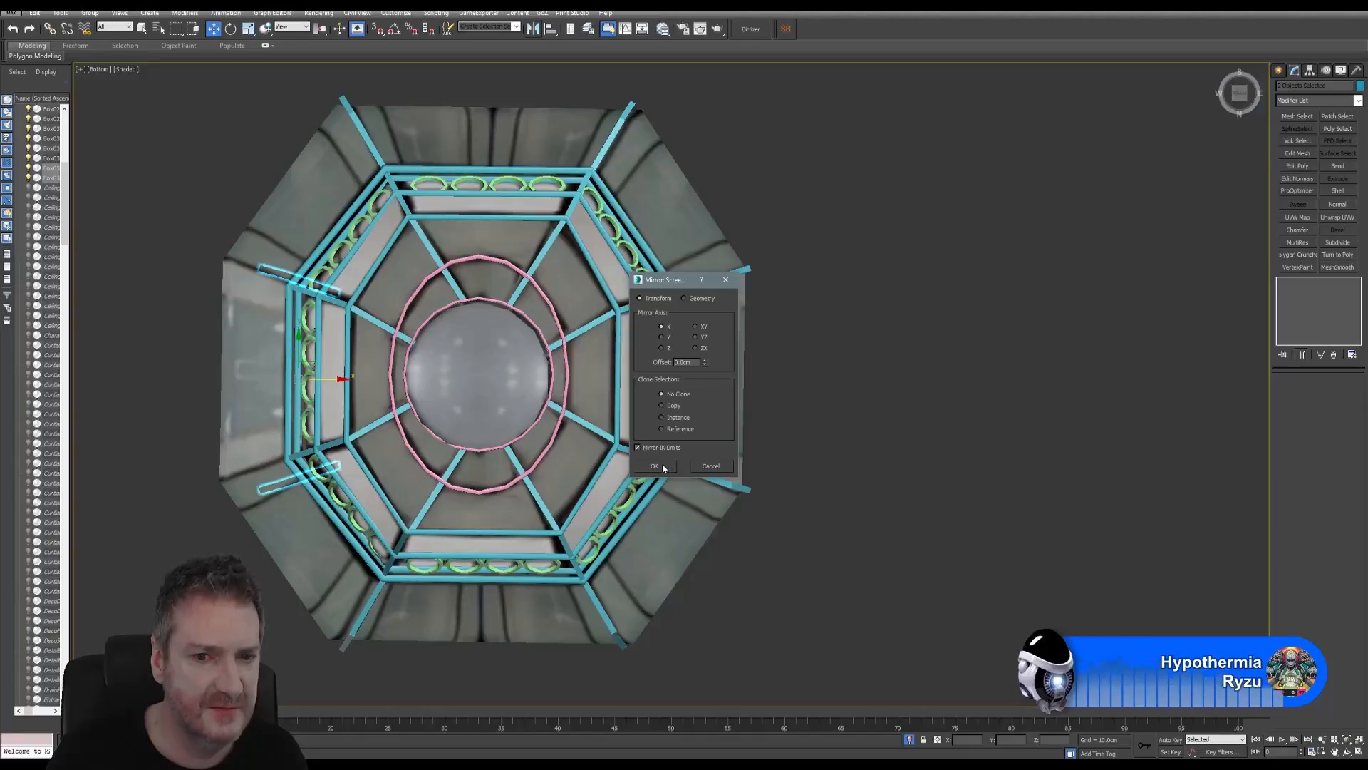
left_click(661, 466)
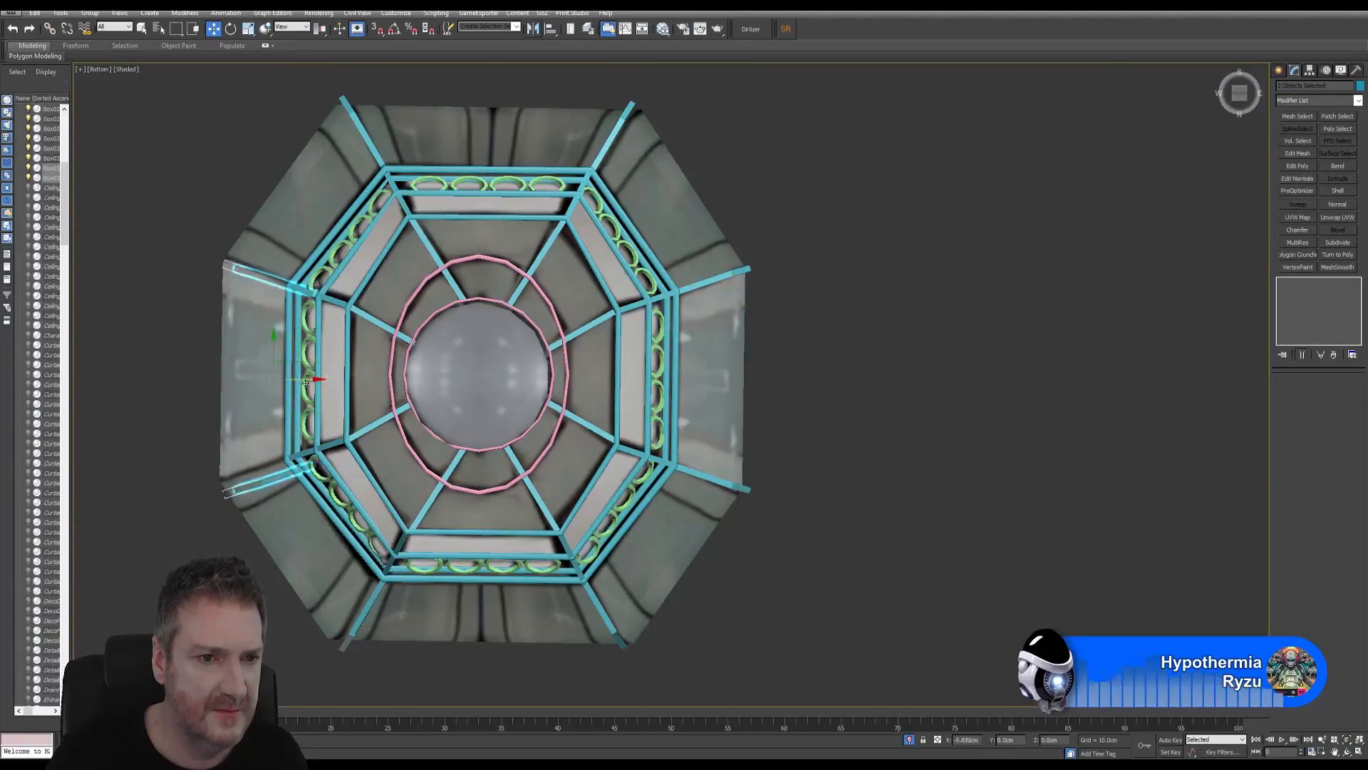
left_click_drag(305, 383, 255, 340)
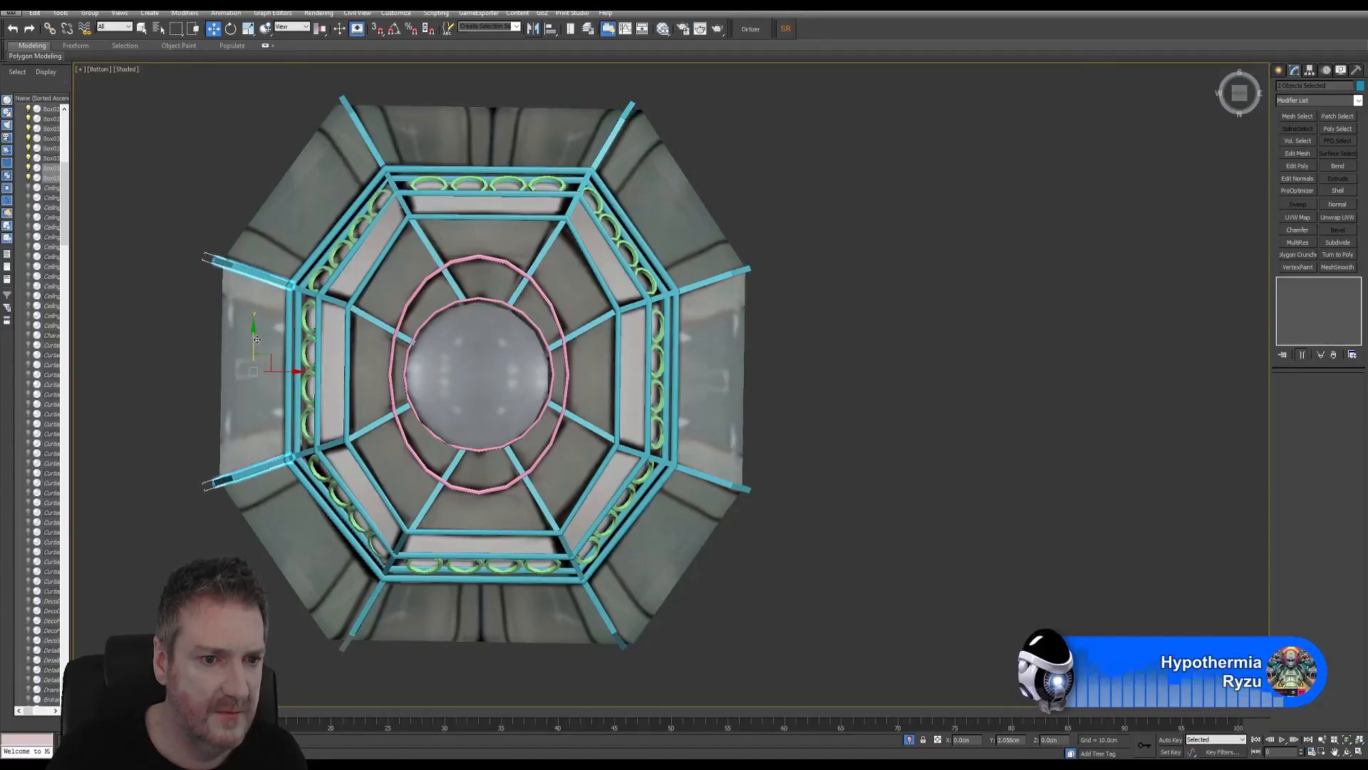
left_click(909, 392)
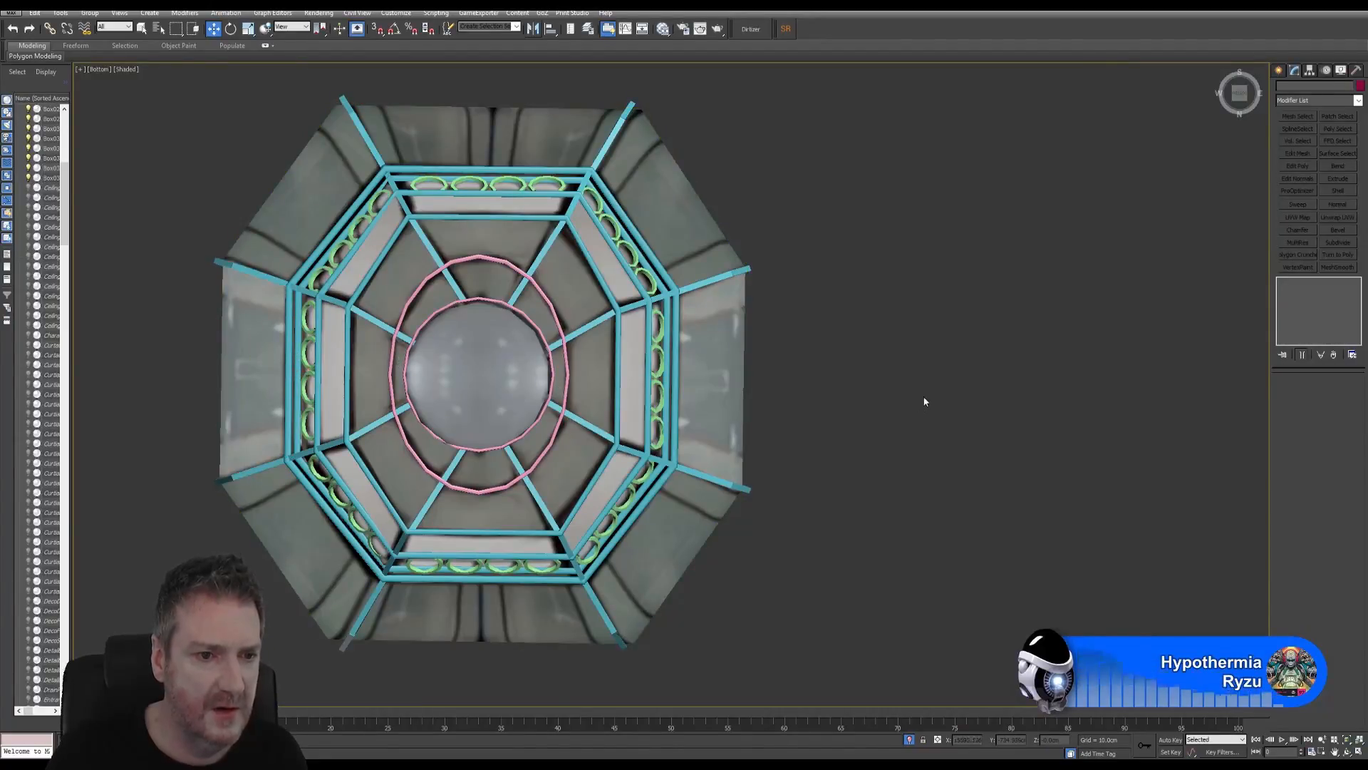
Step: Examine the struts around the glass shade from several angles in the perspective view, then return to the maximized bottom view
middle_click_drag(926, 375, 962, 328)
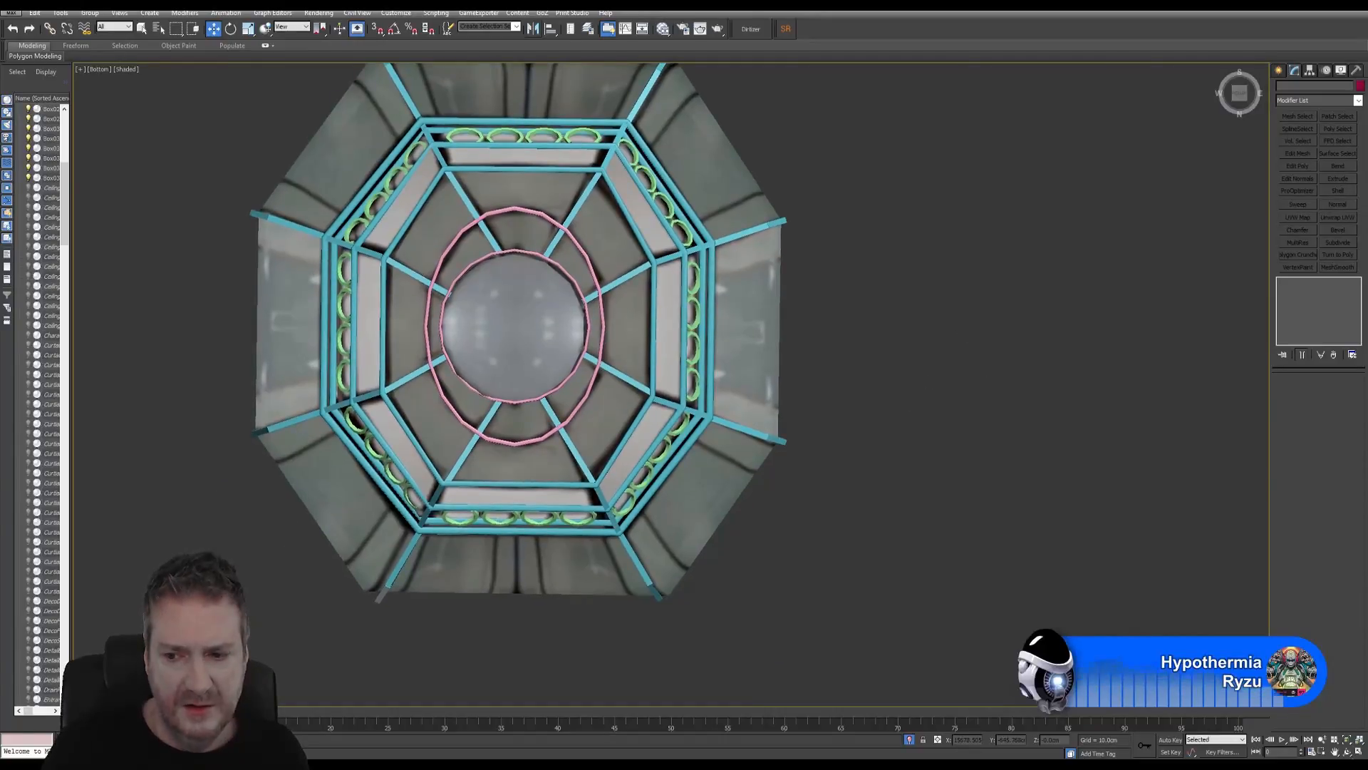
left_click(1359, 752)
middle_click_drag(545, 399, 596, 376, "alt")
scroll(595, 376, "down", 2)
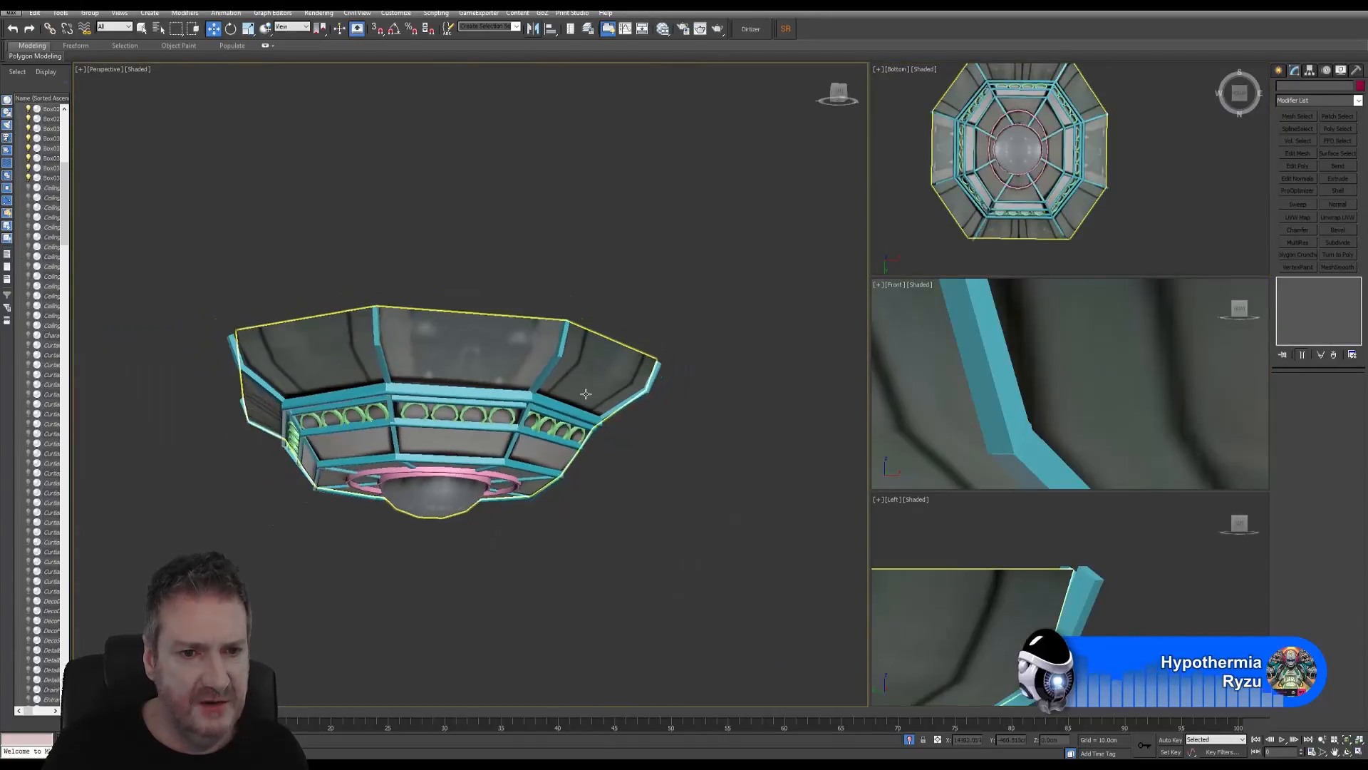
left_click(1346, 751)
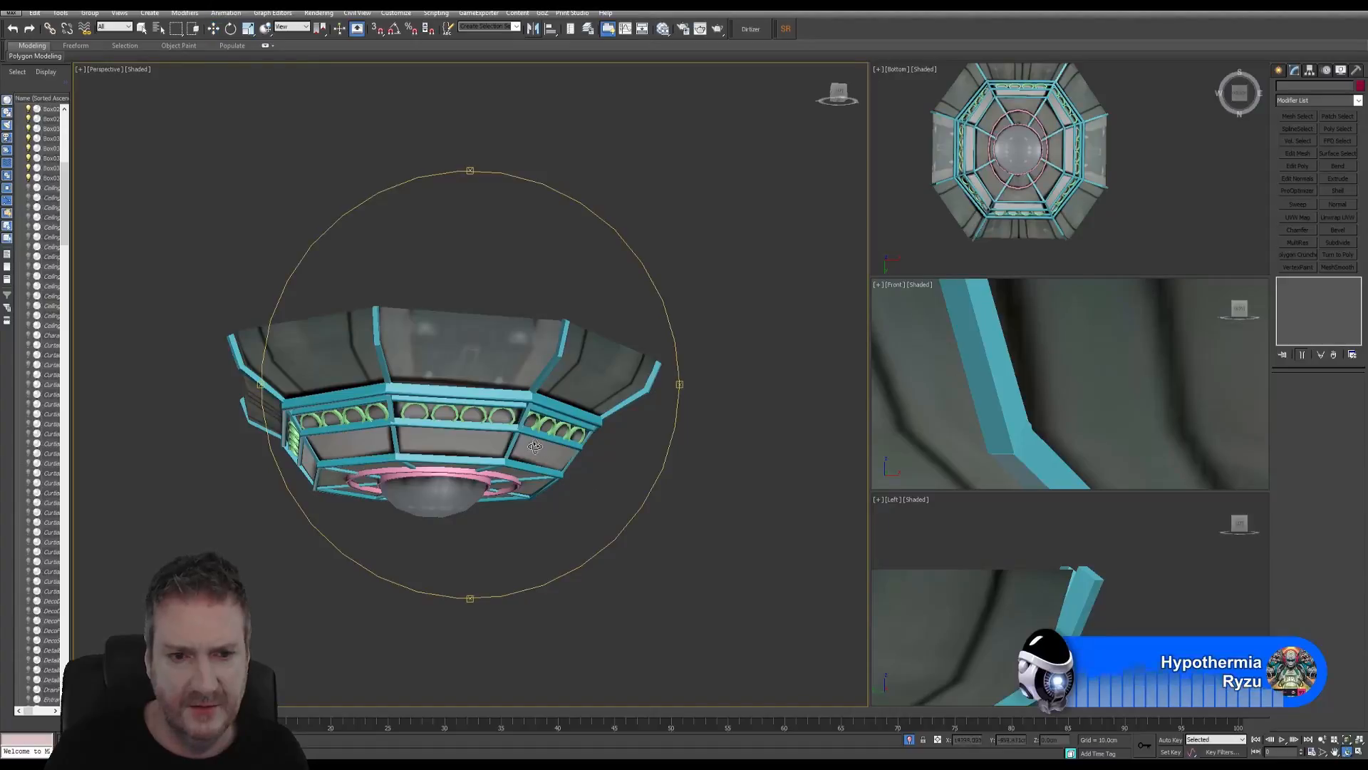
left_click_drag(570, 485, 595, 429)
right_click(1174, 155)
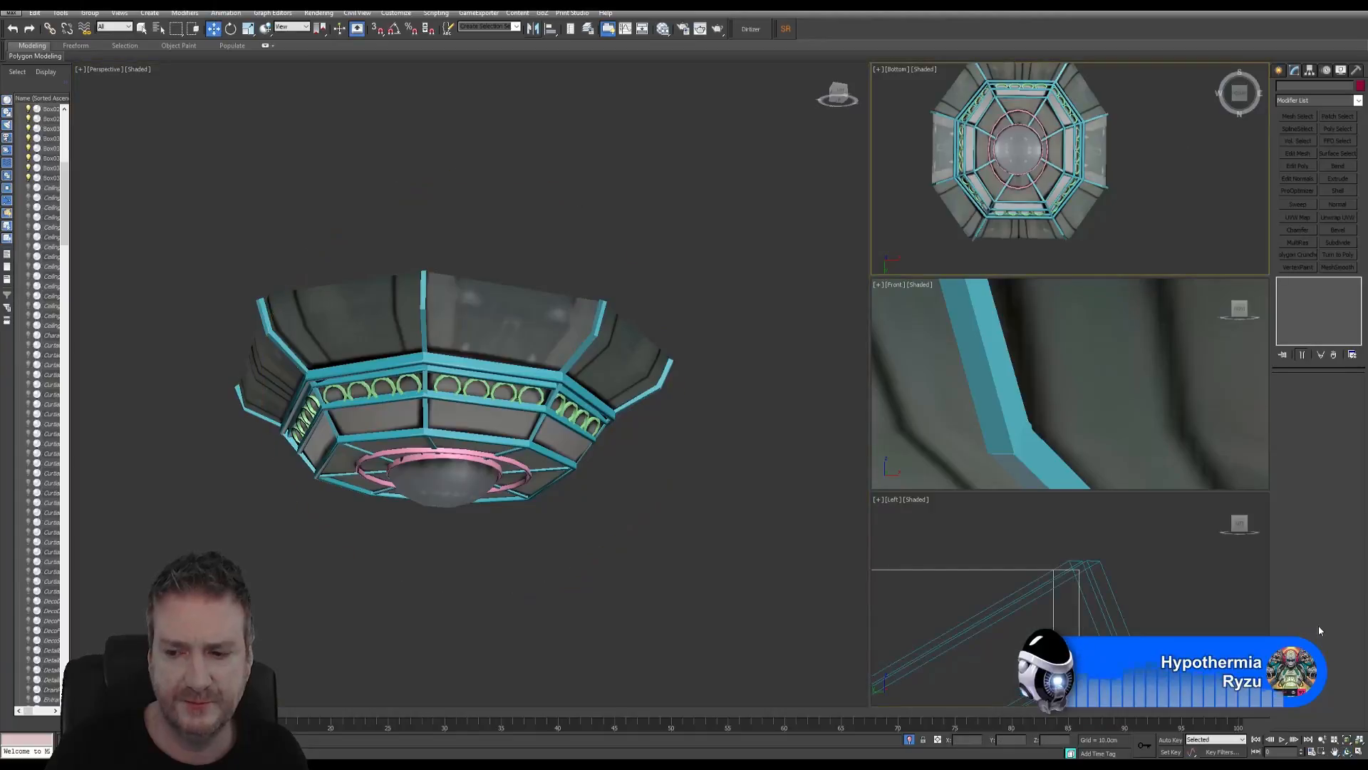
left_click(1358, 751)
middle_click_drag(637, 148, 647, 265)
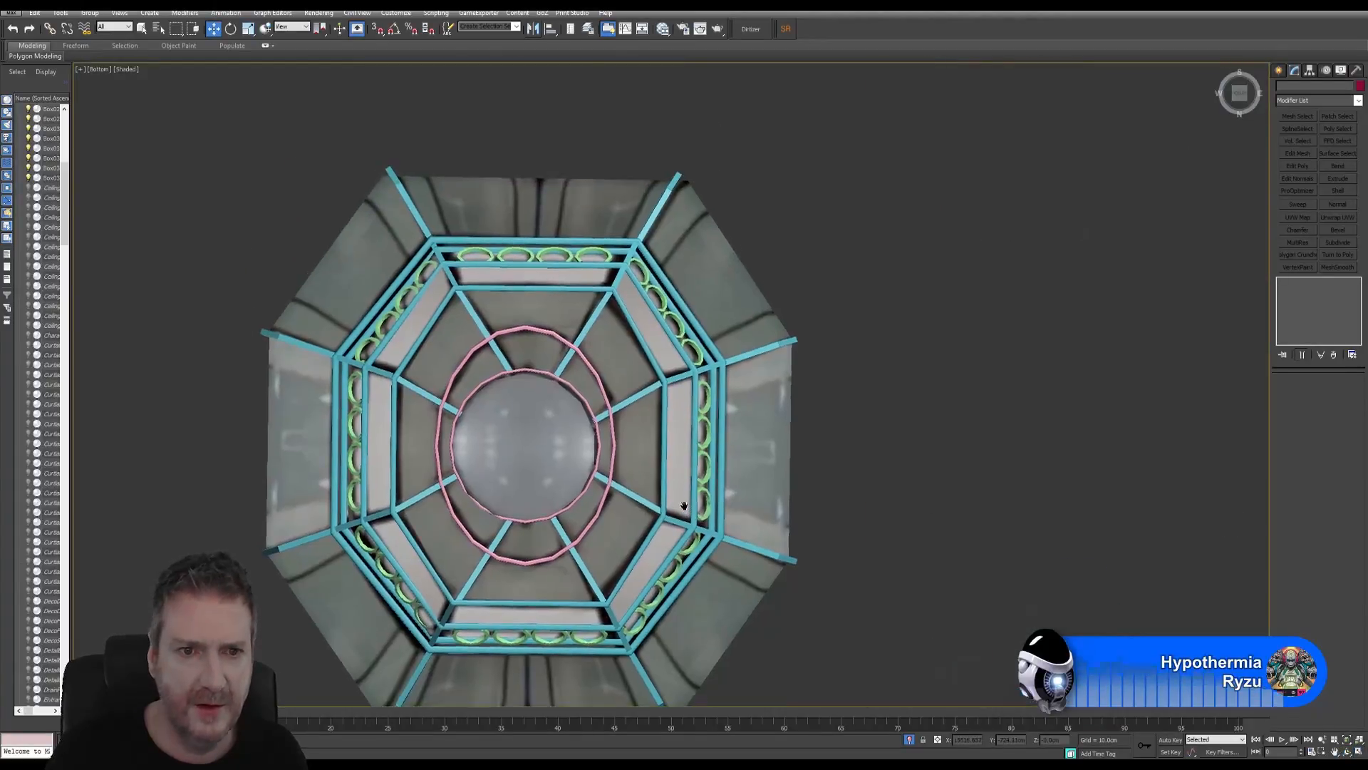
Step: Clone the upper-left strut along X as a Copy to the middle of the upper panel and rotate it upright along the central seam
left_click(400, 189)
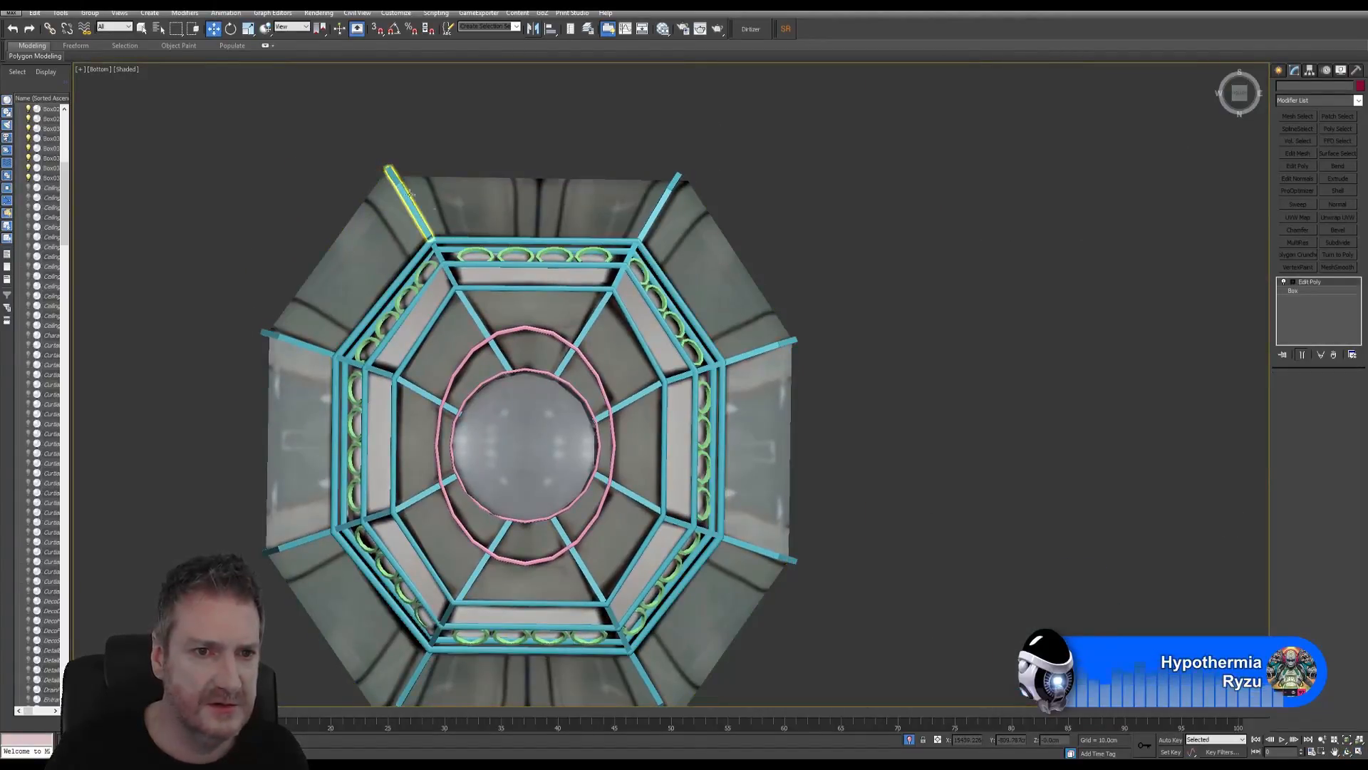
left_click(420, 221)
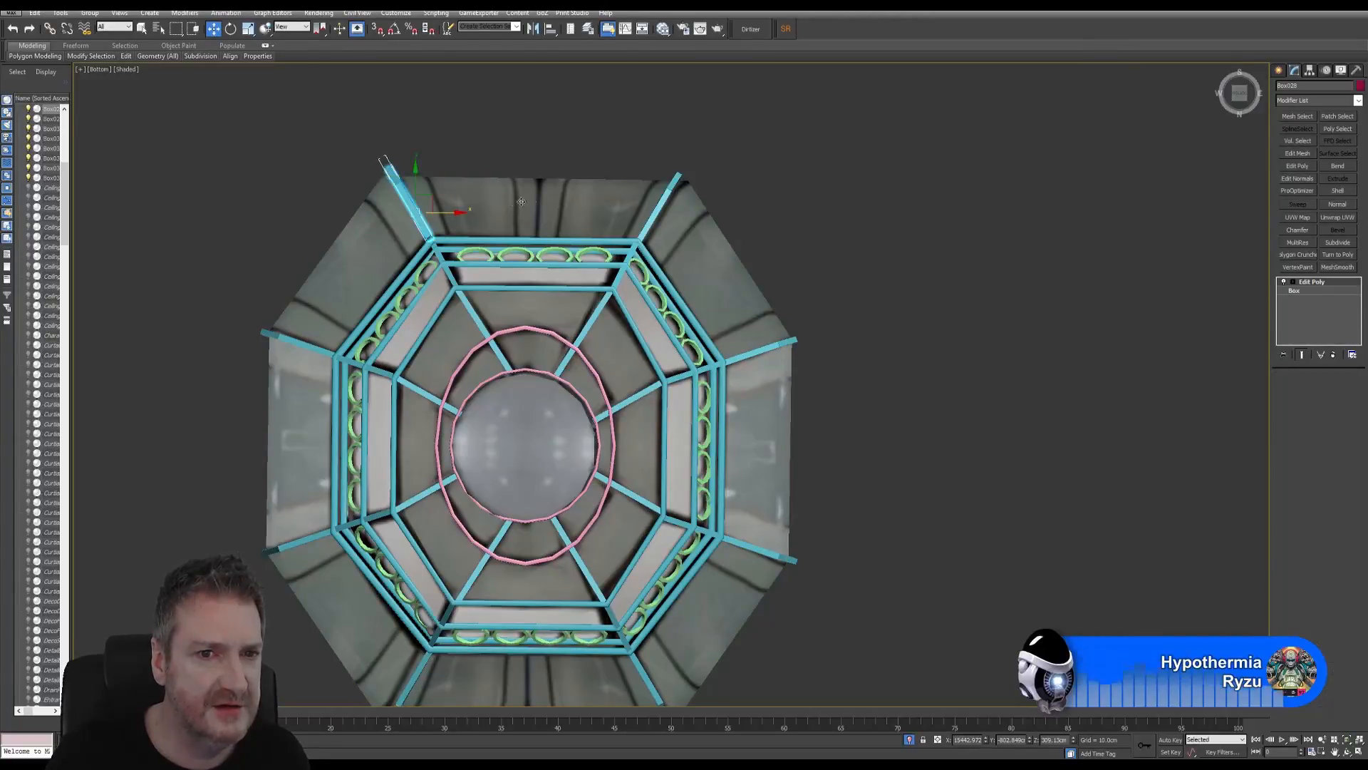
left_click_drag(438, 210, 558, 208, "shift")
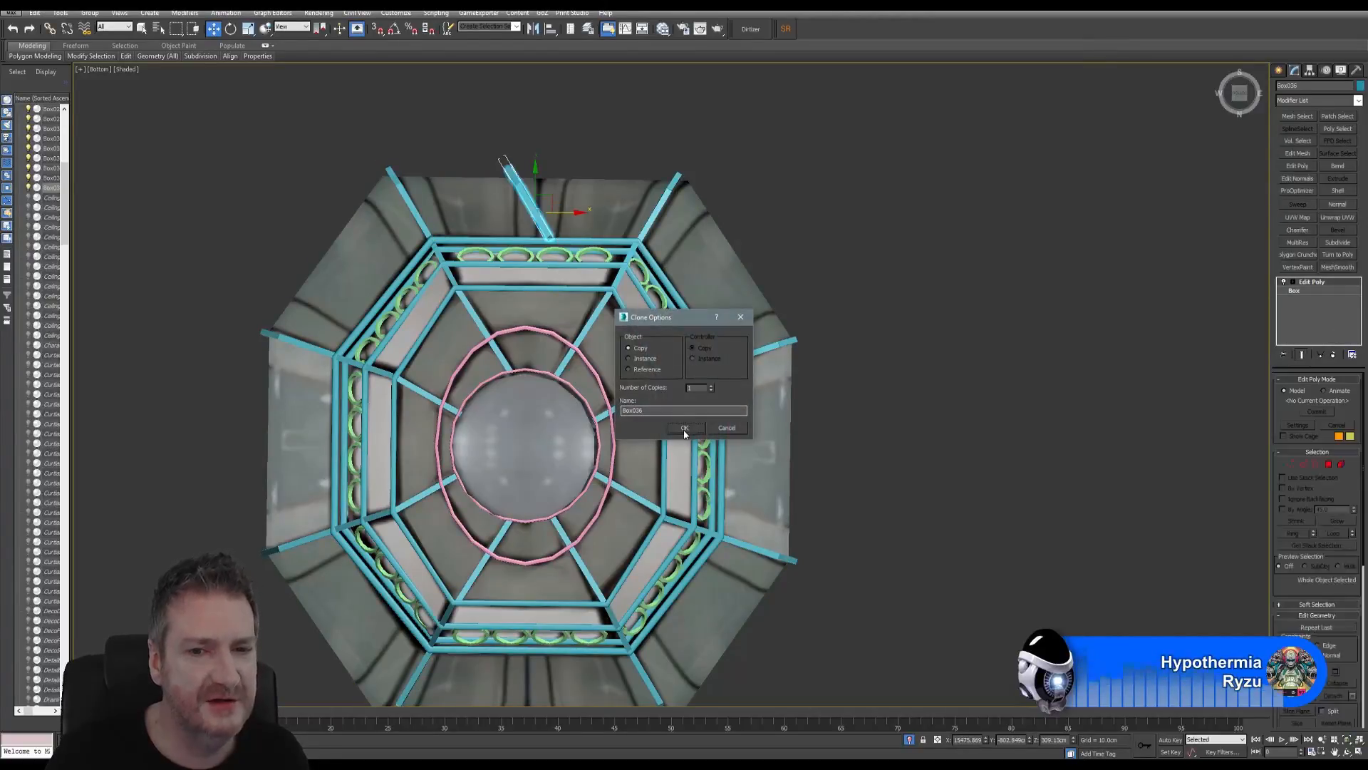
key("Return")
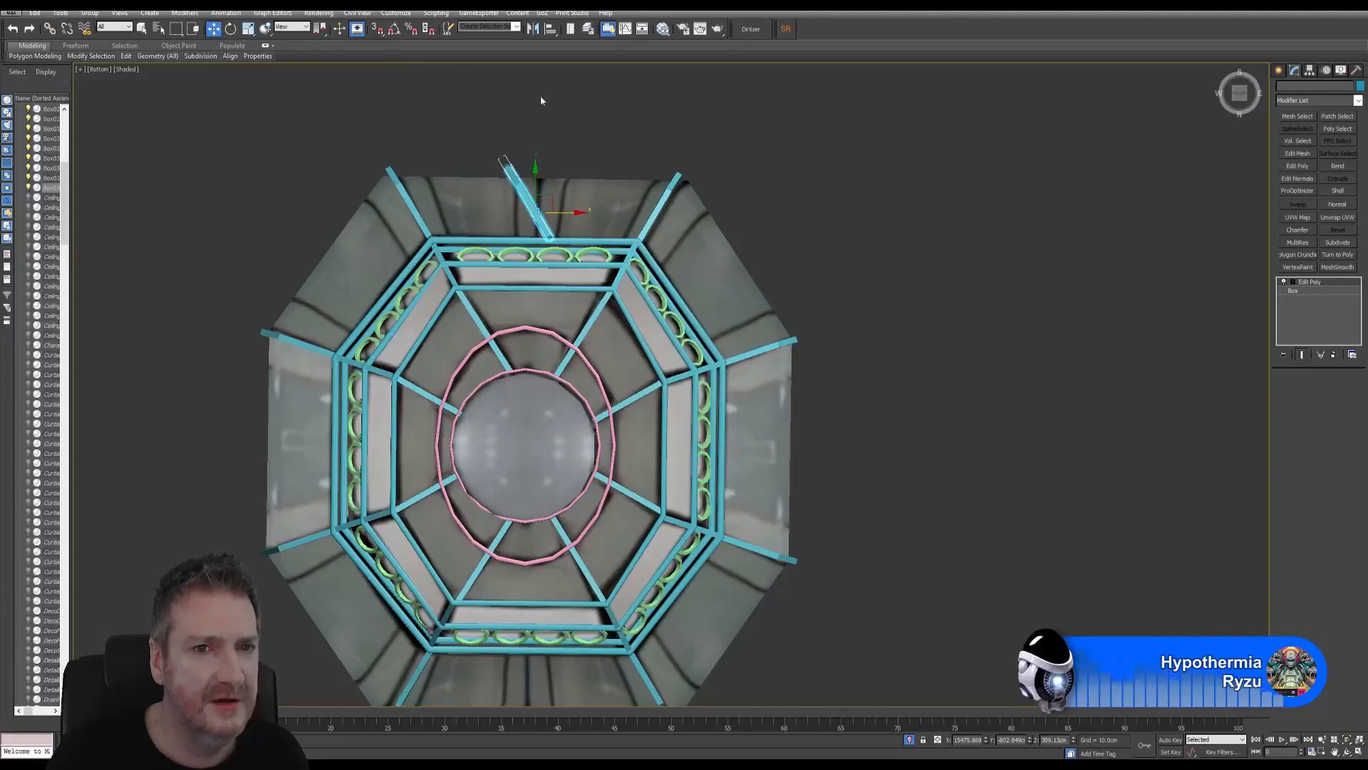
key("e")
left_click_drag(558, 179, 592, 192)
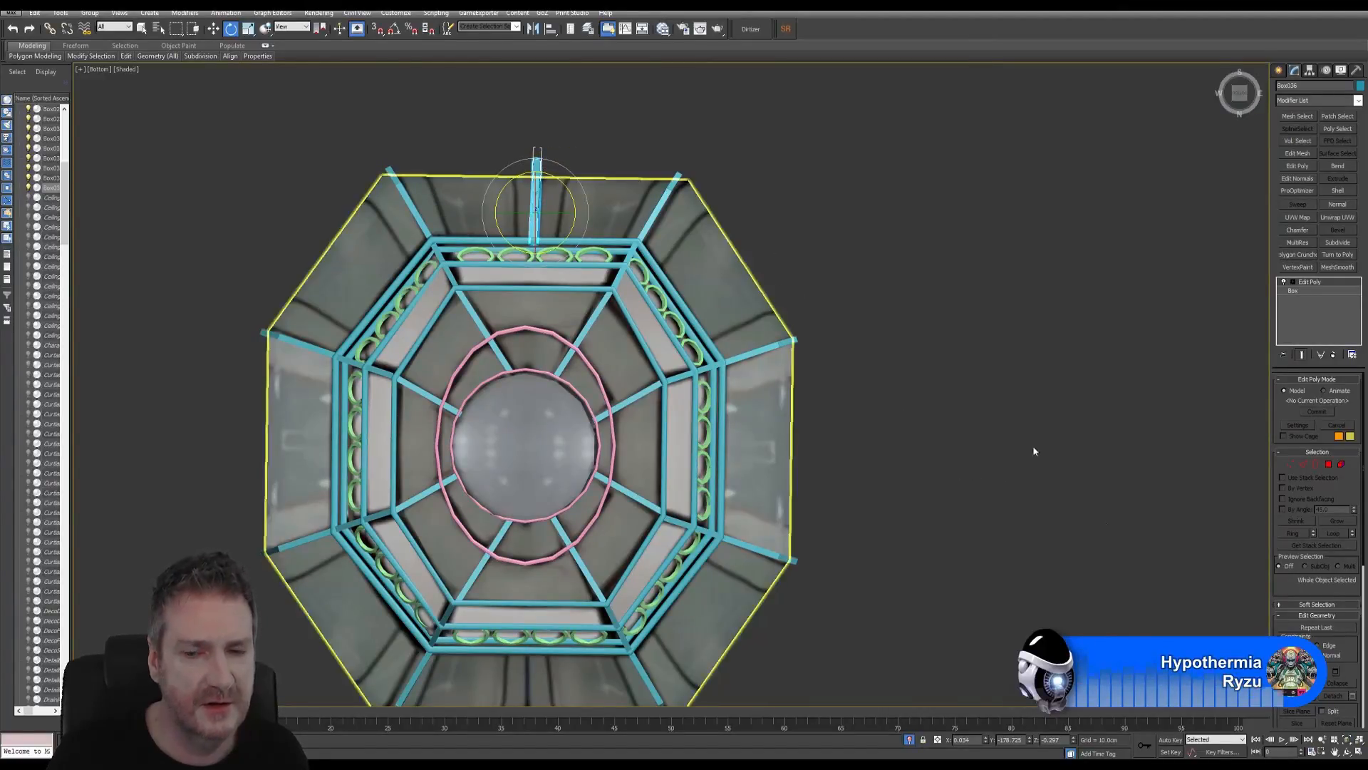
Step: Examine how the upper panel's central strut sits against the glass shade from several angles in the perspective view
left_click(1358, 753)
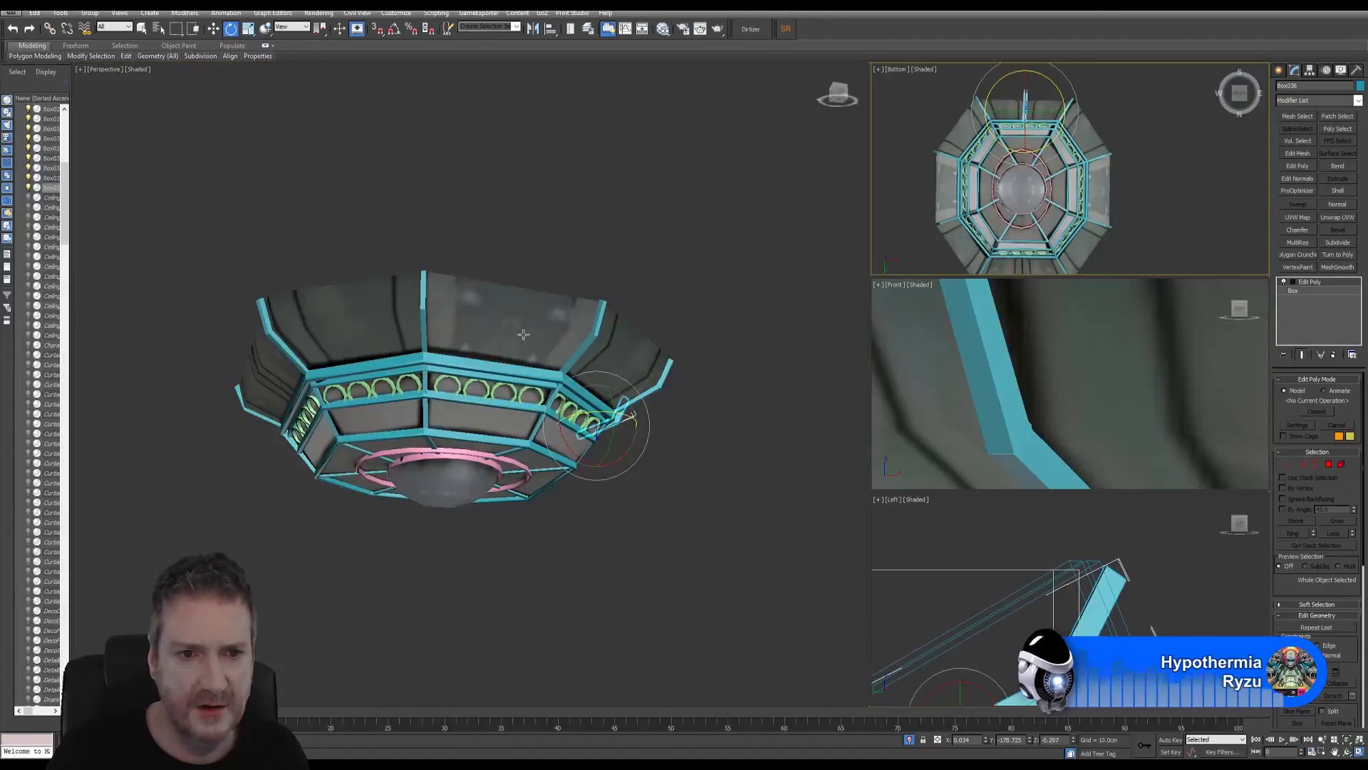
left_click(1347, 752)
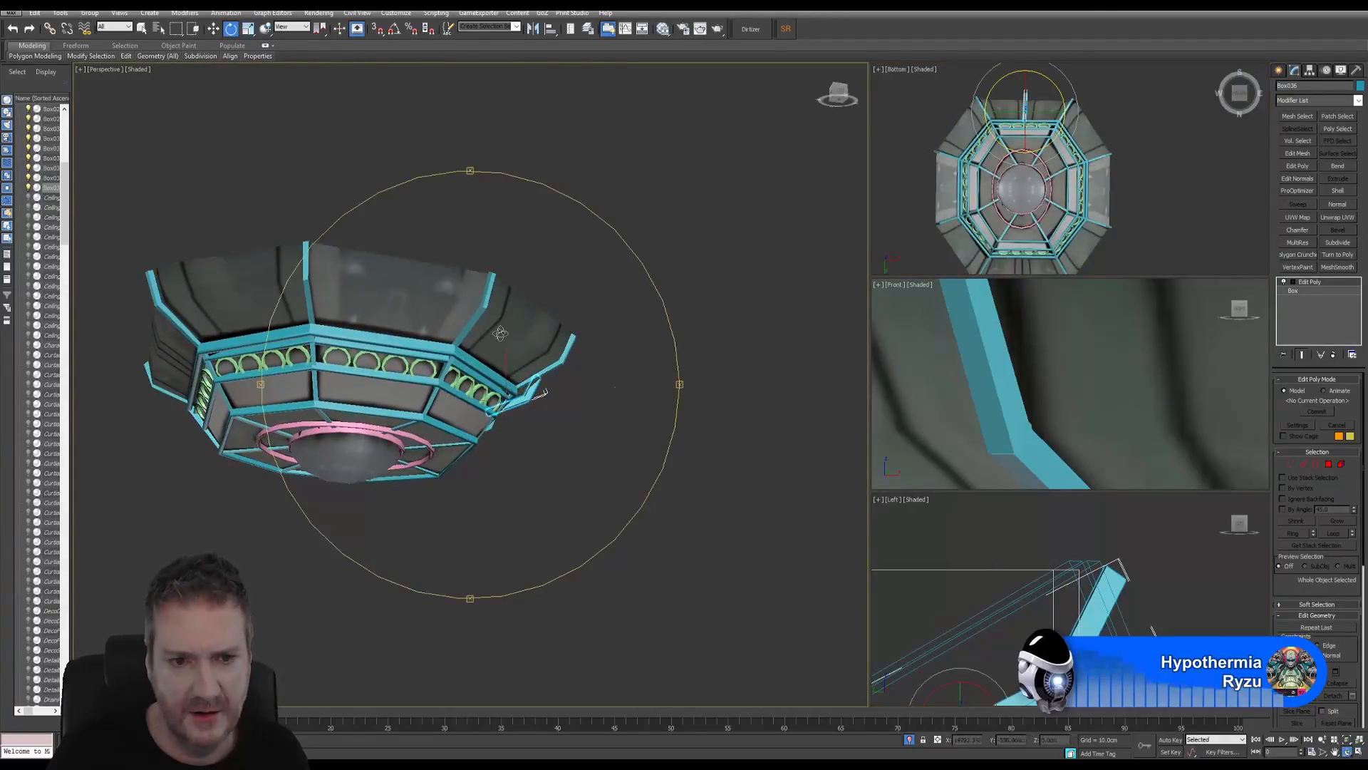
left_click_drag(463, 413, 461, 339)
scroll(533, 381, "up", 4)
mouse_move(533, 381)
left_mouse_down()
mouse_move(511, 386)
mouse_move(541, 394)
left_mouse_up()
scroll(1074, 611, "up", 5)
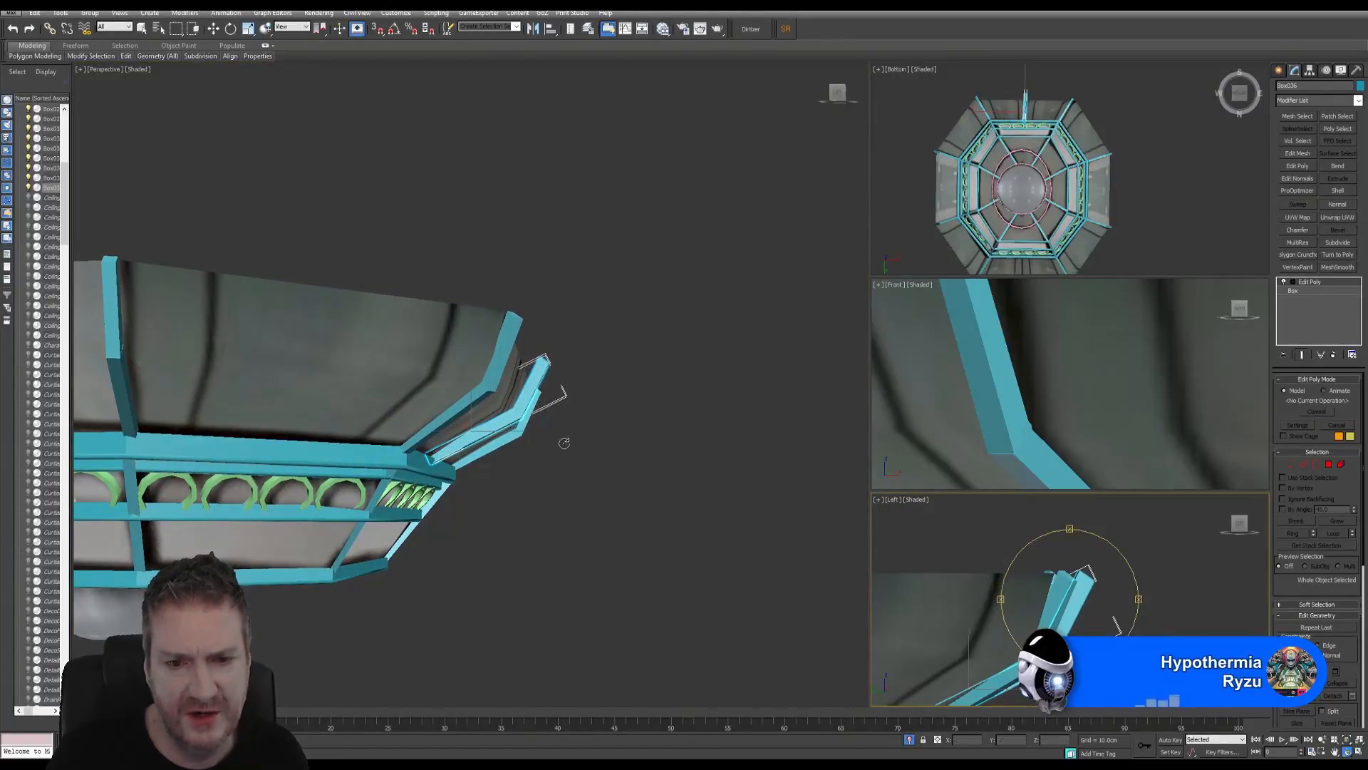
left_click_drag(564, 442, 501, 412)
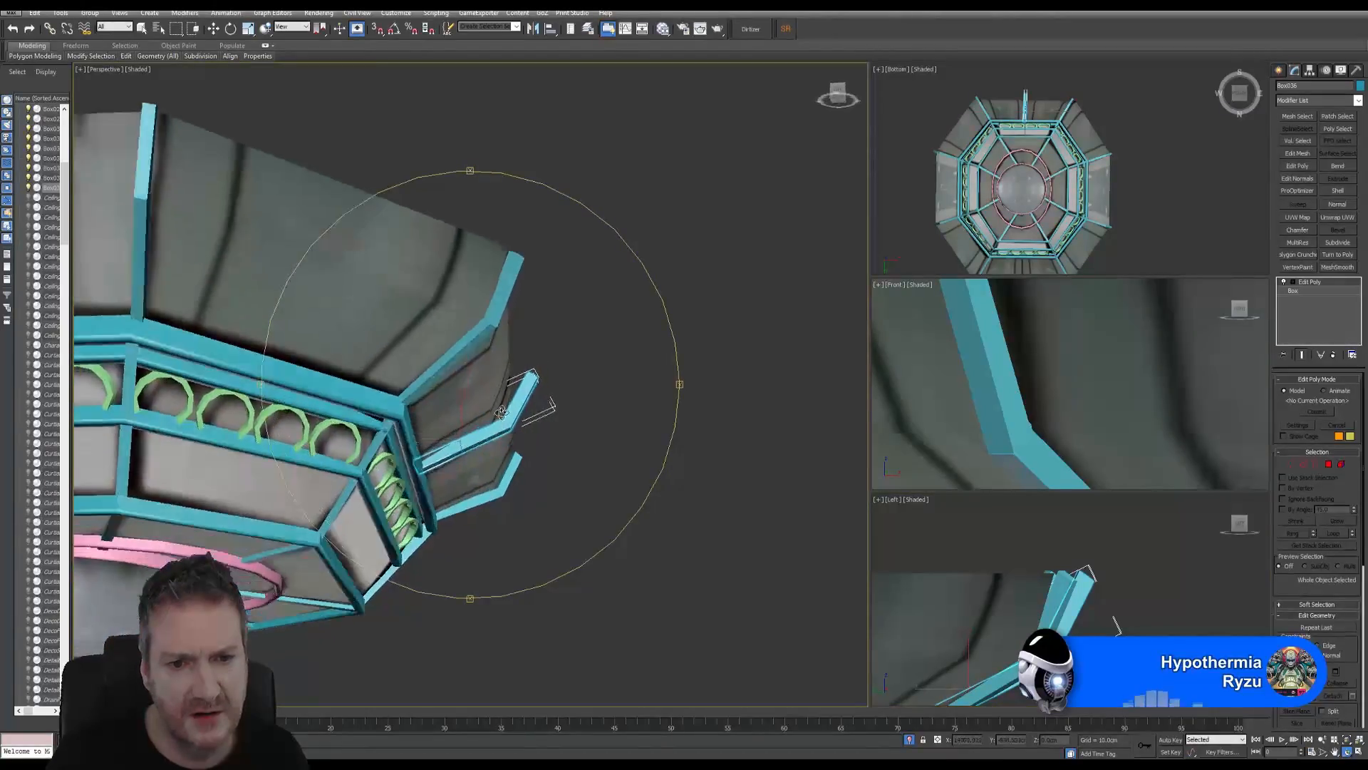
Step: Move the central strut's outer-end and bend vertices inward along Y against the glass, then leave vertex editing
left_click(1289, 467)
key("e")
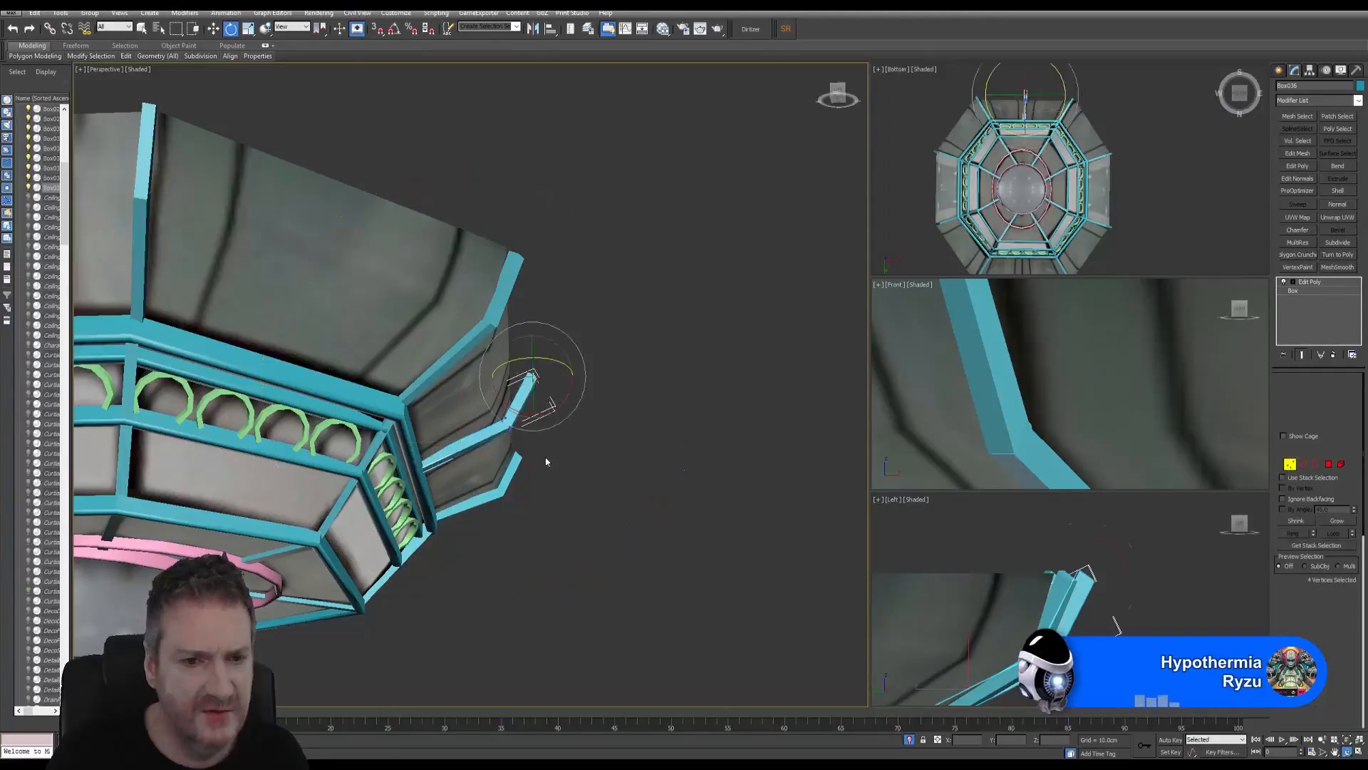
scroll(427, 171, "up", 3)
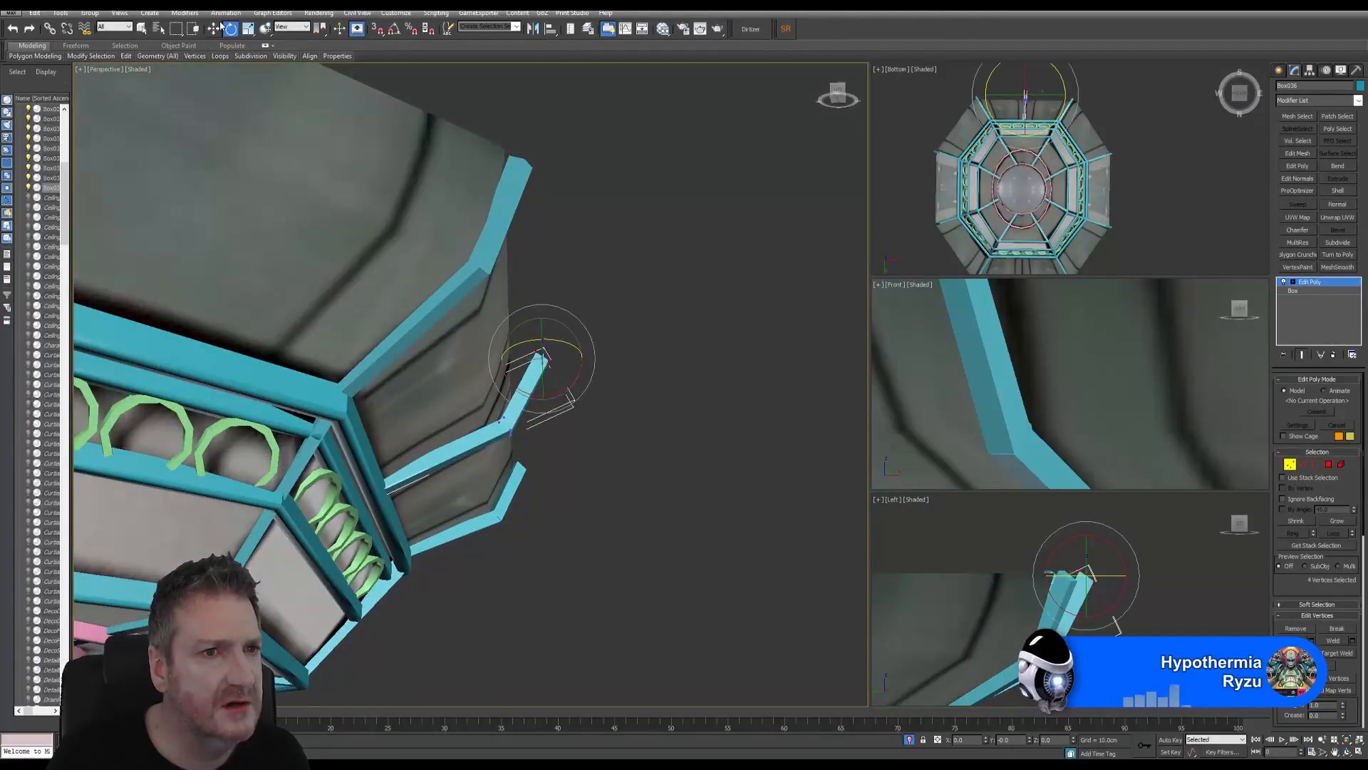
left_click(218, 28)
left_click_drag(572, 335, 536, 403)
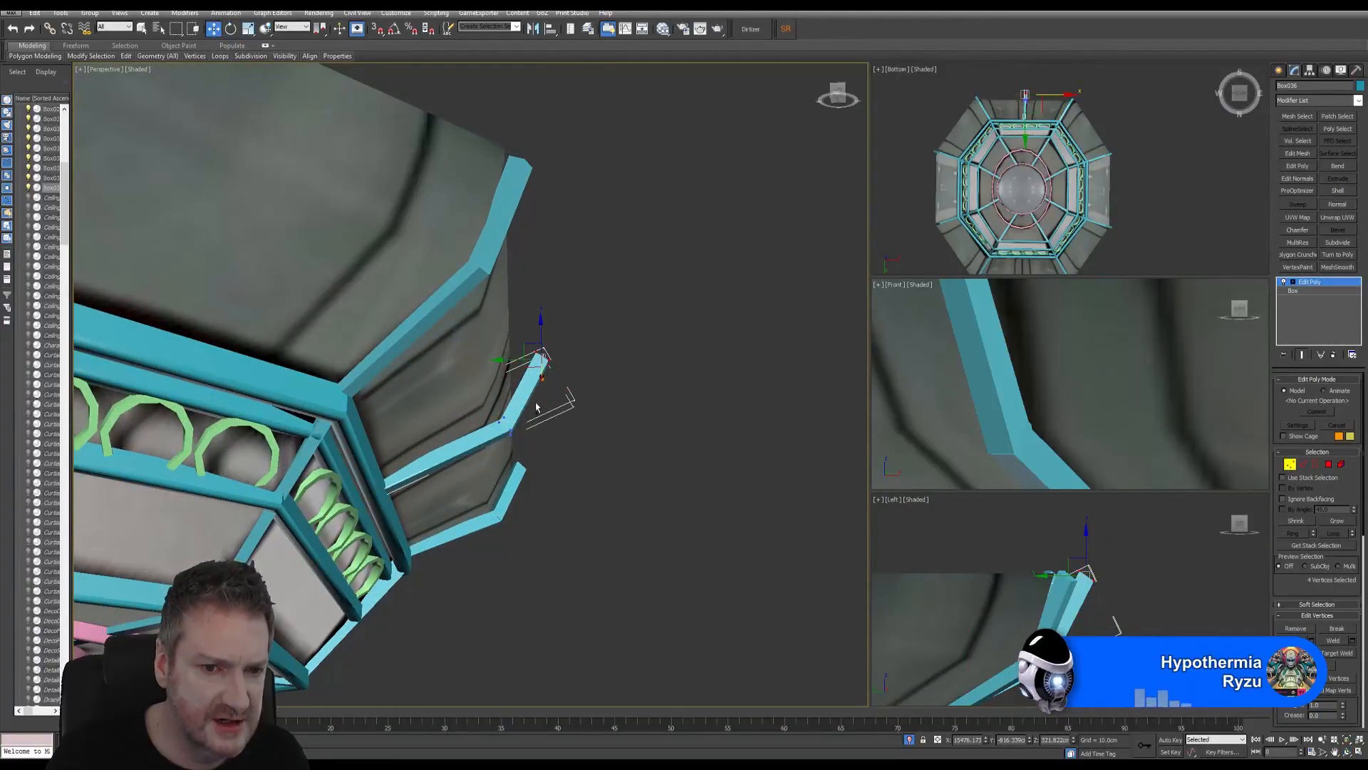
left_click_drag(490, 454, 491, 453)
left_click_drag(482, 406, 457, 416)
left_click_drag(574, 329, 475, 363)
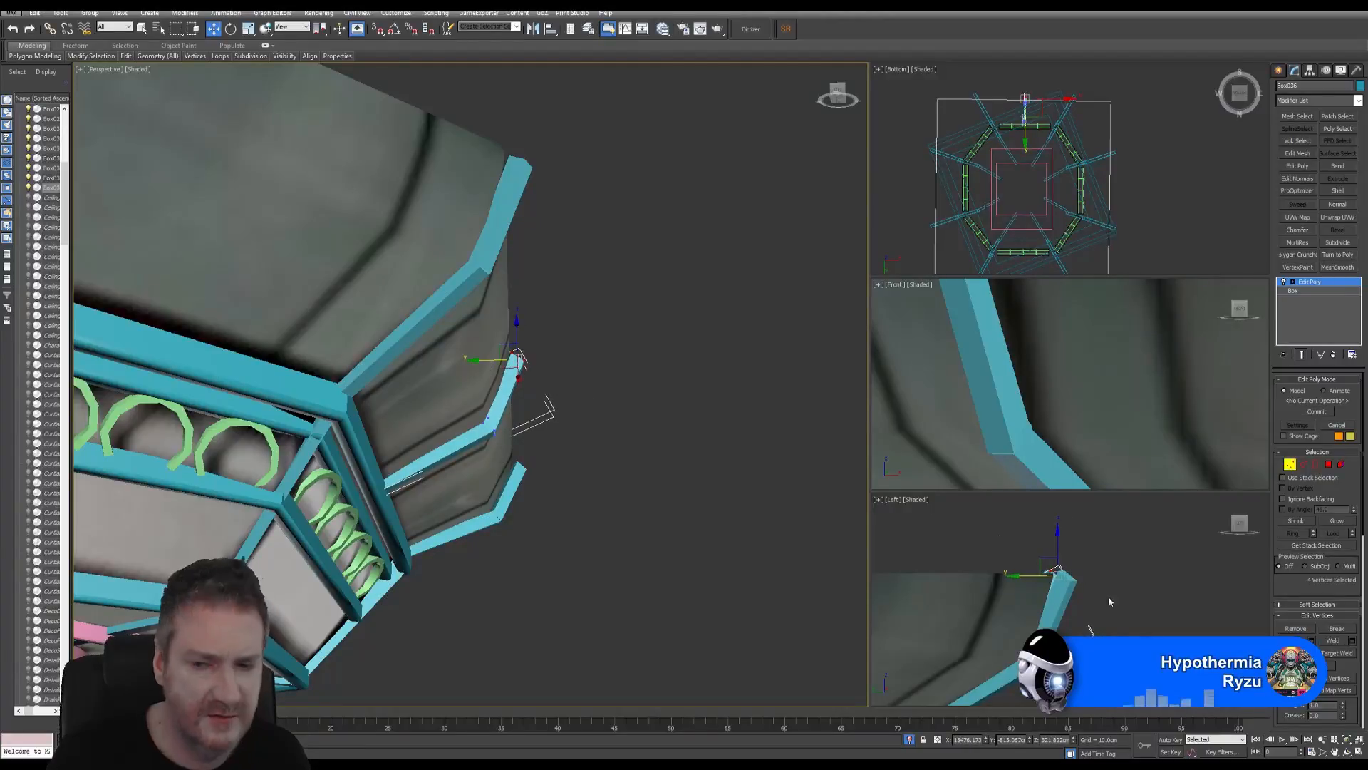
left_click(1346, 752)
left_click_drag(534, 407, 487, 419)
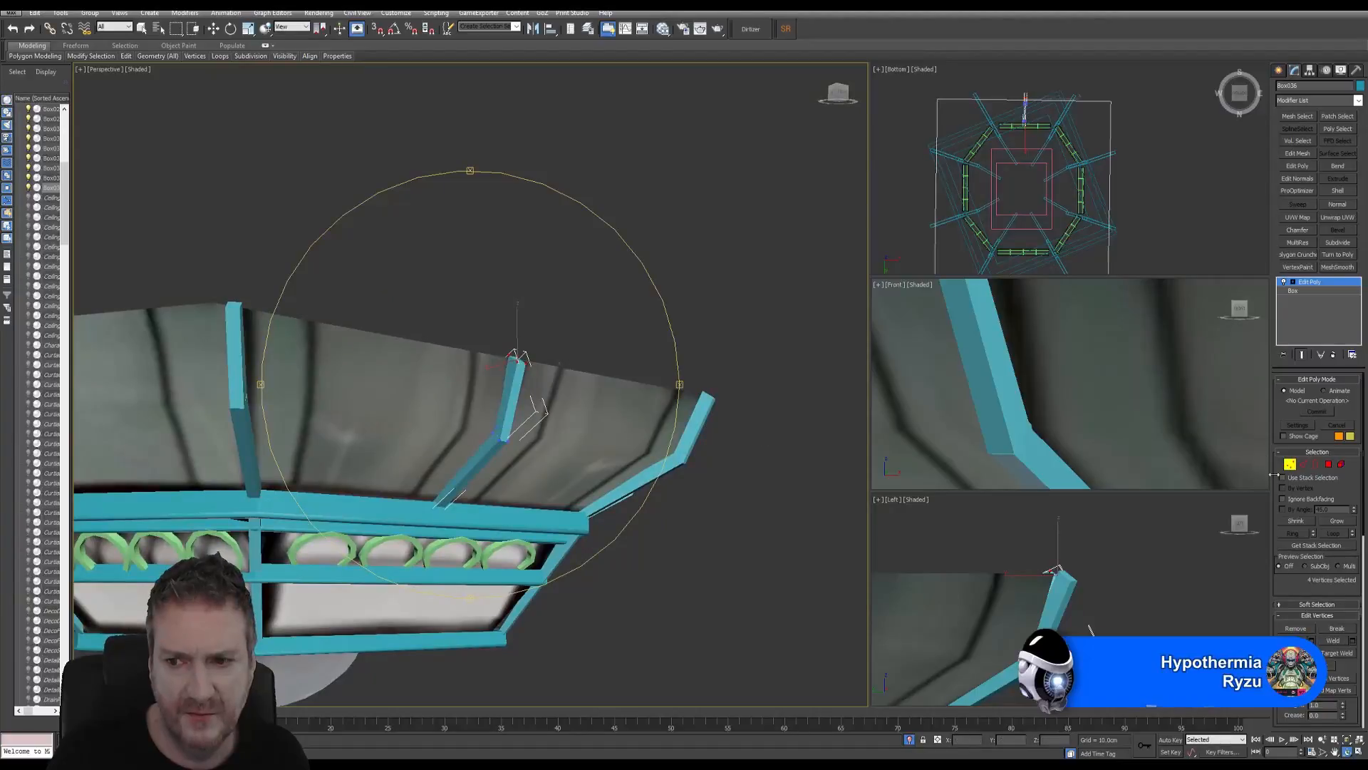
left_click(1290, 465)
Step: In the bottom view, clone the central strut along Y to the opposite lower panel and mirror it on X with No Clone
right_click(1177, 182)
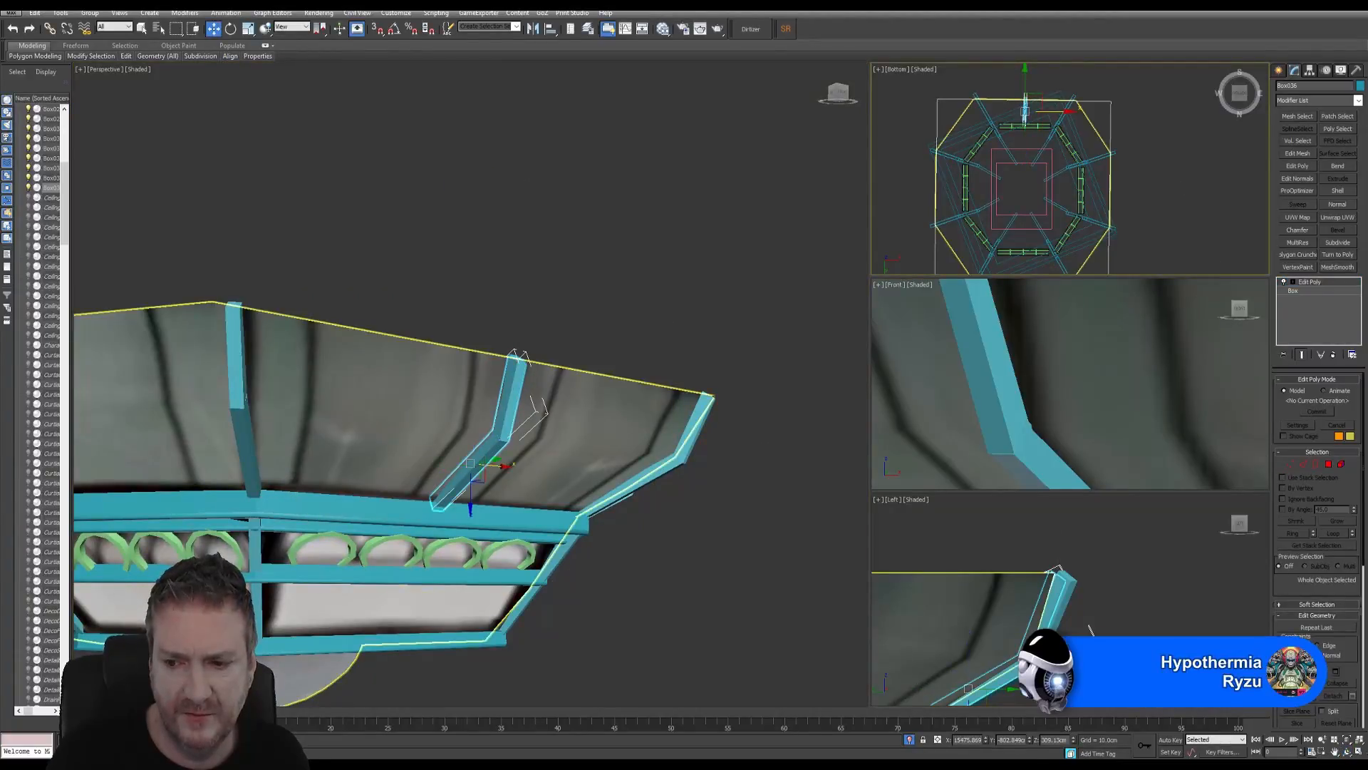
left_click(1360, 752)
scroll(607, 351, "down", 3)
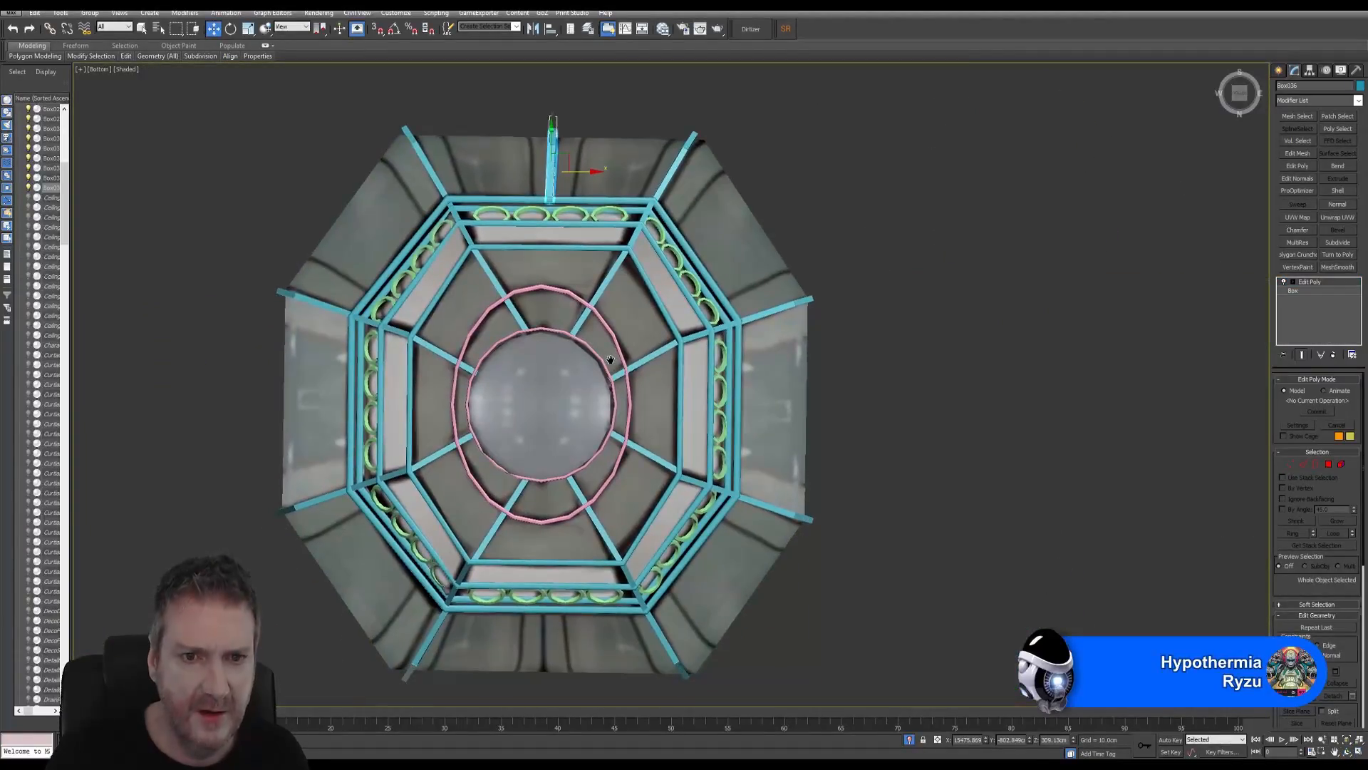
scroll(596, 354, "down", 1)
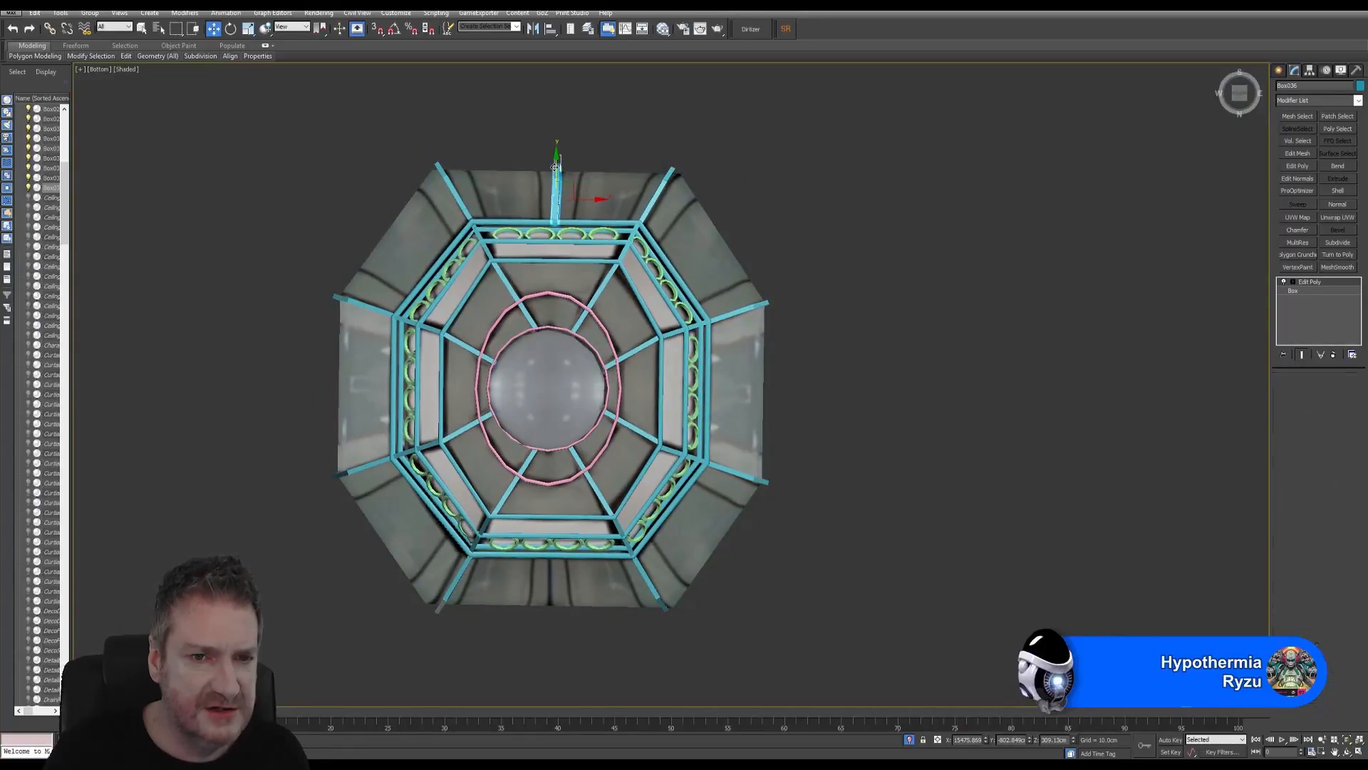
mouse_move(567, 269)
left_mouse_down("shift")
mouse_move(563, 627)
mouse_move(563, 613)
left_mouse_up("shift")
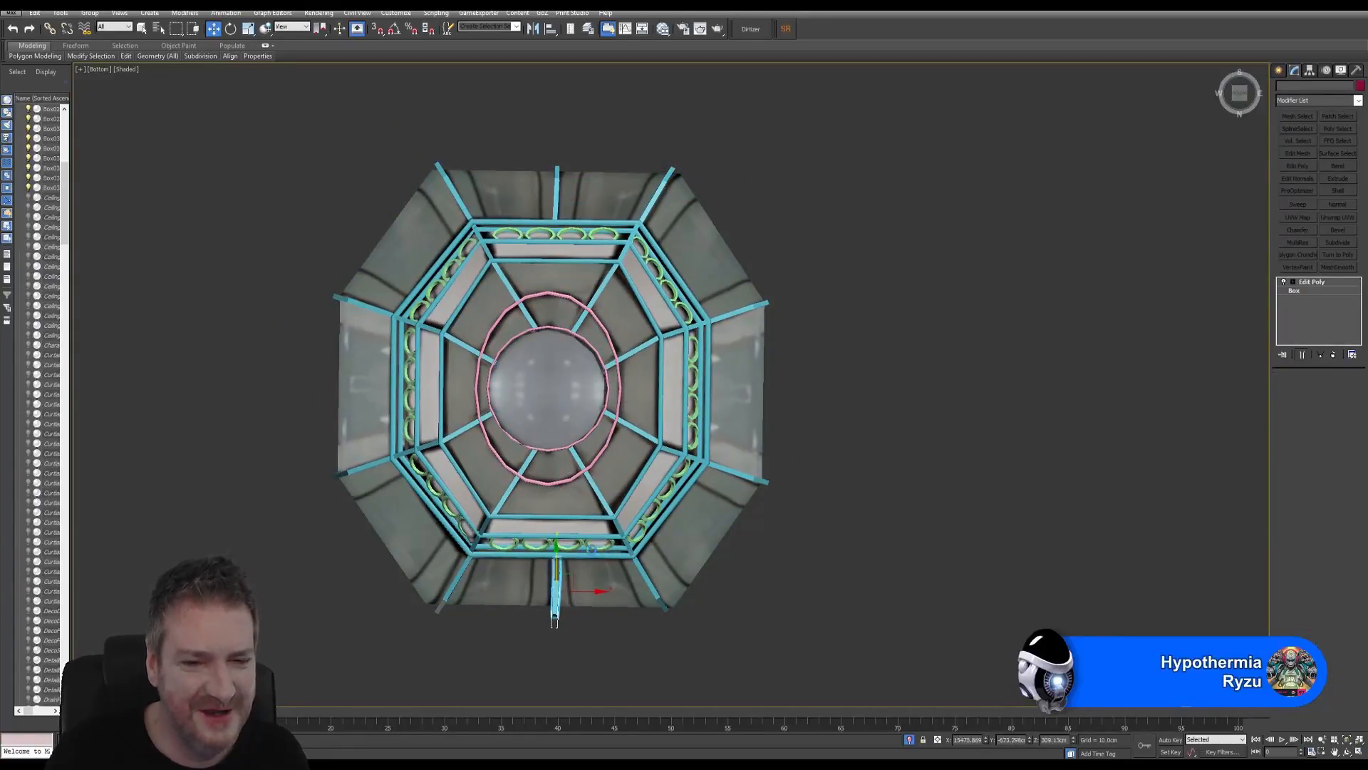
left_click(683, 429)
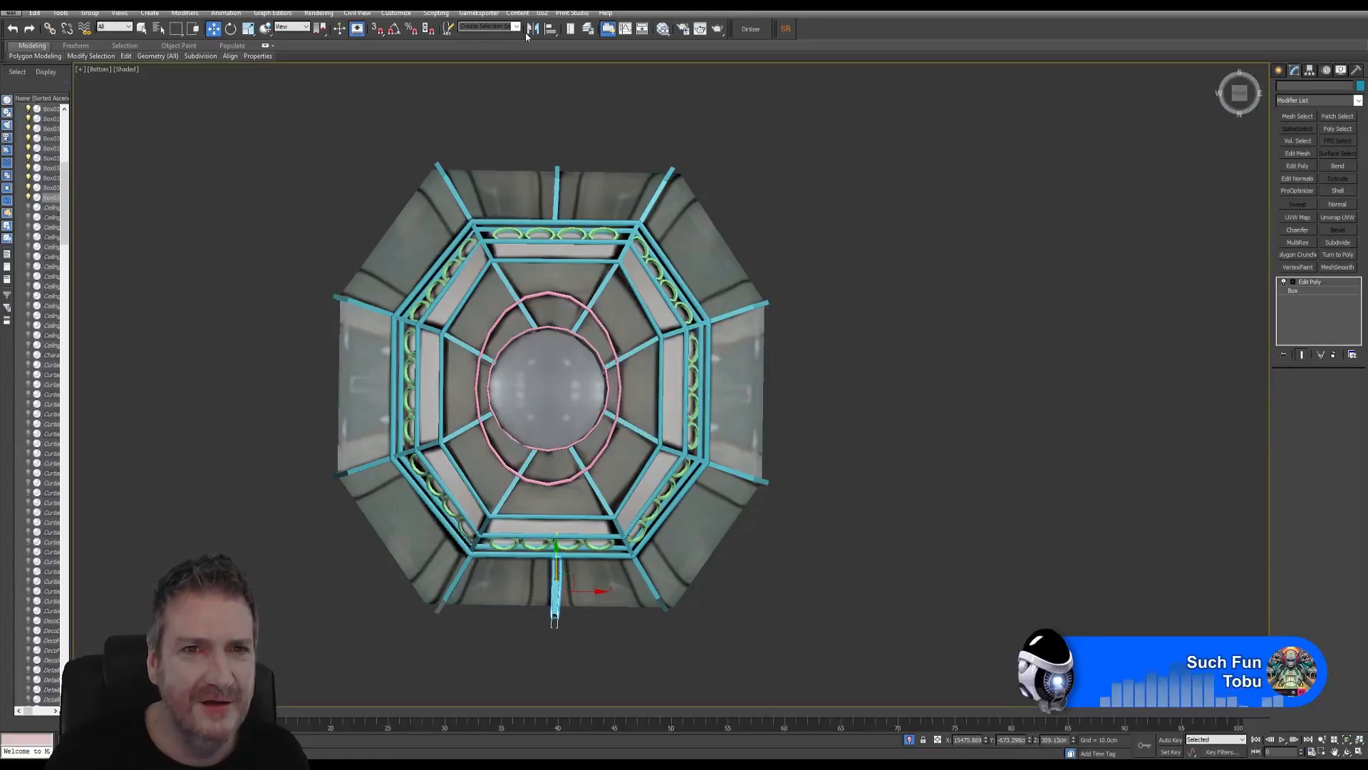
left_click(536, 30)
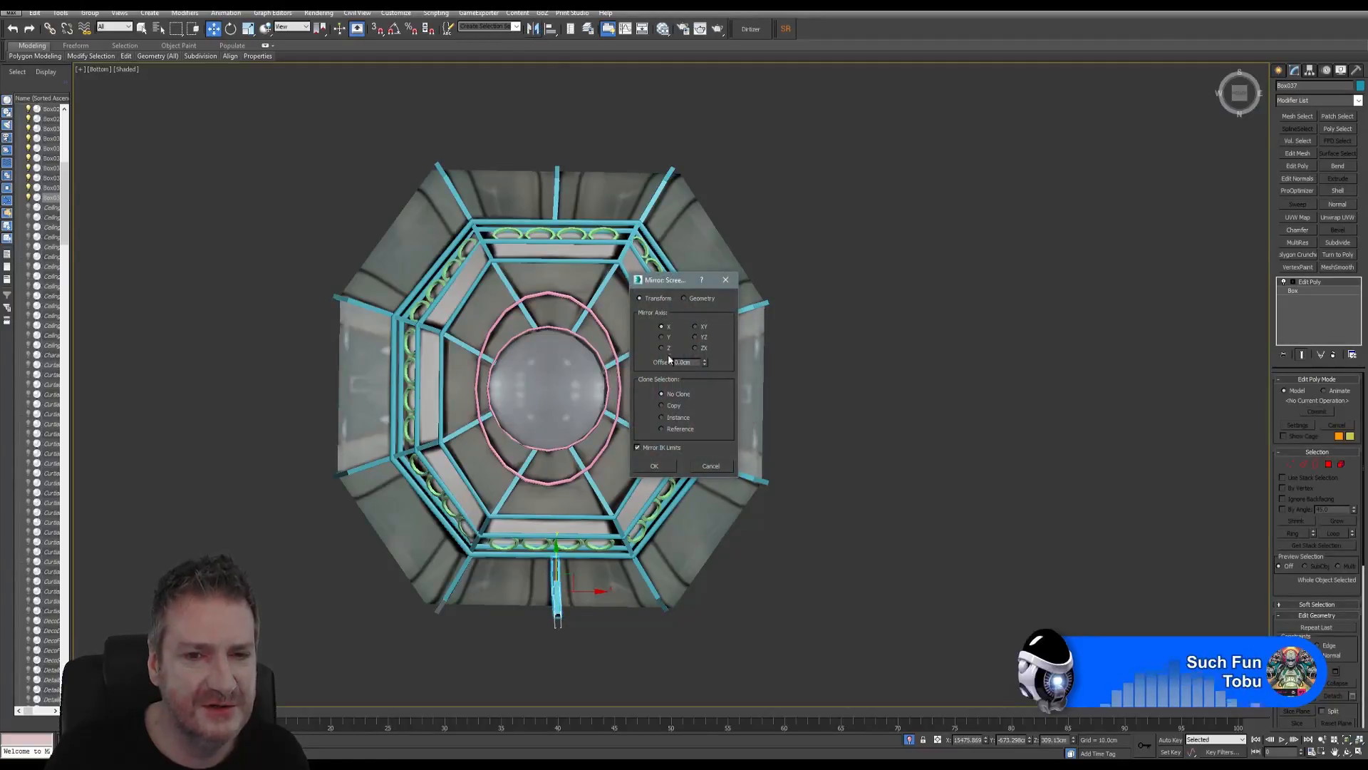
left_click(654, 465)
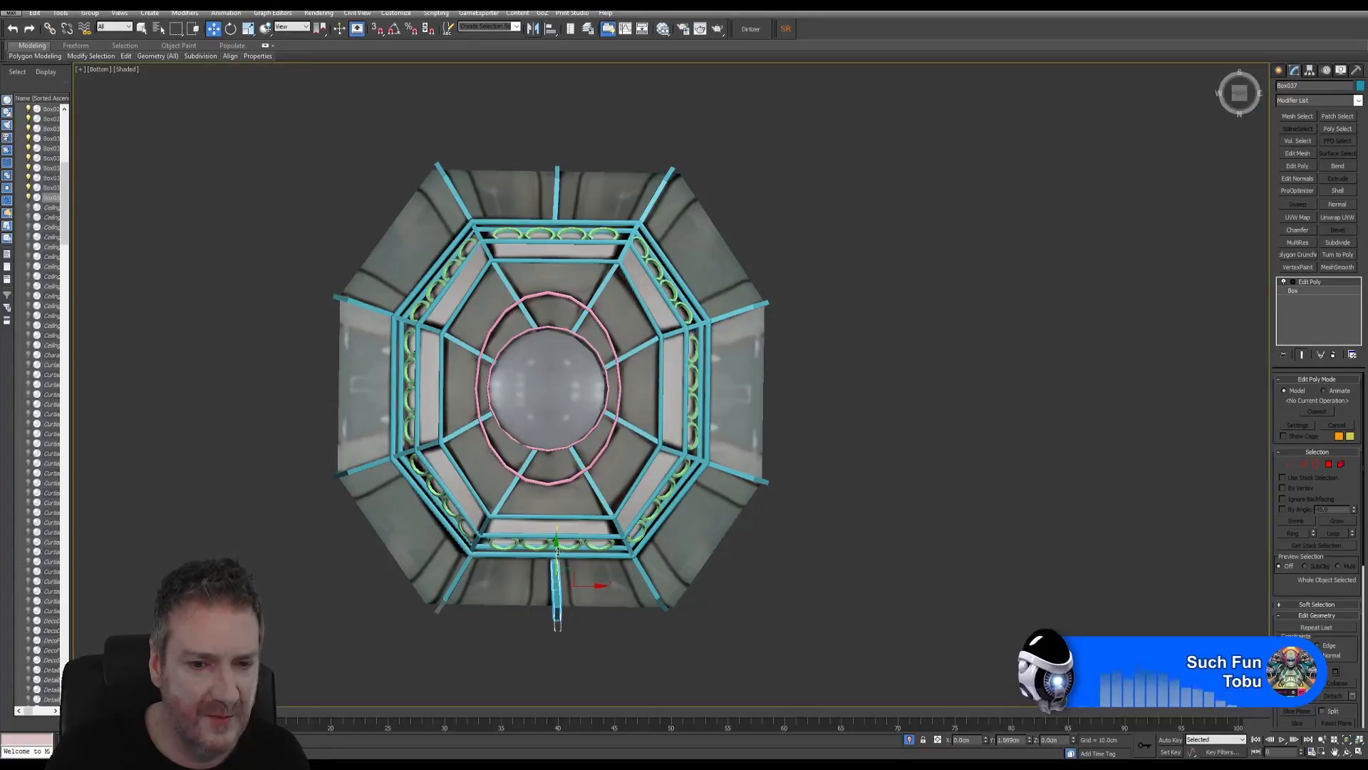
Step: Straighten the lower panel's strut with a slight rotation and shift it along X onto the panel's midline
left_click(1356, 753)
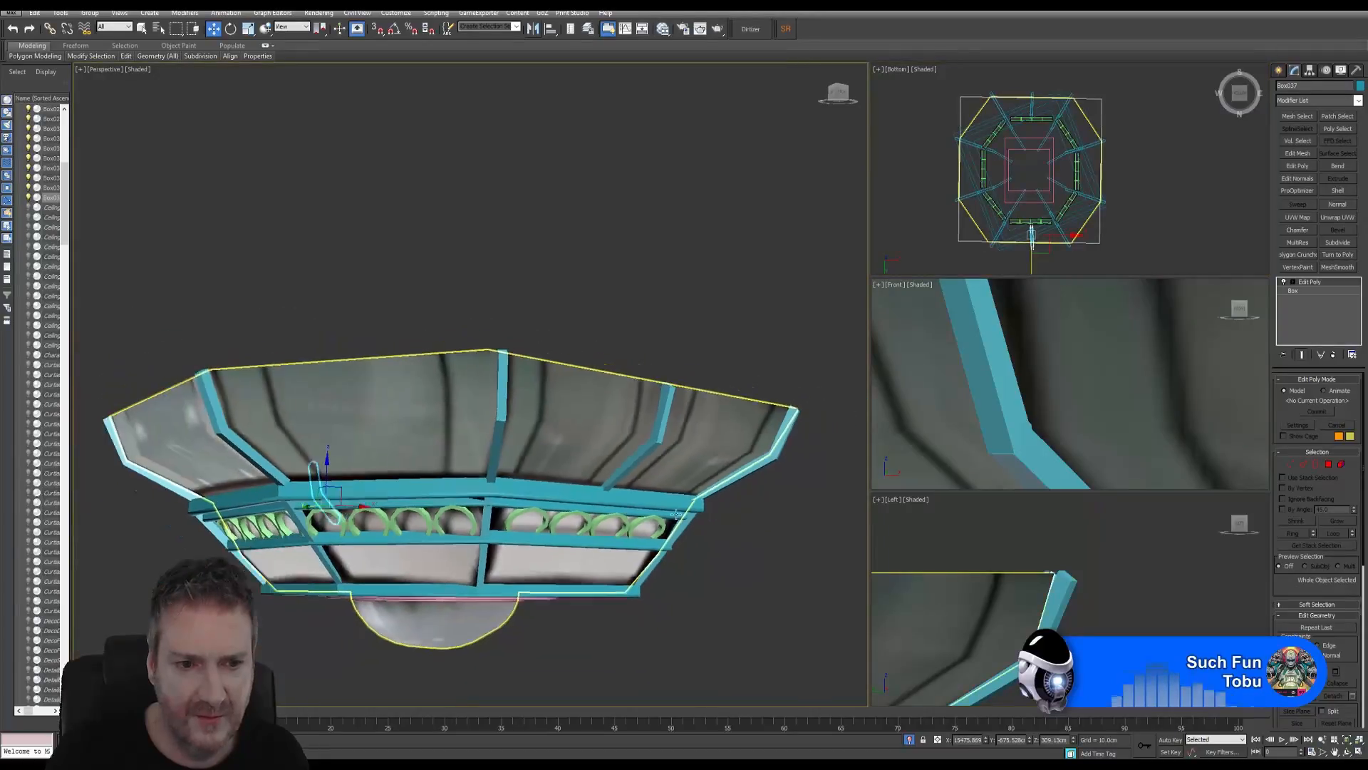
left_click(1347, 753)
left_click_drag(570, 513, 602, 416)
middle_click_drag(1092, 232, 1080, 196)
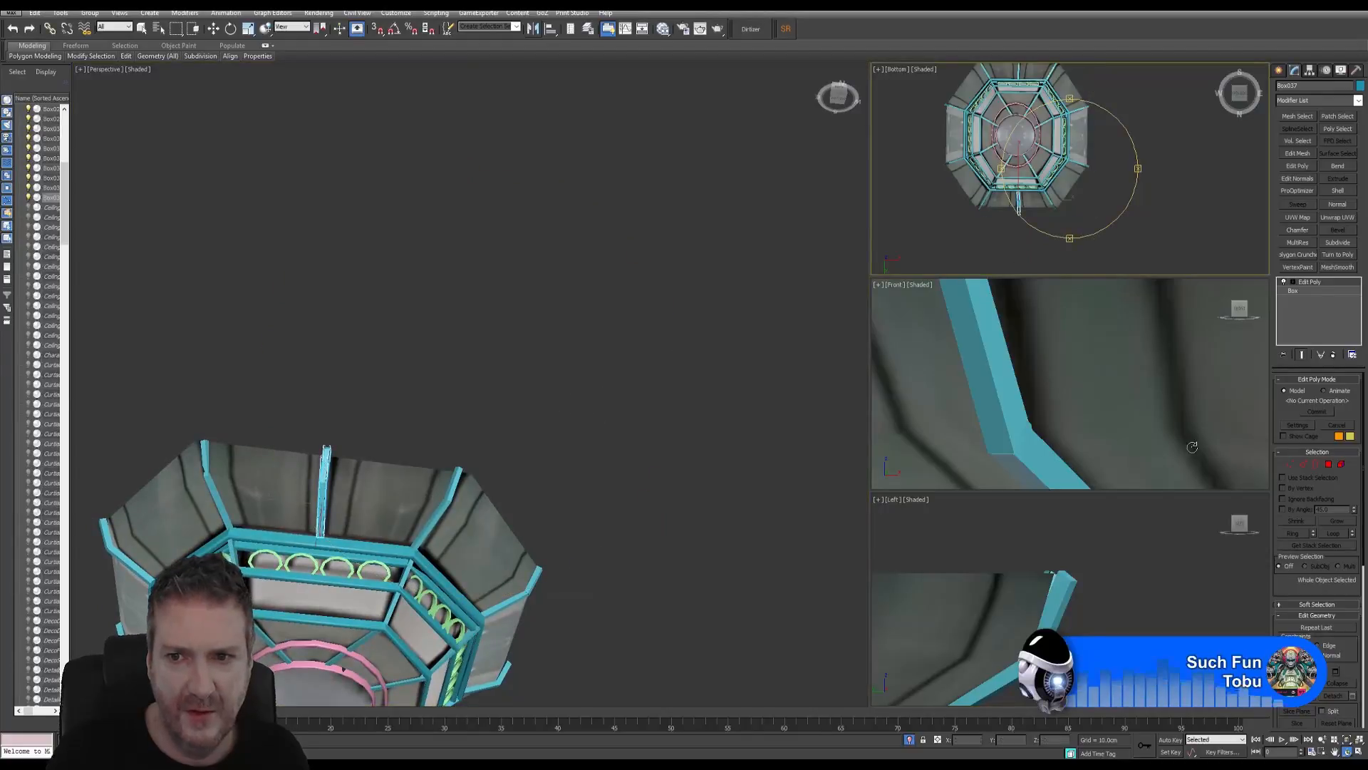
key("alt+w")
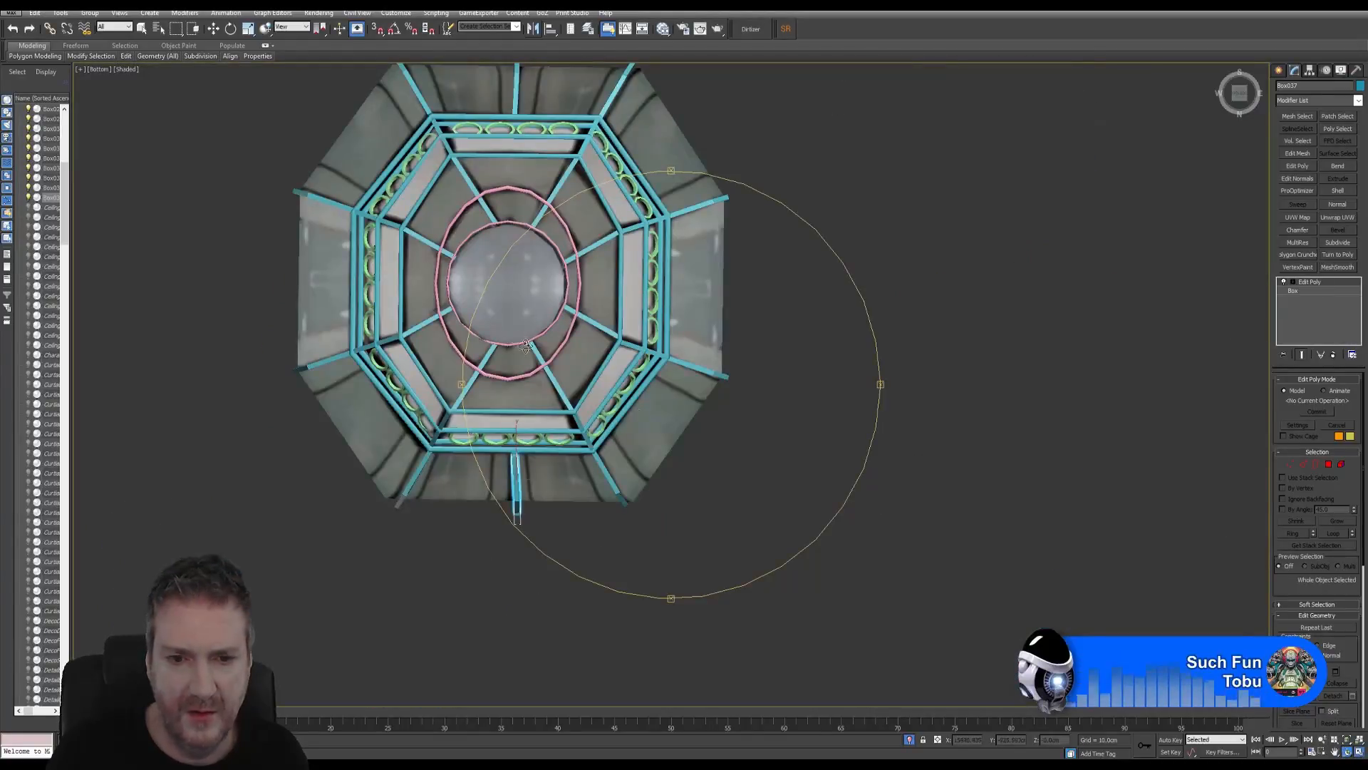
scroll(551, 395, "up", 4)
key("e")
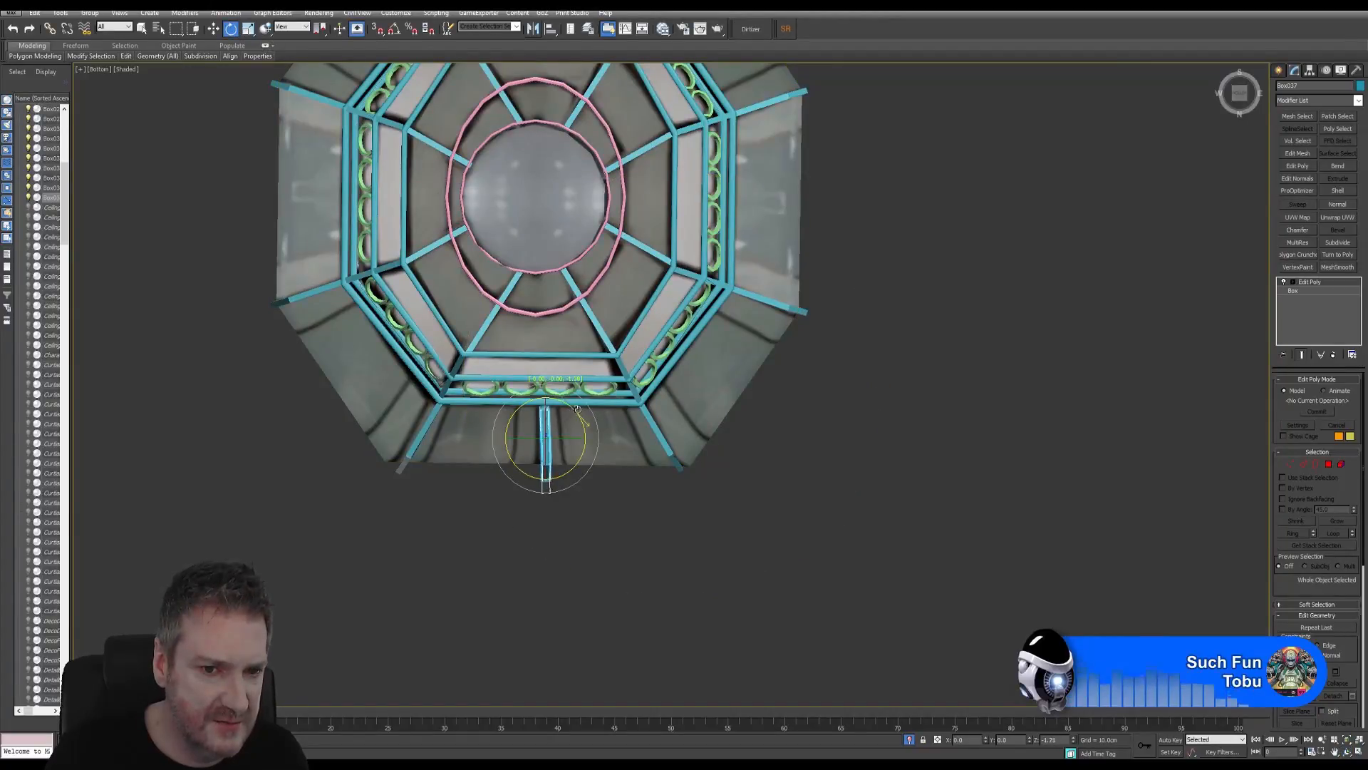
key("w")
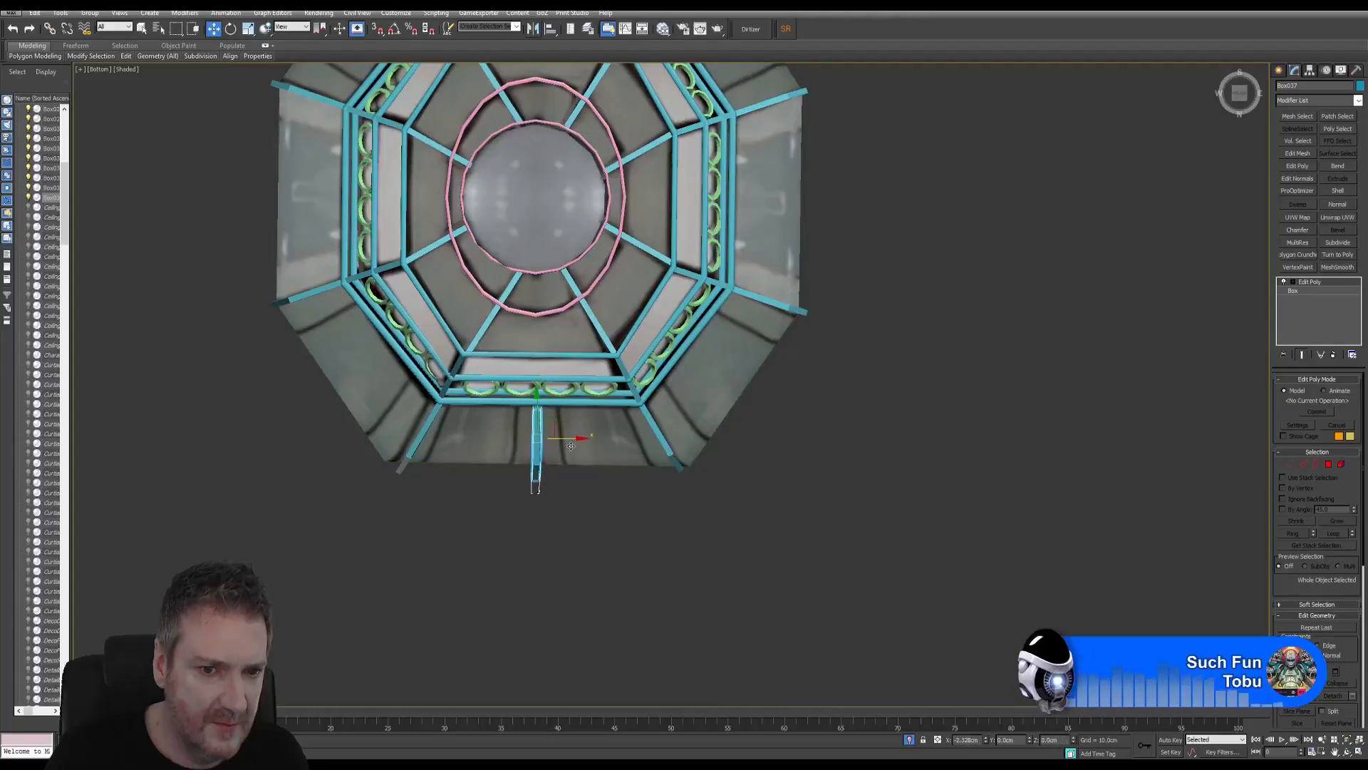
middle_click_drag(688, 387, 658, 489)
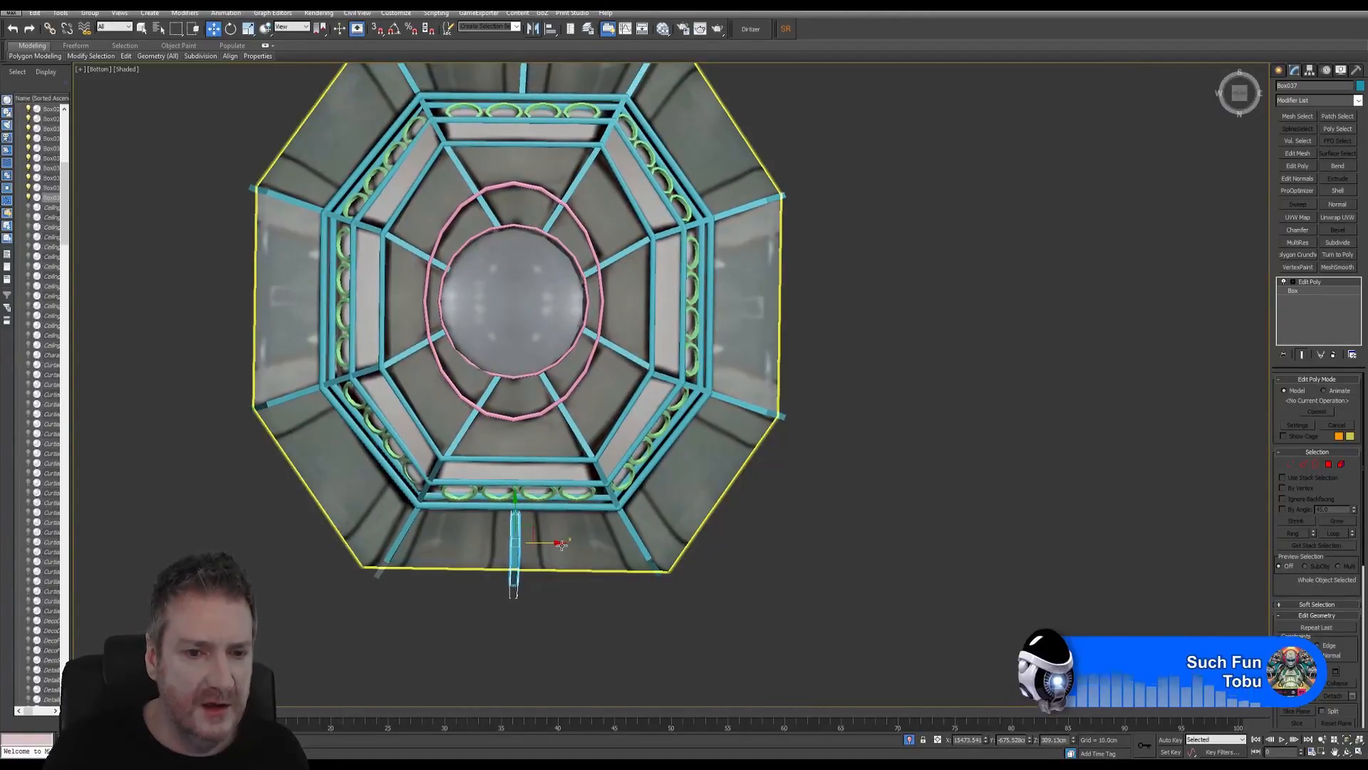
middle_click_drag(562, 544, 687, 517)
scroll(677, 510, "up", 2)
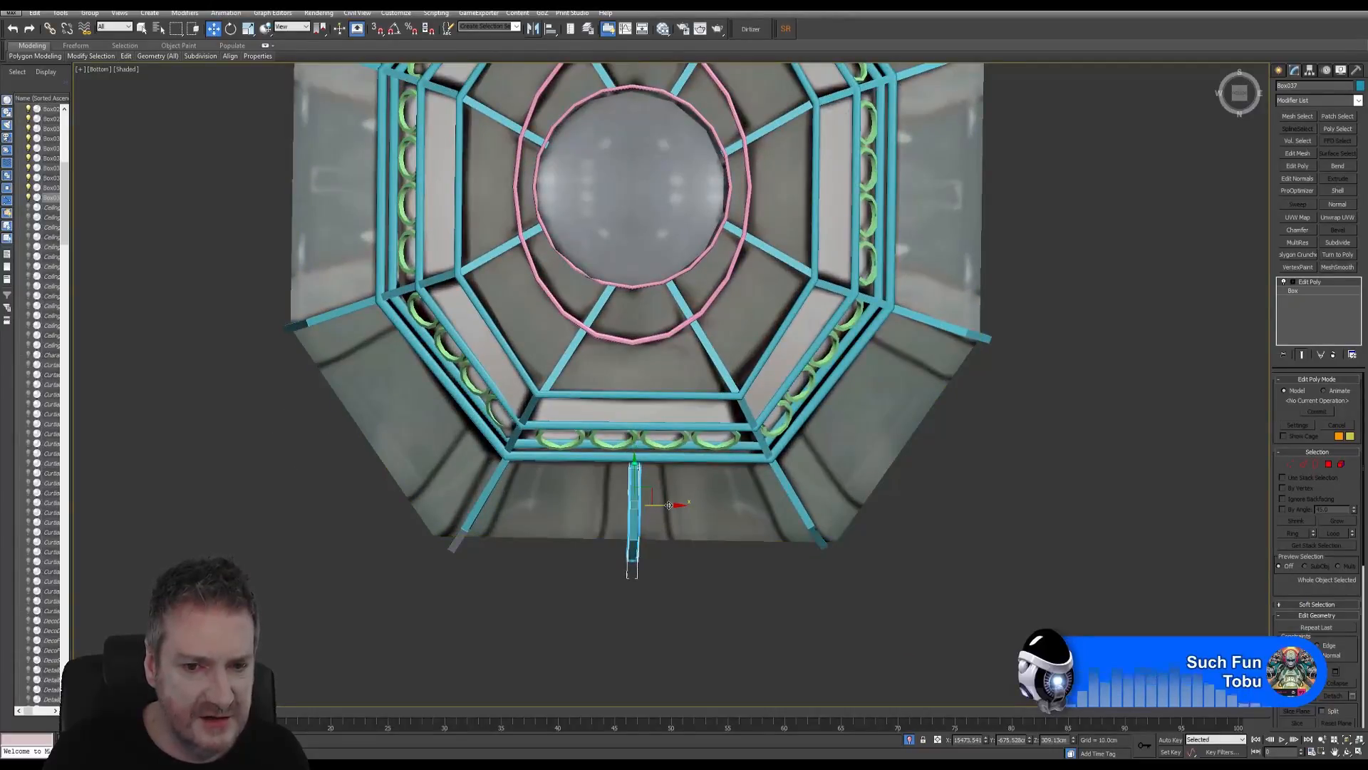
Step: Clone the lower panel's central strut along X as Copies onto the dark seams on both sides, then deselect
mouse_move(668, 505)
left_mouse_down("shift")
mouse_move(624, 505)
mouse_move(643, 504)
left_mouse_up("shift")
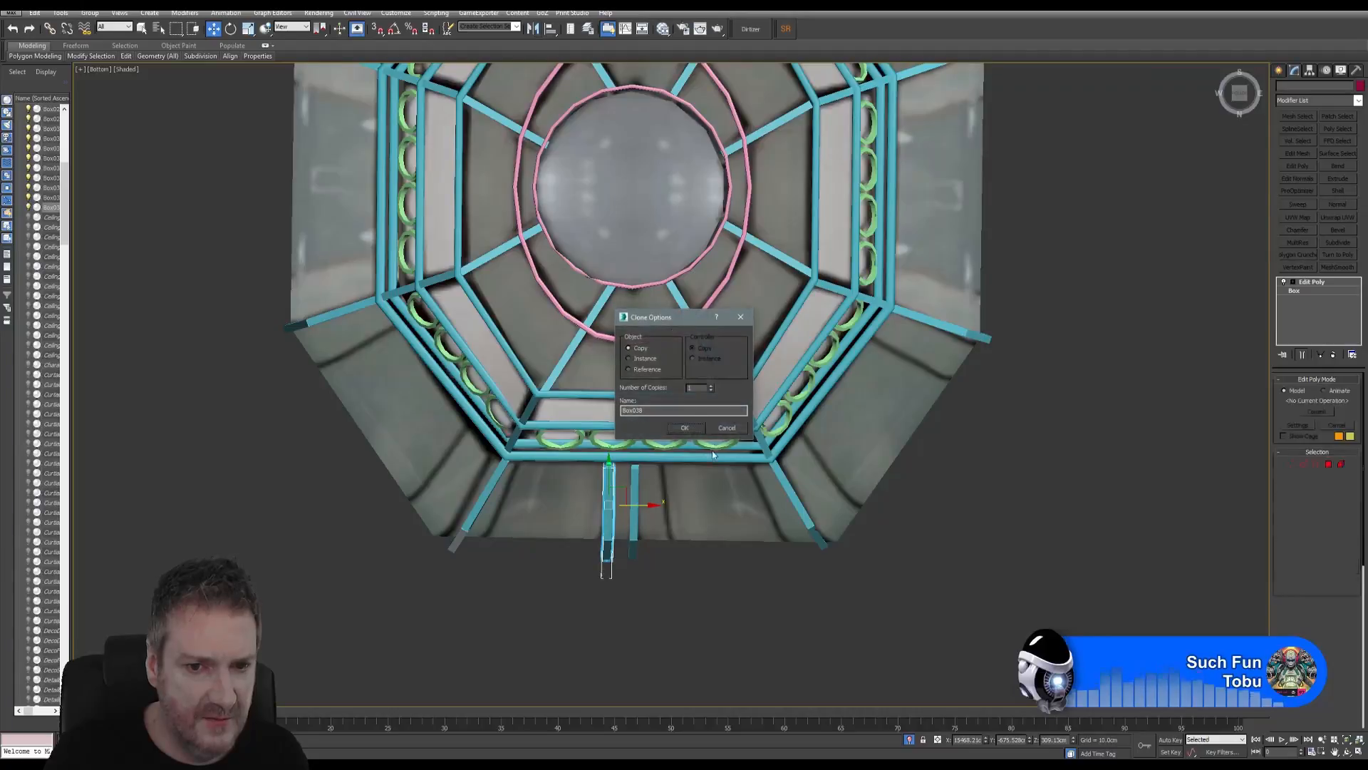
left_click(692, 425)
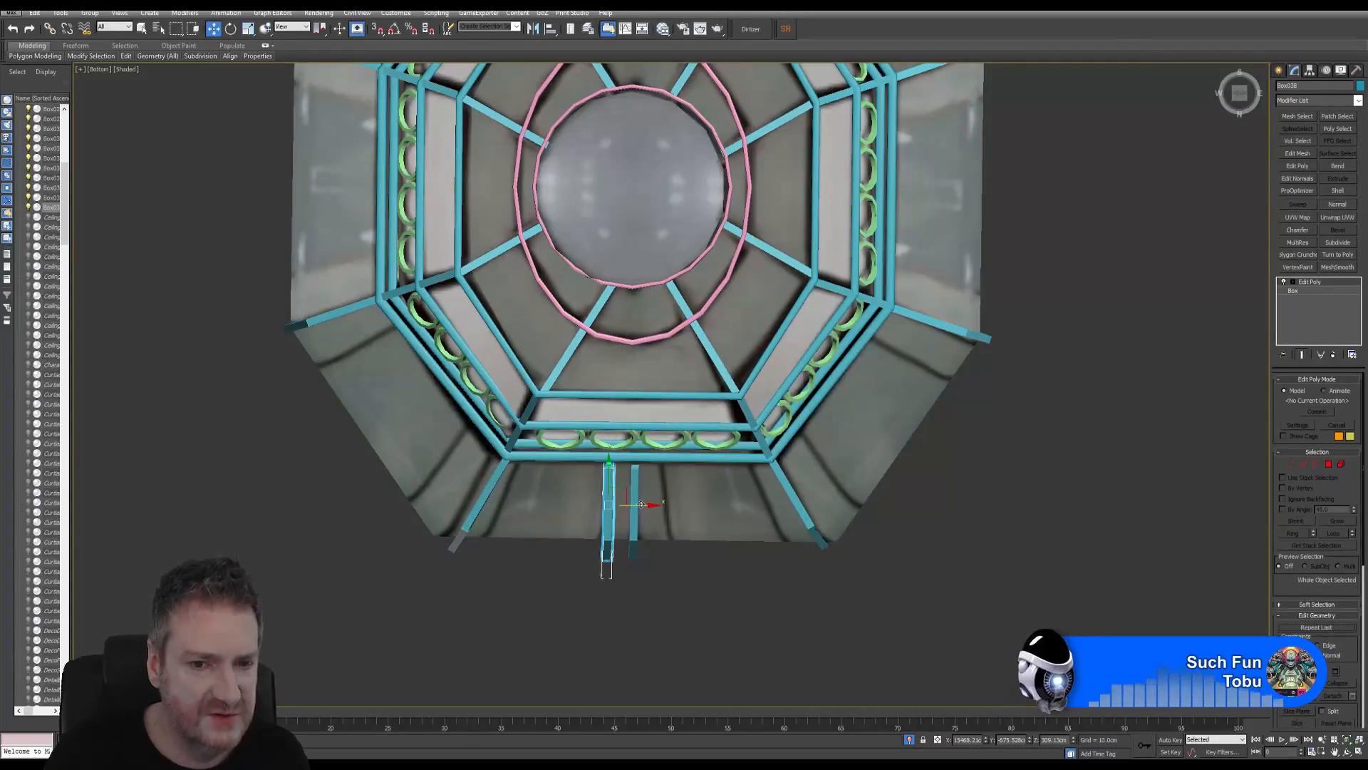
left_click_drag(641, 519, 695, 524, "shift")
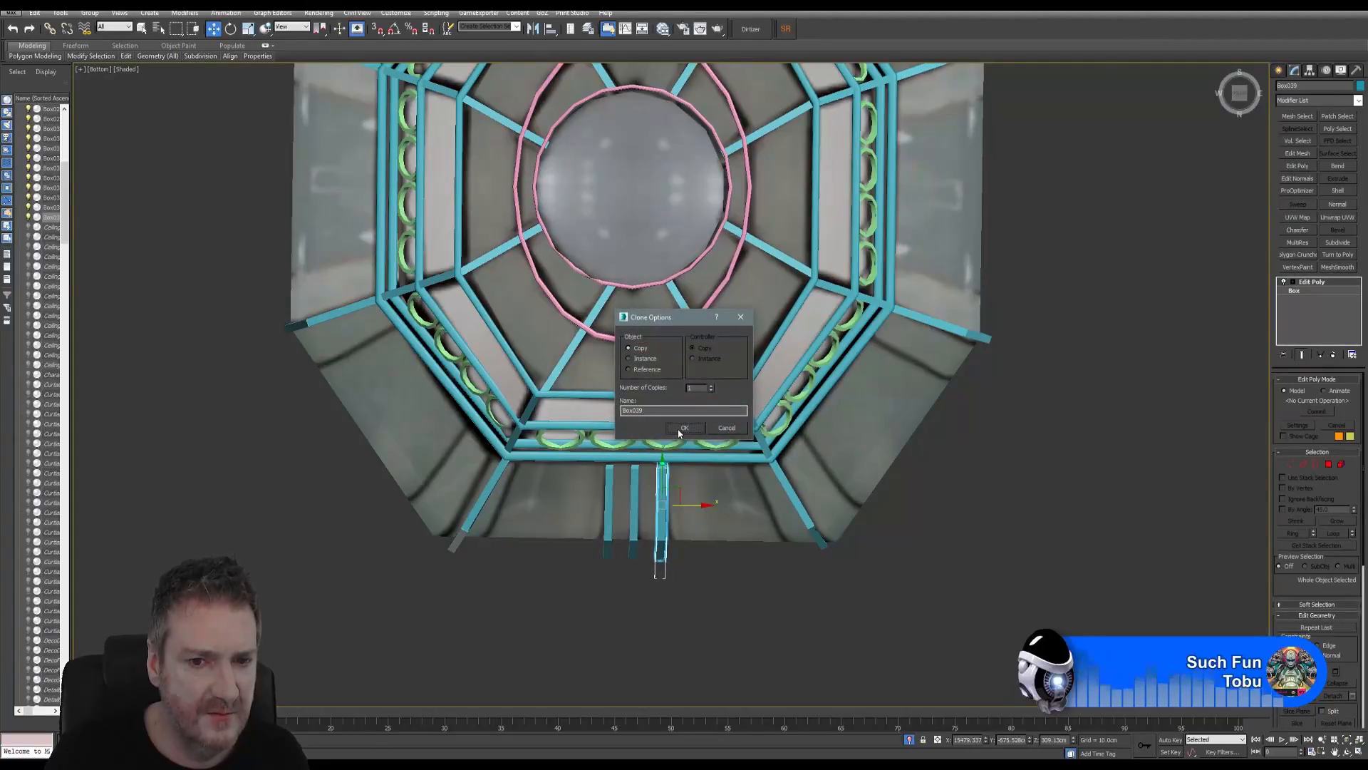
left_click(683, 427)
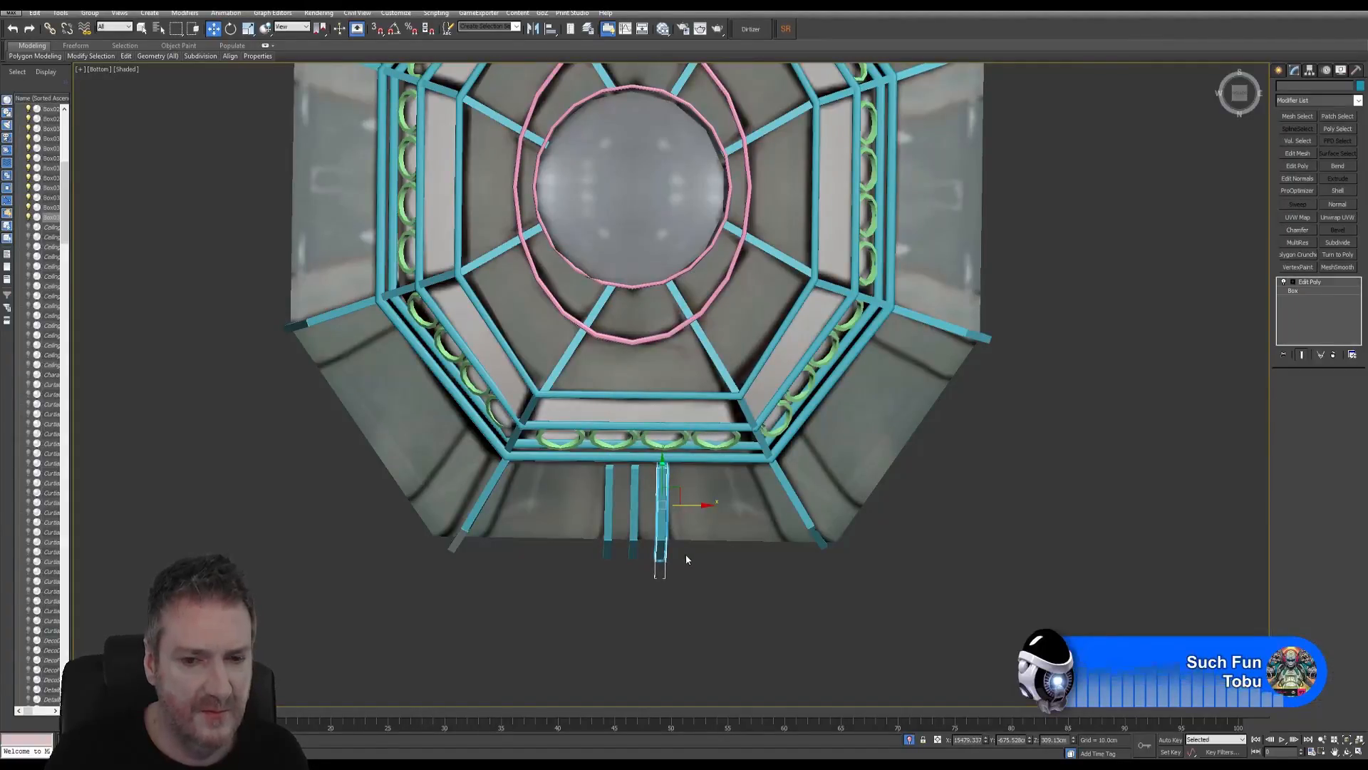
left_click(742, 558)
Step: Clone the upper panel's central strut along X as a Copy onto the left-hand seam and rotate it upright
middle_click_drag(722, 375, 777, 642)
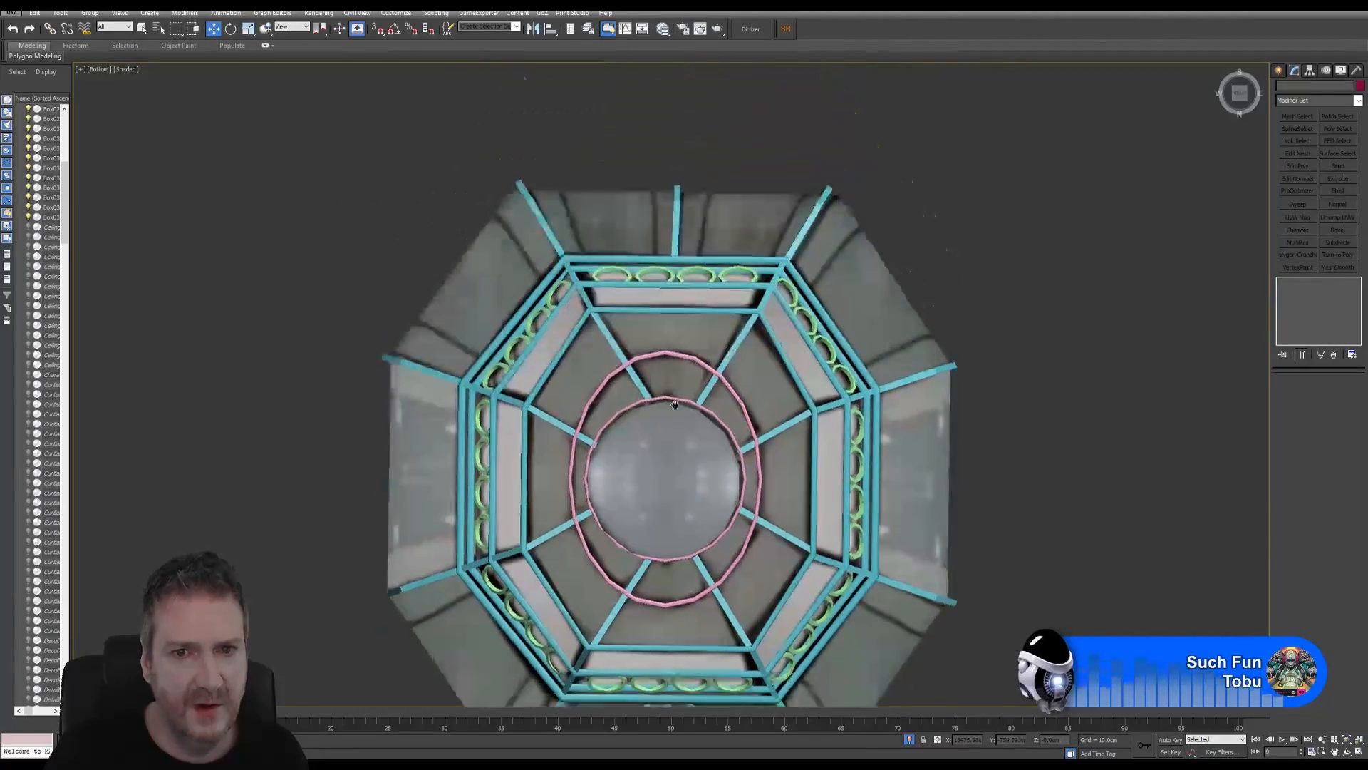
scroll(671, 263, "up", 4)
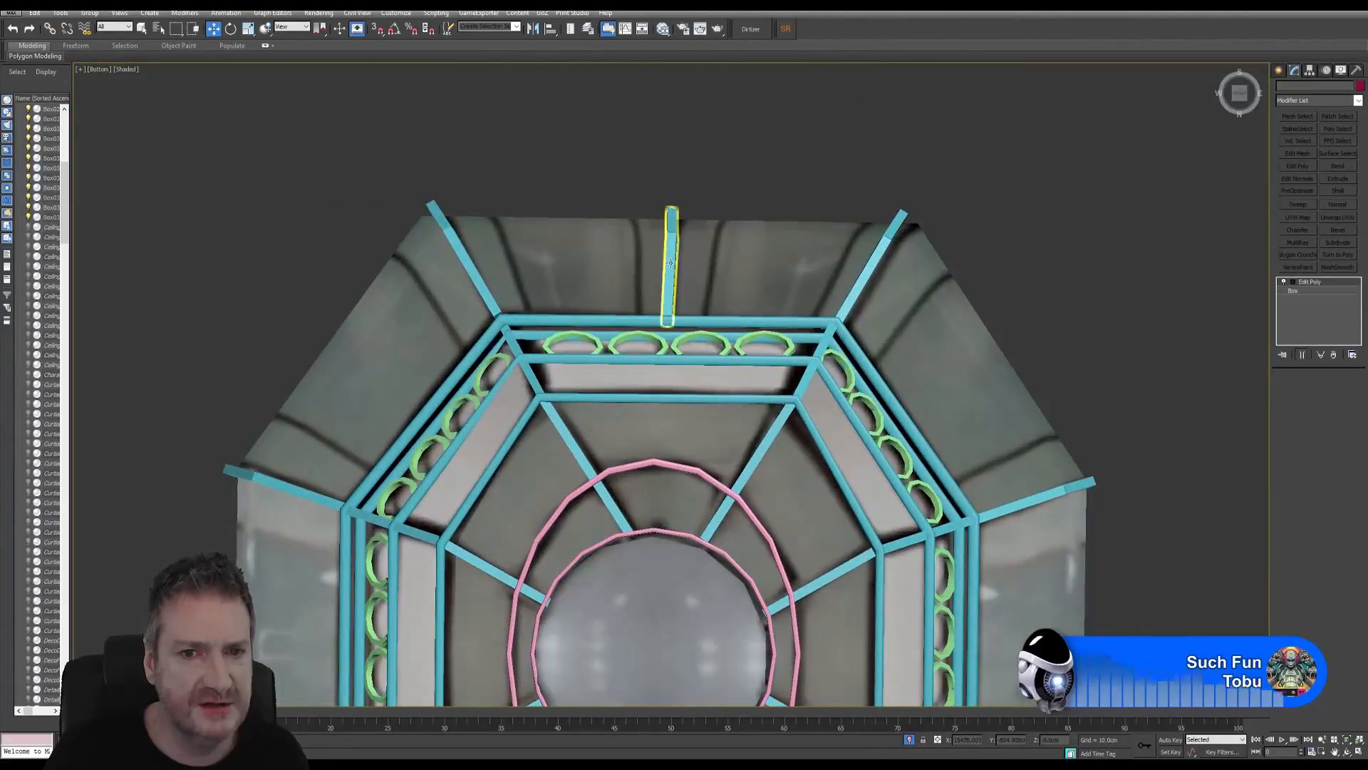
left_click(670, 262)
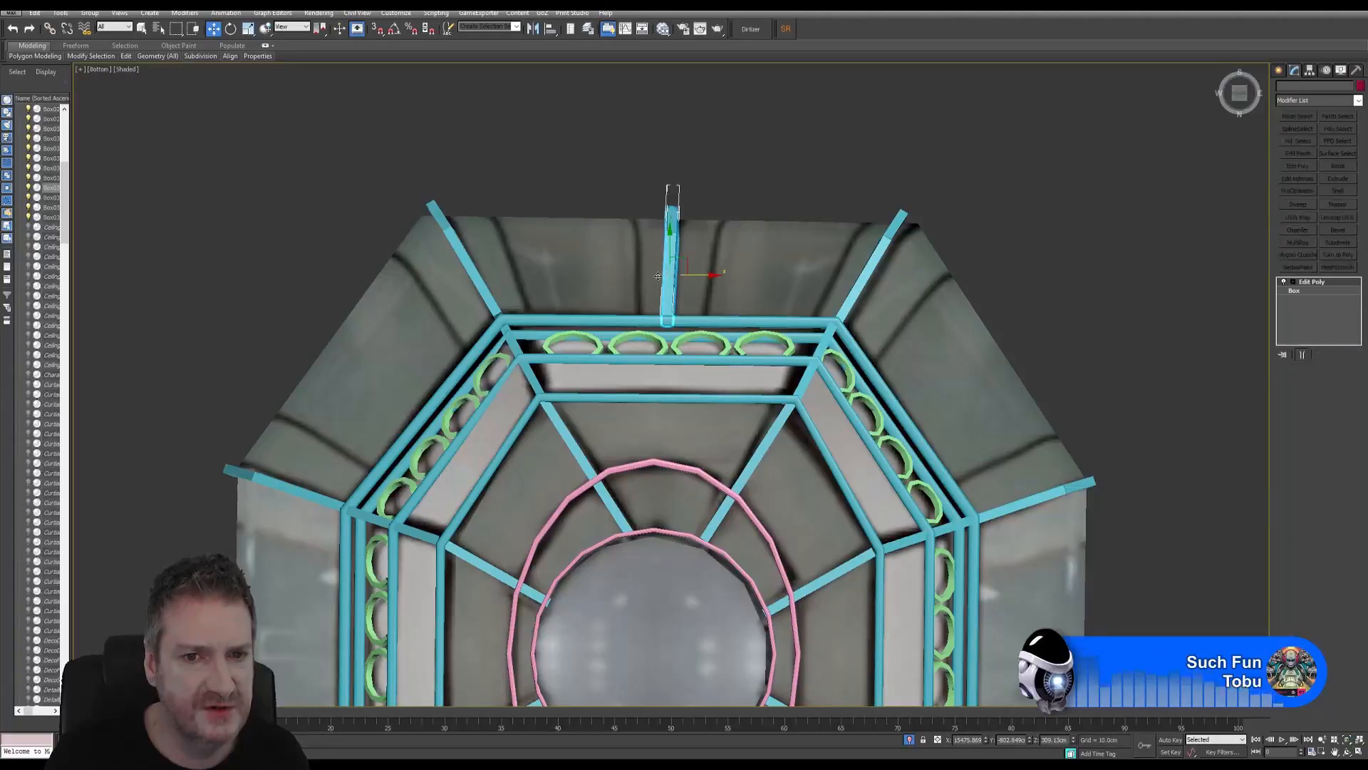
mouse_move(658, 276)
left_mouse_down("shift")
mouse_move(641, 275)
mouse_move(667, 275)
left_mouse_up("shift")
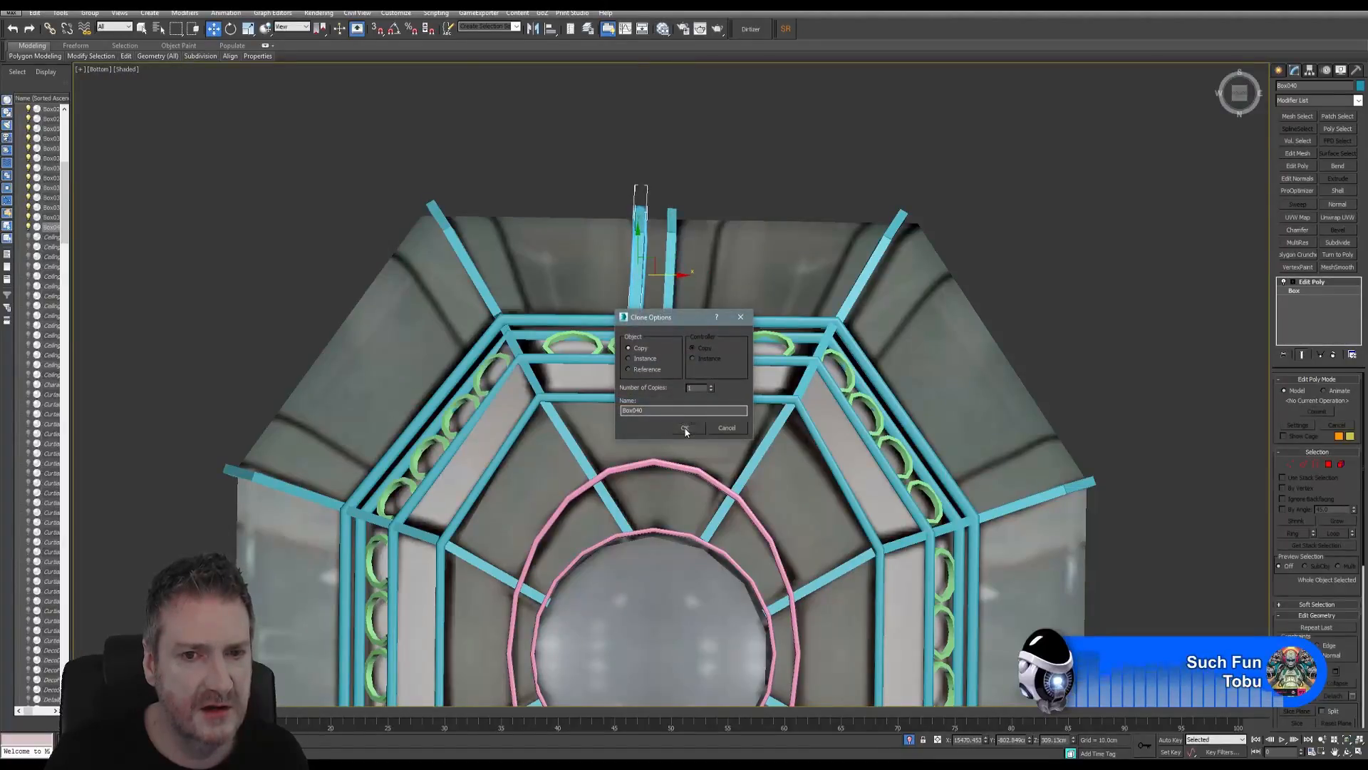
left_click(686, 431)
left_click(231, 30)
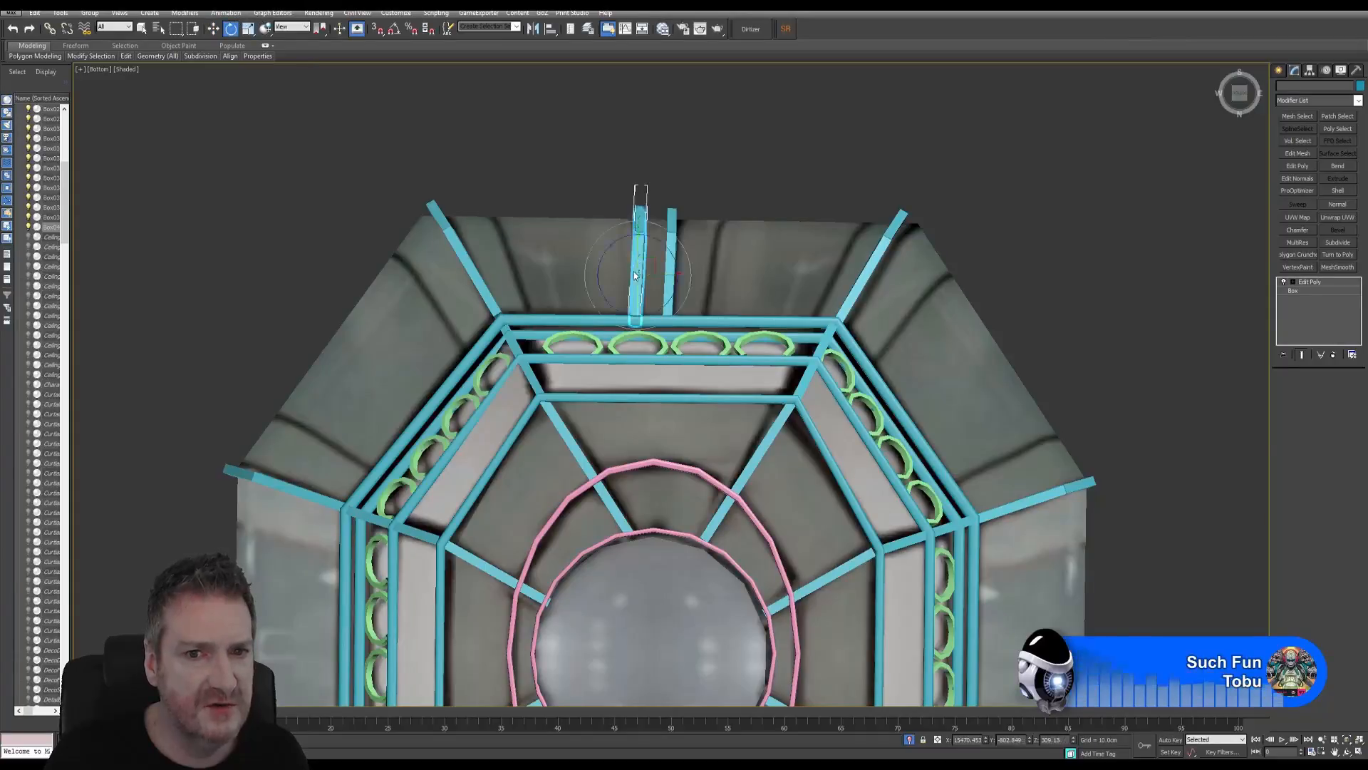
Step: Rotate the upper panel's central strut upright, clone it along X onto the right-hand seam, and deselect it
left_click(671, 231)
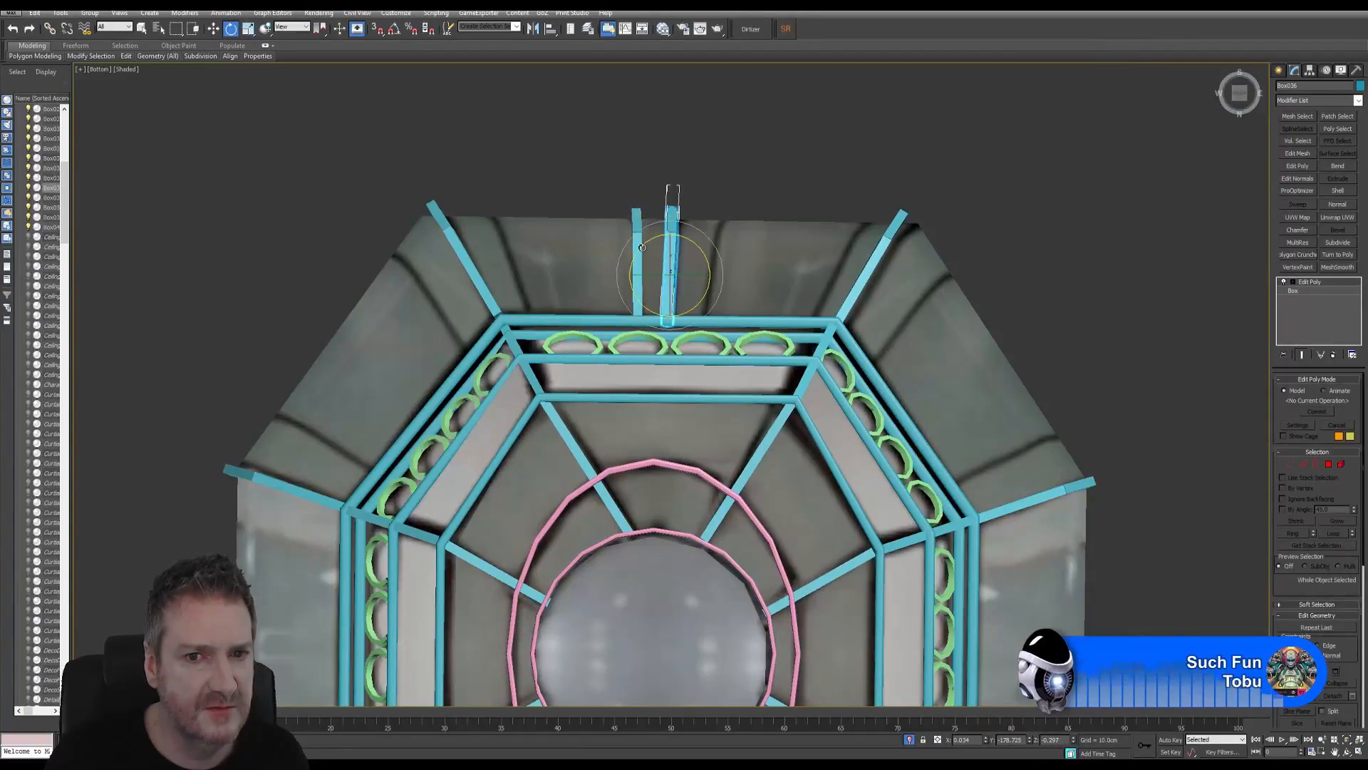
mouse_move(642, 247)
left_mouse_down()
mouse_move(673, 286)
mouse_move(734, 276)
left_mouse_up()
left_click(213, 29)
left_click(690, 426)
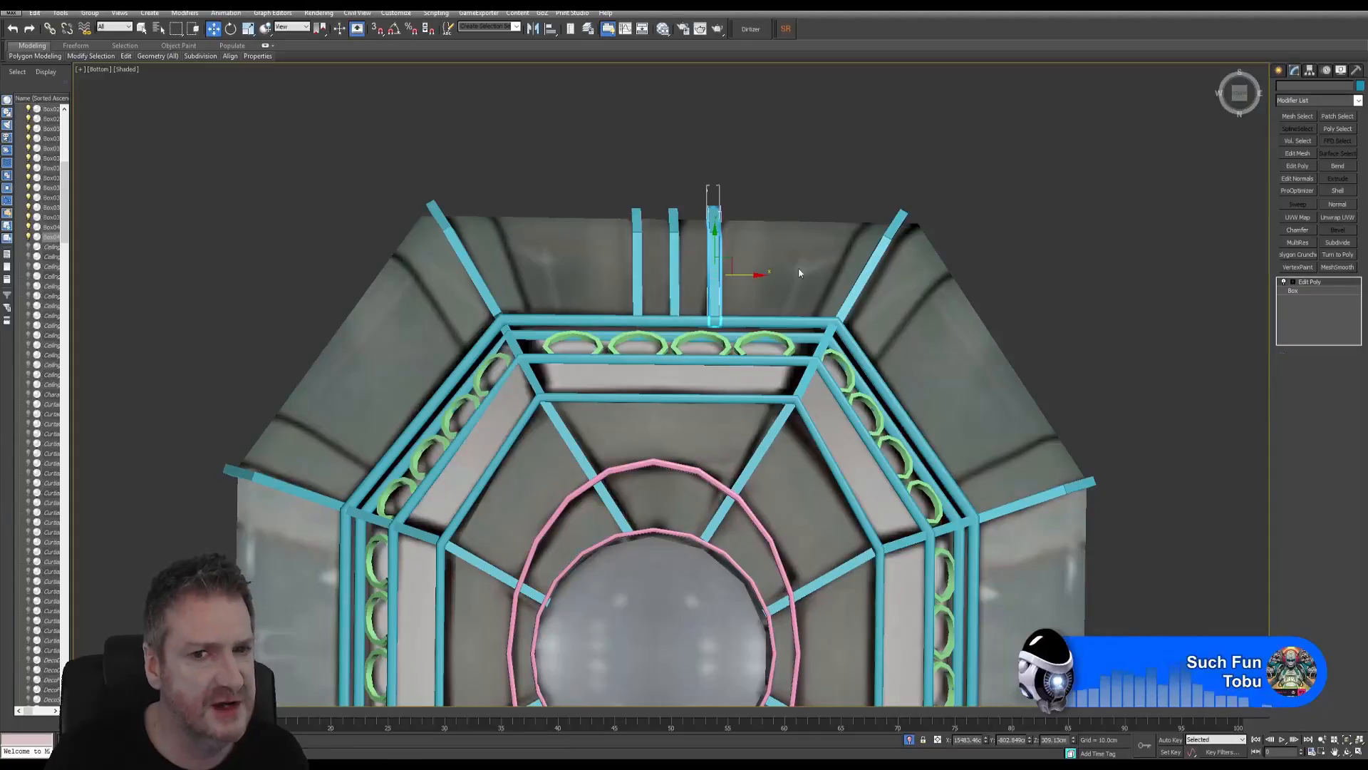
left_click(986, 213)
scroll(986, 212, "down", 5)
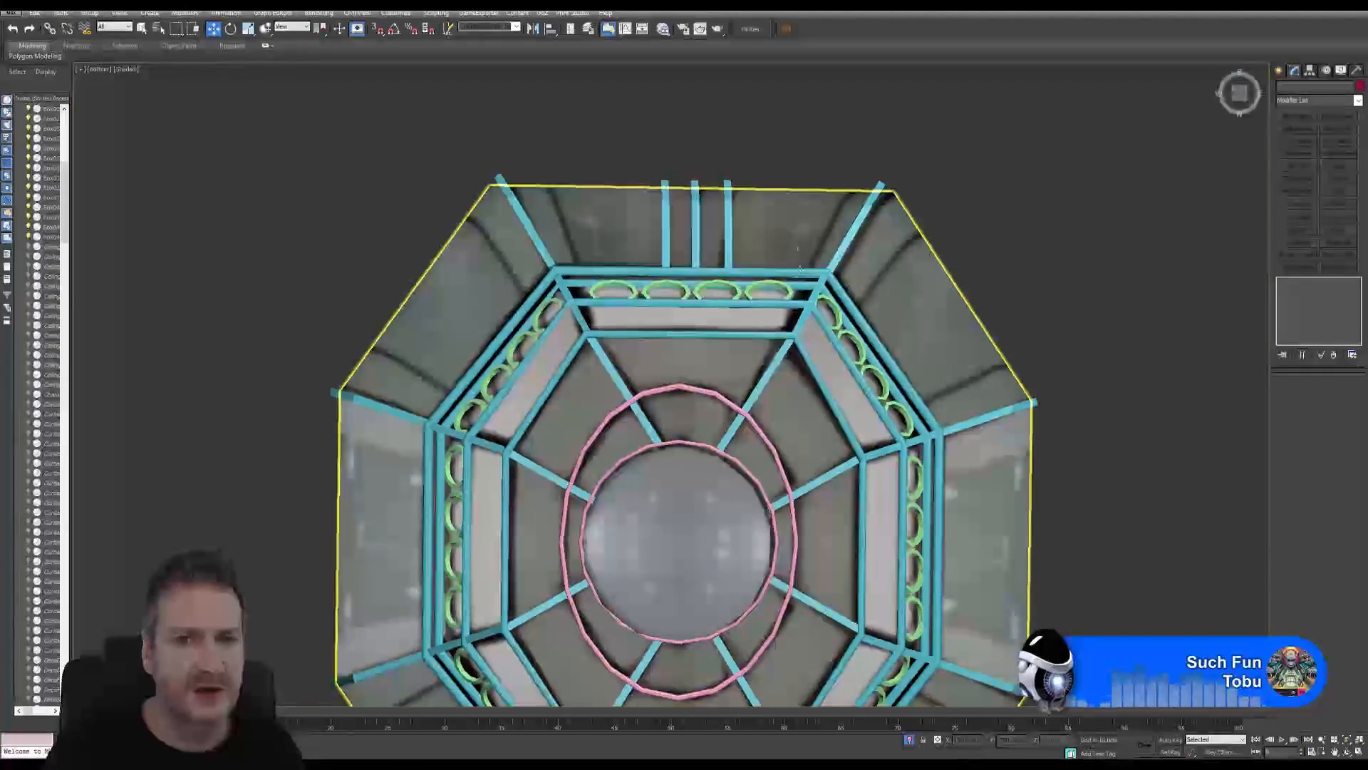
Step: Nudge the upper panel's two outer struts slightly inward along X toward the central strut, and deselect
scroll(802, 287, "down", 3)
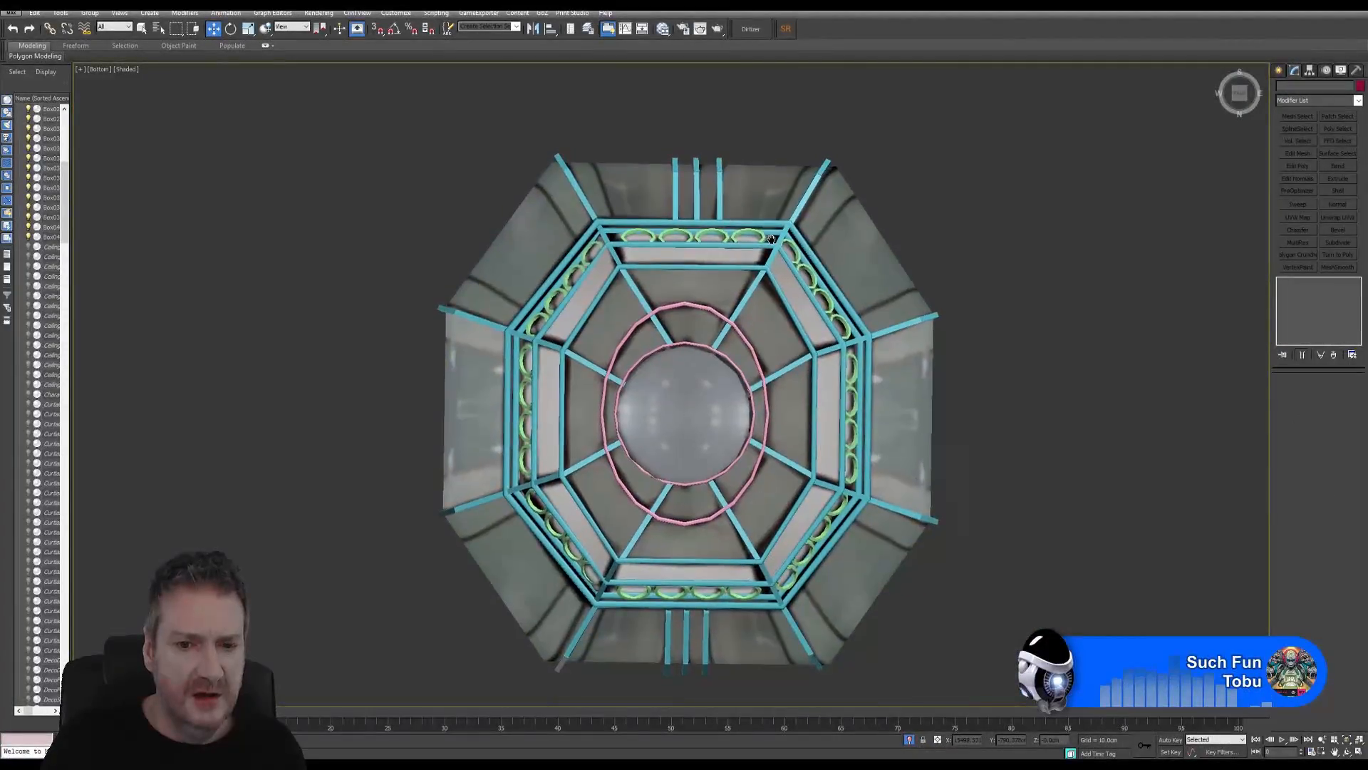
left_click(718, 170)
scroll(716, 178, "up", 4)
left_click(713, 195)
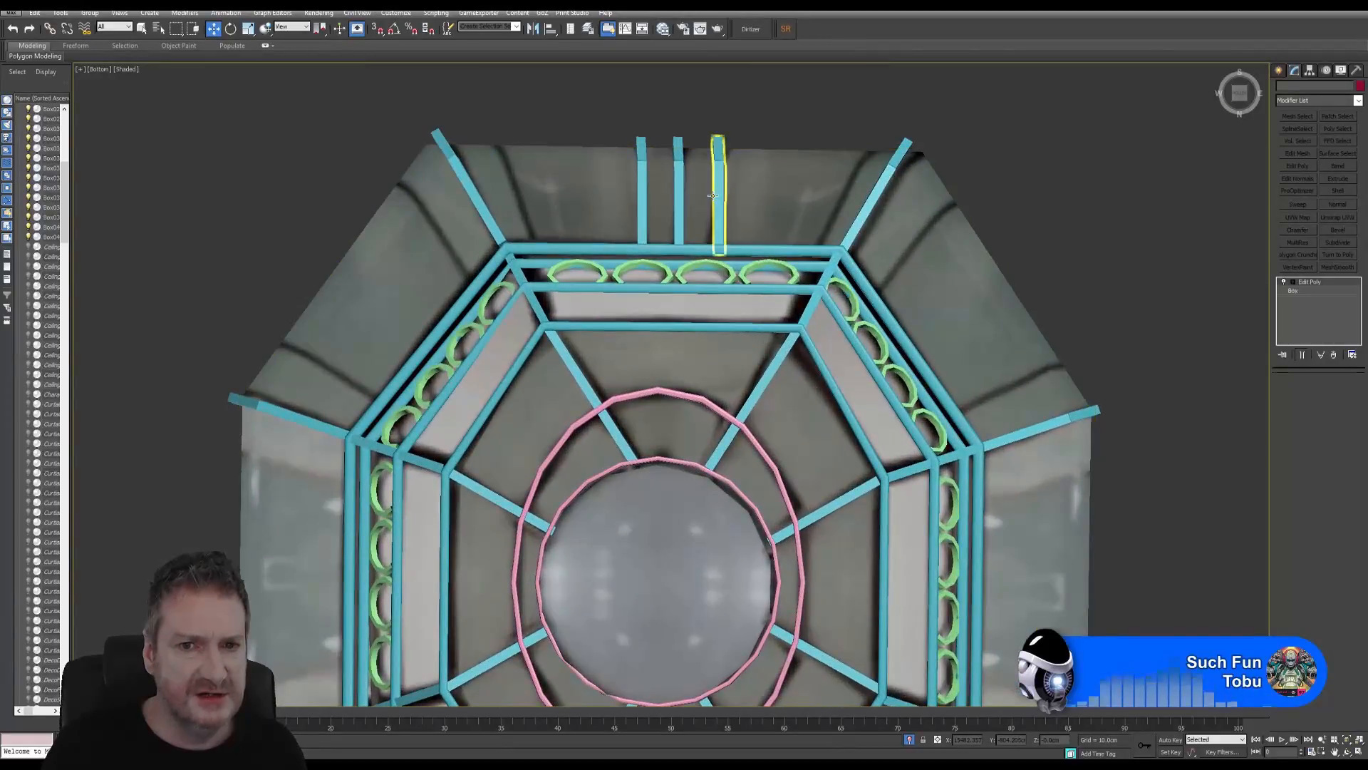
left_click(732, 202)
left_click_drag(752, 205, 750, 204)
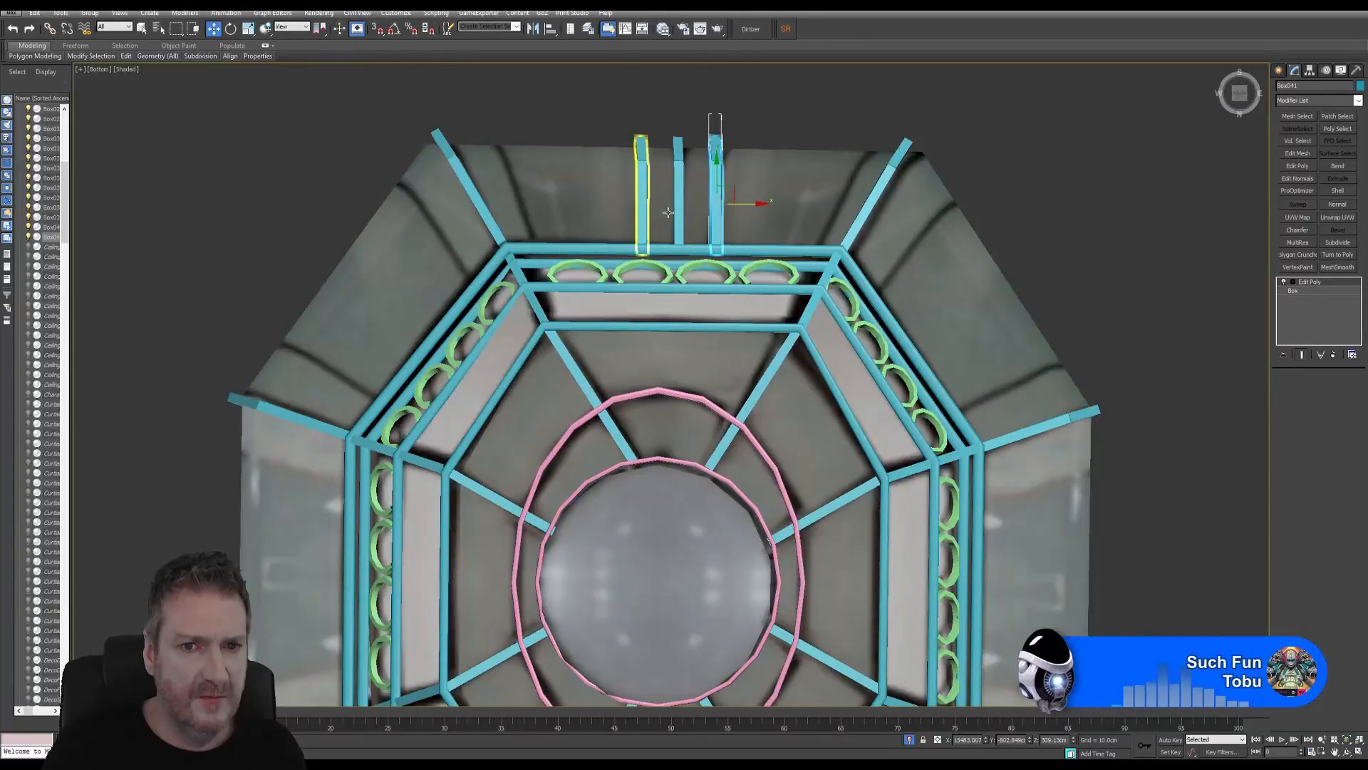
left_click(668, 213)
left_click_drag(673, 204, 676, 207)
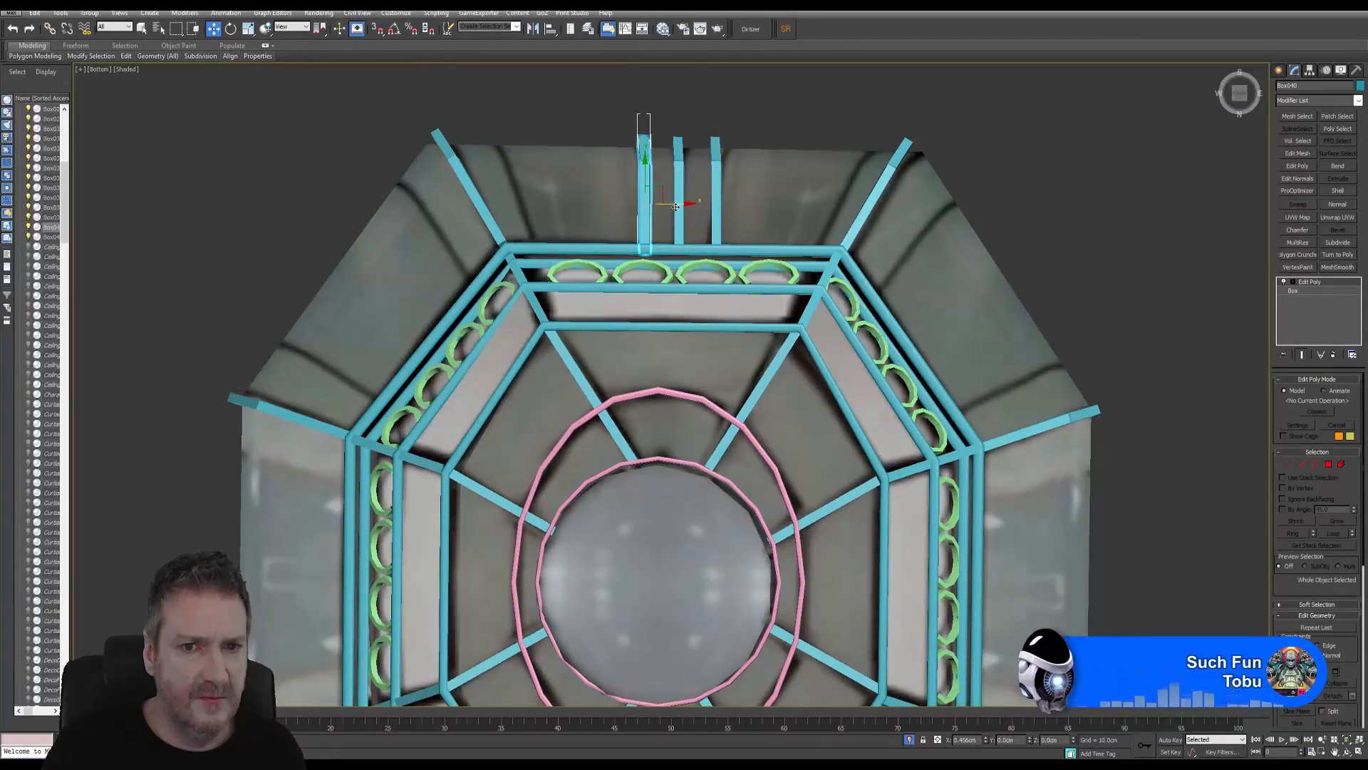
left_click(1045, 230)
middle_click_drag(977, 251, 925, 185)
scroll(925, 185, "down", 1)
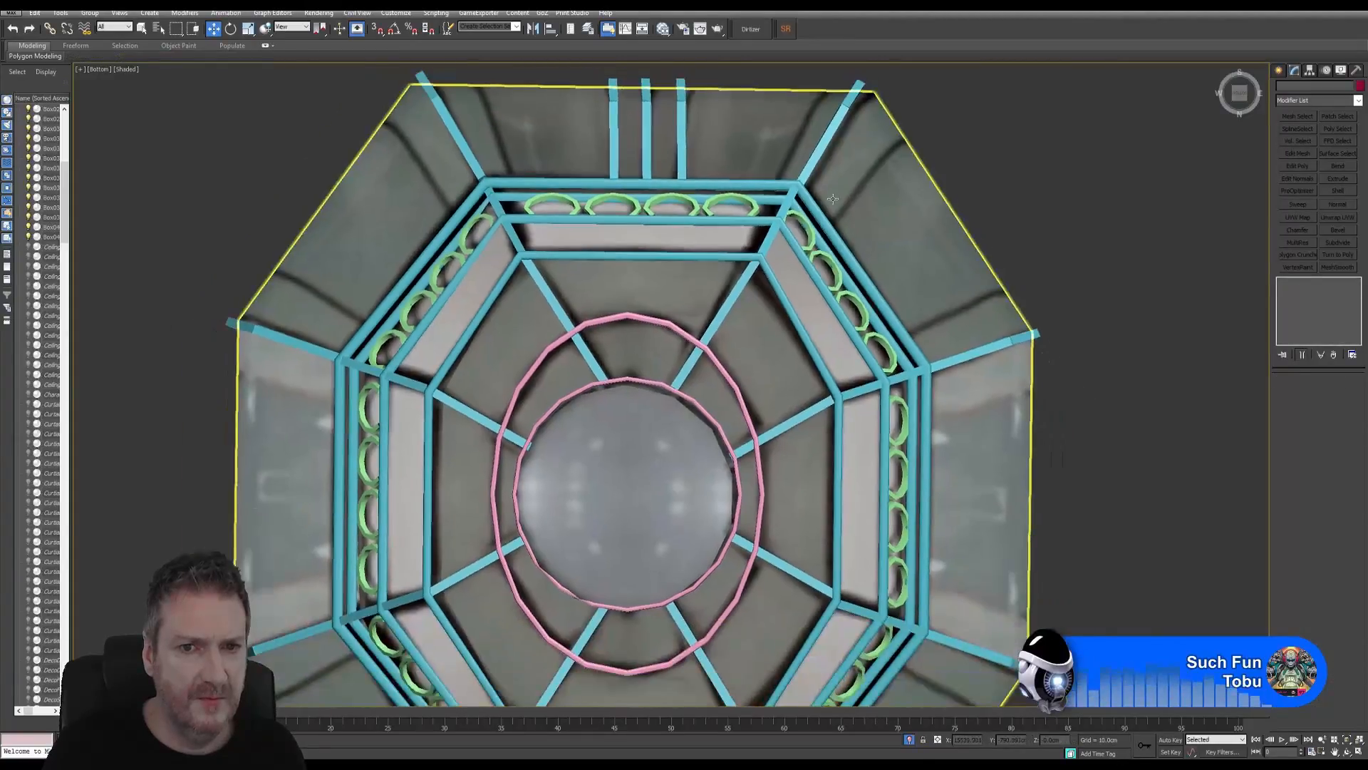
scroll(684, 160, "up", 1)
left_click(693, 147)
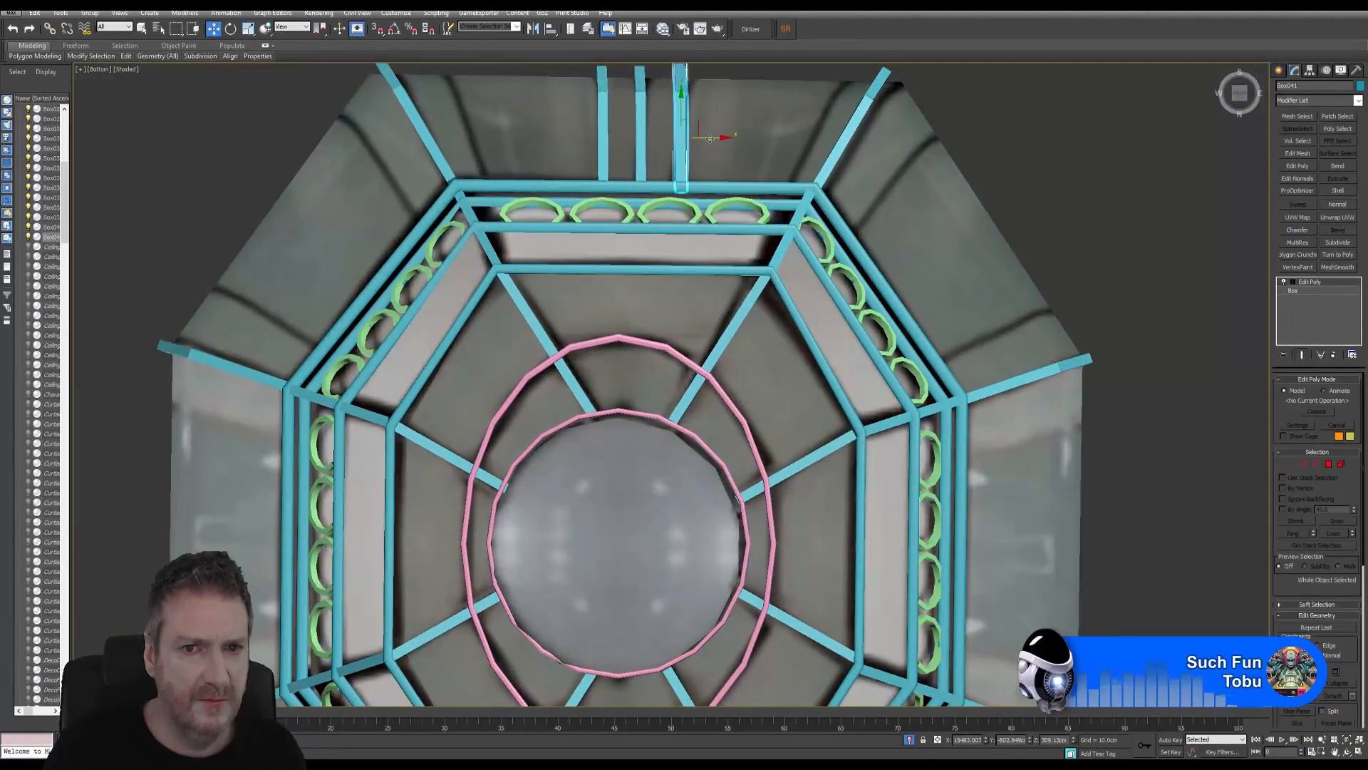
left_click(1050, 186)
scroll(981, 447, "down", 4)
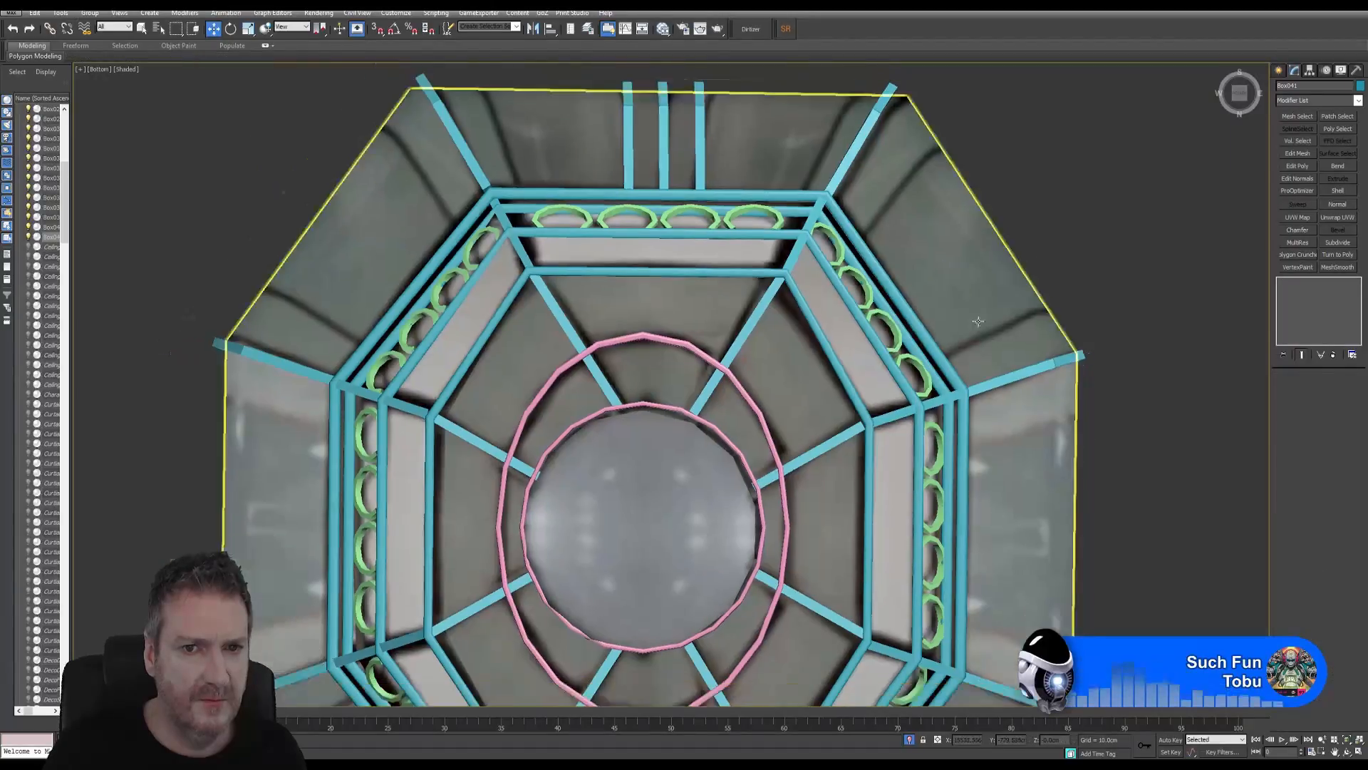
middle_click_drag(981, 447, 861, 374)
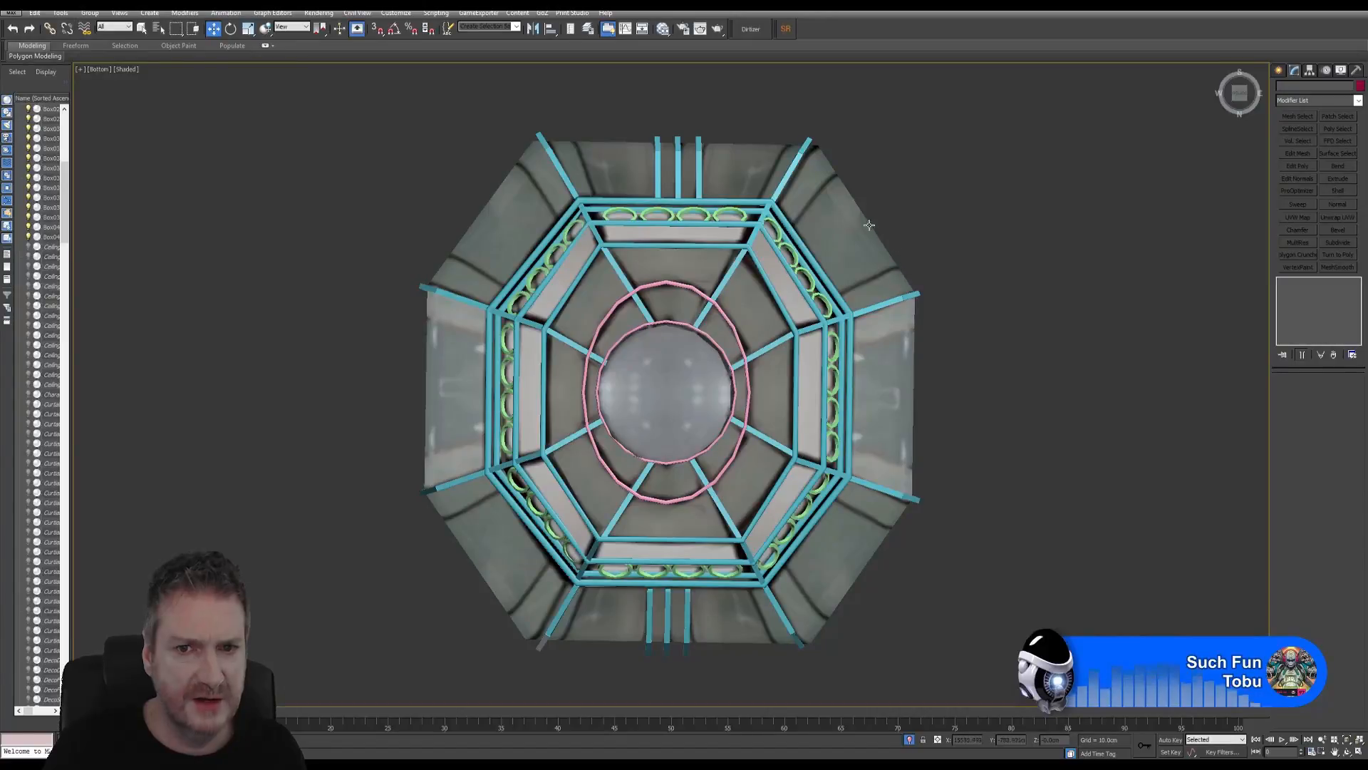
Step: Clone the strut at the shade's upper-right corner along X as a Copy over the adjacent upper-right panel
middle_click_drag(905, 277, 784, 284)
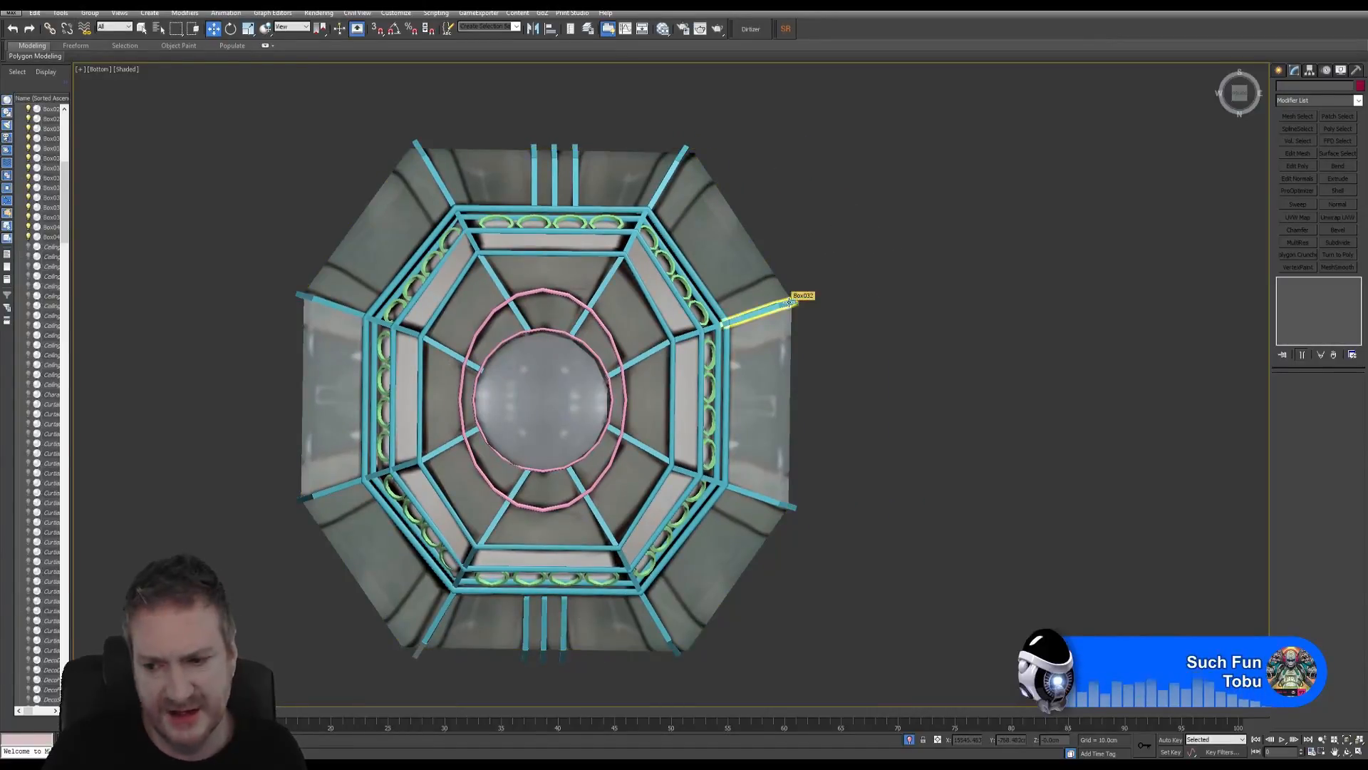
scroll(772, 235, "up", 3)
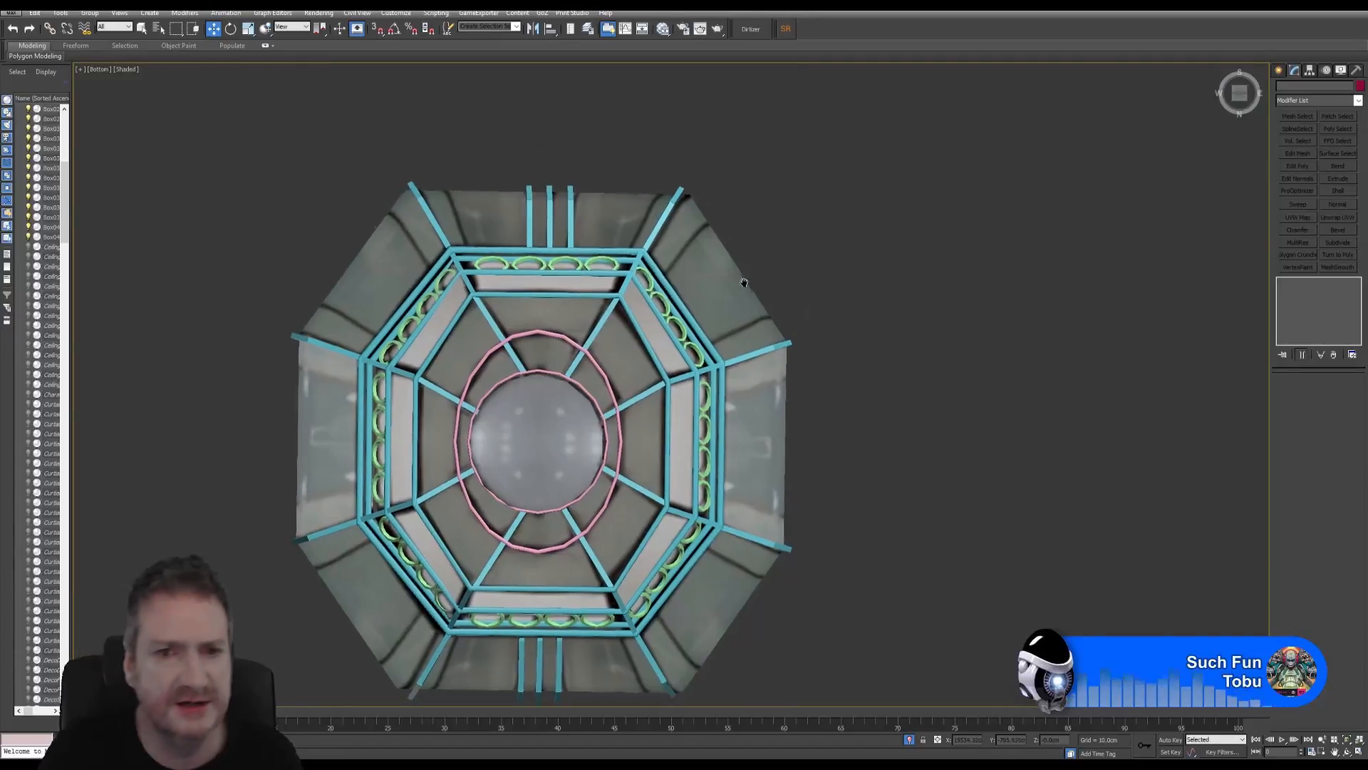
middle_click_drag(676, 191, 683, 200)
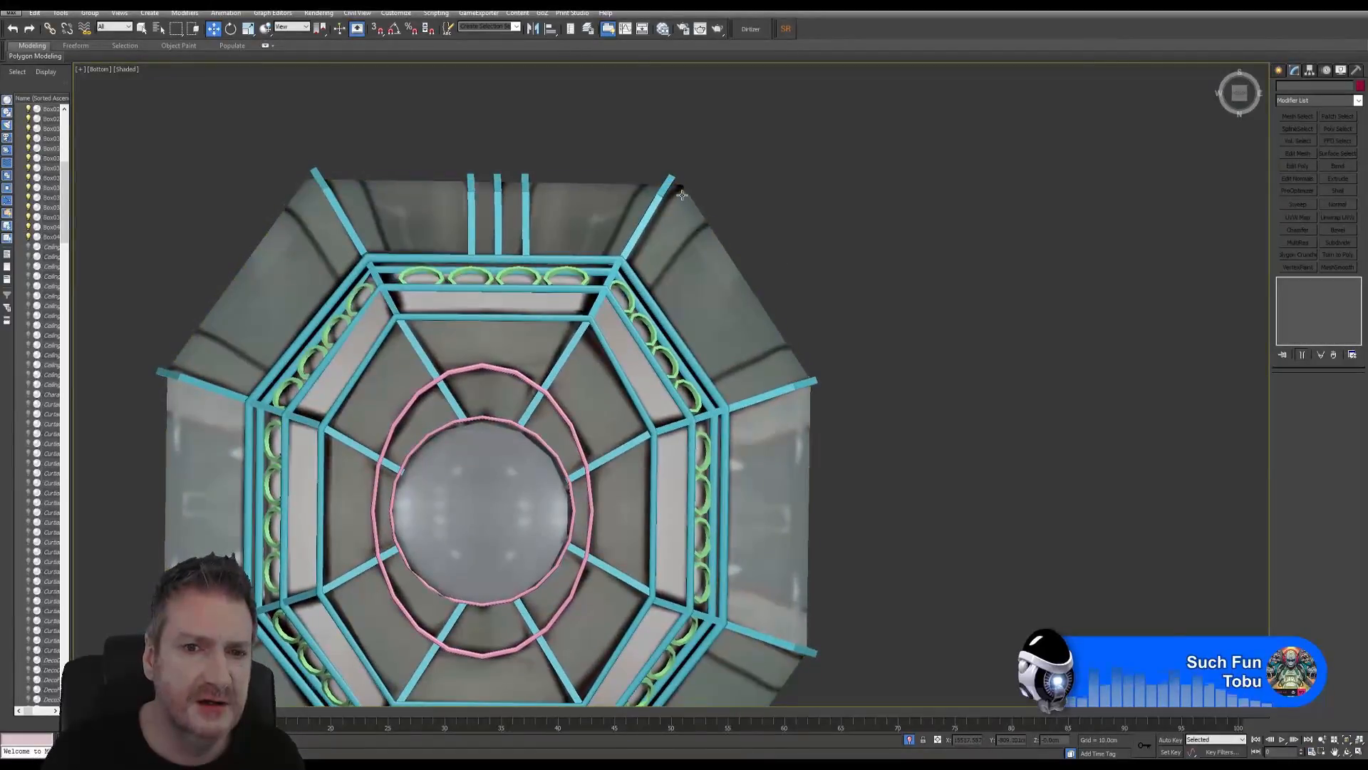
left_click(650, 211)
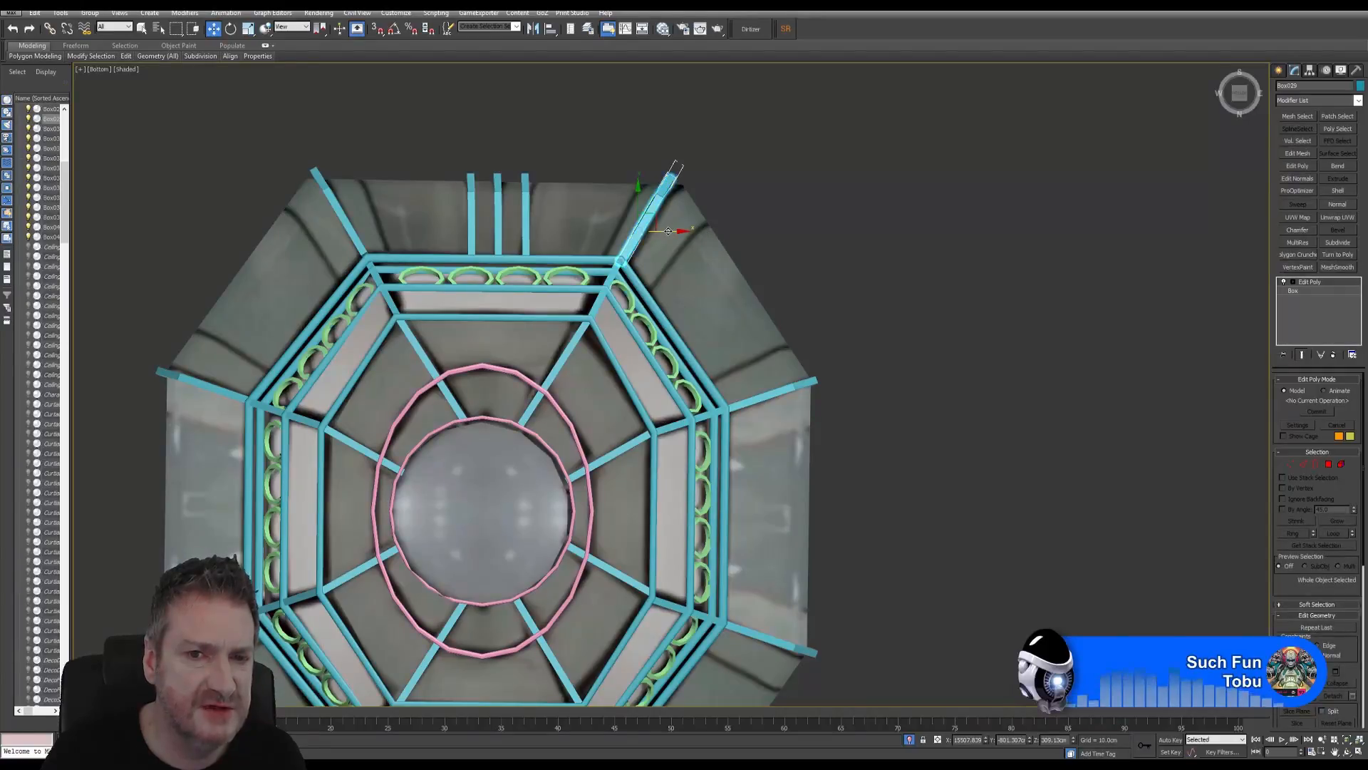
left_click_drag(668, 231, 715, 231, "shift")
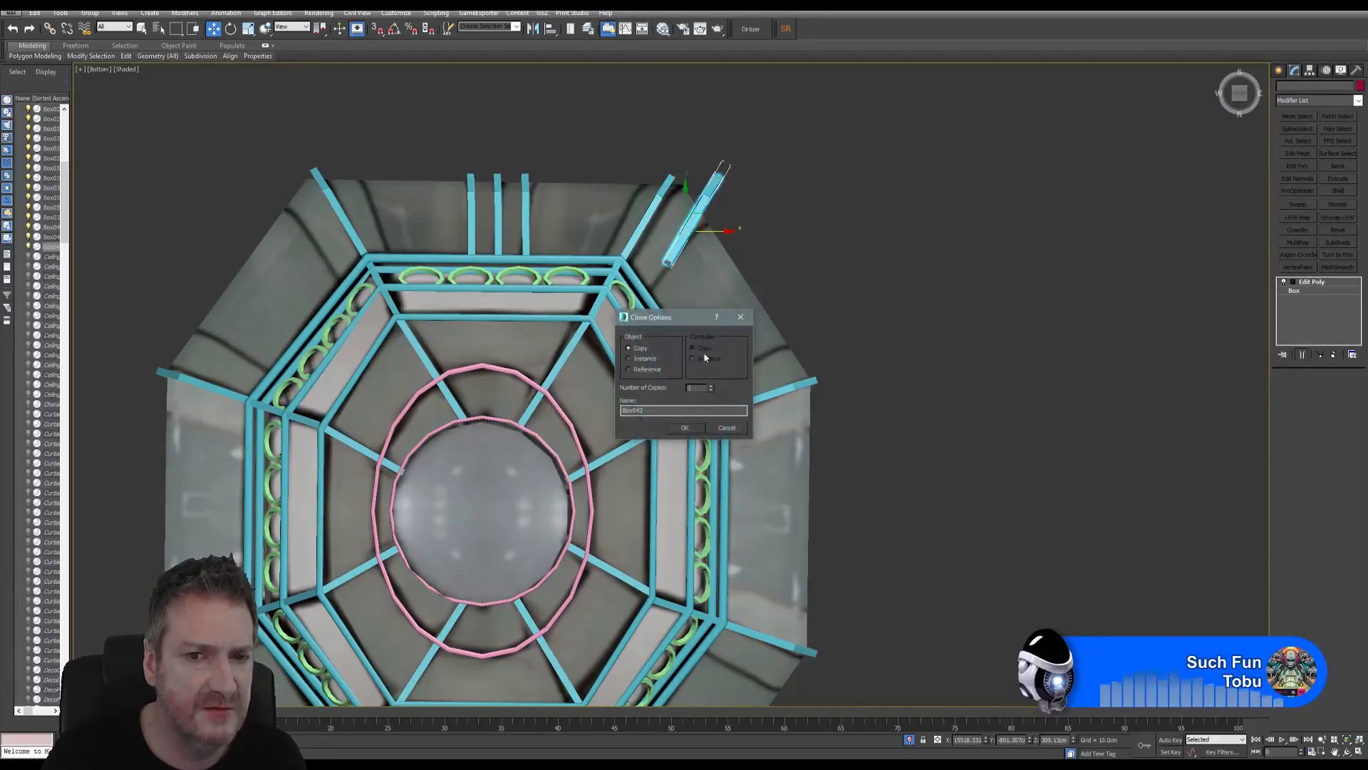
left_click(686, 426)
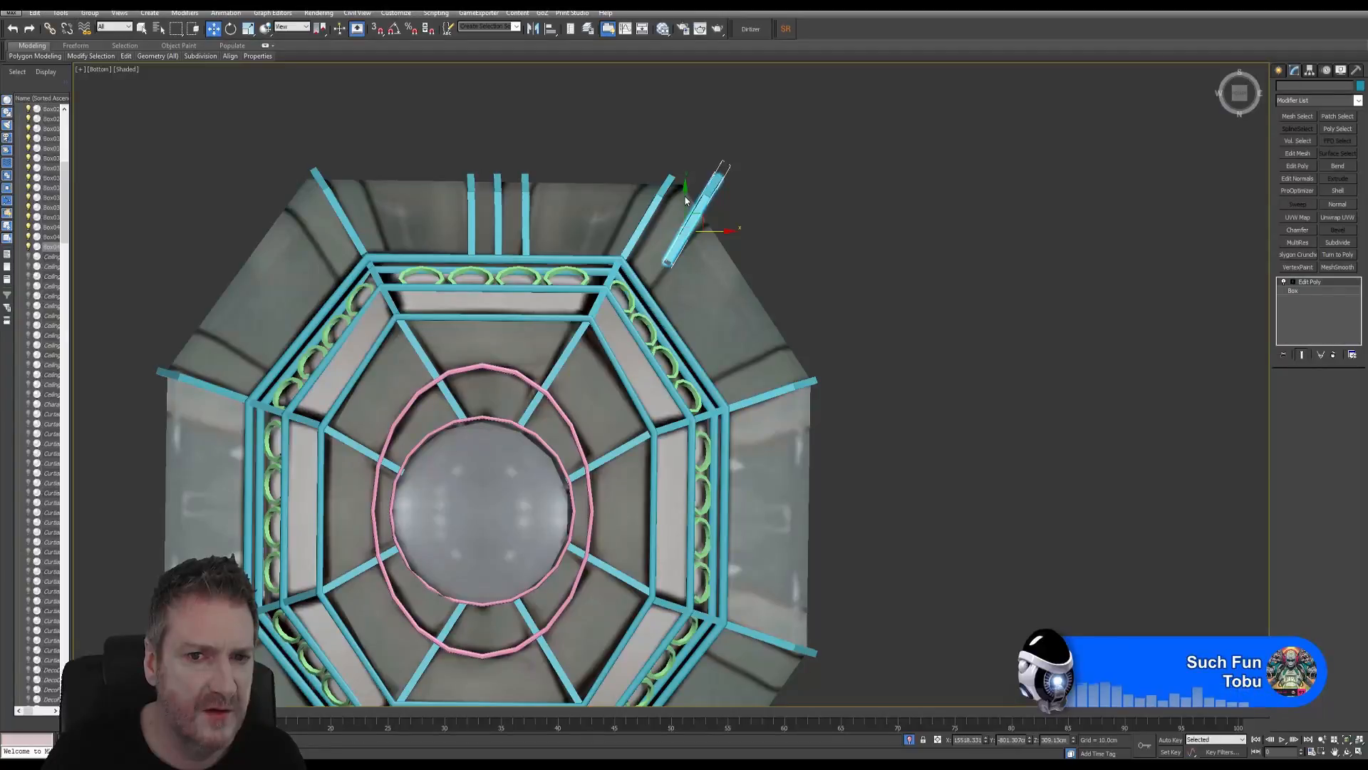
Step: Move the copied strut onto the upper-right panel's dark seam, rotate it to follow the seam, and deselect it
mouse_move(686, 200)
left_mouse_down()
mouse_move(686, 240)
mouse_move(717, 272)
mouse_move(707, 250)
left_mouse_up()
key("e")
key("w")
scroll(662, 272, "up", 2)
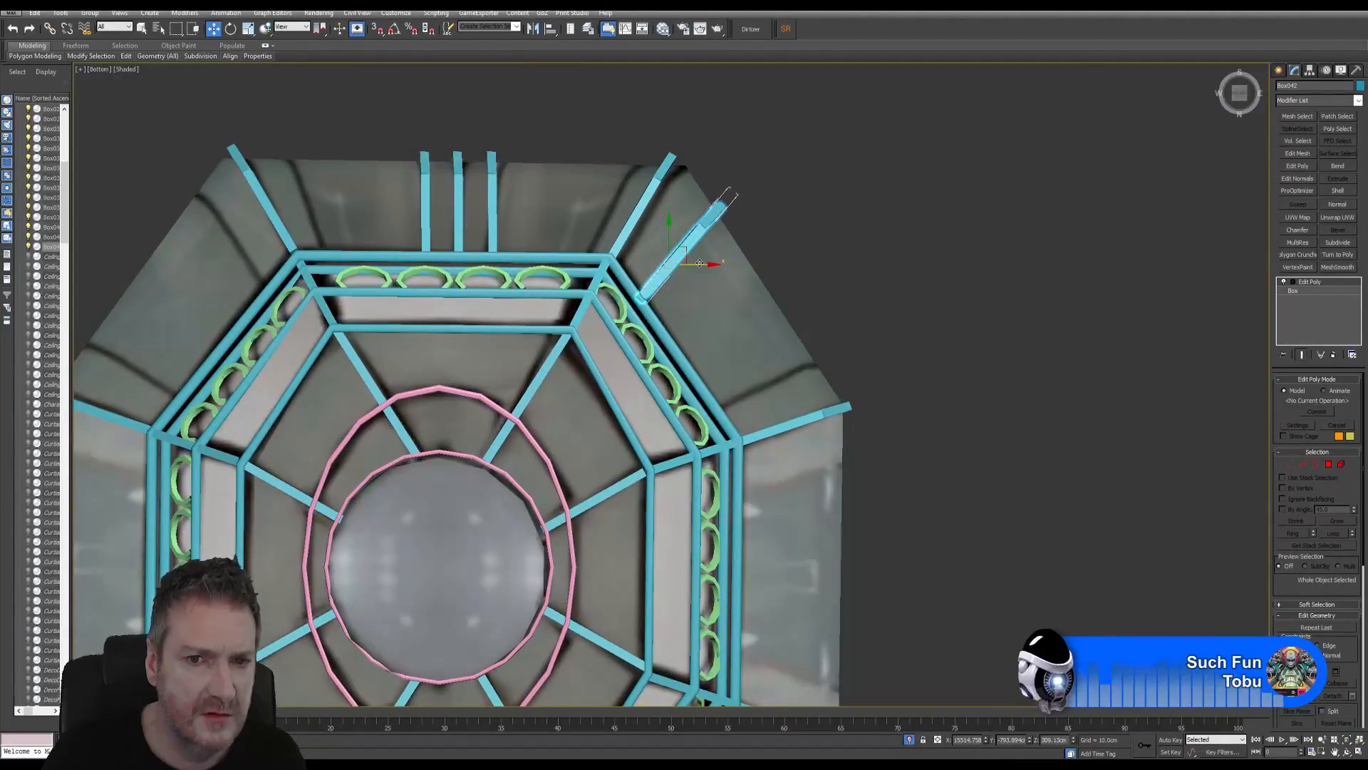
mouse_move(701, 270)
left_mouse_down()
mouse_move(711, 265)
mouse_move(700, 271)
left_mouse_up()
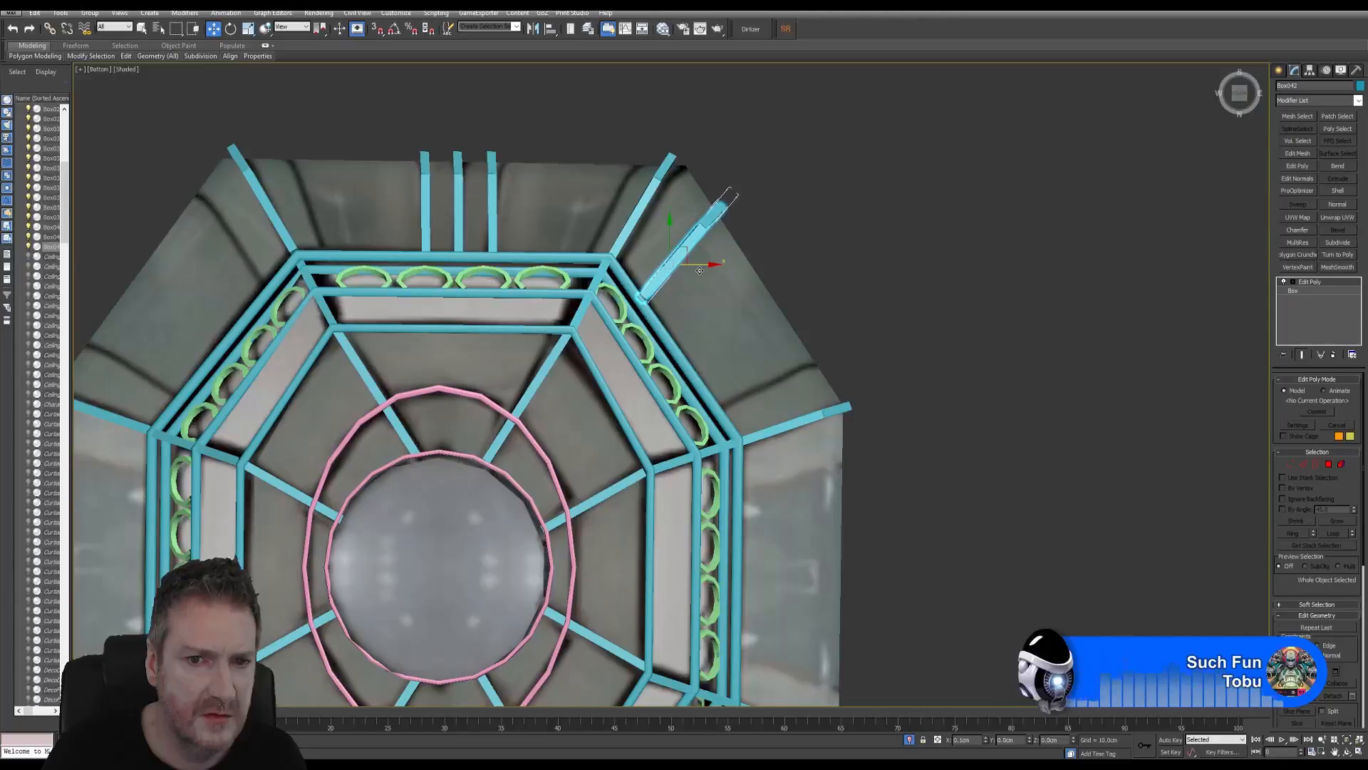
scroll(819, 285, "down", 2)
left_click(878, 265)
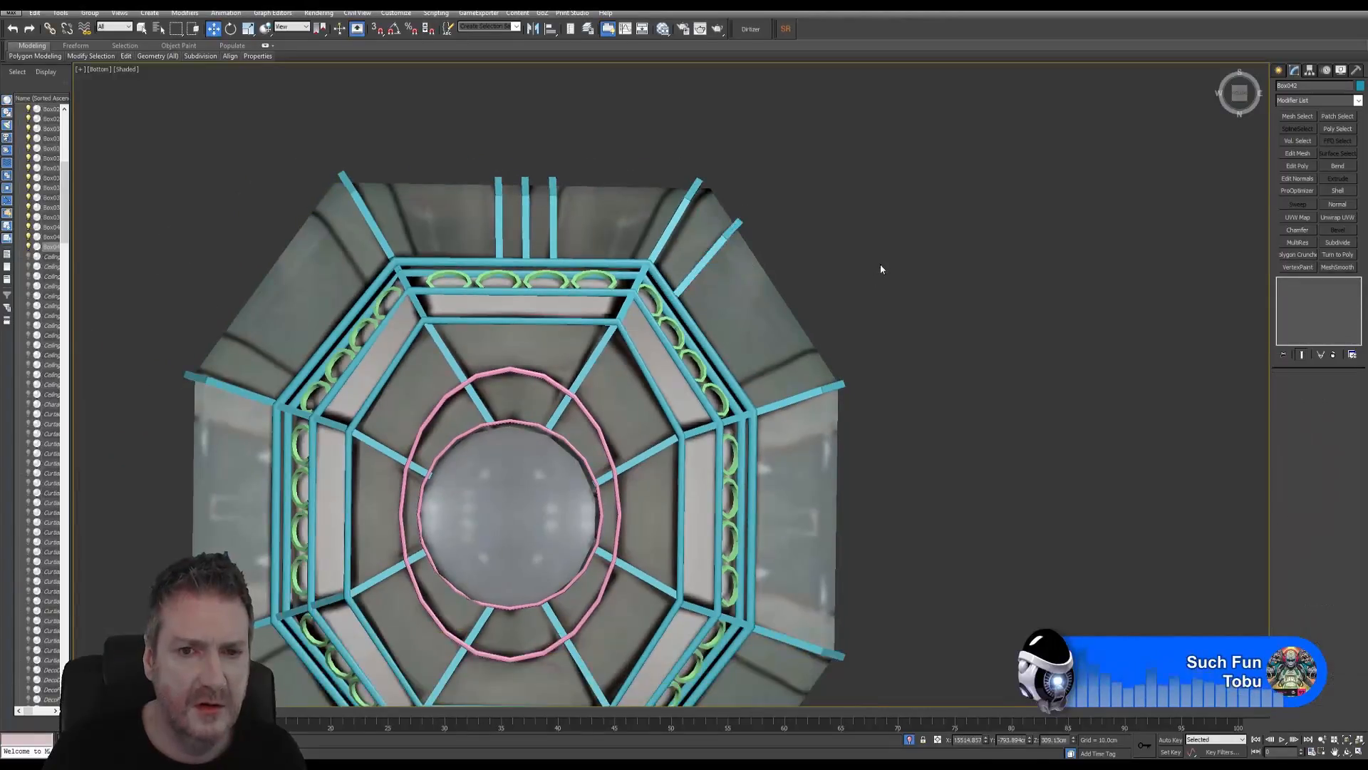
Step: Clone the upper-right panel's seam strut along X as a Copy to the upper-left side of the shade
left_click(722, 248)
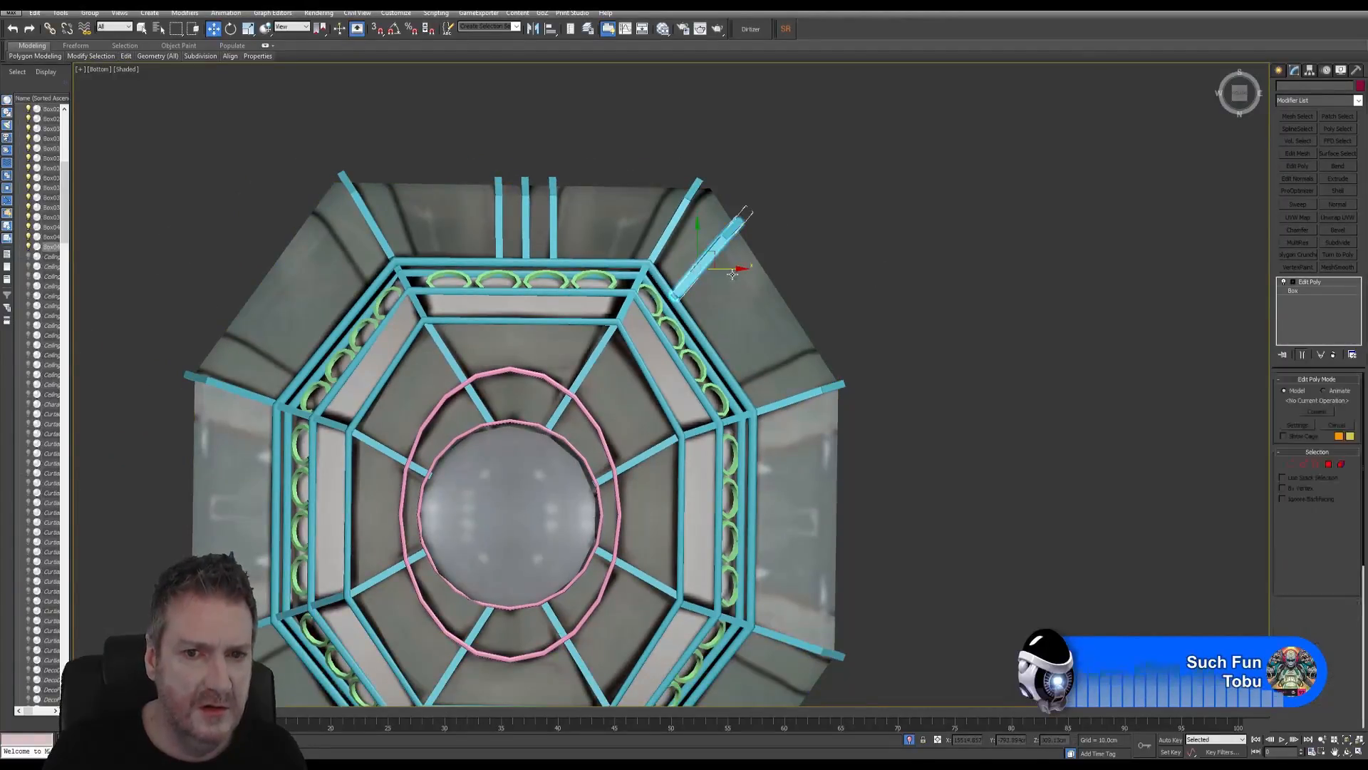
left_click_drag(713, 267, 385, 267, "shift")
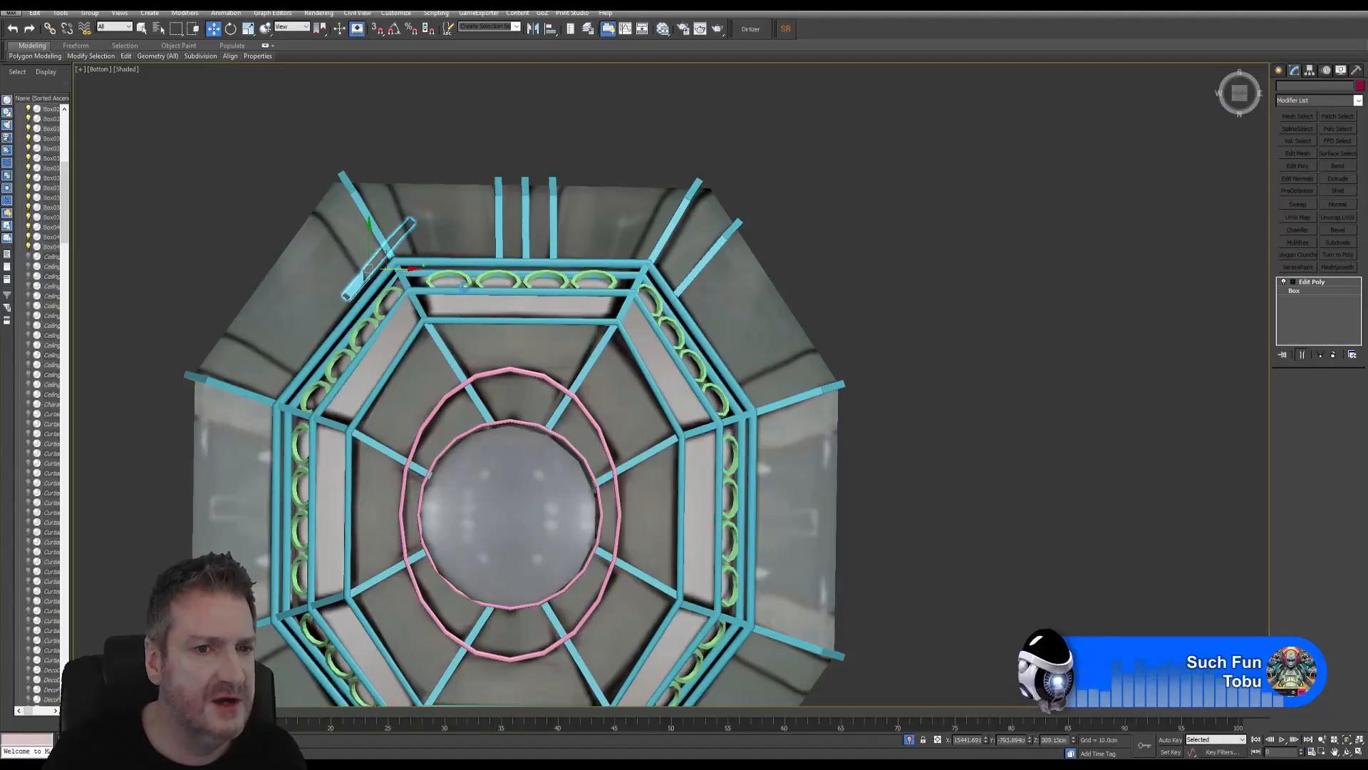
left_click(685, 428)
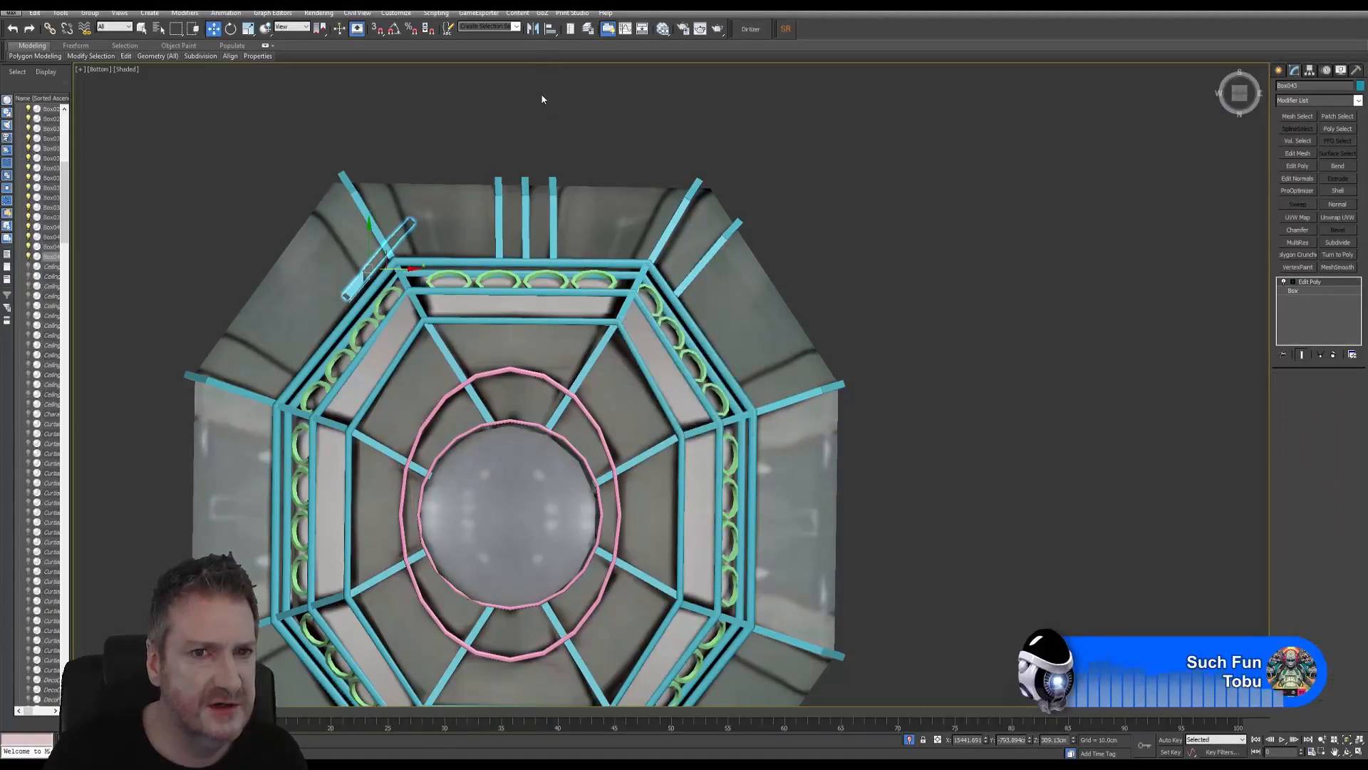
Step: Mirror the copied strut on the Y axis with No Clone and move it onto the upper-left panel's dark seam
left_click(533, 30)
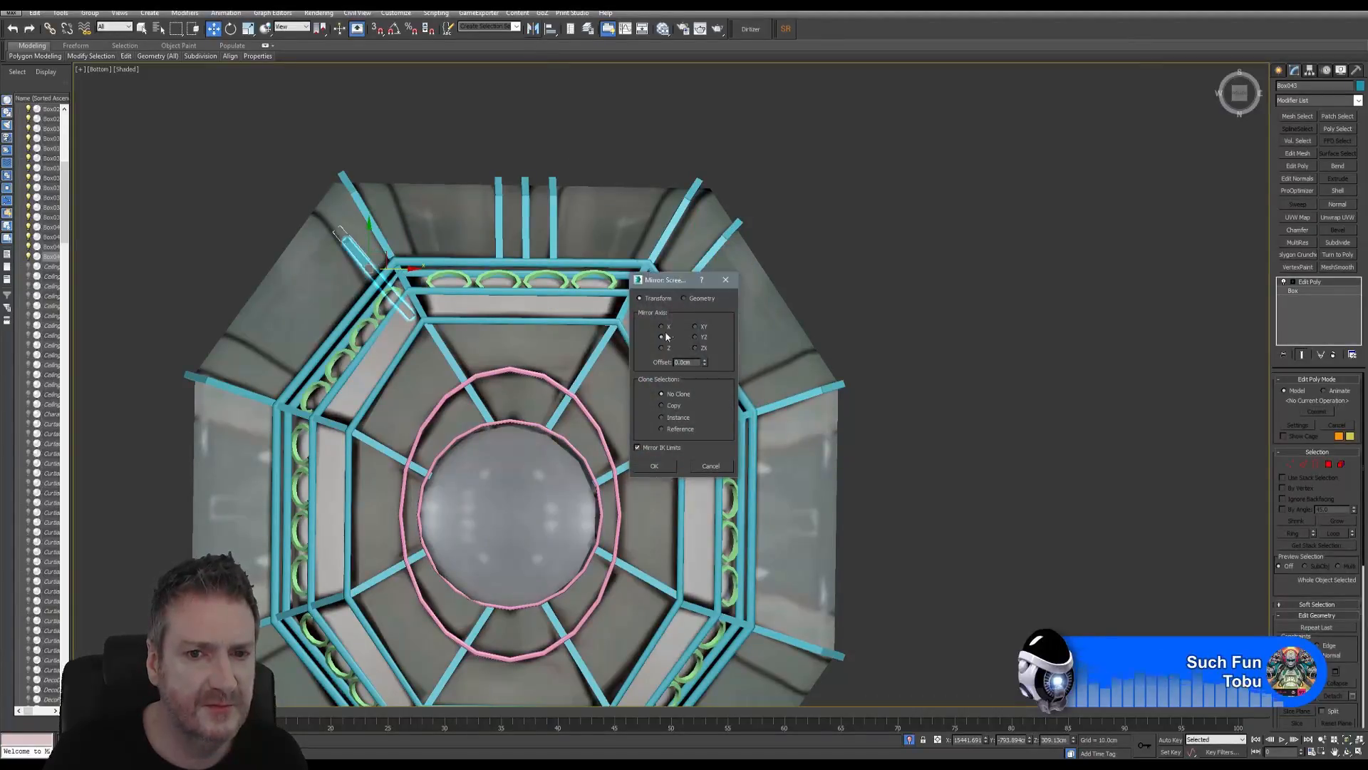
left_click(662, 327)
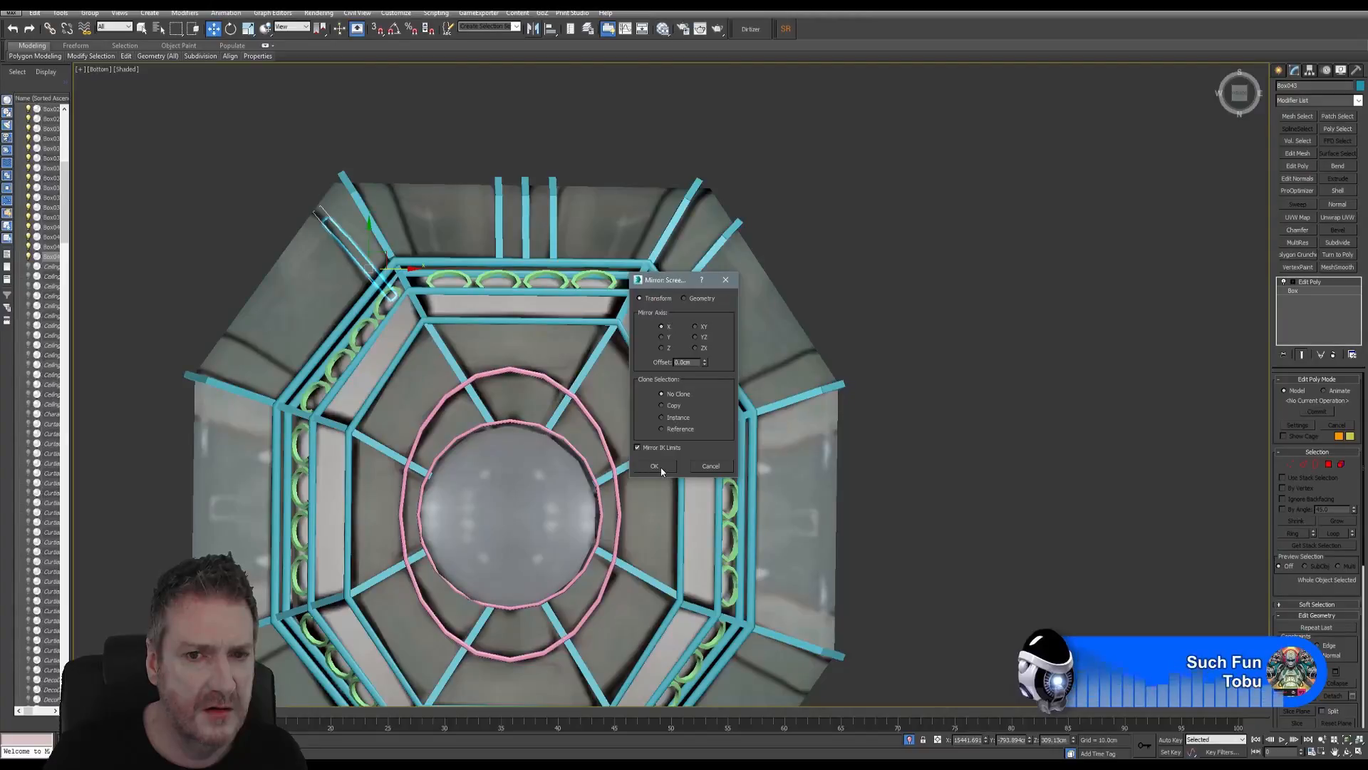
left_click(666, 338)
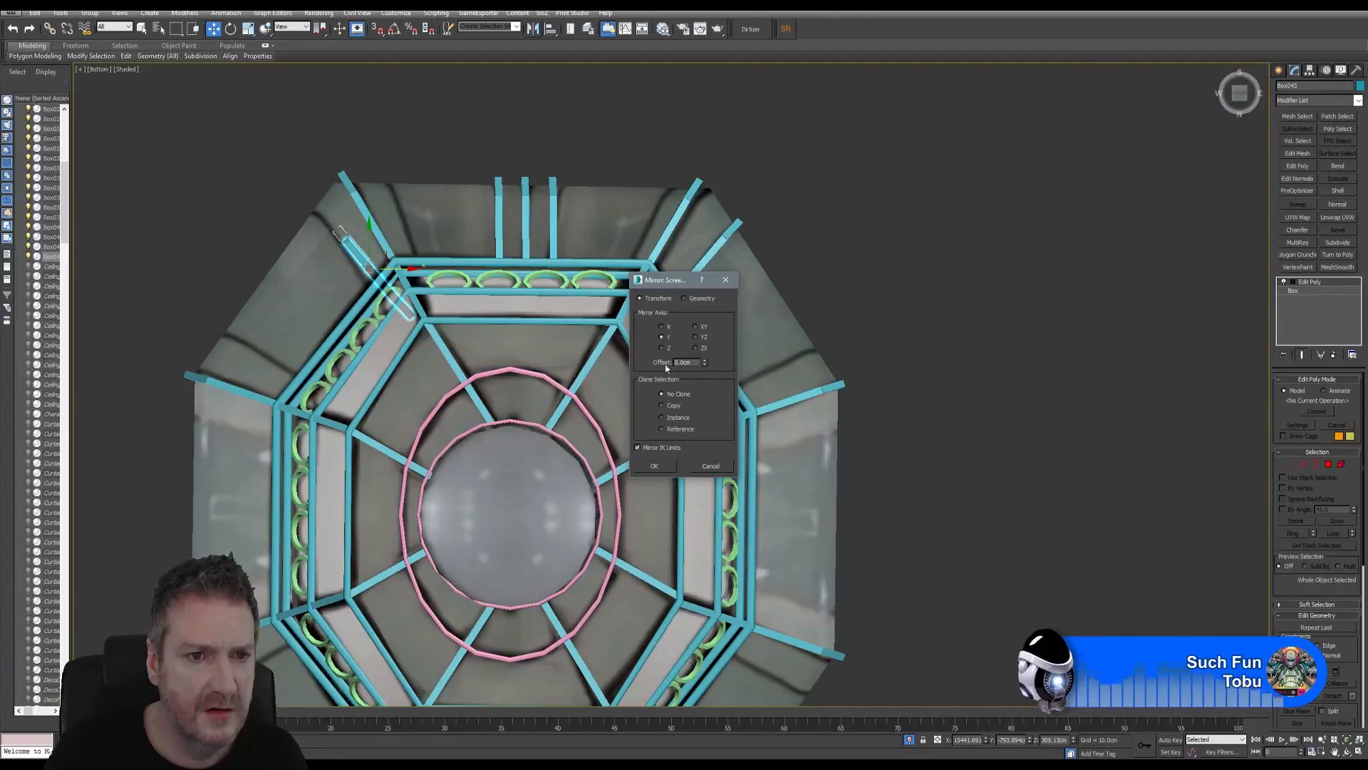
left_click(664, 467)
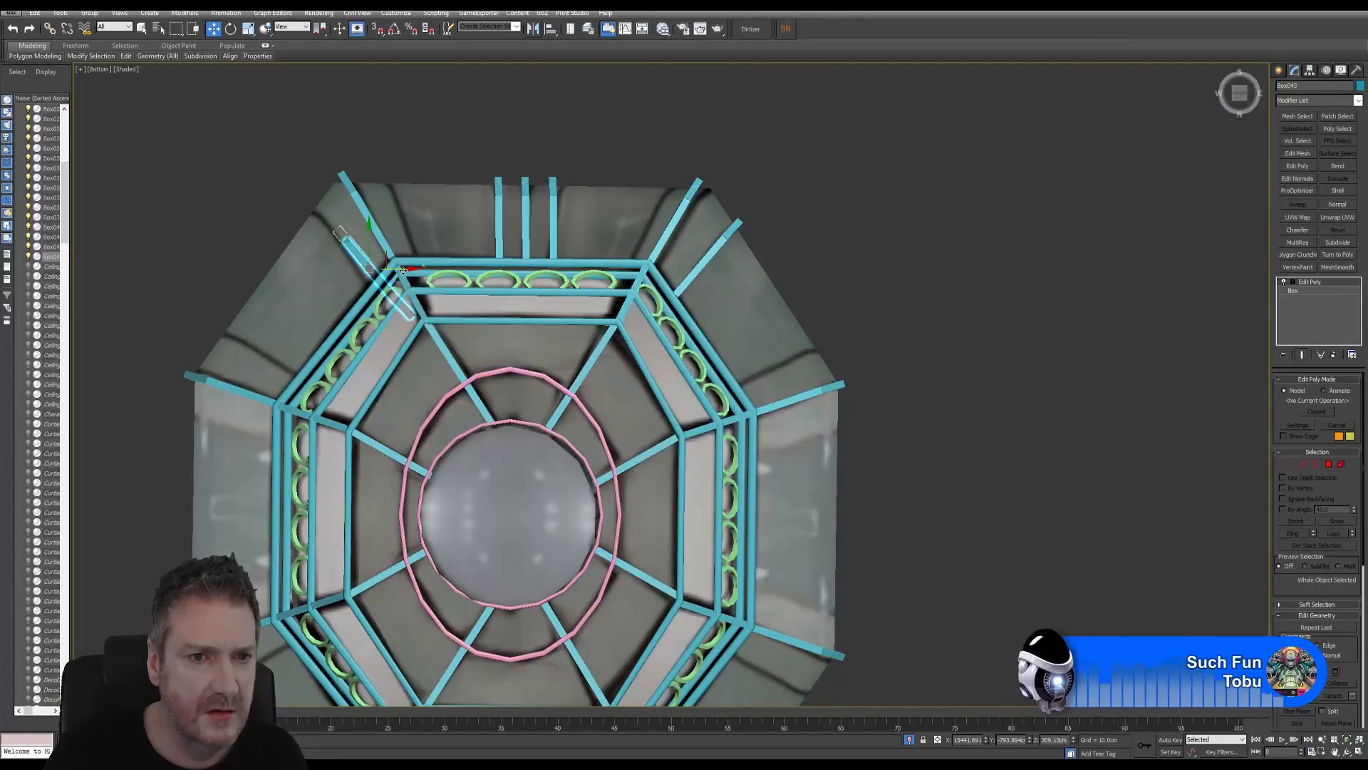
left_click_drag(403, 270, 369, 240)
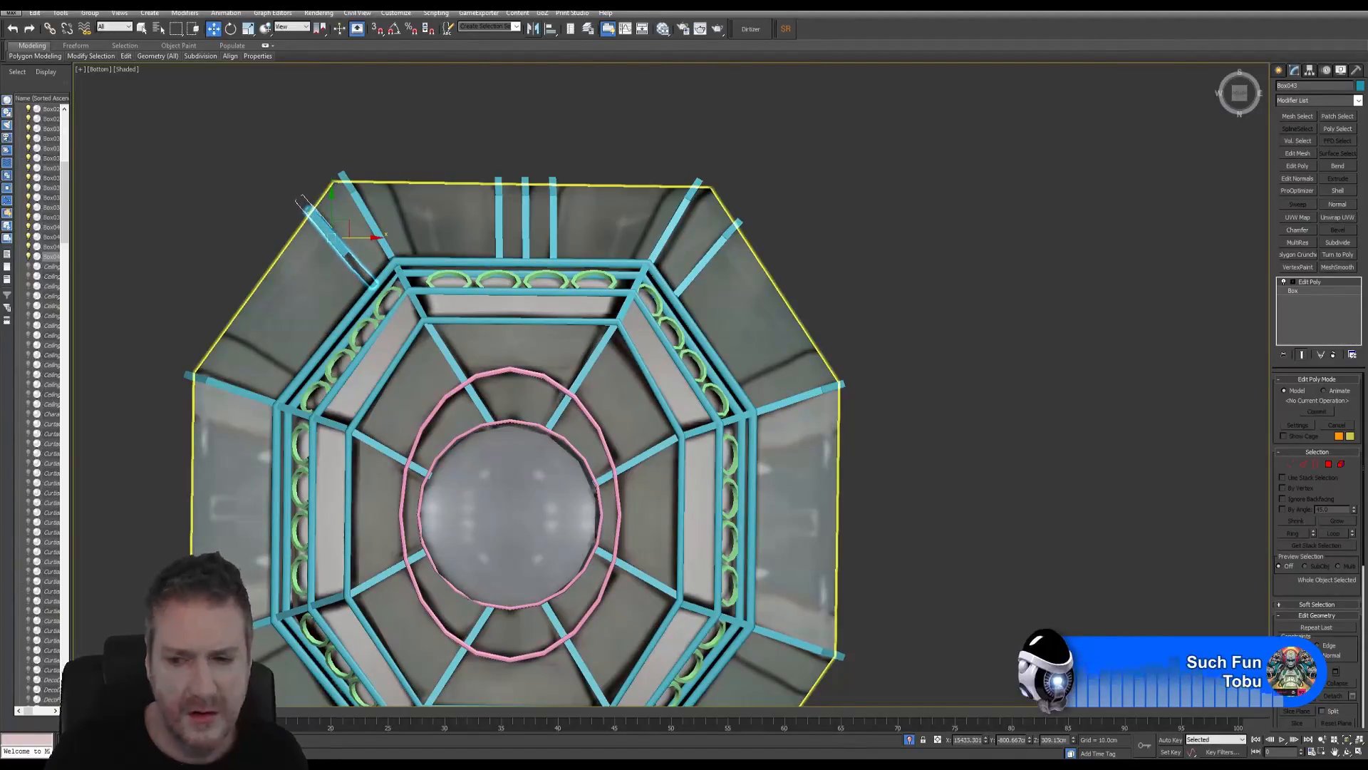
Step: Check the upper-left seam strut in perspective, try mirroring it on X and Y, cancel, and delete the strut
key("alt+w")
middle_click_drag(417, 488, 589, 361, "alt")
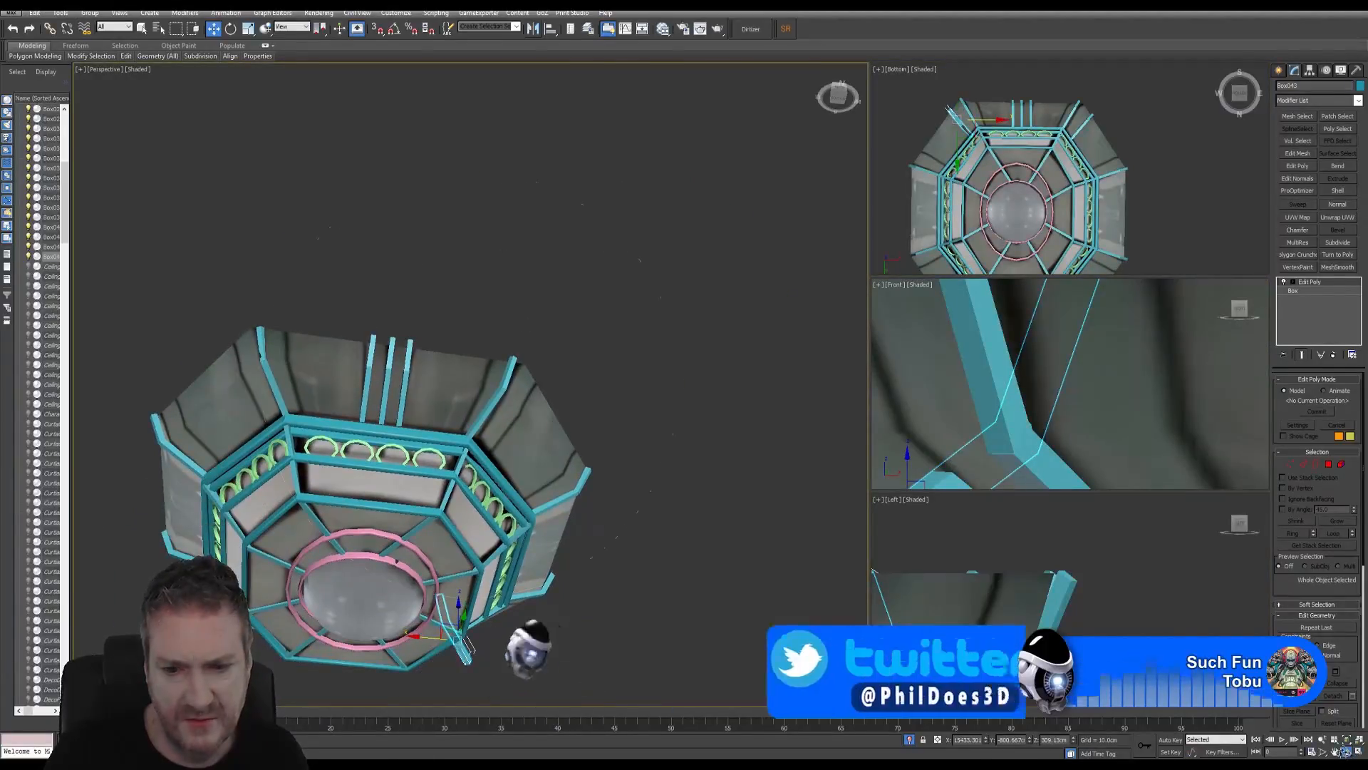
left_click(1346, 751)
left_click_drag(521, 388, 392, 468)
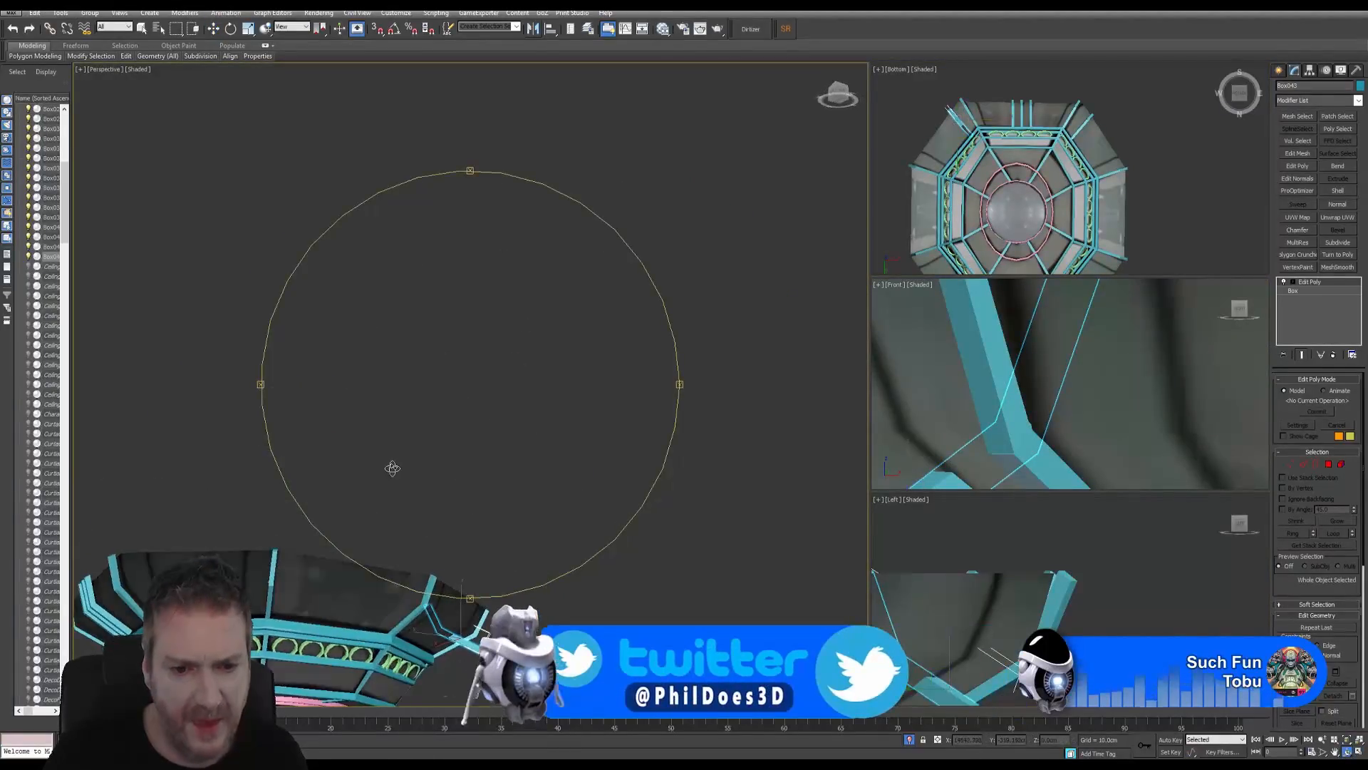
left_click(533, 29)
left_click(661, 326)
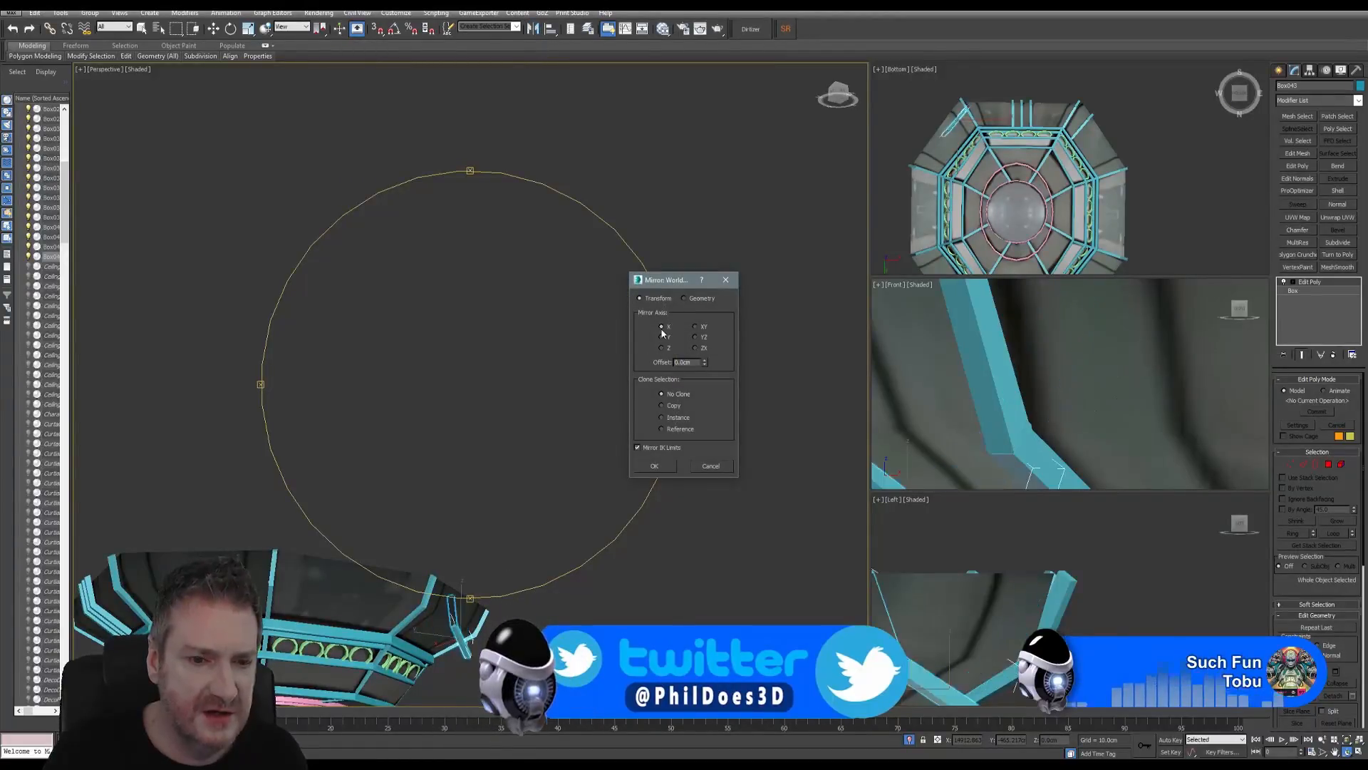
left_click(661, 337)
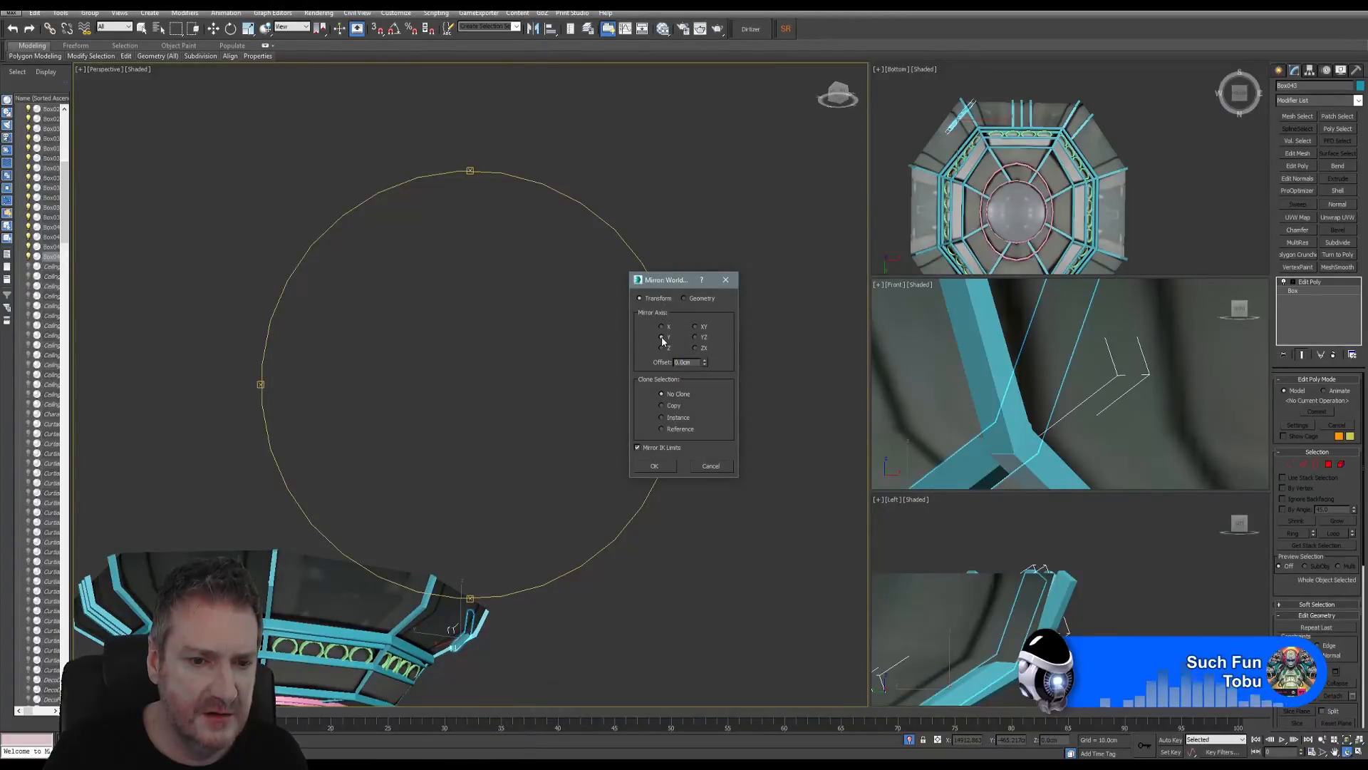
left_click(706, 469)
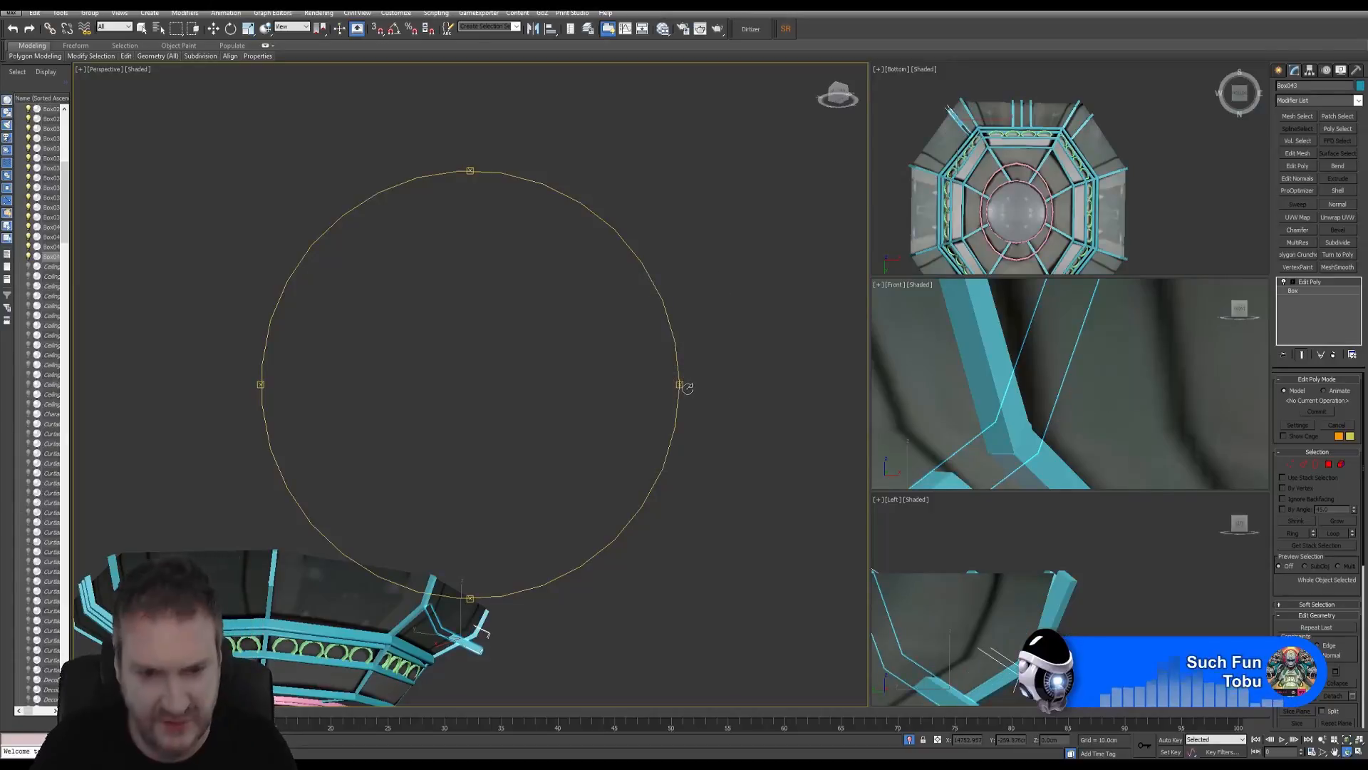
left_click(687, 387)
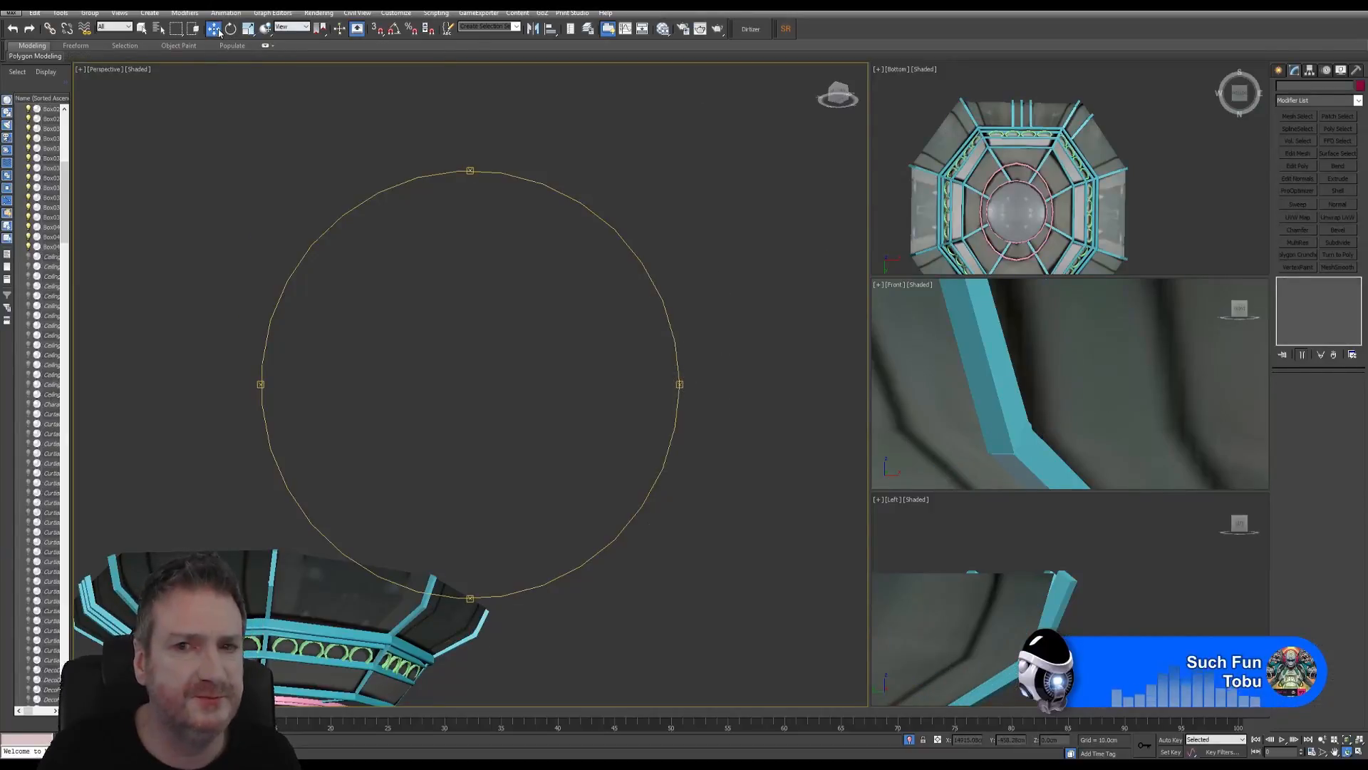
Step: Clone the upper-right panel's seam strut along X as a Copy onto the upper-left panel of the shade
left_click(1079, 130)
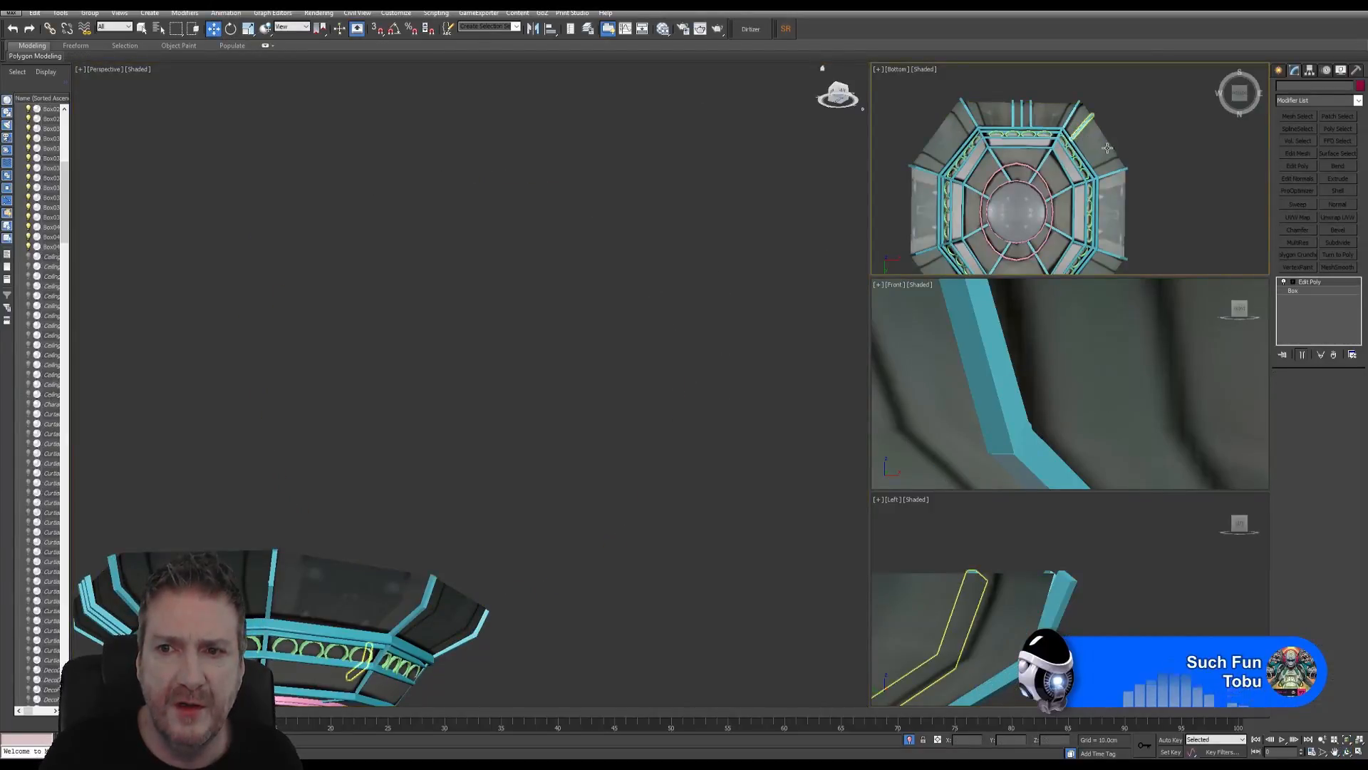
left_click(1077, 130)
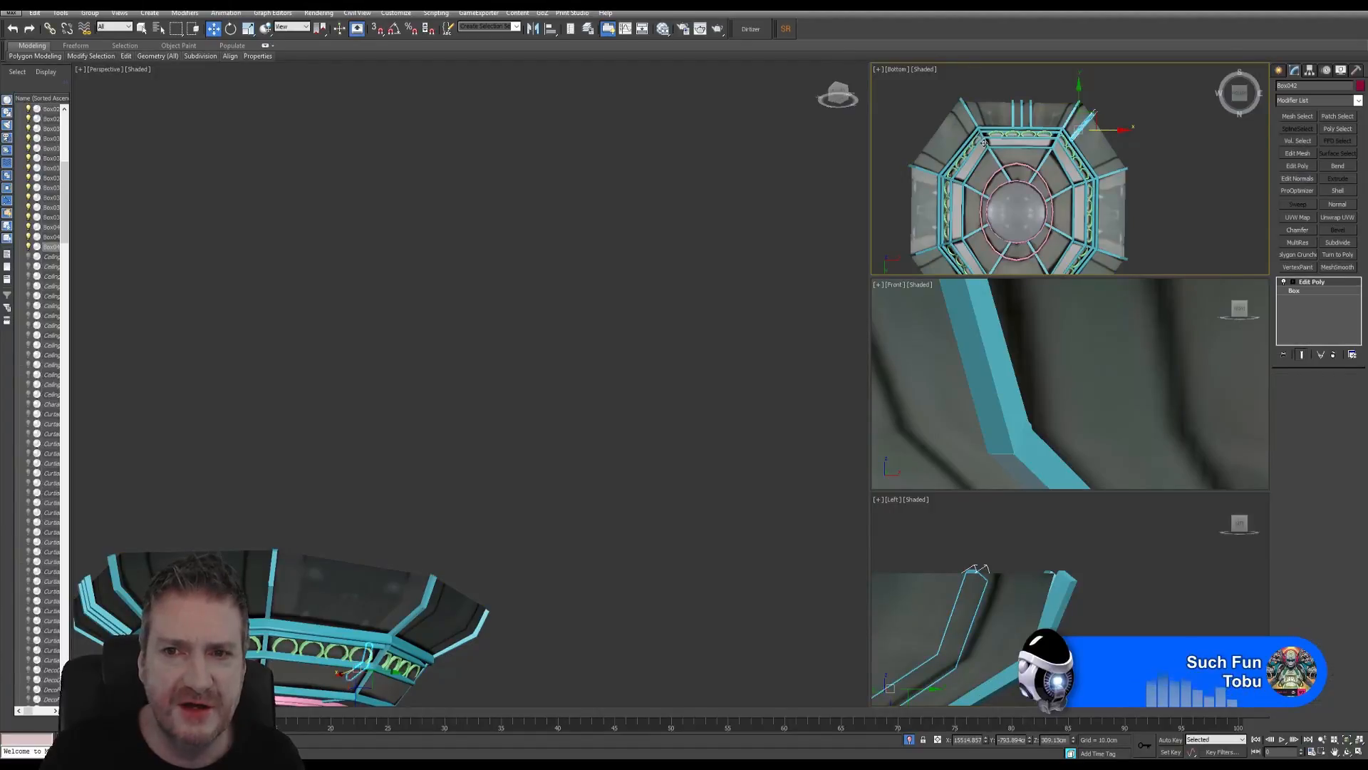
left_click_drag(1079, 130, 949, 130, "shift")
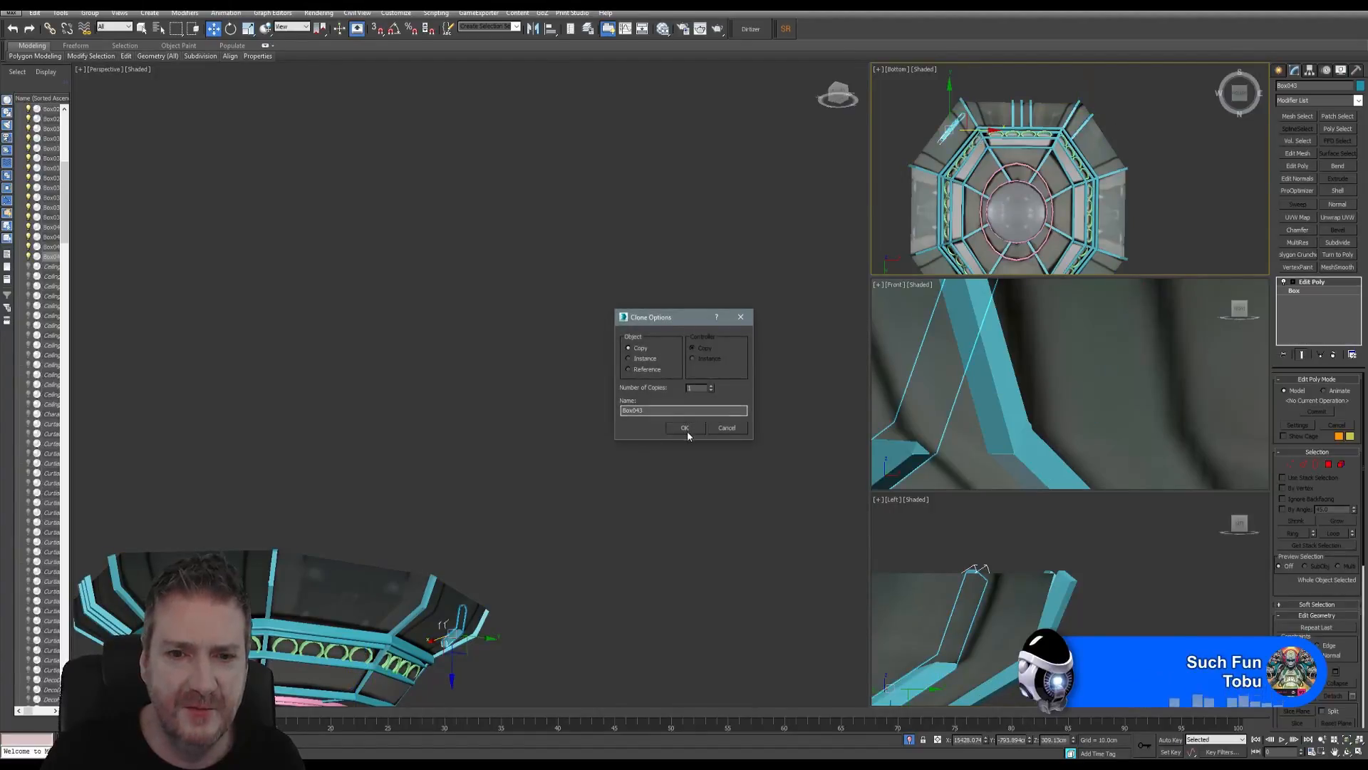
left_click(684, 427)
Step: Mirror the copied strut on the X axis with No Clone and shift it along X toward the upper-left panel's dark seam
left_click(533, 29)
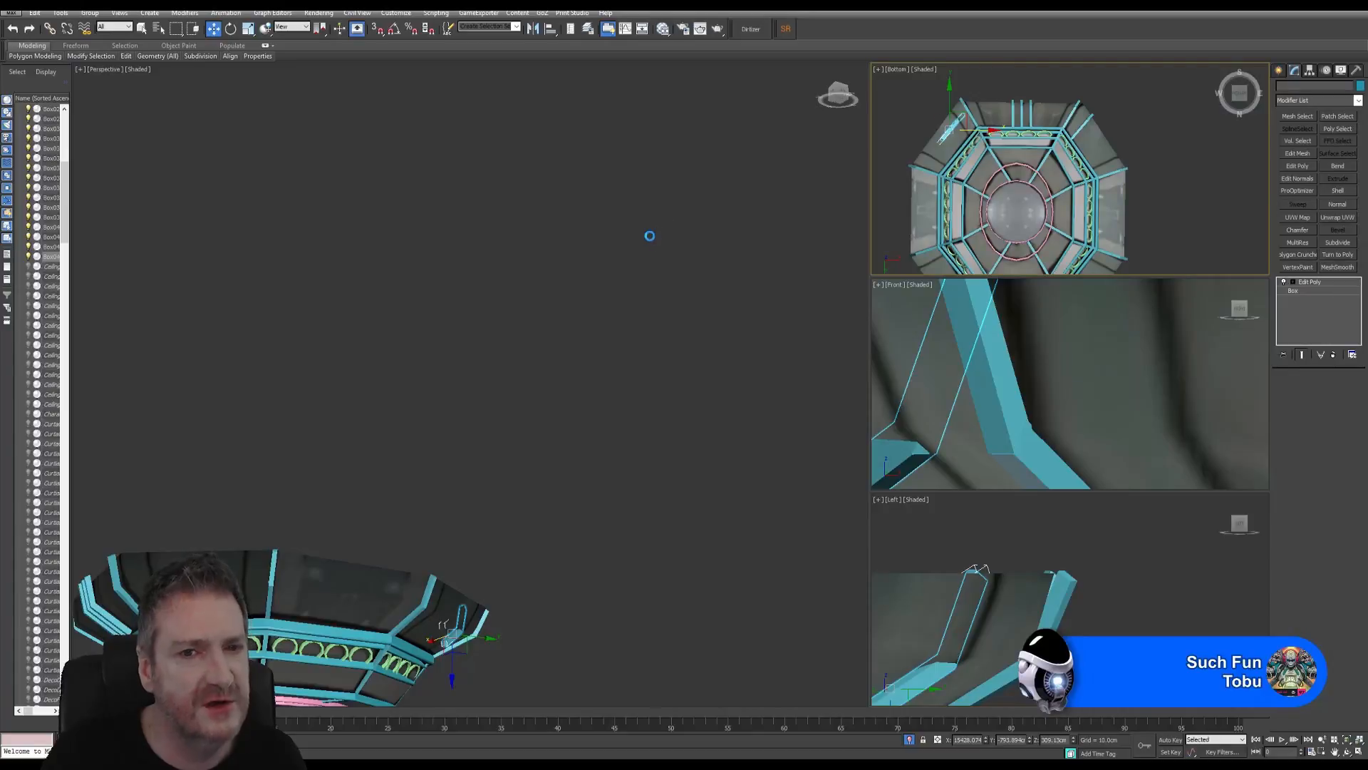
left_click(664, 326)
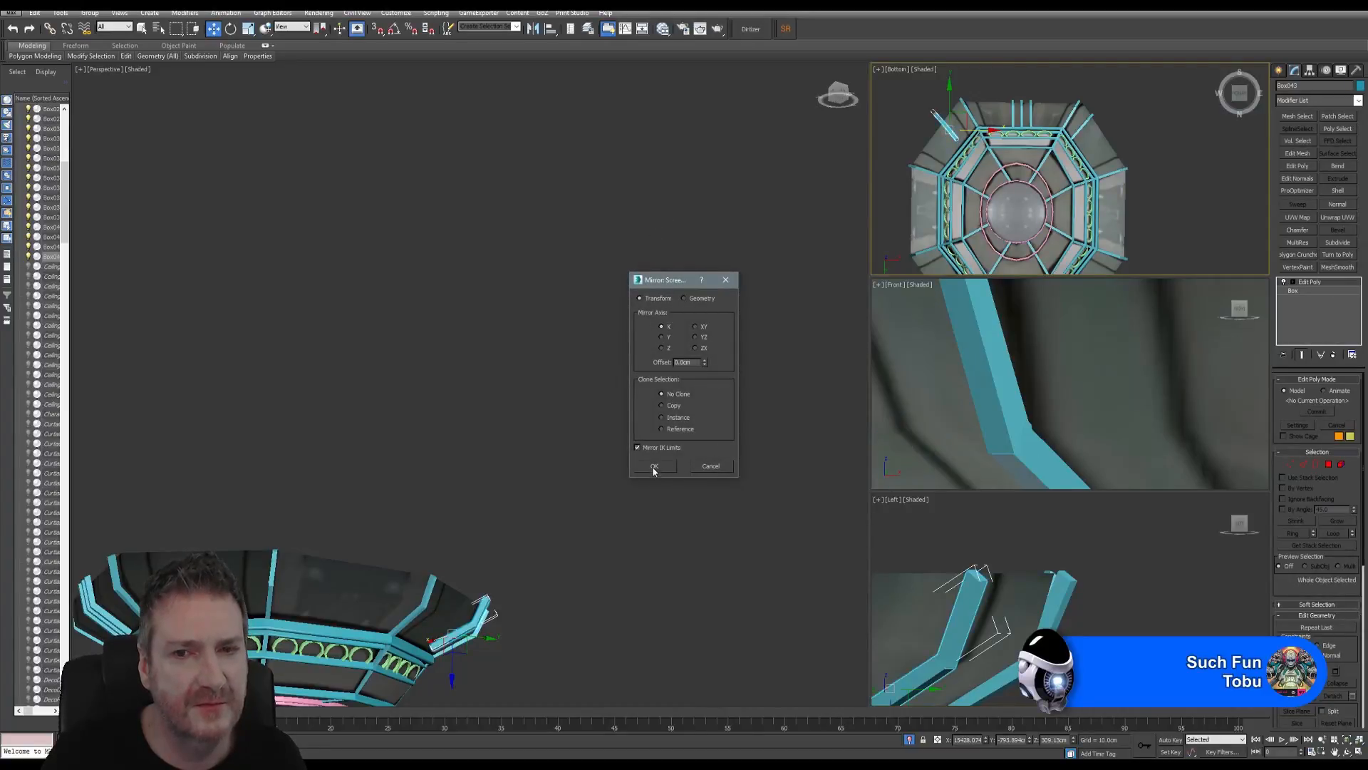
left_click(653, 467)
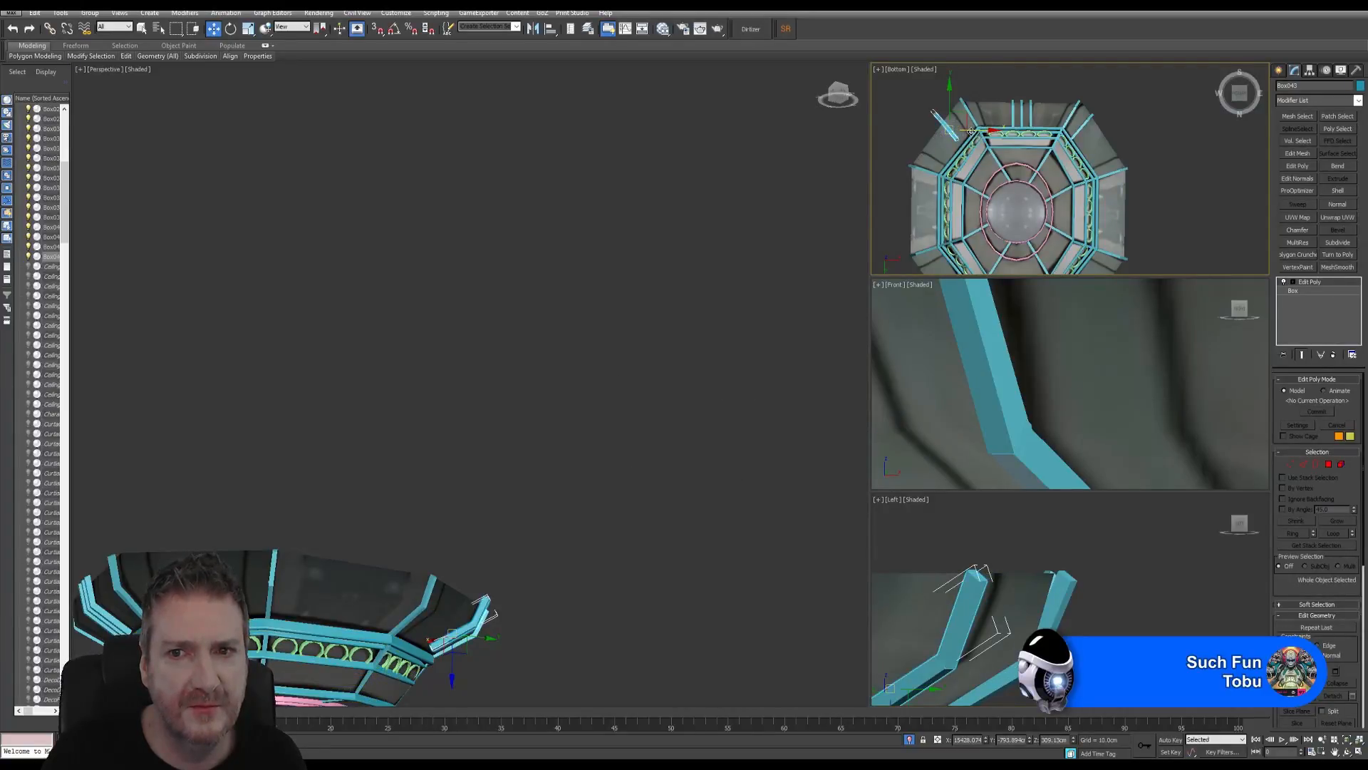
left_click_drag(967, 129, 982, 129)
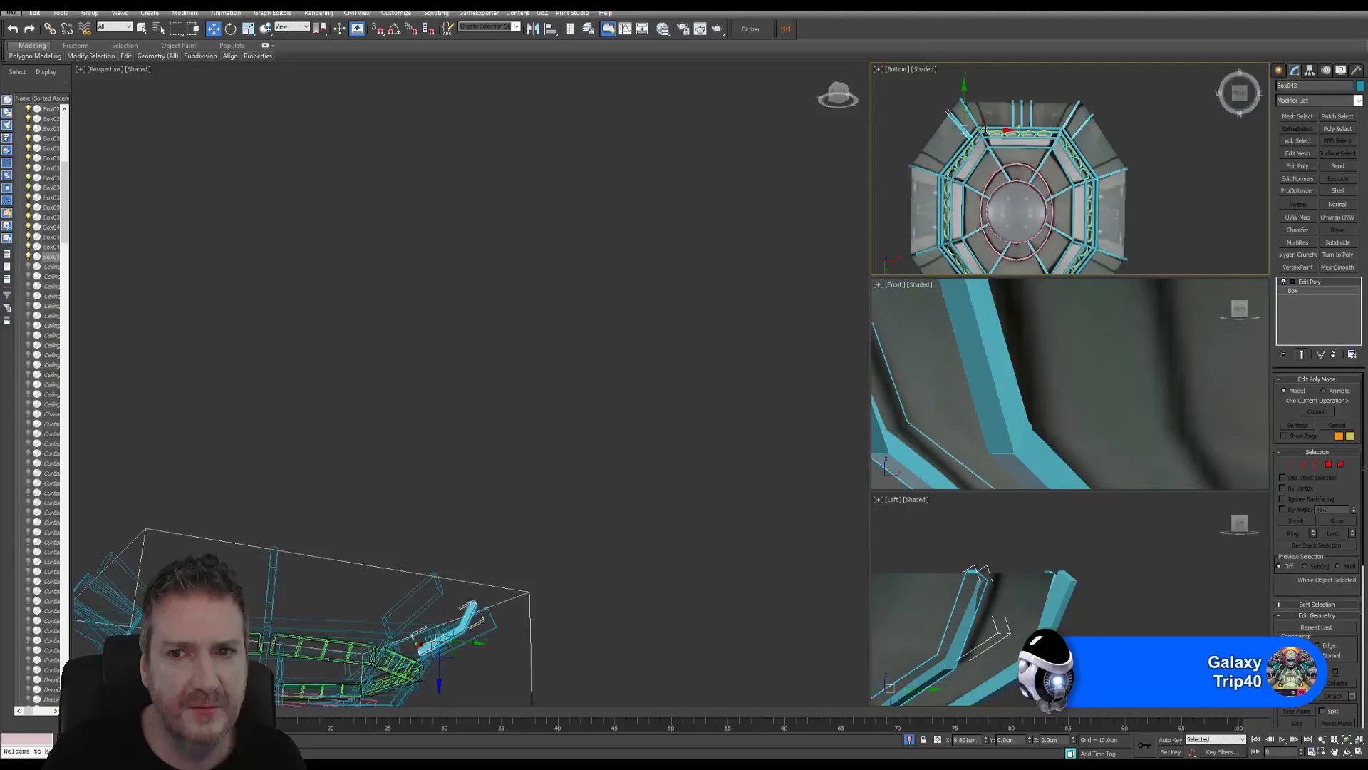
Step: Fine-tune the upper-left strut's position in an enlarged Bottom view so it lies on the panel's dark seam
middle_click_drag(428, 474, 394, 408)
middle_click_drag(955, 182, 967, 189)
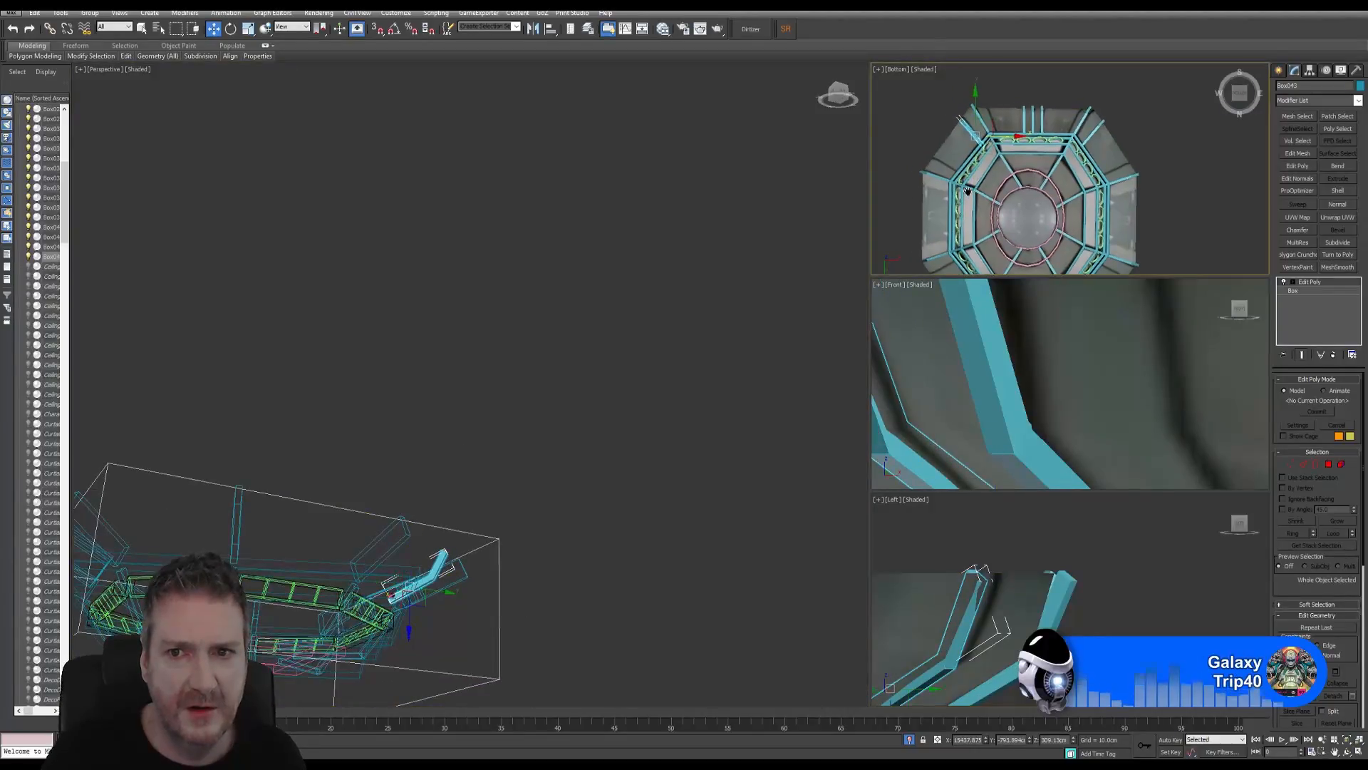
left_click(1359, 751)
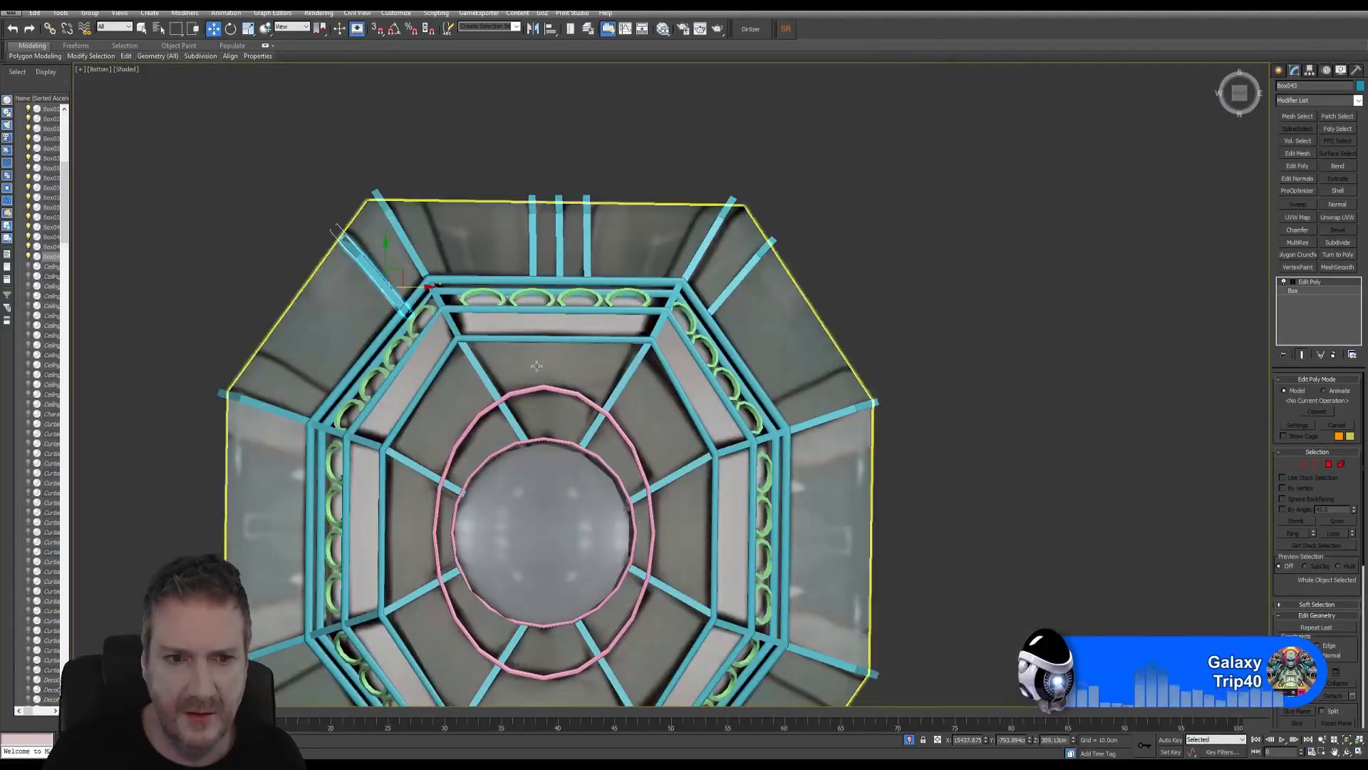
scroll(556, 319, "up", 6)
left_click(543, 292)
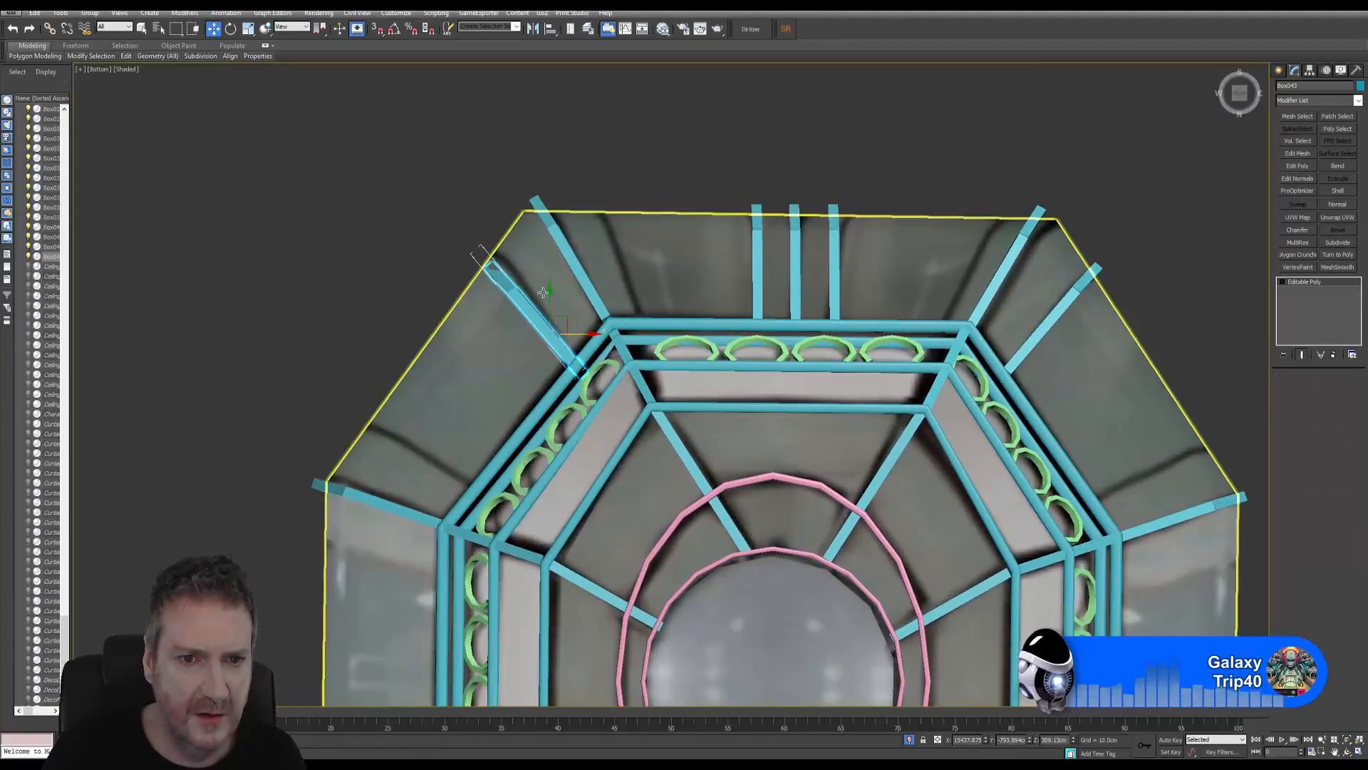
left_click(542, 288)
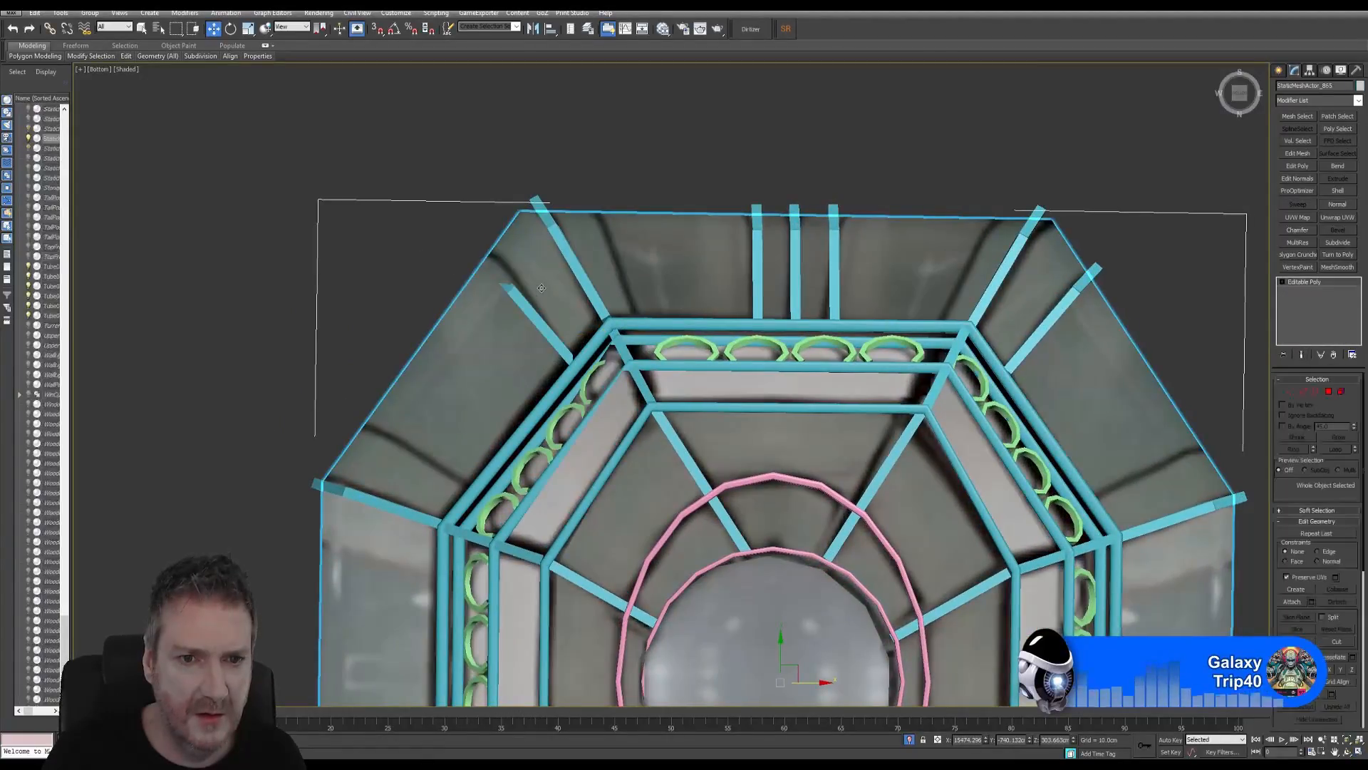
left_click(13, 28)
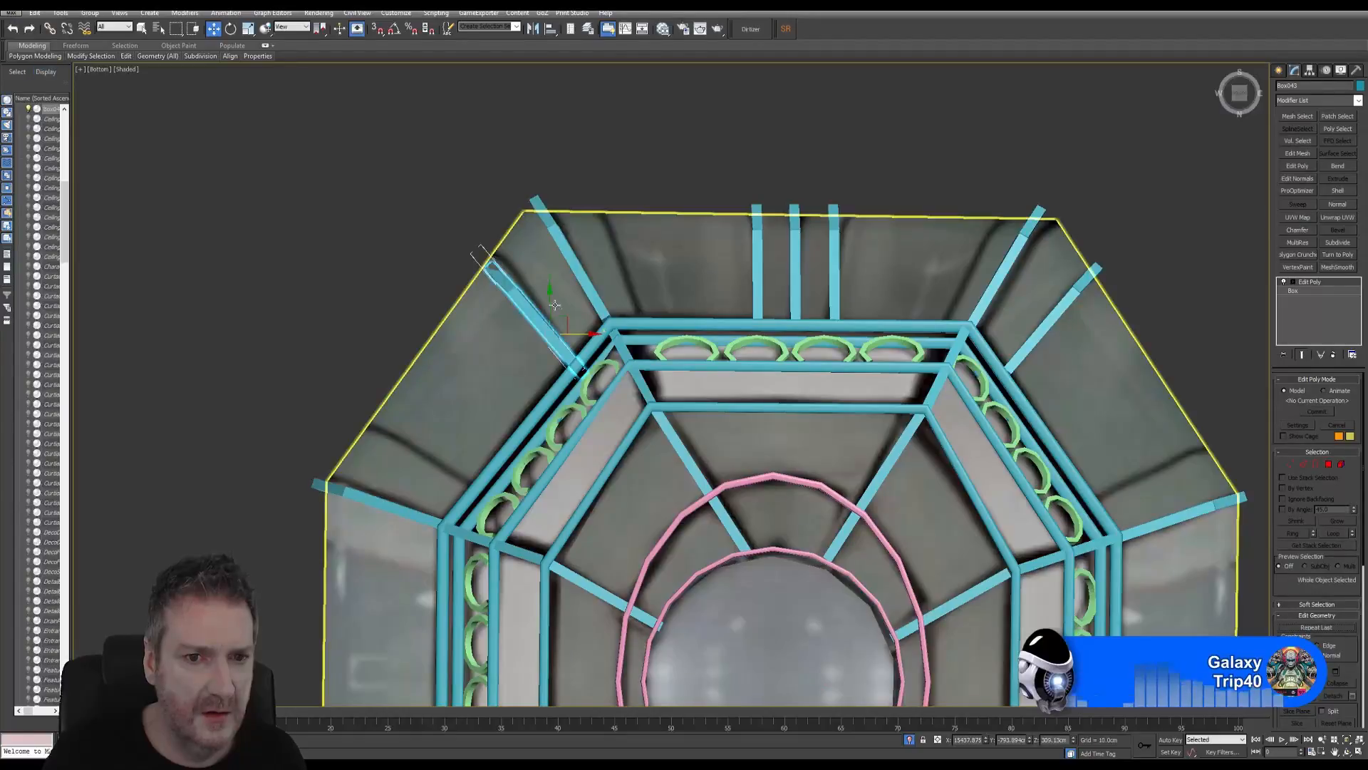
mouse_move(555, 305)
left_mouse_down()
mouse_move(555, 283)
mouse_move(579, 315)
left_mouse_up()
scroll(595, 323, "down", 8)
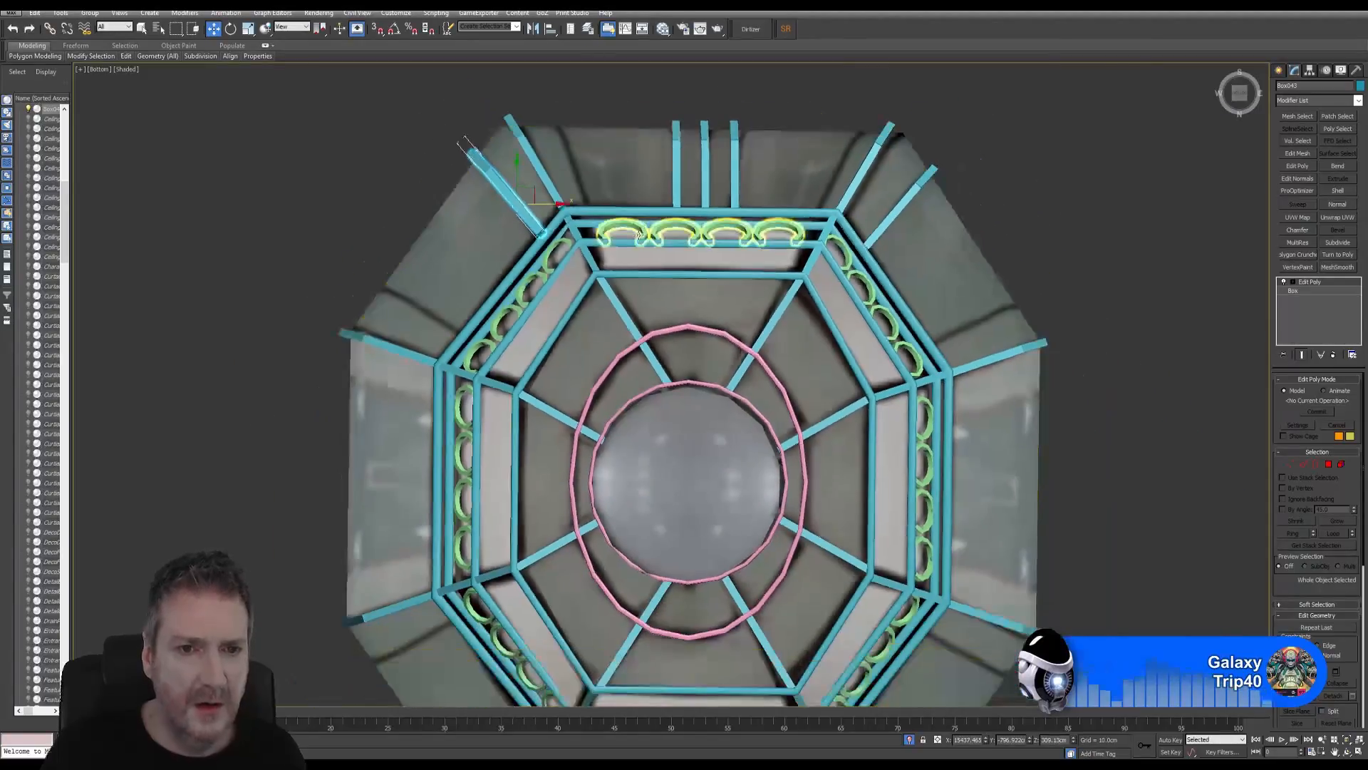
middle_click_drag(597, 297, 582, 302)
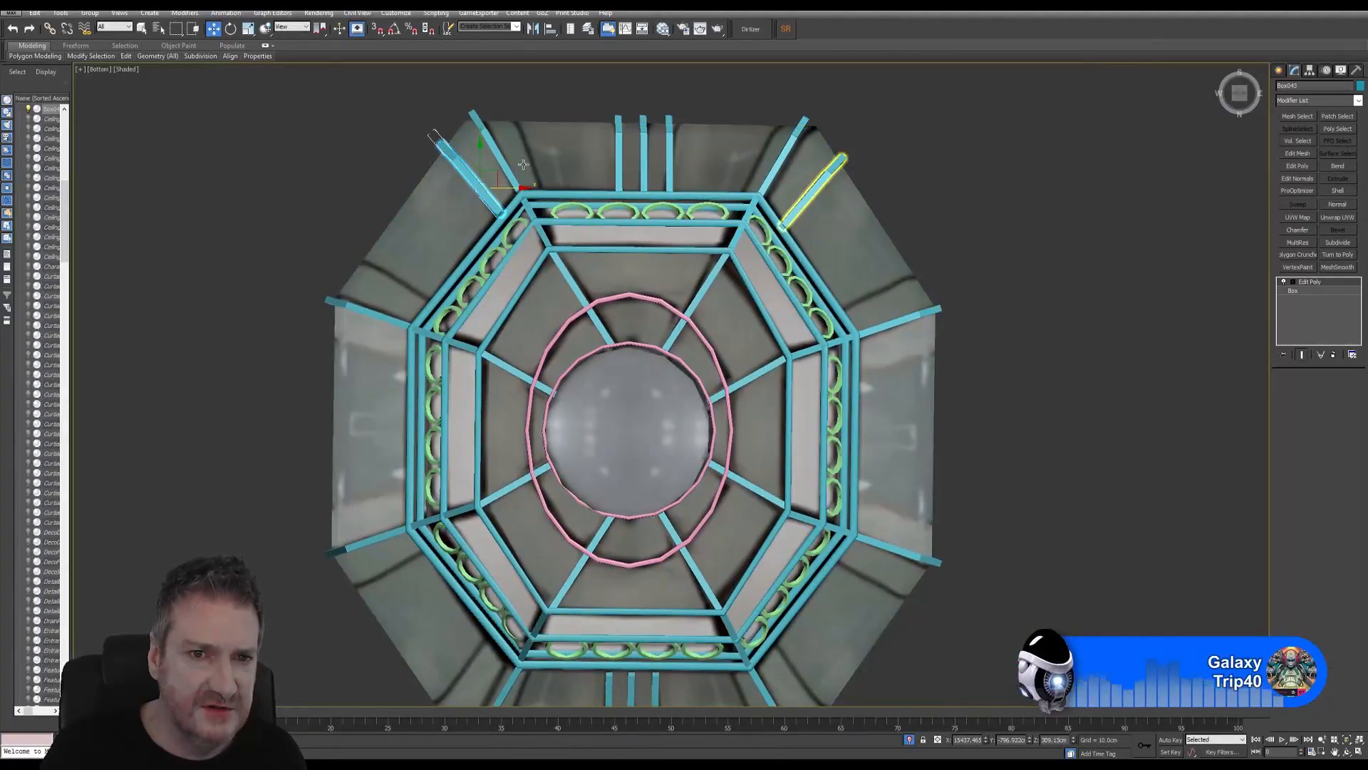
Step: Select both upper seam struts and clone them downward along Y as a Copy
key("ctrl+z")
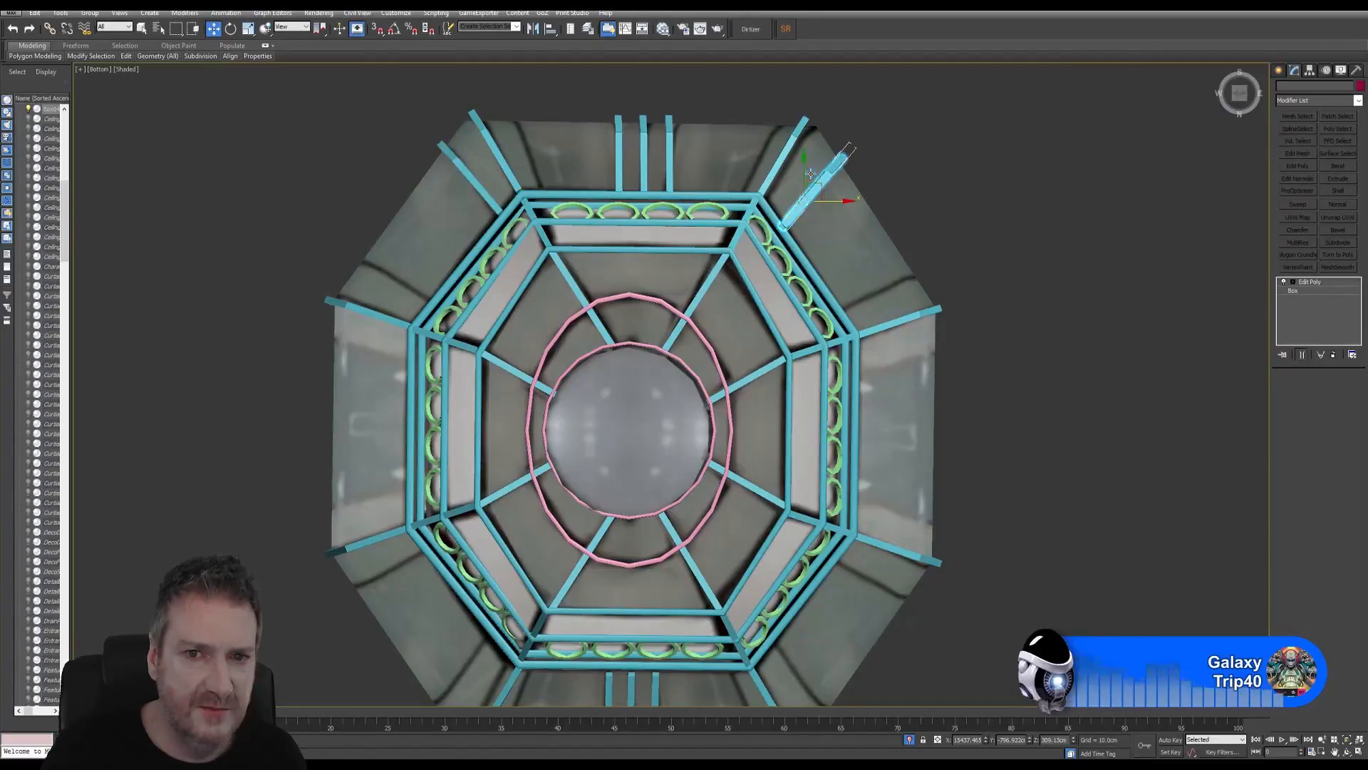
left_click(484, 197, "ctrl")
left_click_drag(640, 160, 641, 363, "shift")
left_click(684, 428)
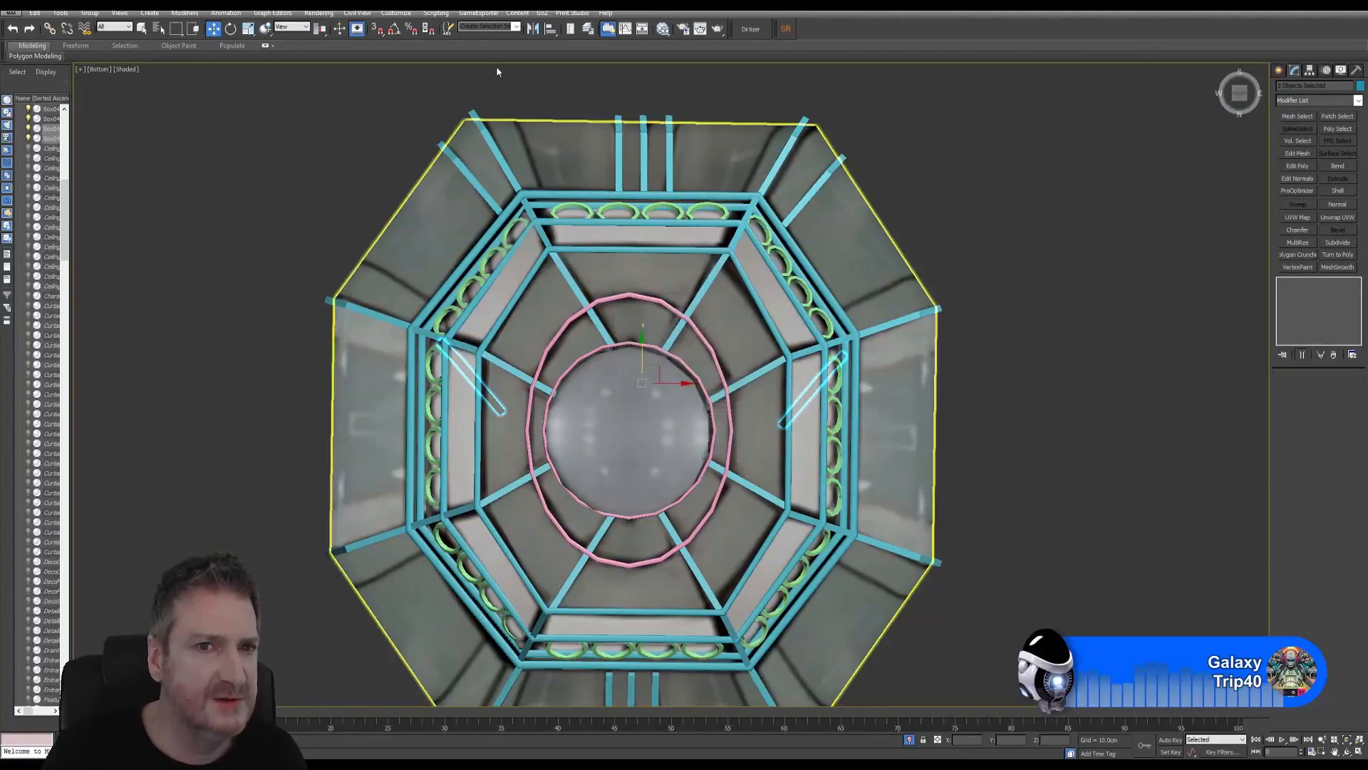
Step: Mirror the two copied struts on the Y axis with No Clone and move them down onto the shade's lower diagonal panels
left_click(533, 28)
left_click(661, 337)
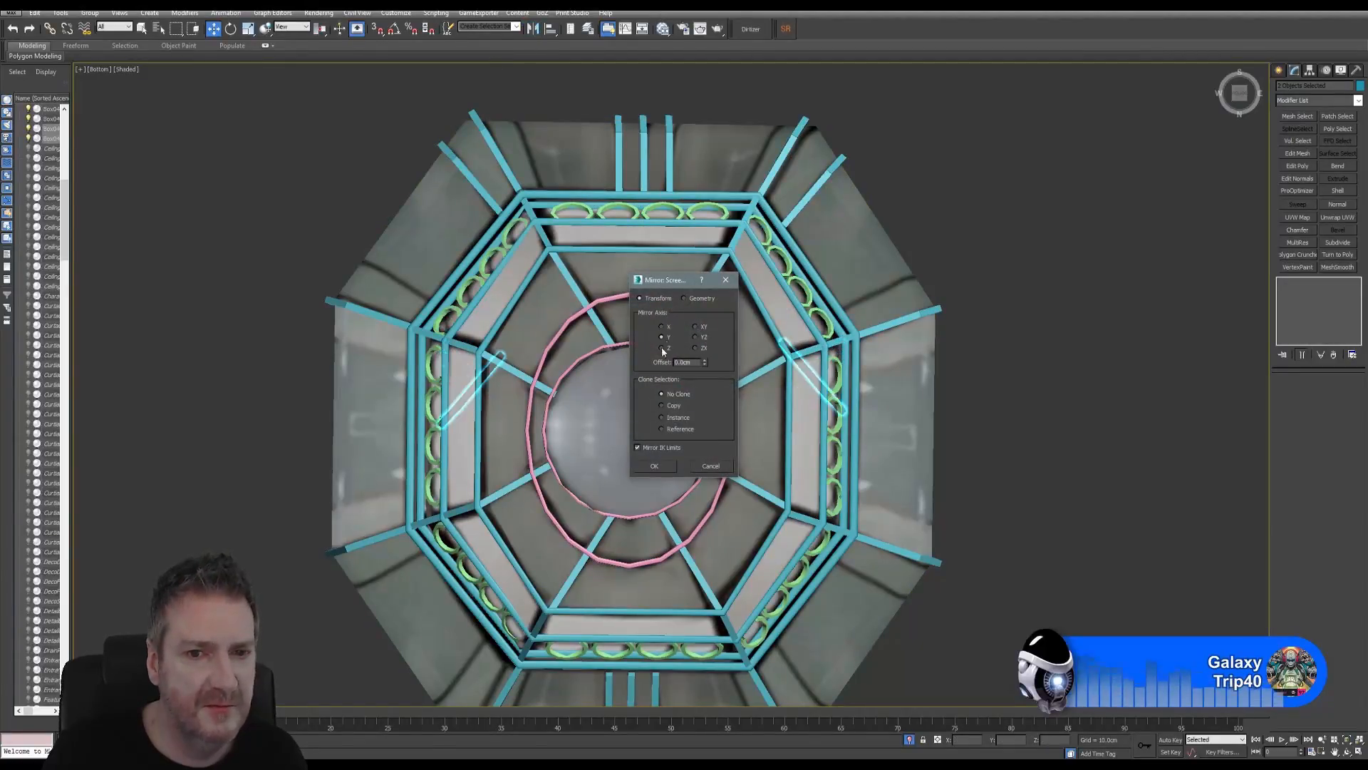
left_click(654, 465)
middle_click_drag(640, 351, 601, 244)
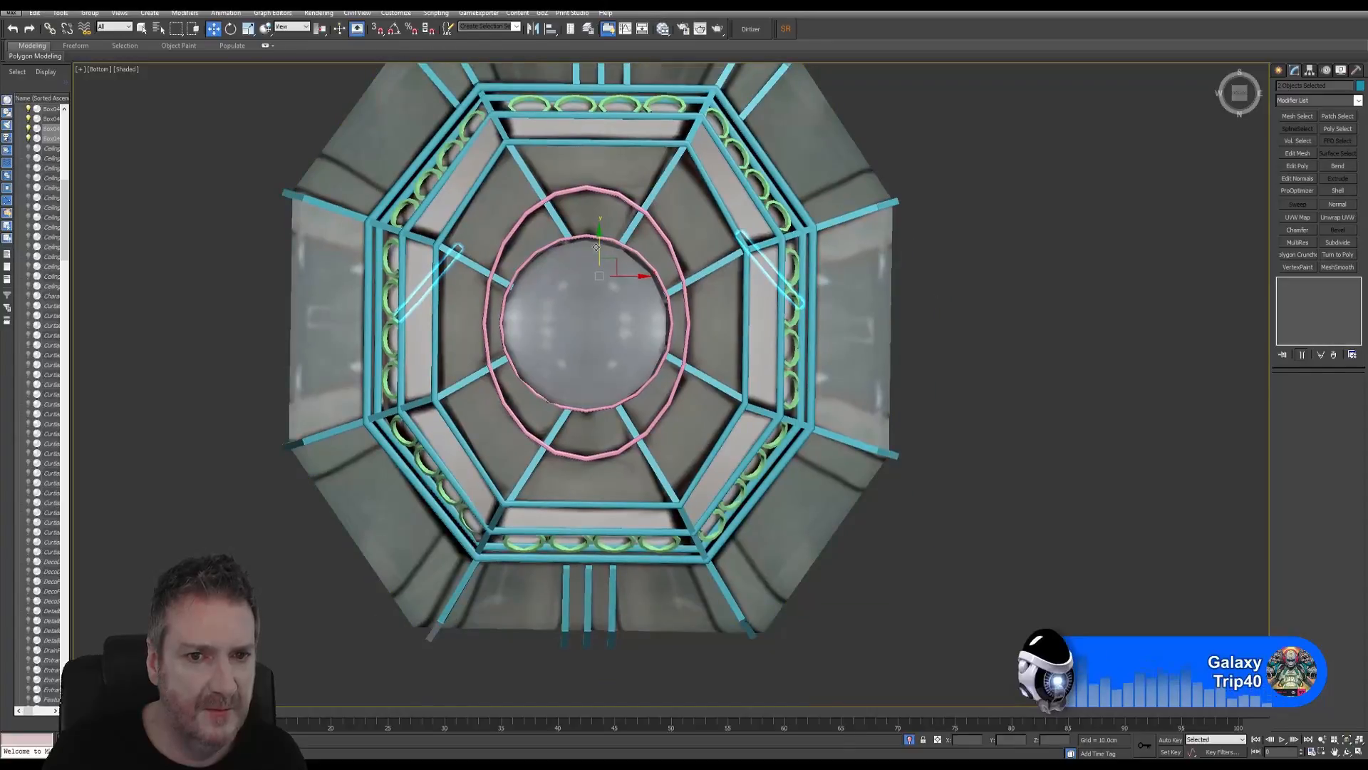
left_click_drag(597, 246, 590, 355)
left_click_drag(586, 493, 567, 532)
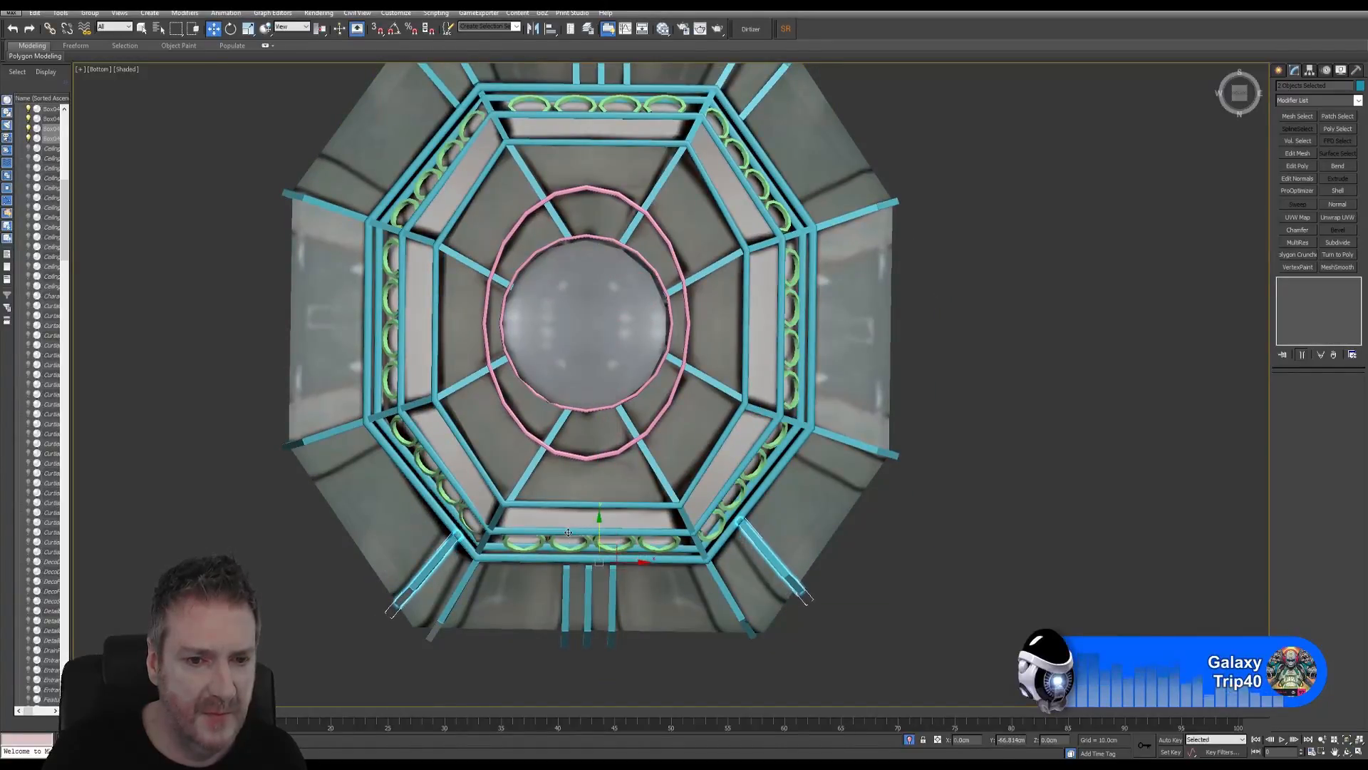
Step: Move the lower-left seam strut on its own along X and Y onto that panel's dark seam
middle_click_drag(458, 558, 647, 444)
scroll(647, 456, "up", 3)
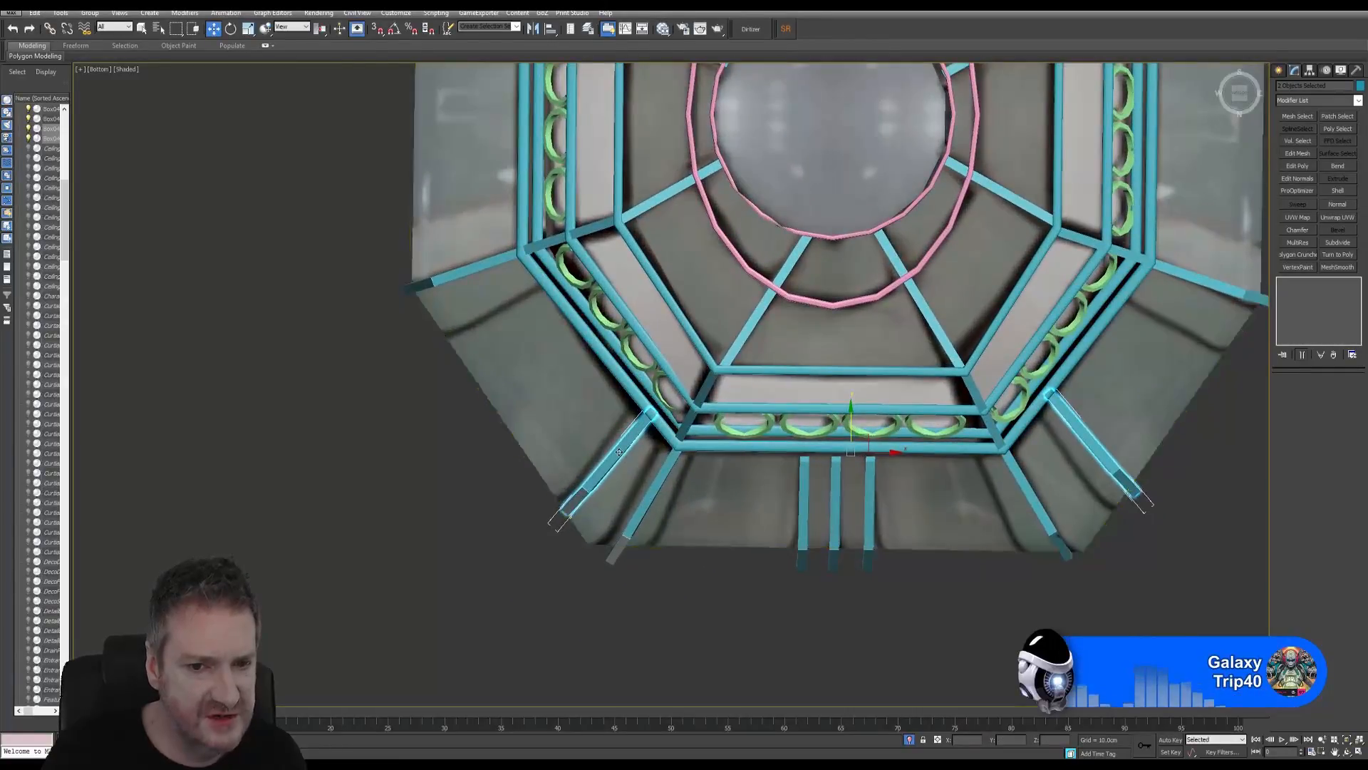
left_click(647, 446)
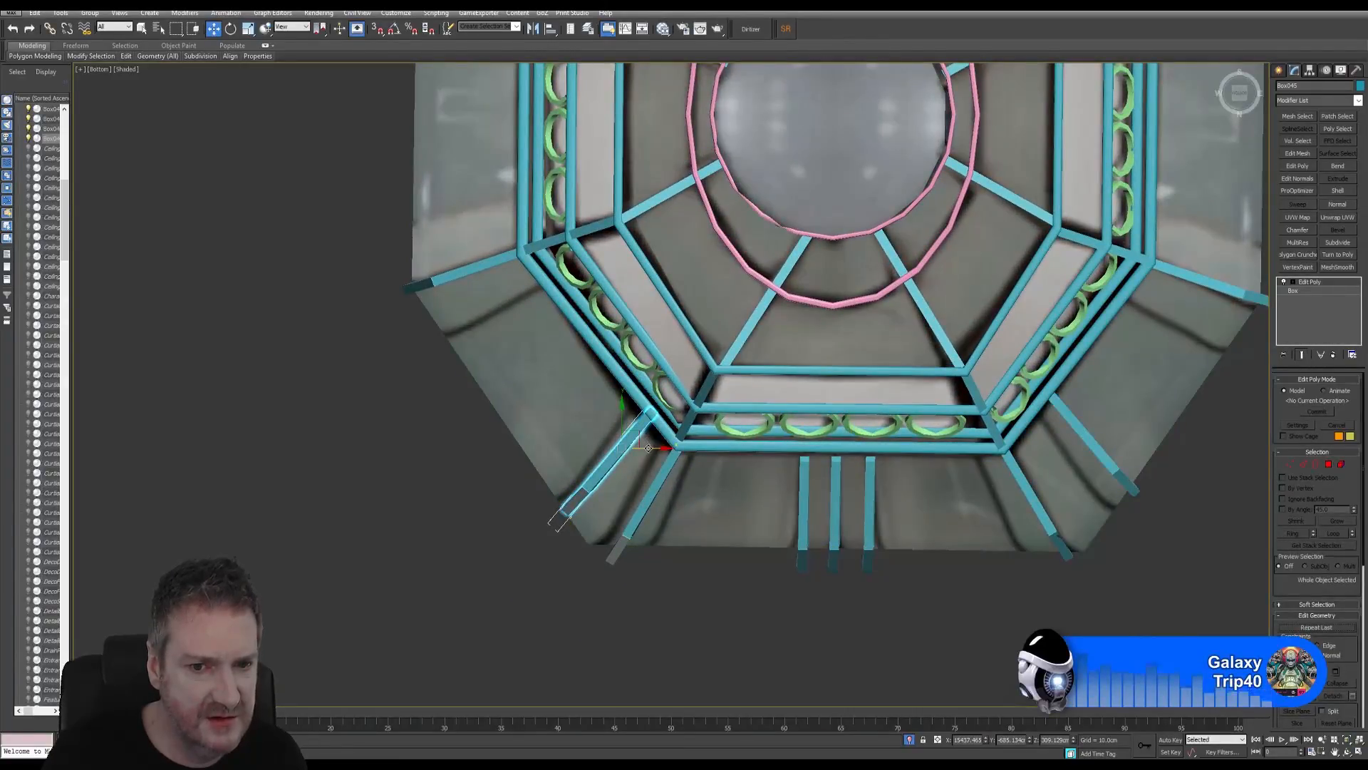
left_click_drag(648, 447, 633, 448)
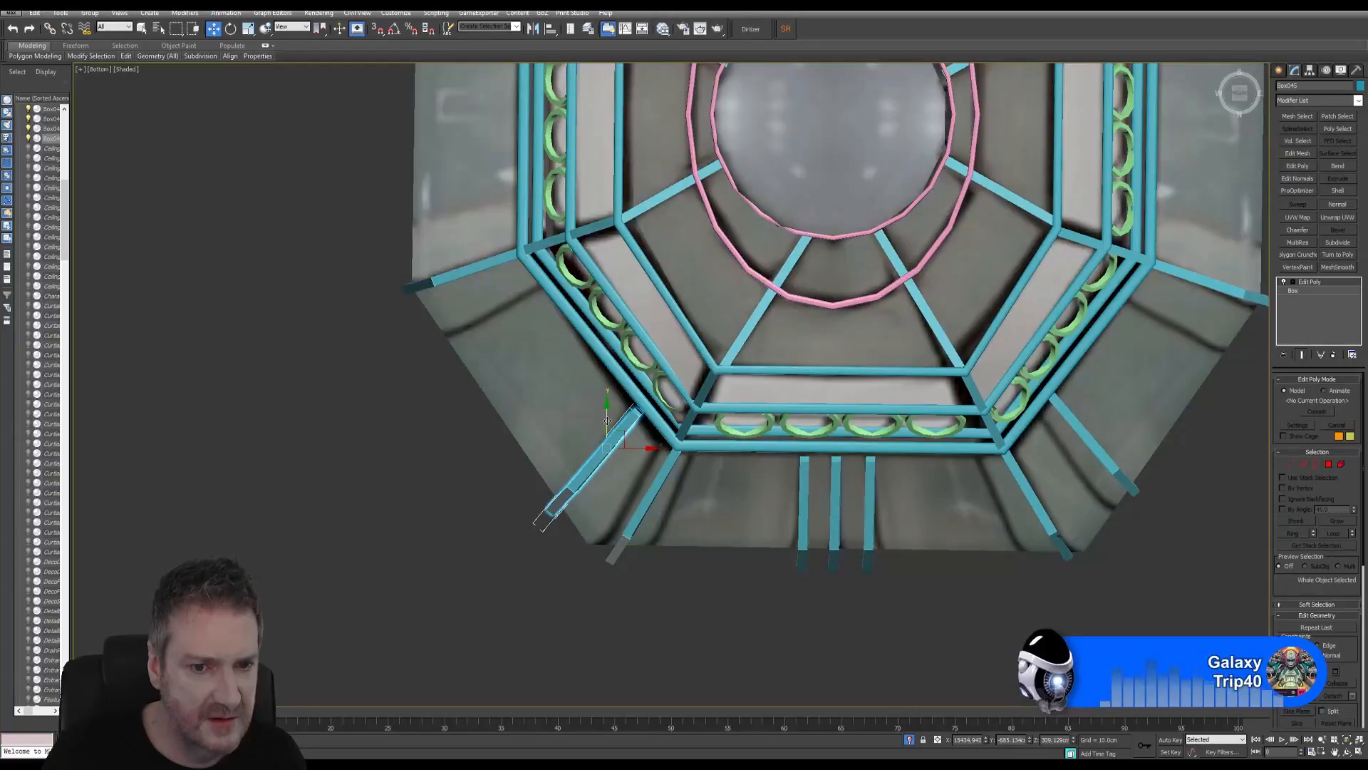
middle_click_drag(674, 383, 360, 358)
Step: Move the lower-right seam strut onto the lower-right panel's dark seam and check it against the whole shade
left_click(796, 441)
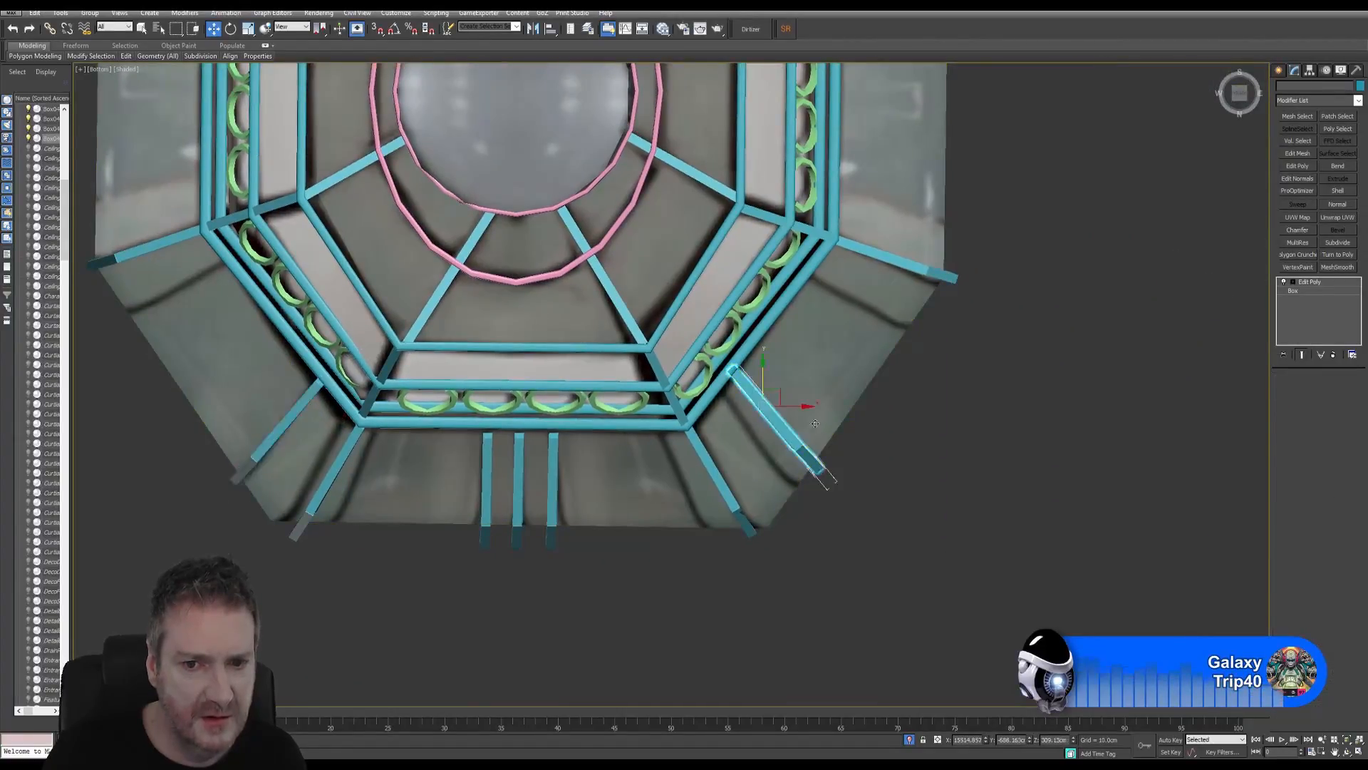
left_click(812, 417)
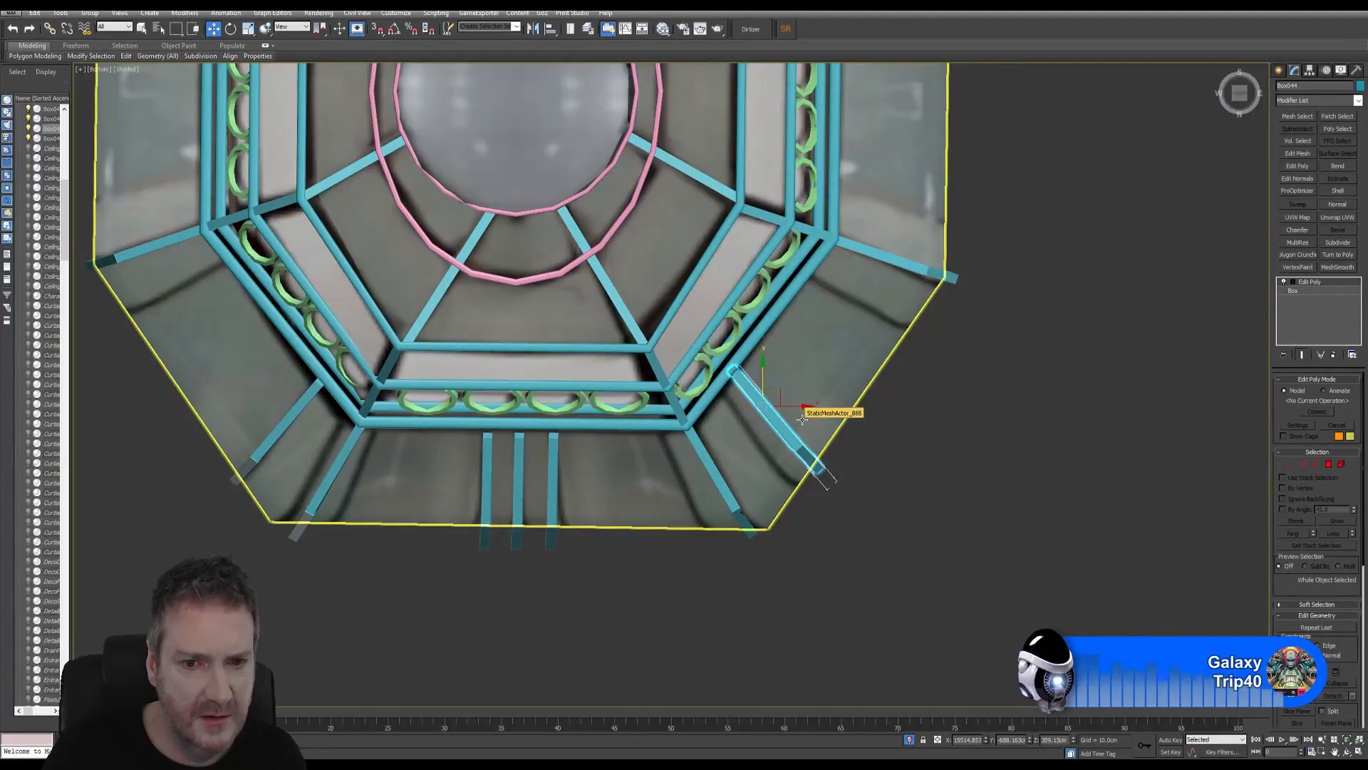
left_click_drag(802, 421, 744, 400)
scroll(711, 391, "down", 6)
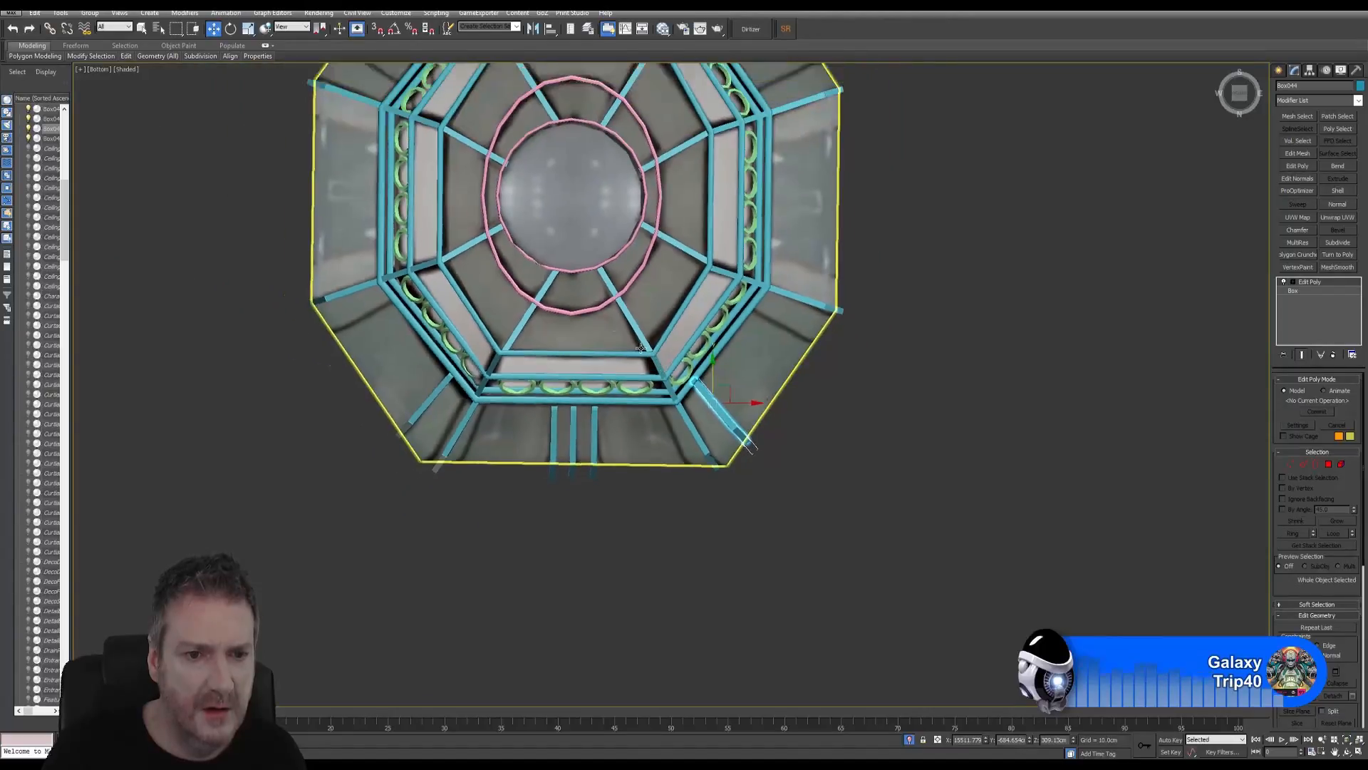
middle_click_drag(590, 285, 637, 279)
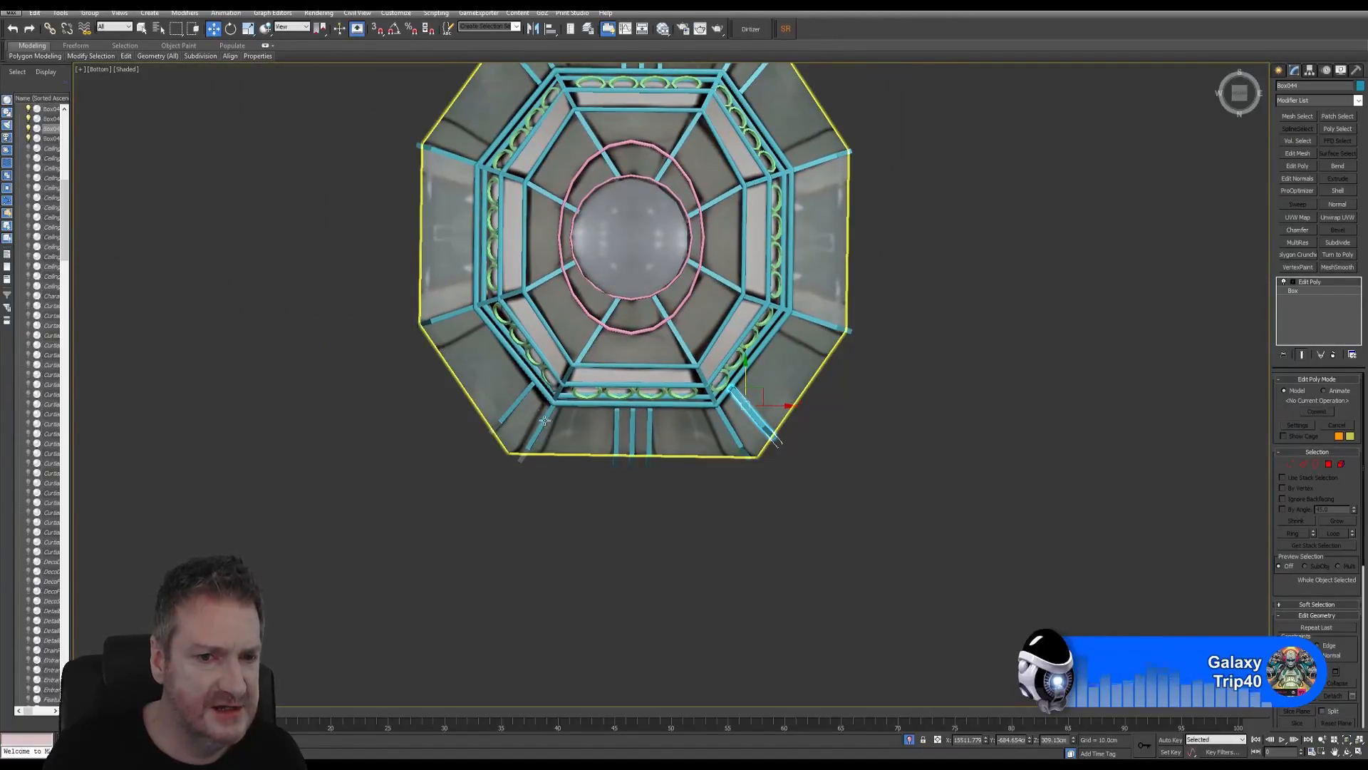
middle_click_drag(545, 421, 539, 488)
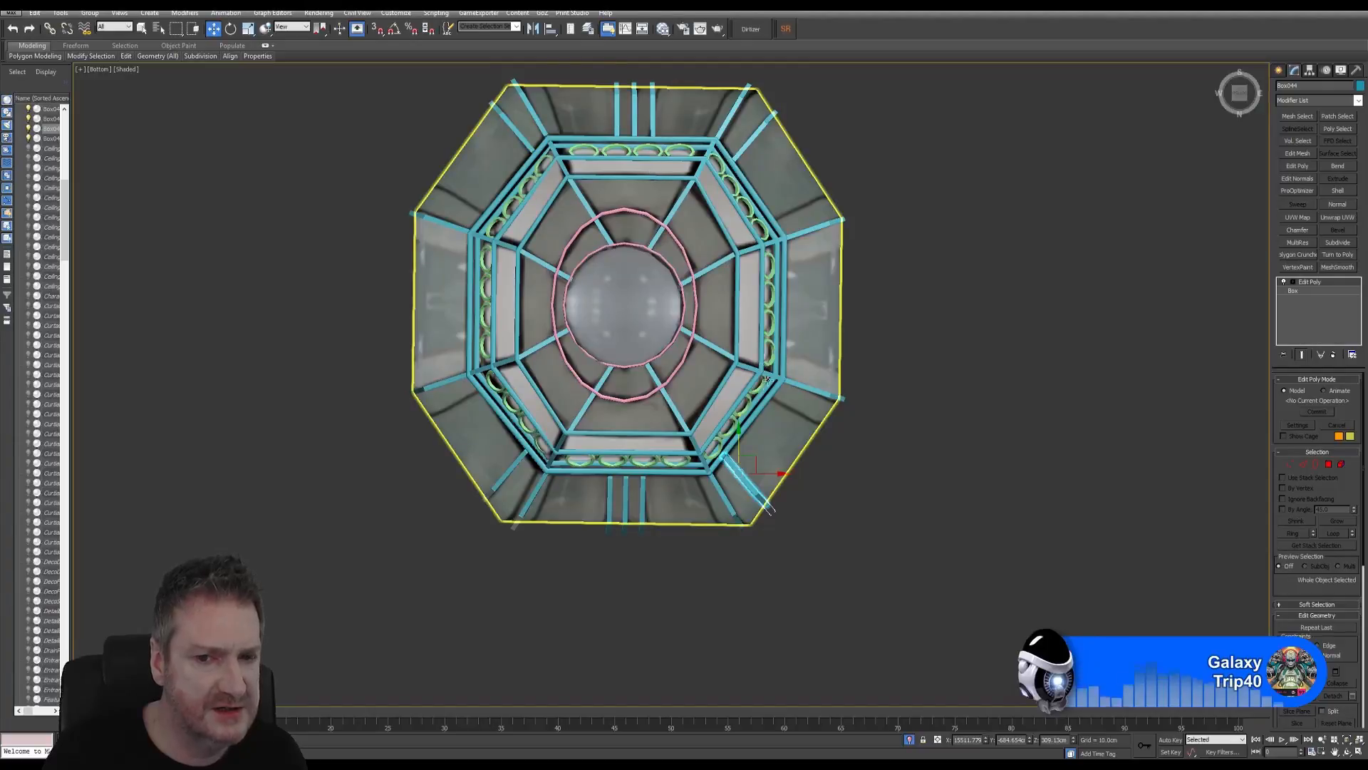
Step: Nudge the lower-left seam strut slightly closer to the bottom-left corner strut, and deselect it
left_click(958, 464)
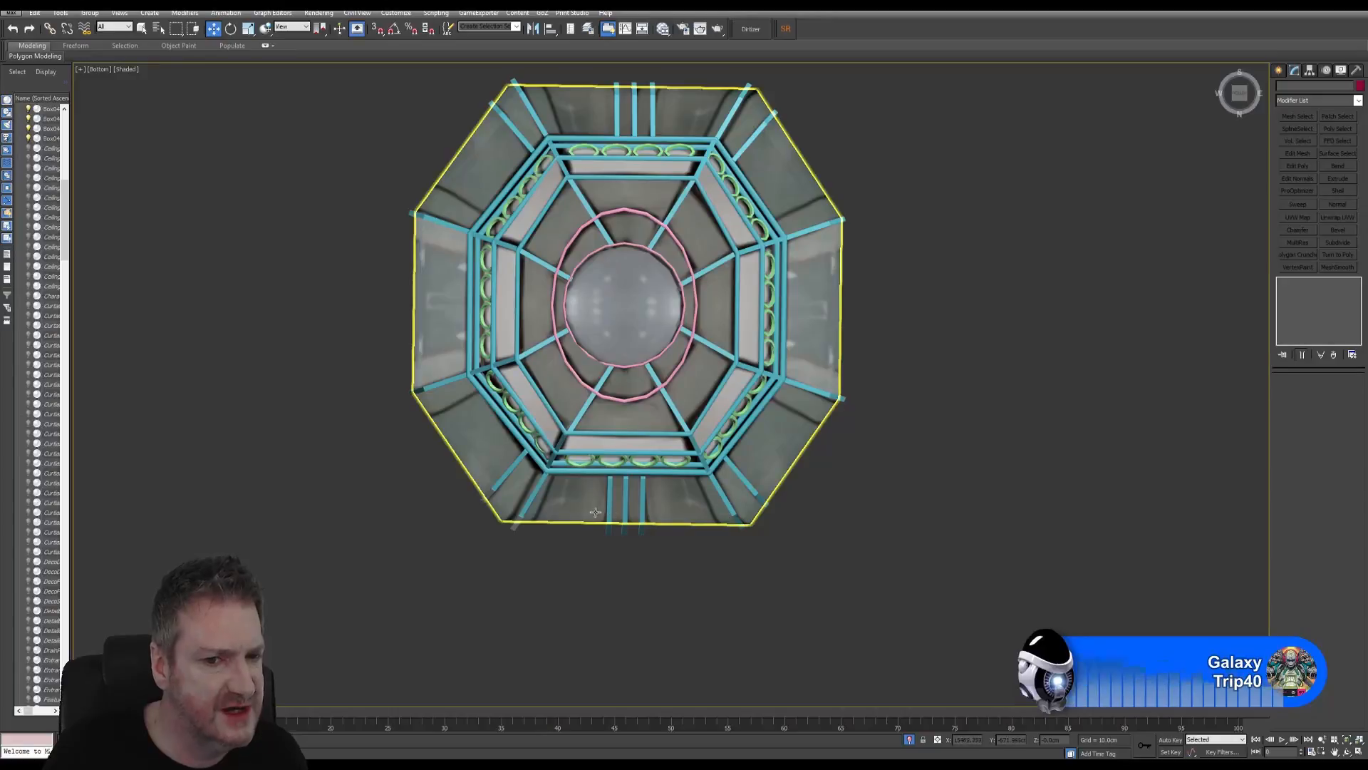
left_click(499, 477)
middle_click_drag(558, 422, 596, 451)
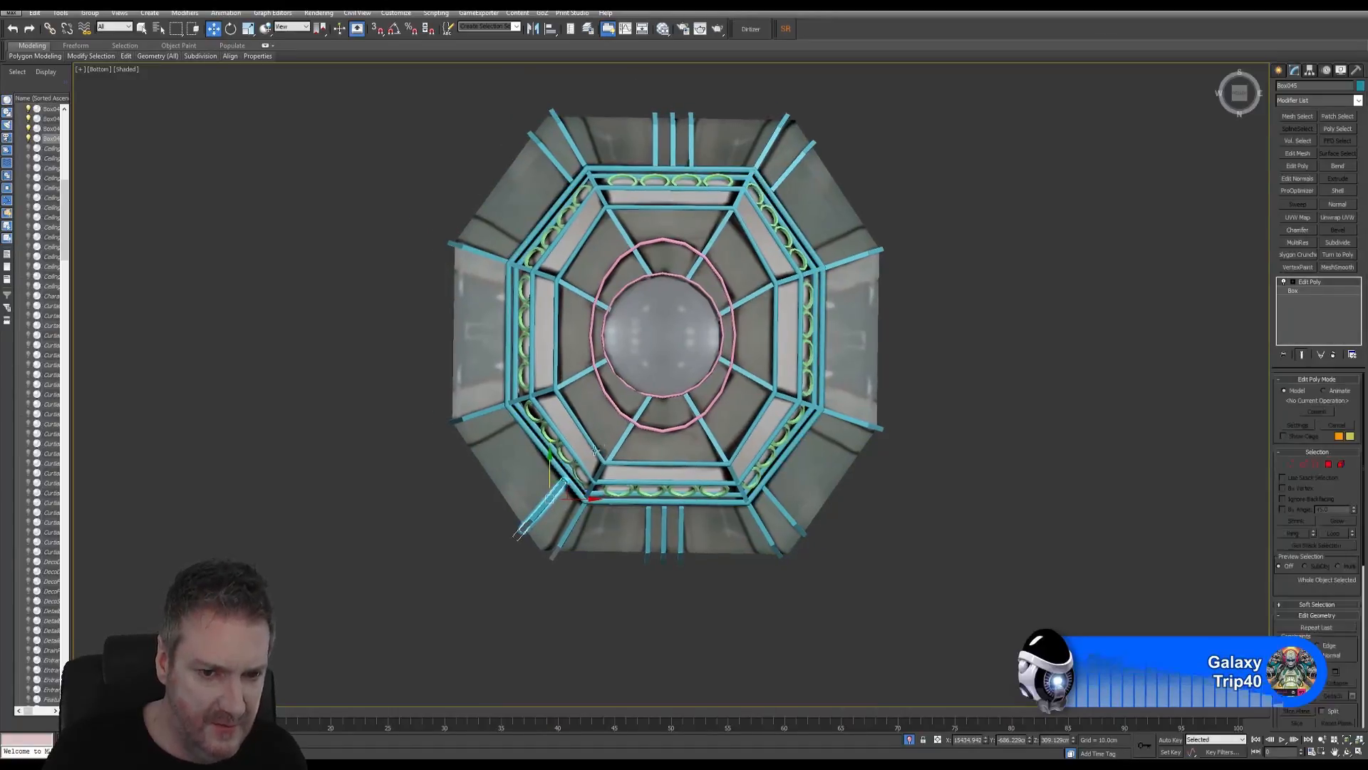
left_click_drag(547, 476, 585, 505)
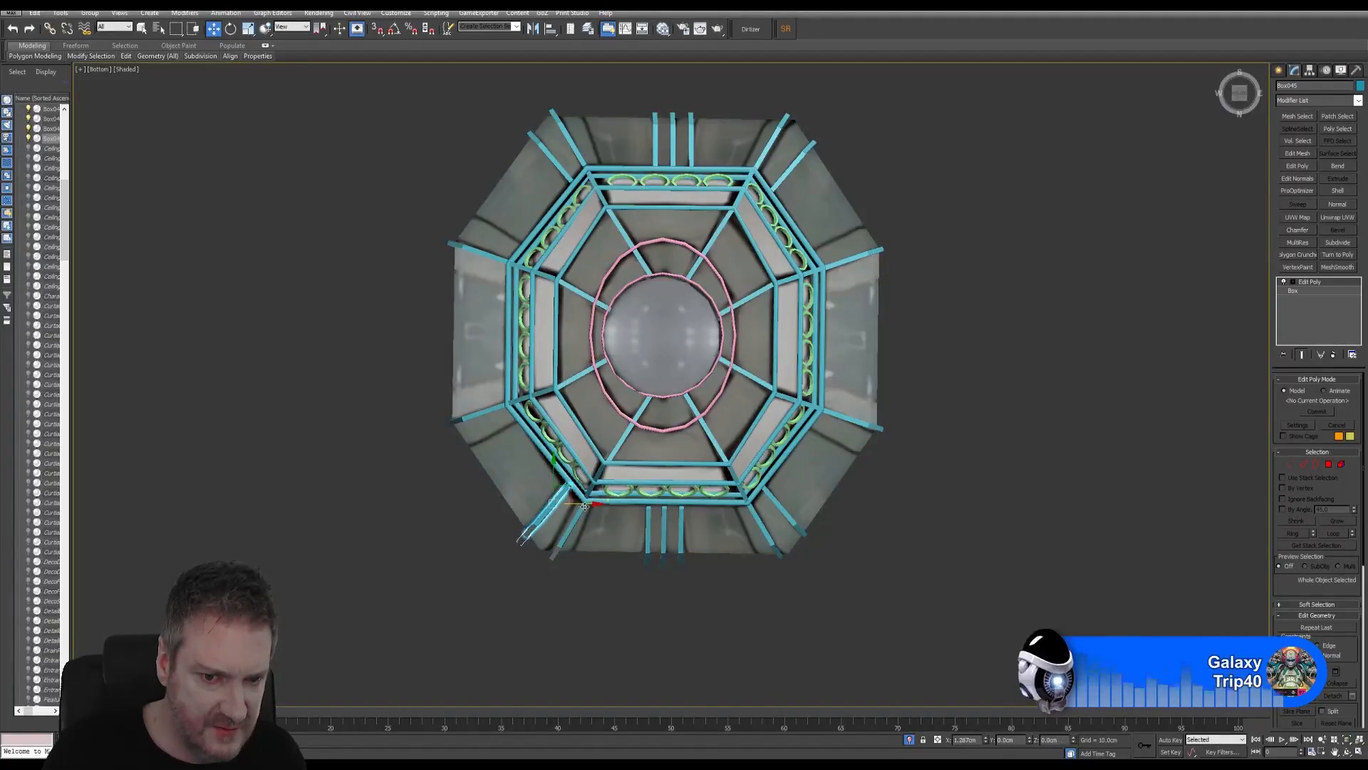
left_click(922, 523)
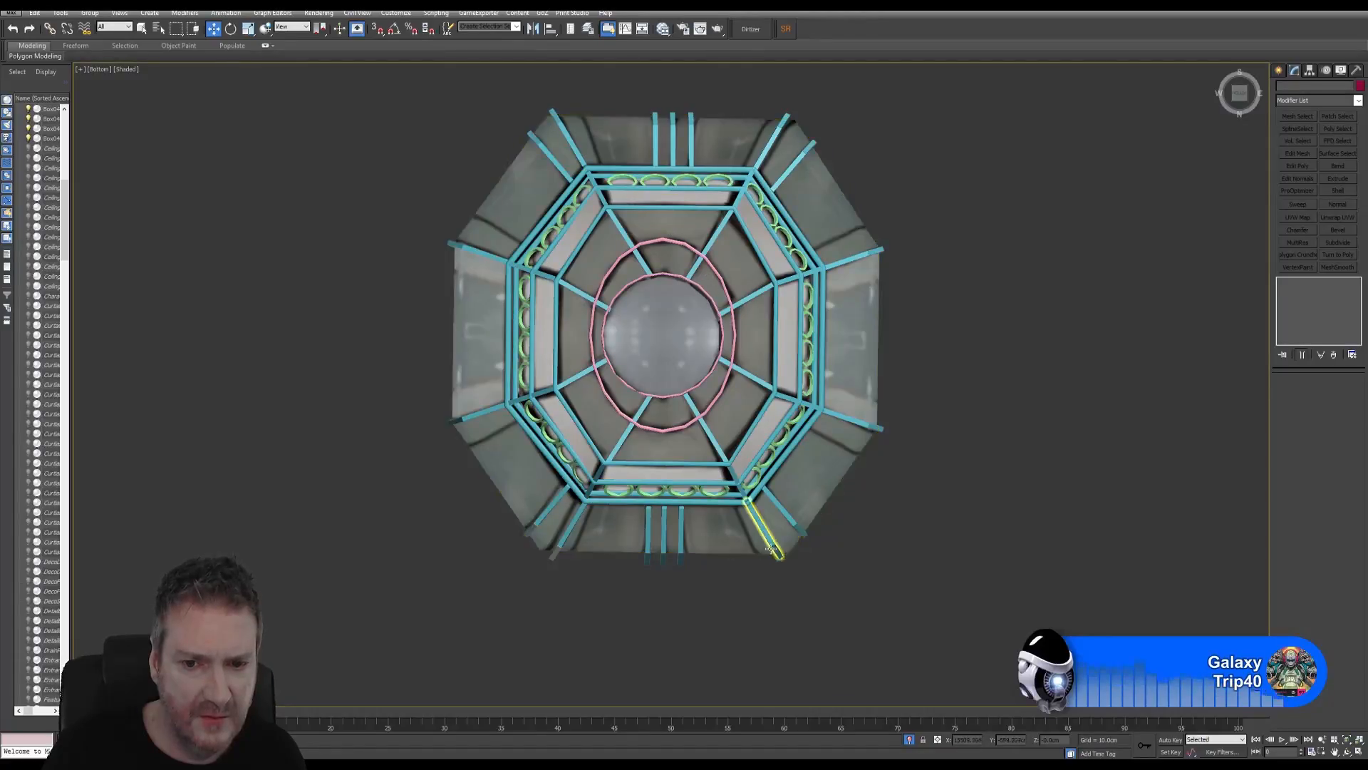
Step: Select the upper-right seam strut to check its placement on the seam, and deselect it
middle_click_drag(789, 203, 764, 239)
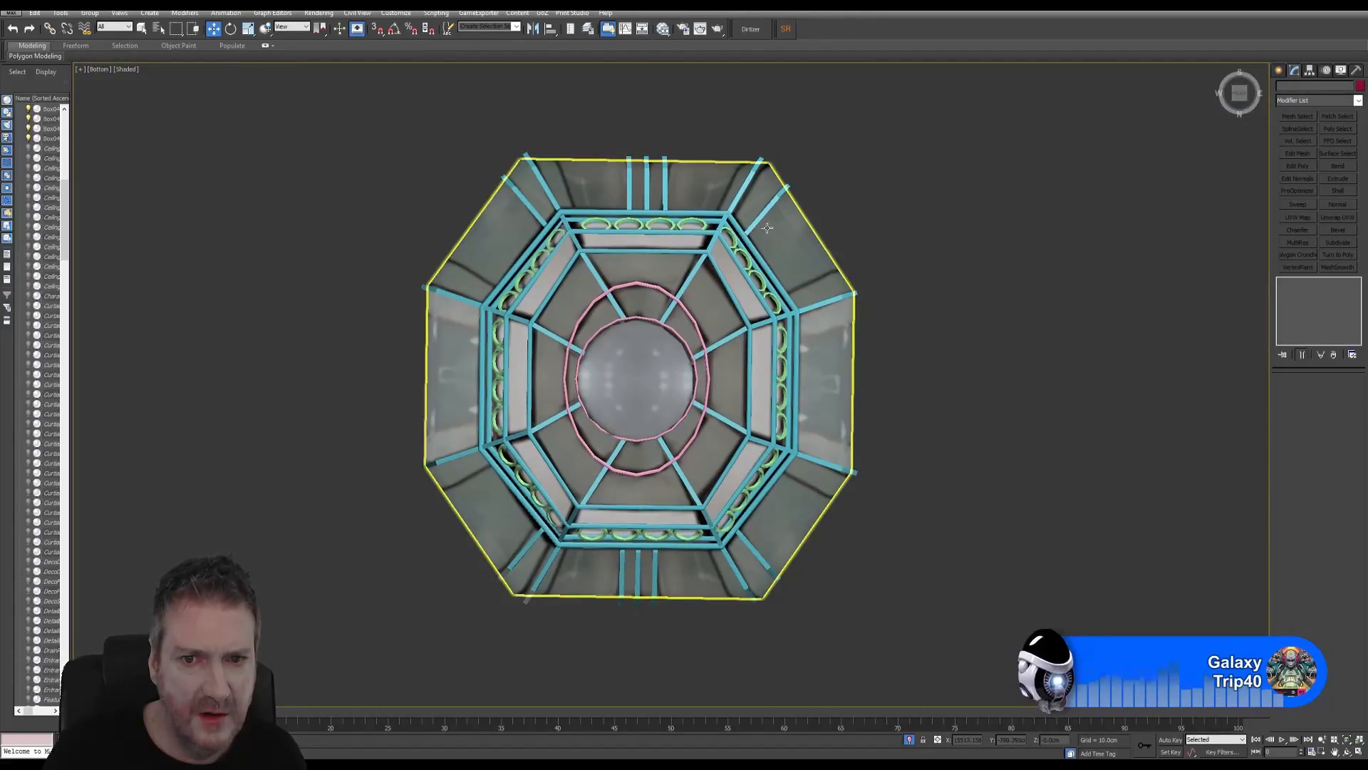
left_click(761, 219)
left_click(790, 212)
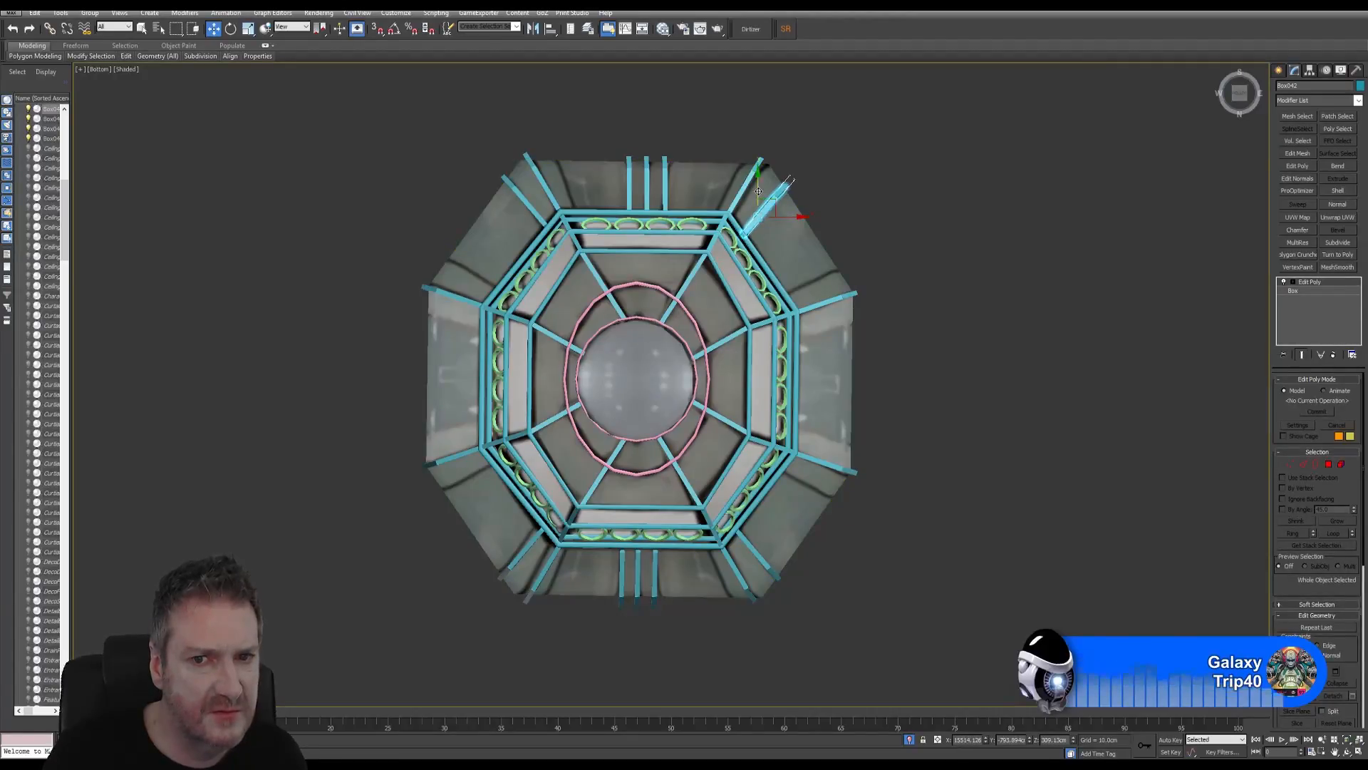
left_click(964, 292)
Step: Copy the upper-left seam strut down the same panel towards its second seam, beside the left corner strut
middle_click_drag(969, 361, 970, 344)
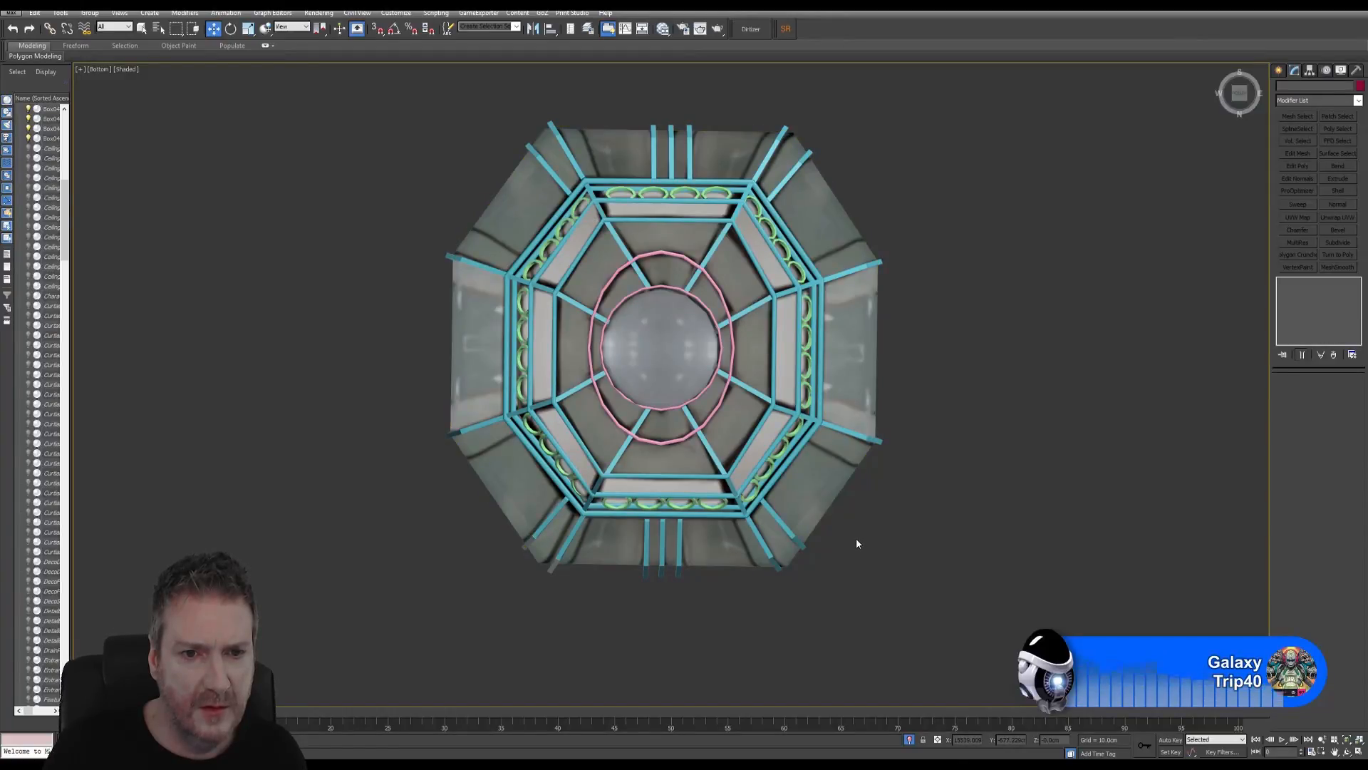
middle_click_drag(547, 175, 602, 226)
left_click(591, 208)
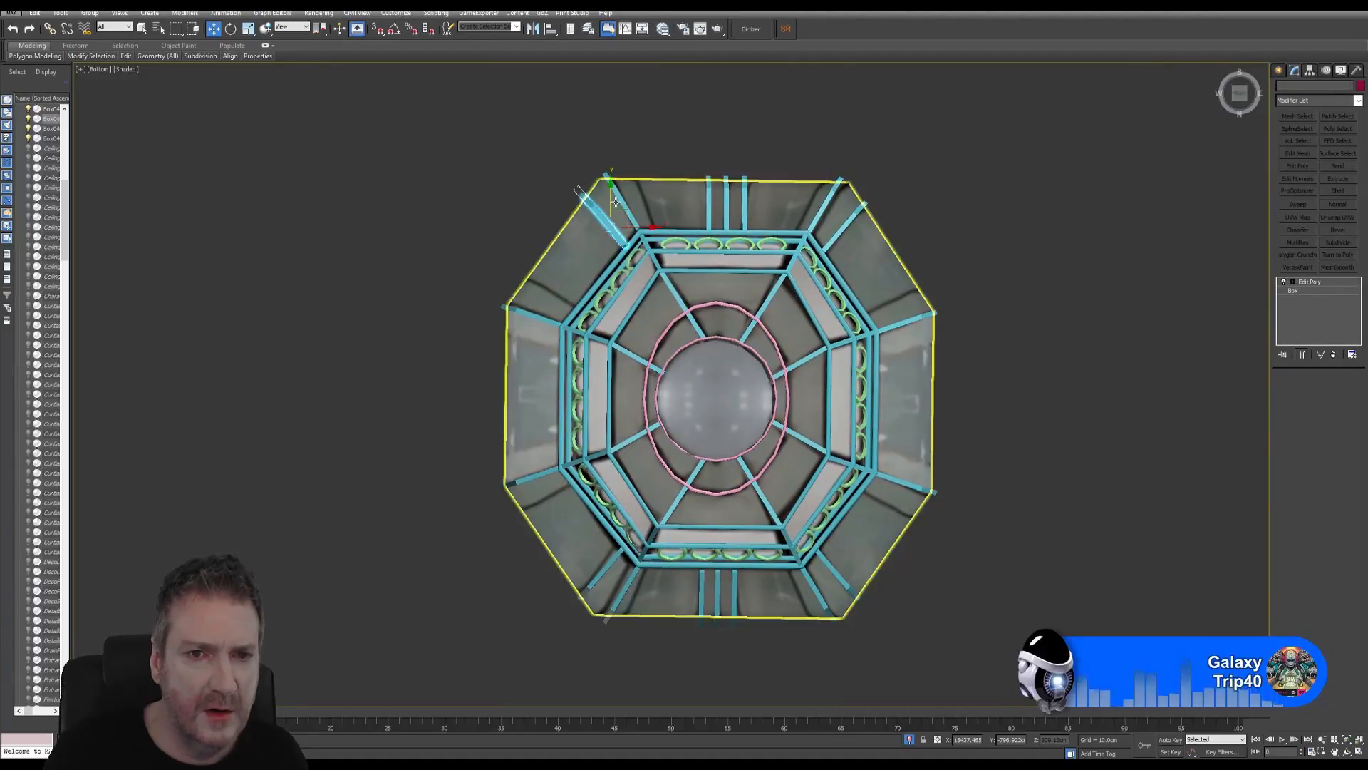
mouse_move(609, 194)
left_mouse_down()
mouse_move(610, 318)
mouse_move(641, 319)
mouse_move(597, 320)
mouse_move(568, 263)
left_mouse_up()
key("Return")
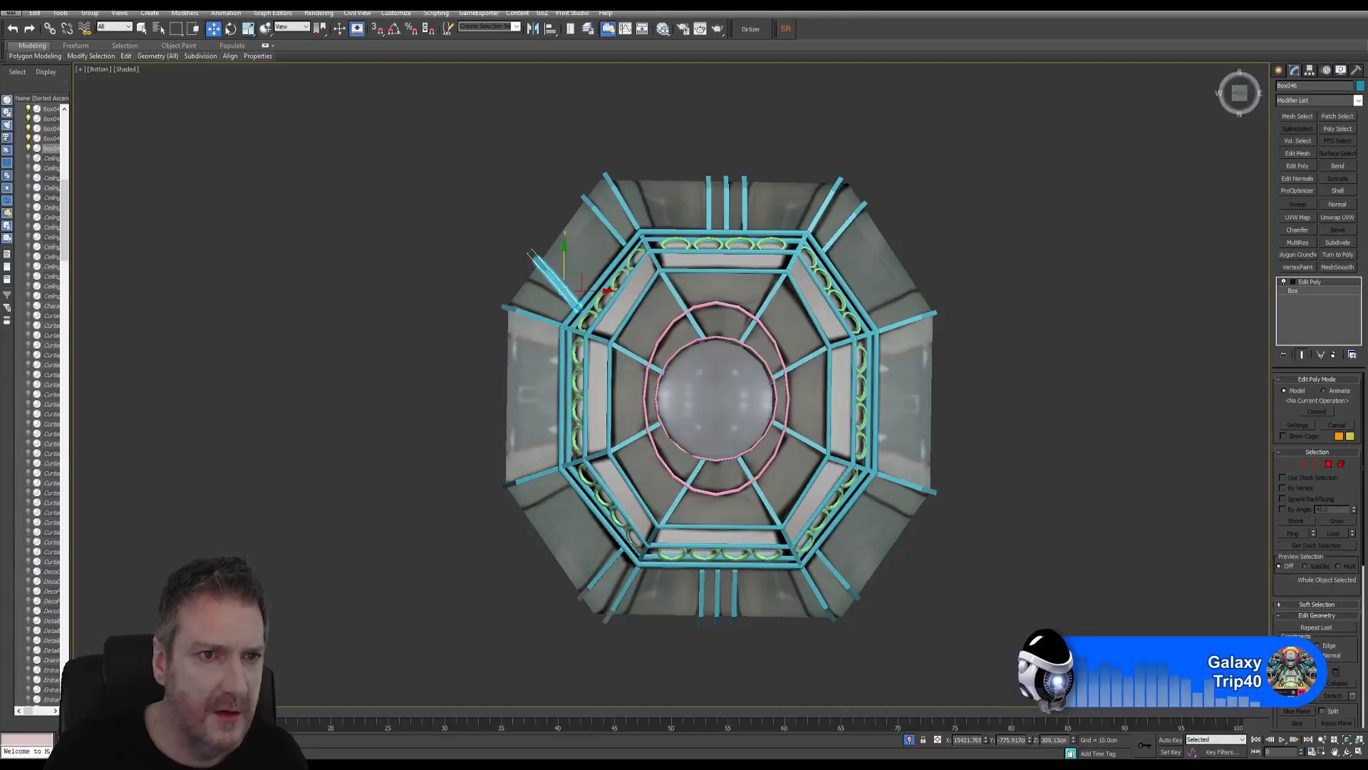
Step: Rotate the copied strut to a flatter angle, move it onto the panel's second seam and check its fit in perspective
key("e")
scroll(456, 221, "up", 1)
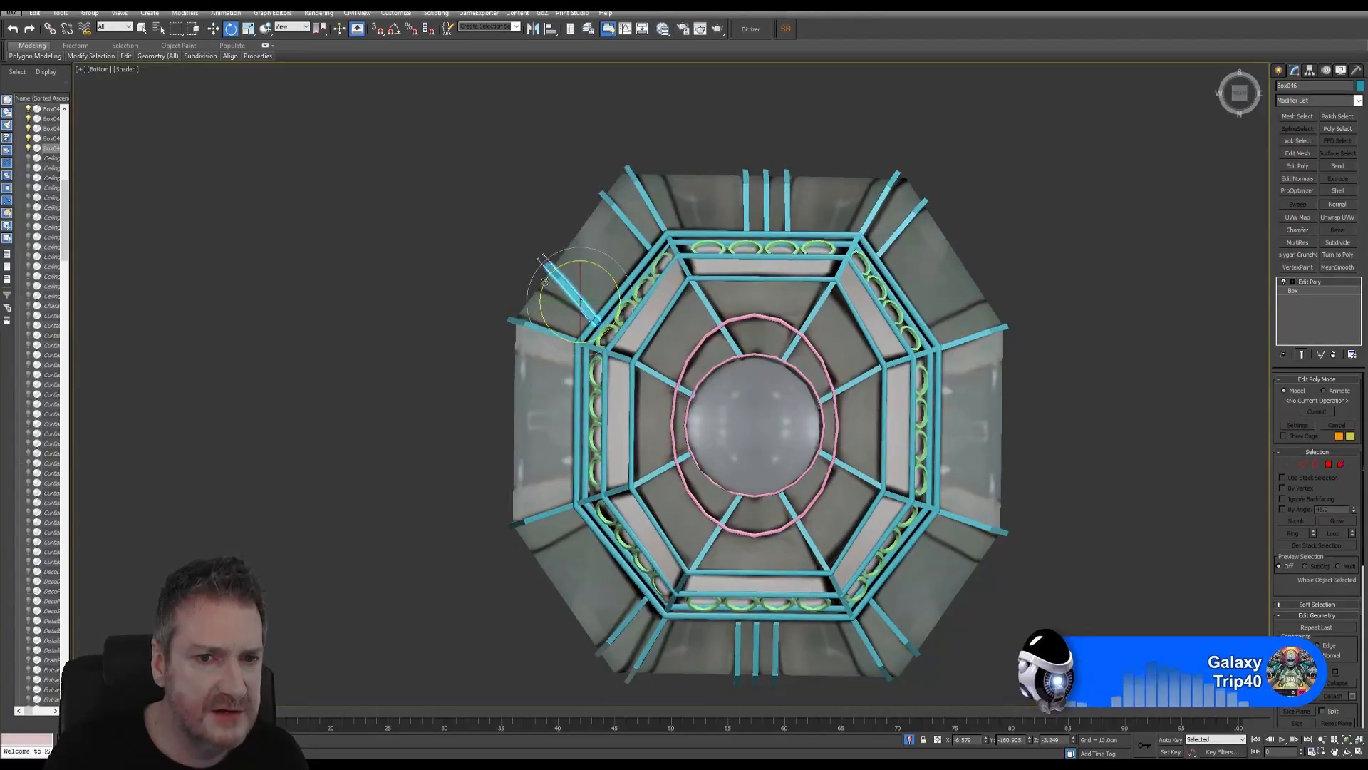
left_click_drag(546, 281, 528, 300)
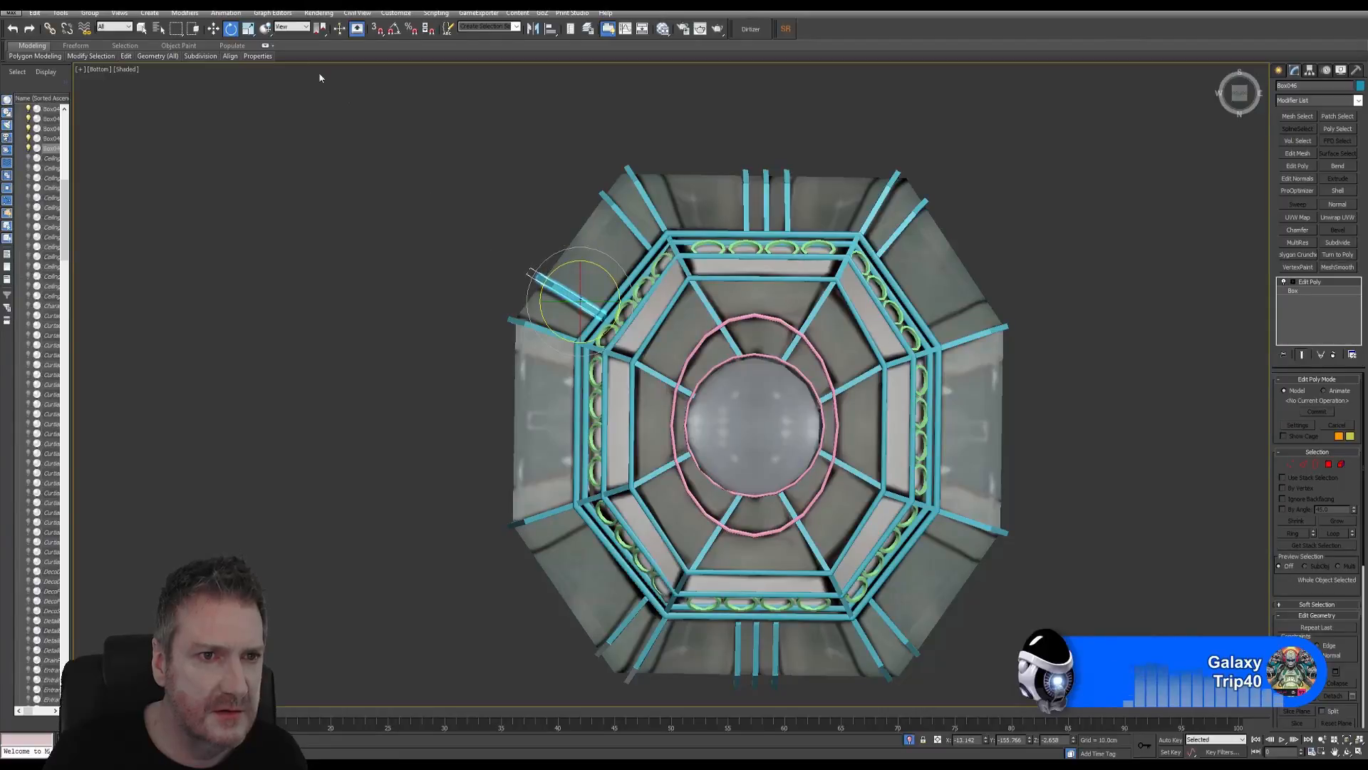
left_click(212, 29)
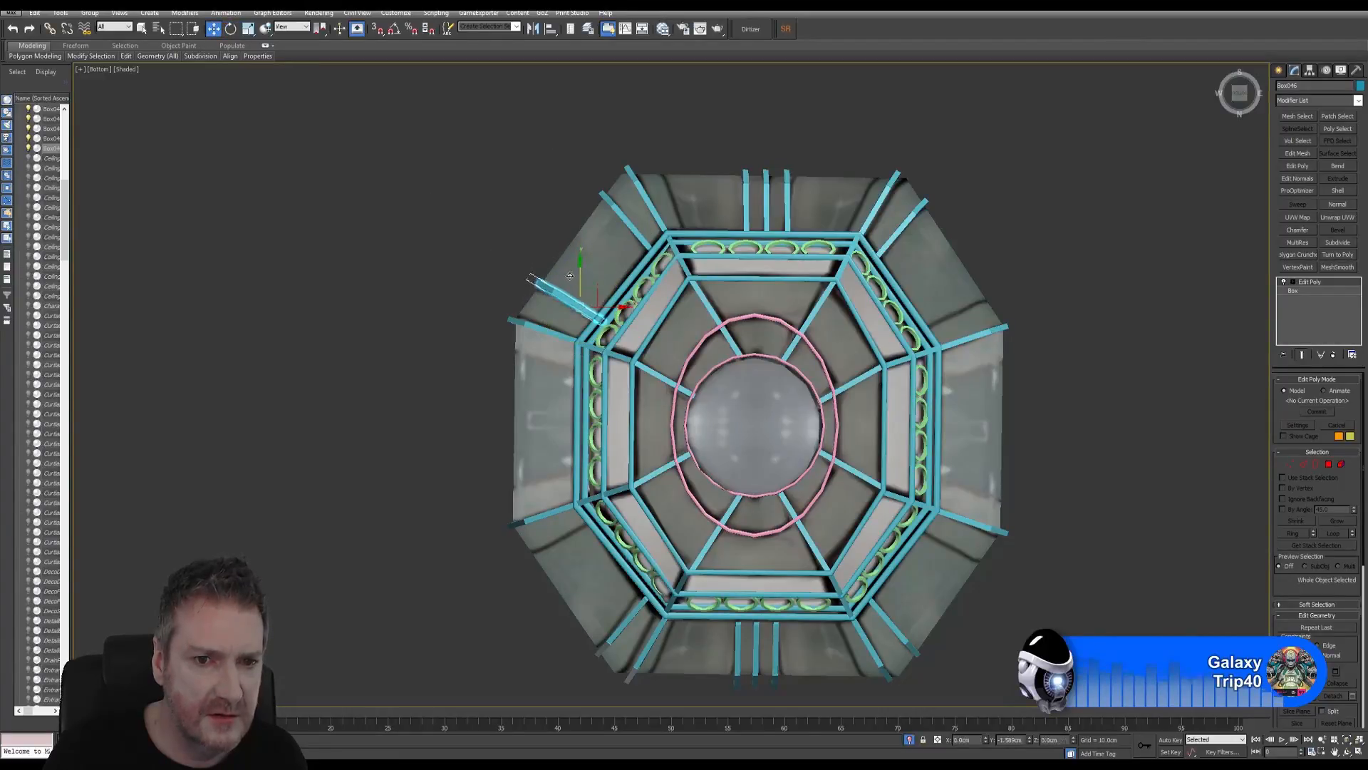
left_click_drag(616, 307, 609, 308)
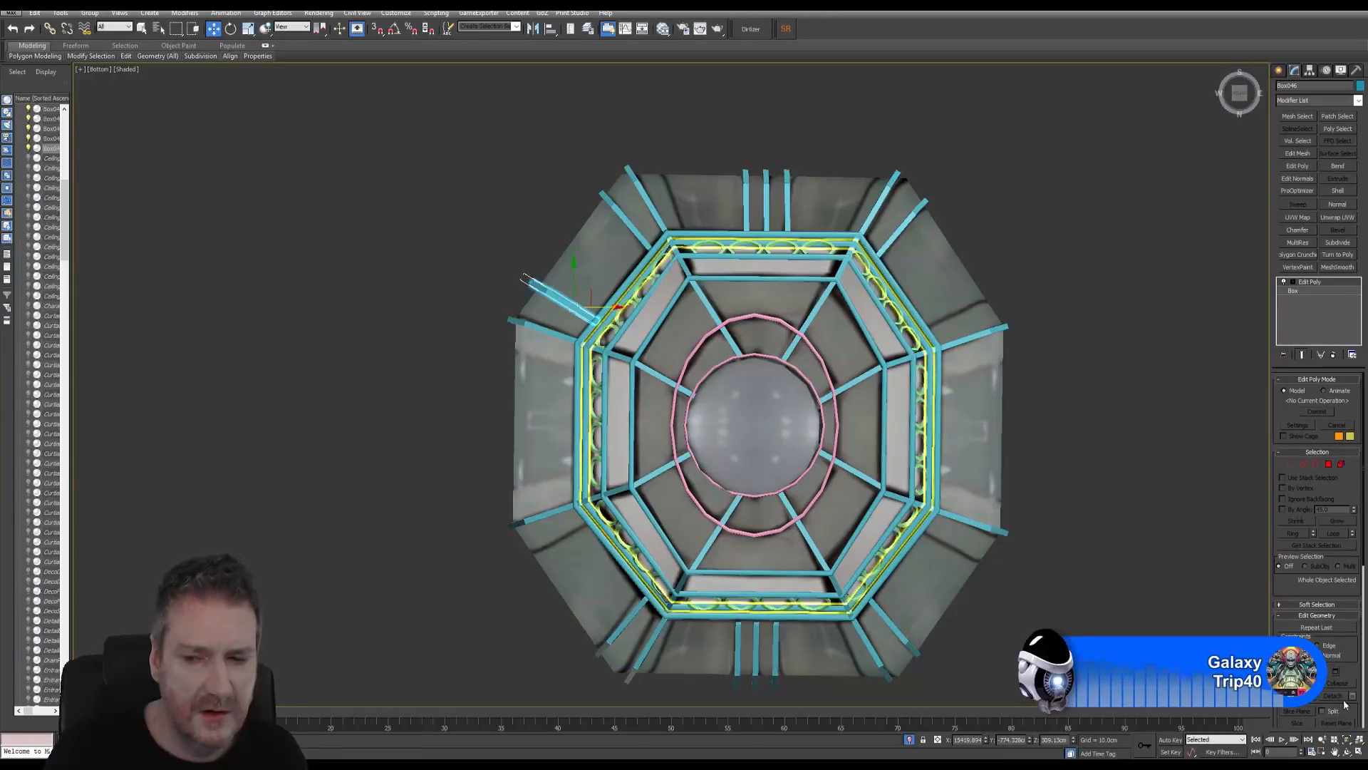
left_click(1335, 752)
middle_click_drag(388, 382, 491, 340)
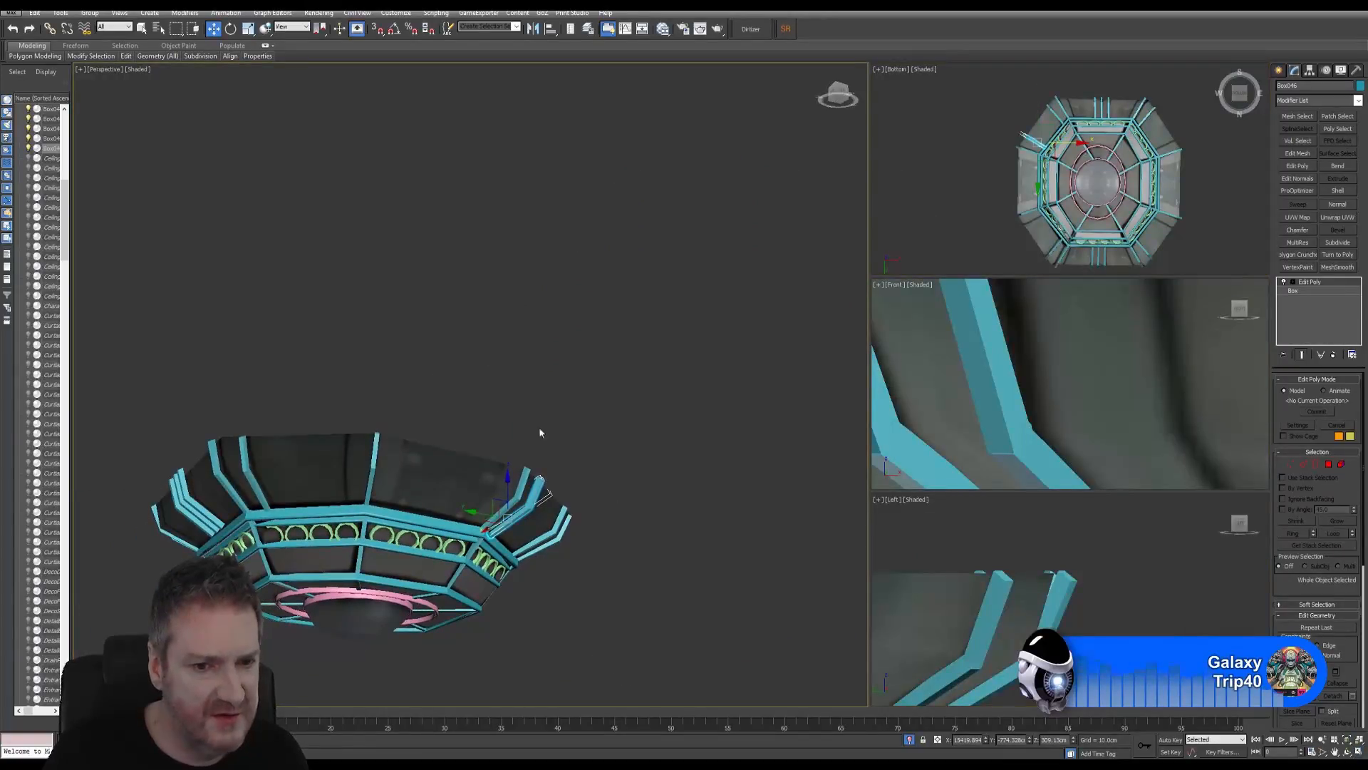
left_click(1347, 751)
left_click_drag(513, 428, 461, 500)
Step: Copy the strut from the upper-left panel's second seam horizontally towards the opposite side of the shade in the bottom view
right_click(1216, 207)
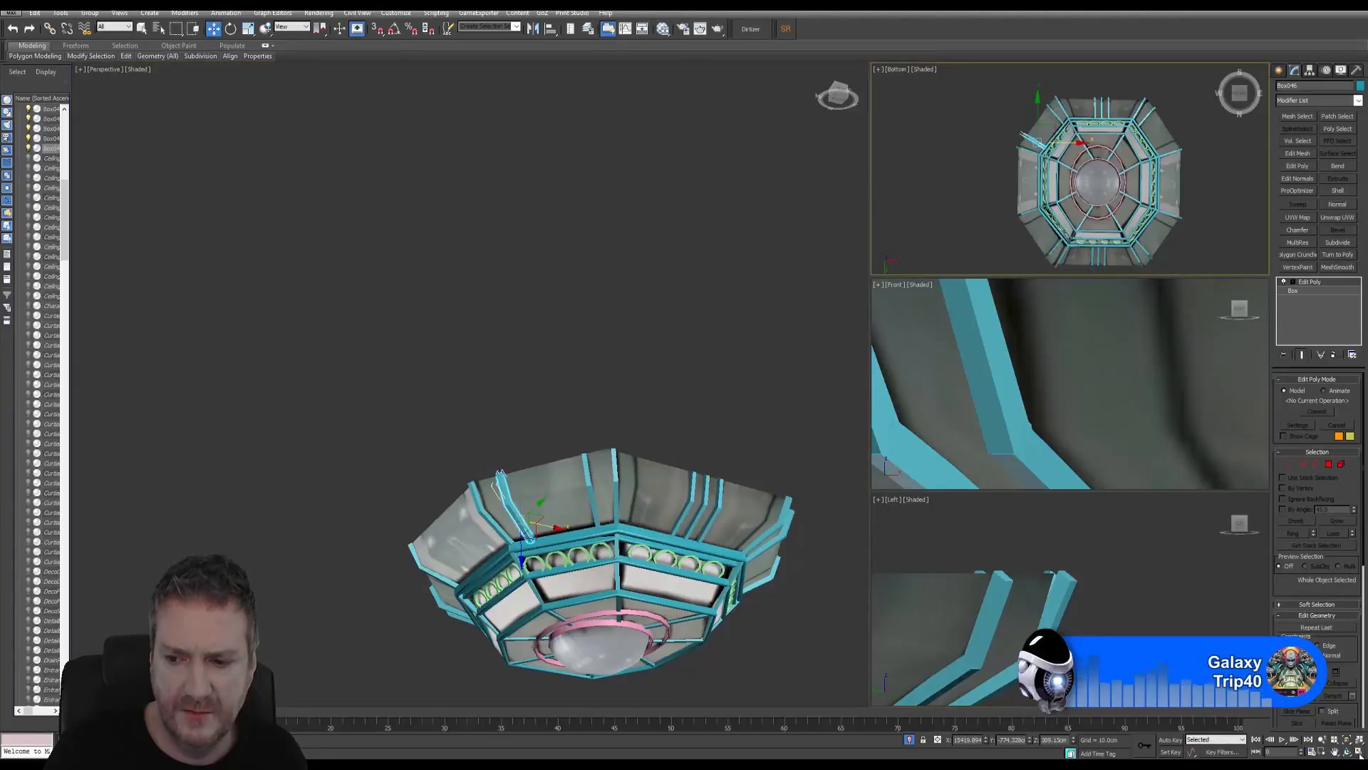
left_click(1354, 752)
scroll(582, 407, "up", 2)
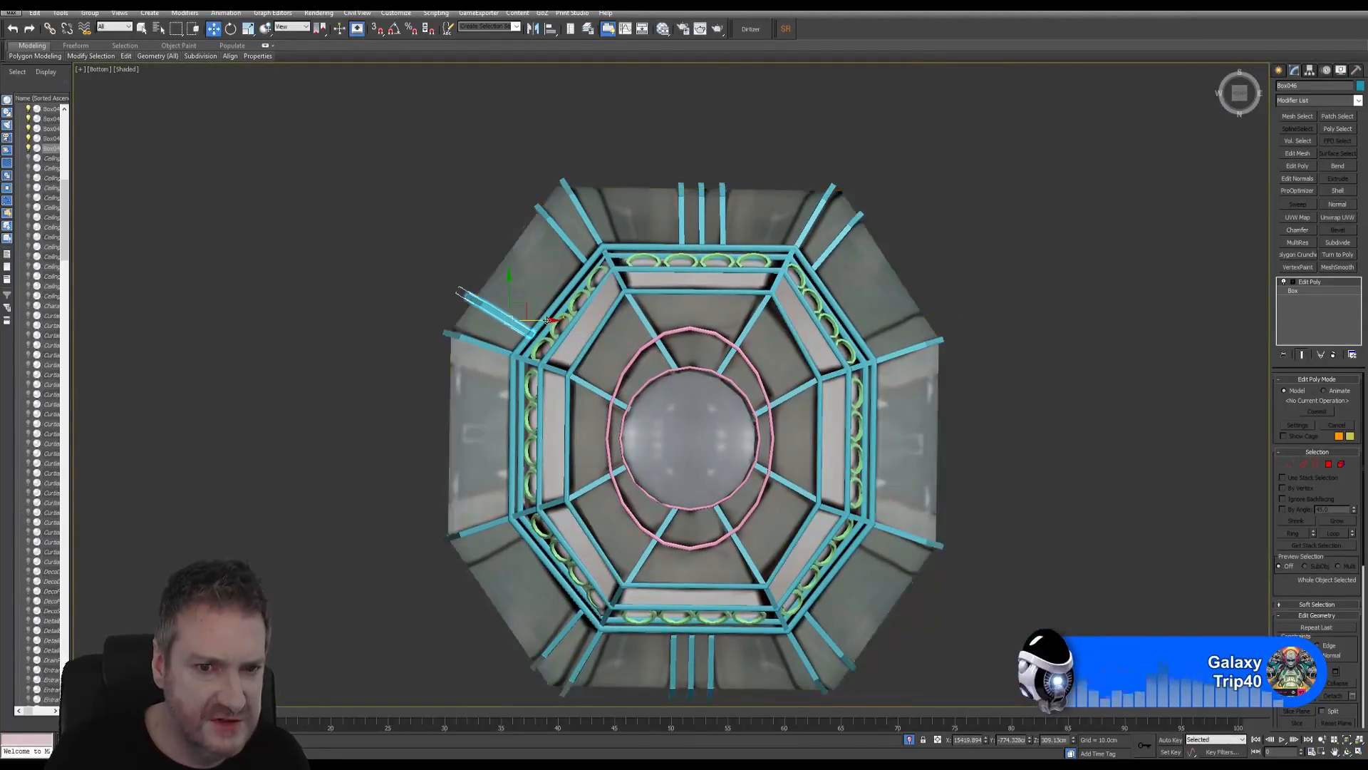
left_click_drag(541, 318, 543, 319, "shift")
left_click_drag(801, 330, 802, 331, "shift")
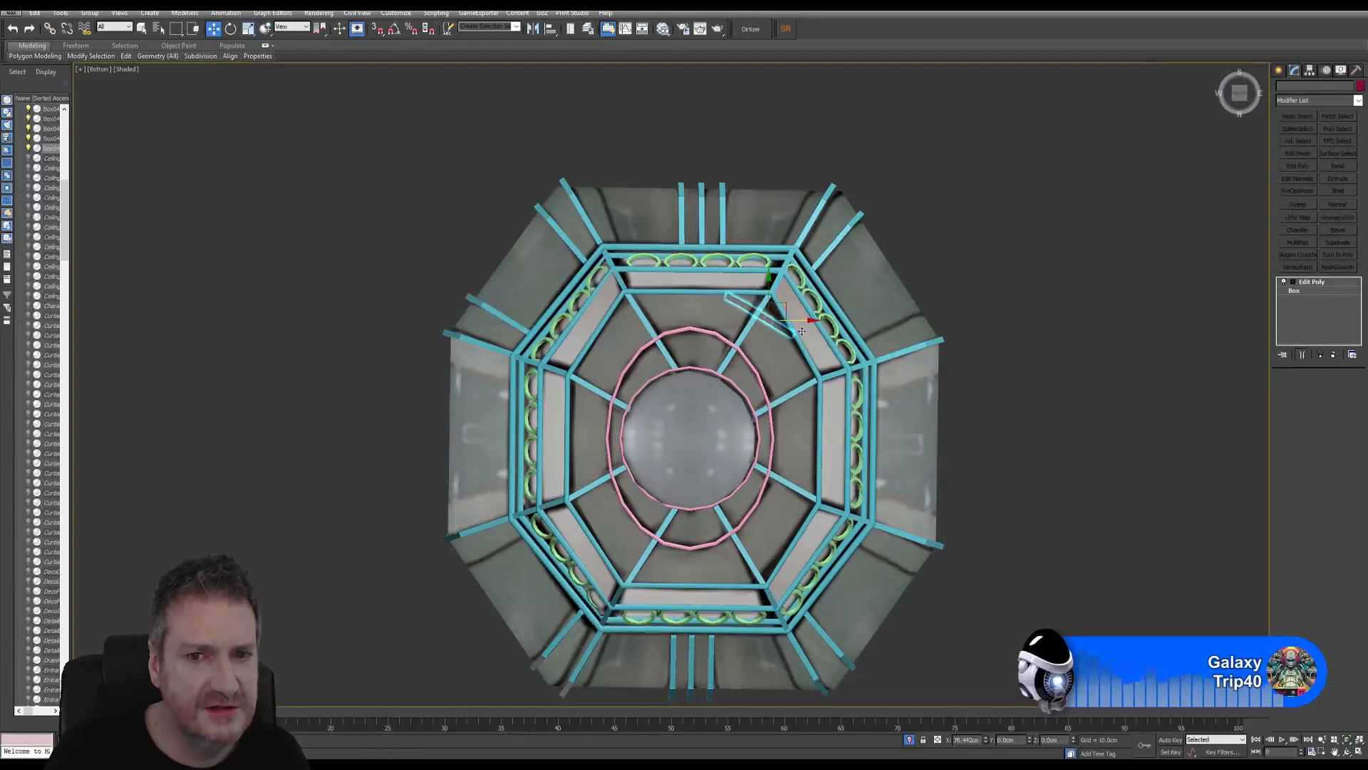
left_click(684, 429)
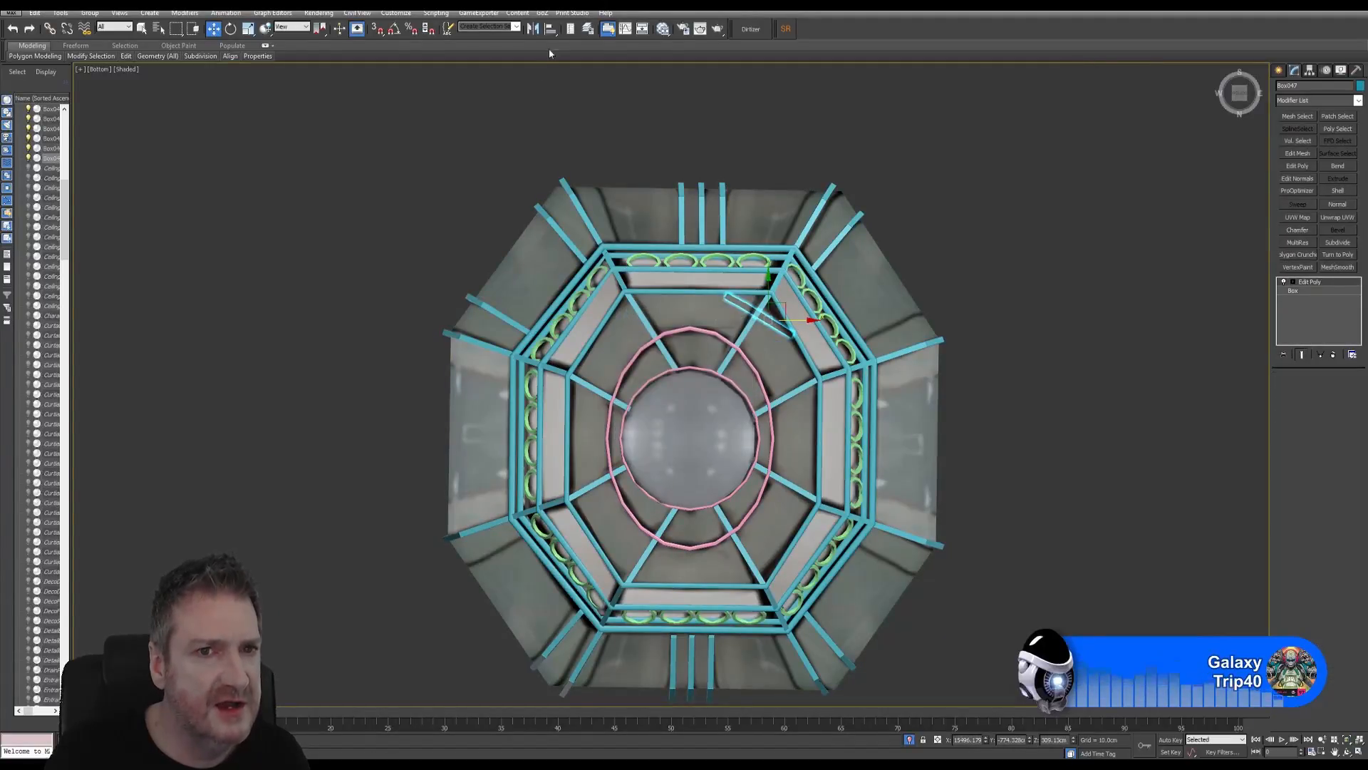
Step: Mirror the copied strut on the Y axis without cloning and move it onto the upper-right panel's outer seam
left_click(533, 28)
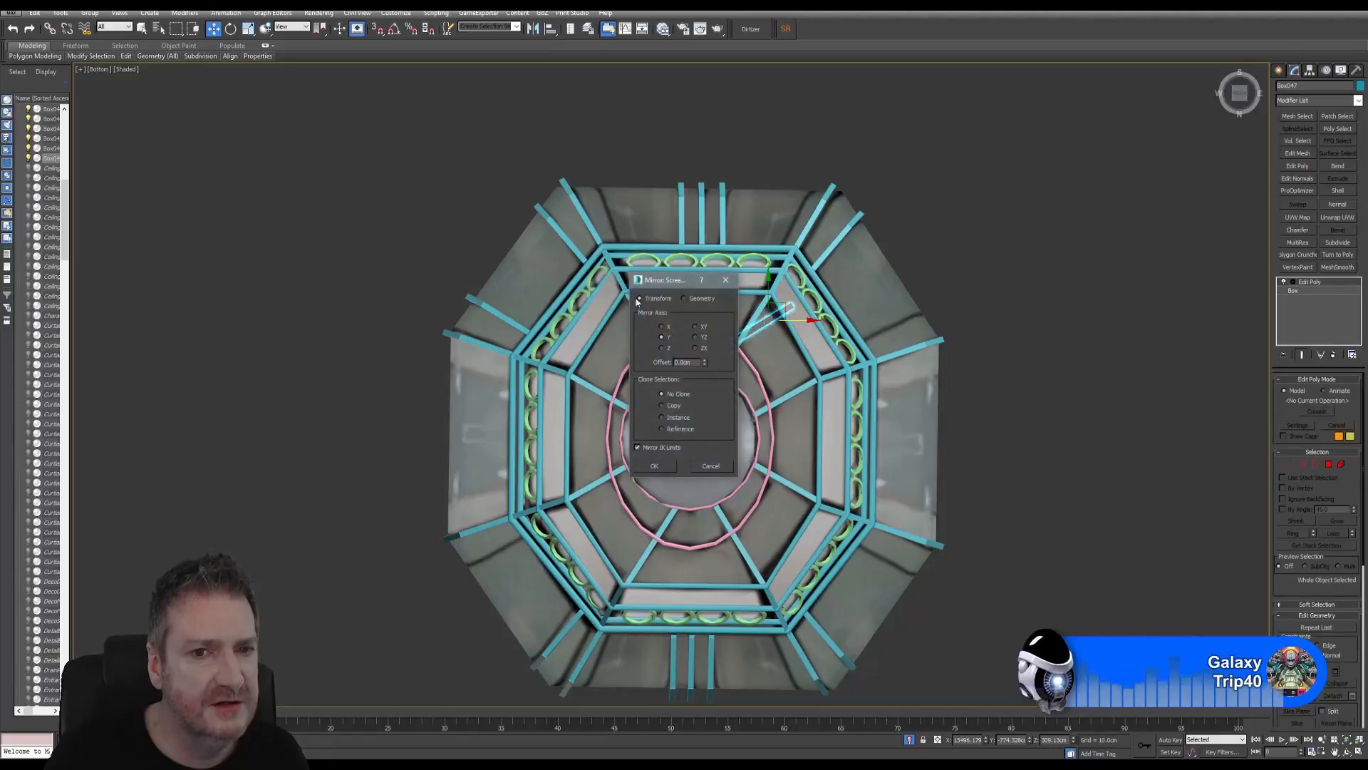
left_click(656, 466)
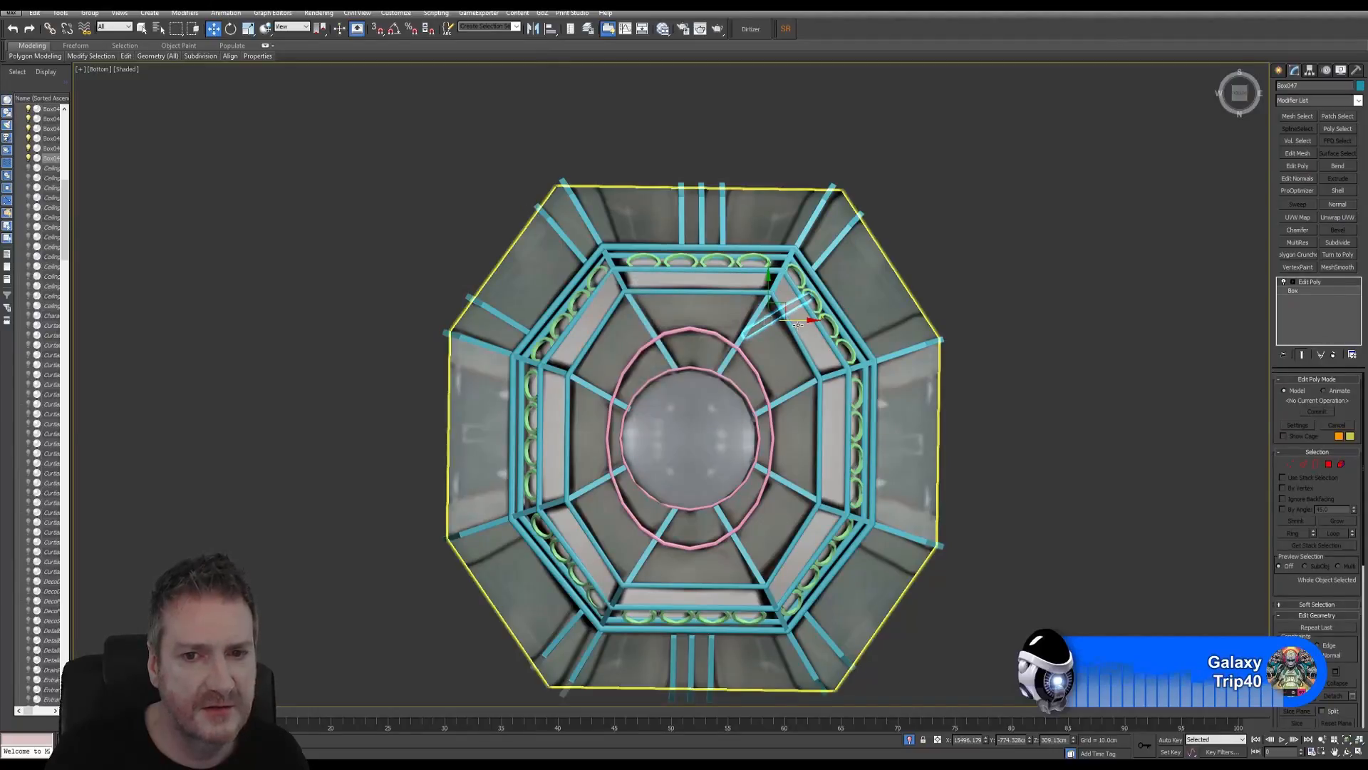
left_click_drag(791, 342, 905, 345)
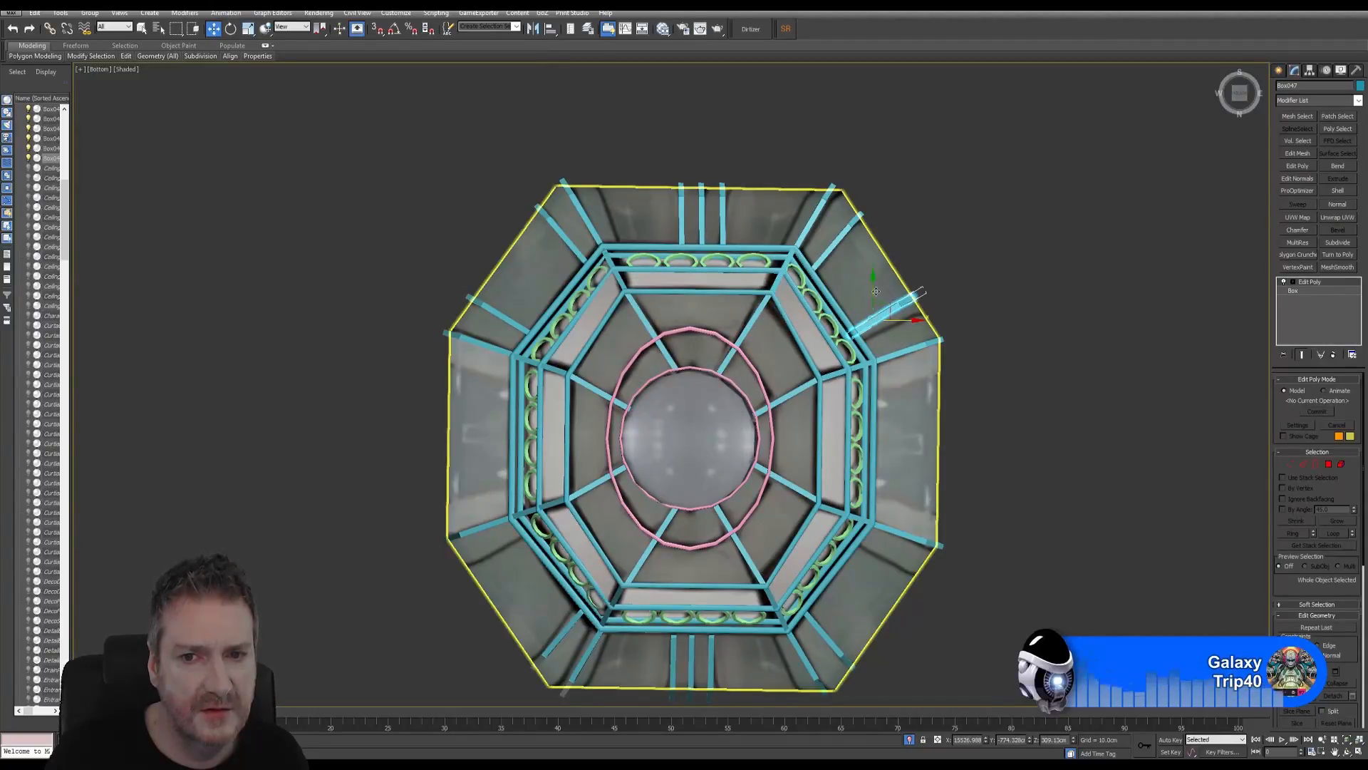
left_click_drag(878, 290, 919, 332)
Step: Copy both outer seam struts down to the two lower panels together and mirror the copies on the Y axis without cloning
left_click(499, 314, "ctrl")
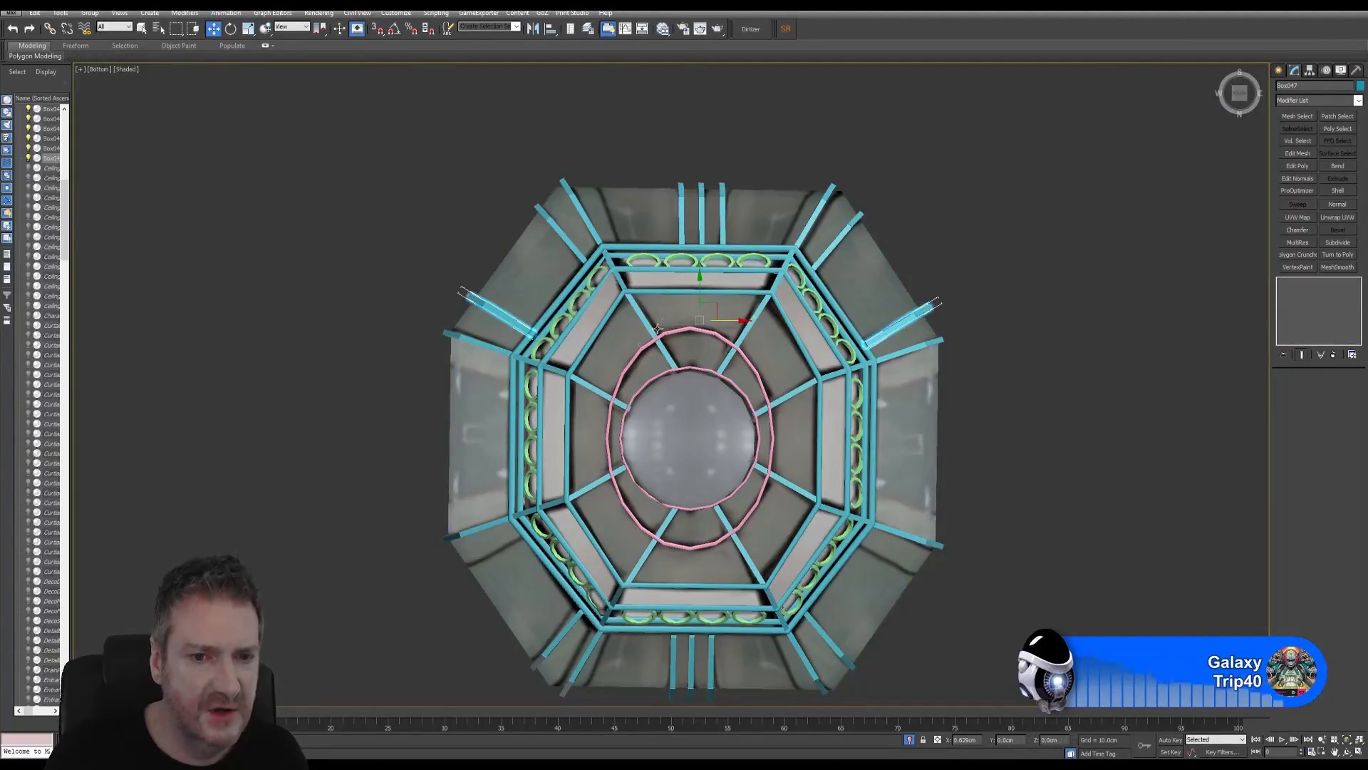
middle_click_drag(657, 327, 602, 260)
left_click_drag(647, 222, 648, 457)
left_click(690, 430)
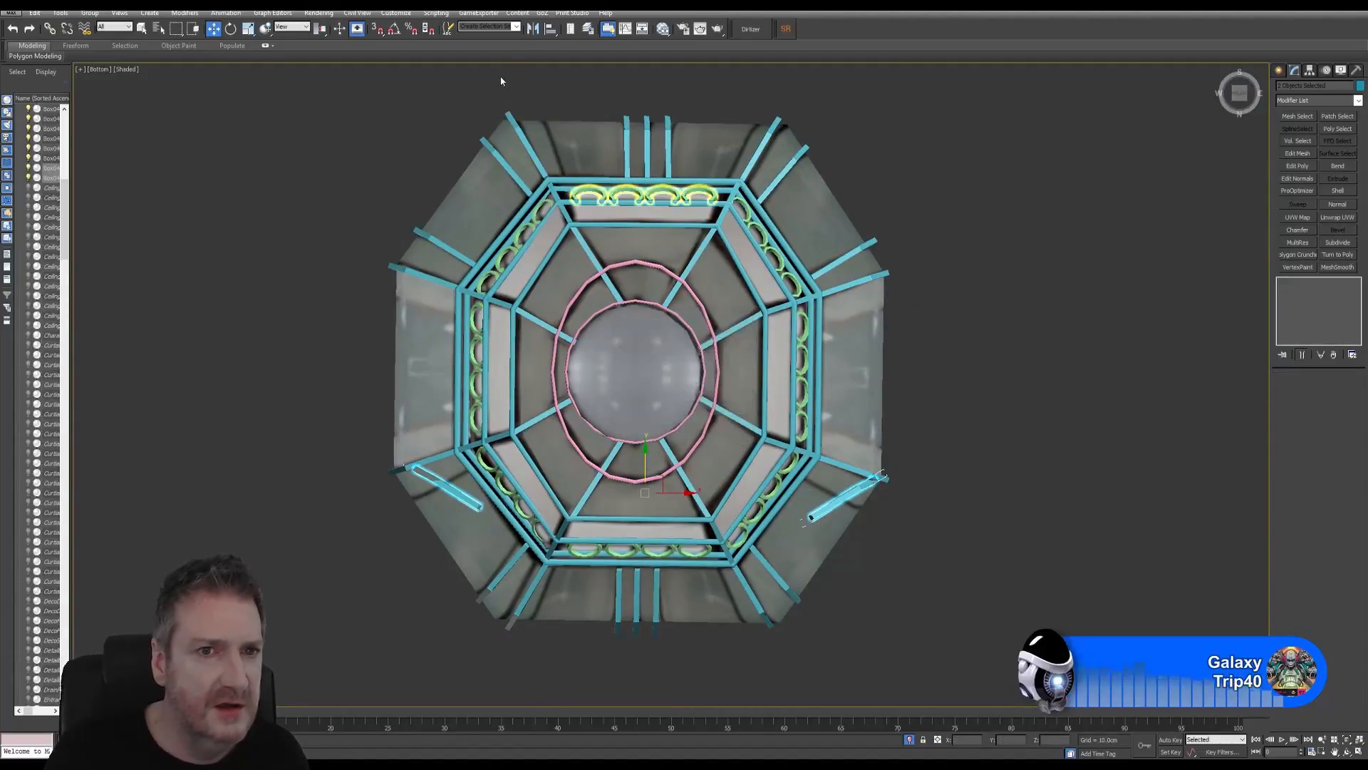
left_click(534, 29)
left_click(661, 337)
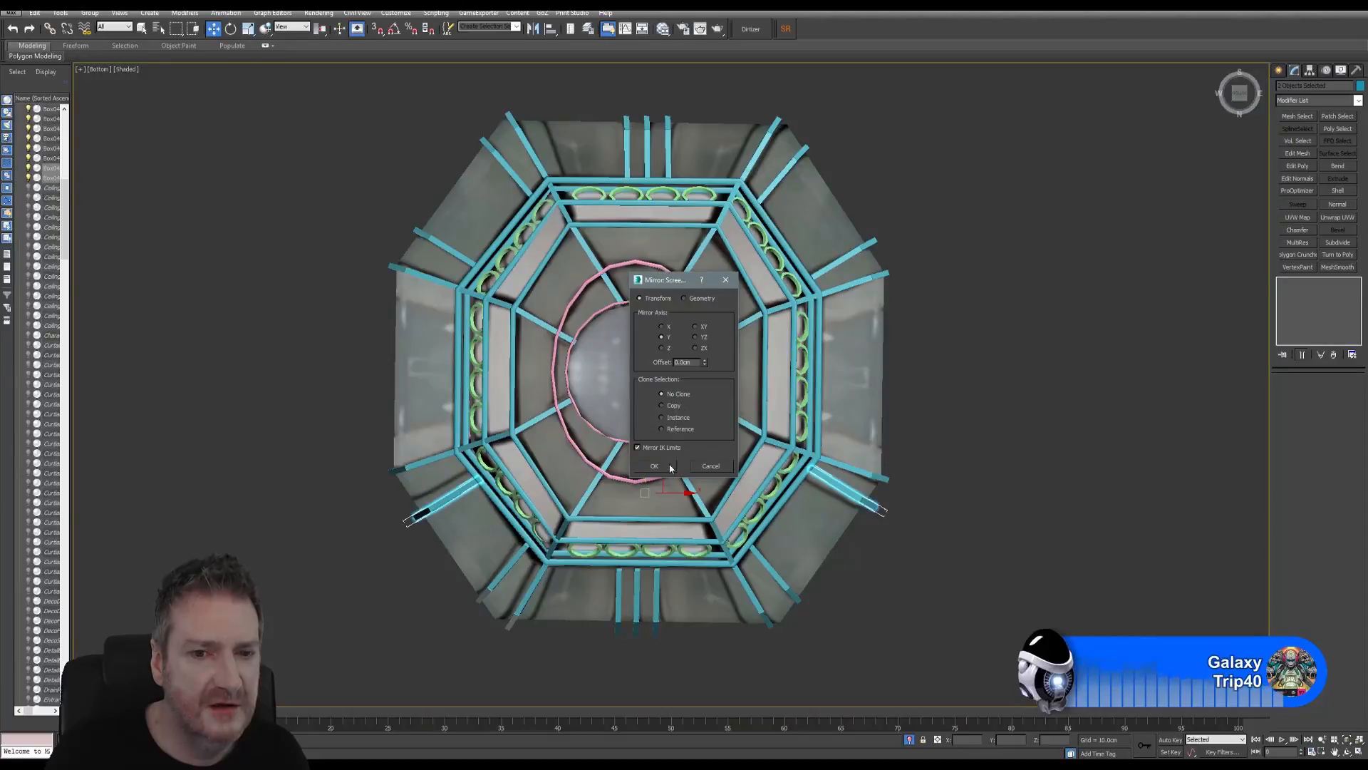
left_click(654, 466)
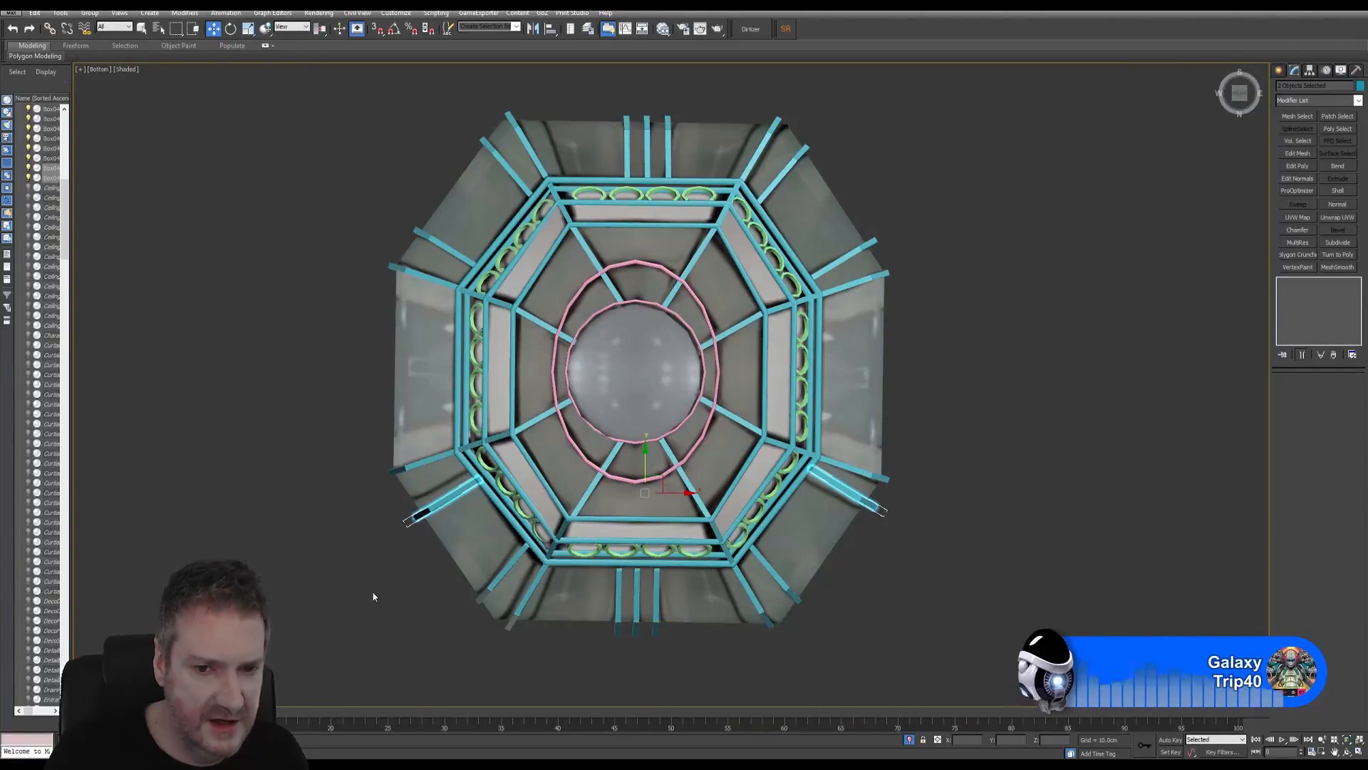
Step: Nudge the new lower-left and lower-right struts individually along X and Y onto their panels' seams, and clear the selection
left_click(485, 497)
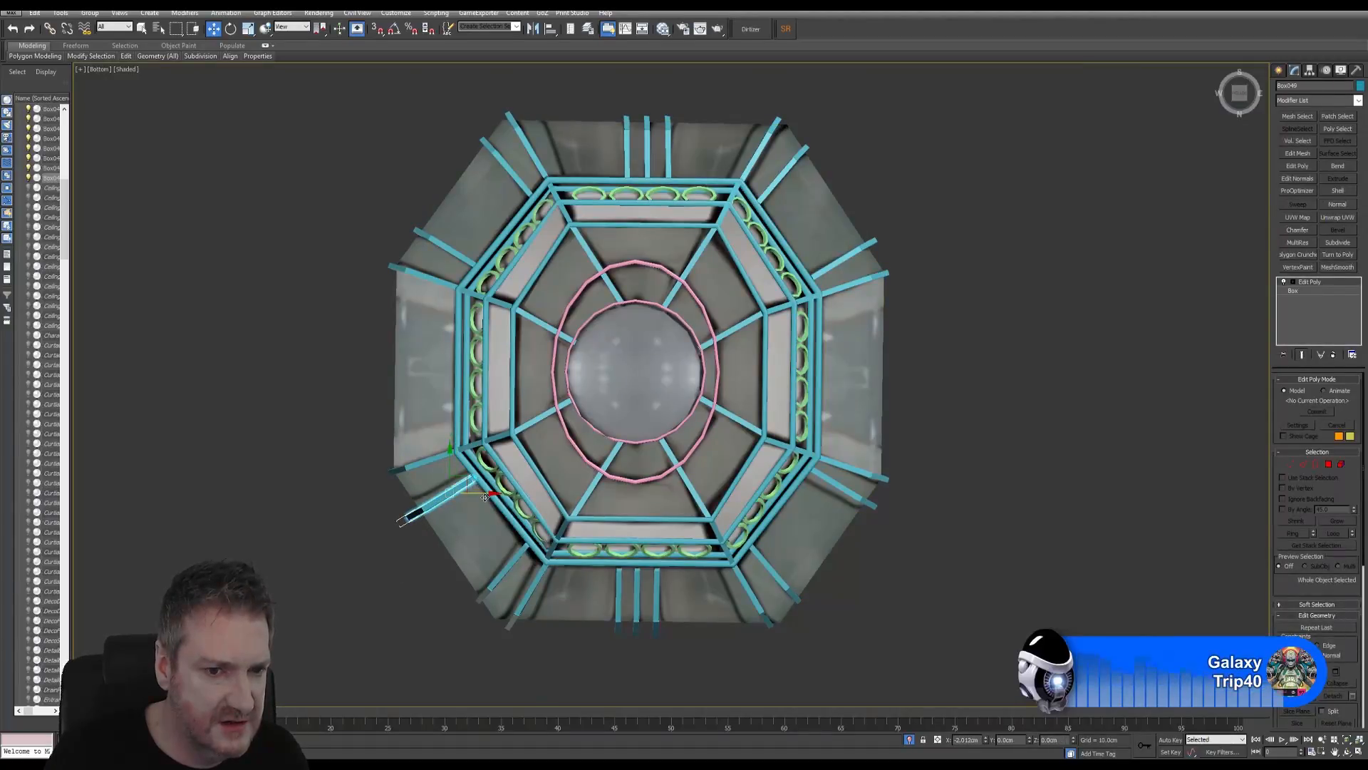
left_click_drag(450, 472, 444, 464)
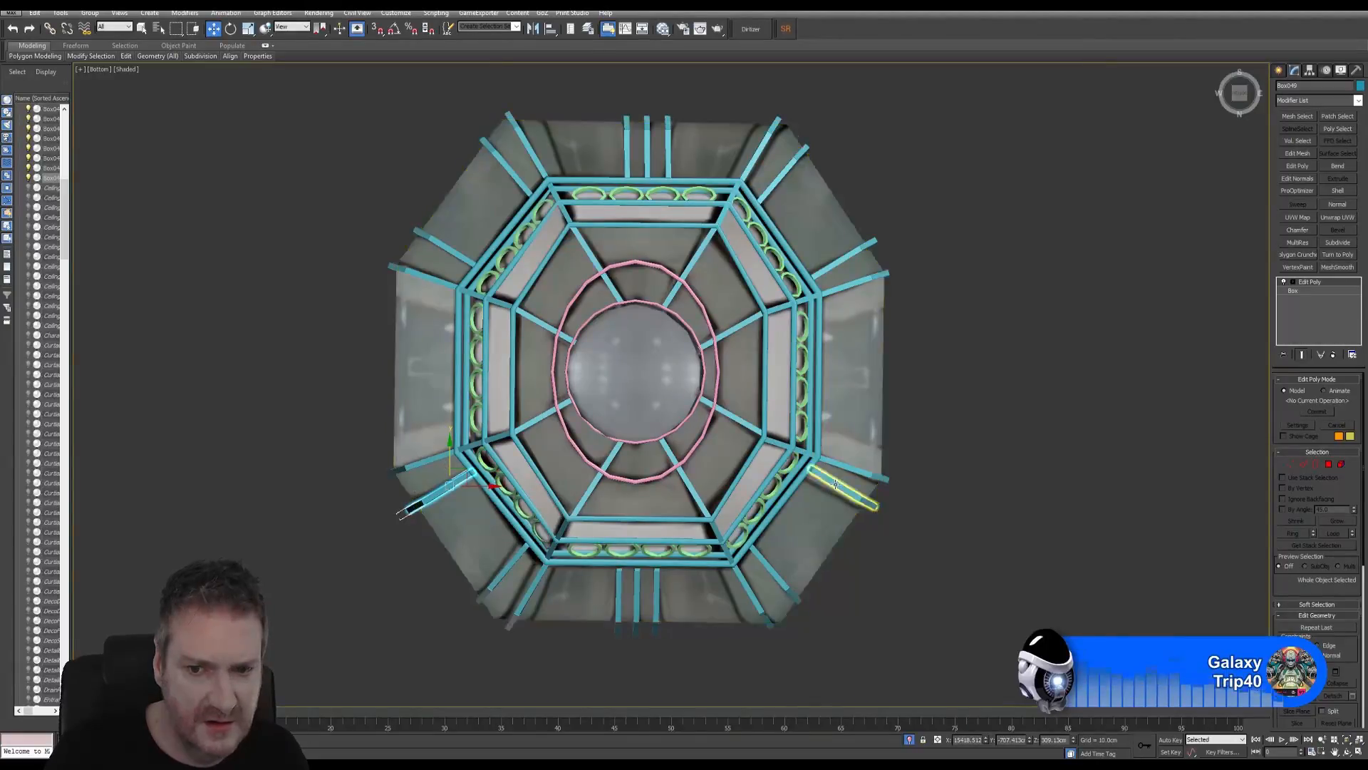
left_click(825, 438)
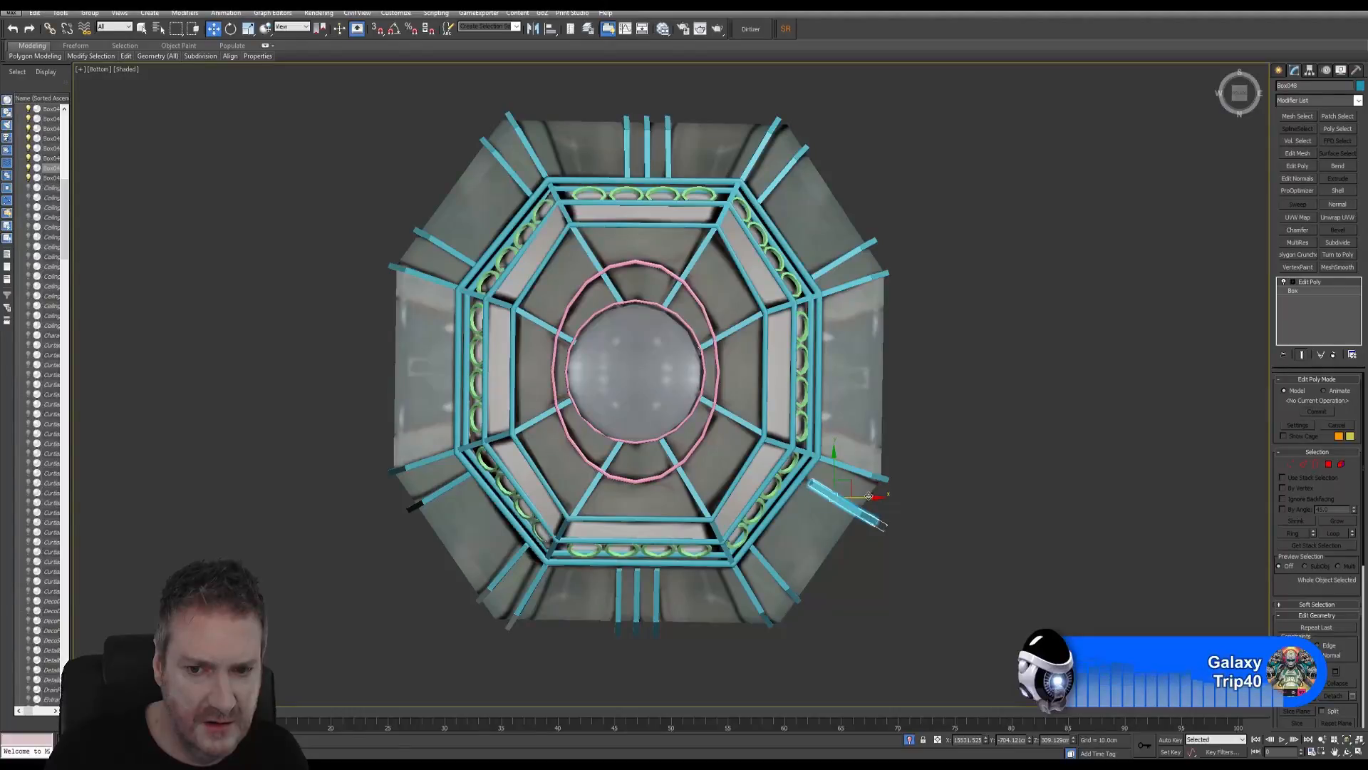
left_click_drag(868, 496, 825, 463)
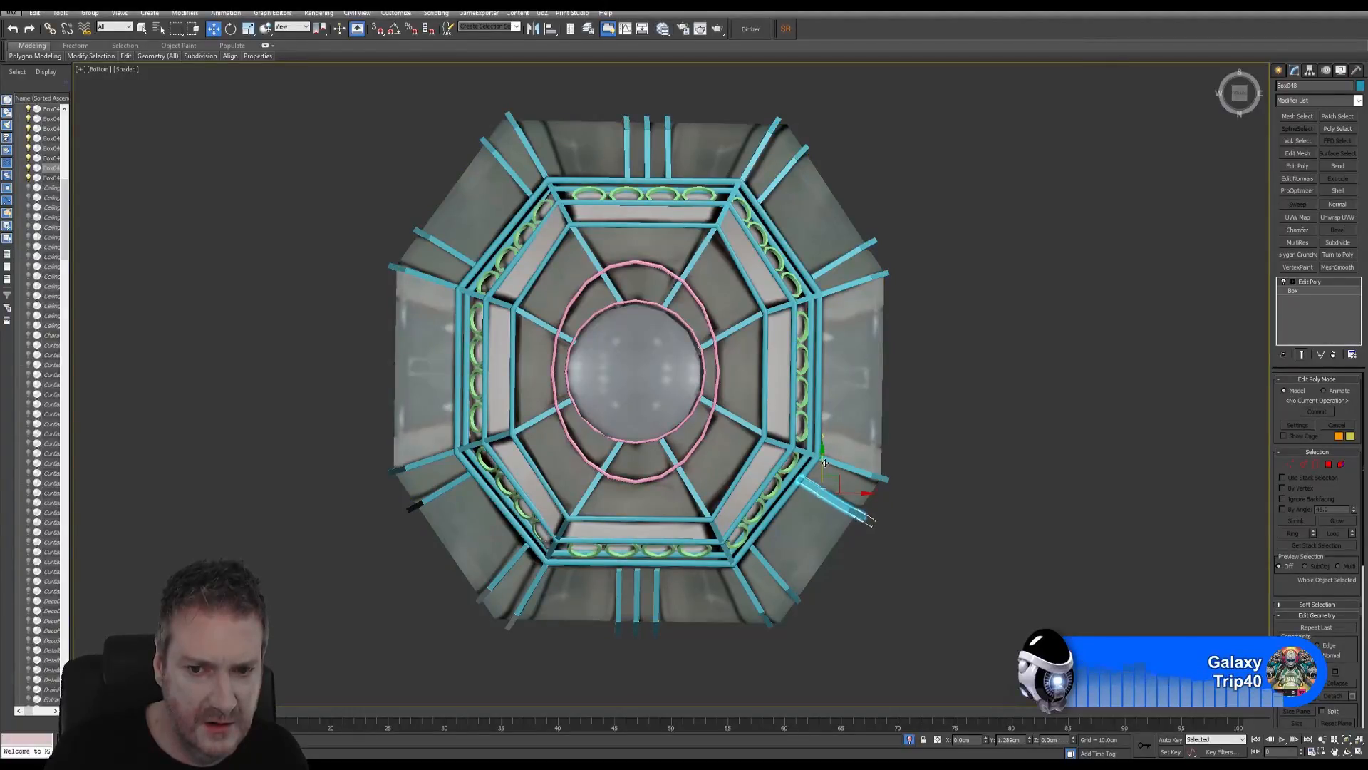
left_click(982, 417)
Step: Examine the struts around the whole glass shade from below and from the side in the perspective view
middle_click_drag(999, 372, 961, 321)
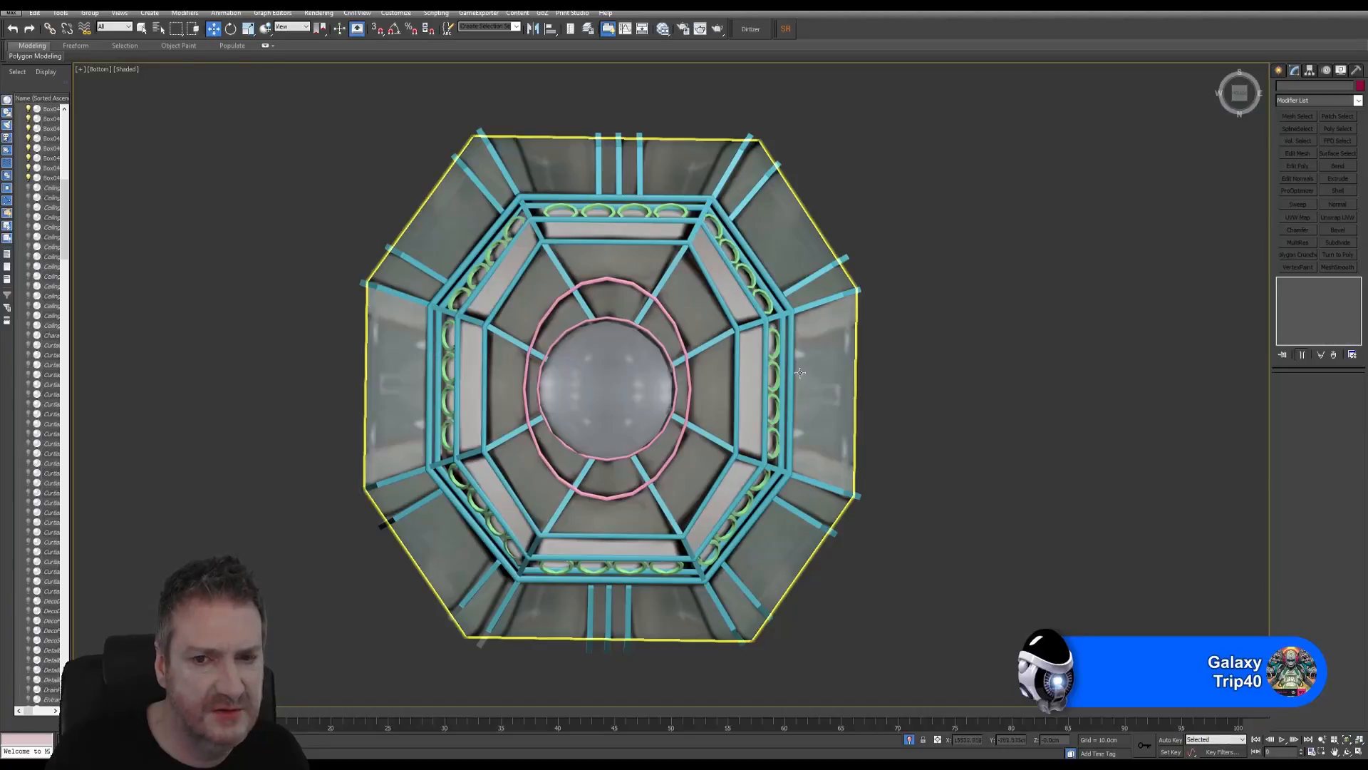
left_click(1357, 751)
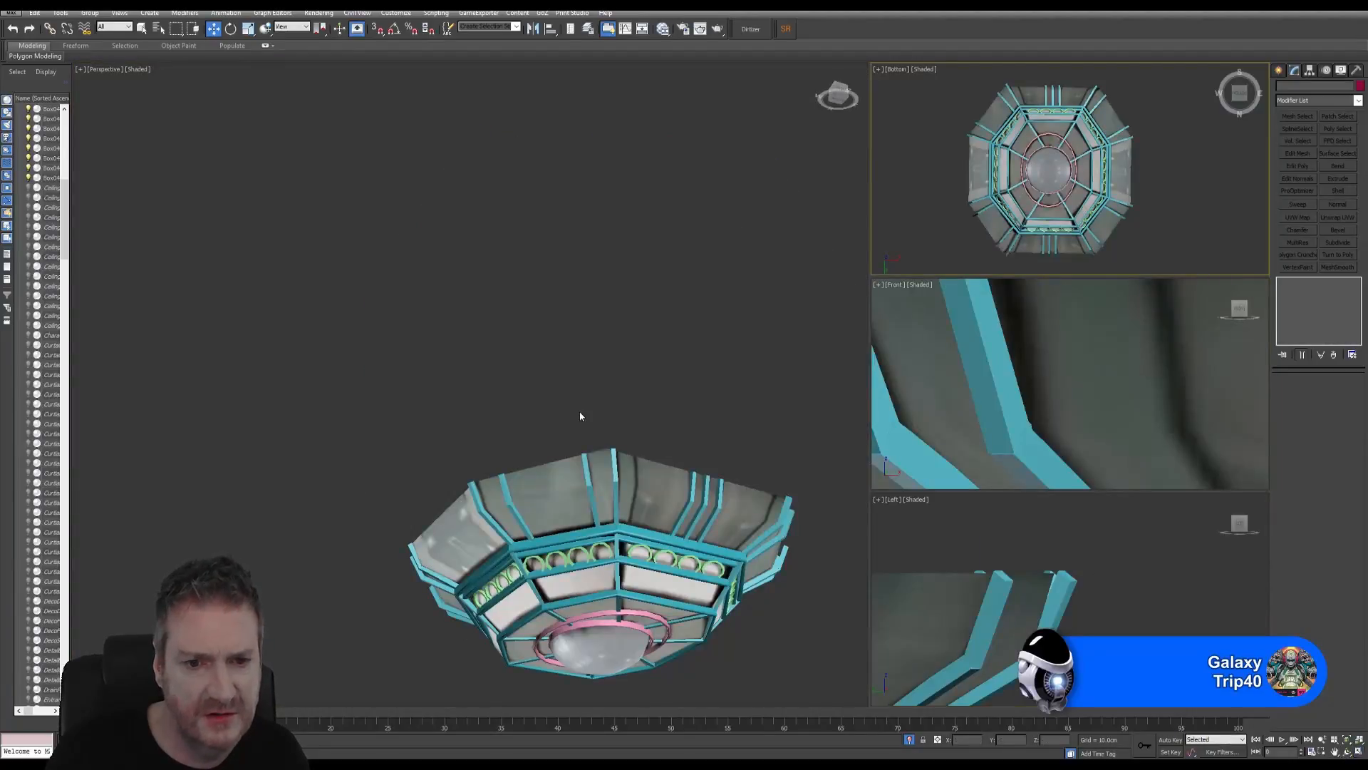
middle_click_drag(581, 414, 418, 305)
left_click(1347, 752)
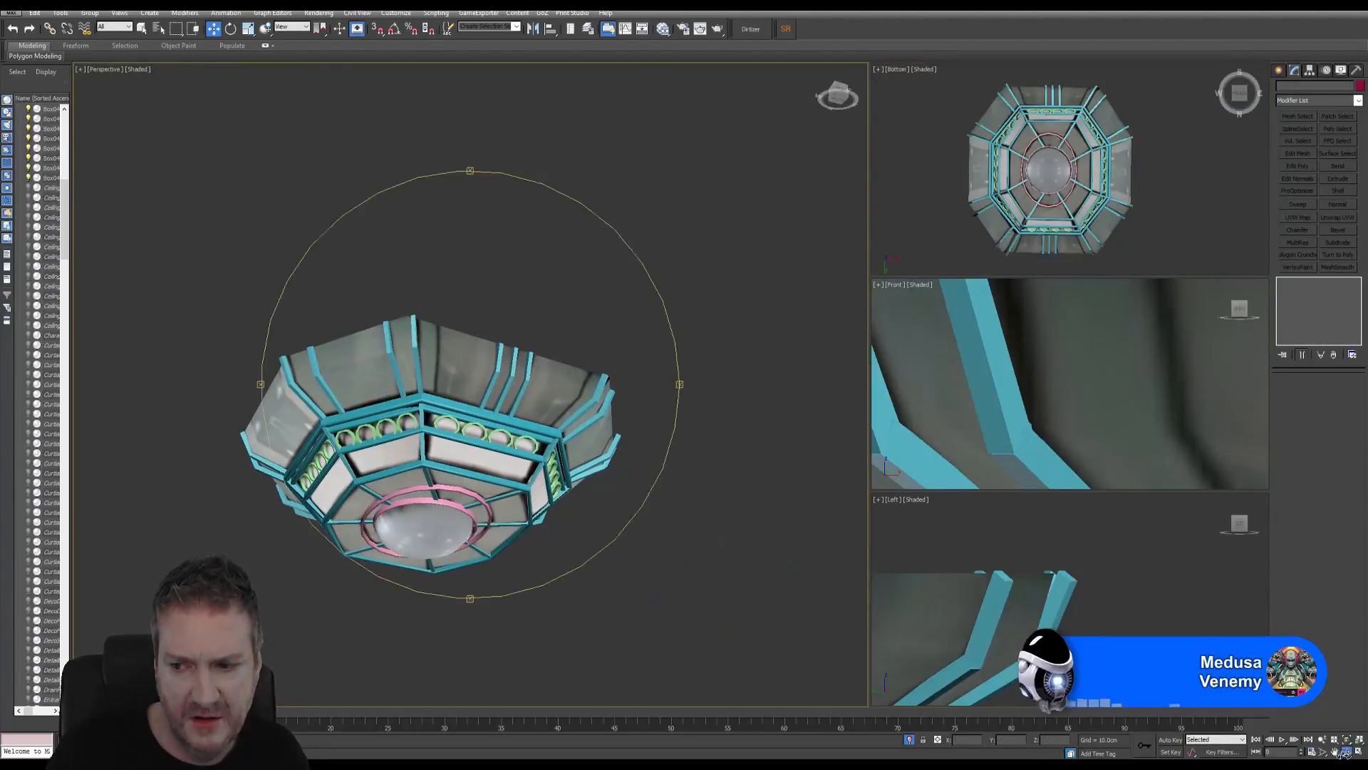
left_click_drag(499, 456, 543, 409)
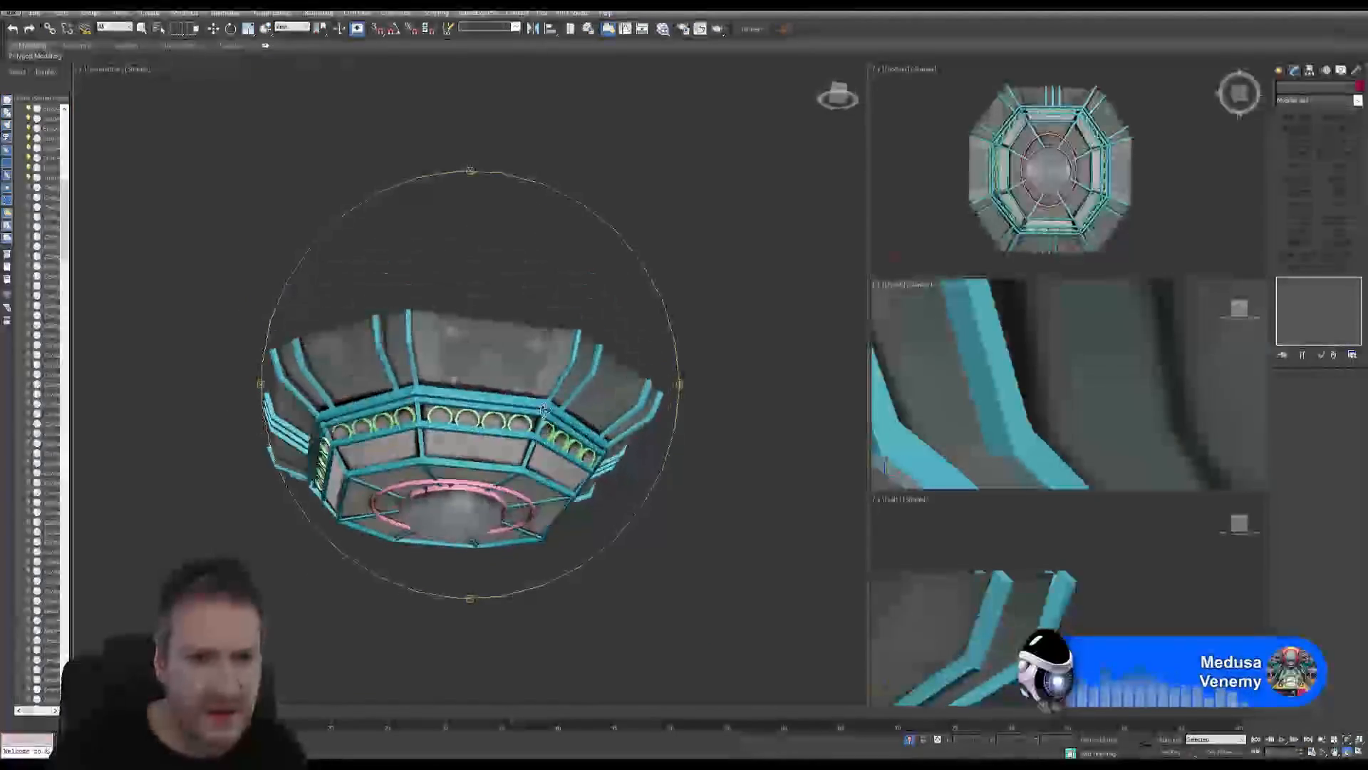
left_click(142, 28)
middle_click_drag(691, 510, 678, 536, "alt")
scroll(580, 541, "up", 3)
scroll(583, 534, "down", 2)
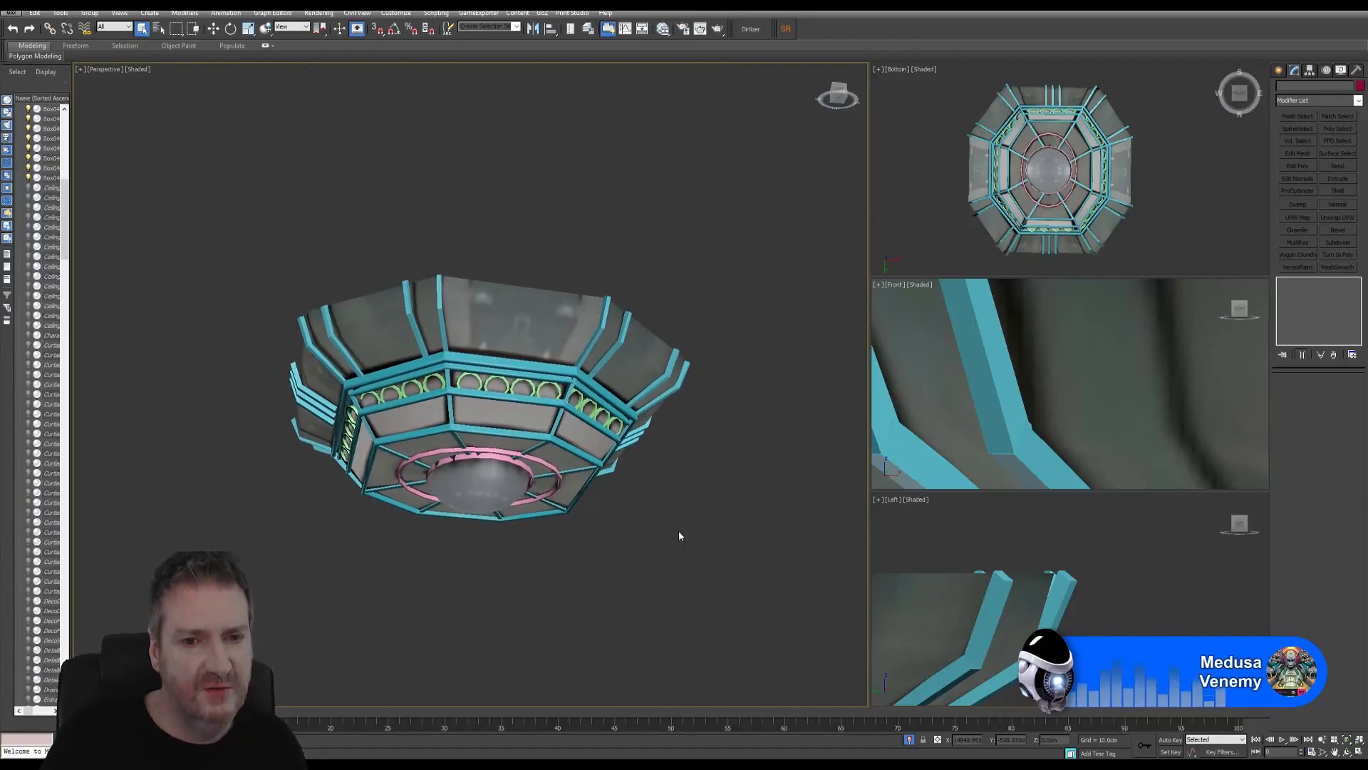
left_click(1348, 751)
left_click_drag(555, 401, 555, 351)
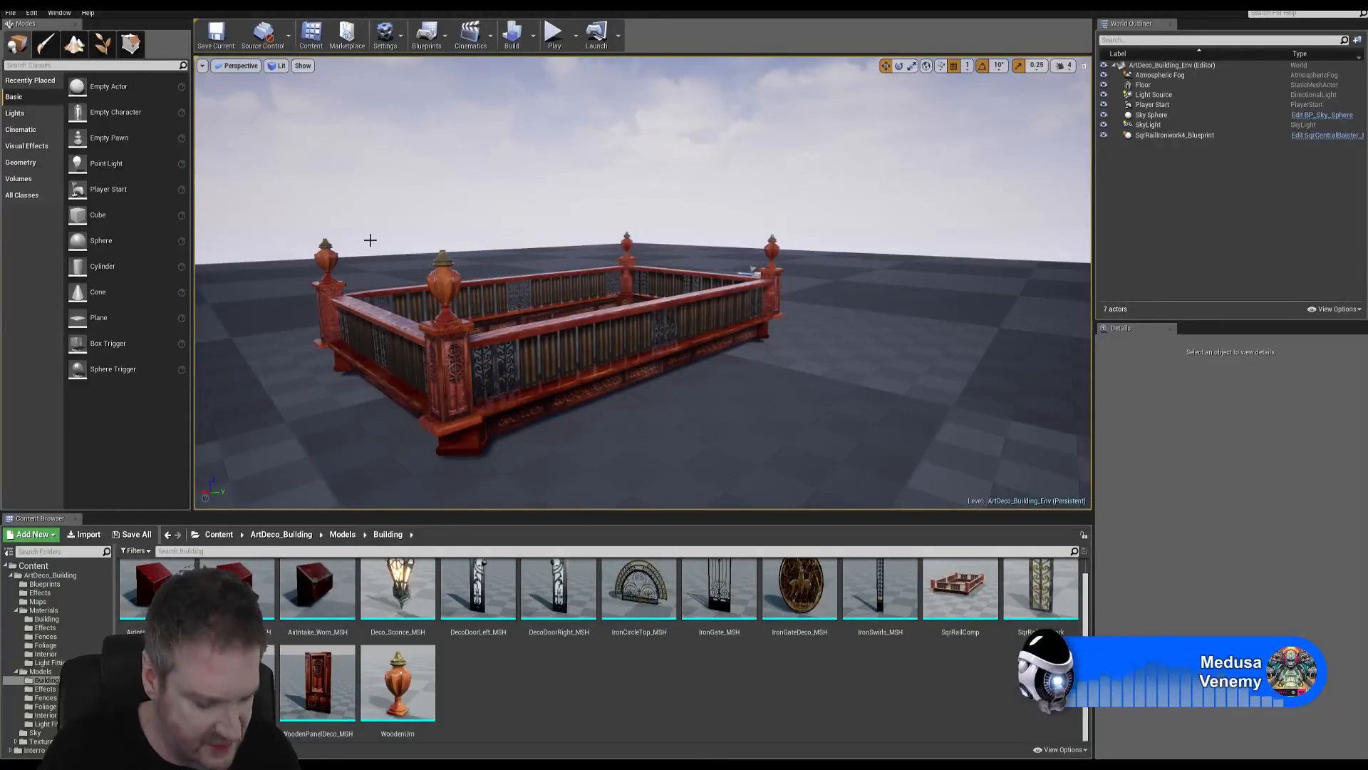
Step: Inspect the wooden railing's urns, carved posts and ironwork panels in the Unreal Editor scene, and return to 3ds Max
left_click_drag(447, 273, 399, 214)
mouse_move(399, 214)
right_mouse_down()
mouse_move(427, 218)
mouse_move(399, 210)
right_mouse_up()
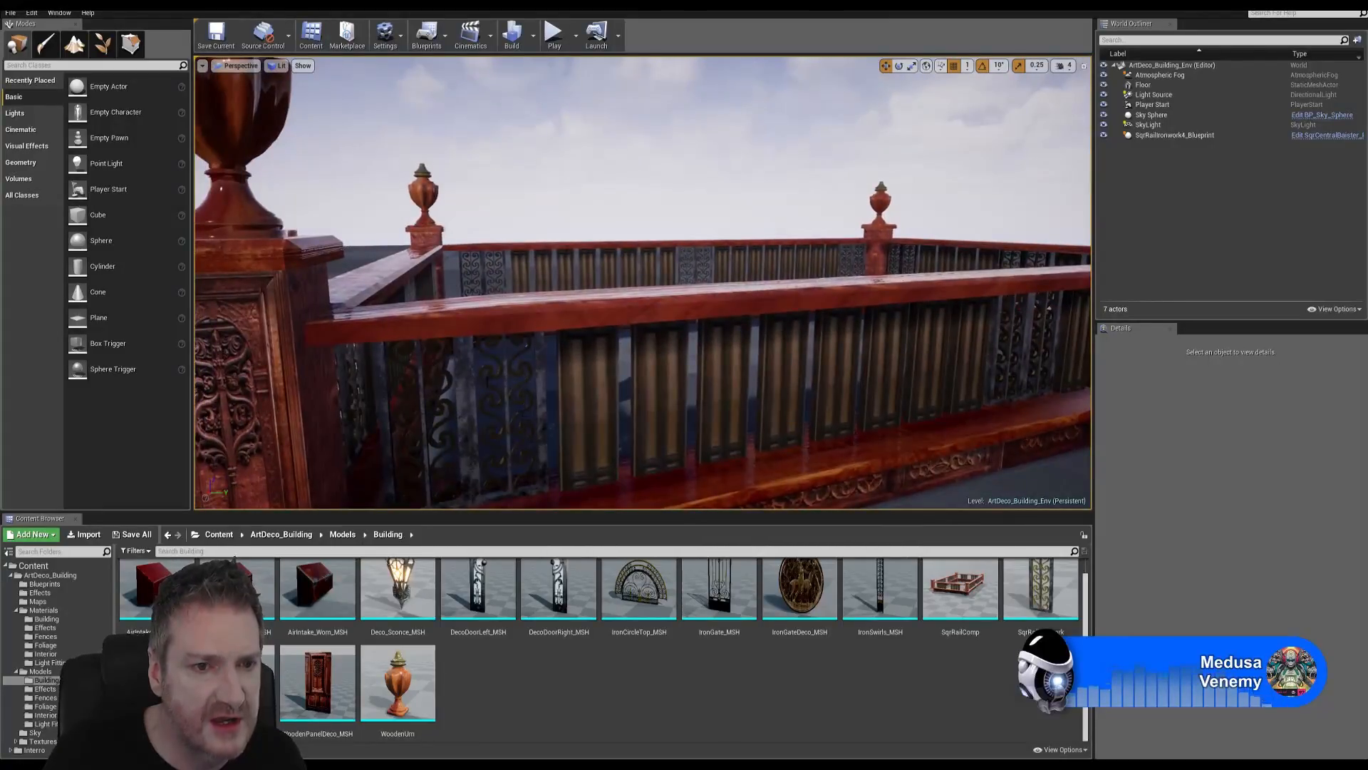
middle_click_drag(370, 253, 289, 96)
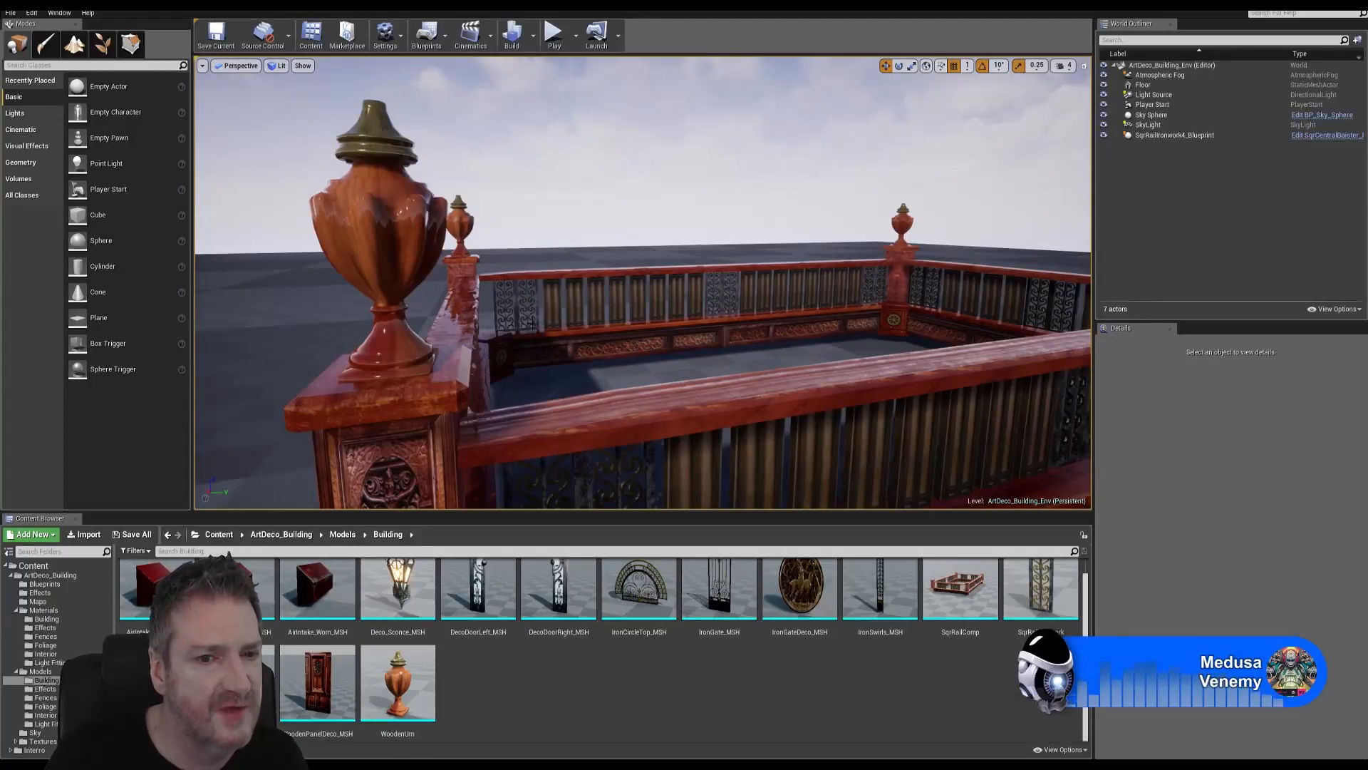
middle_click_drag(549, 332, 524, 310)
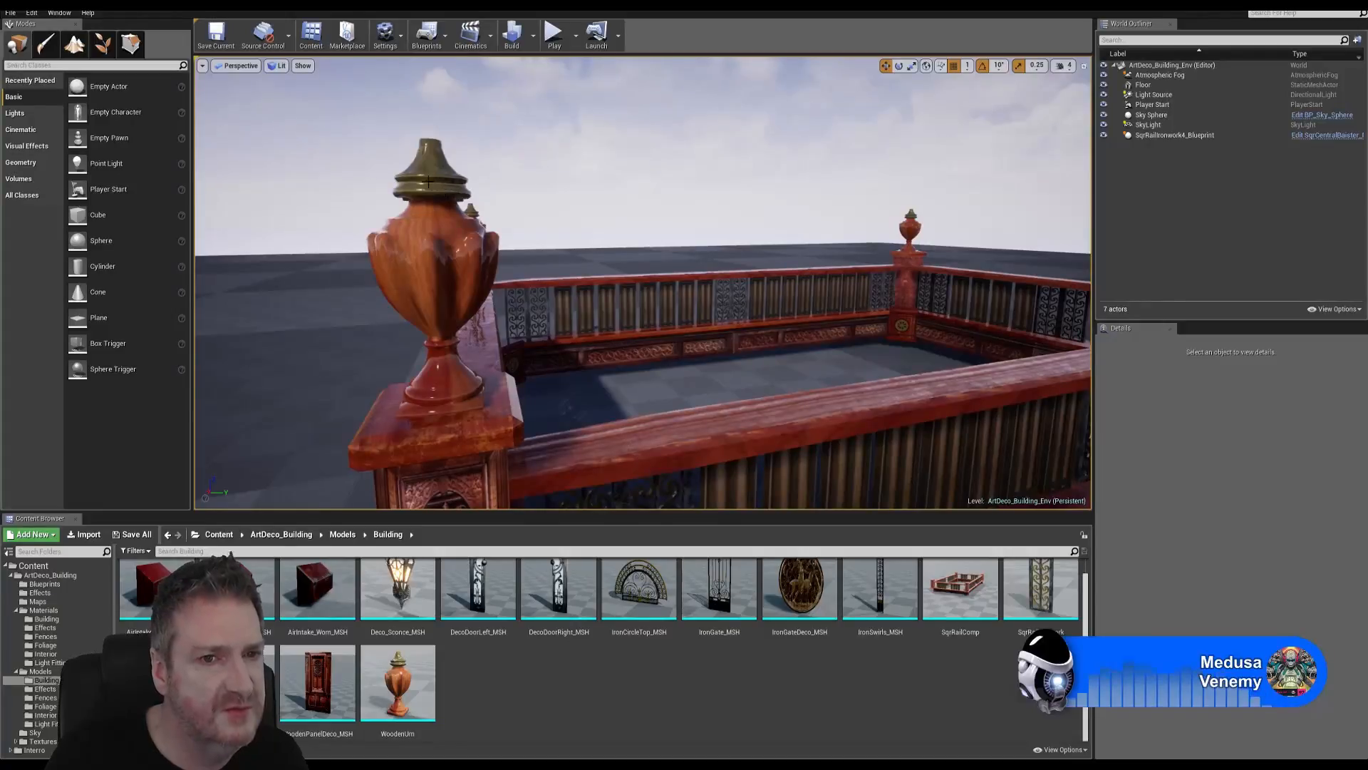
middle_click_drag(553, 385, 552, 442)
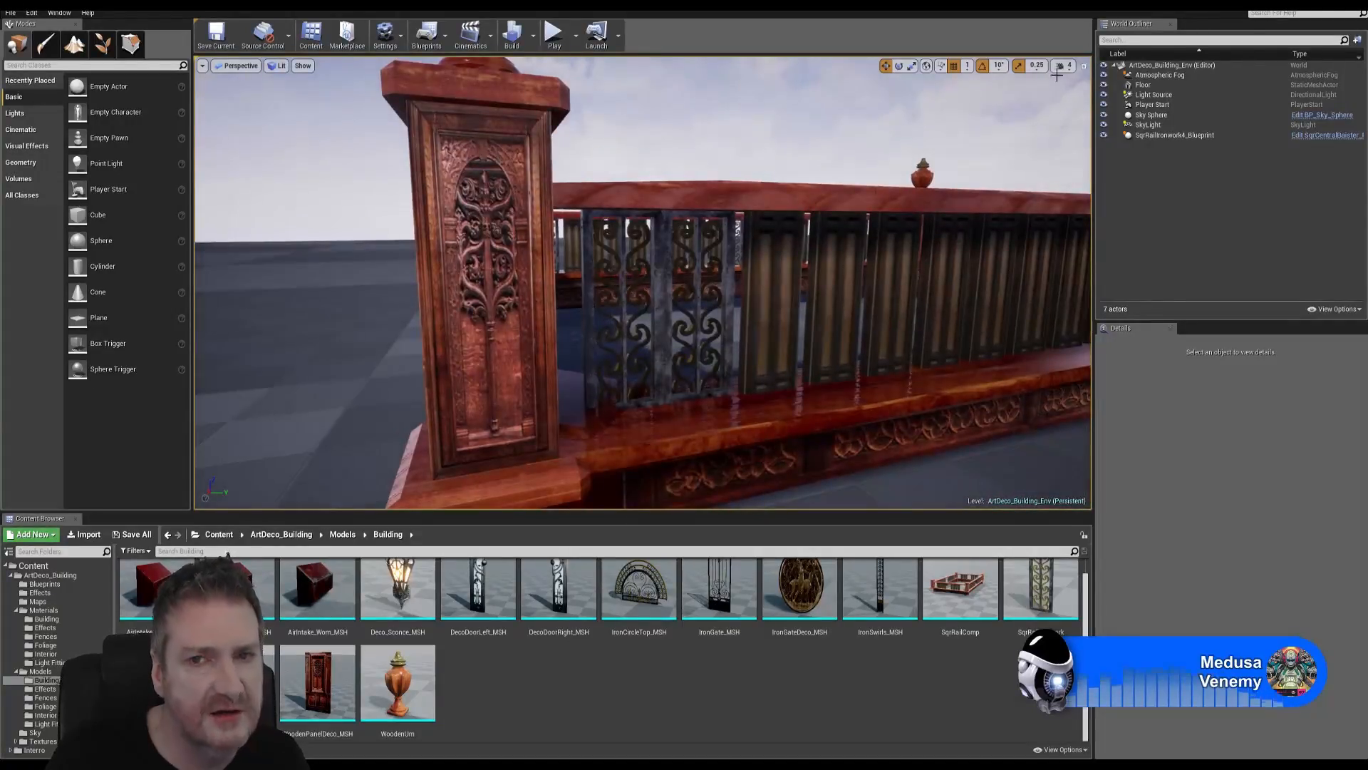
right_click_drag(769, 305, 1006, 194)
key("s")
key("e")
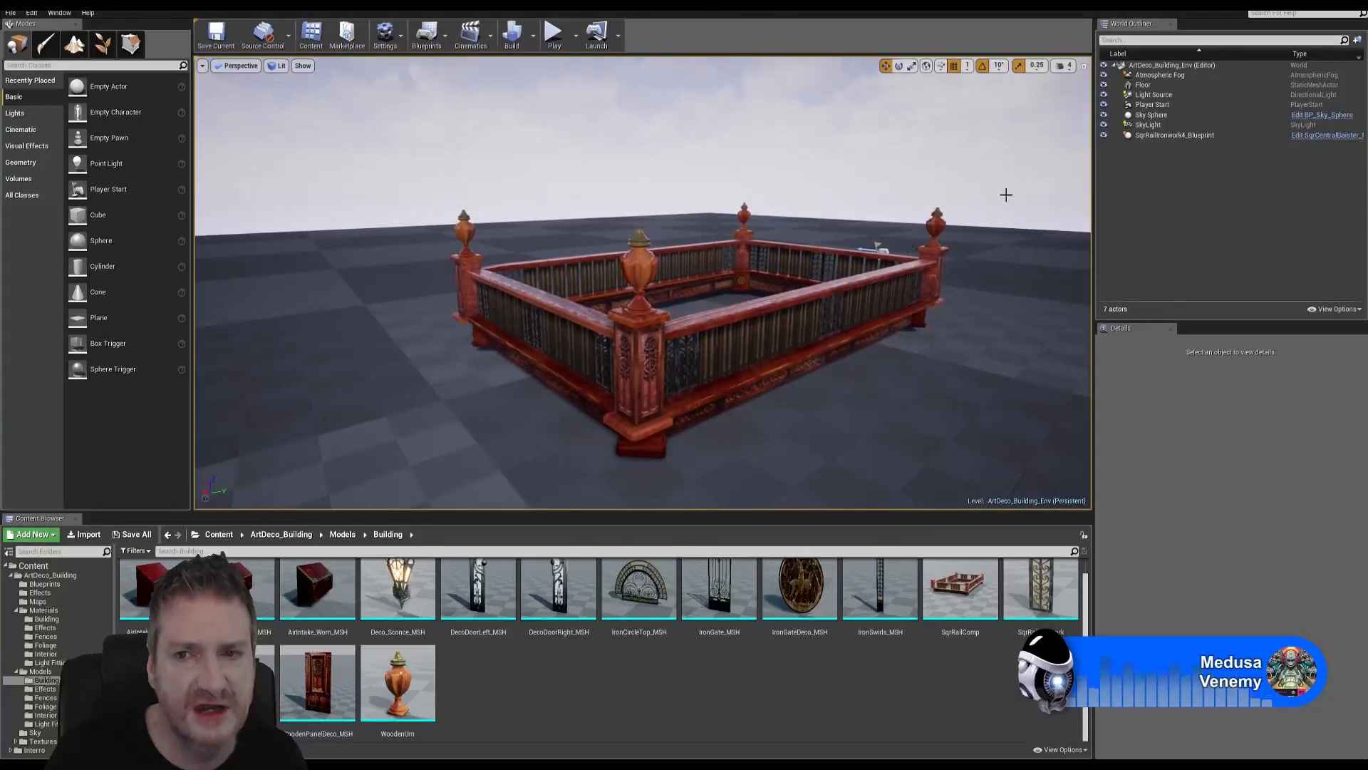
key("alt+Tab")
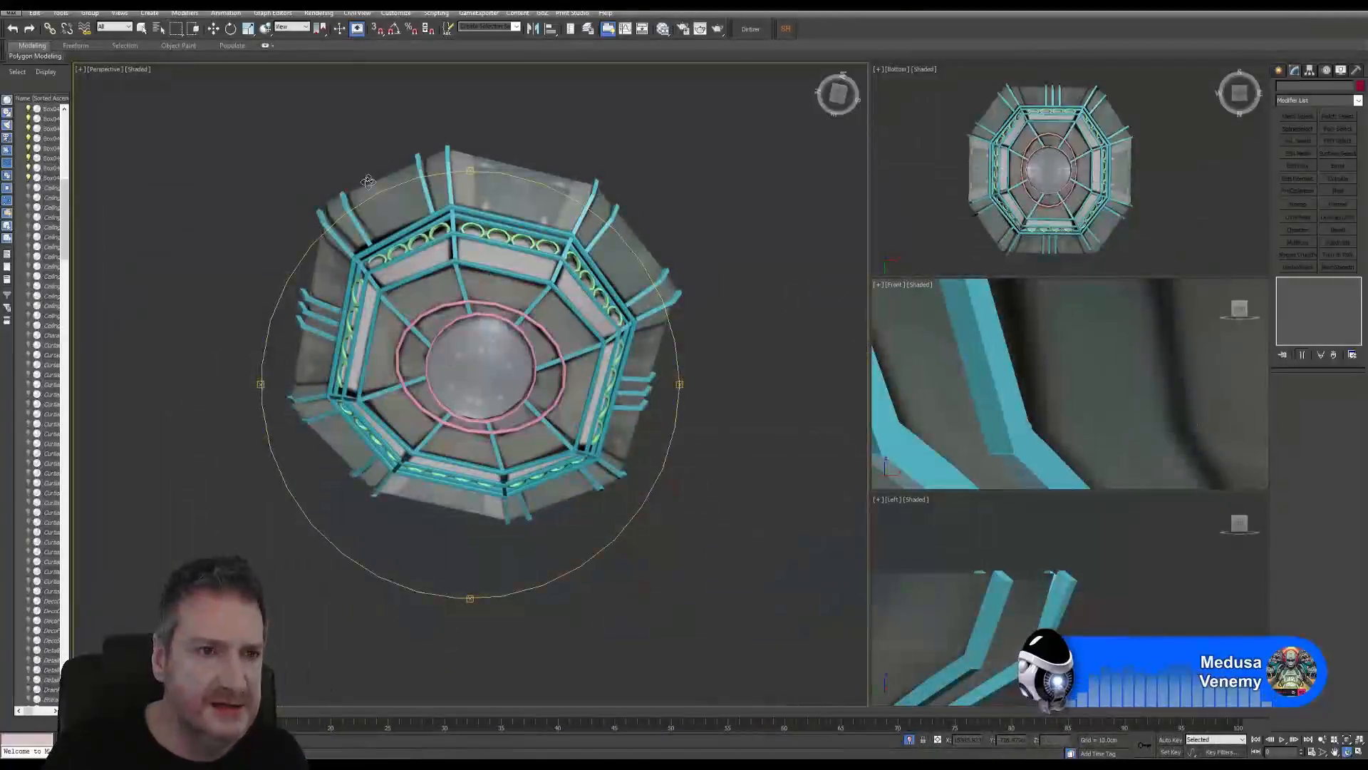
Step: Assign the GoldMetal material to the green scrollwork group on the top side of the octagonal frame
left_click(142, 29)
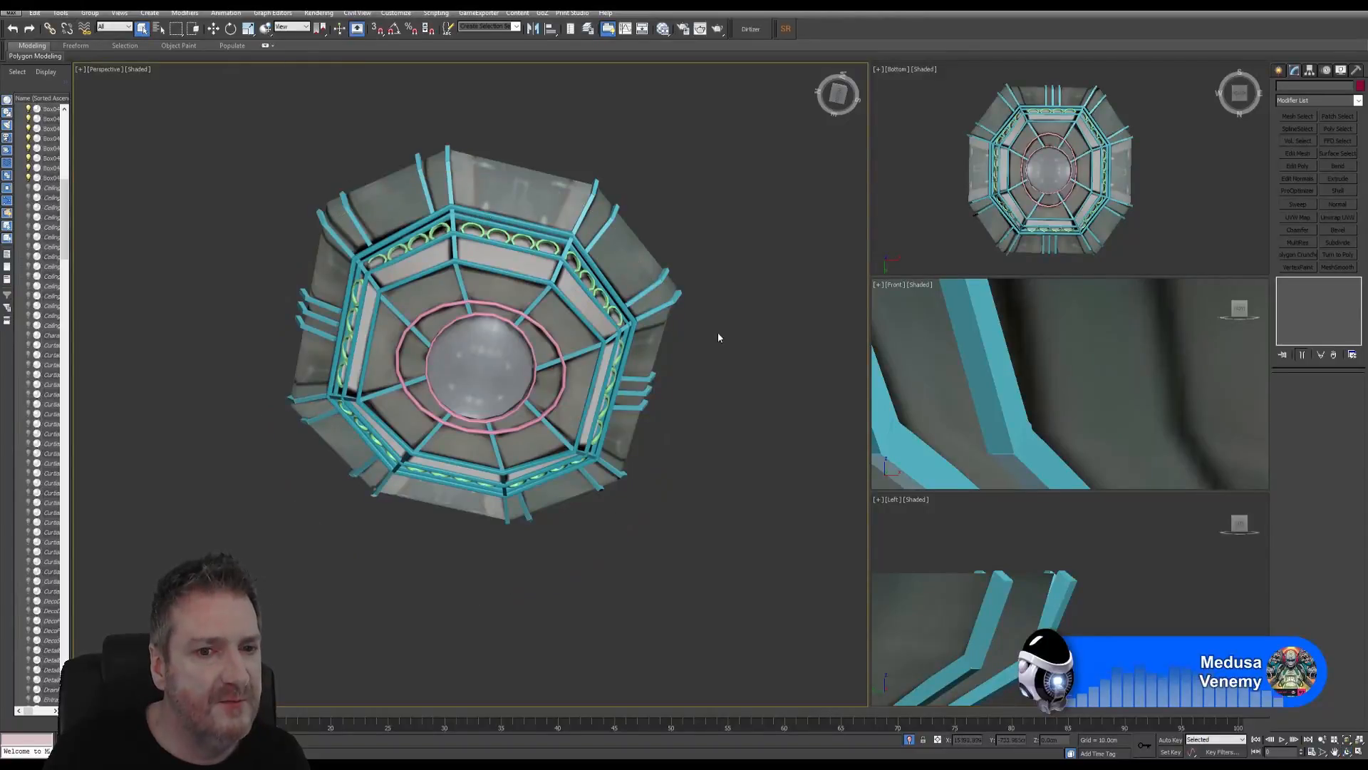
left_click(477, 464)
middle_click_drag(477, 464, 531, 362, "alt")
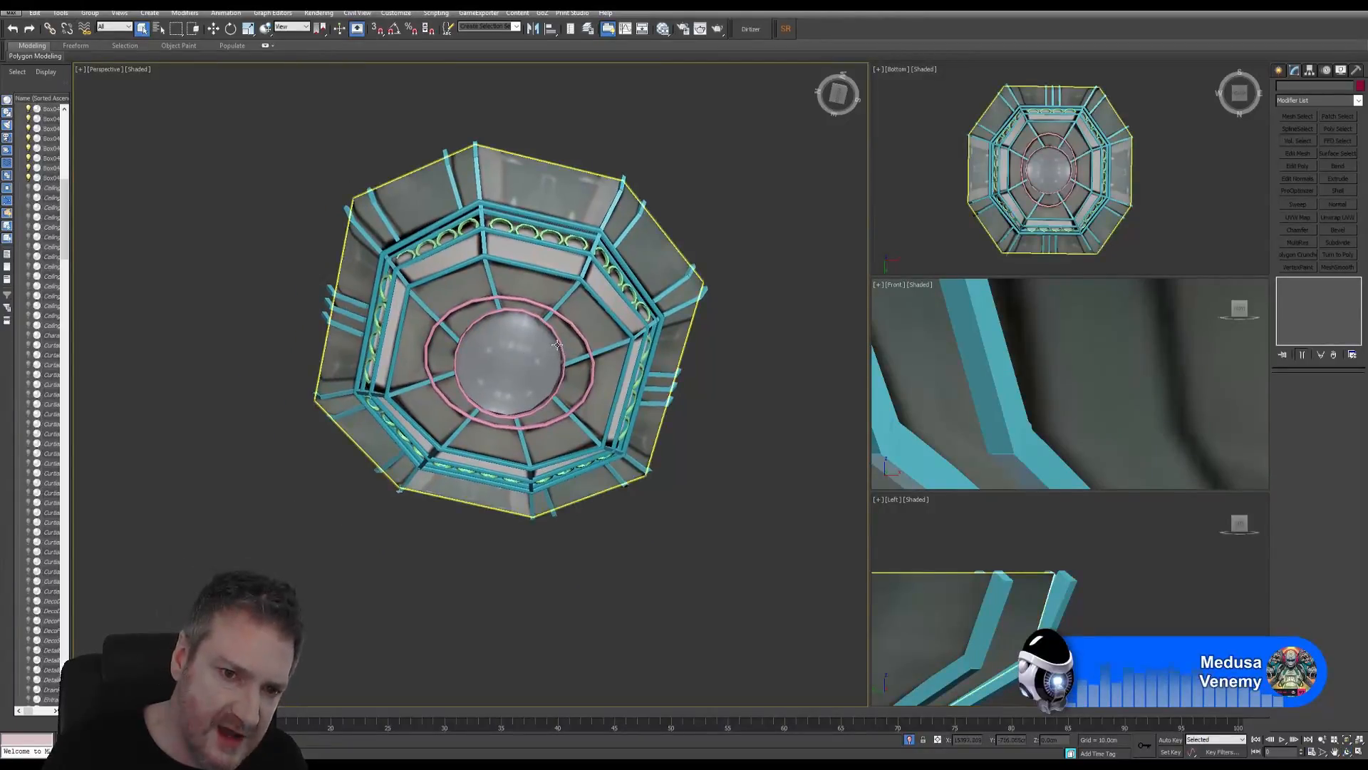
left_click(557, 345)
left_click(481, 292)
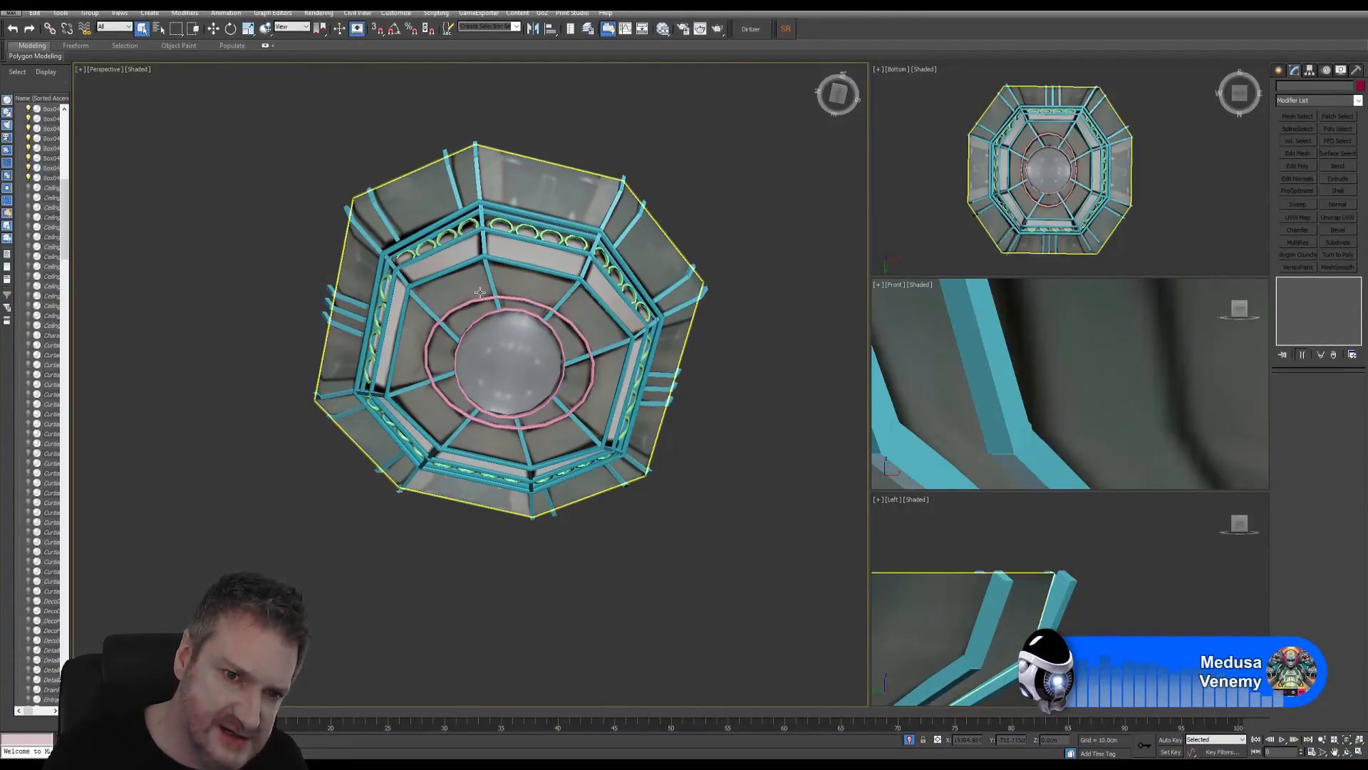
left_click(508, 226)
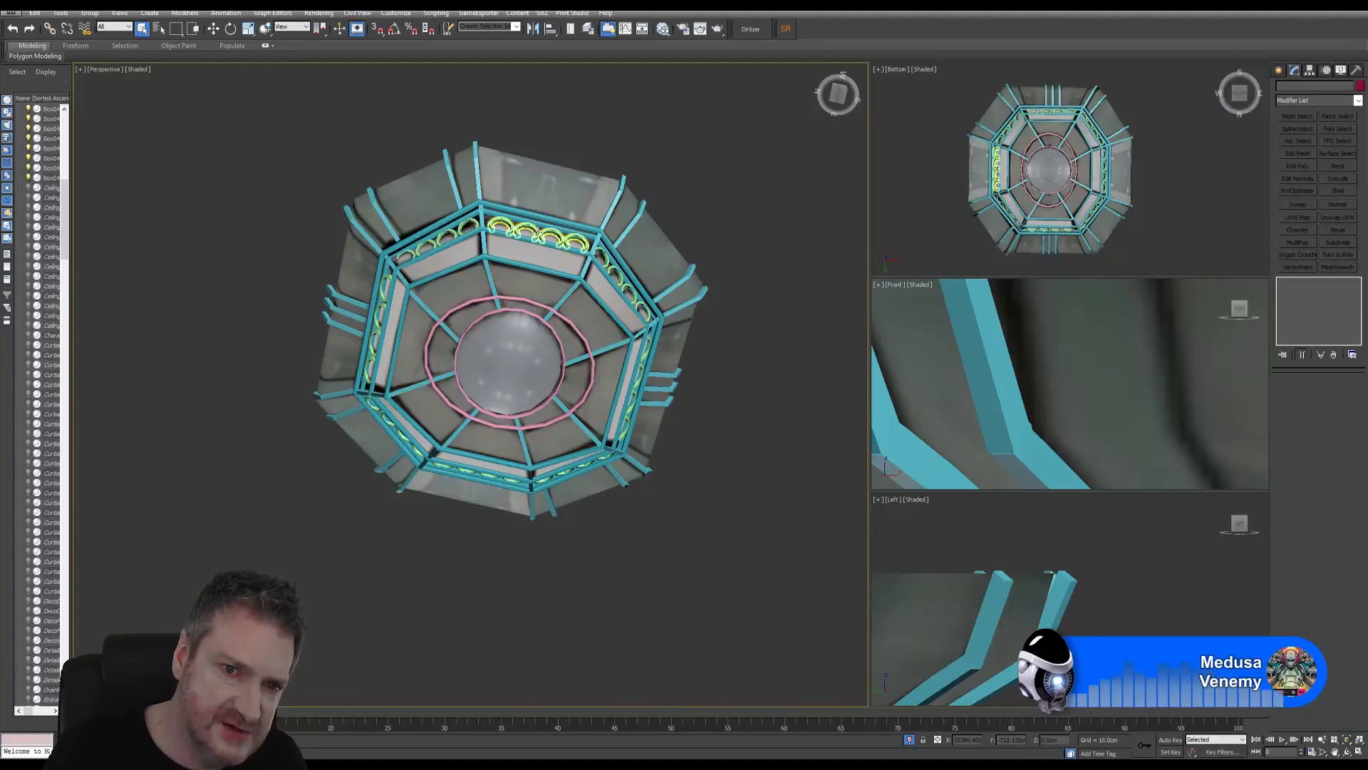
left_click(537, 229)
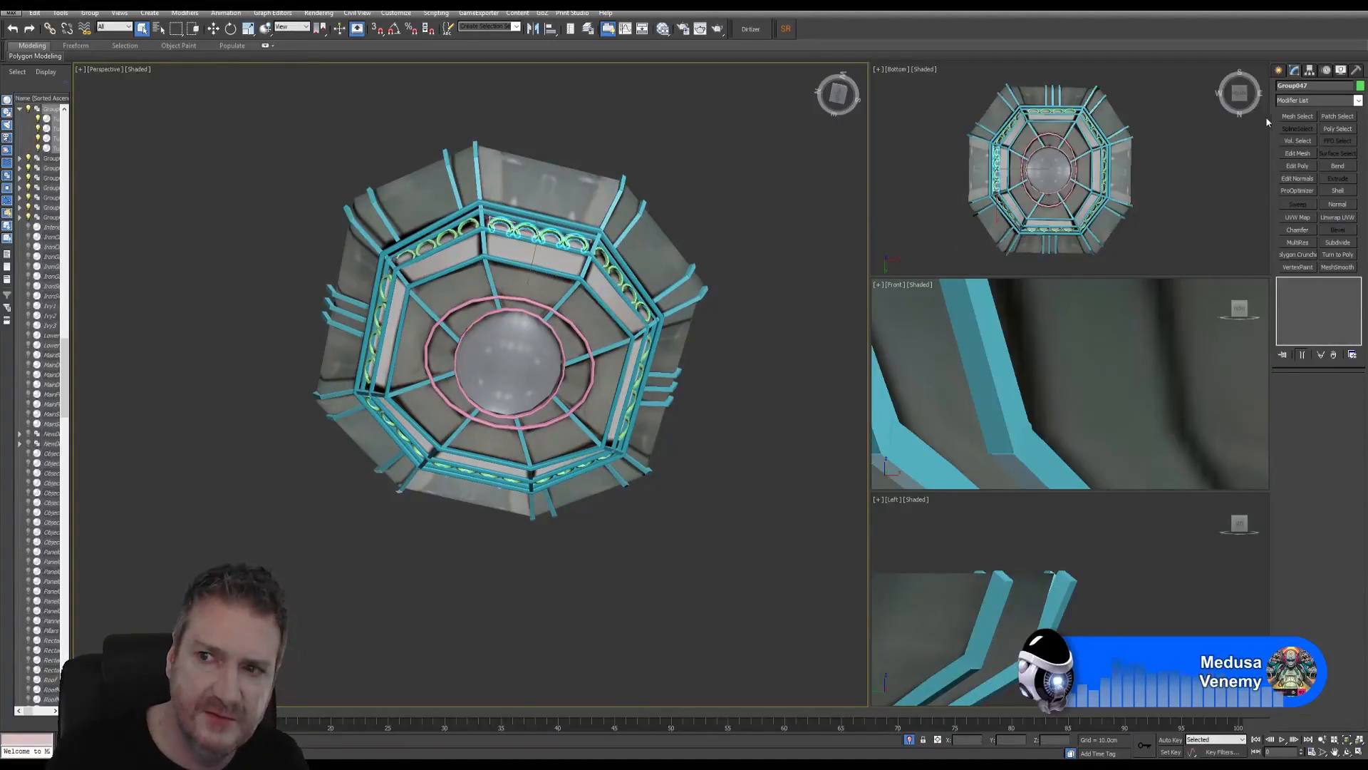
left_click(663, 30)
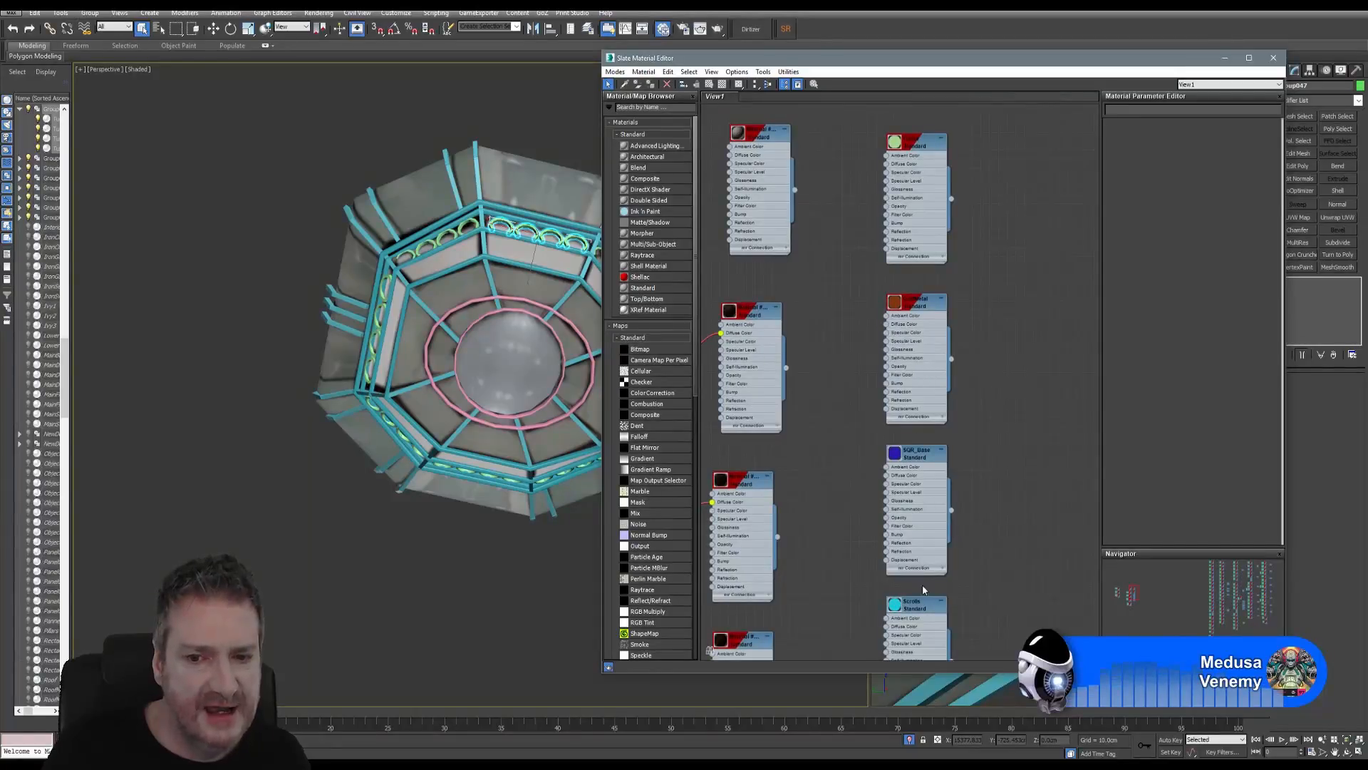
middle_click_drag(547, 308, 442, 342, "alt")
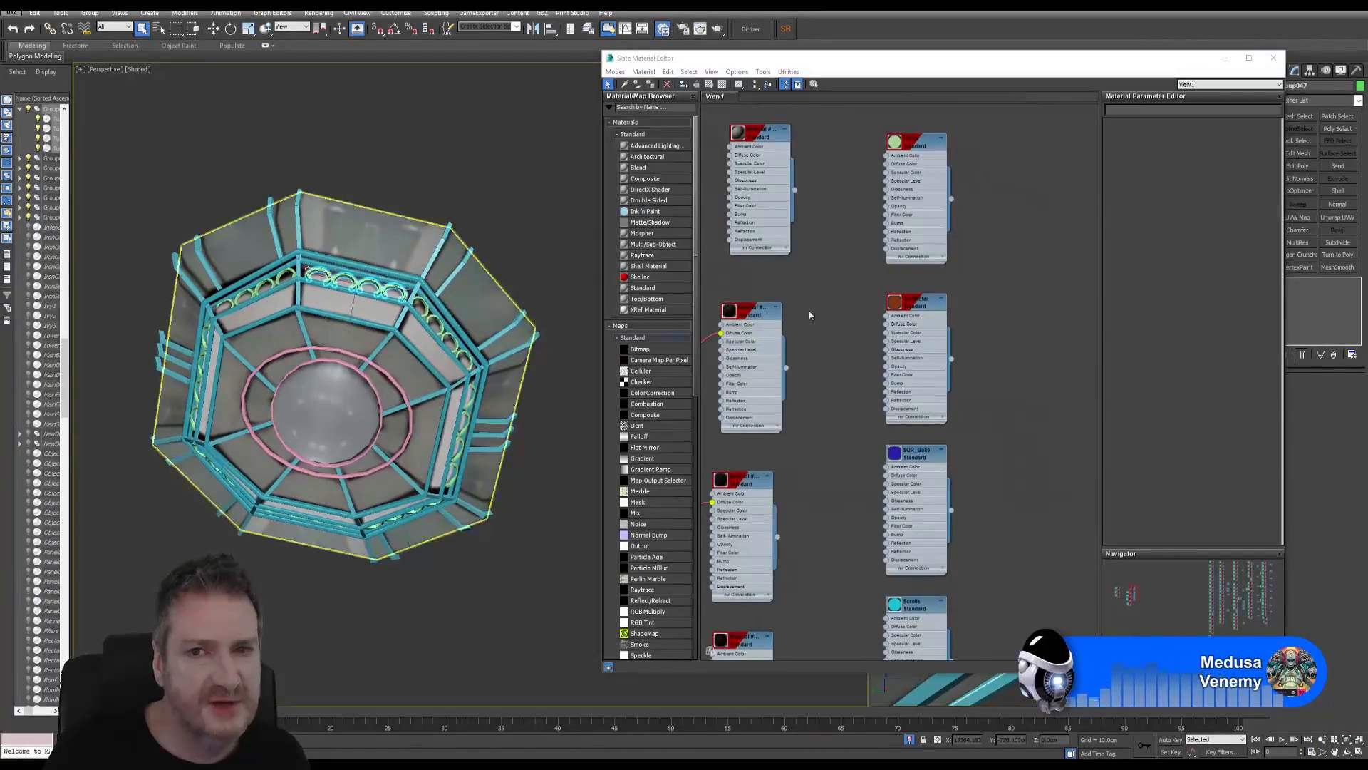
left_click(918, 308)
double_click(918, 308)
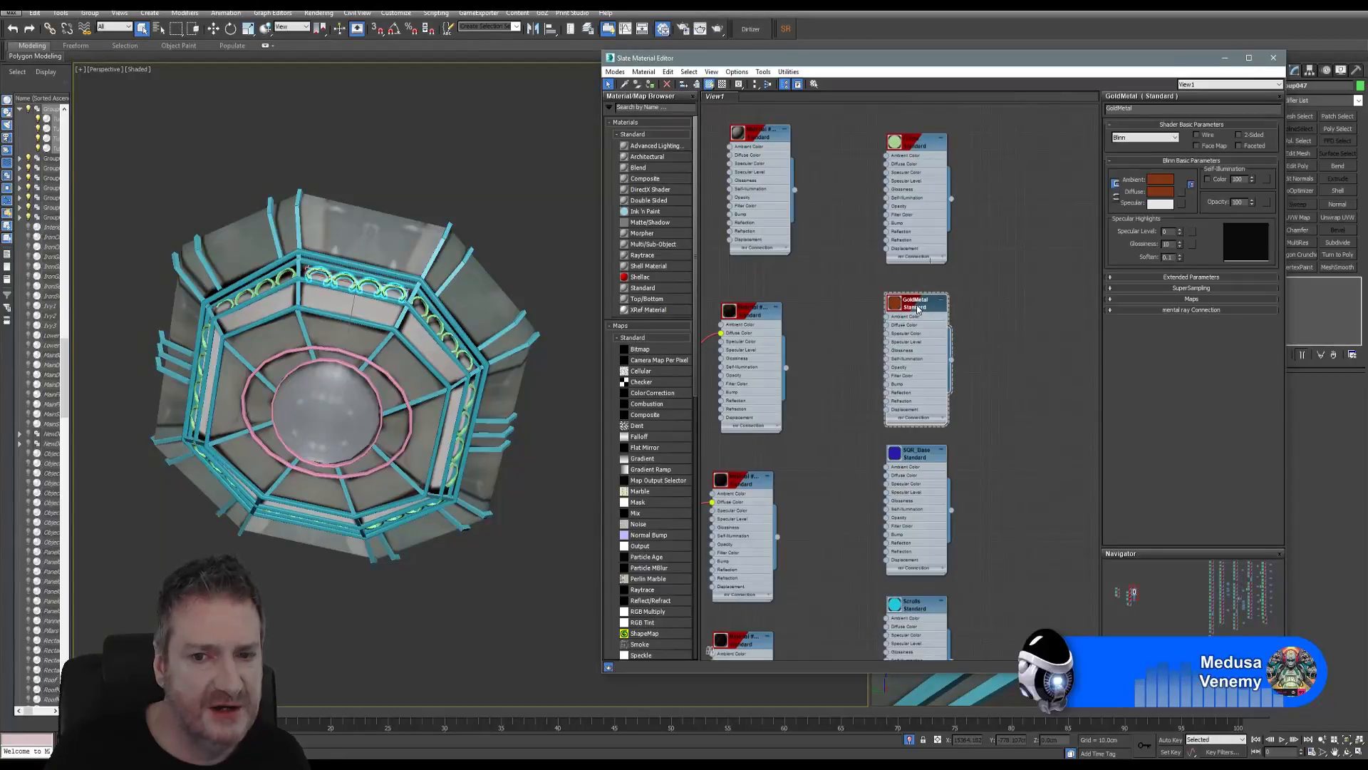
right_click(917, 307)
left_click(948, 322)
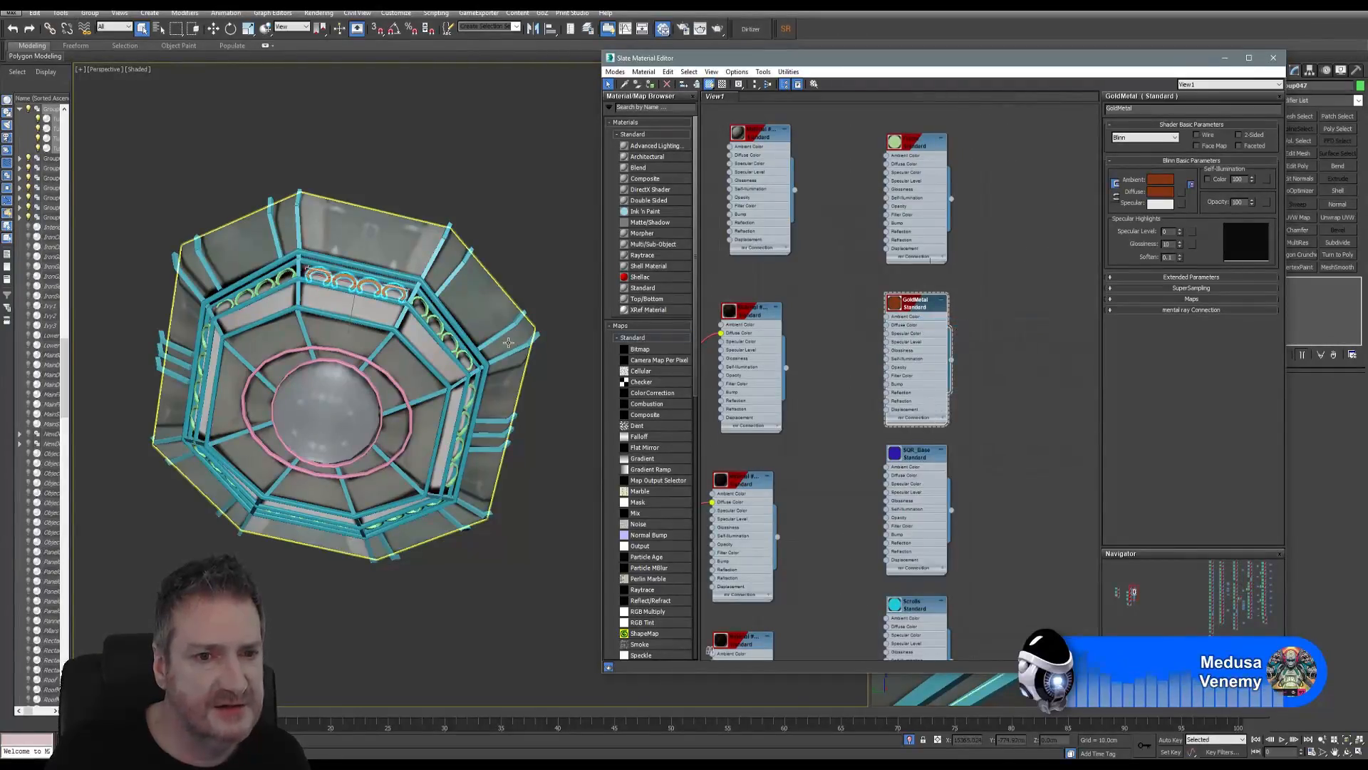
Step: Assign the GoldMetal material to the scrollwork groups on the frame's upper-right and right sides, one after the other
left_click(431, 319)
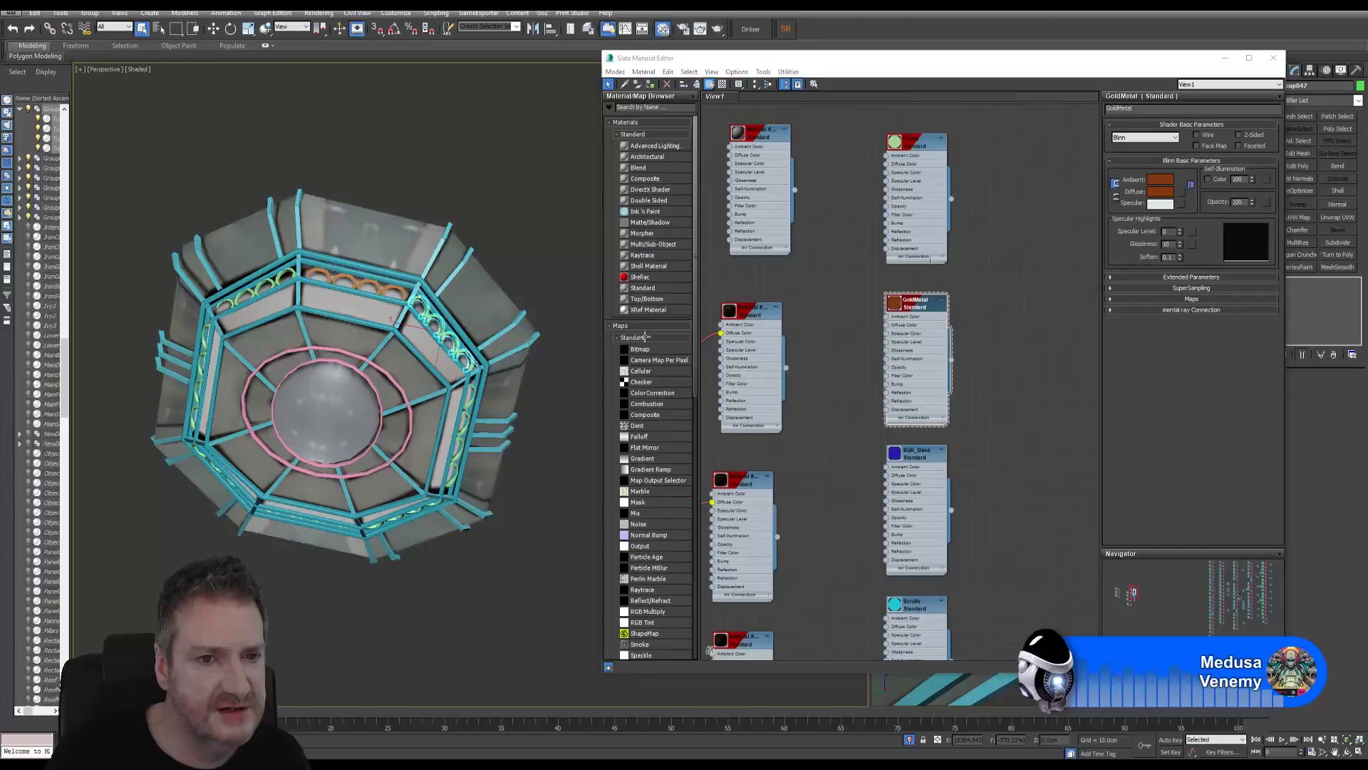
right_click(904, 307)
left_click(949, 323)
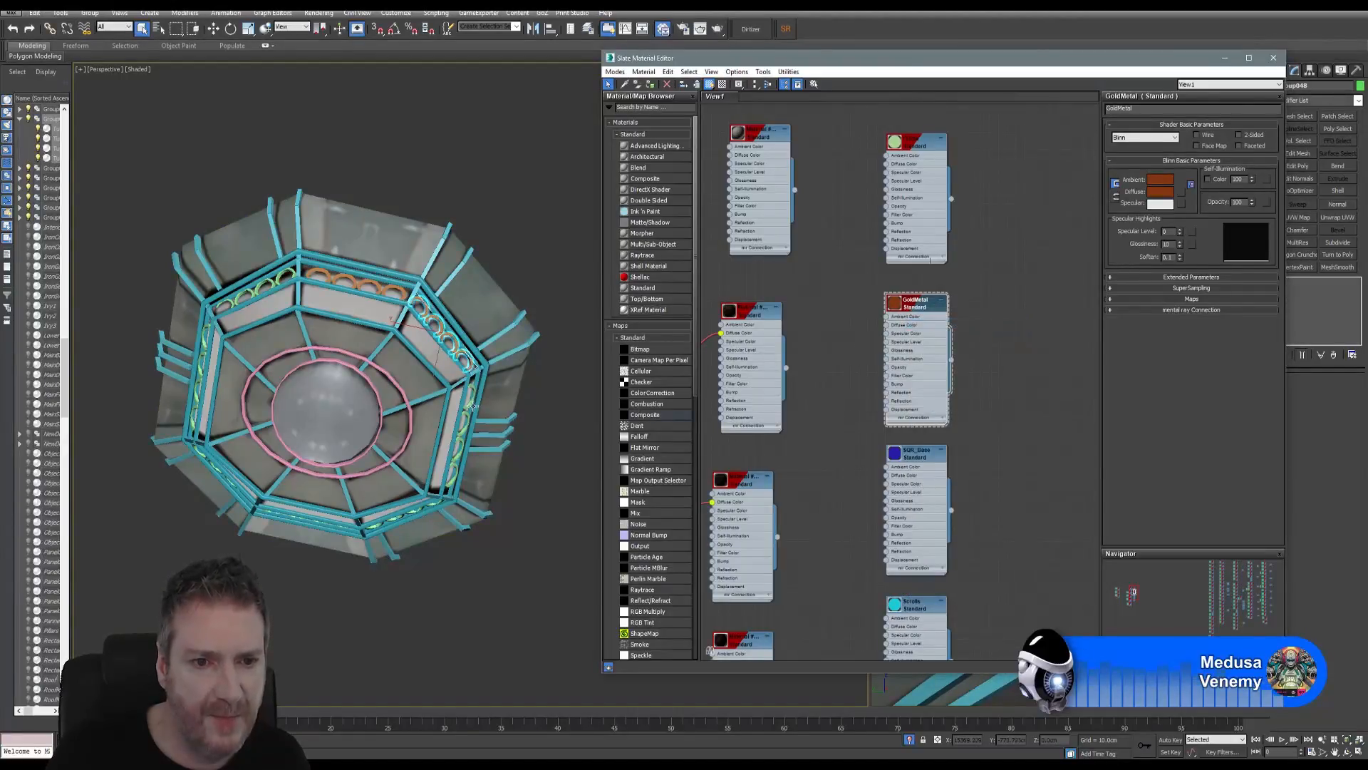
left_click(460, 432)
right_click(909, 304)
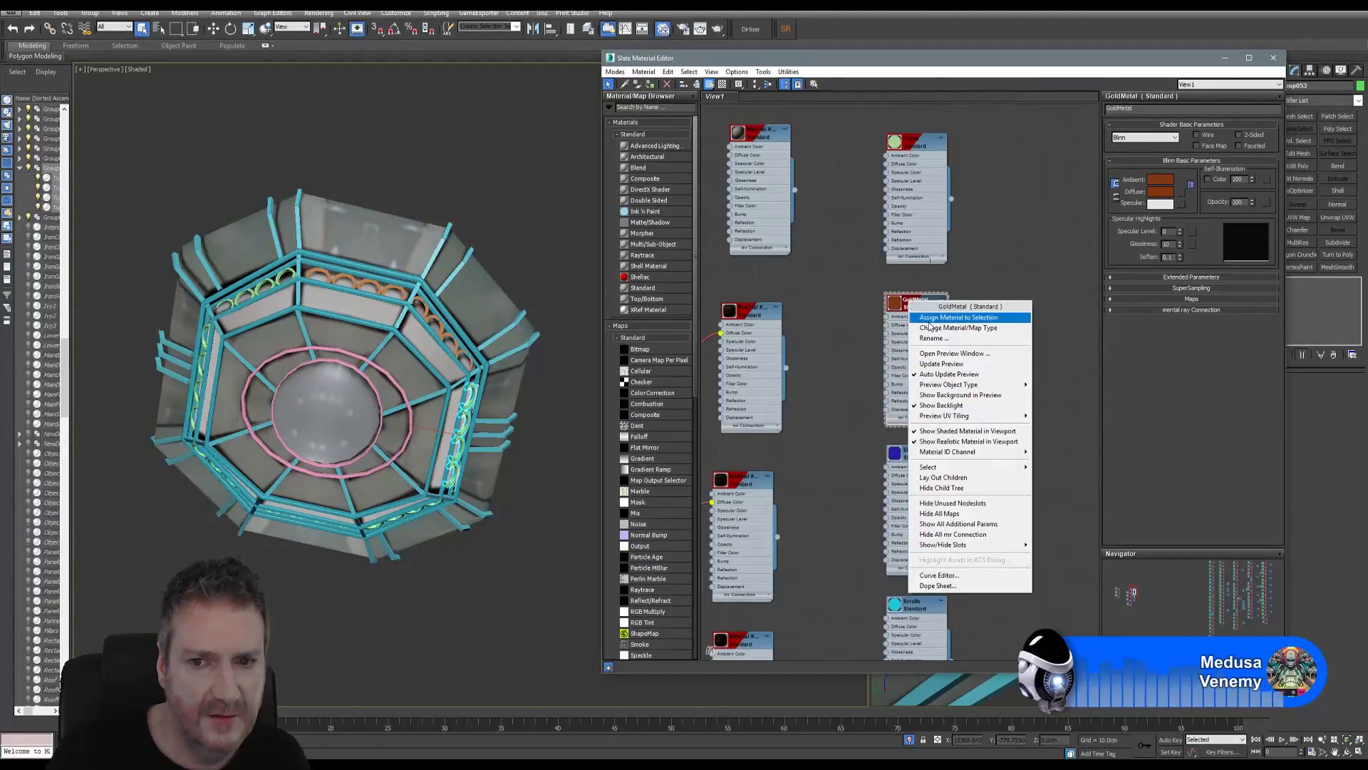
left_click(949, 322)
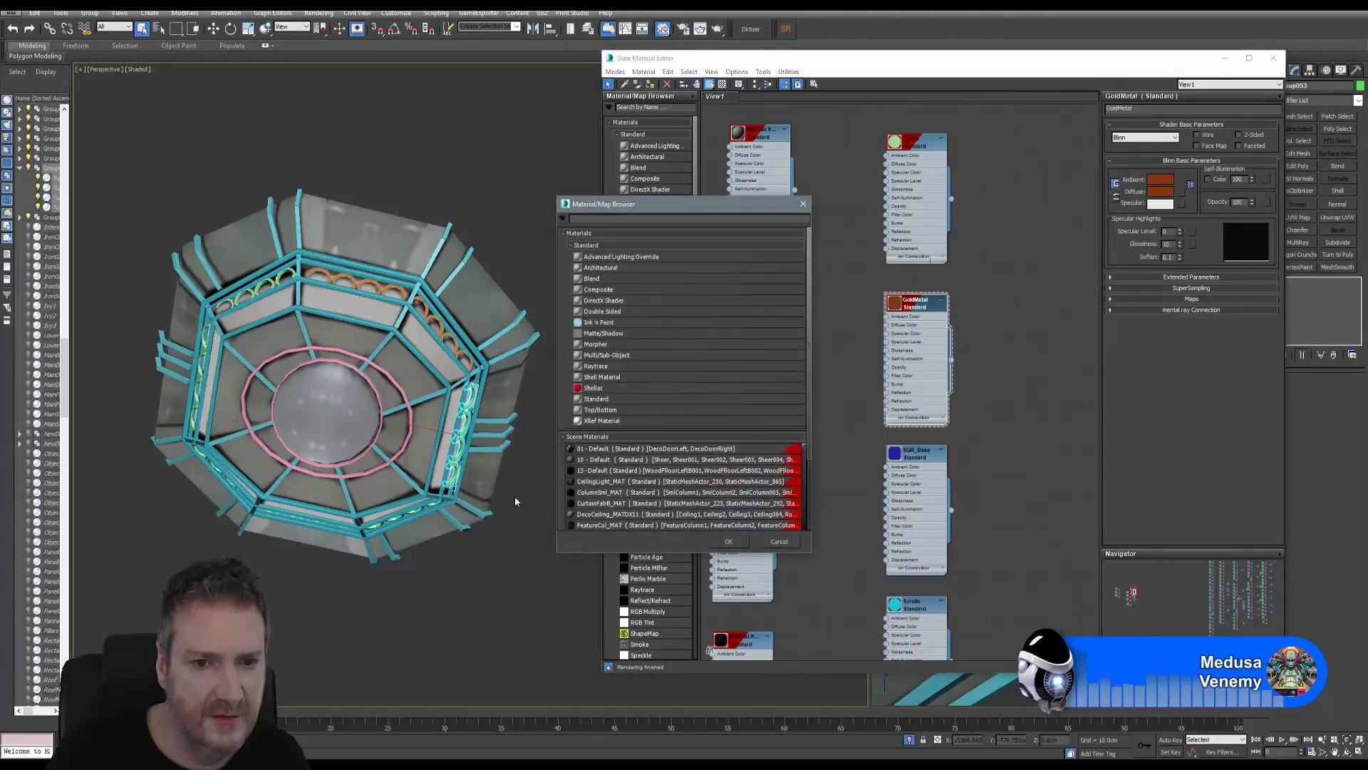
left_click(803, 205)
right_click(910, 305)
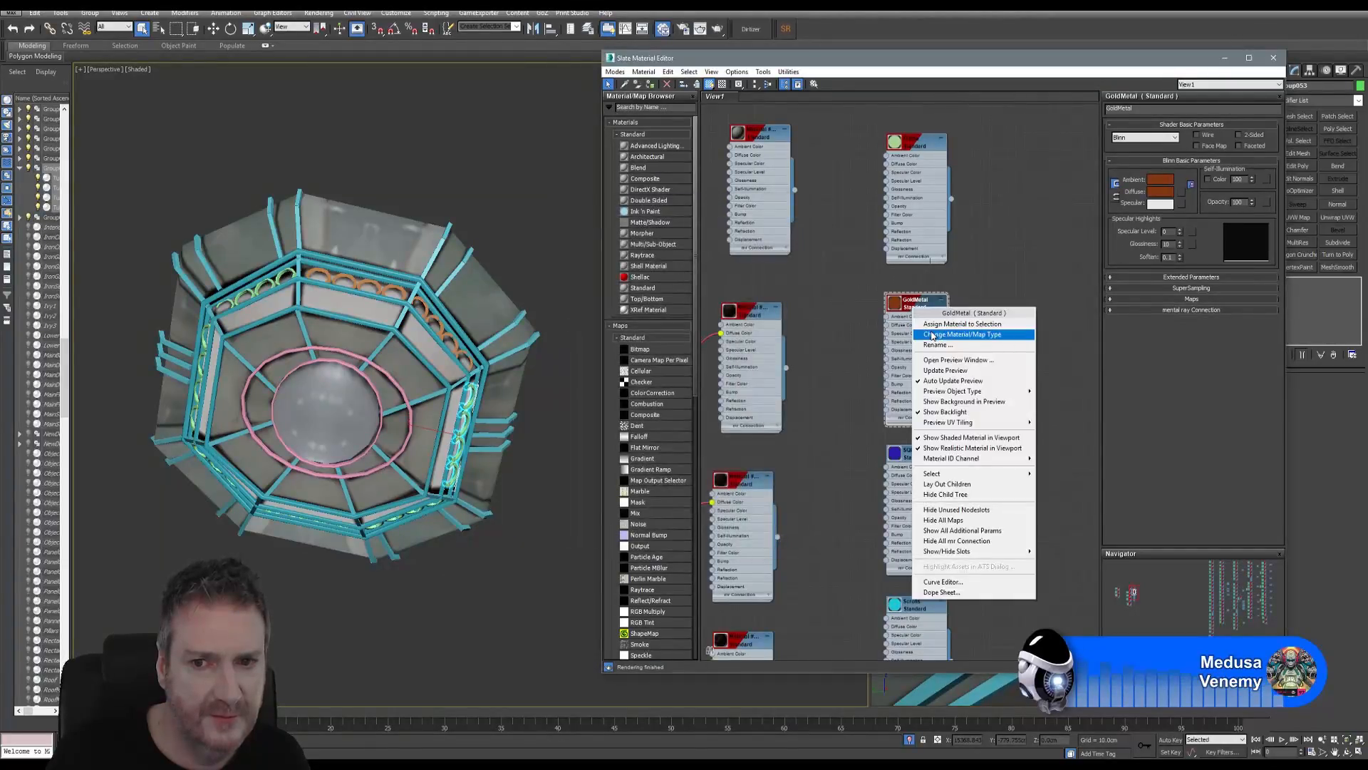
left_click(949, 323)
Step: Give the scrollwork groups on the frame's upper-left and left sides the GoldMetal material
middle_click_drag(305, 281, 422, 329)
left_click(418, 329)
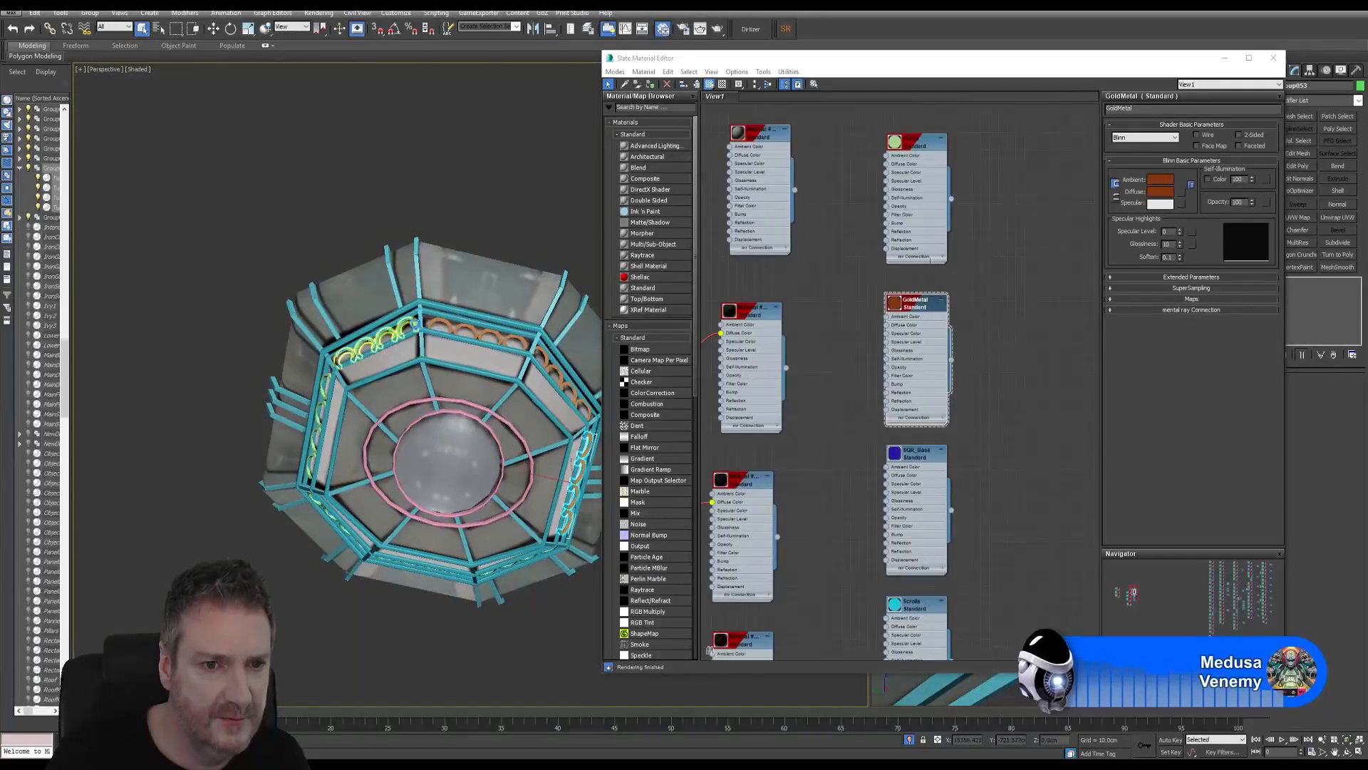
right_click(917, 307)
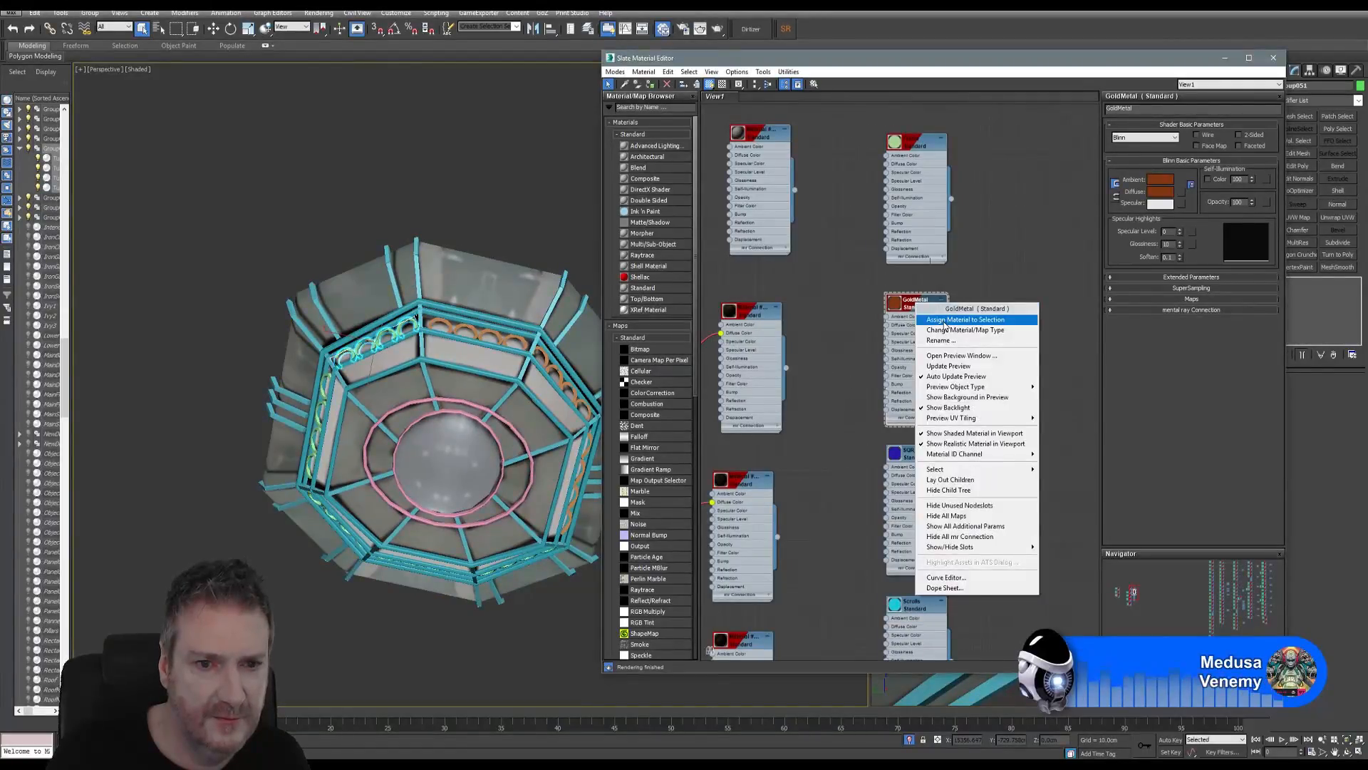
left_click(948, 322)
middle_click_drag(499, 425, 584, 408)
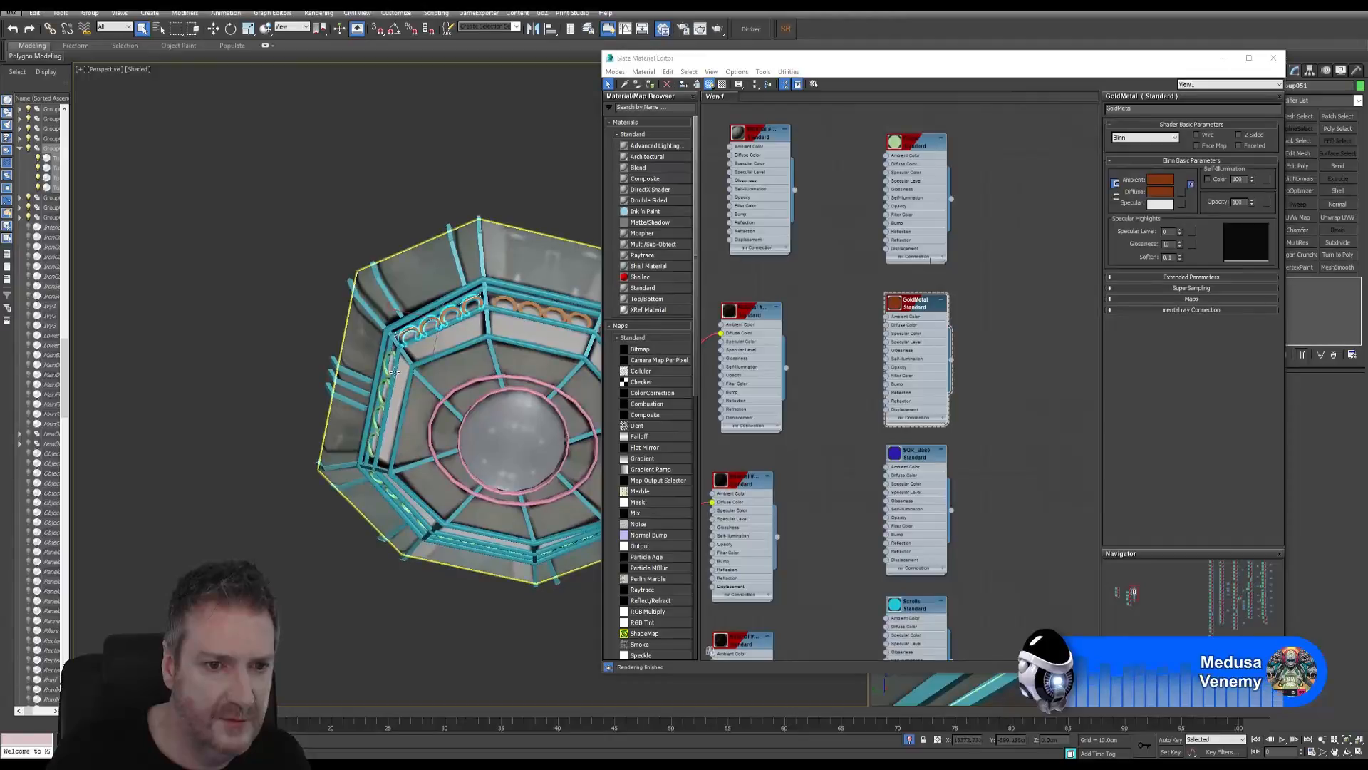
left_click(396, 376)
right_click(925, 314)
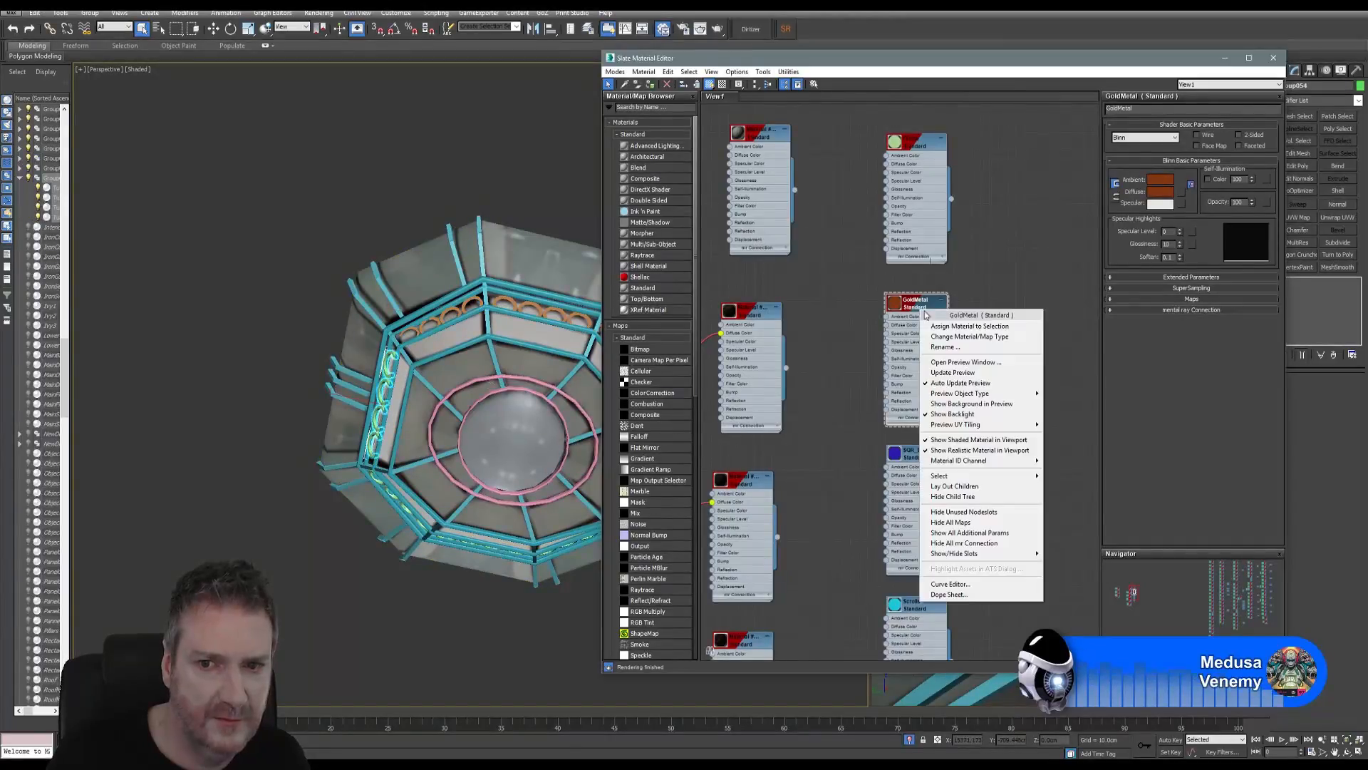
left_click(936, 324)
Step: Apply the GoldMetal material to the scrollwork groups on the frame's lower-left and bottom sides
middle_click_drag(532, 448, 358, 219, "alt")
scroll(358, 220, "up", 6)
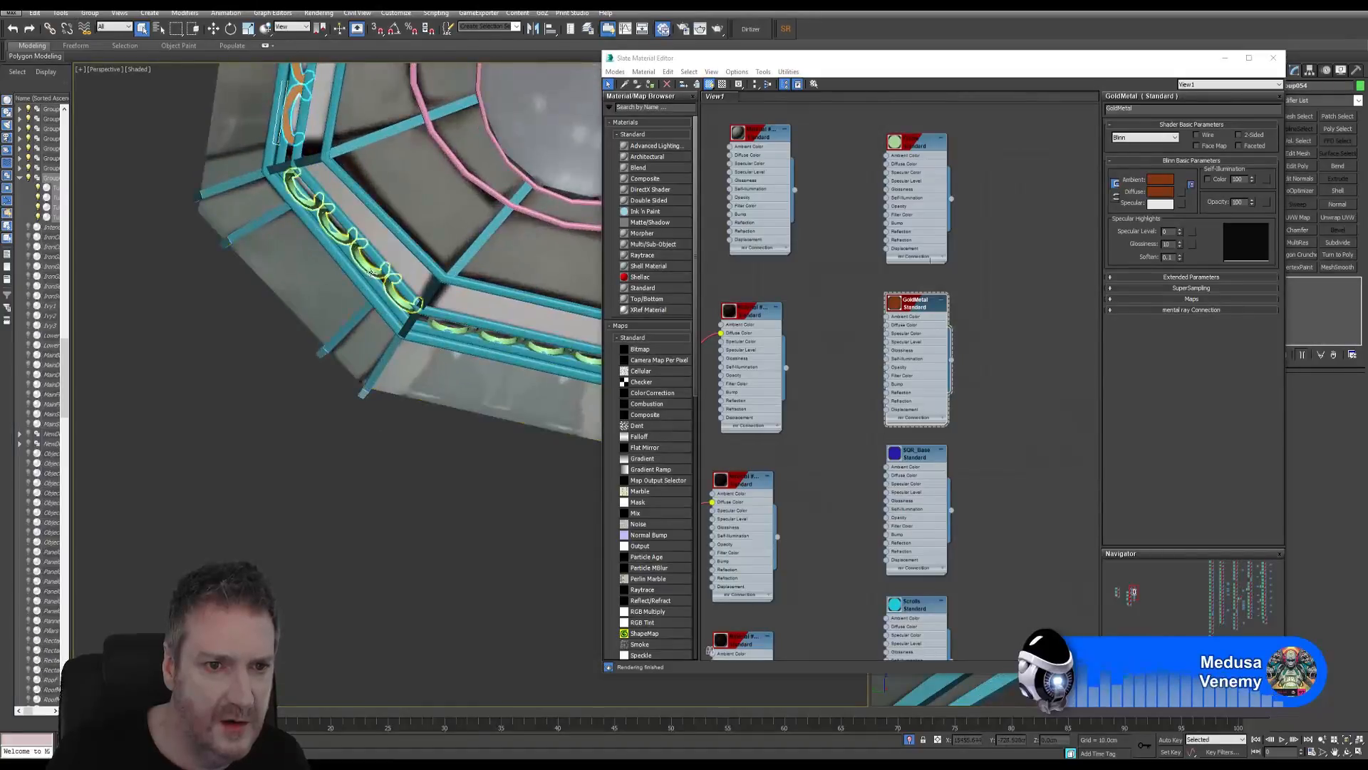
left_click(405, 281)
right_click(916, 303)
left_click(927, 312)
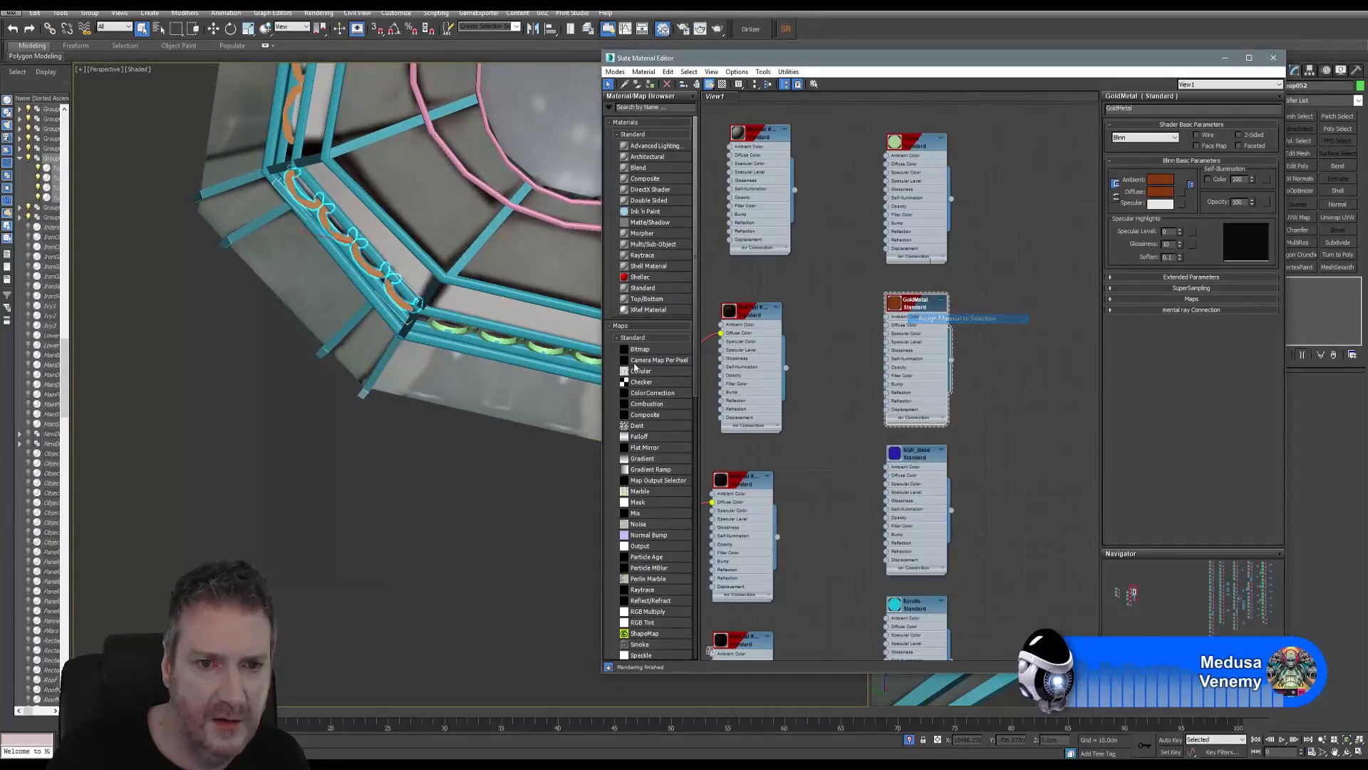
left_click(521, 343)
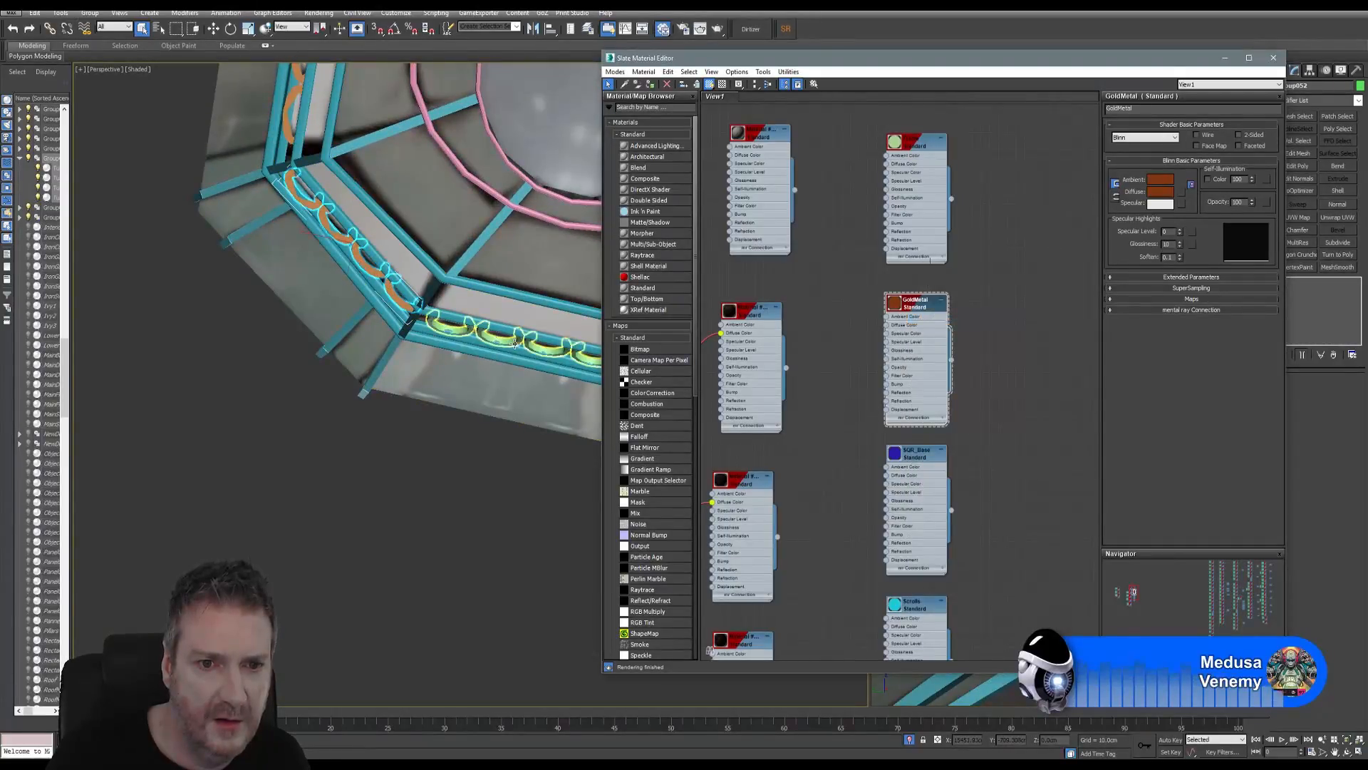
right_click(917, 306)
left_click(940, 322)
Step: Assign GoldMetal to the last green scrollwork group, on the frame's lower-right side
middle_click_drag(494, 348, 115, 335)
left_click(359, 313)
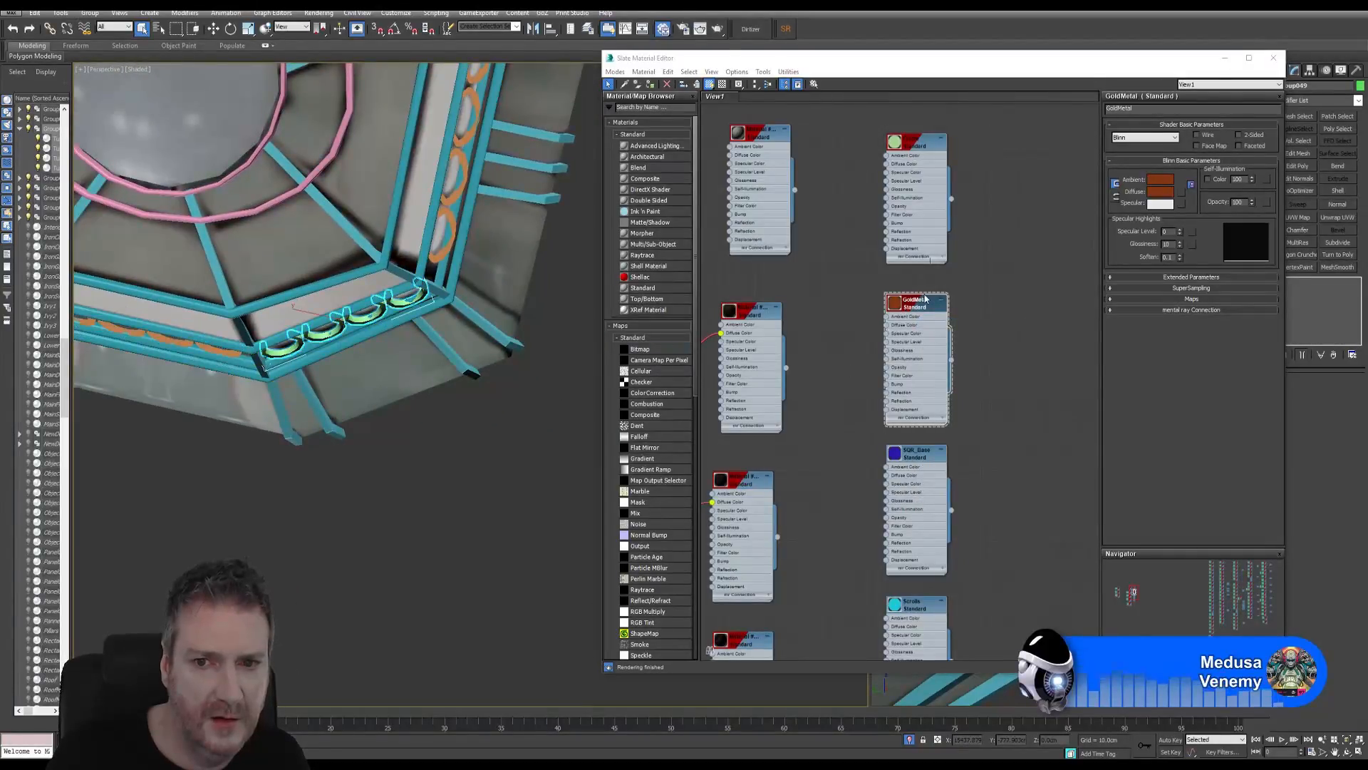
right_click(907, 308)
left_click(940, 324)
Step: Assign the GoldMetal material to the outer and inner pink rings around the glass dome, clear the selection and close the material editor
scroll(431, 482, "down", 3)
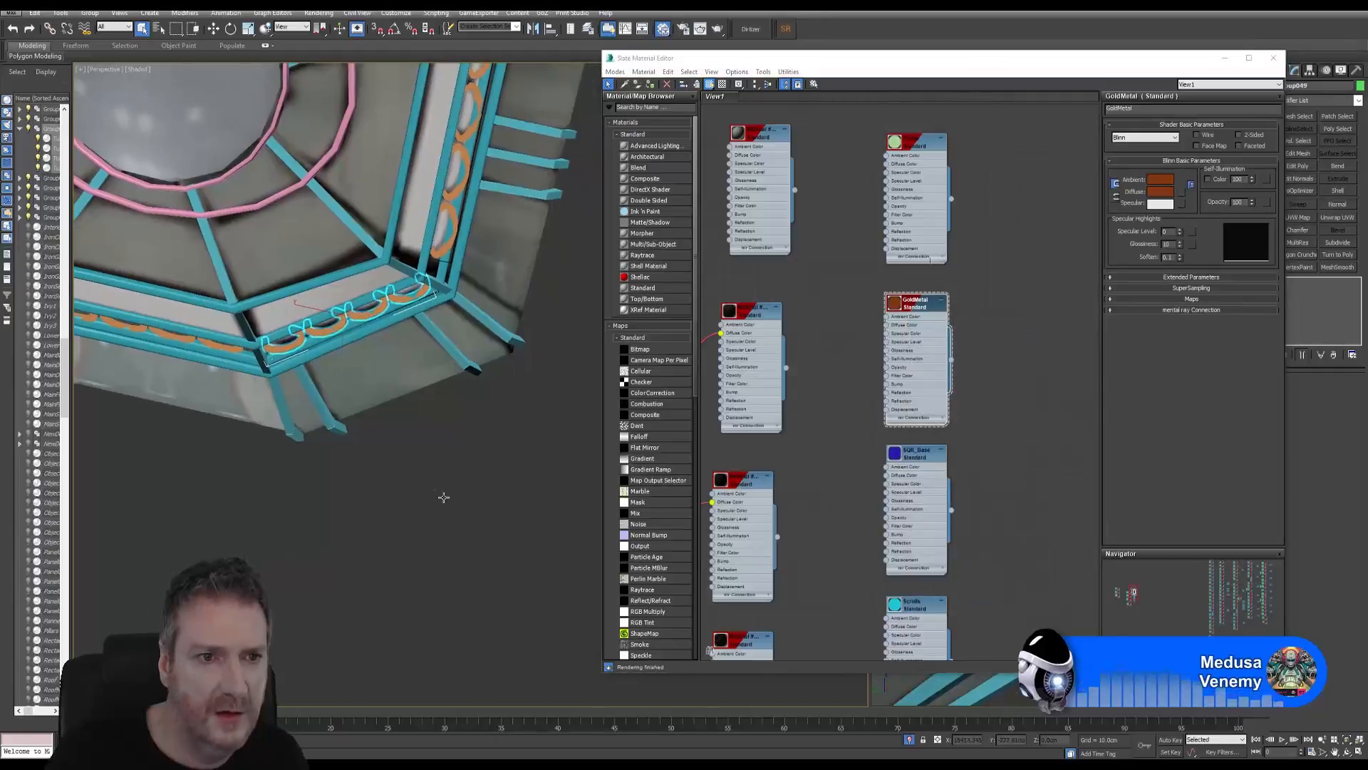
scroll(414, 485, "down", 2)
middle_click_drag(327, 244, 422, 351)
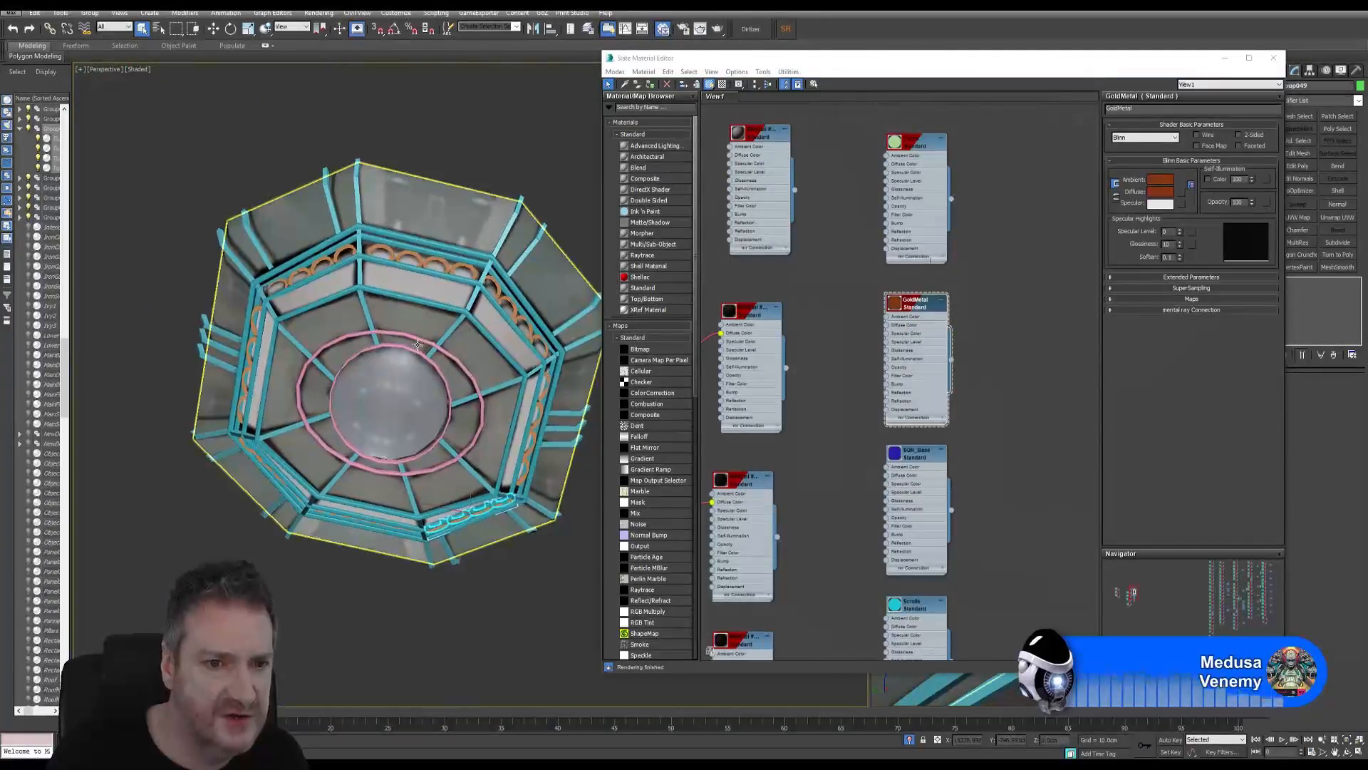
left_click(417, 342)
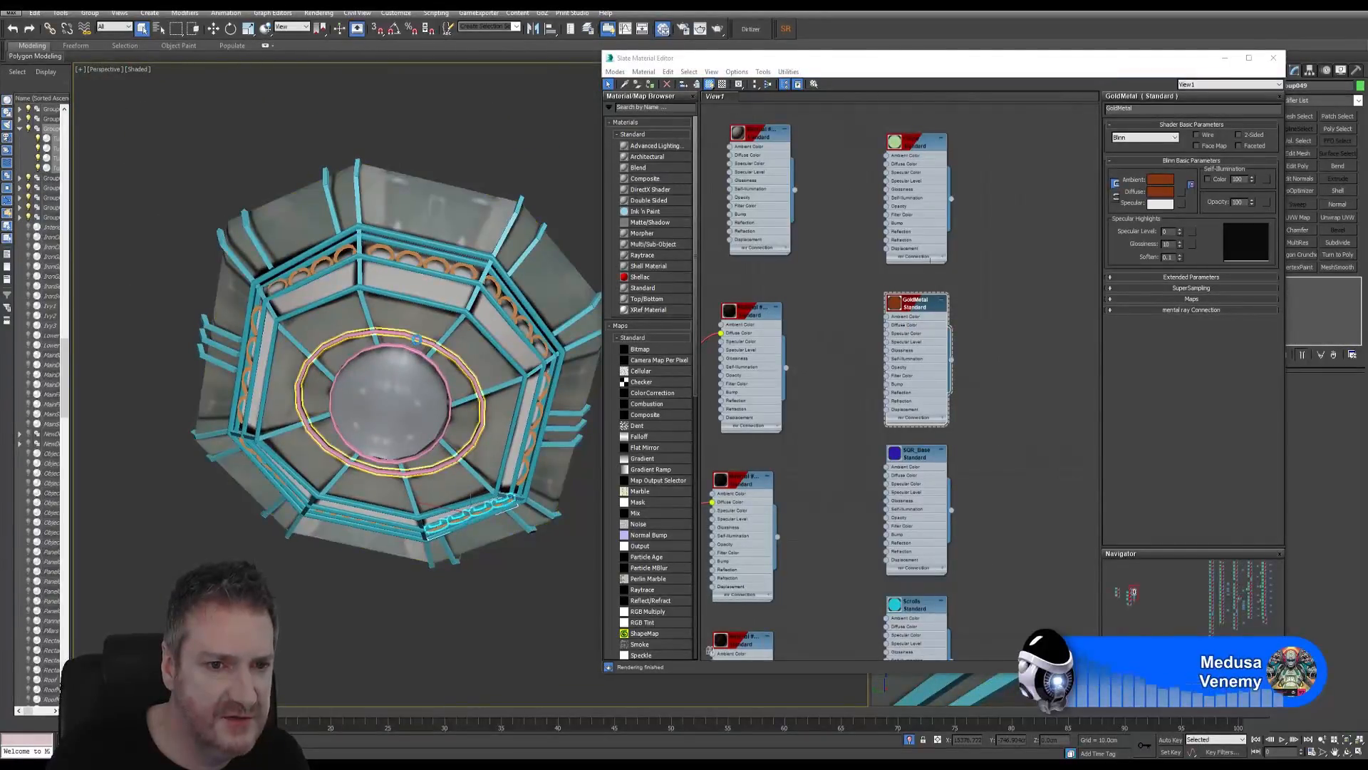
right_click(913, 310)
left_click(939, 324)
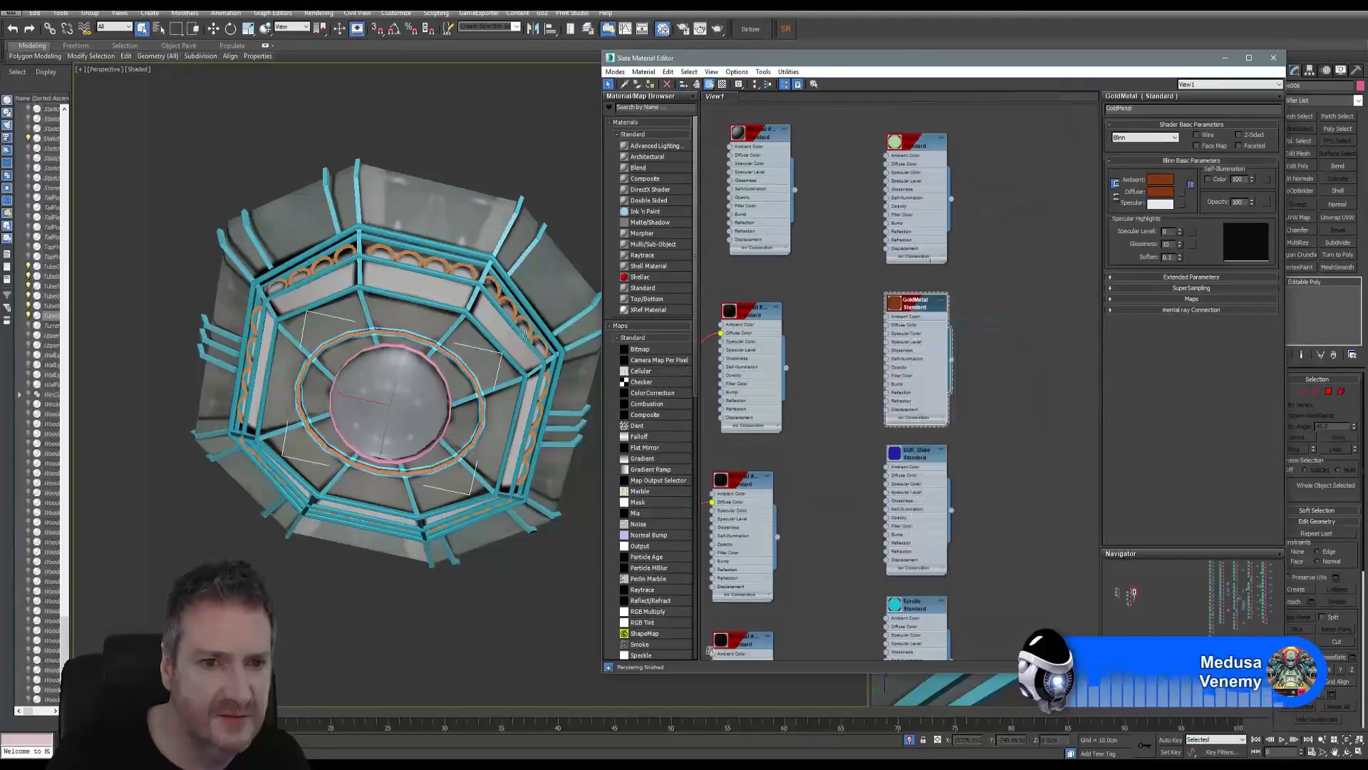
left_click(434, 375)
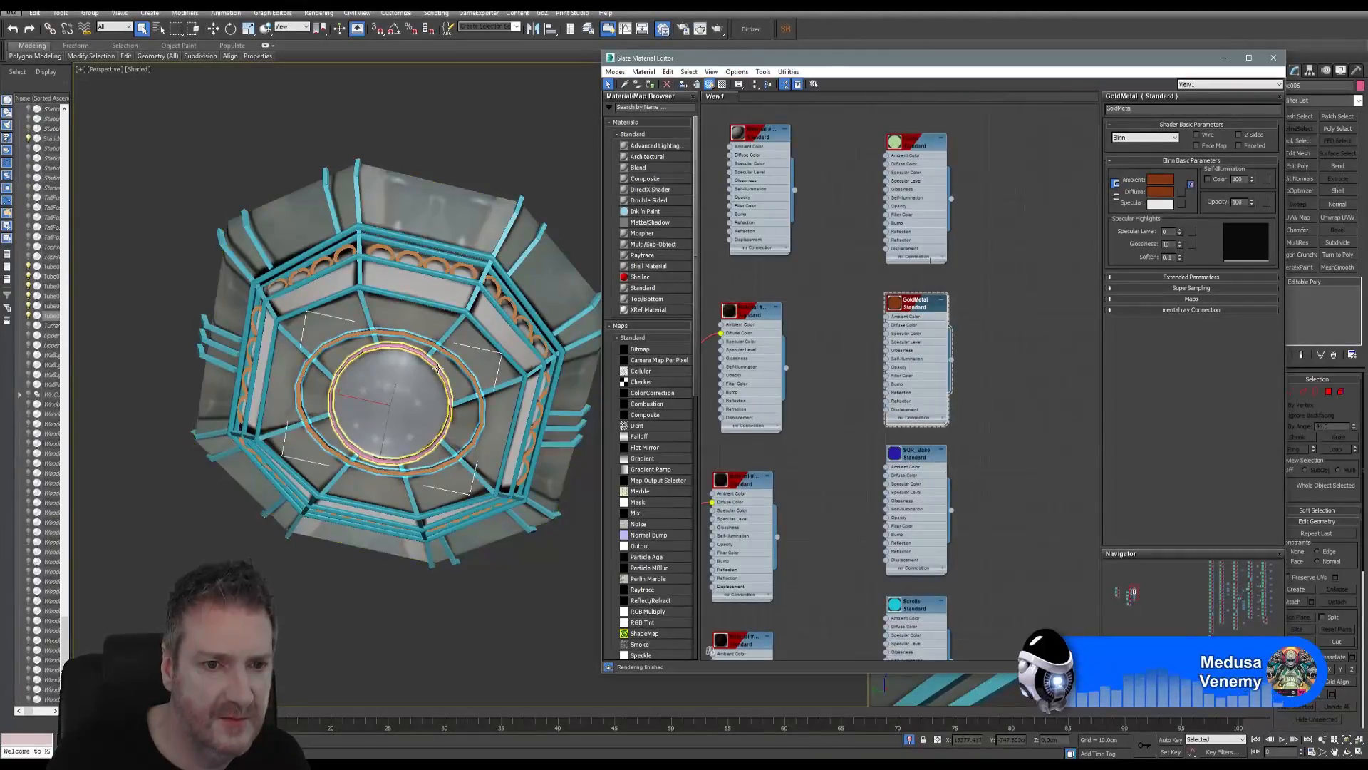
right_click(920, 310)
left_click(948, 324)
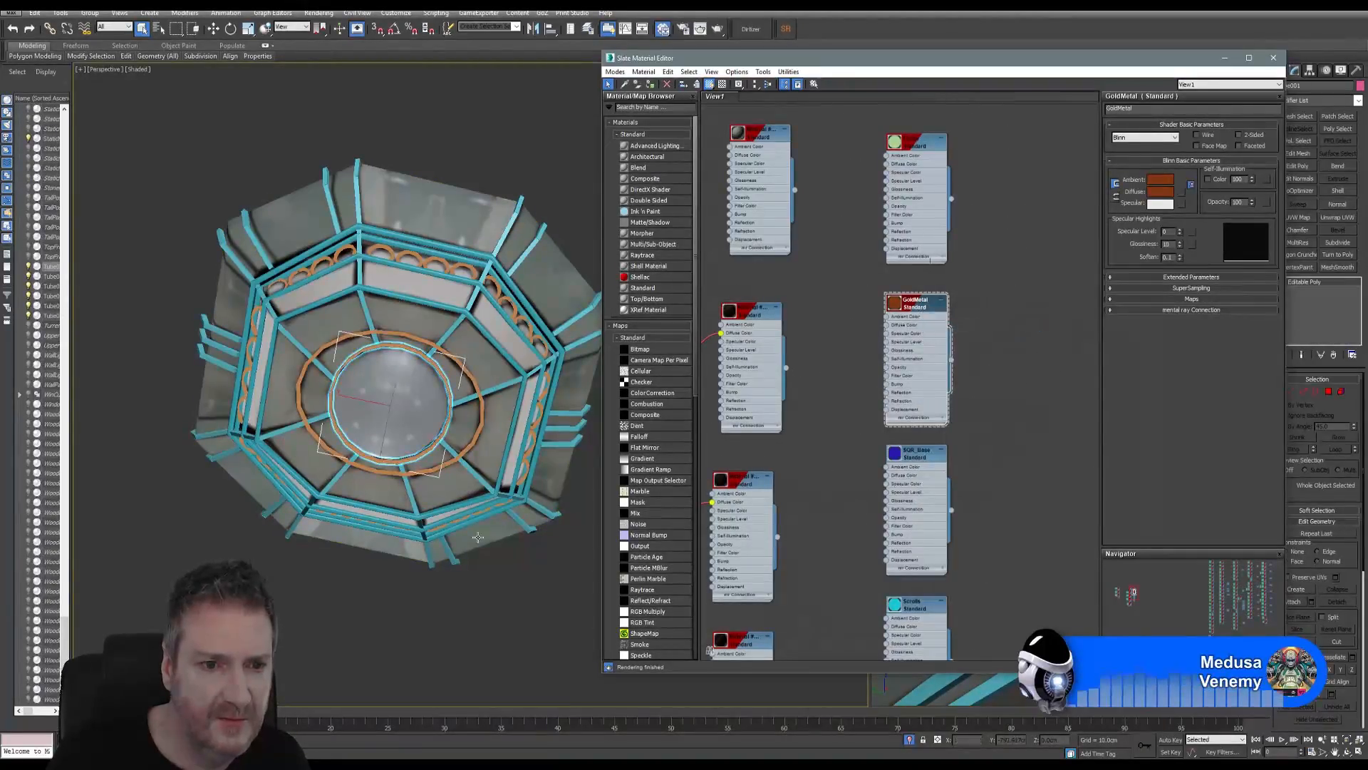
left_click(335, 583)
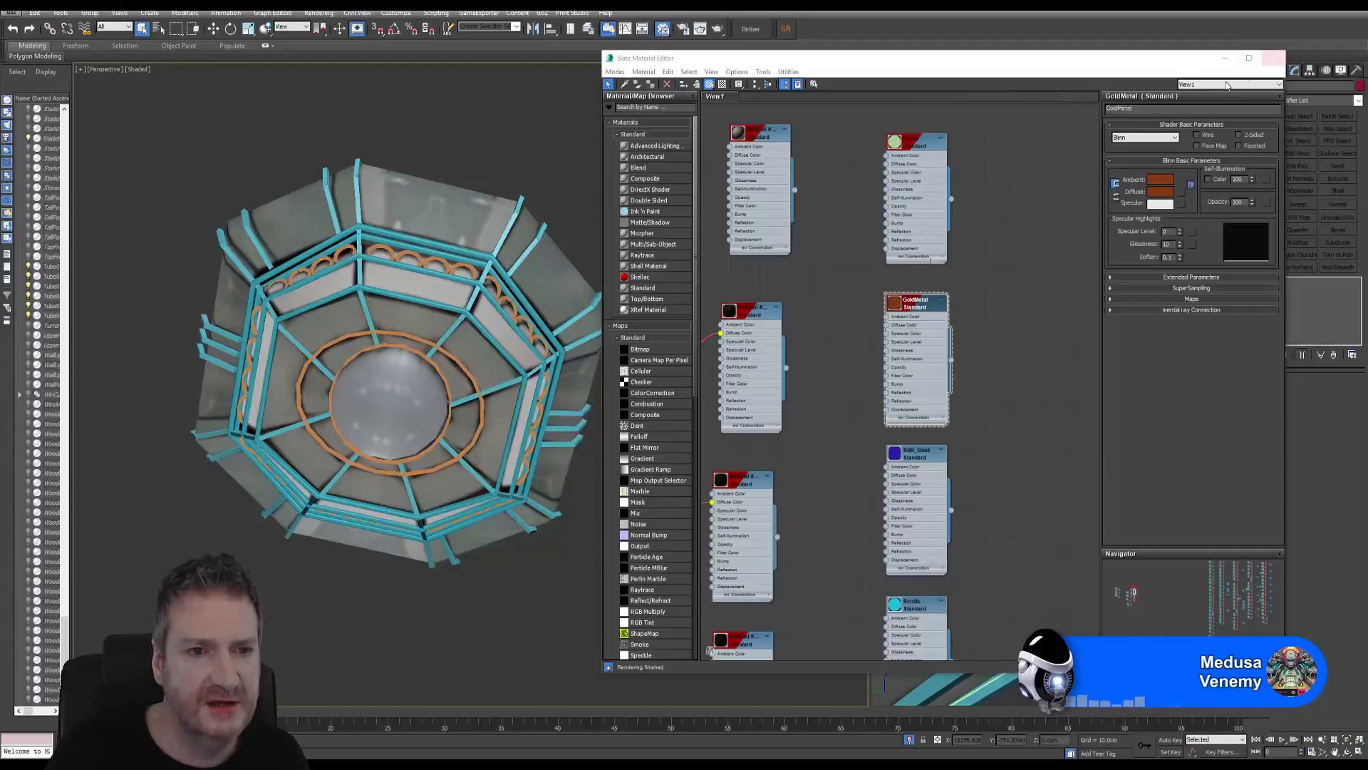
left_click(1273, 57)
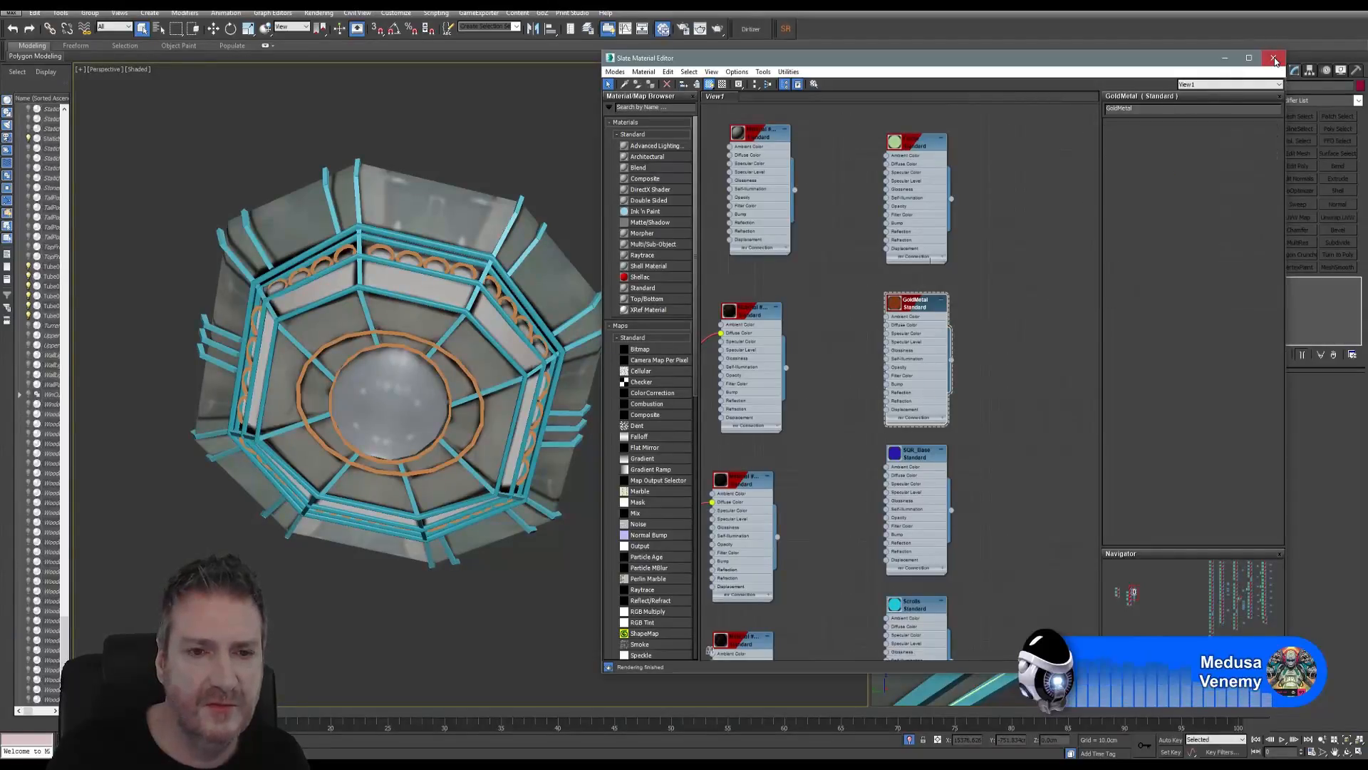
Step: Select the pairs of teal struts along the upper-left and upper-right edges of the glass shade
middle_click_drag(498, 194, 518, 210)
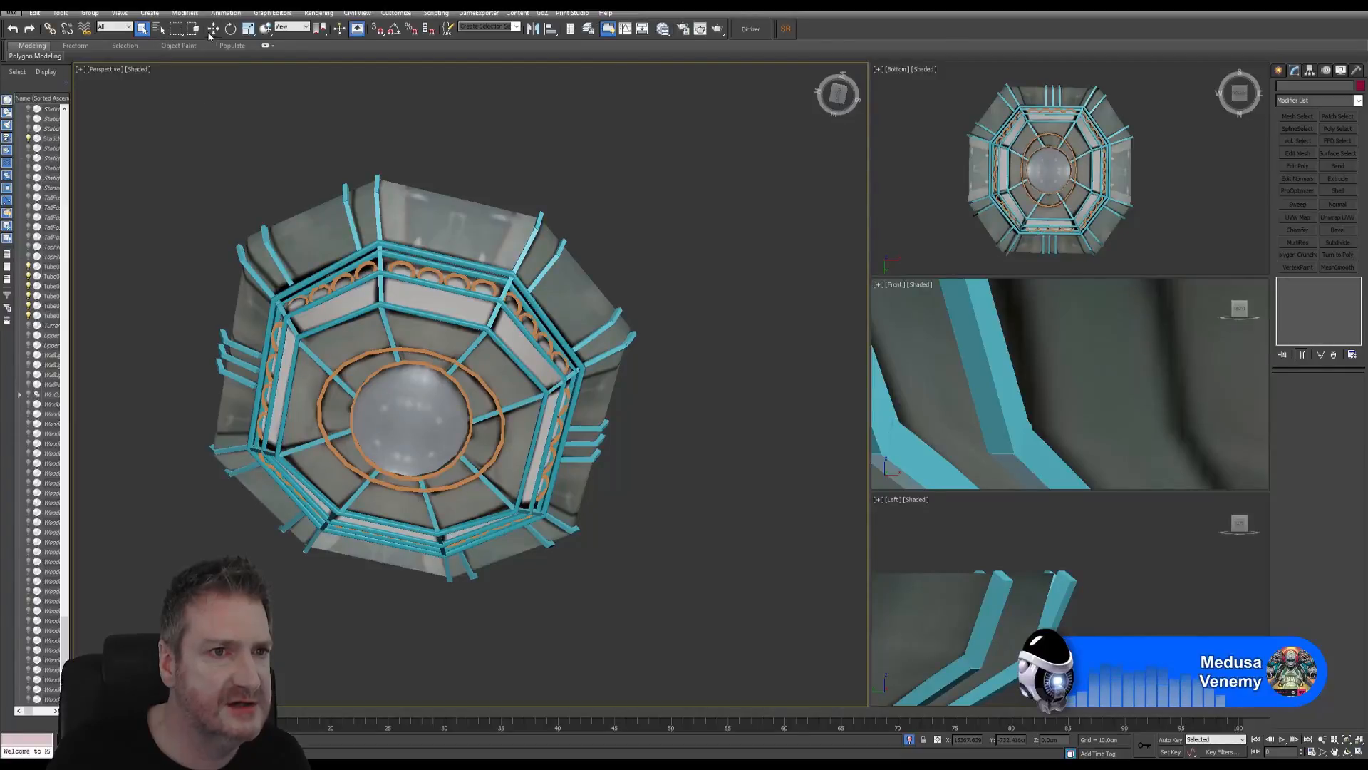
left_click(374, 191)
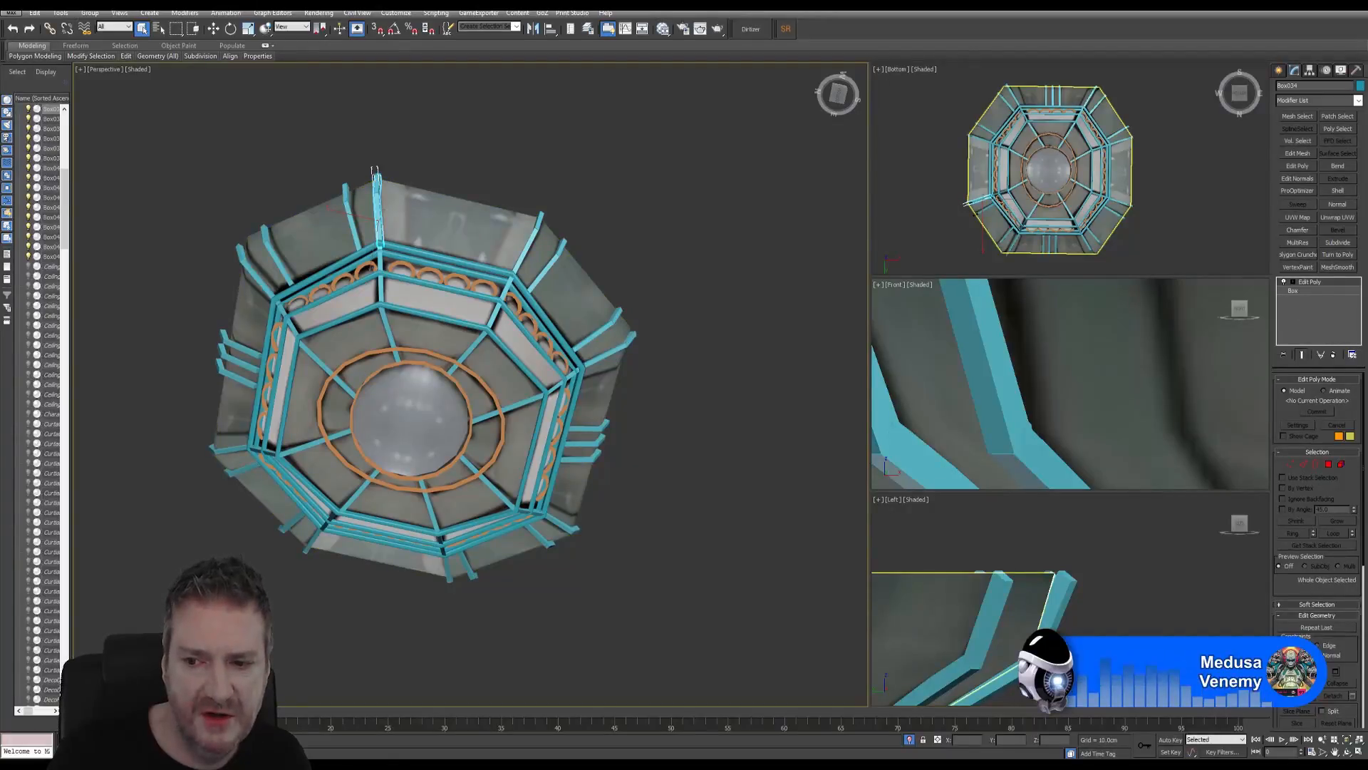
left_click(345, 197, "ctrl")
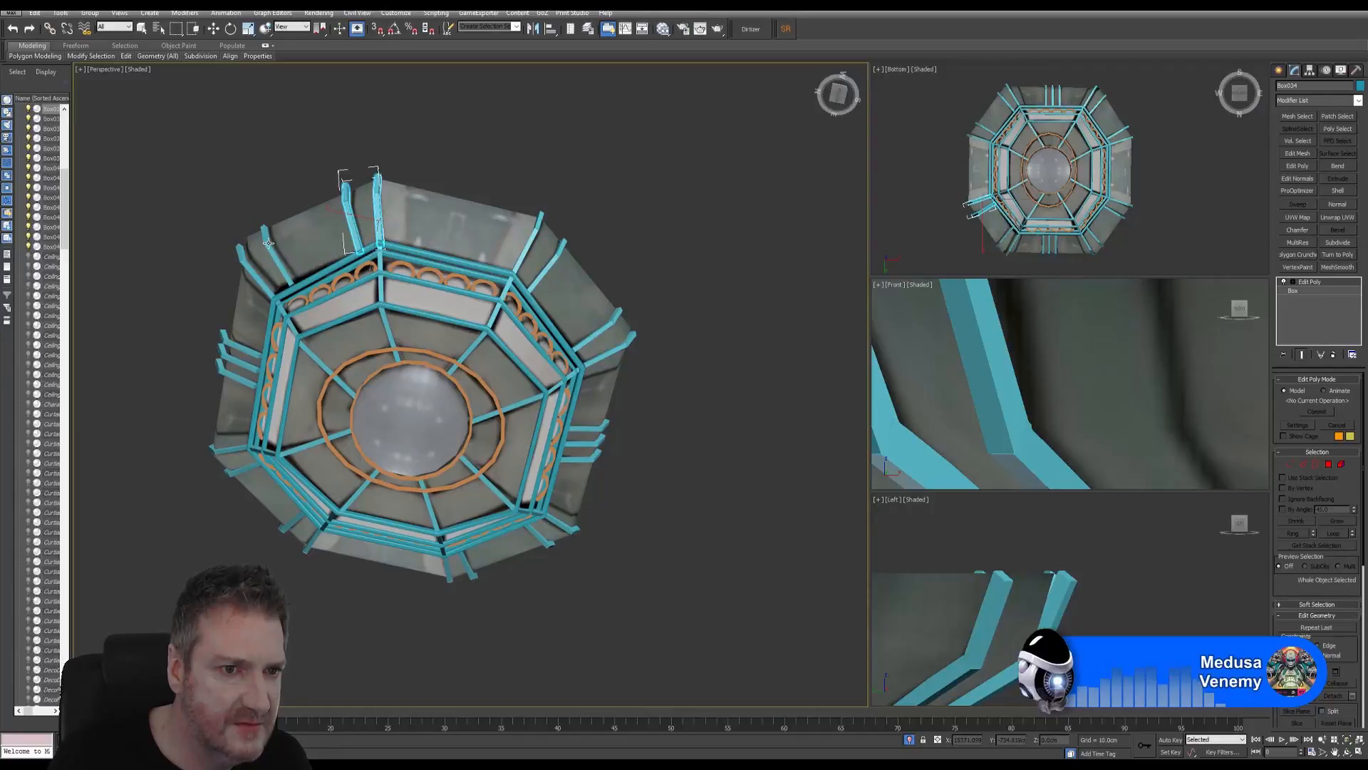
left_click(251, 259, "ctrl")
left_click(244, 261, "ctrl")
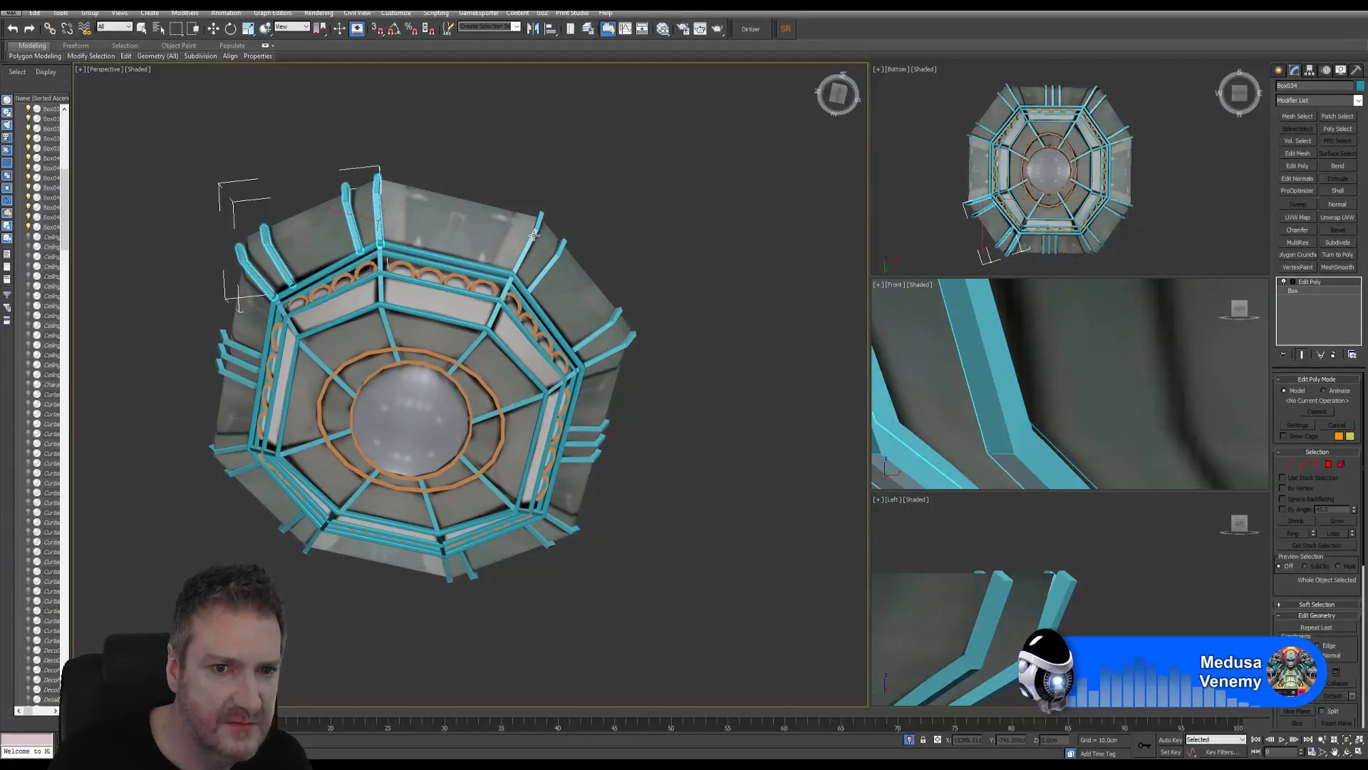
left_click(552, 255, "ctrl")
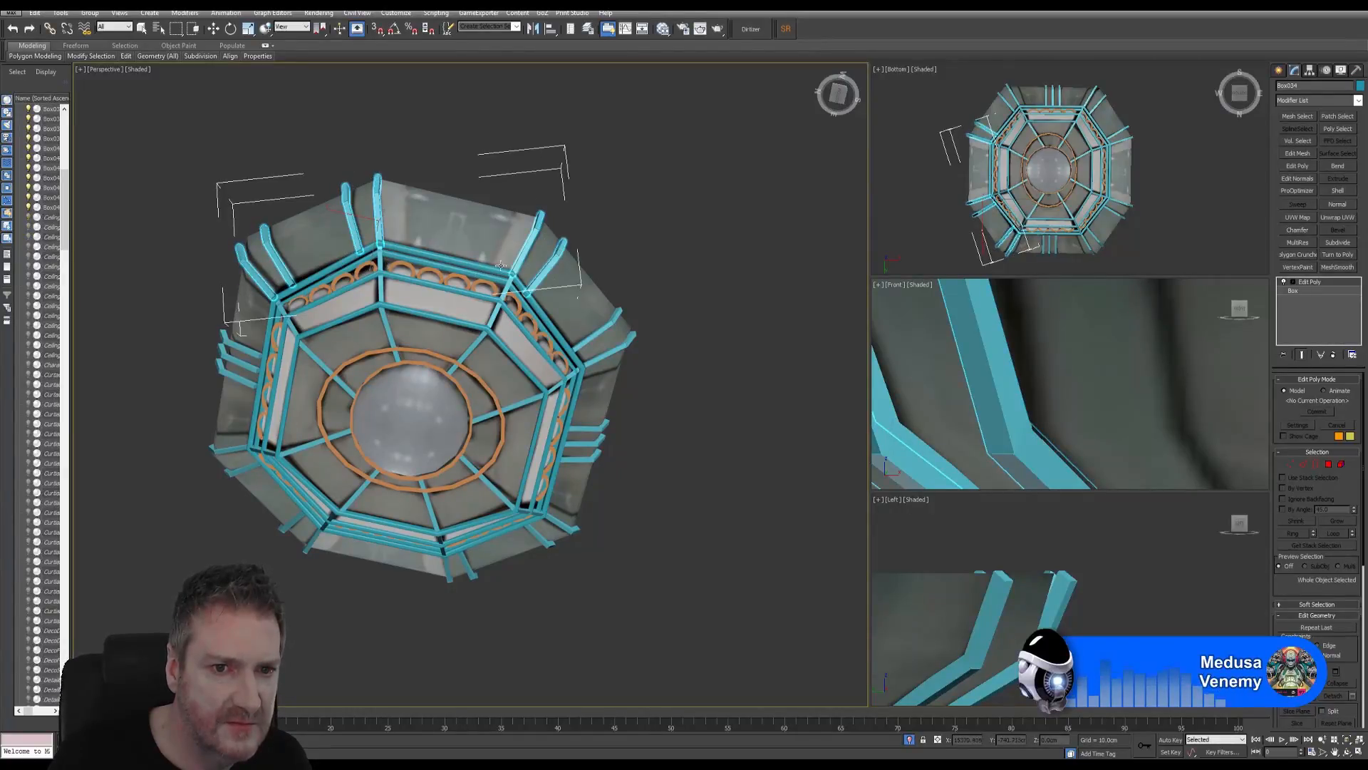
Step: Add the octagonal frame rails bordering the scrollwork to the selection
left_click(461, 268, "ctrl")
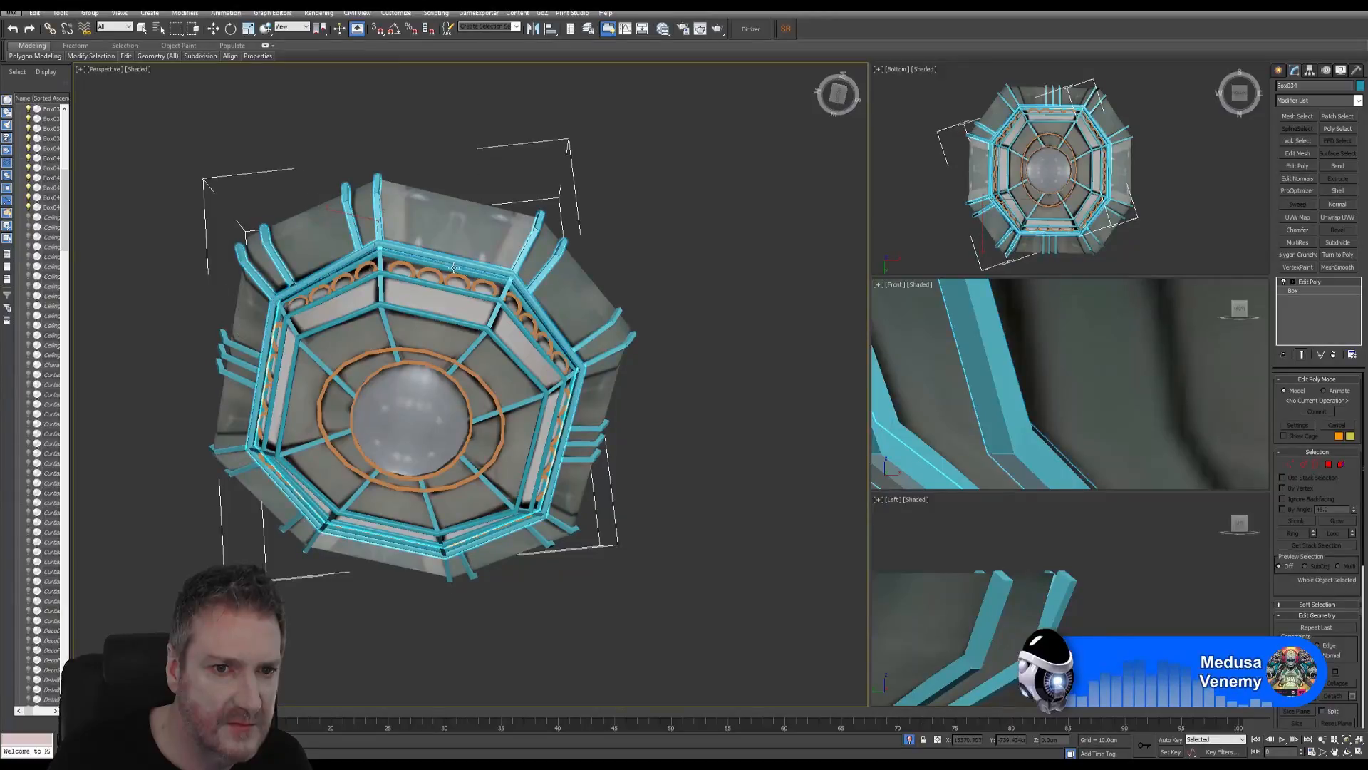
left_click(454, 268, "ctrl")
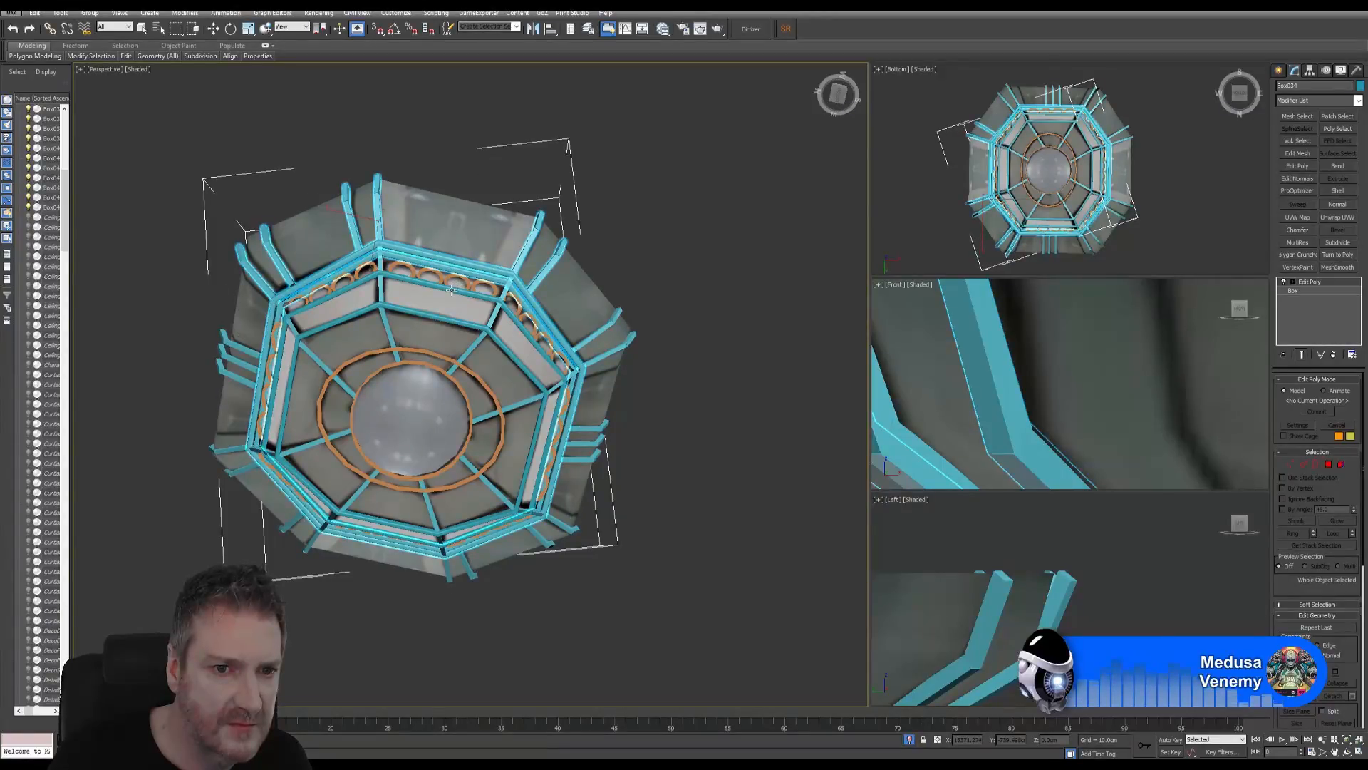
left_click(451, 289, "ctrl")
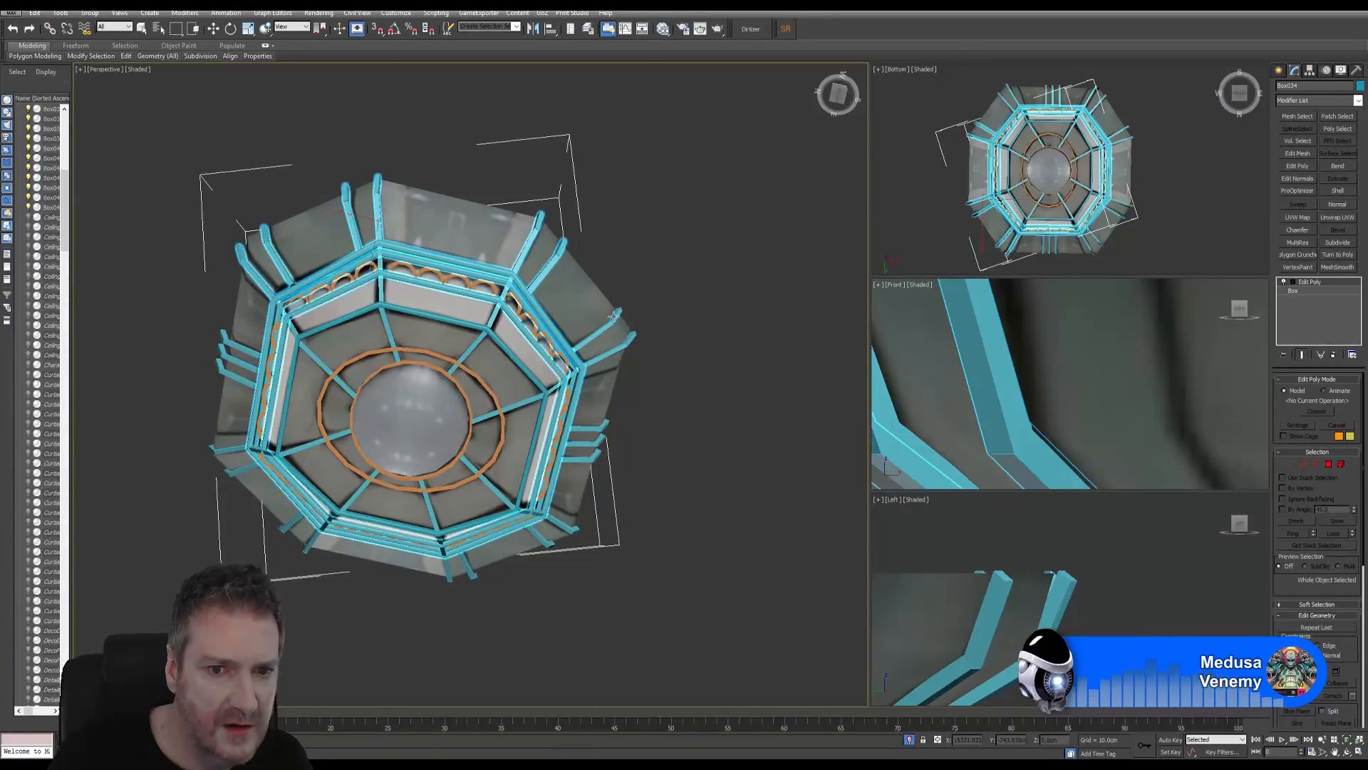
Step: Extend the selection with the struts on the shade's right corner, left side and lower-left corner
left_click(632, 334, "ctrl")
left_click(629, 338, "ctrl")
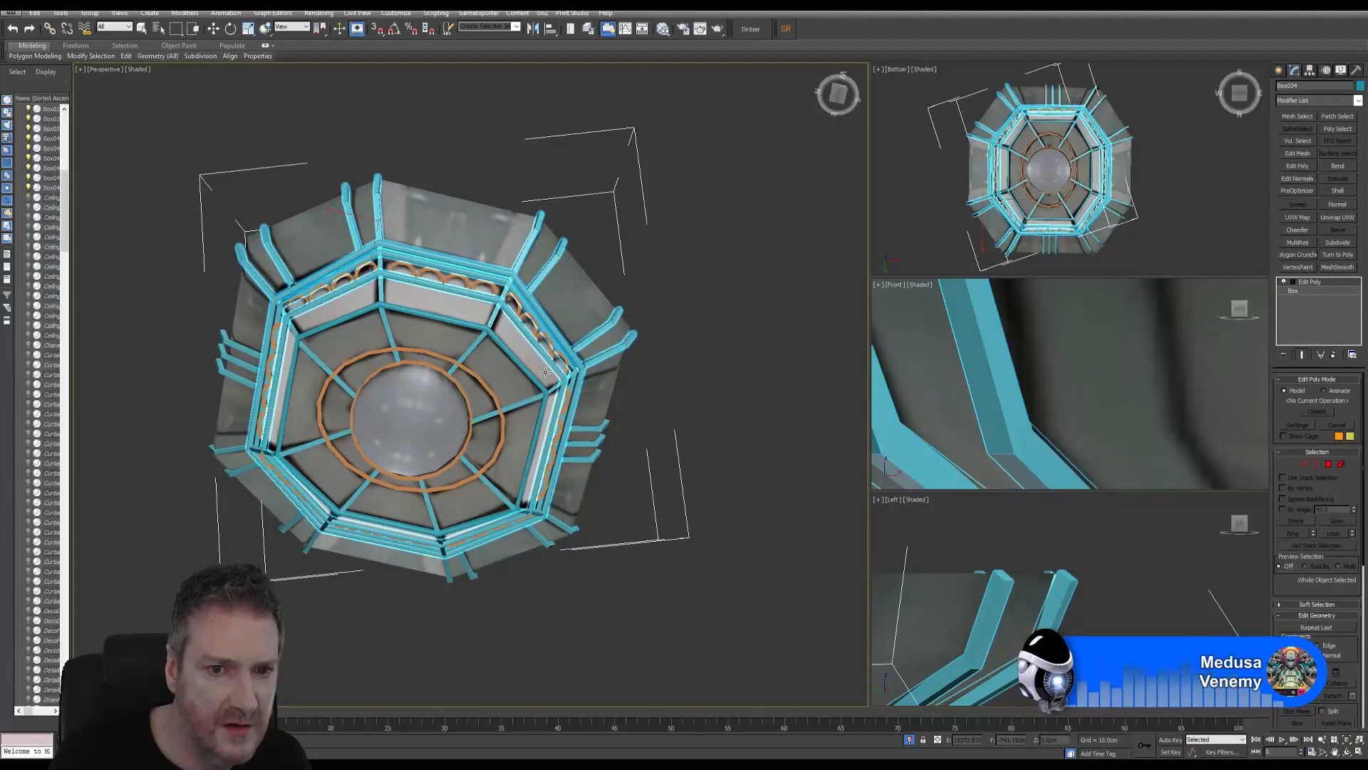
left_click(240, 348, "ctrl")
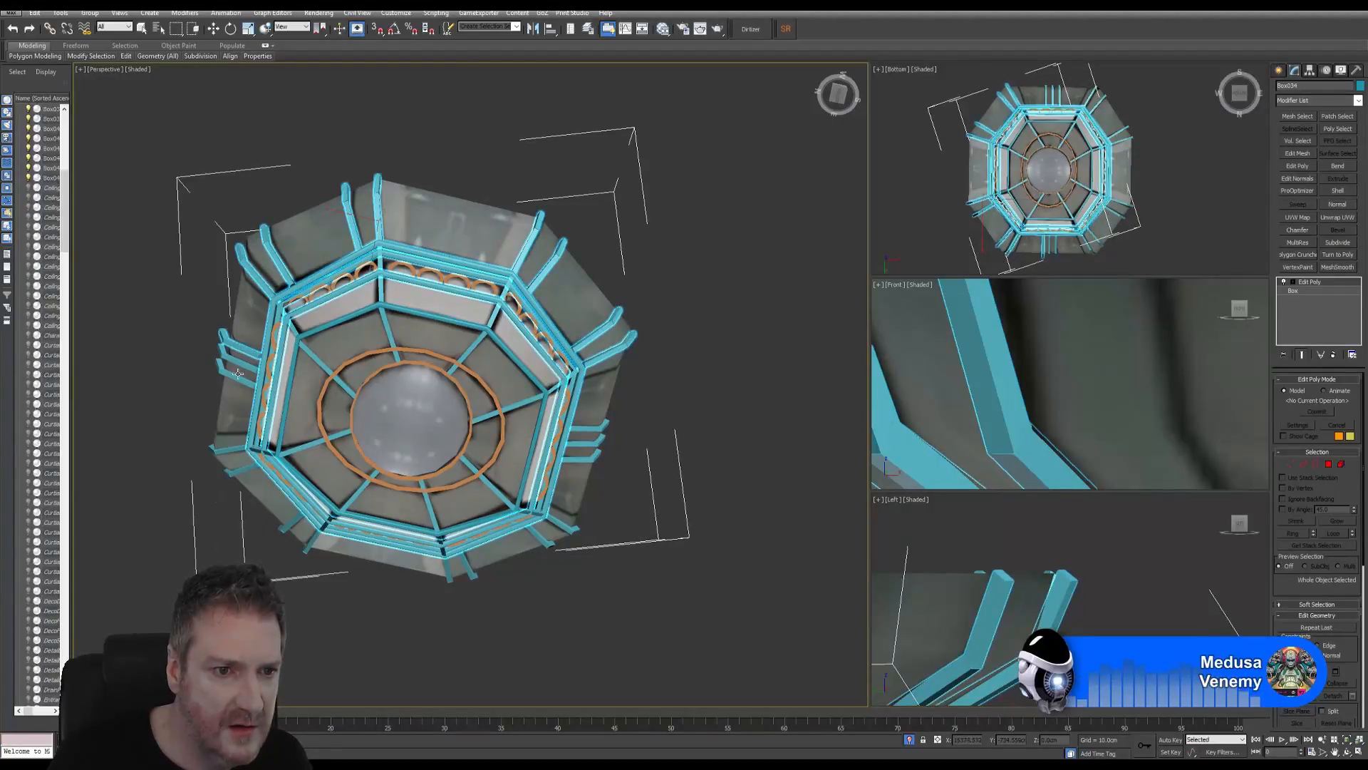
left_click(245, 365, "ctrl")
left_click(242, 392, "ctrl")
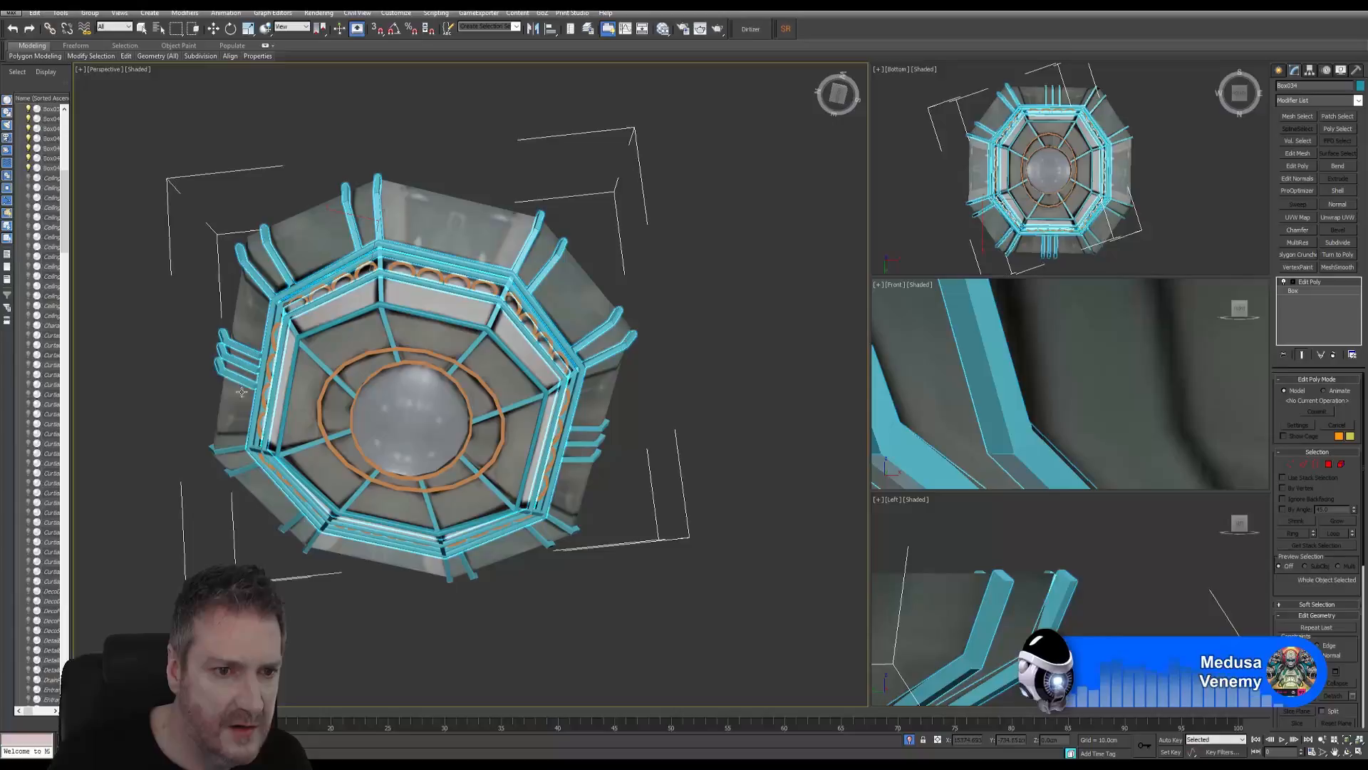
left_click(234, 451, "ctrl")
left_click(246, 470, "ctrl")
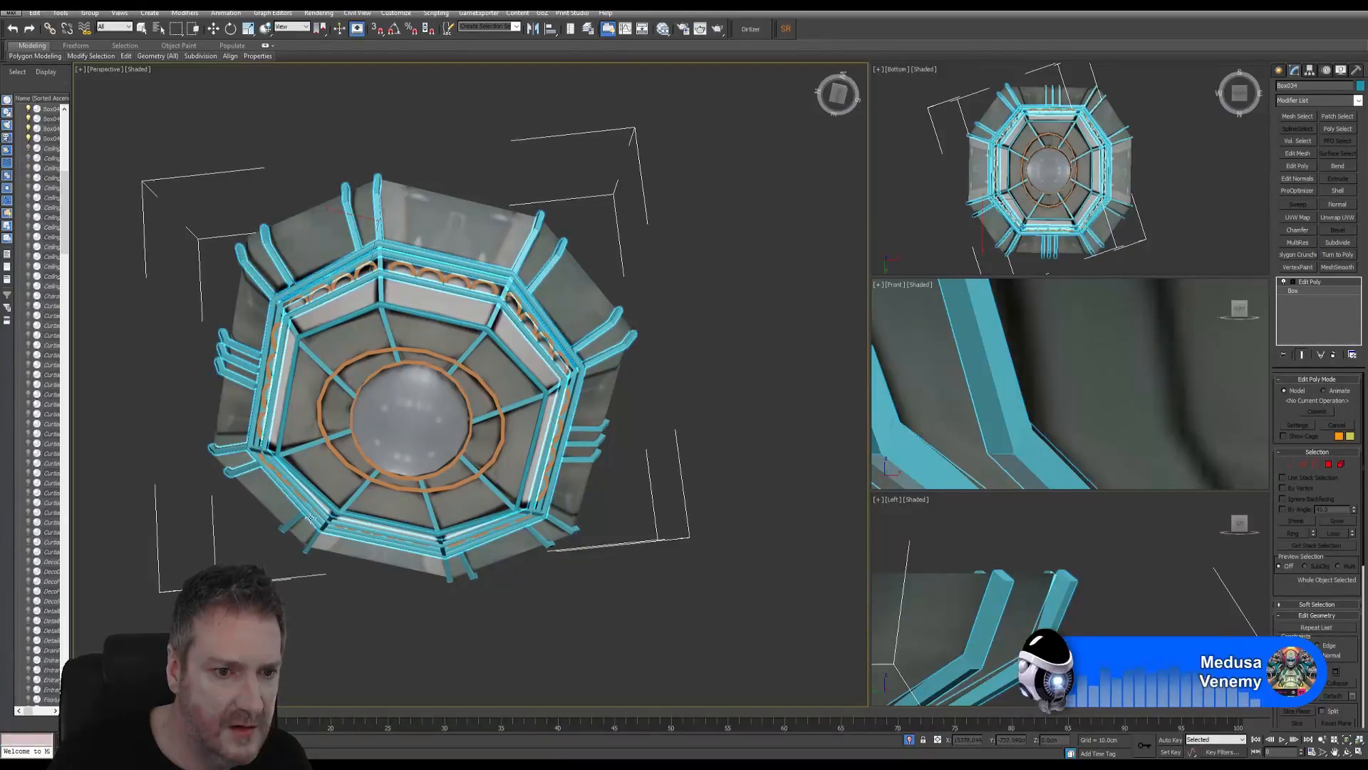
Step: Add the remaining struts along the shade's bottom edge, lower-right corner and right side to the selection
left_click(311, 529, "ctrl")
left_click(311, 545, "ctrl")
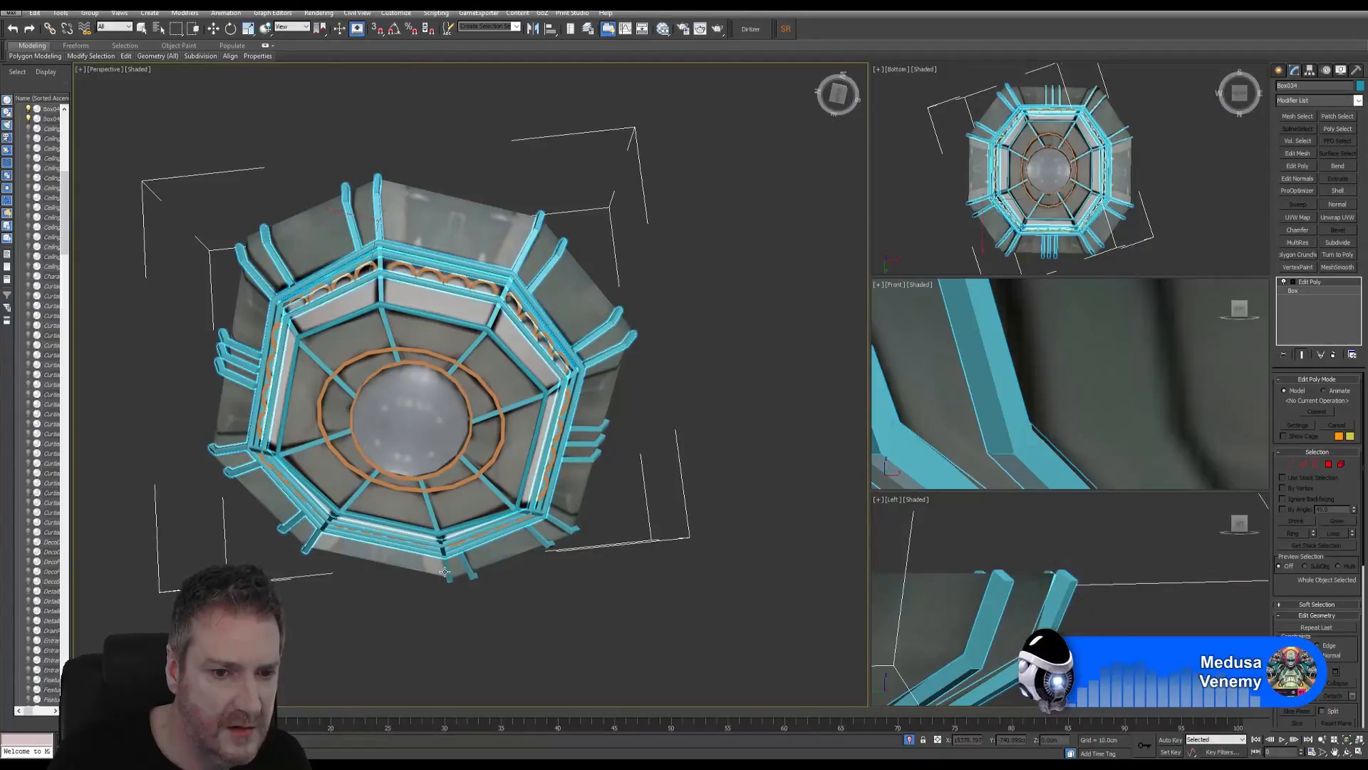
left_click(467, 571, "ctrl")
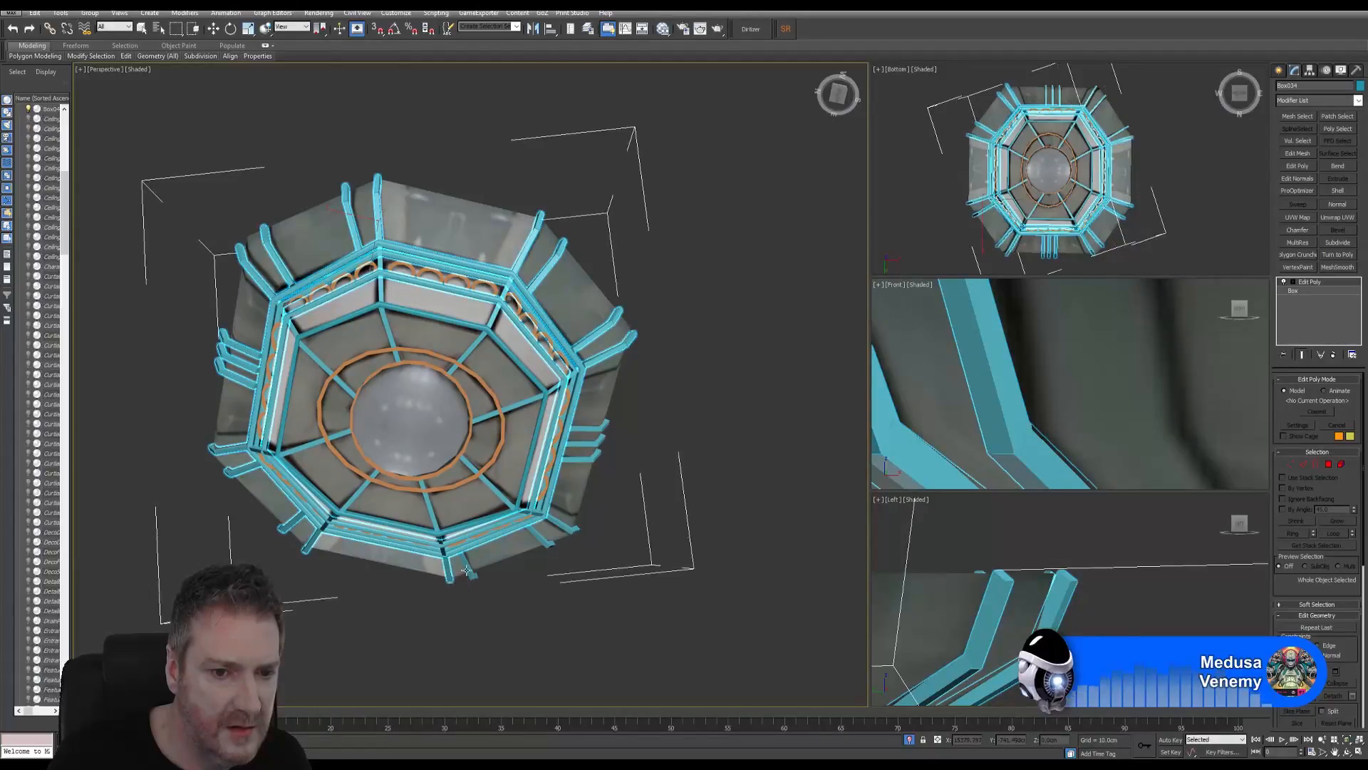
left_click(560, 532, "ctrl")
left_click(570, 528, "ctrl")
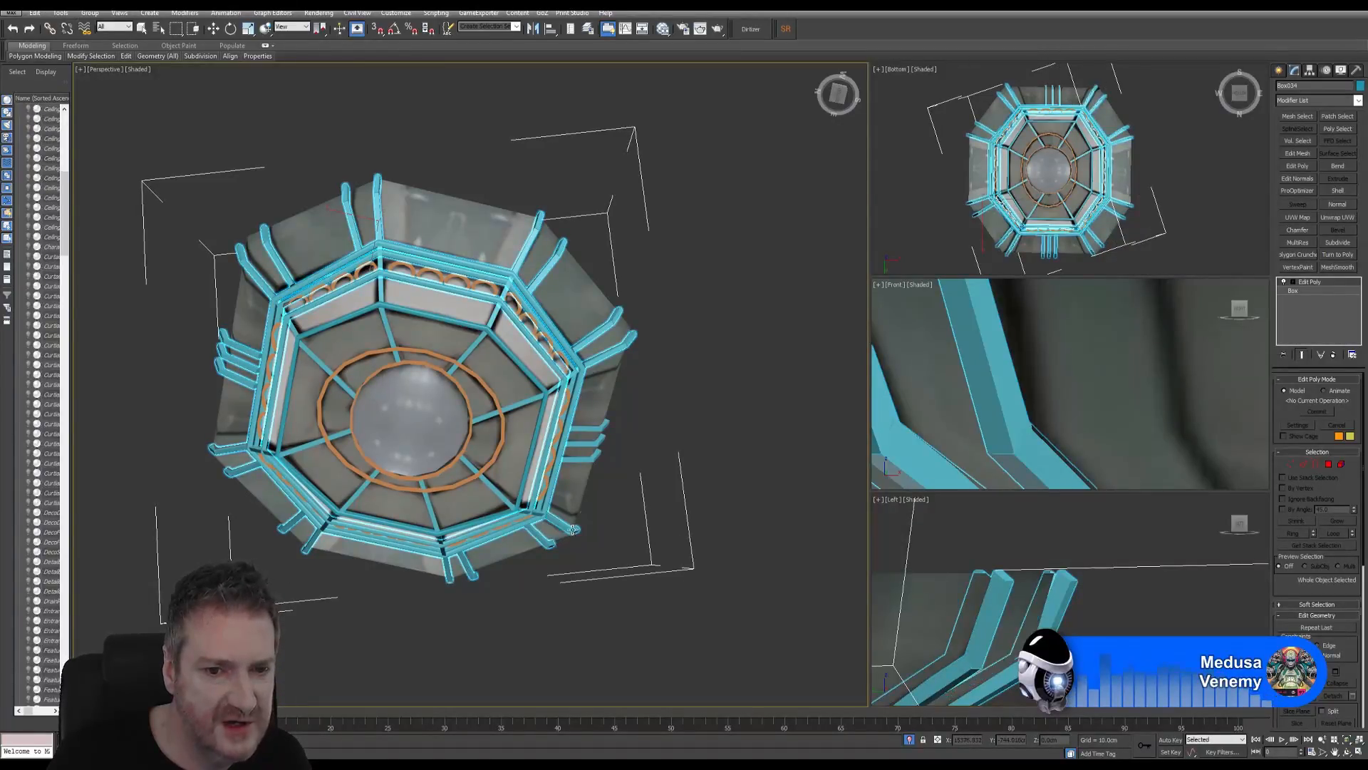
left_click(584, 454, "ctrl")
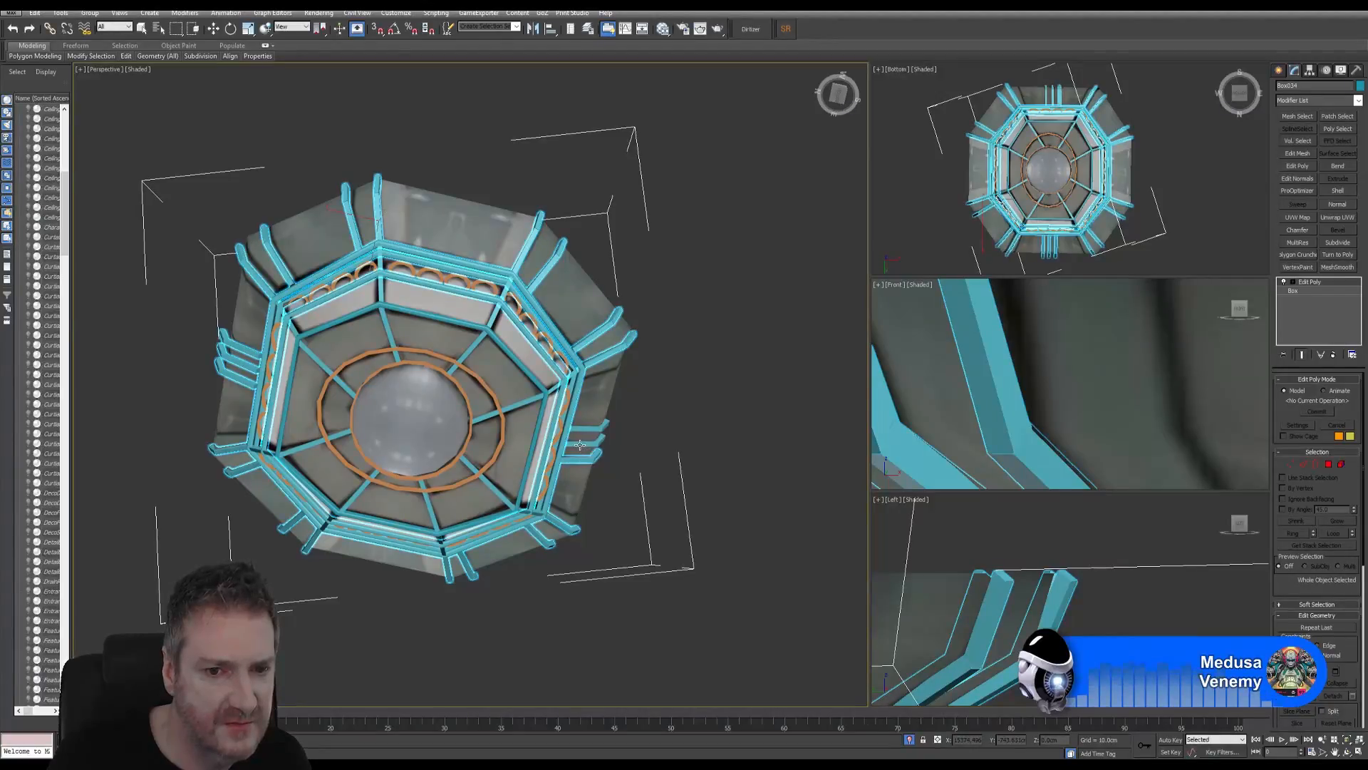
left_click(588, 431, "ctrl")
left_click(585, 428)
Step: Add the inner octagonal rail and the eight radial spokes around the glass dome to the selection
left_click(539, 386, "ctrl")
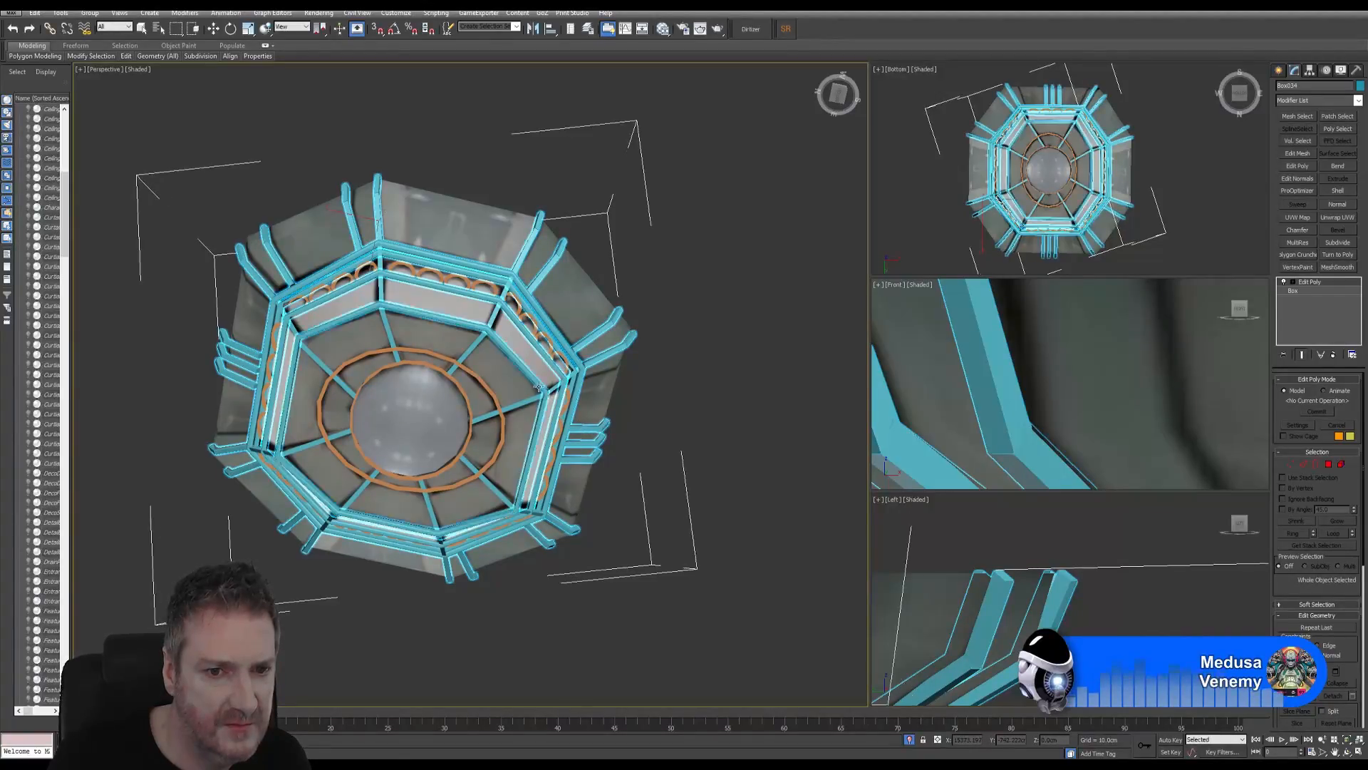
left_click(481, 339, "ctrl")
left_click(385, 324, "ctrl")
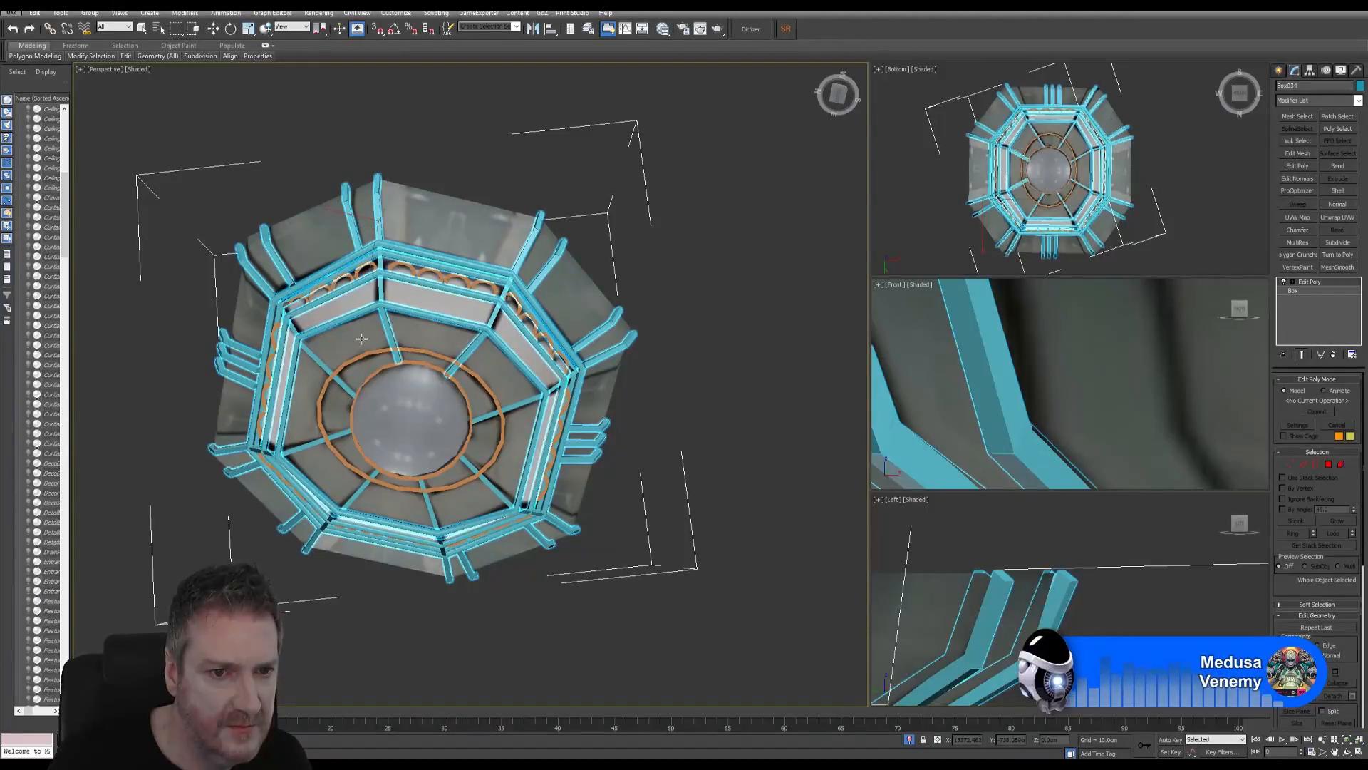
left_click(315, 357, "ctrl")
left_click(308, 445, "ctrl")
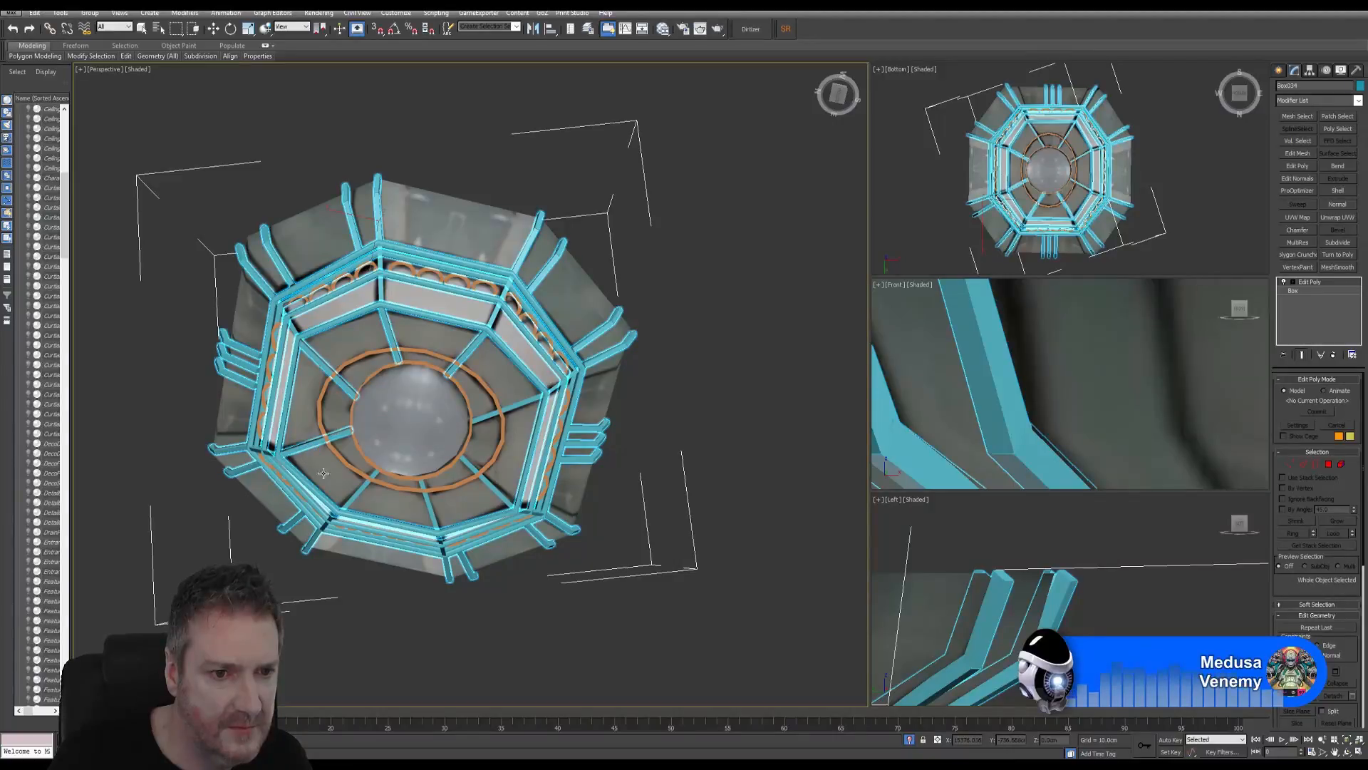
left_click(360, 486, "ctrl")
left_click(432, 514, "ctrl")
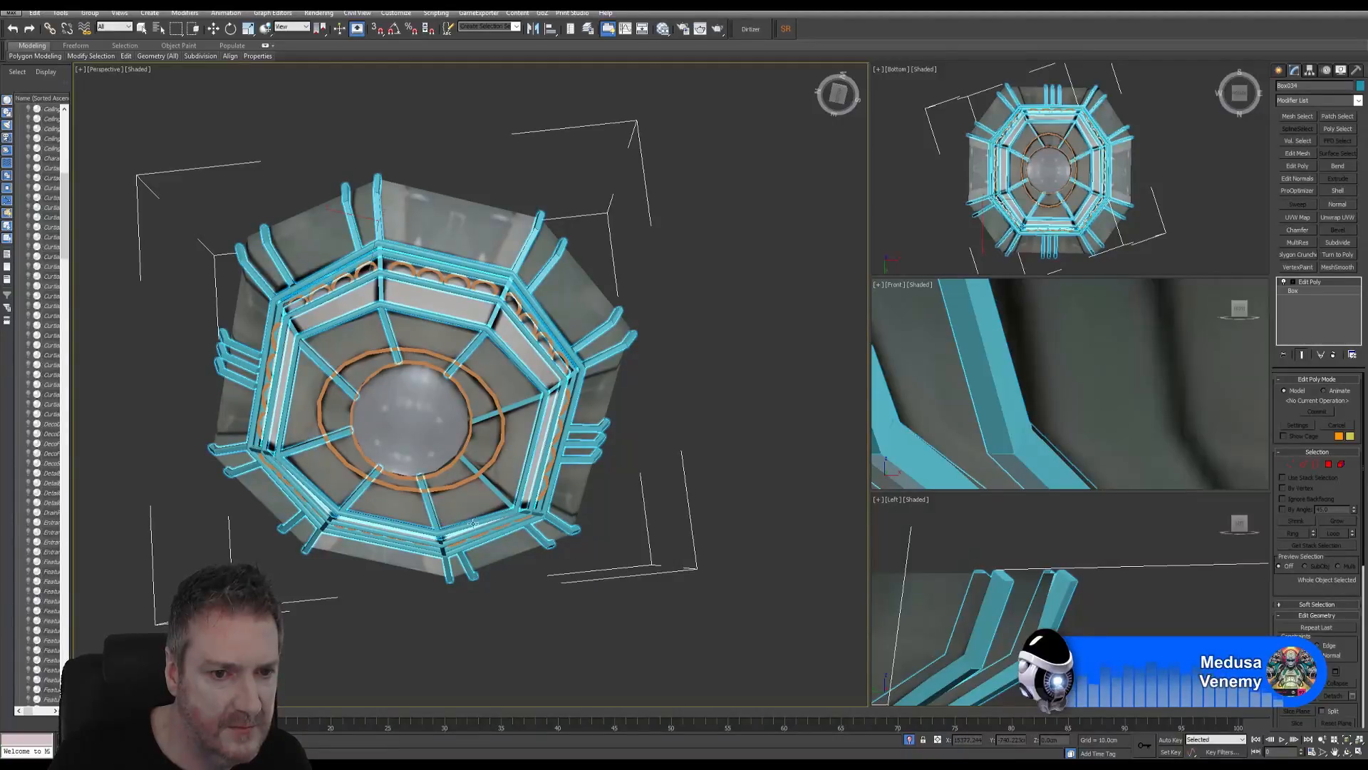
left_click(505, 501, "ctrl")
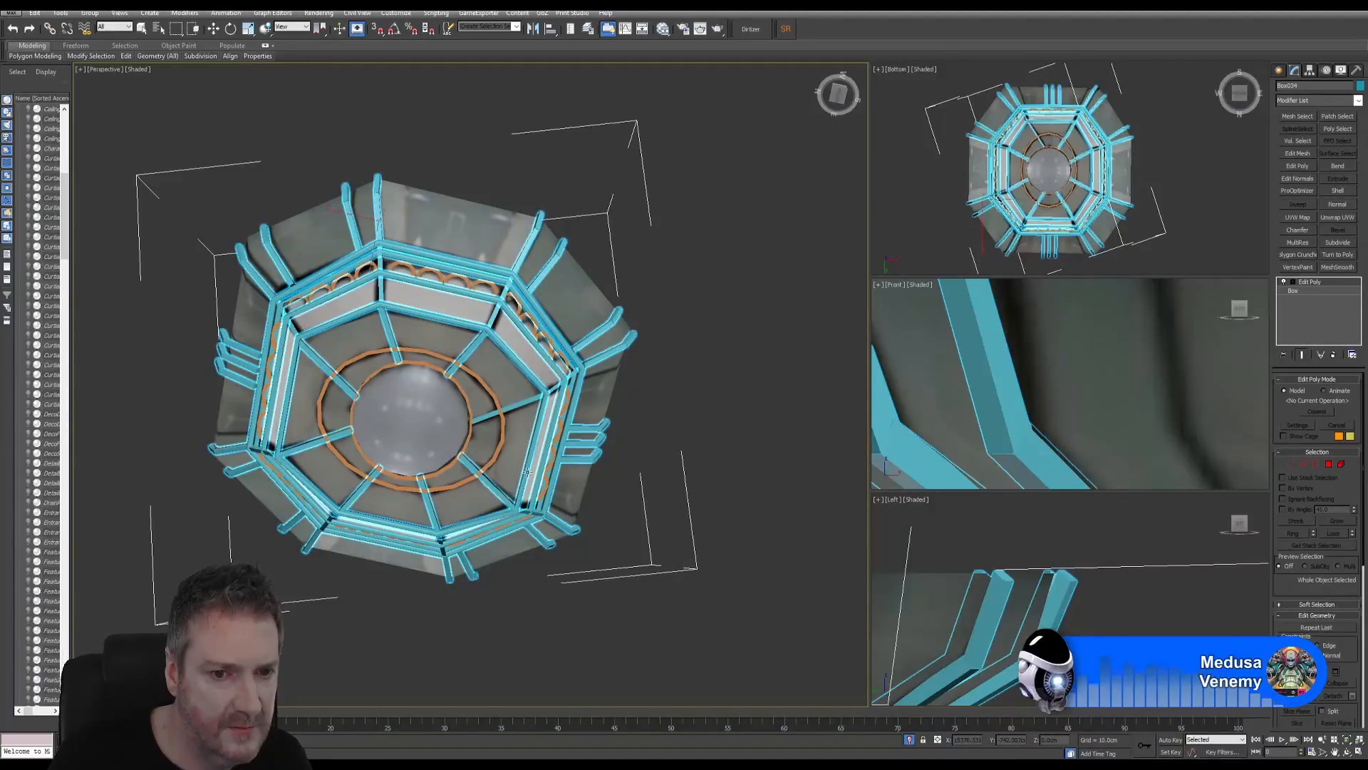
left_click(522, 404, "ctrl")
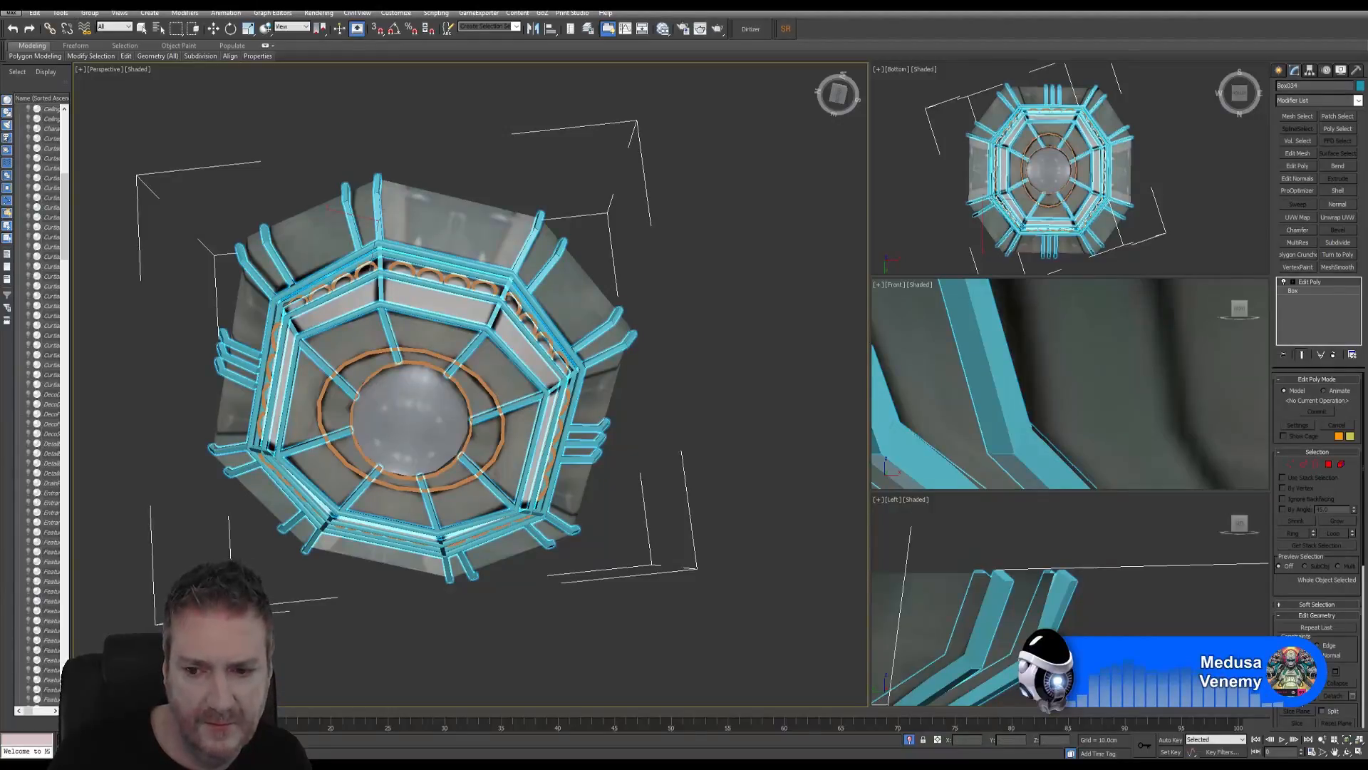
Step: Assign the SQR_Base material to the selected struts, rails and spokes, and close the material editor
key("w")
middle_click_drag(417, 235, 468, 242)
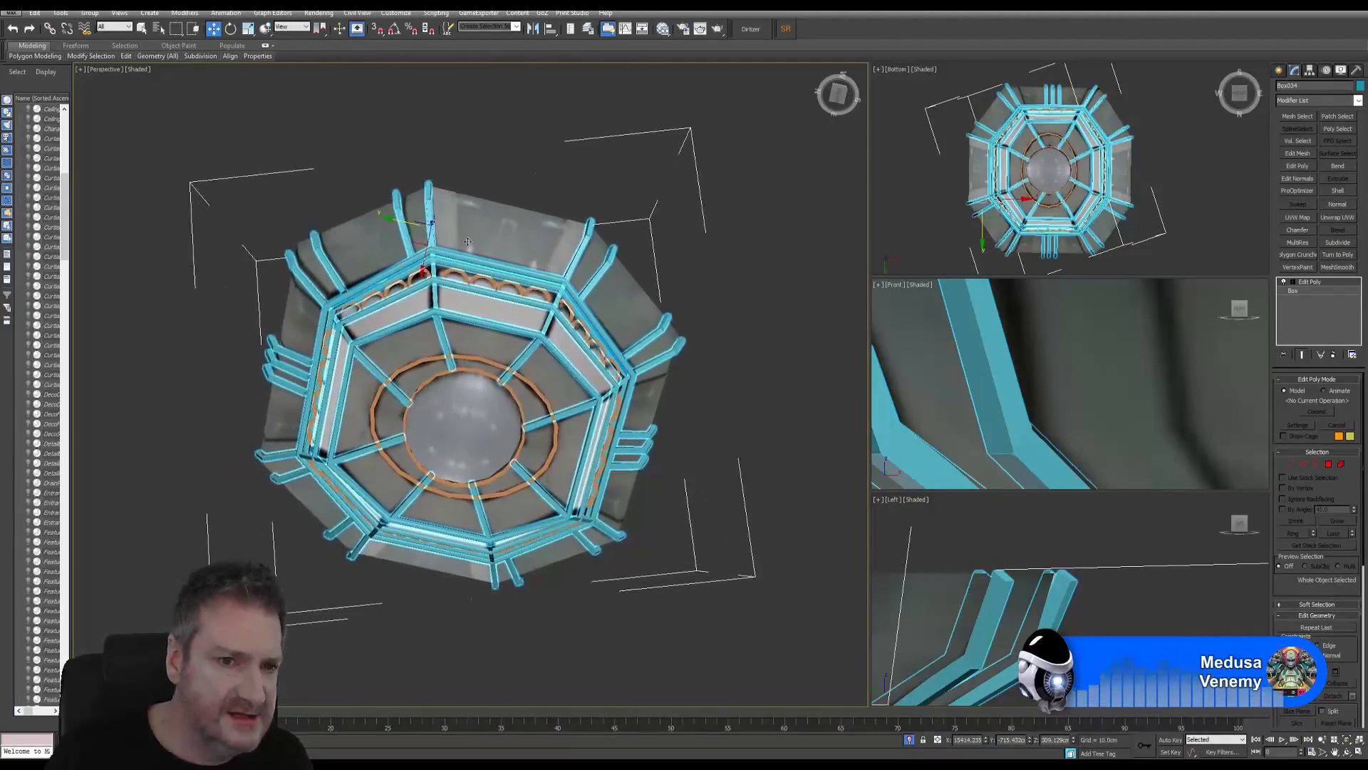
left_click(670, 30)
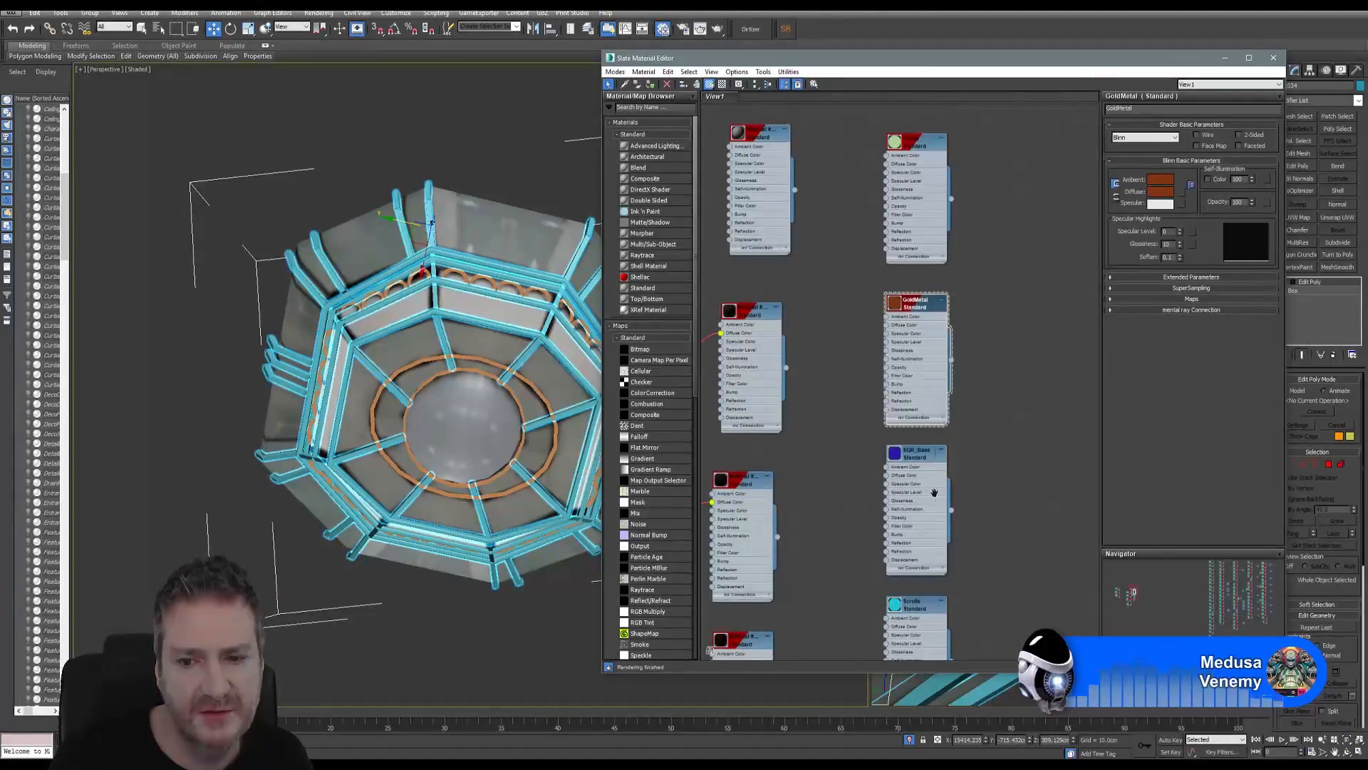
middle_click_drag(934, 492, 929, 298)
left_click(929, 264)
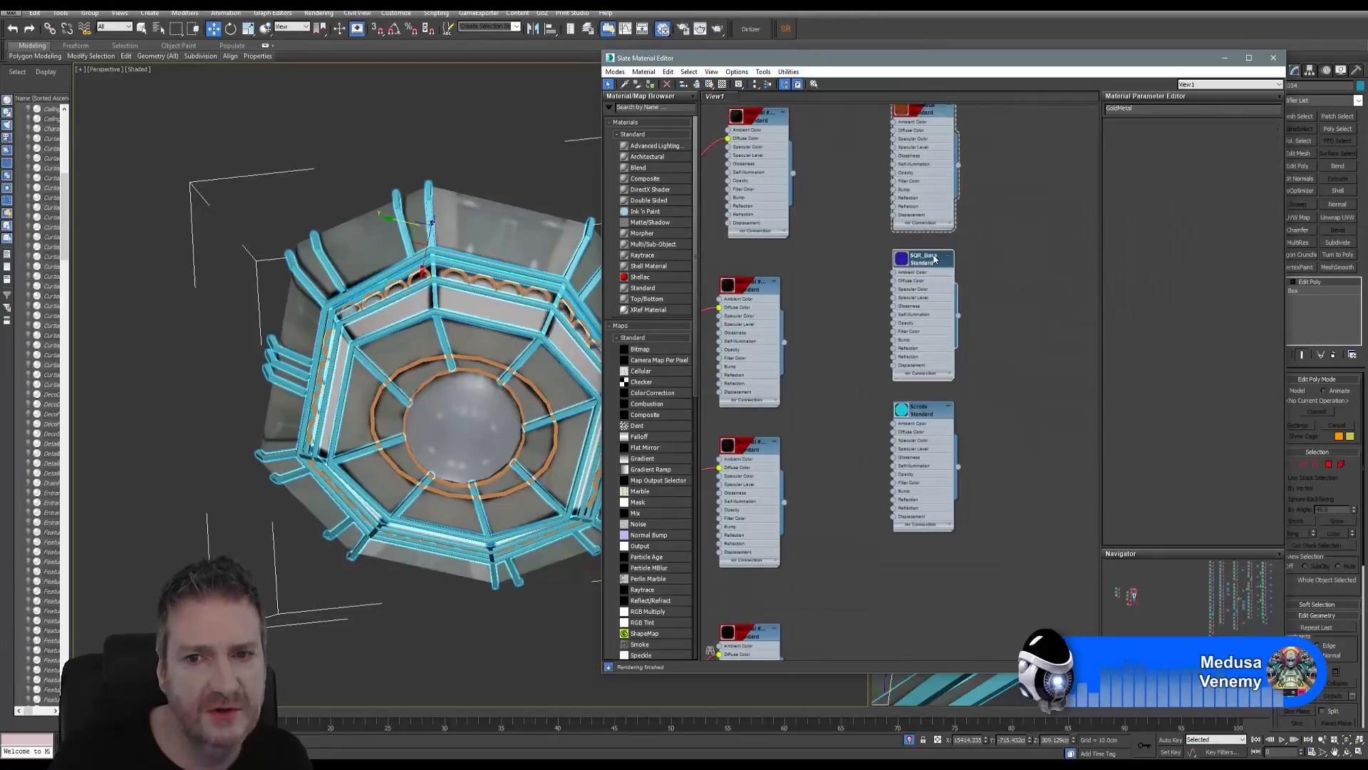
right_click(931, 261)
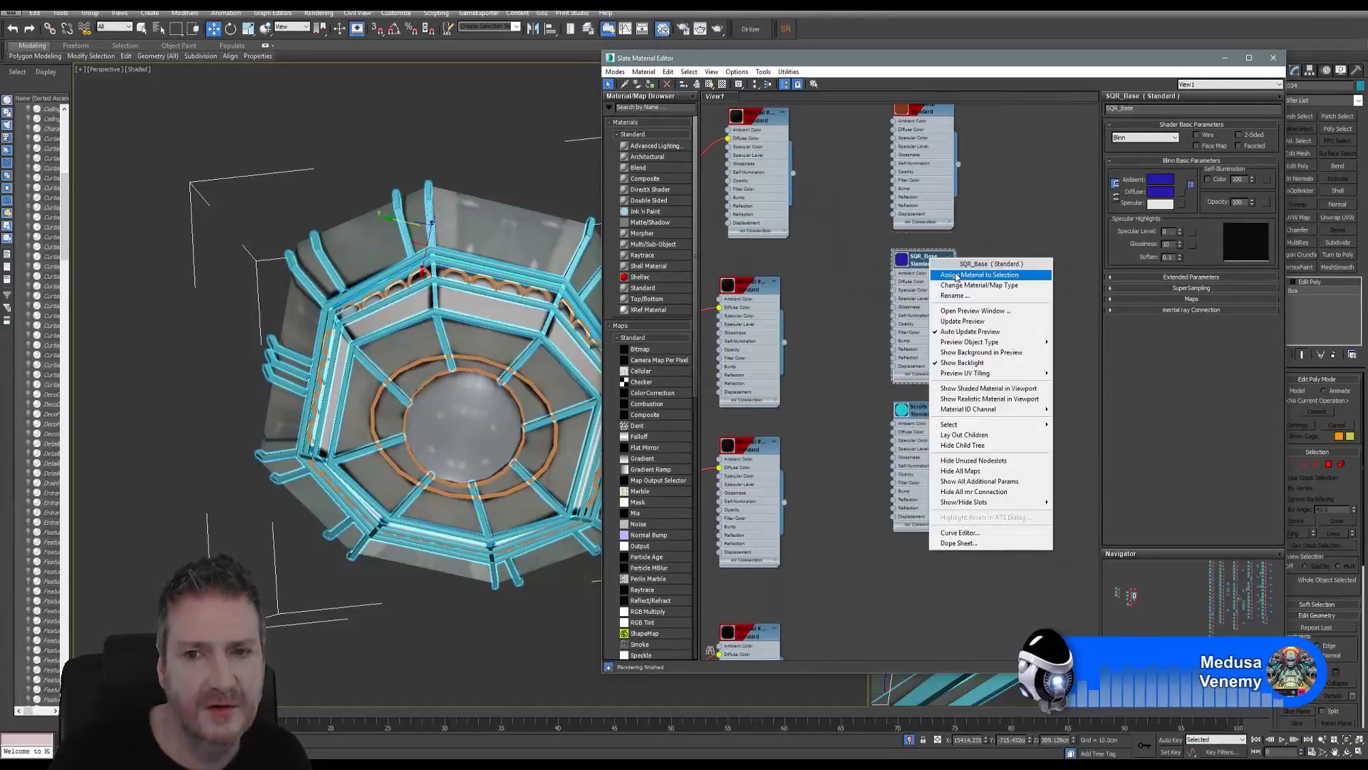
left_click(957, 275)
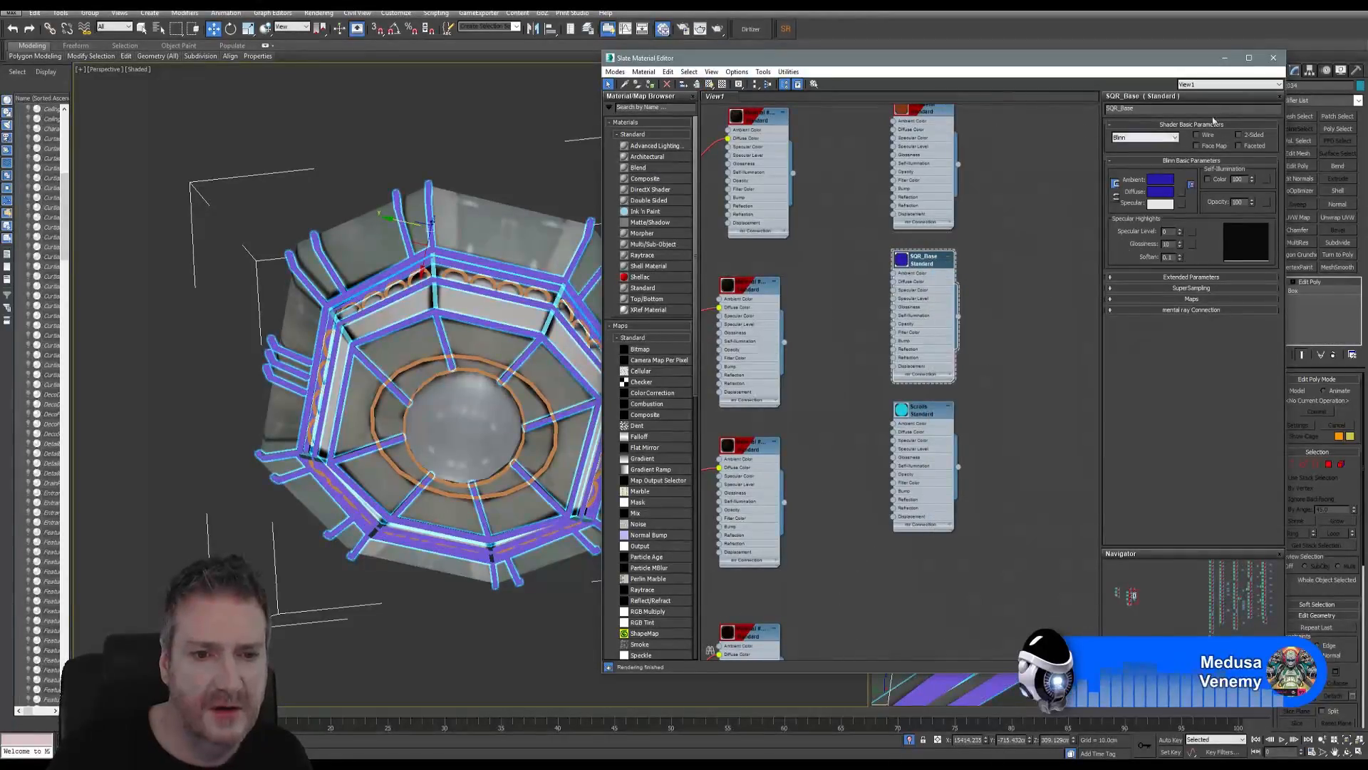
left_click(1274, 58)
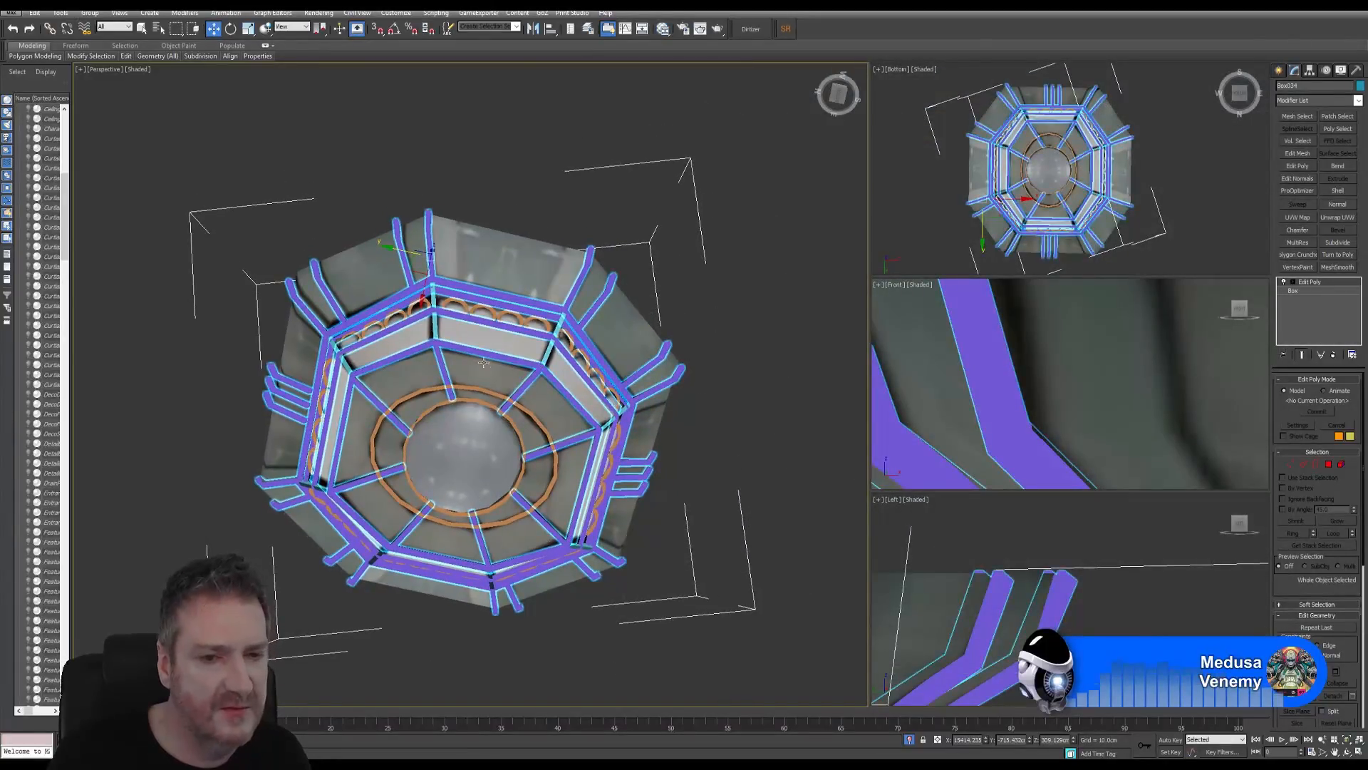
Step: Ungroup the scrollwork group on the upper side of the octagonal frame
left_click(495, 313)
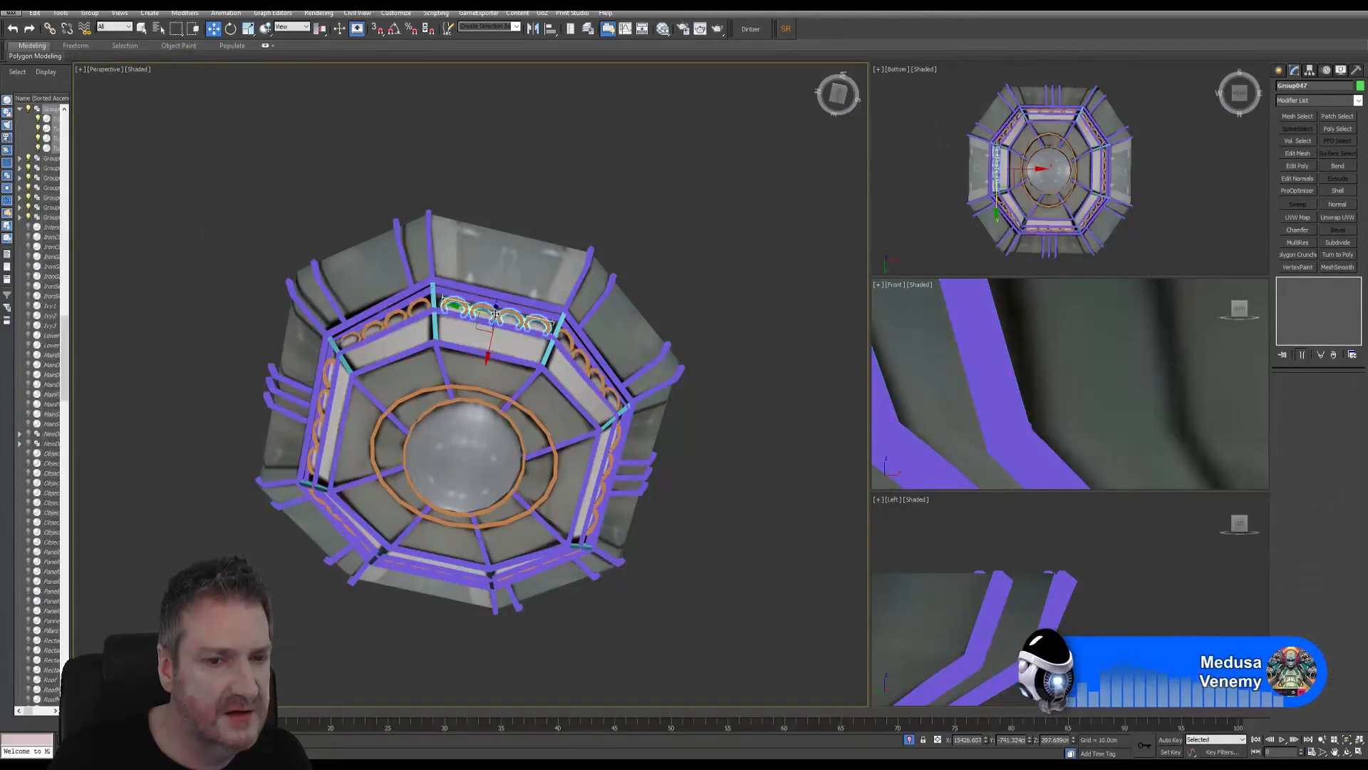
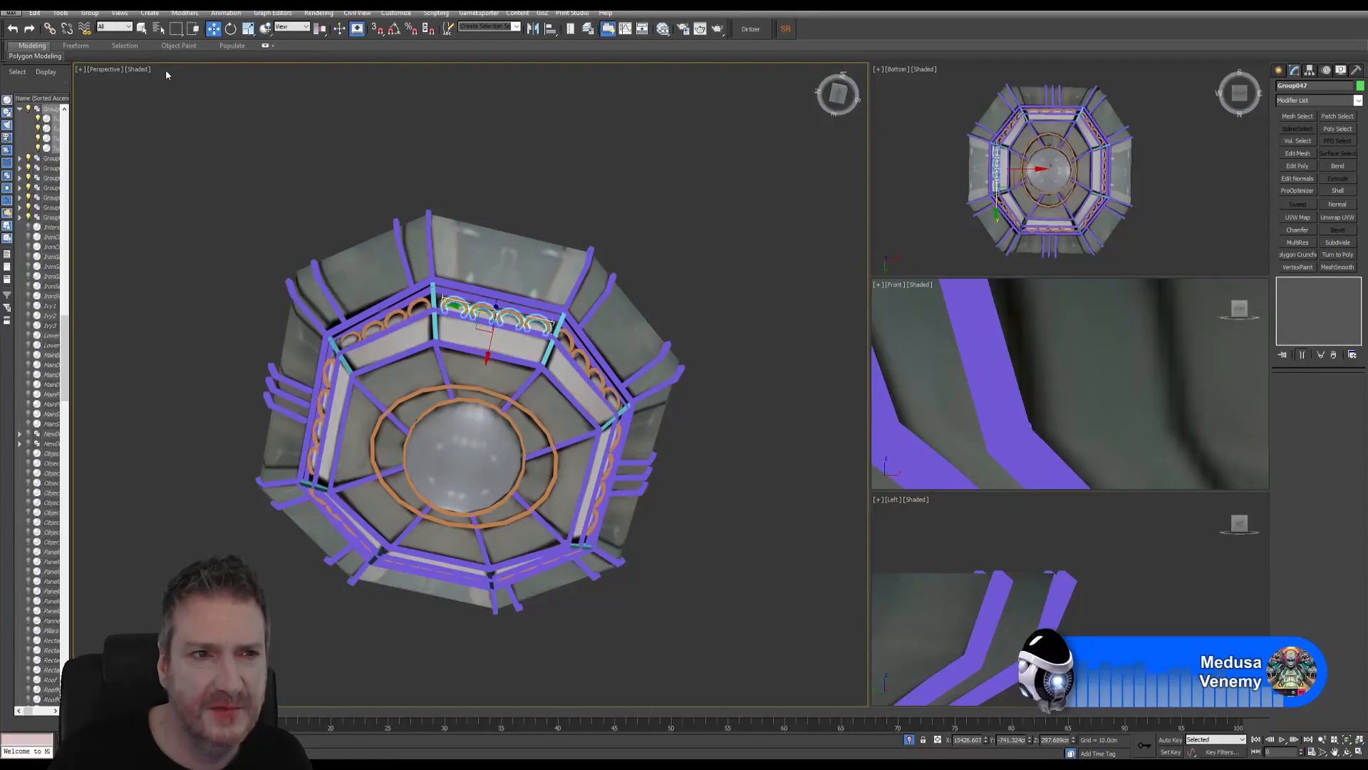
left_click(87, 13)
left_click(107, 38)
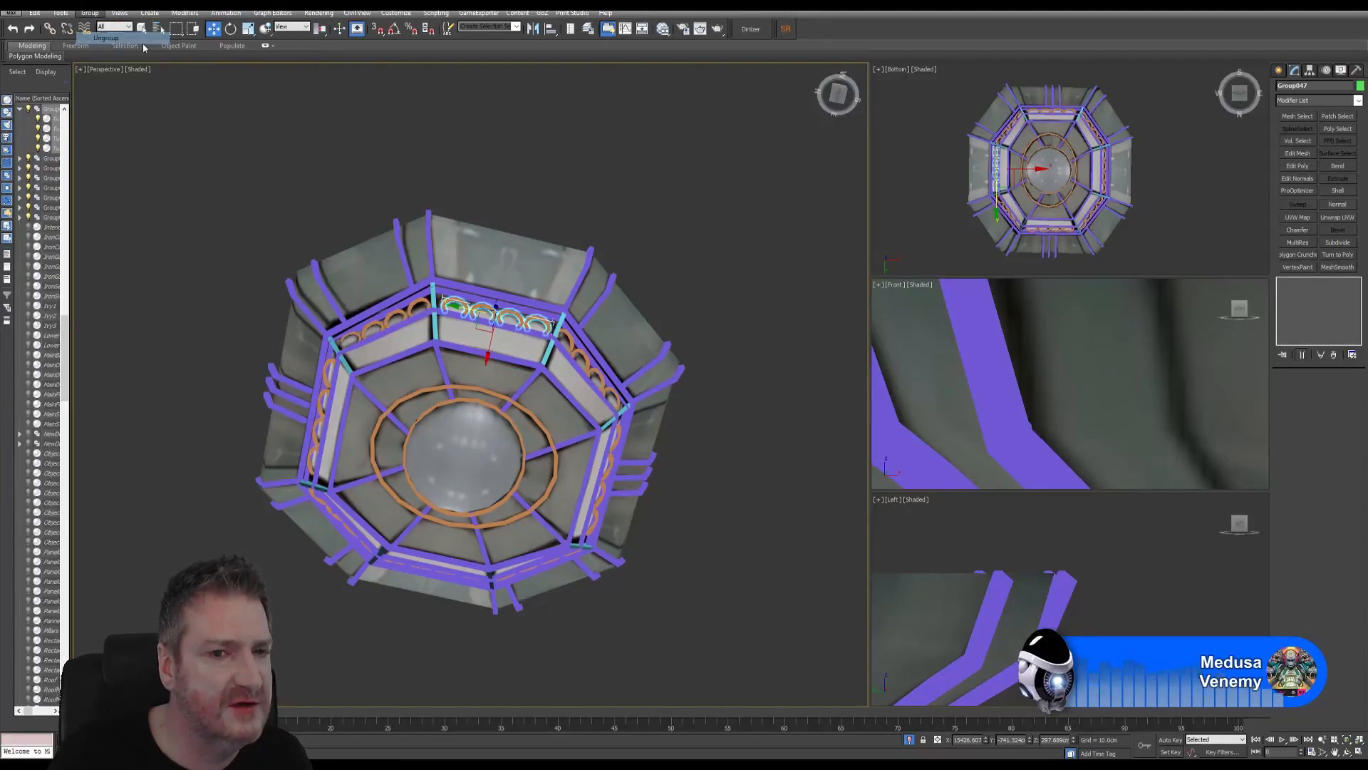
Step: Apply an Unwrap UVW modifier to the first scroll arc on the frame's upper side and open its UV editor
middle_click_drag(480, 260, 501, 298)
scroll(484, 333, "up", 5)
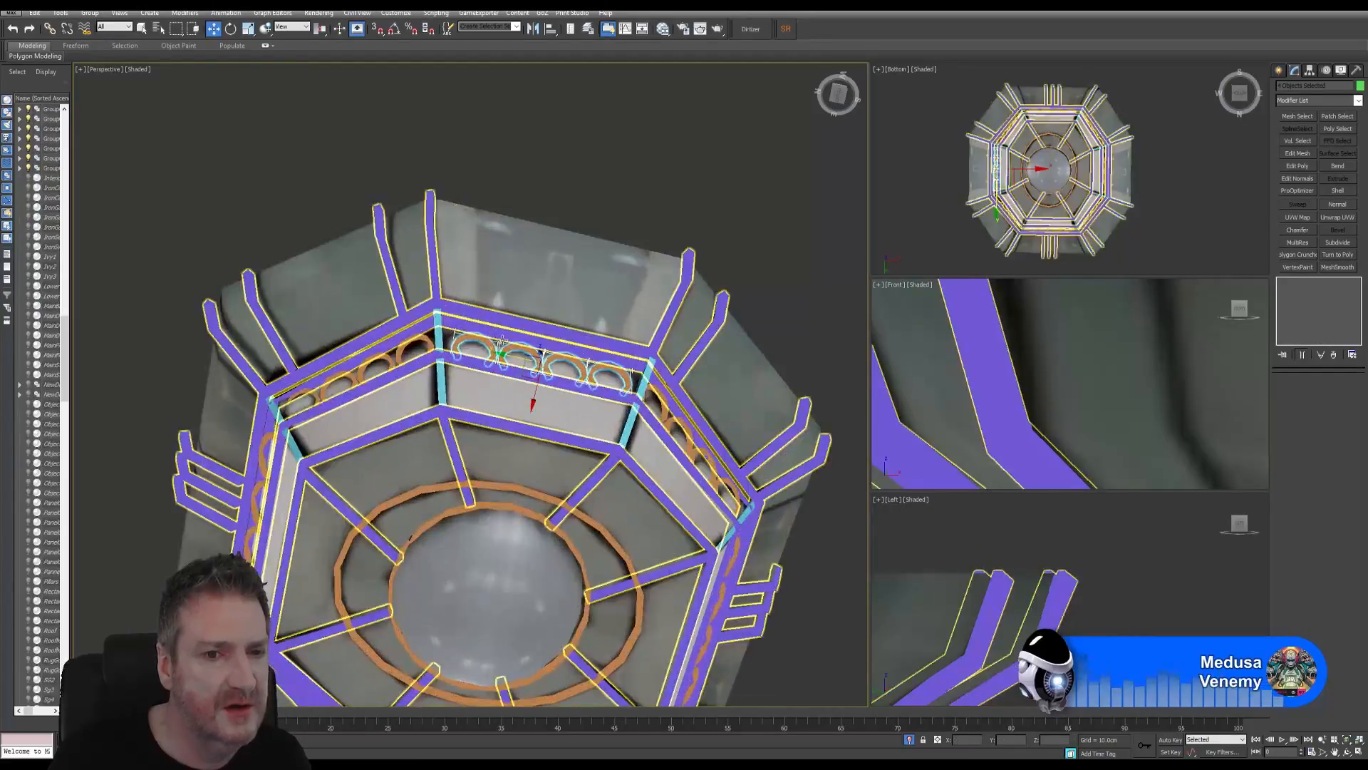
left_click(494, 347)
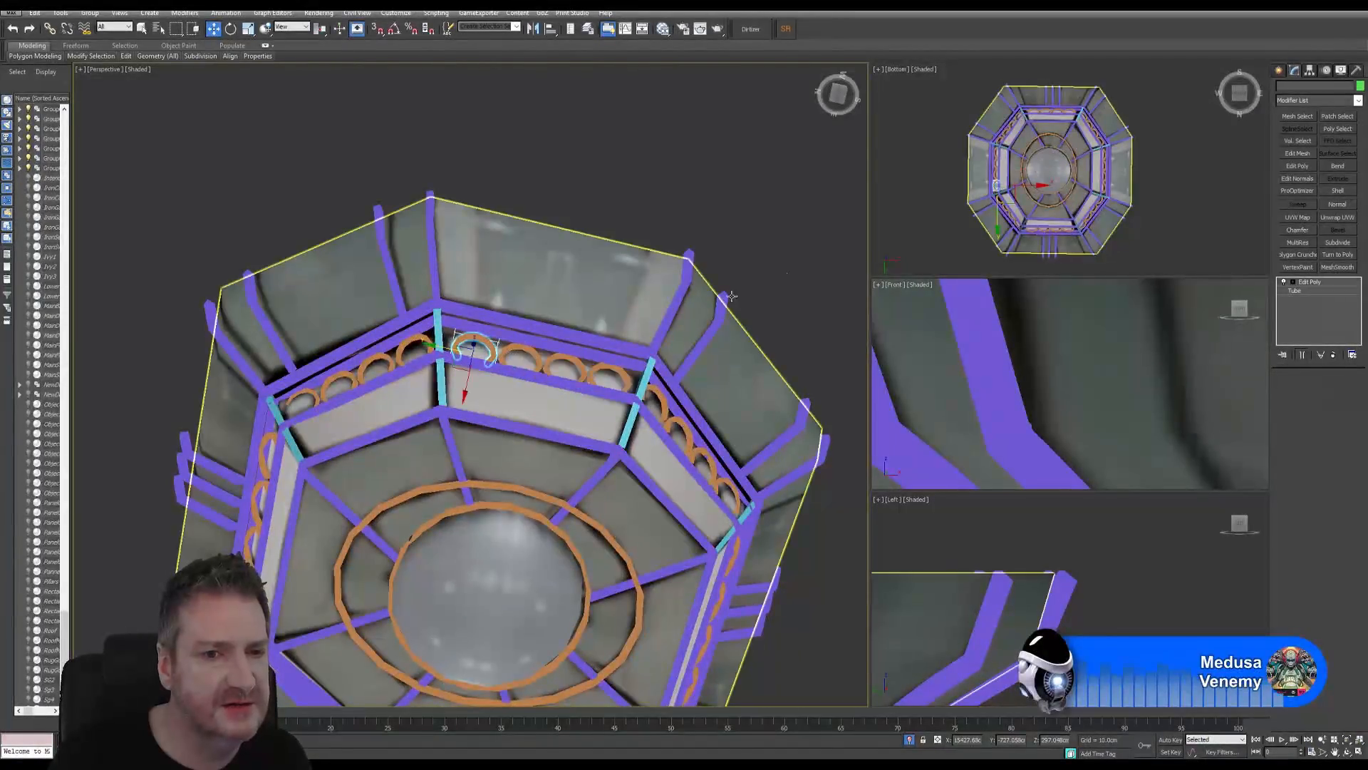
left_click(1337, 217)
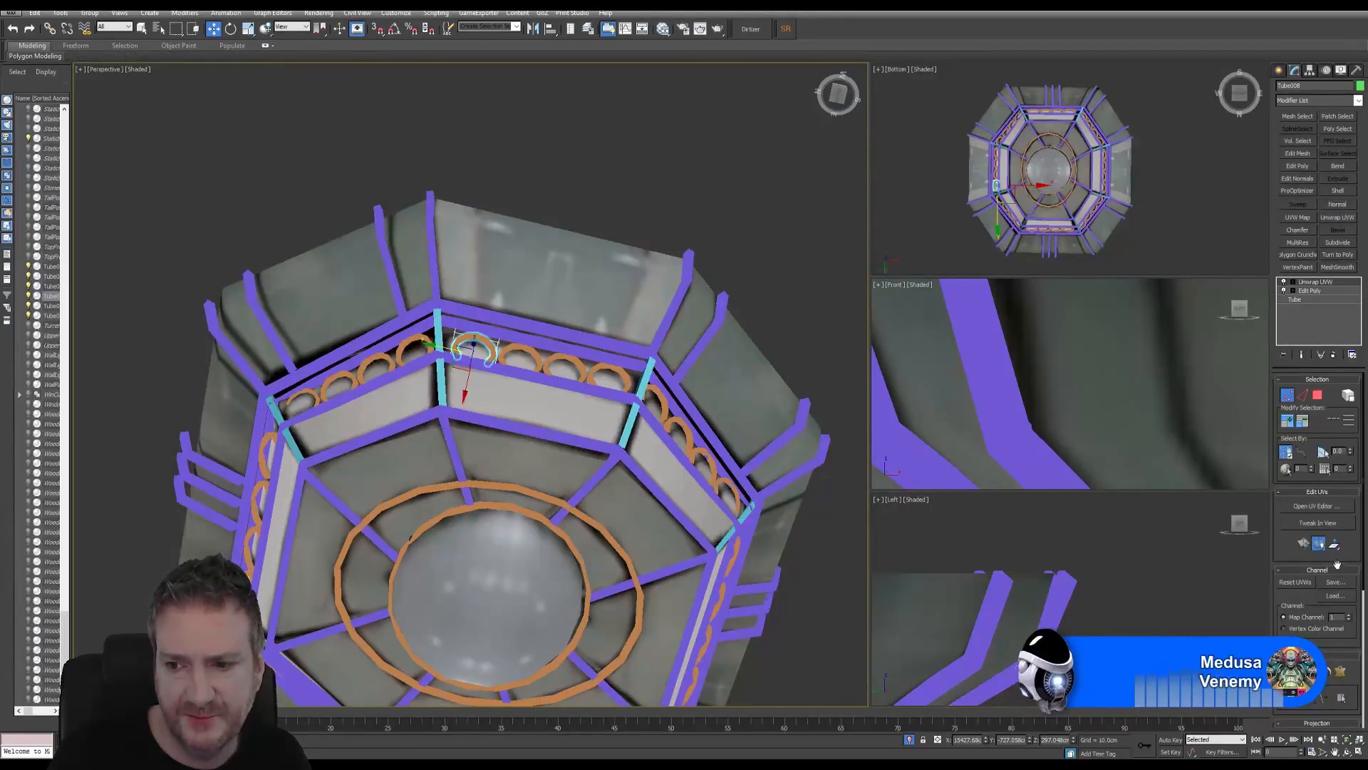
left_click(1313, 505)
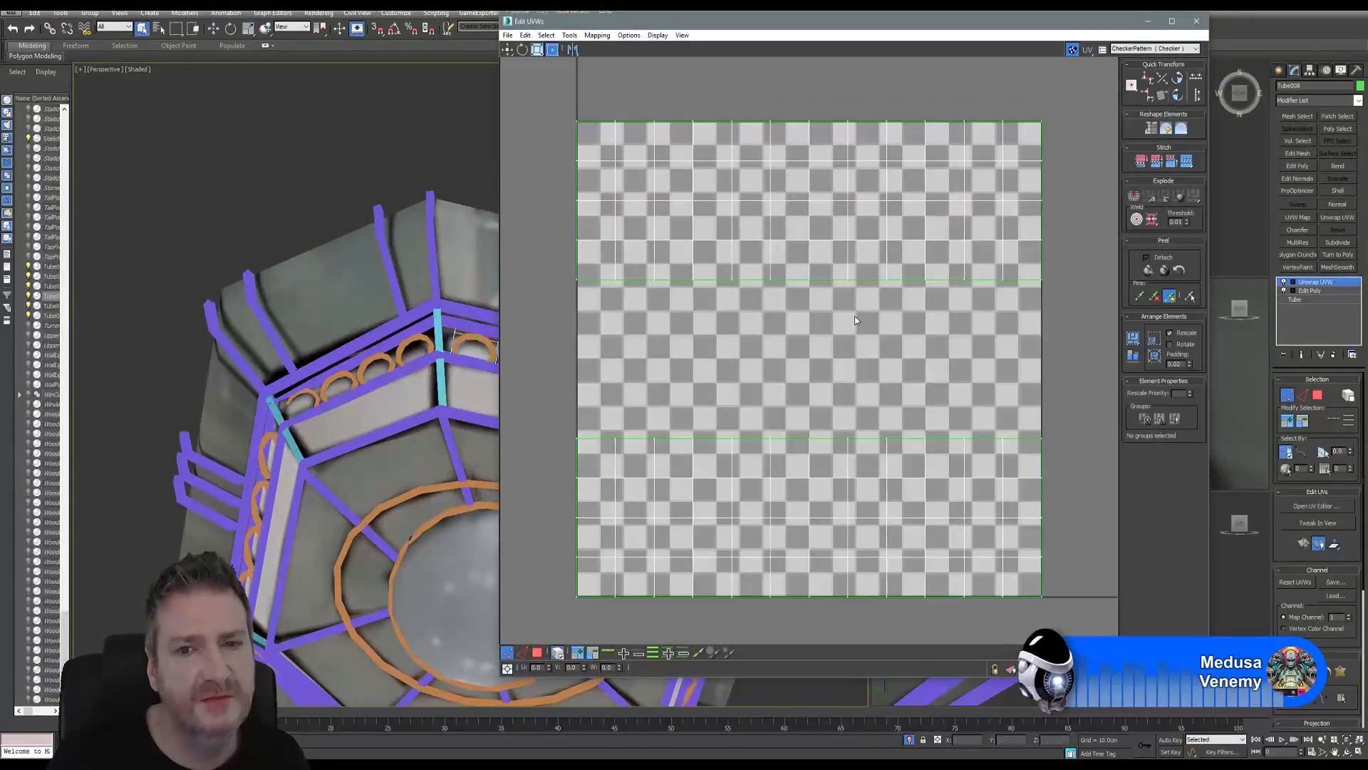
Step: Switch the UV editor to polygon selection and select the scroll arc's whole layout, then only its lower UV band
middle_click_drag(855, 319, 877, 311)
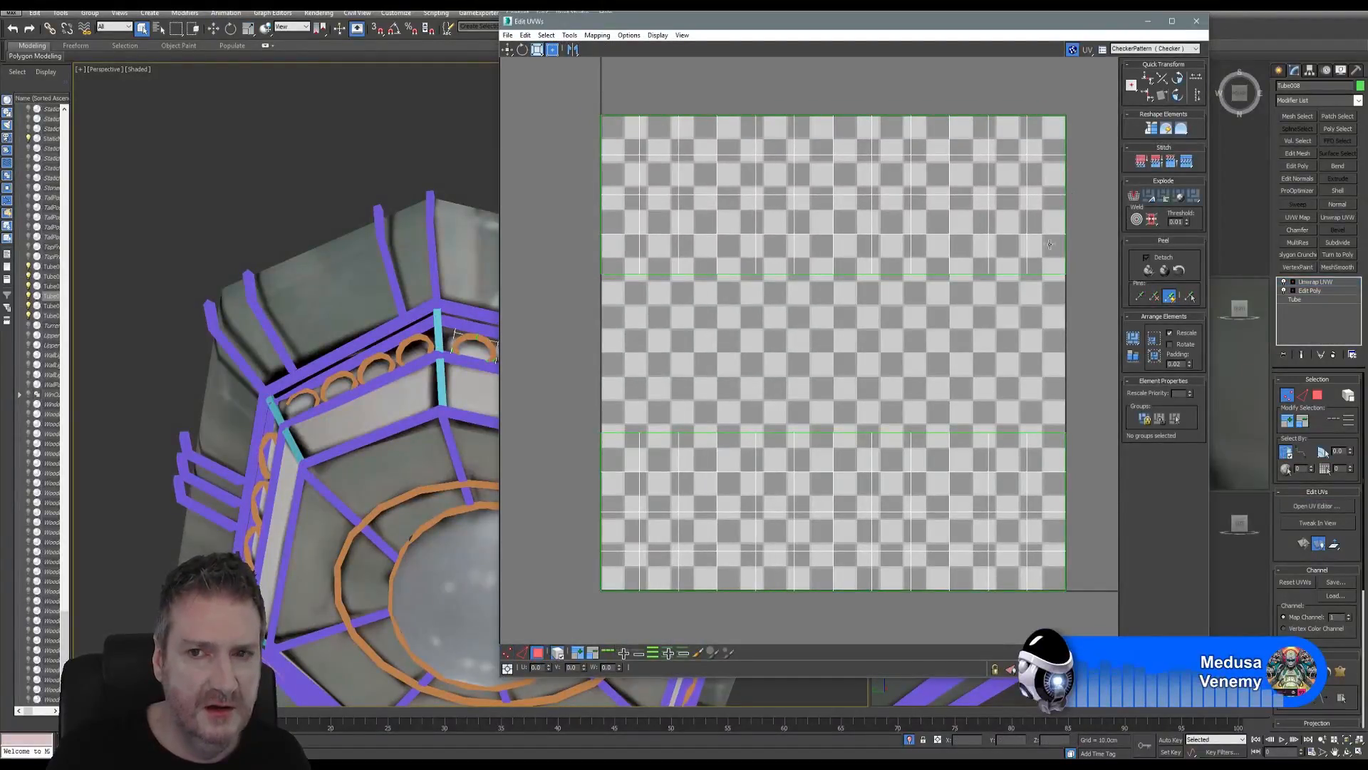
key("3")
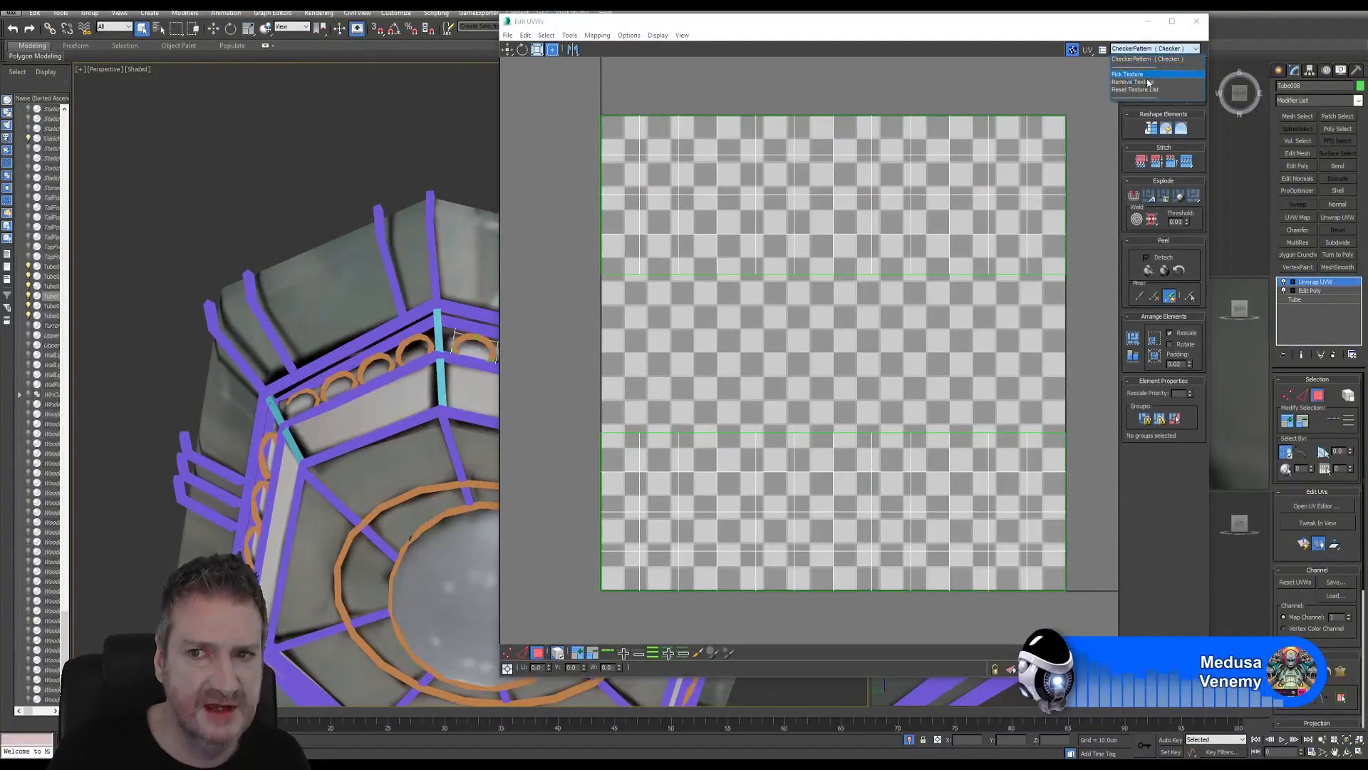
scroll(700, 380, "down", 5)
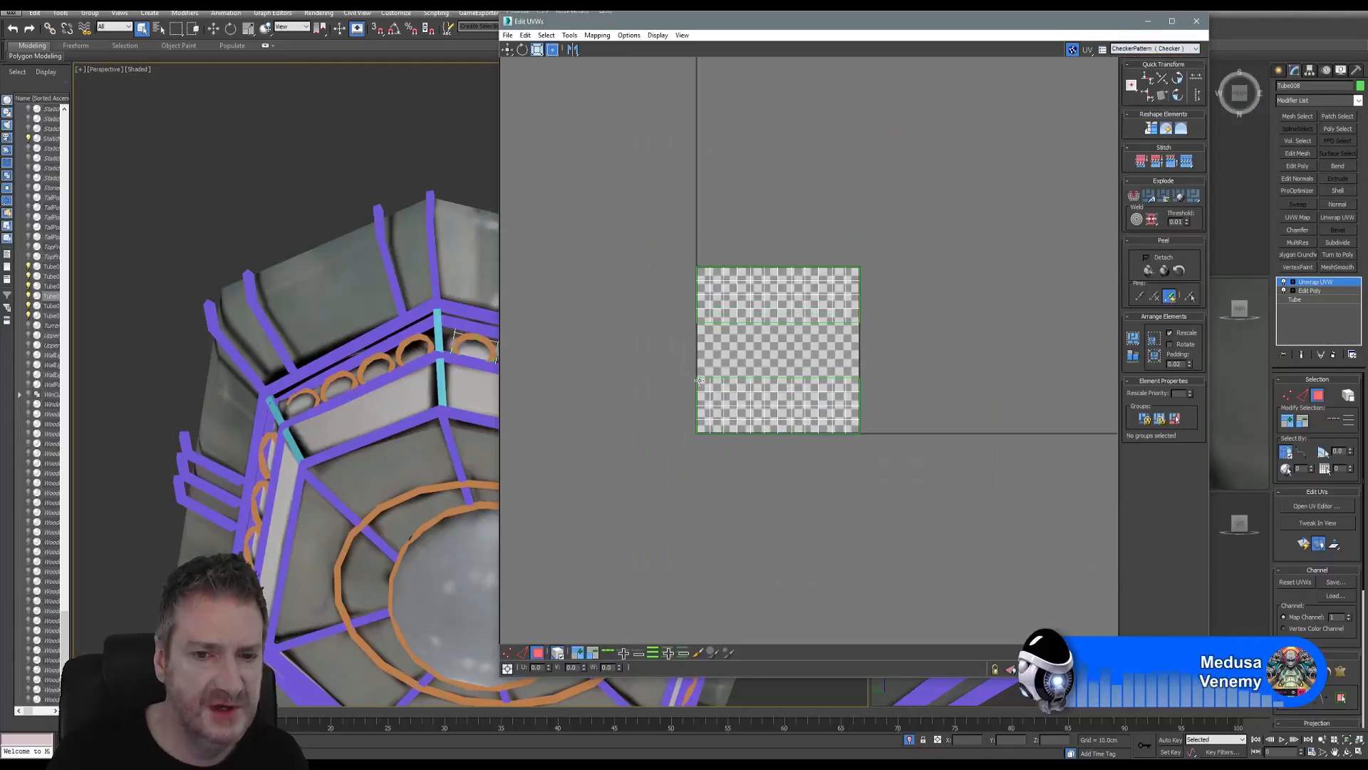
scroll(727, 343, "up", 4)
scroll(729, 344, "down", 1)
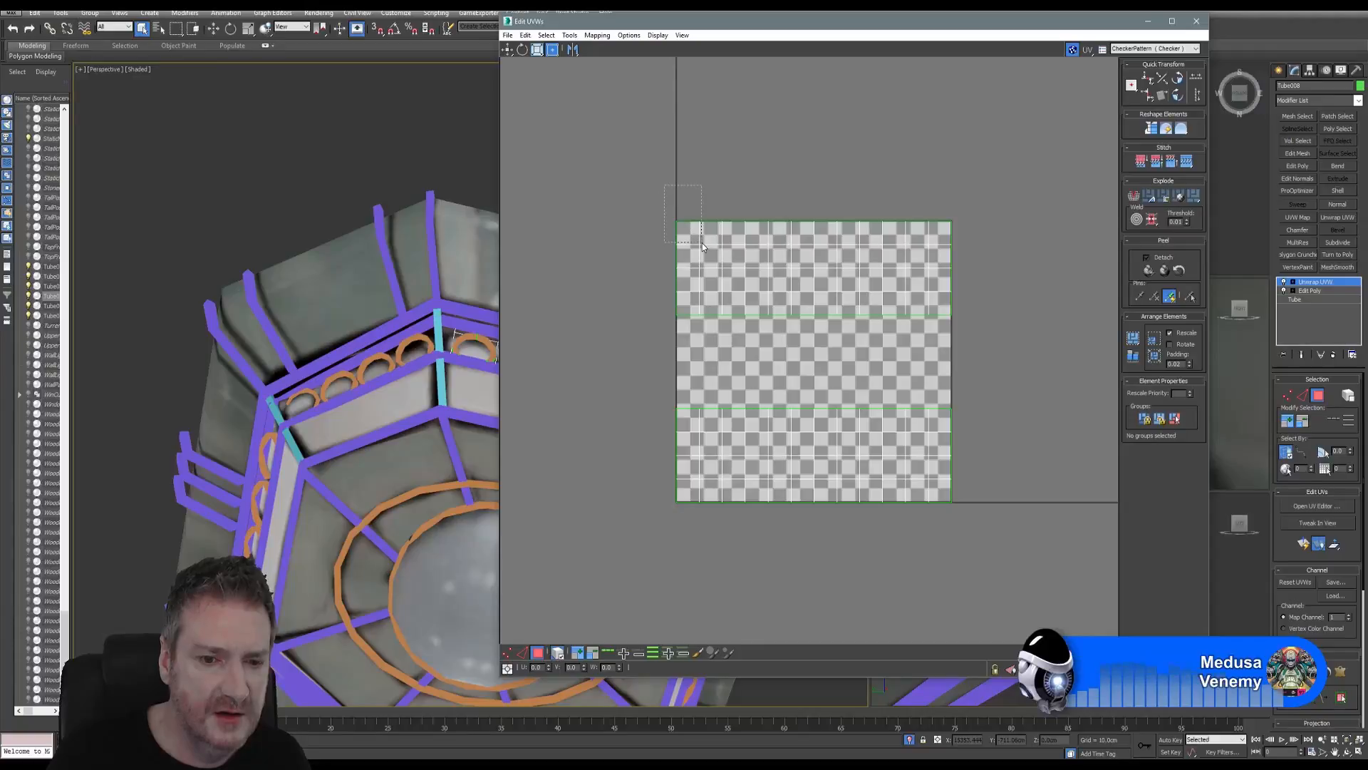
left_click_drag(1026, 535, 1026, 534)
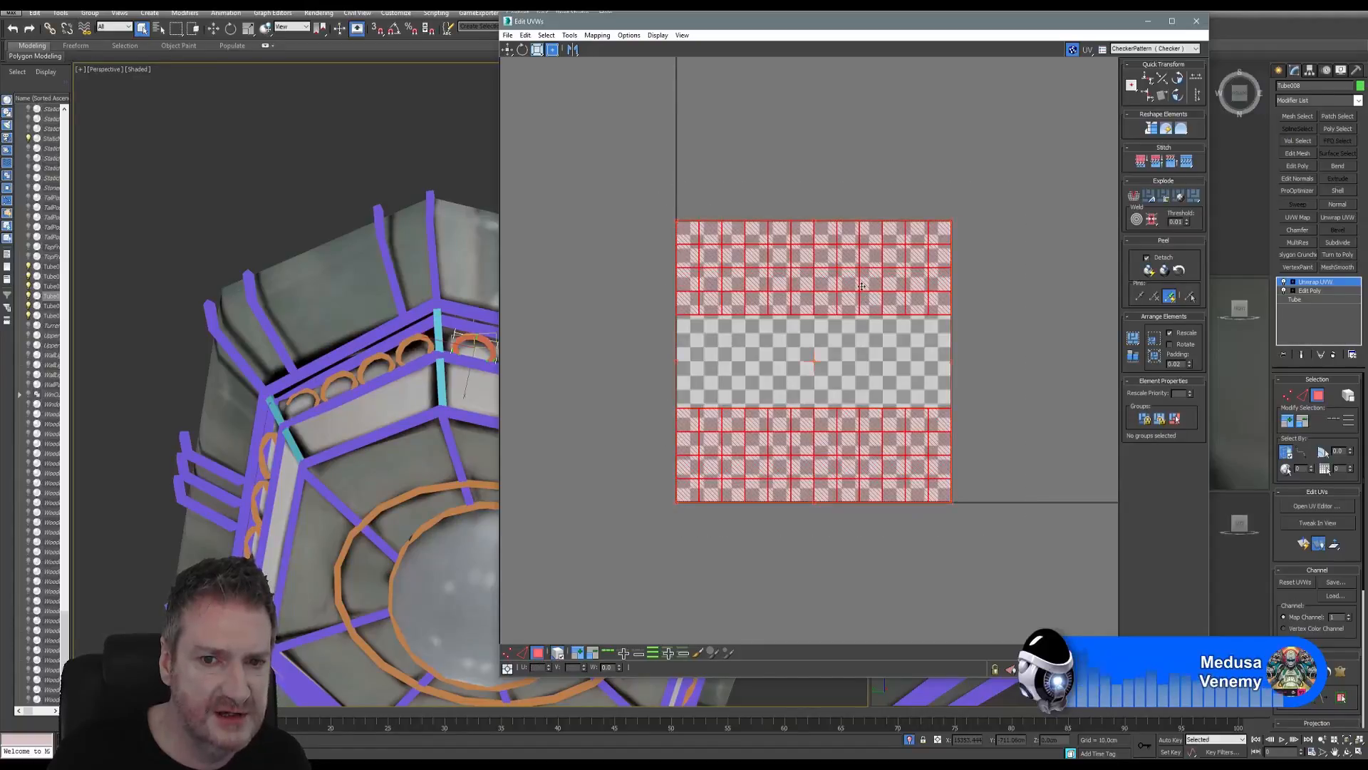
left_click(647, 429)
left_click(728, 443)
scroll(475, 362, "up", 4)
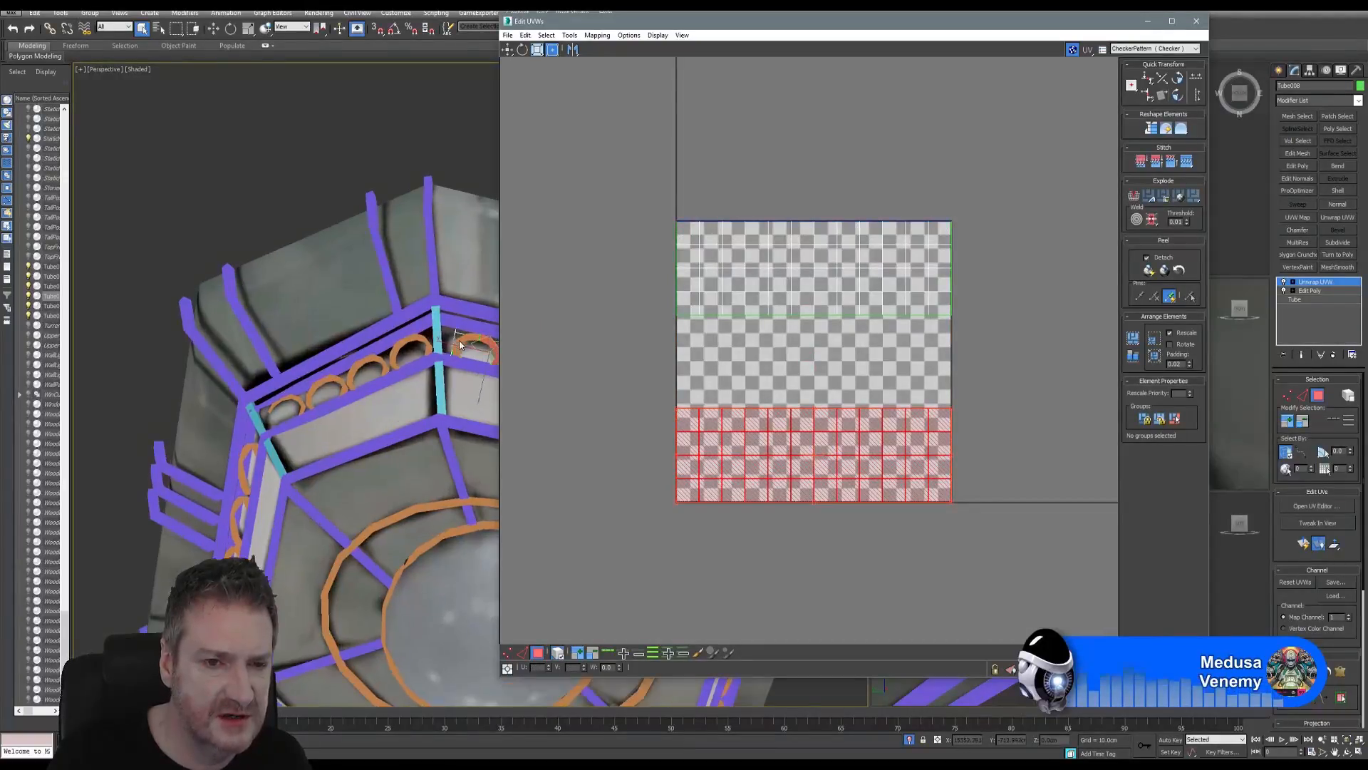
Step: Examine which part of the scroll arc the lower UV band covers, and clear the polygon selection
middle_click_drag(475, 362, 245, 386)
scroll(244, 389, "up", 3)
scroll(242, 388, "up", 3)
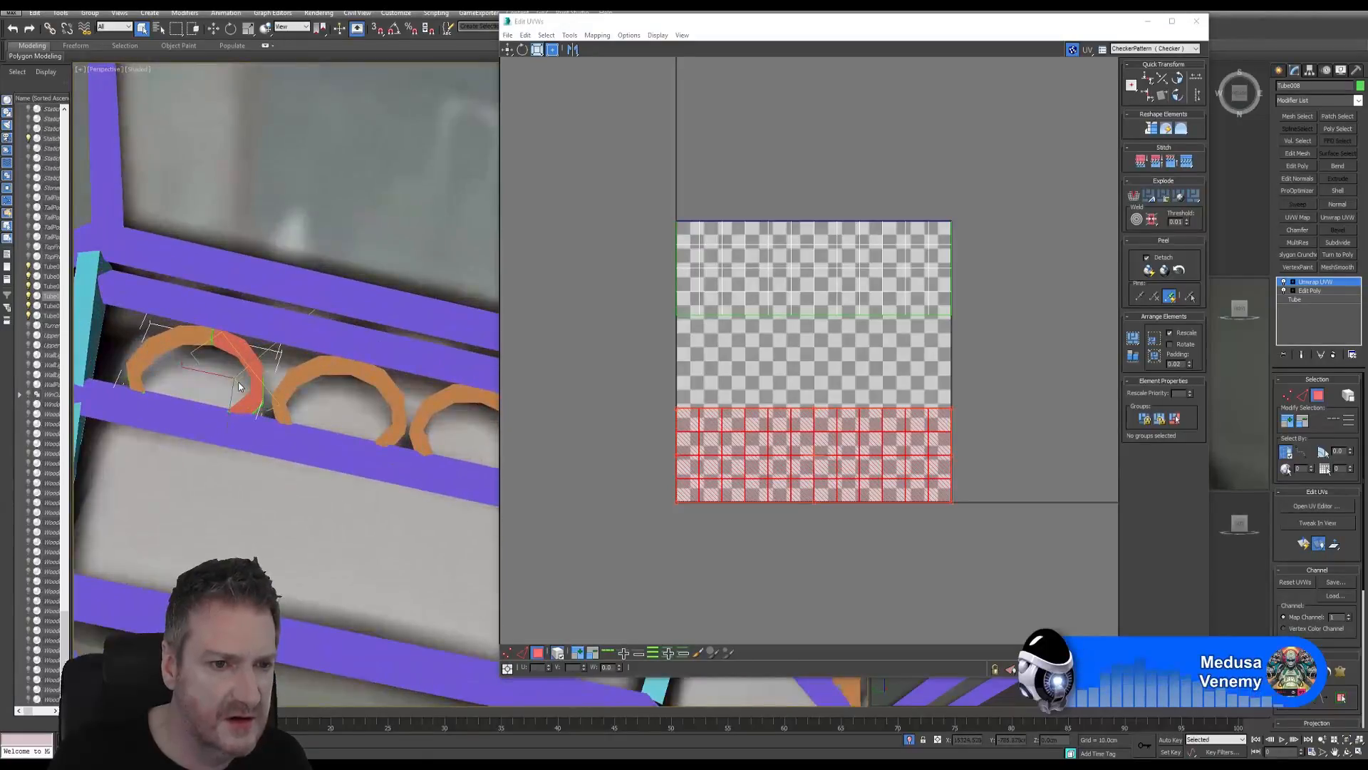
left_click(506, 444)
left_click(773, 420)
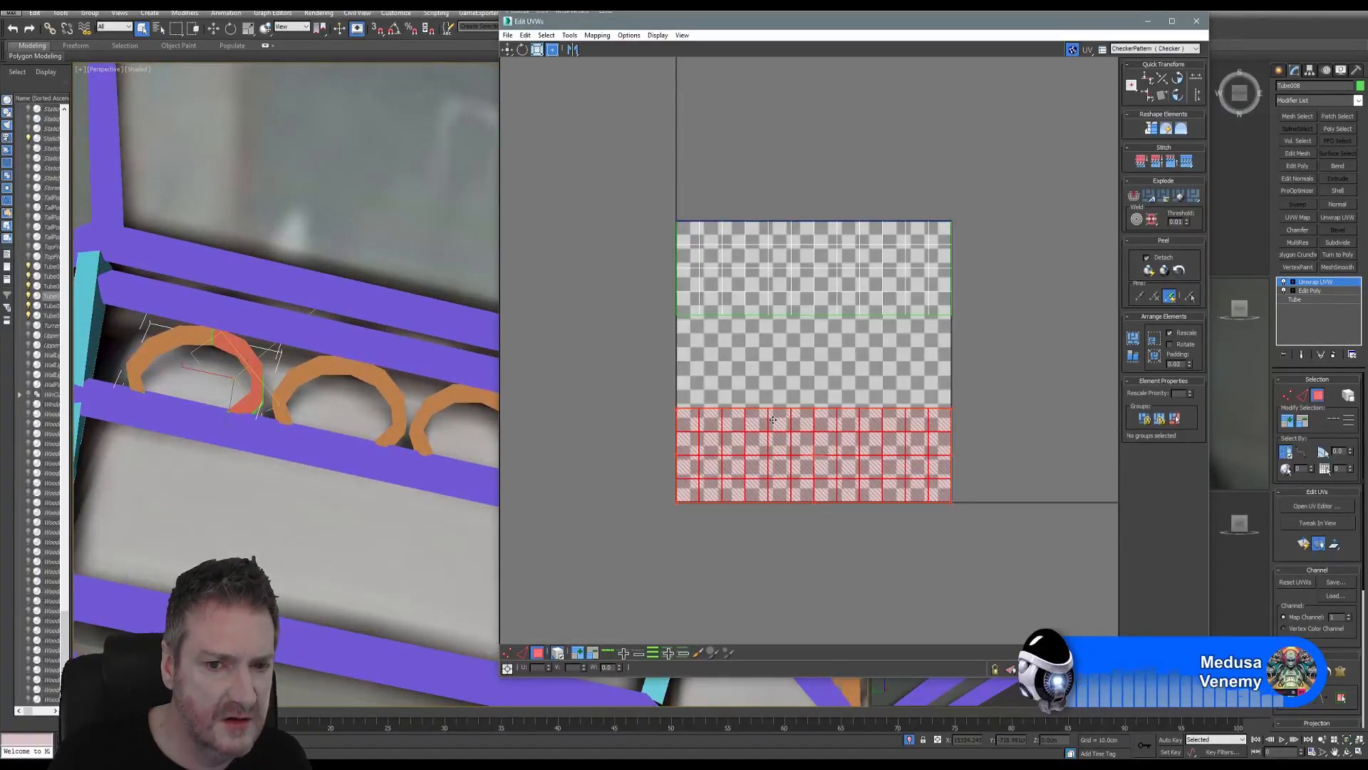
left_click(656, 419)
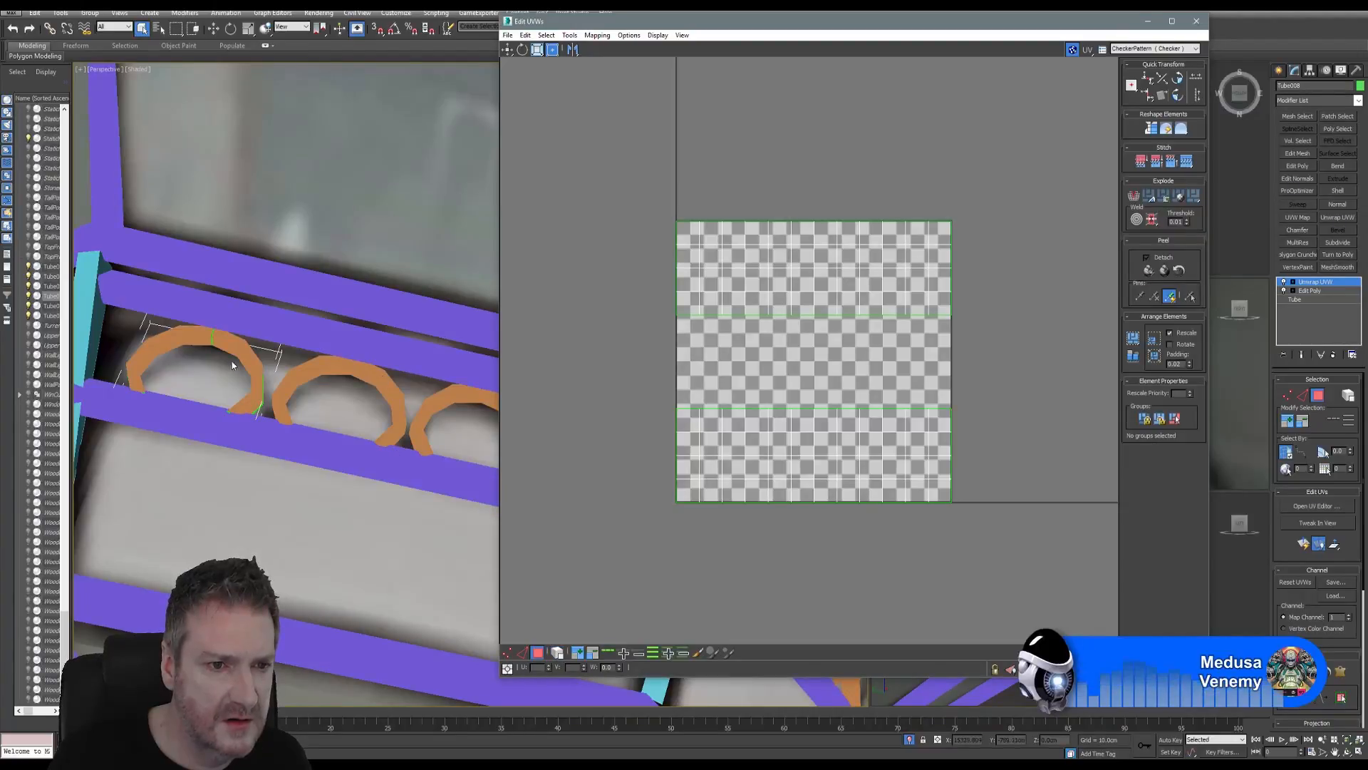
Step: Select single faces on the outer, front and inner sides of the scroll arc to locate them in the UV layout
left_click(237, 341)
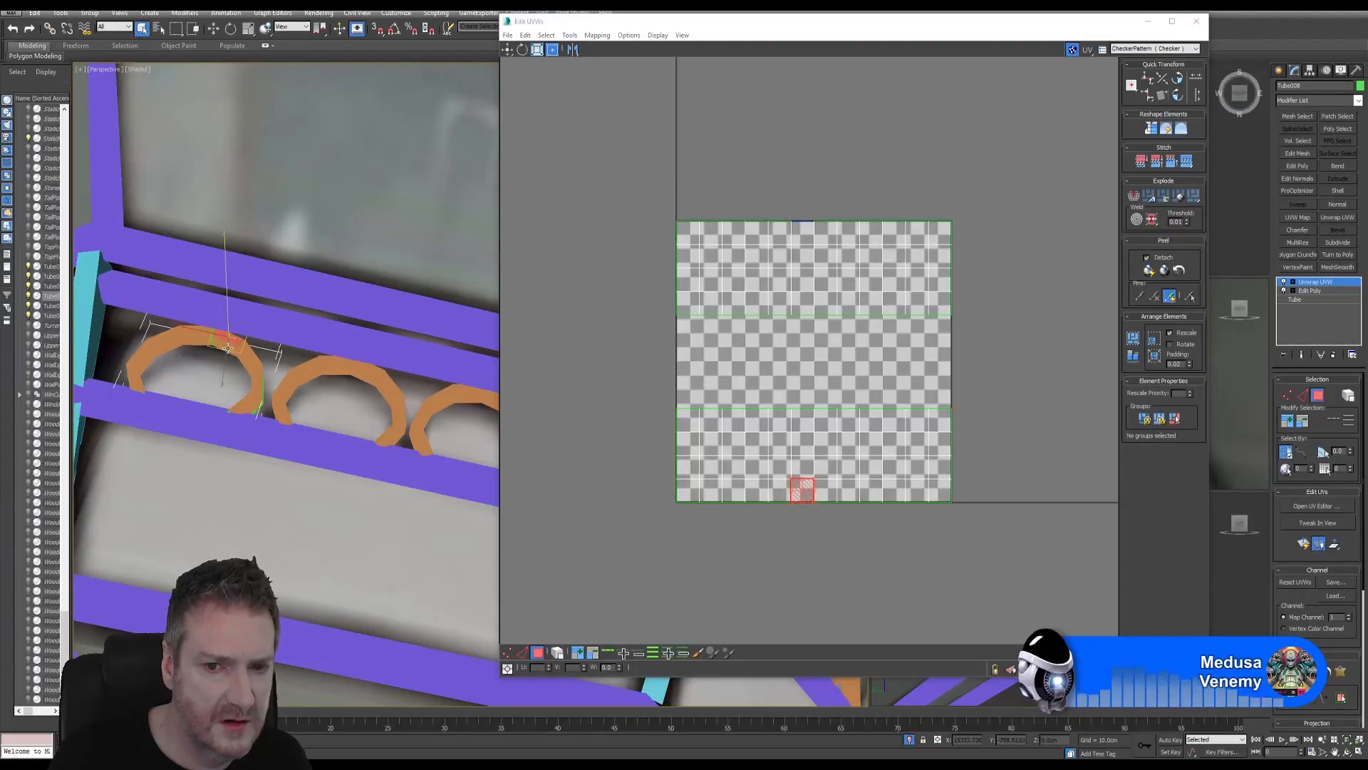
left_click(226, 347)
left_click(231, 338)
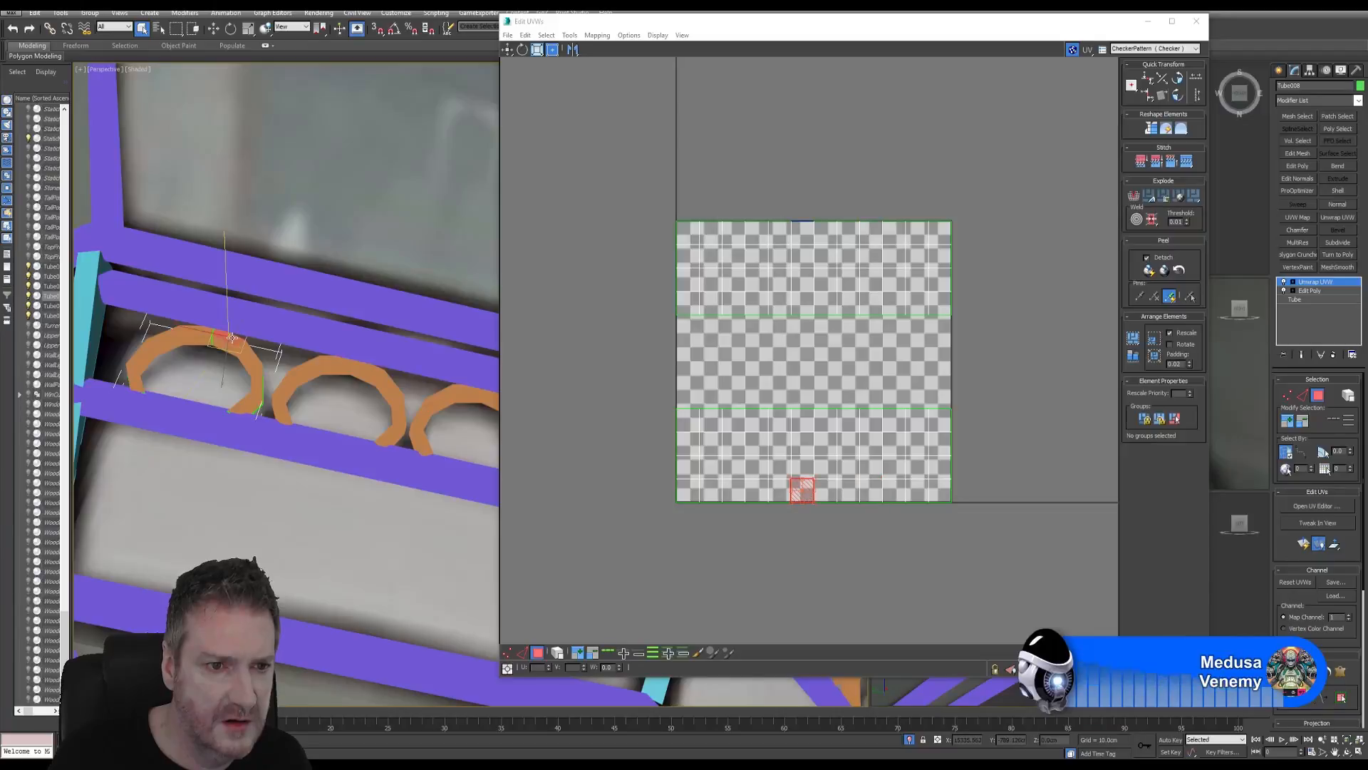
left_click(251, 351)
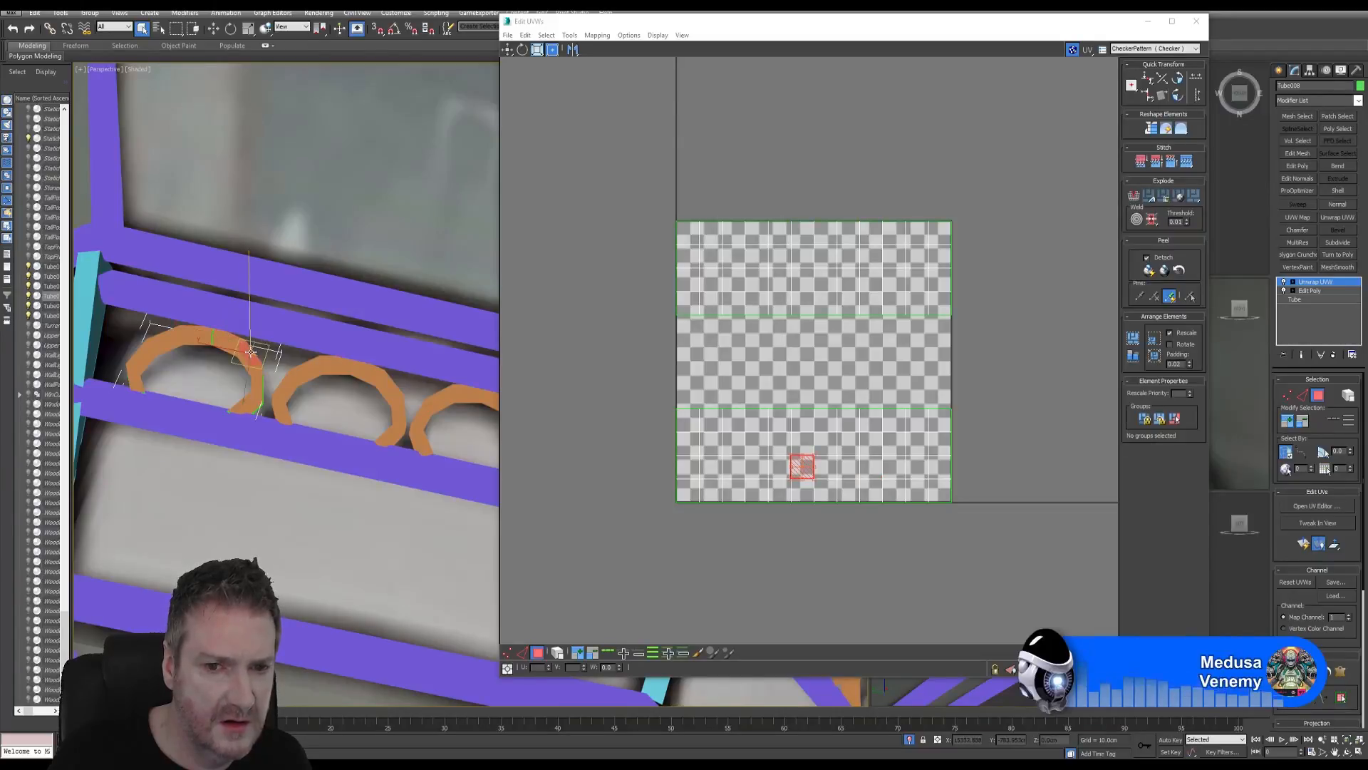
left_click(239, 360)
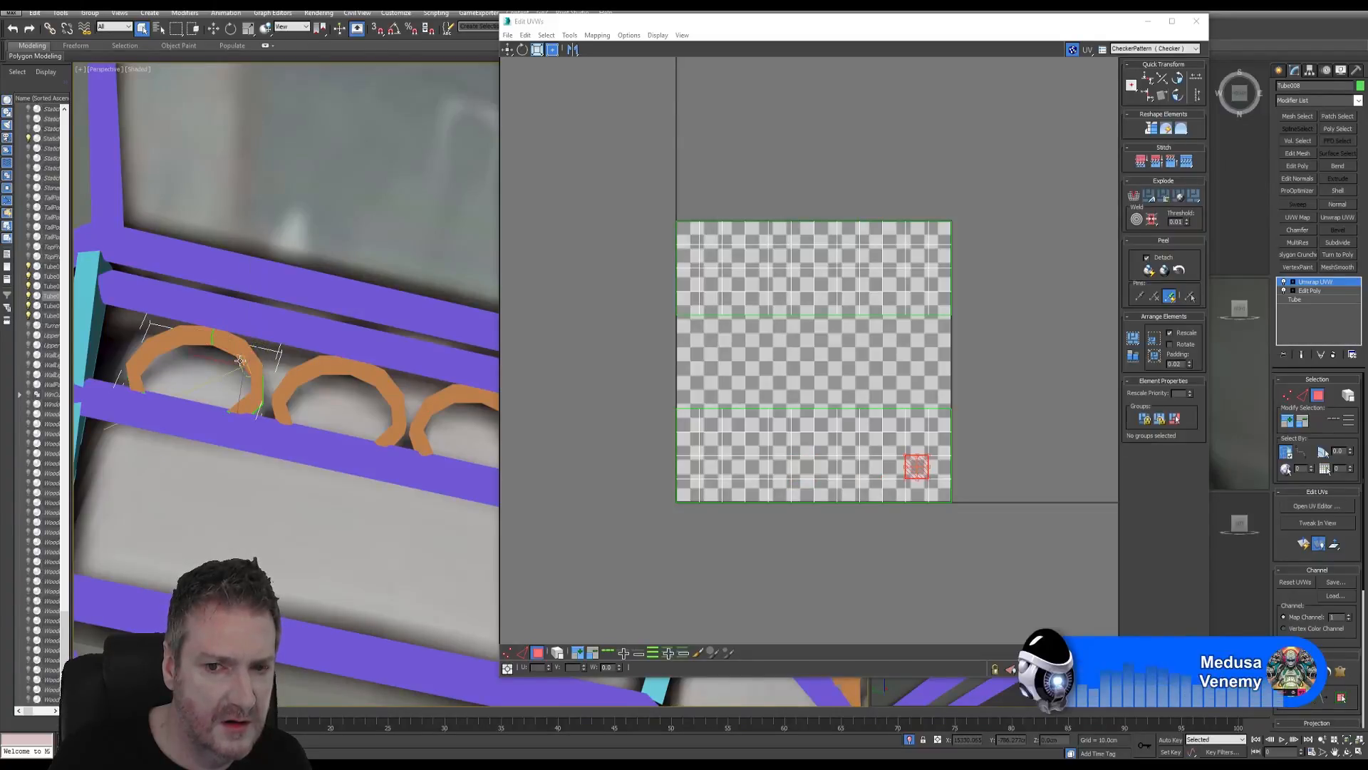
scroll(235, 376, "up", 3)
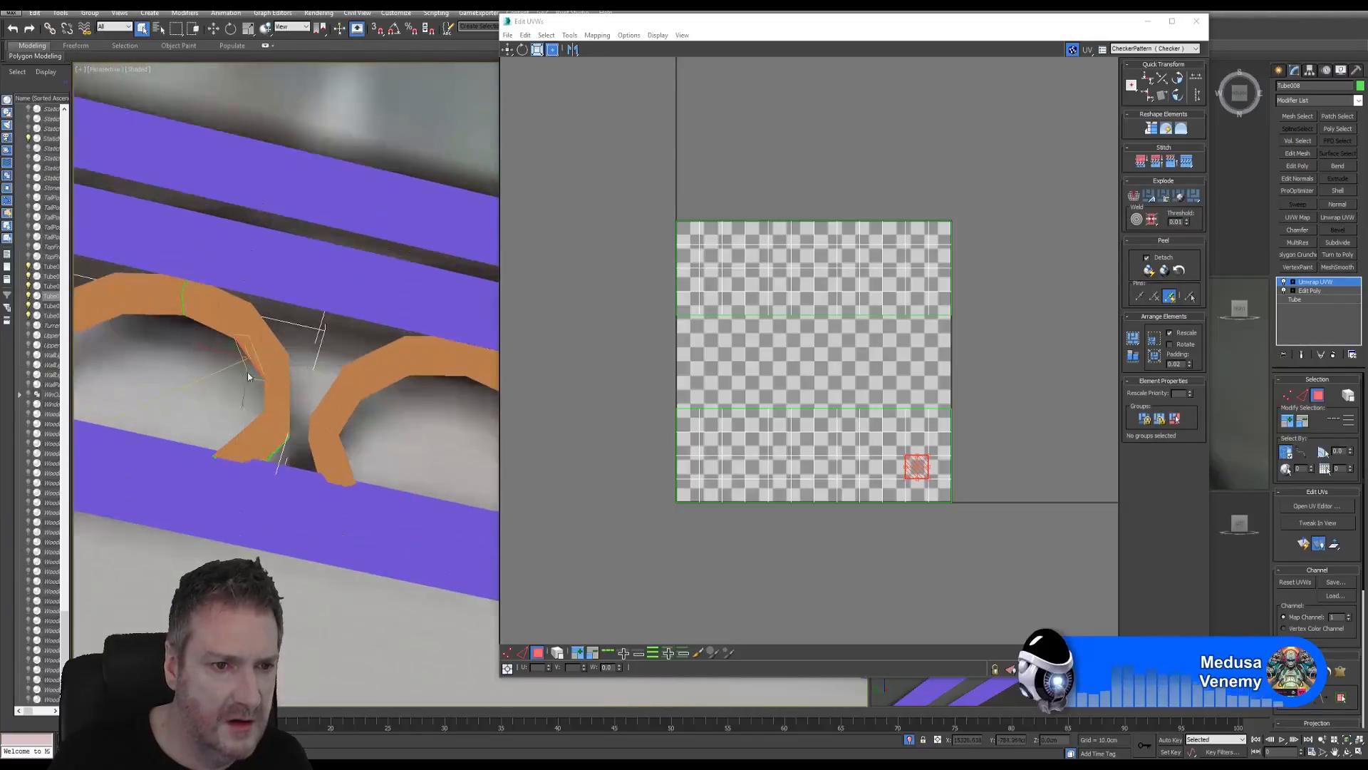
Step: Select the faces around one segment beside the arc's middle seam to examine how they line up in the UV layout
left_click(217, 298)
left_click(211, 313, "ctrl")
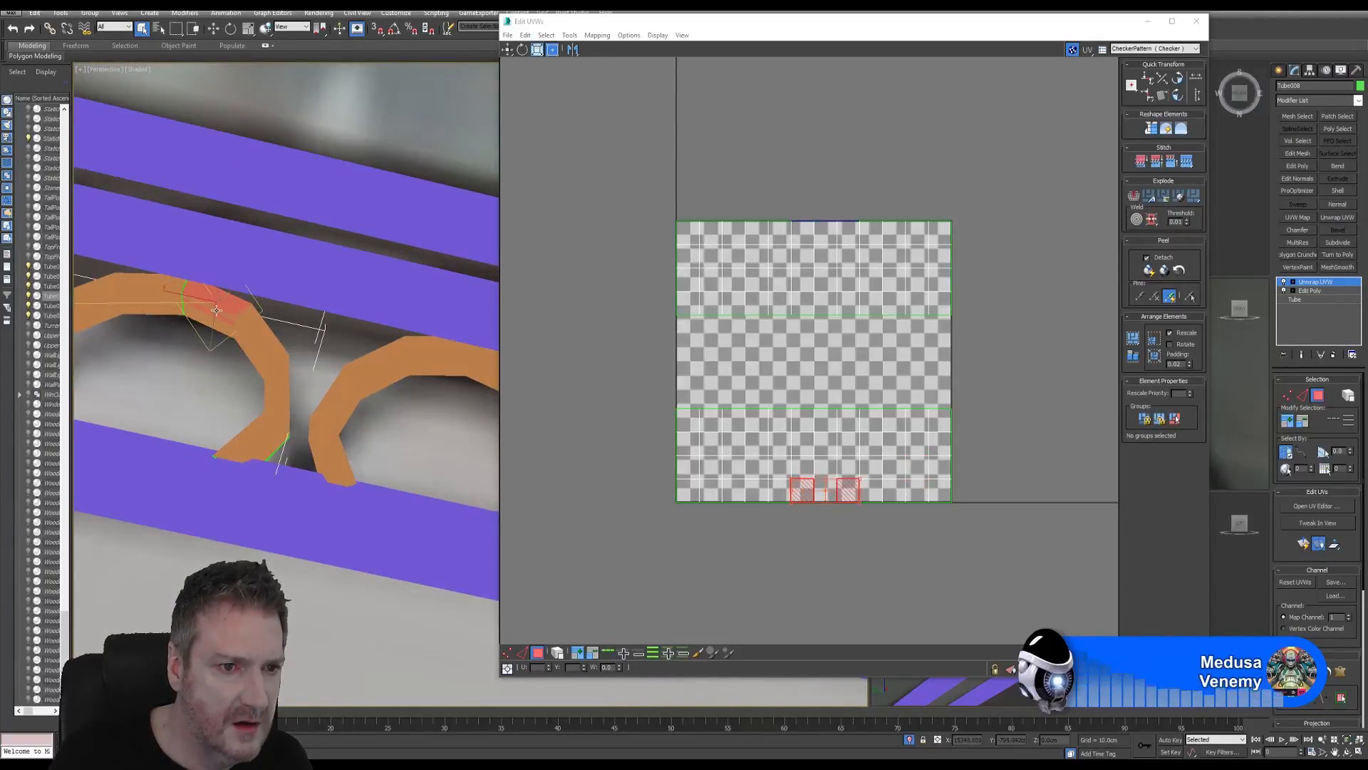
left_click(215, 312, "ctrl")
left_click(212, 318, "ctrl")
left_click(211, 321, "ctrl")
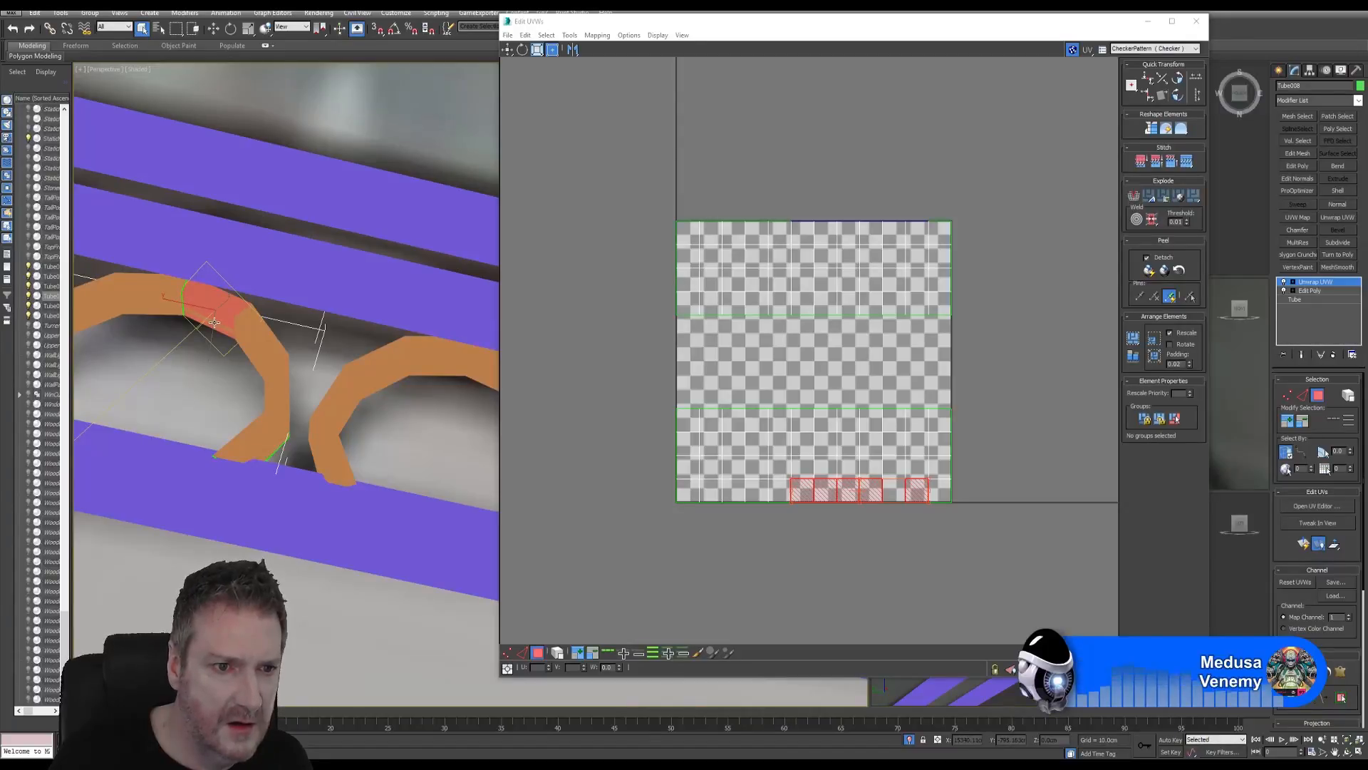
left_click(214, 322, "ctrl")
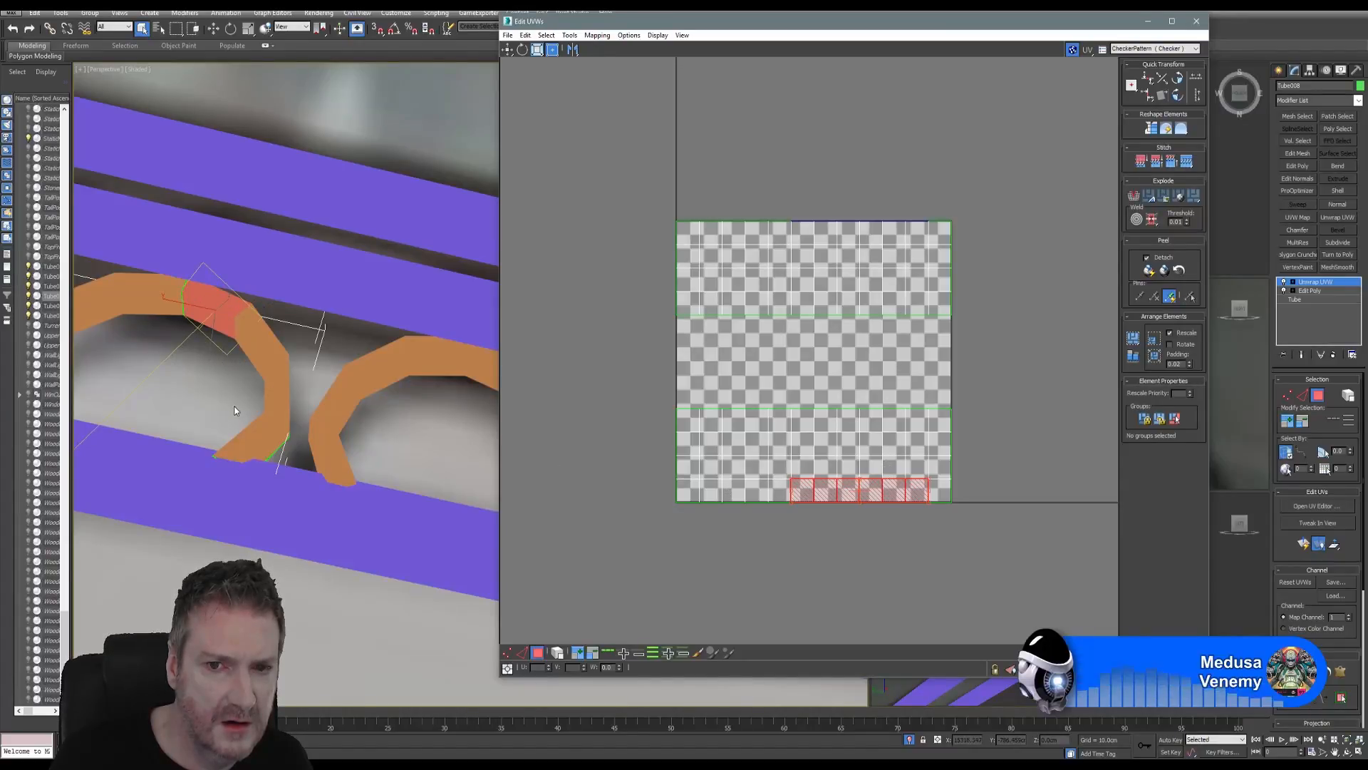
Step: Select the upper UV band and then the lower one to compare which half of the scroll arc each covers
left_click_drag(981, 318, 952, 316)
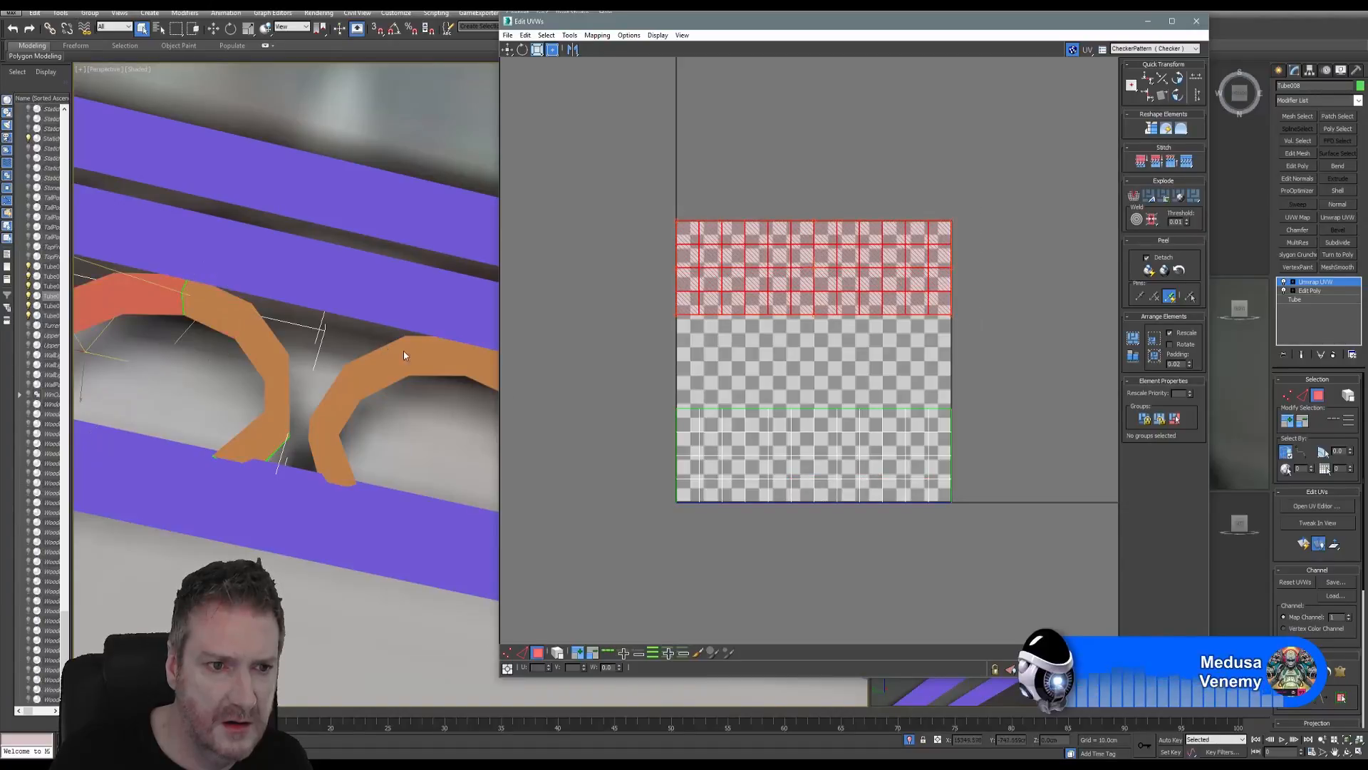
left_click_drag(925, 500, 926, 502)
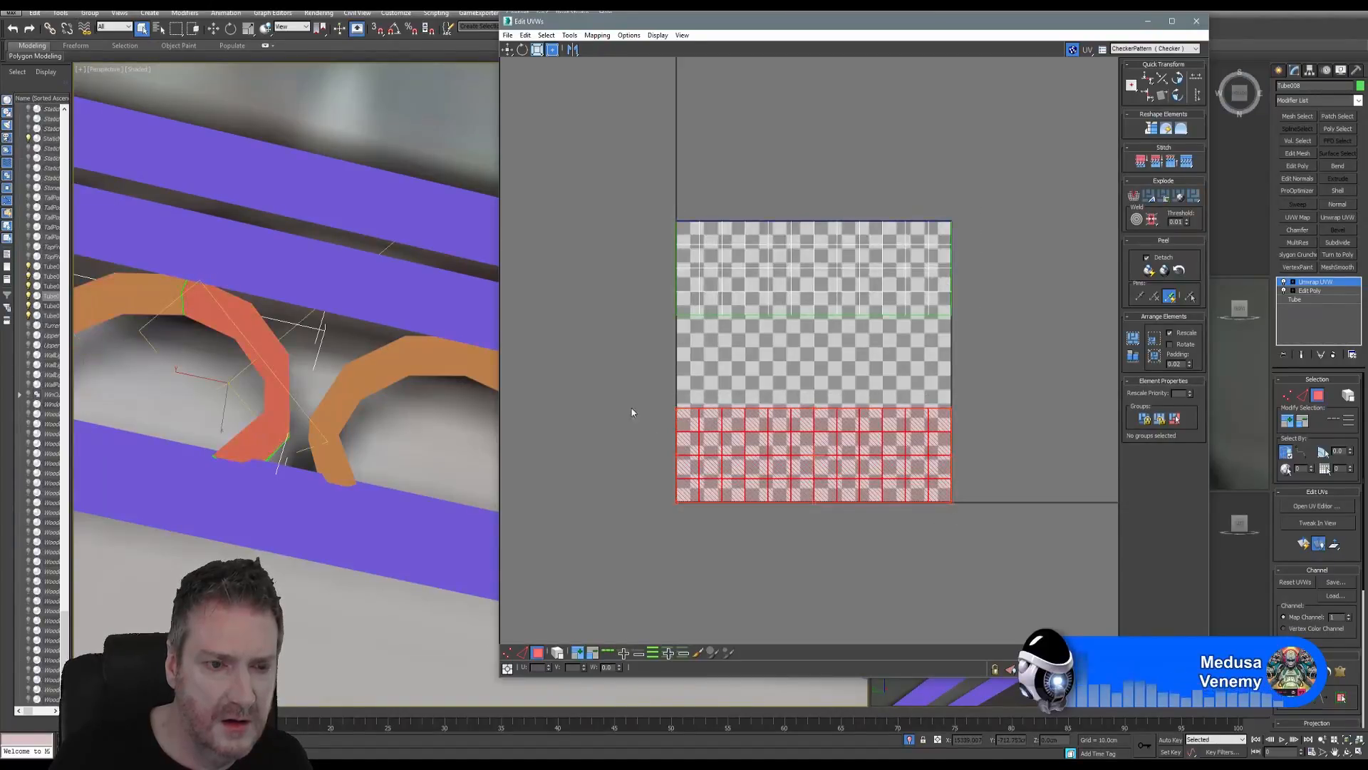
scroll(632, 412, "down", 3)
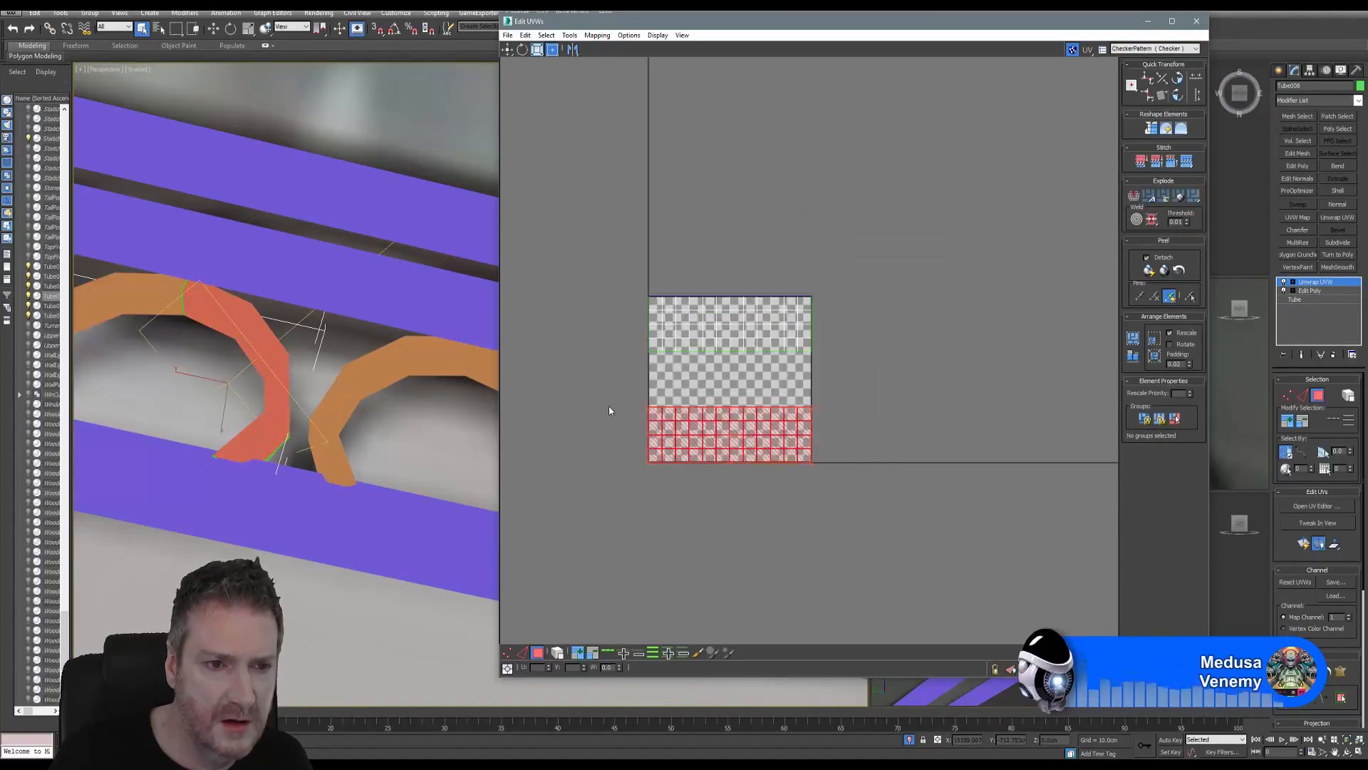
Step: Close the UV editor and leave polygon selection on the scroll arc's Unwrap UVW modifier
left_click(1197, 22)
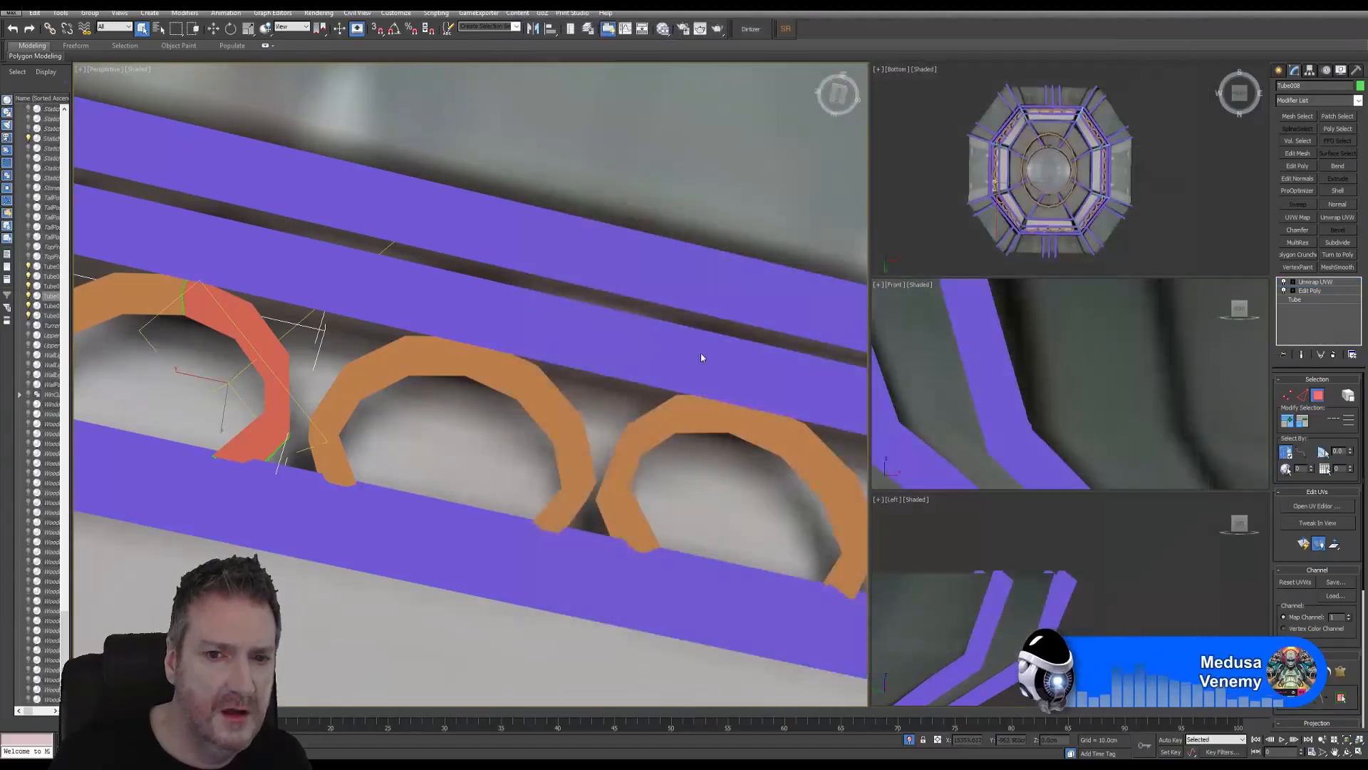
left_click(1317, 394)
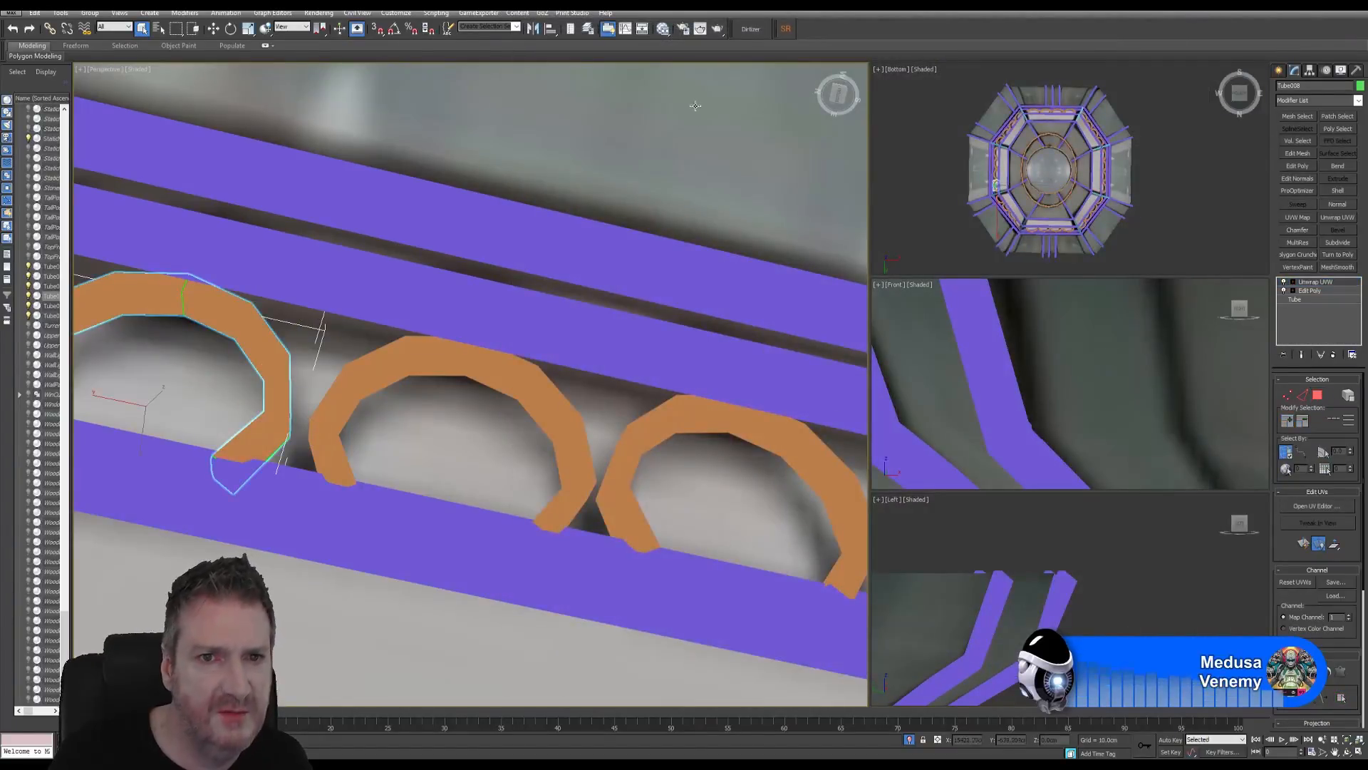
key("z")
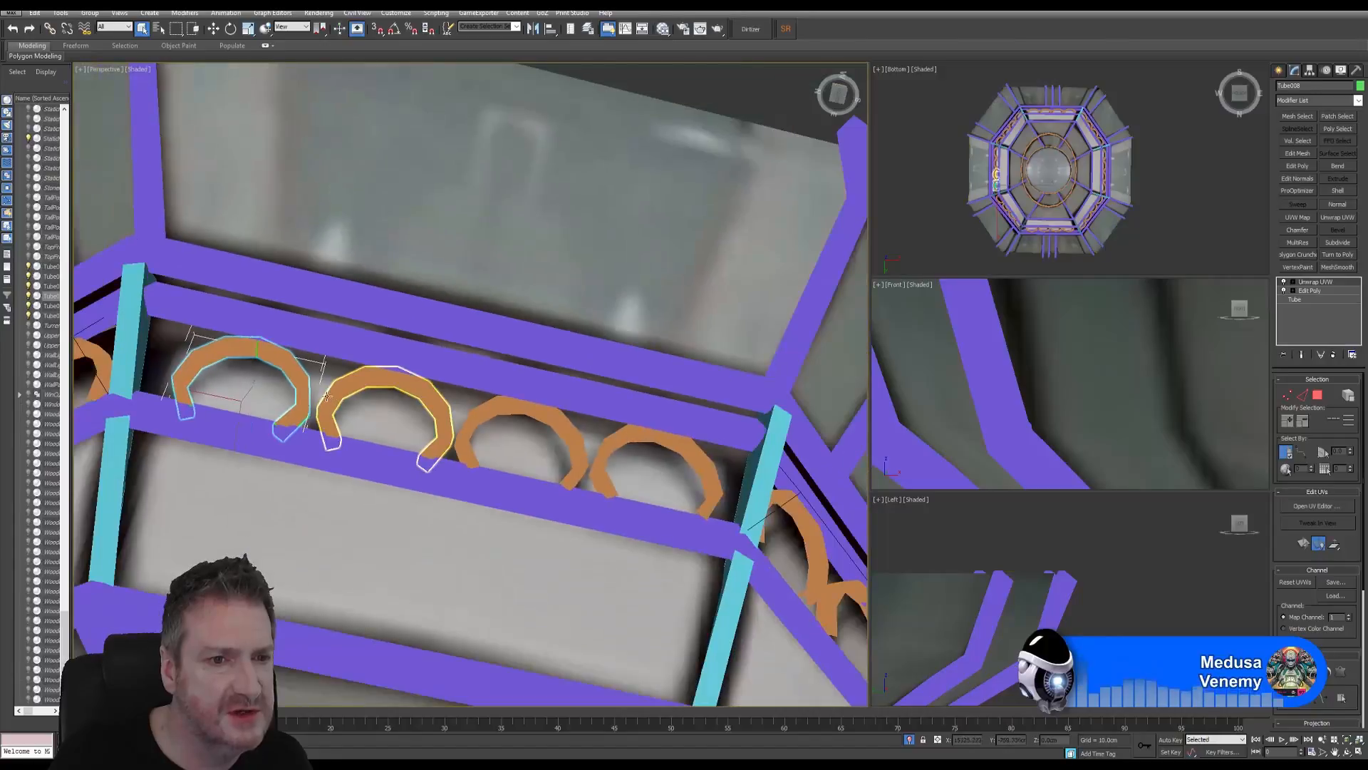
Step: Open the Slate Material Editor and assign the standard material fed by bitmap Map #166 to the selected scroll arc
left_click(662, 29)
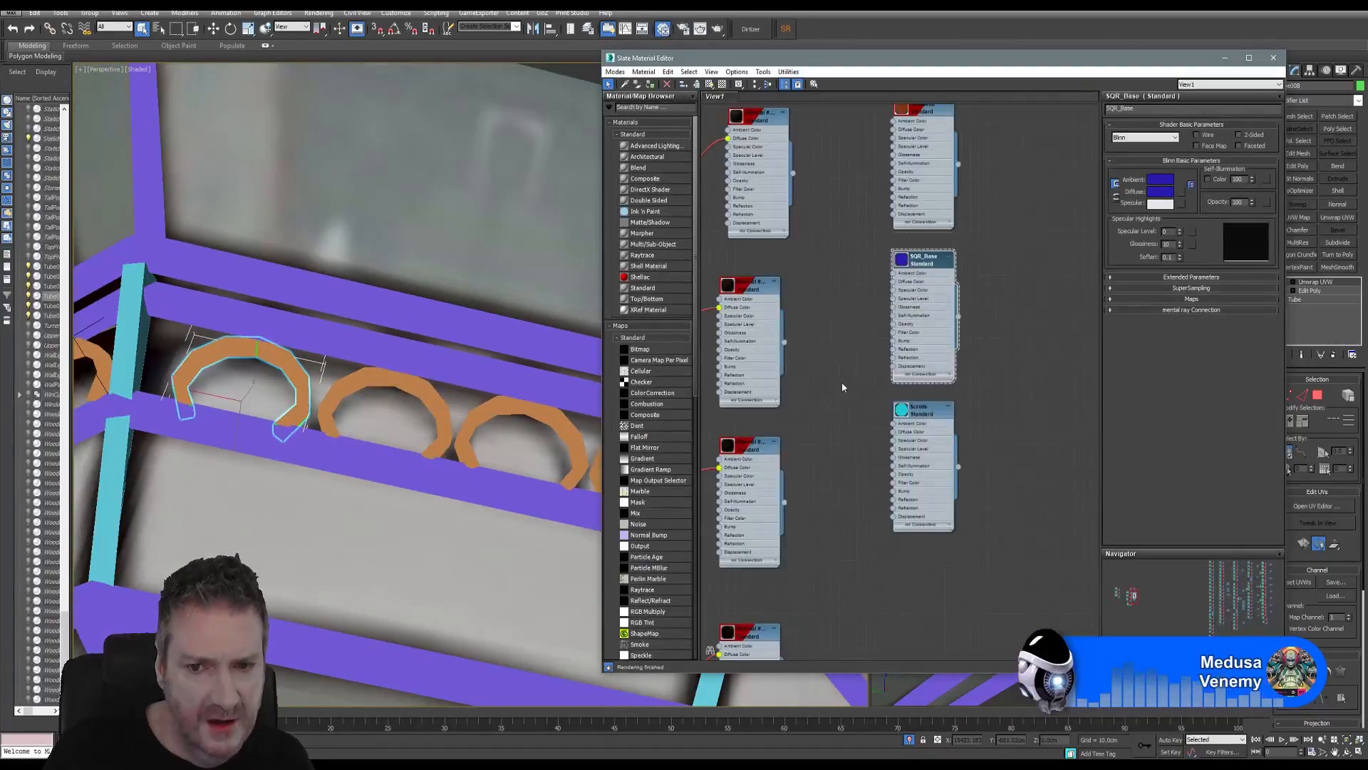
middle_click_drag(843, 387, 1006, 340)
middle_click_drag(904, 466, 891, 380)
scroll(892, 381, "up", 2)
left_click(969, 305)
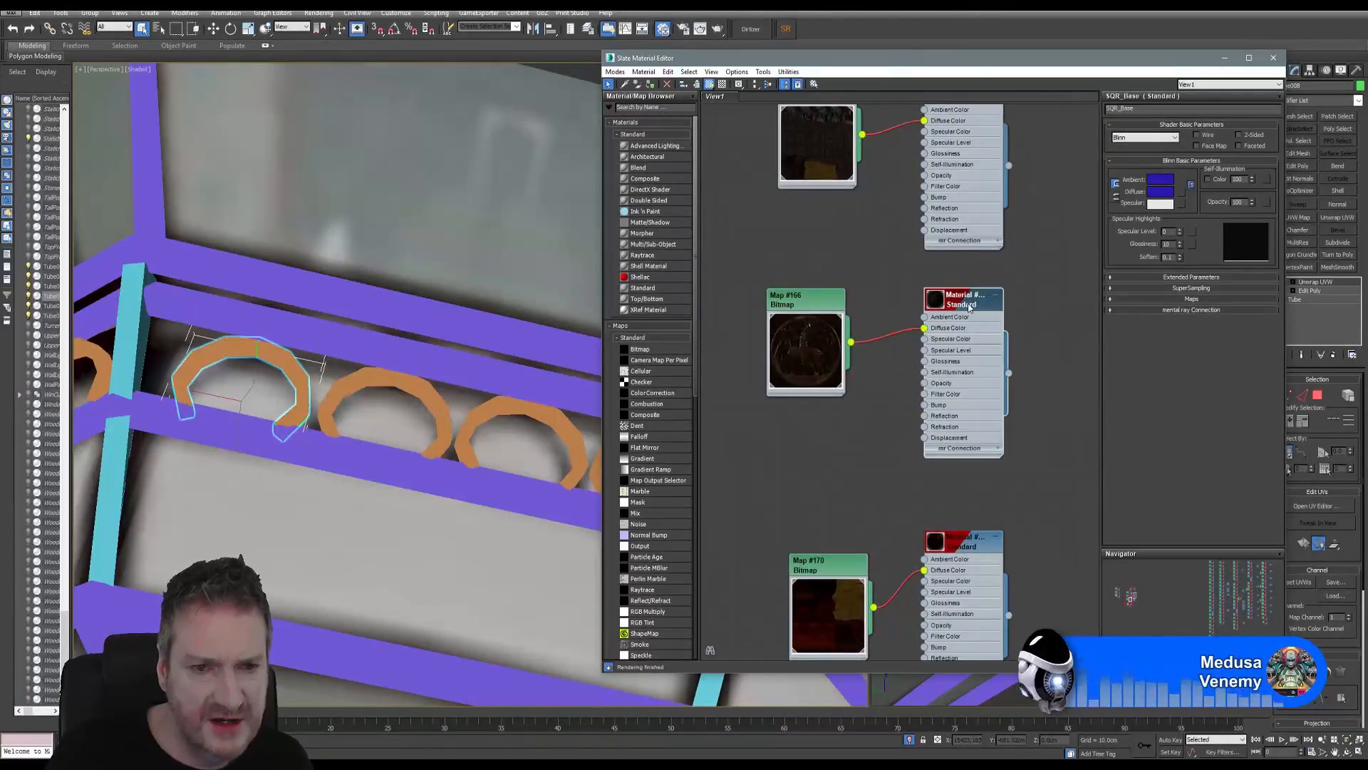
right_click(968, 306)
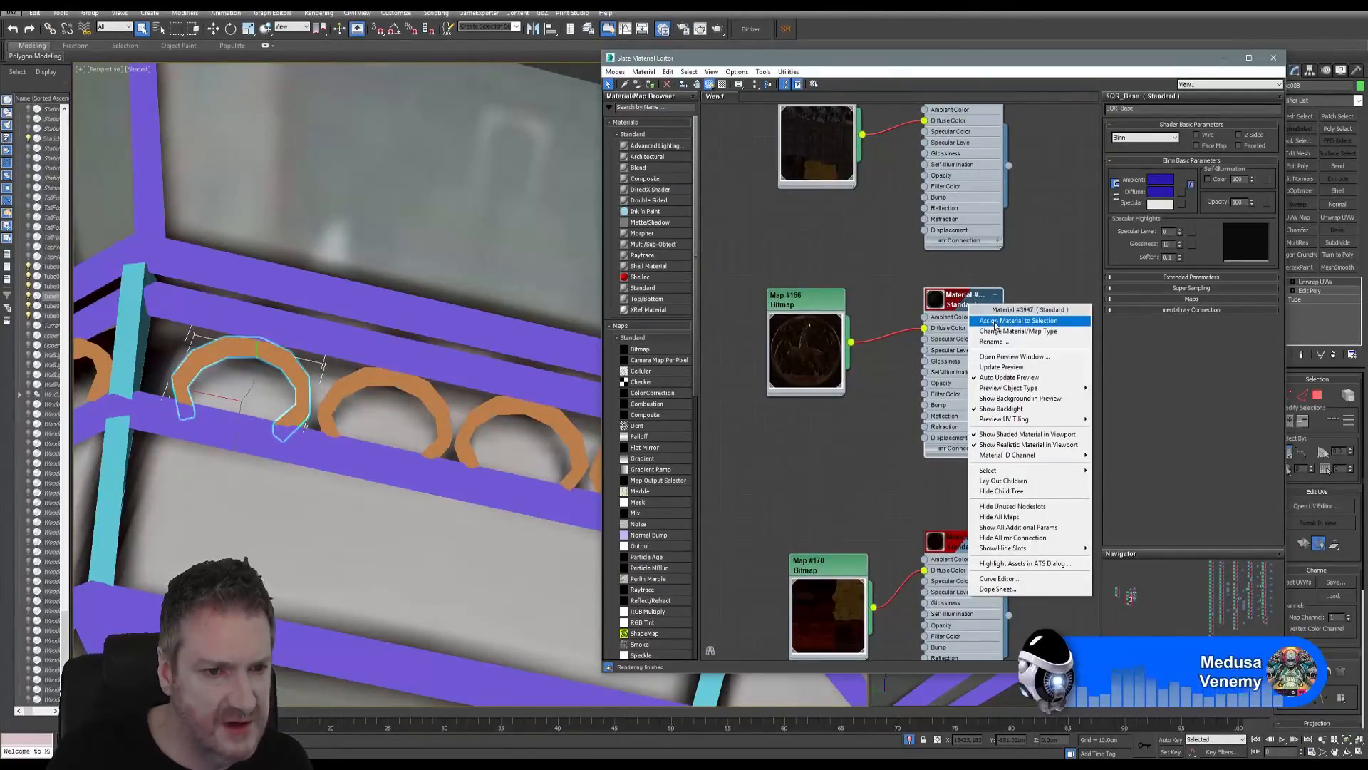
left_click(995, 322)
middle_click_drag(300, 359, 398, 372)
scroll(389, 393, "up", 8)
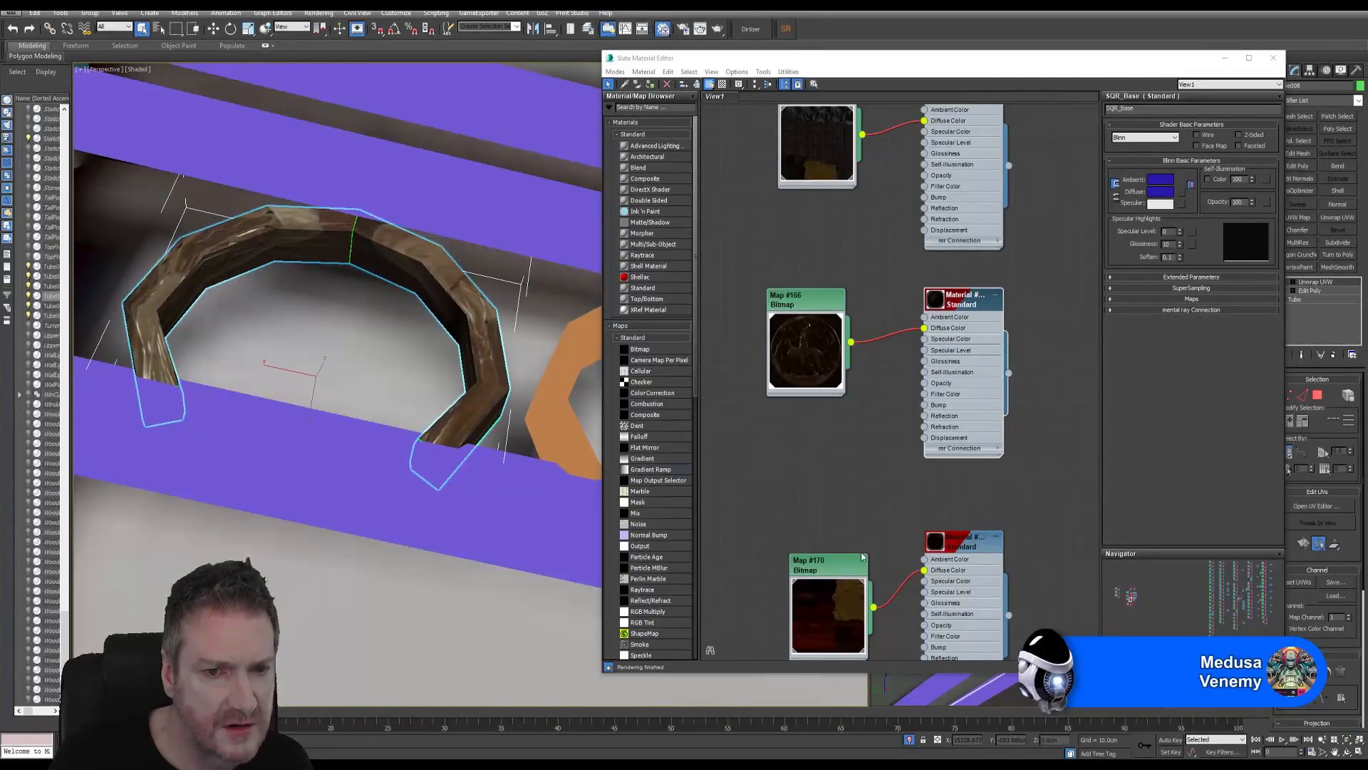
Step: Assign the plain orange material to the selected wood-textured arch and close the material editor
left_click(1346, 752)
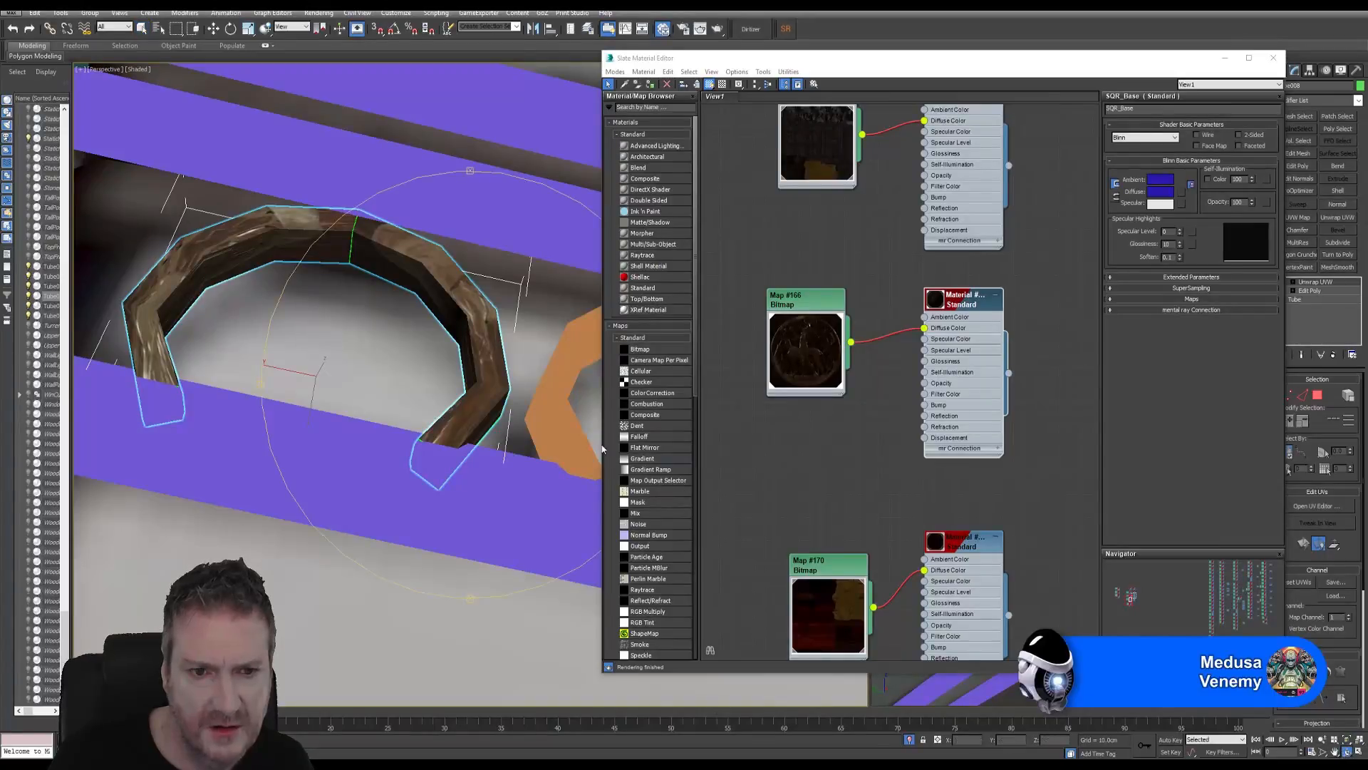
mouse_move(479, 421)
left_mouse_down()
mouse_move(511, 359)
mouse_move(449, 456)
mouse_move(546, 367)
mouse_move(564, 443)
mouse_move(420, 468)
mouse_move(497, 372)
mouse_move(462, 373)
mouse_move(468, 421)
mouse_move(434, 409)
mouse_move(476, 399)
left_mouse_up()
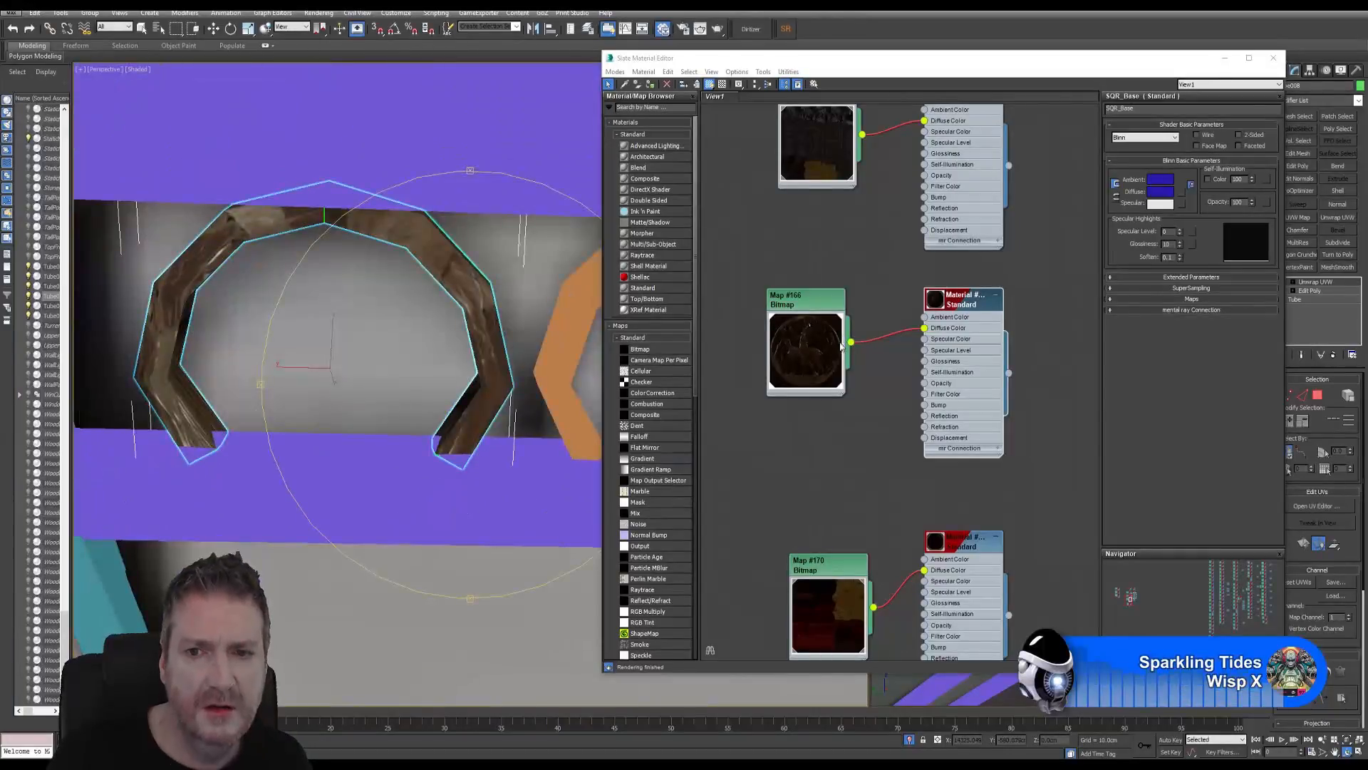
scroll(841, 345, "down", 6)
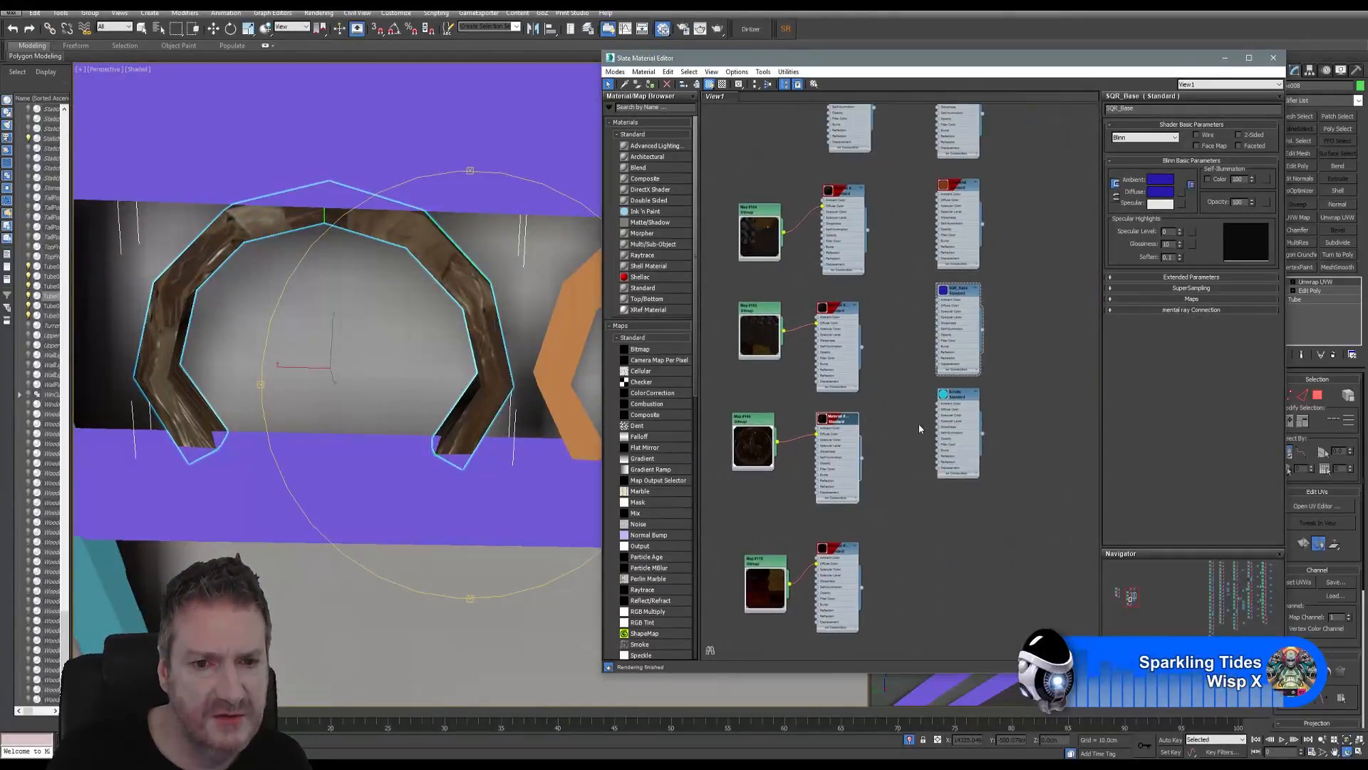
right_click(964, 185)
left_click(1012, 199)
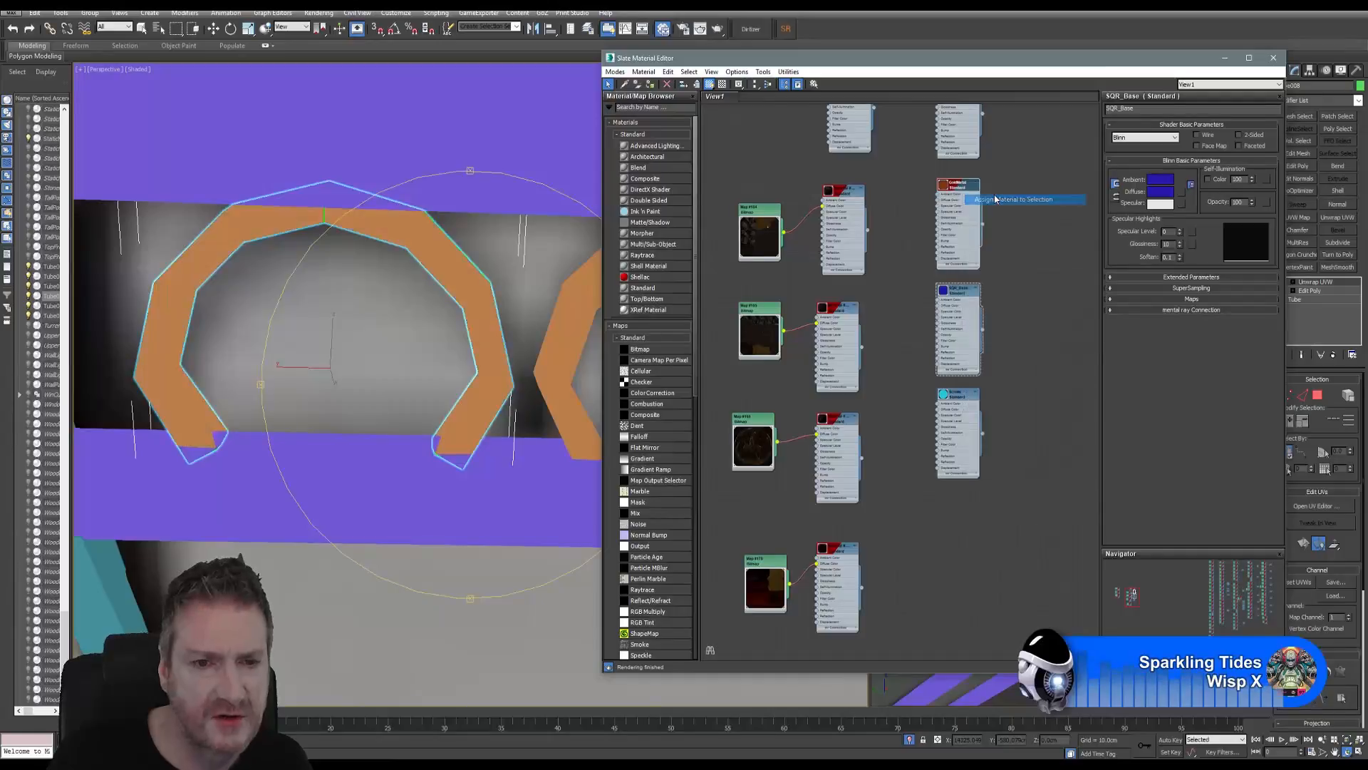
left_click(1273, 62)
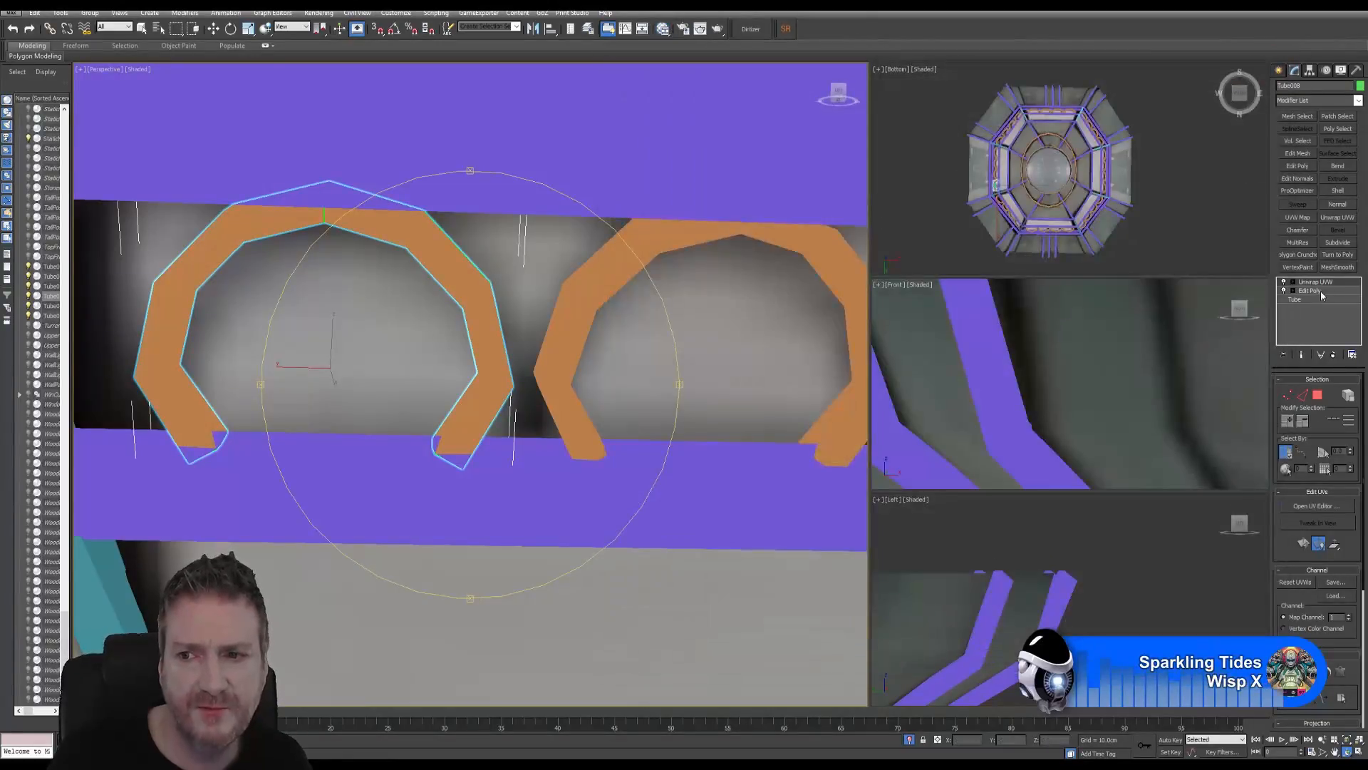
Step: Select all UV polygons of the first arch and move them outside the texture tile, to its left
scroll(478, 356, "down", 10)
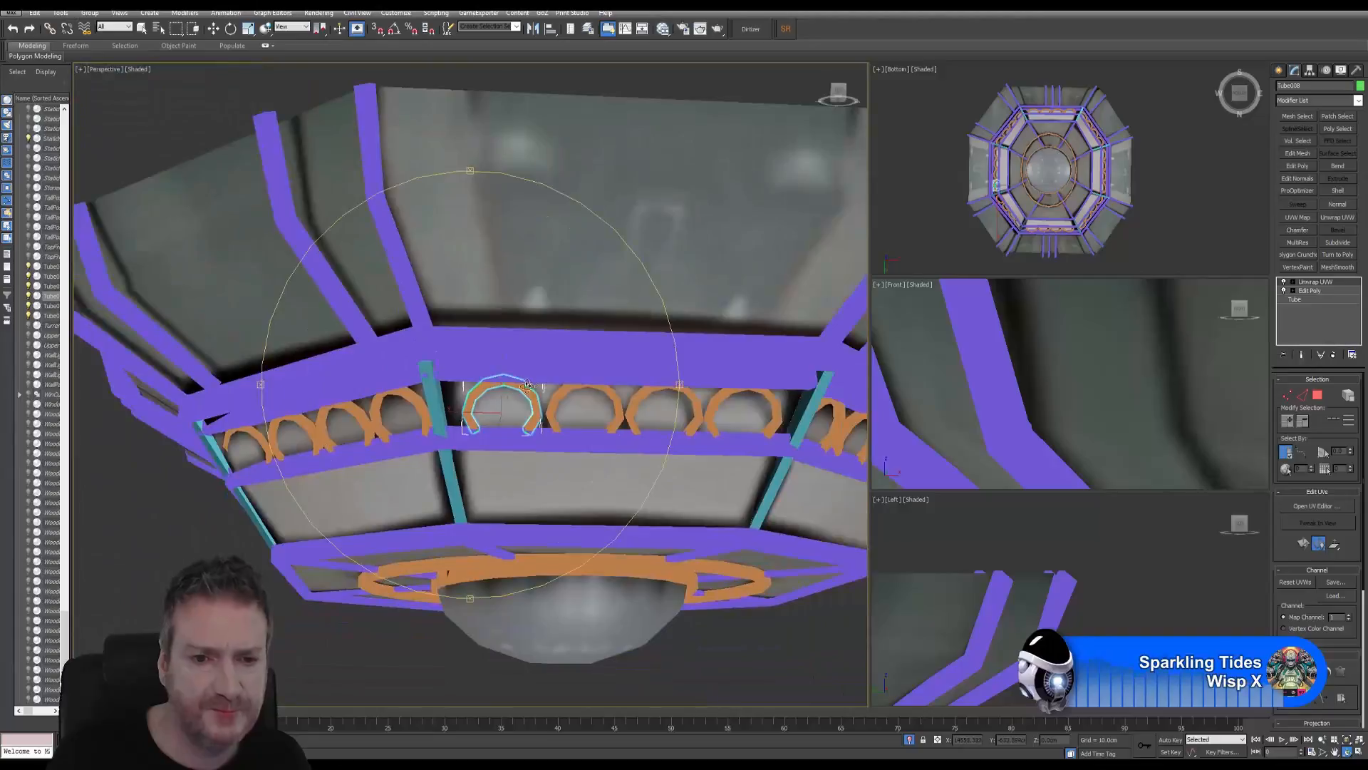
left_click_drag(526, 385, 535, 335)
left_click(142, 29)
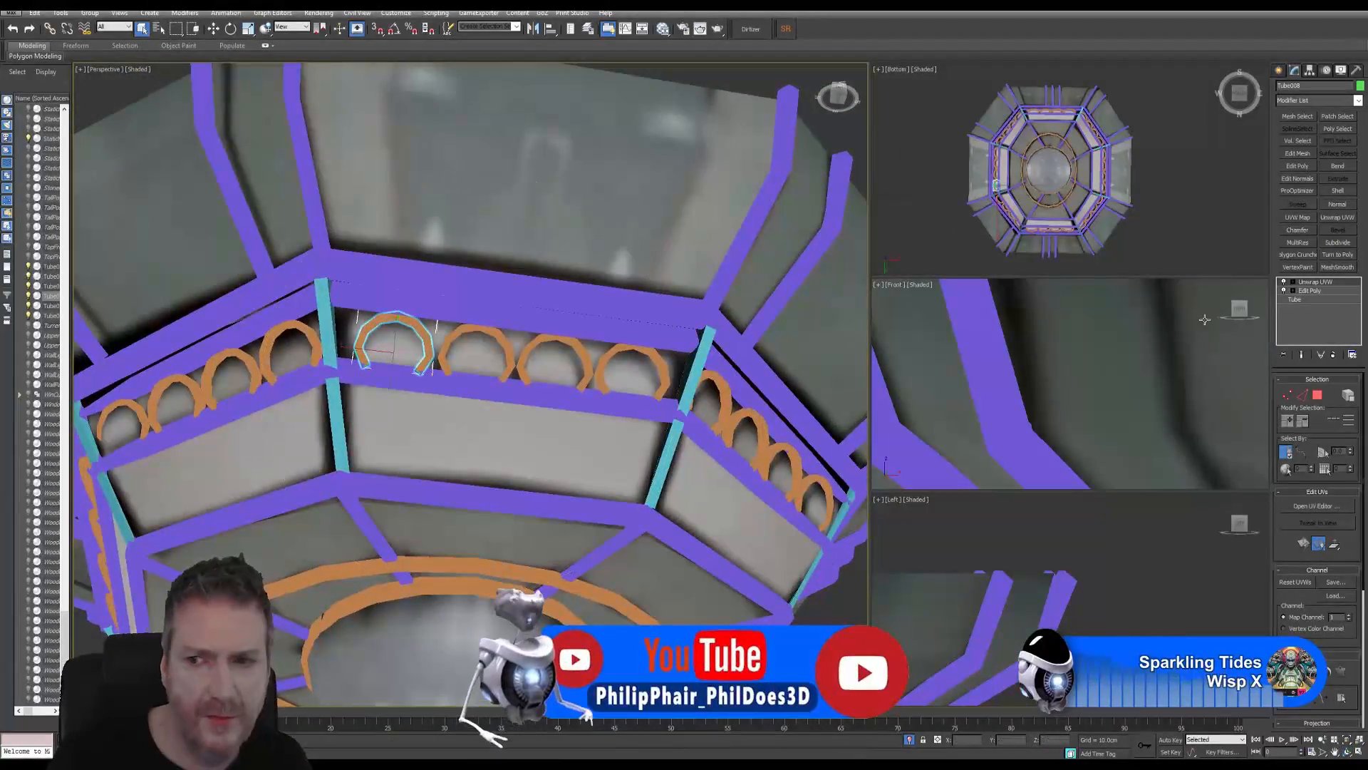
left_click(1319, 507)
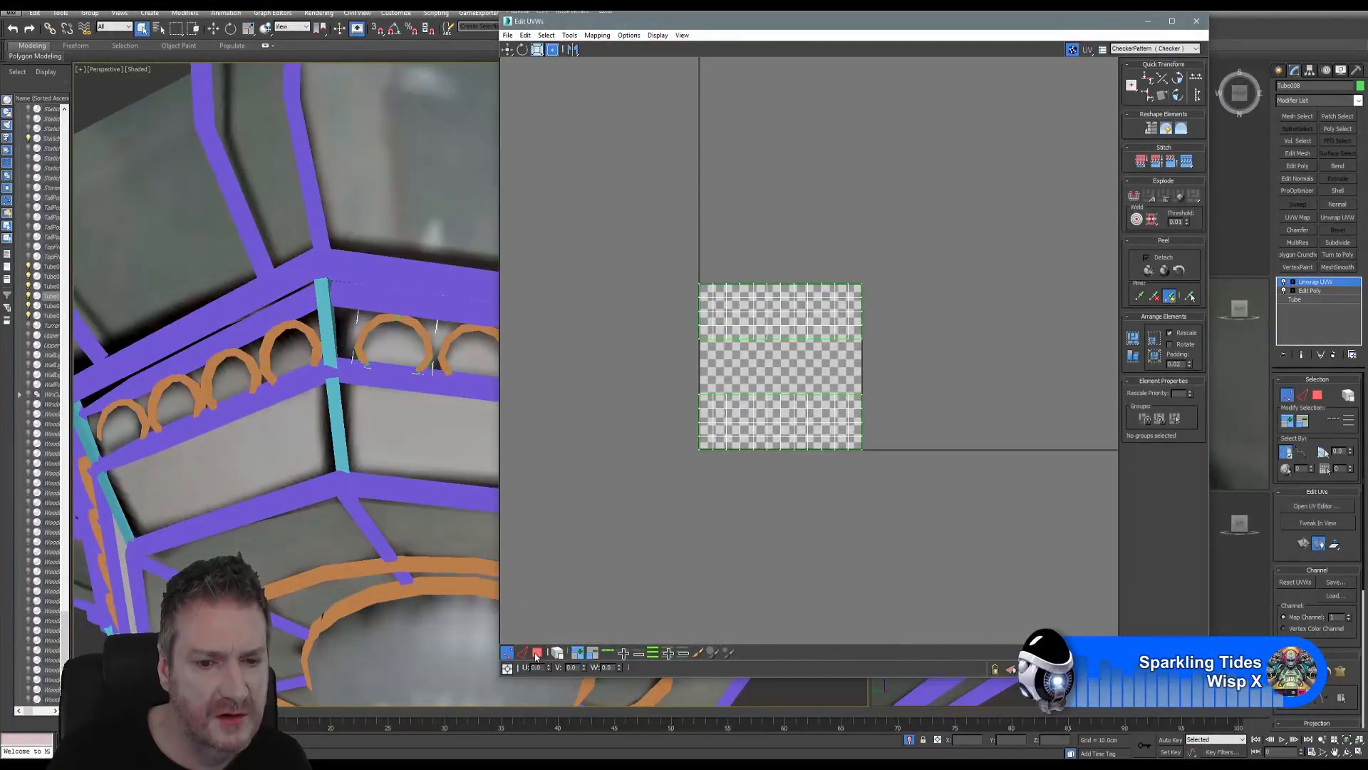
left_click(537, 653)
left_click(793, 288, "ctrl")
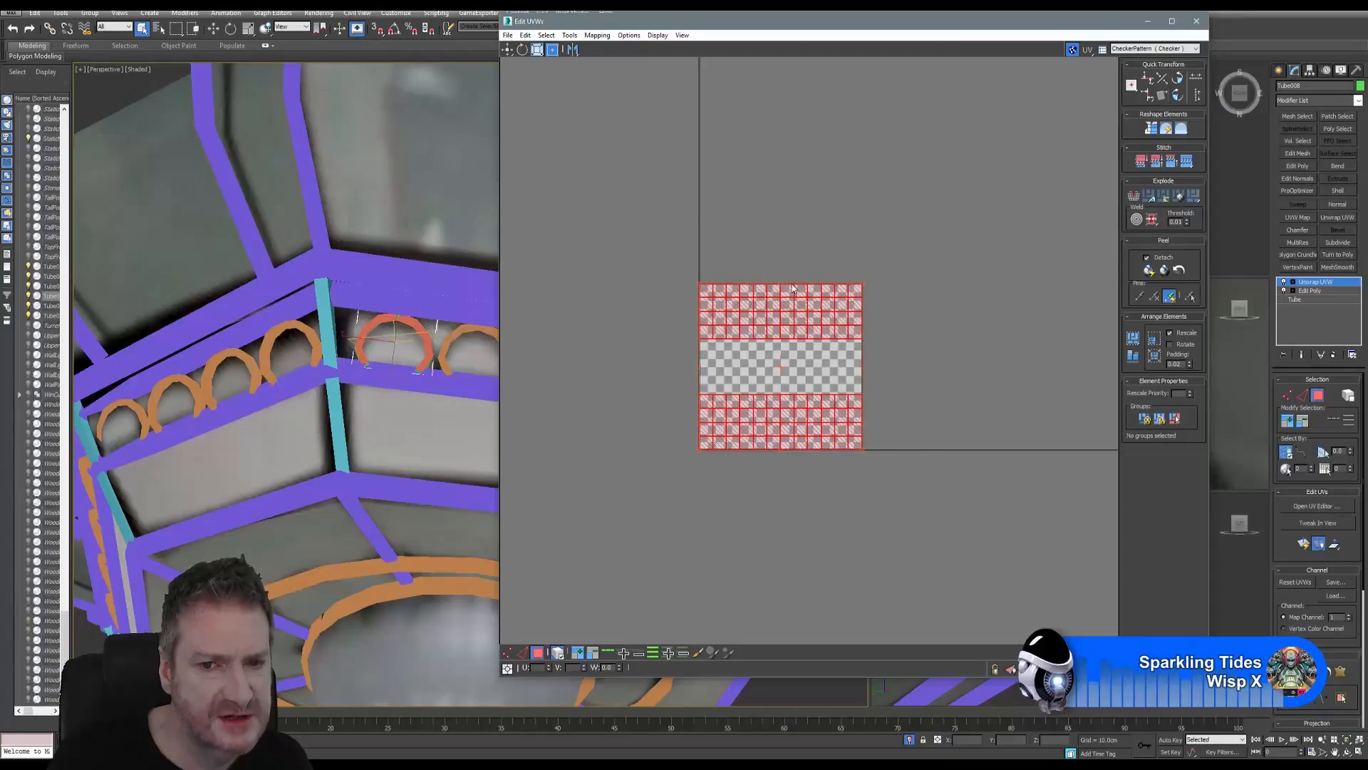
left_click_drag(806, 308, 633, 308)
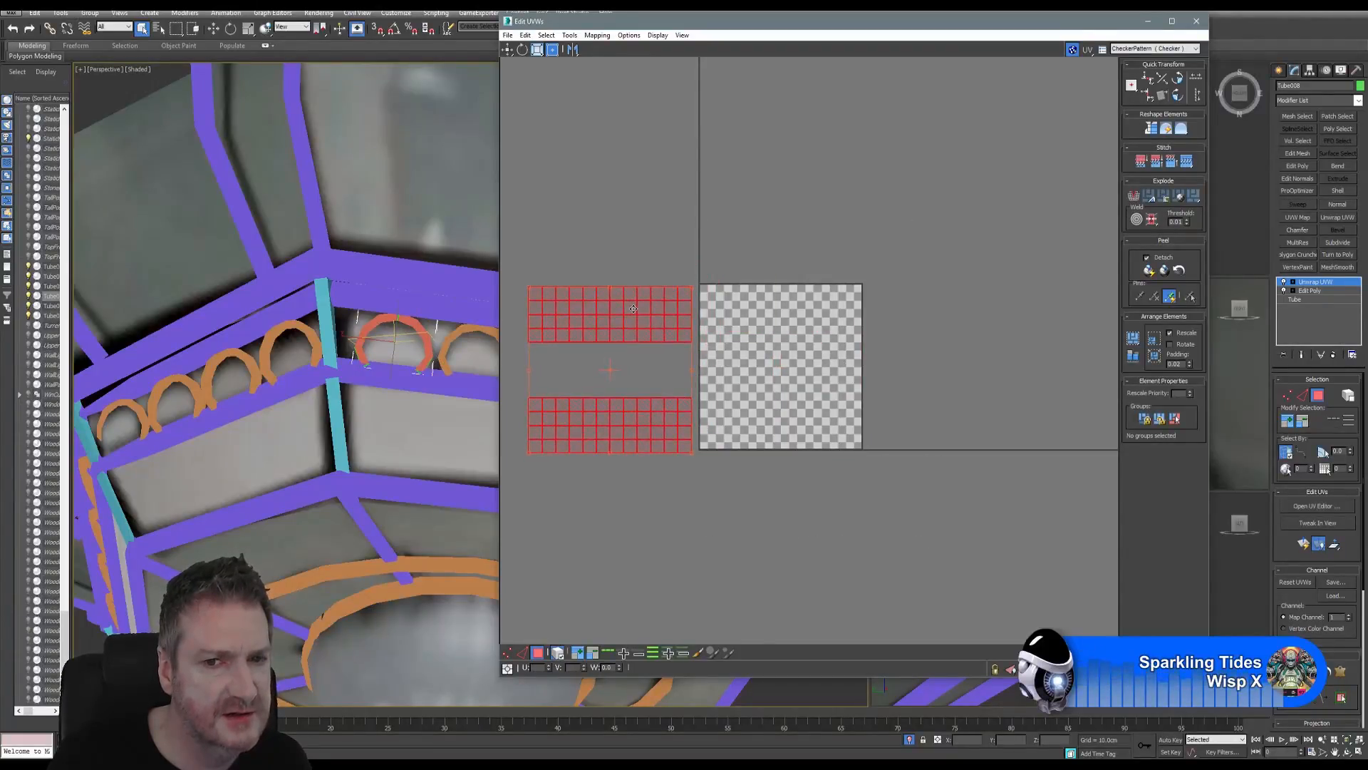
left_click(1203, 22)
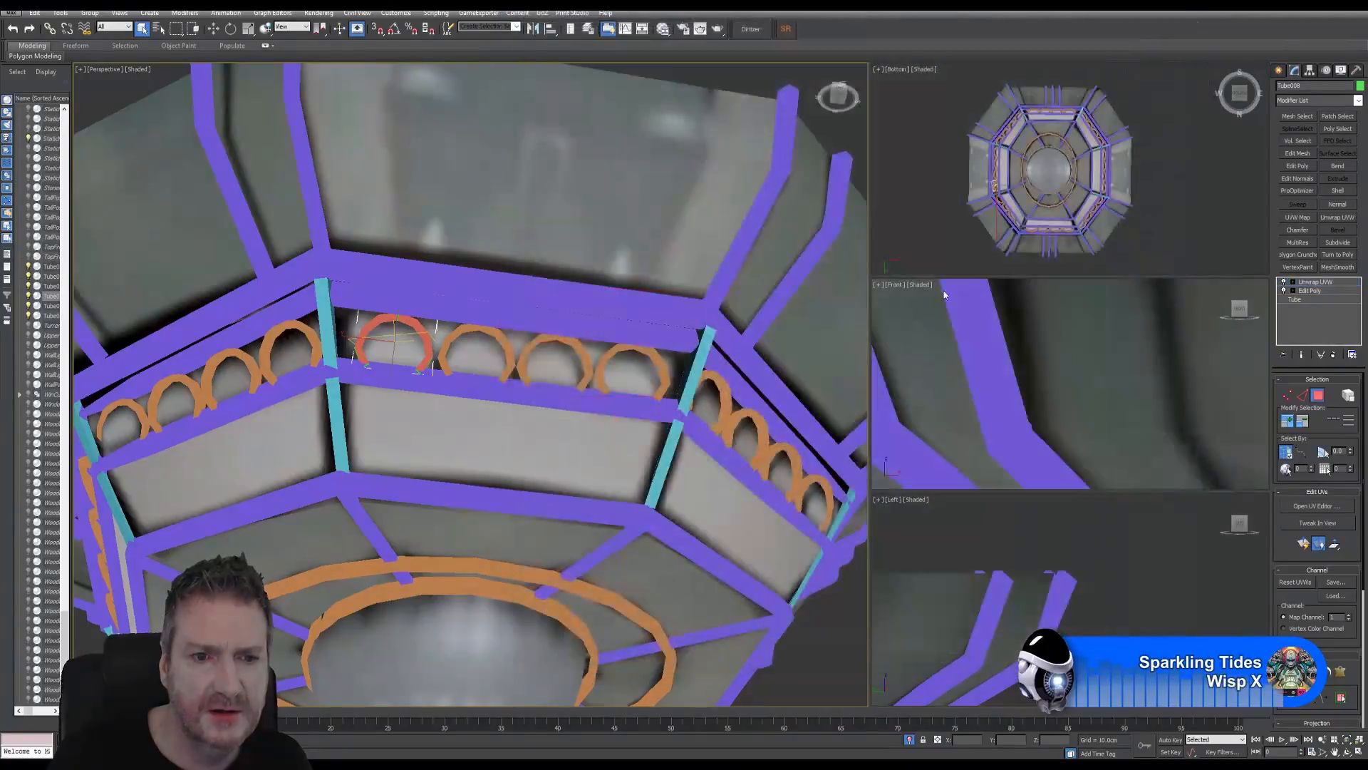
left_click(1317, 398)
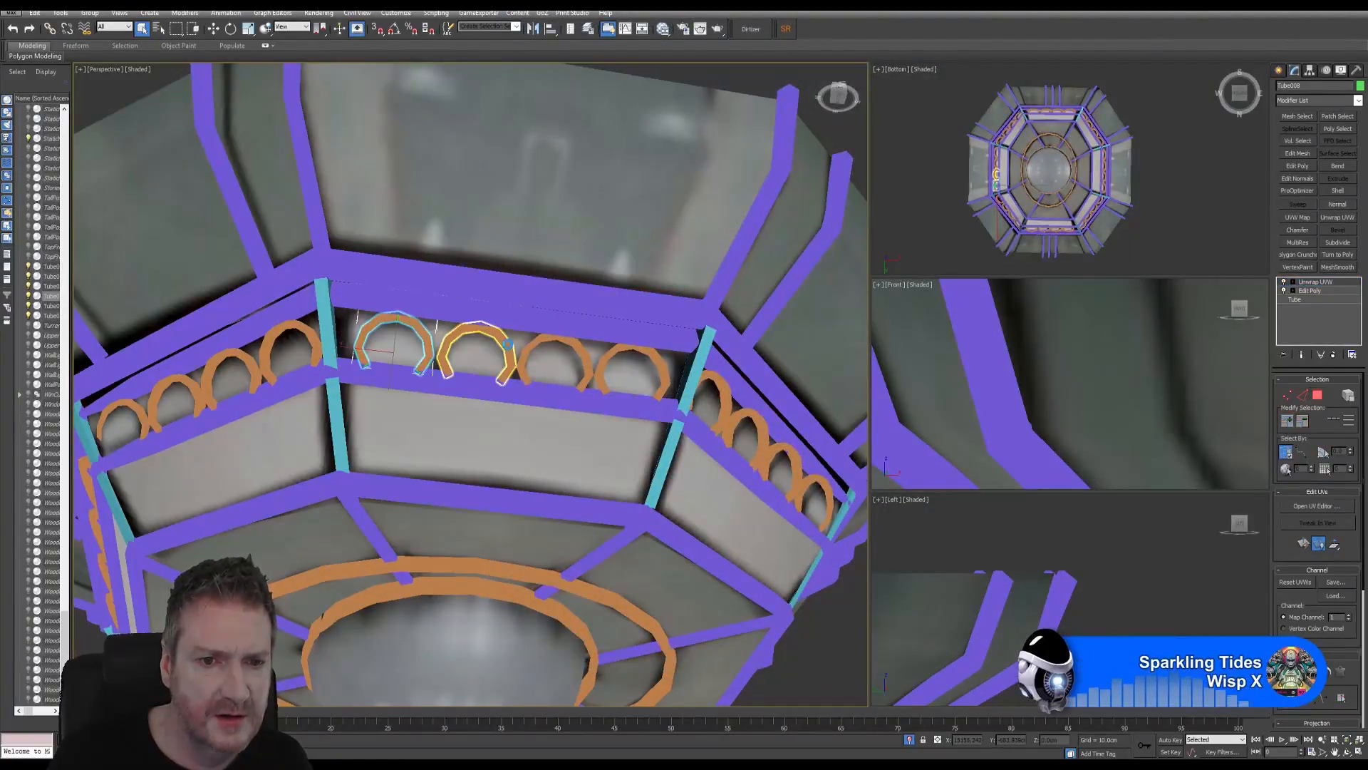
Step: Apply Unwrap UVW to the second arch and move all its UV polygons directly above the texture tile
left_click(506, 346)
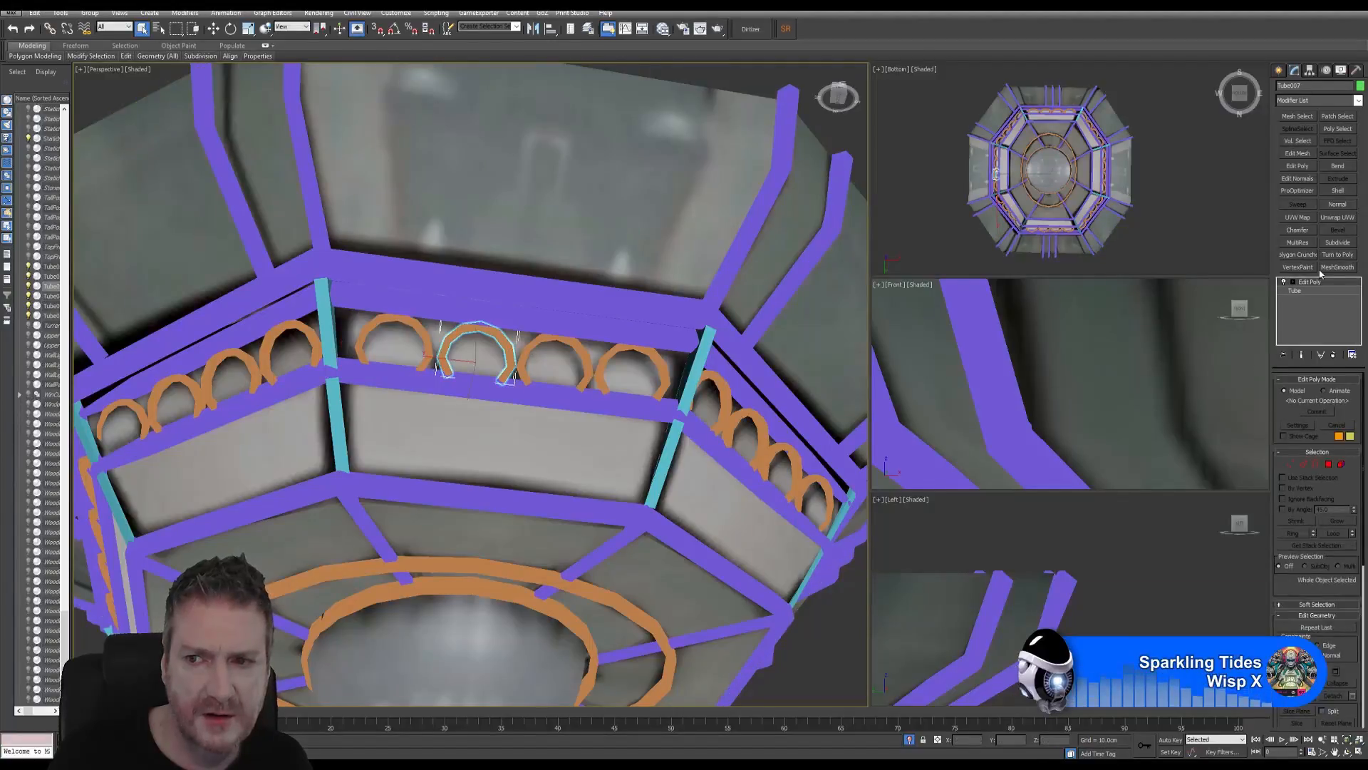
left_click(1343, 219)
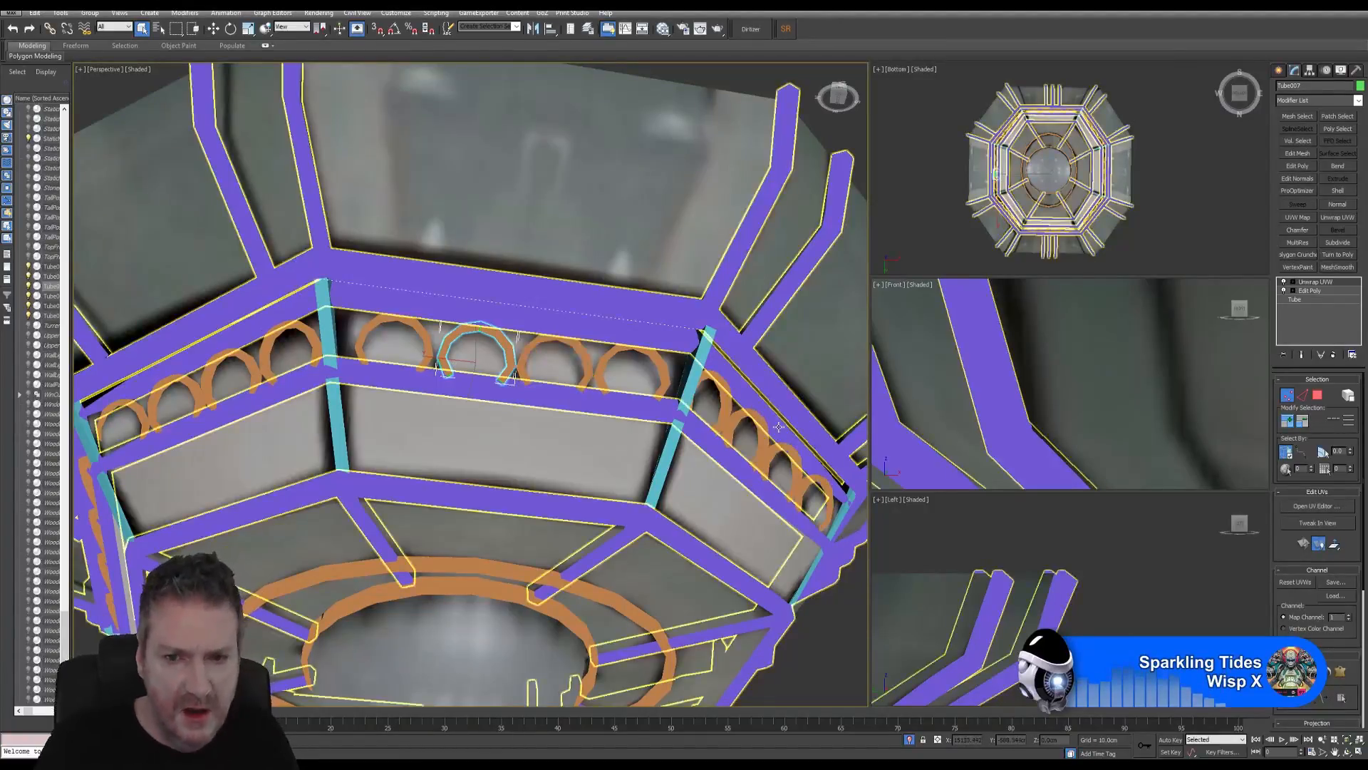
left_click(1317, 506)
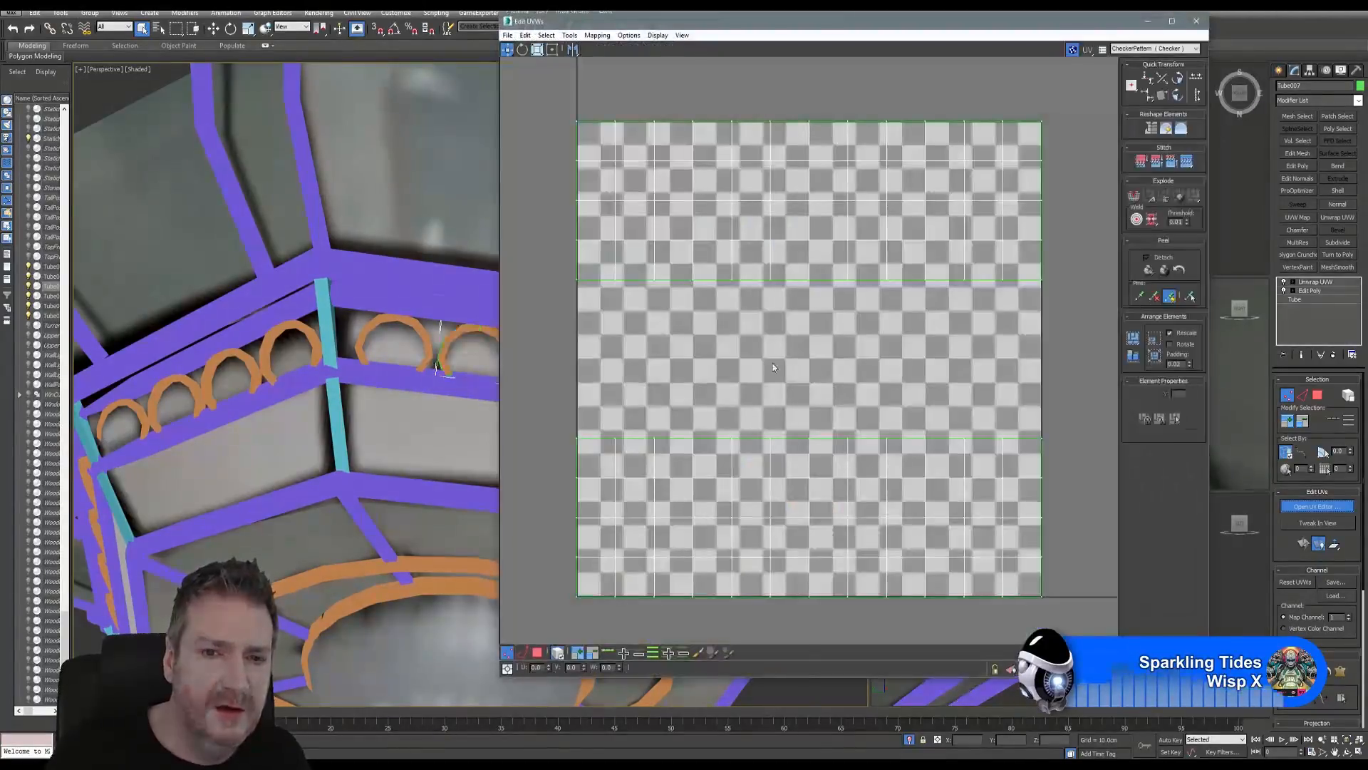
key("3")
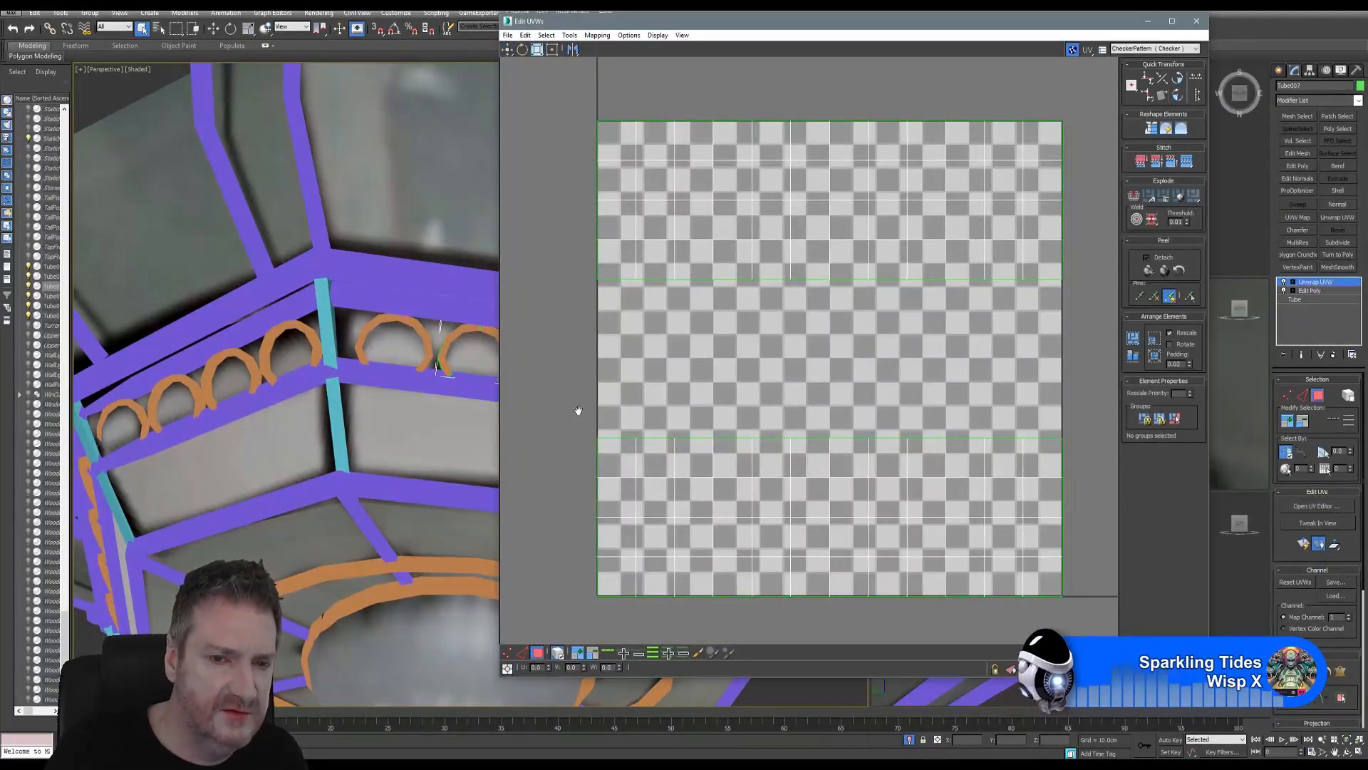
scroll(606, 419, "down", 3)
middle_click_drag(596, 342, 651, 315)
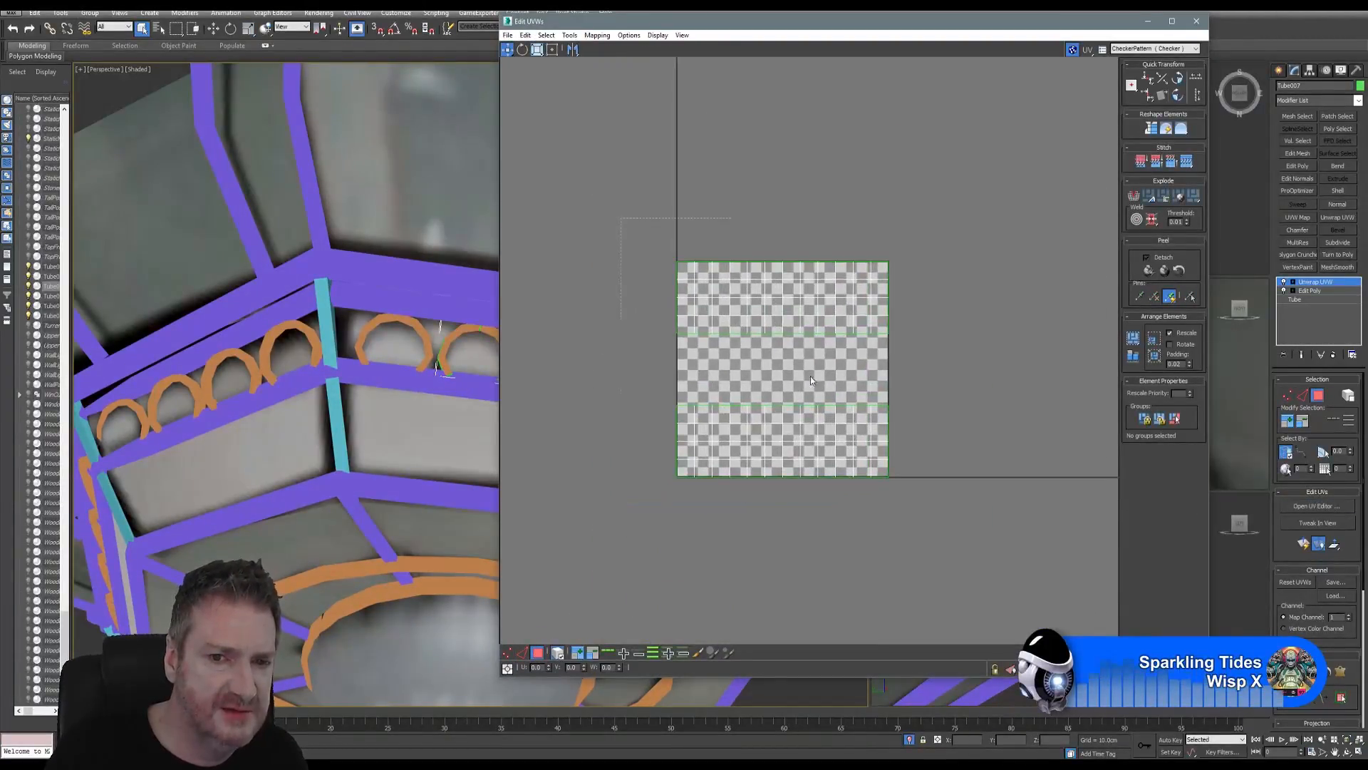
left_click_drag(810, 376, 930, 540)
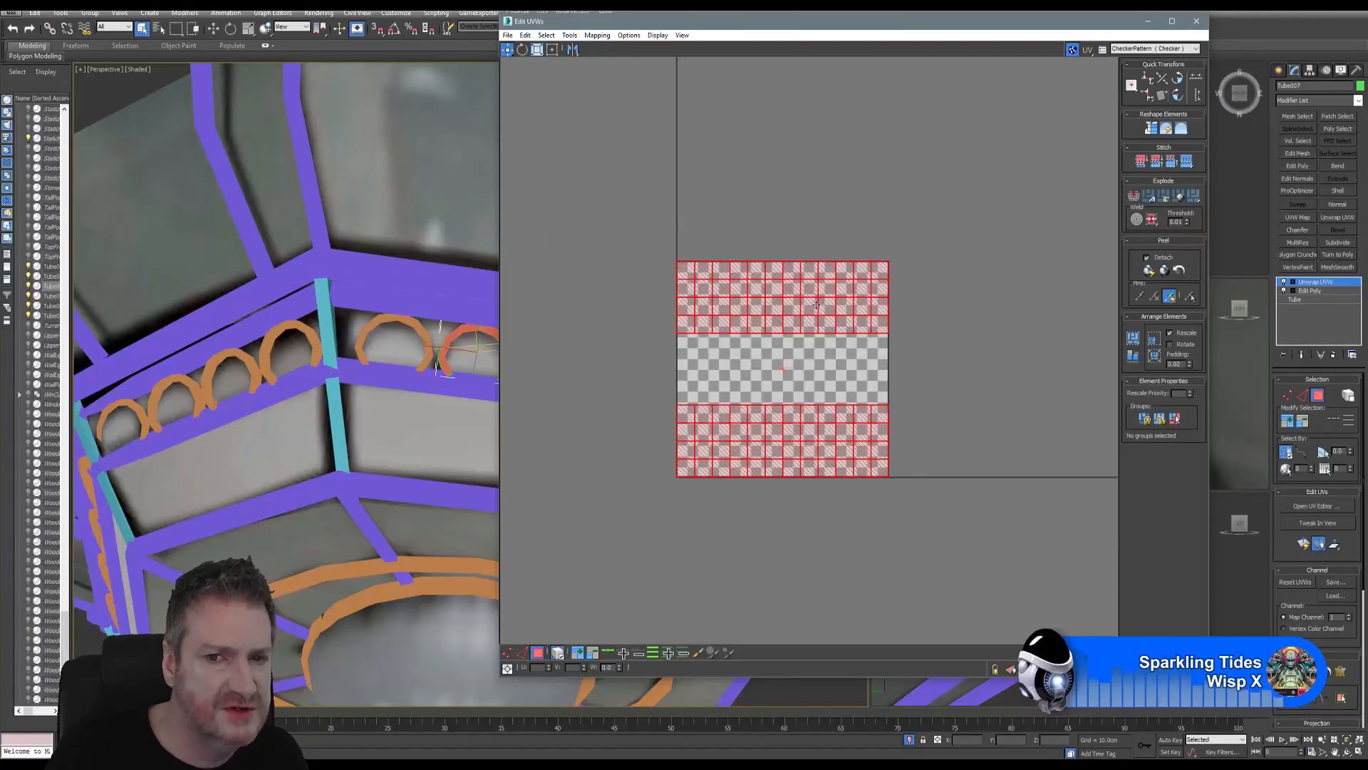
left_click_drag(815, 306, 821, 82)
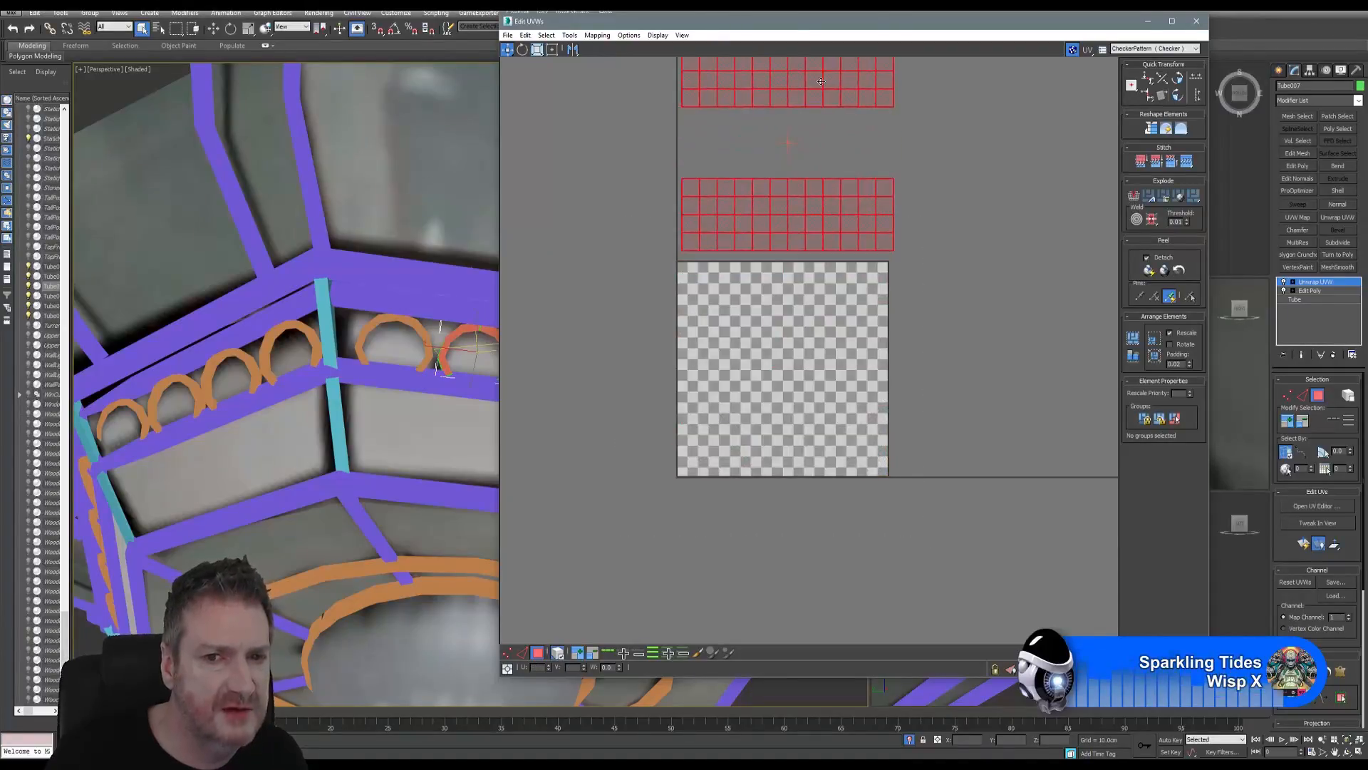
left_click(1197, 21)
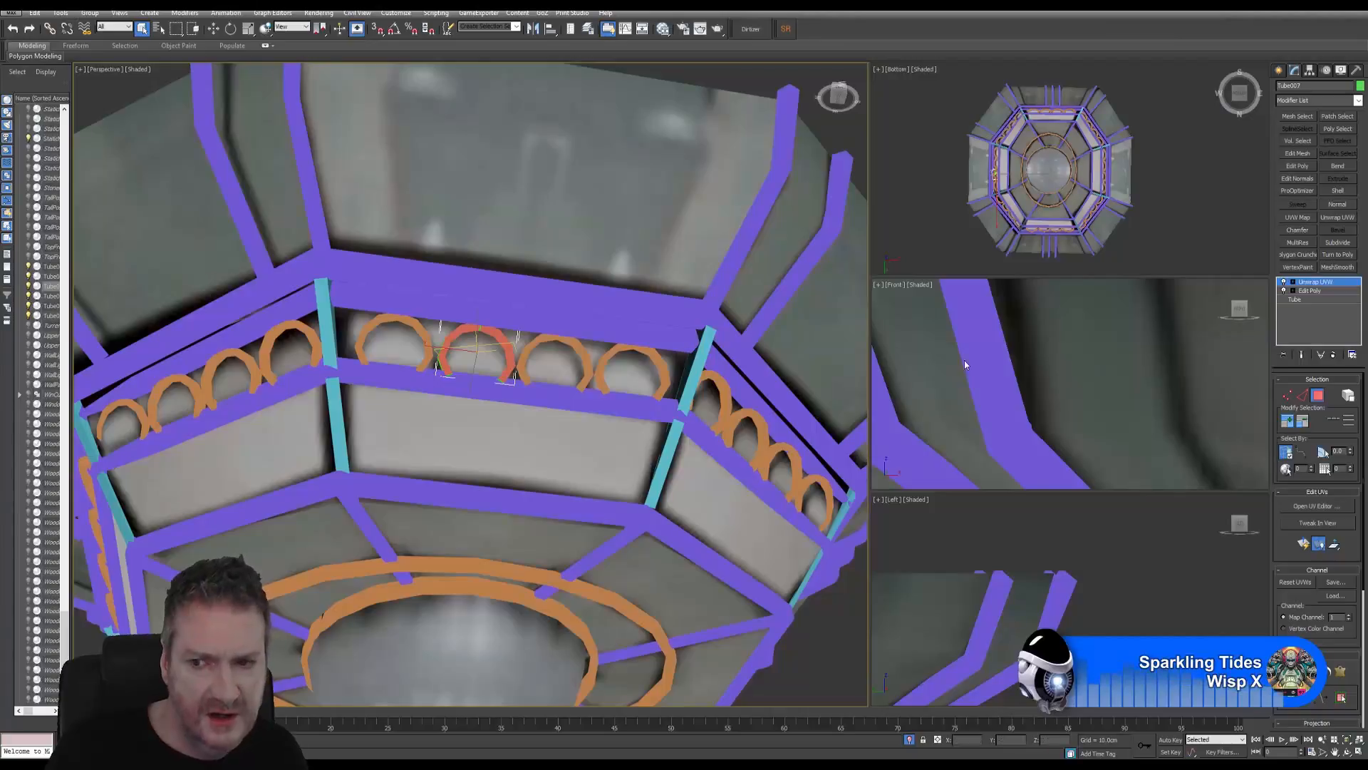
left_click(1318, 396)
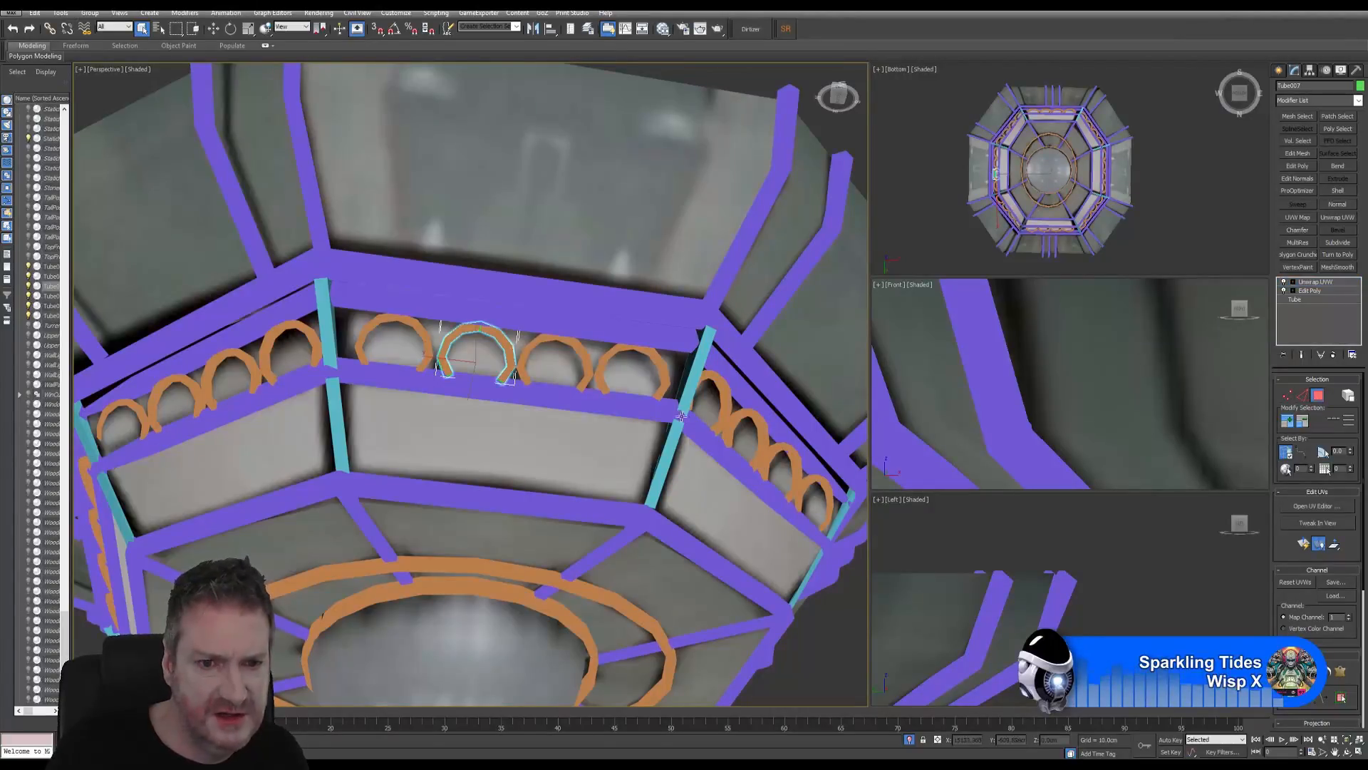
Step: Apply Unwrap UVW to the third arch and move all its UV polygons to the right of the texture tile
left_click(586, 365)
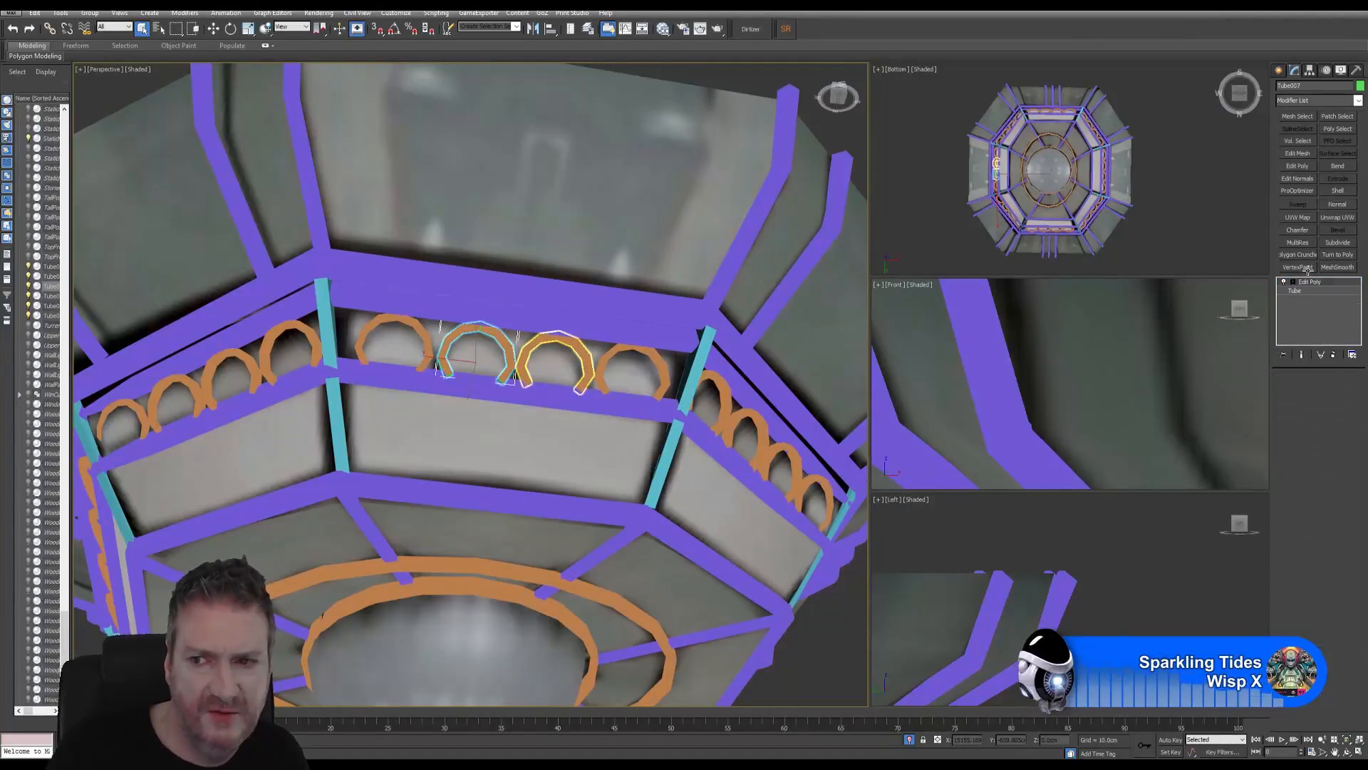
left_click(1335, 219)
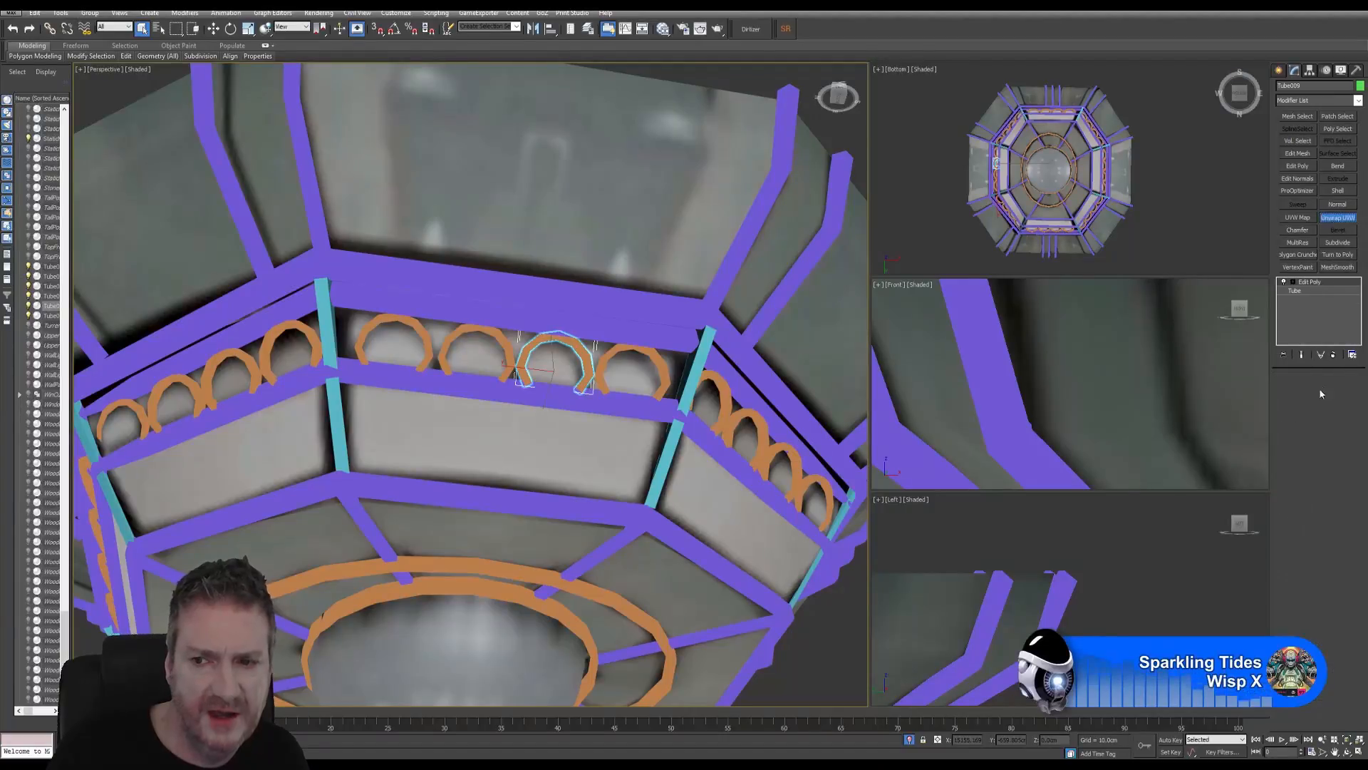
left_click(1320, 505)
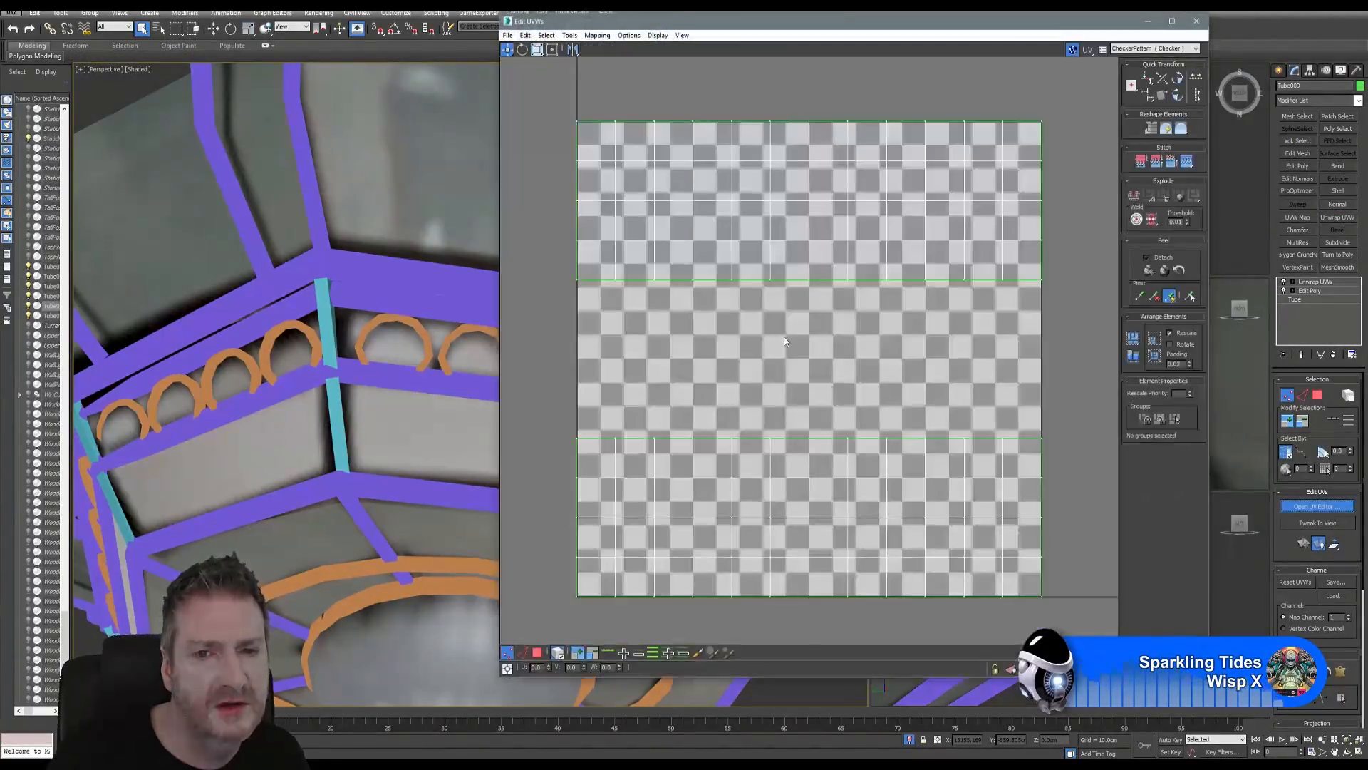
left_click(538, 653)
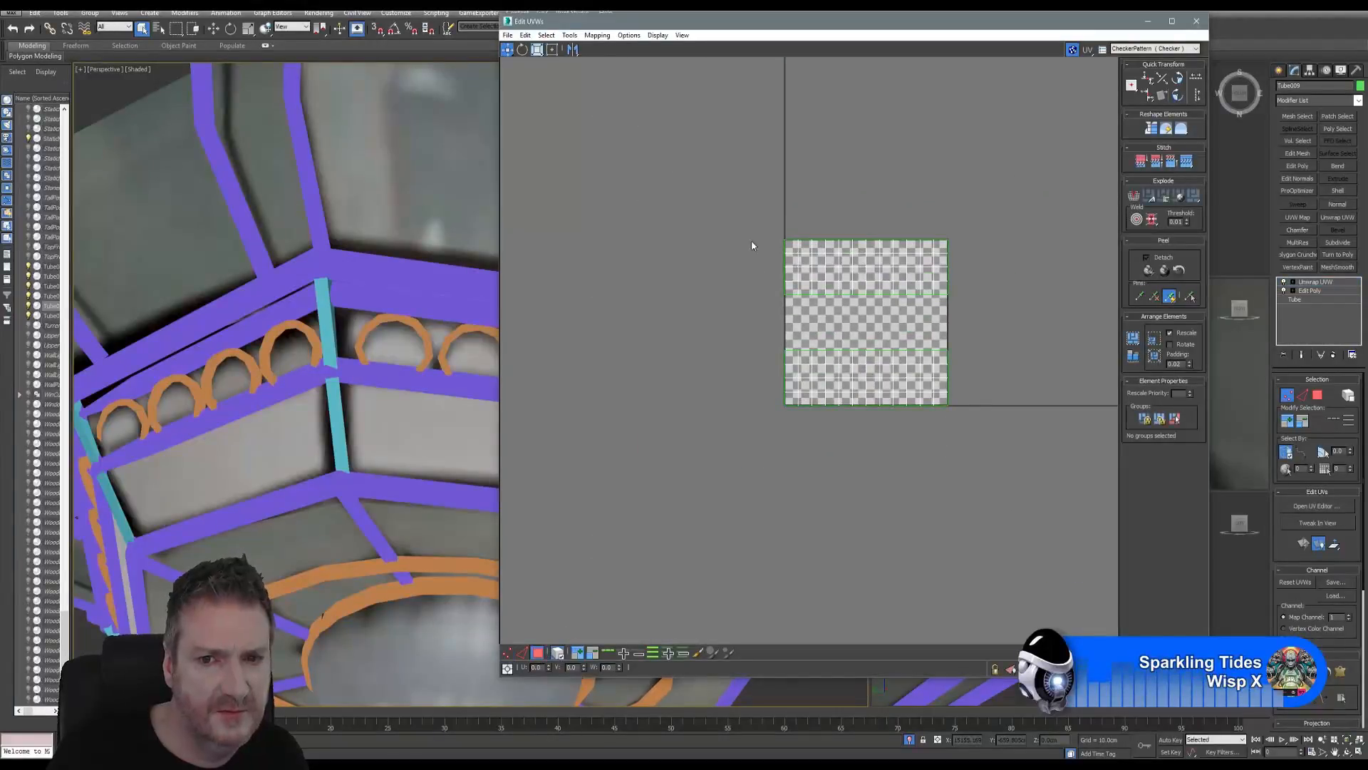
left_click_drag(745, 211, 964, 467)
left_click_drag(876, 266, 1048, 266)
left_click(1196, 21)
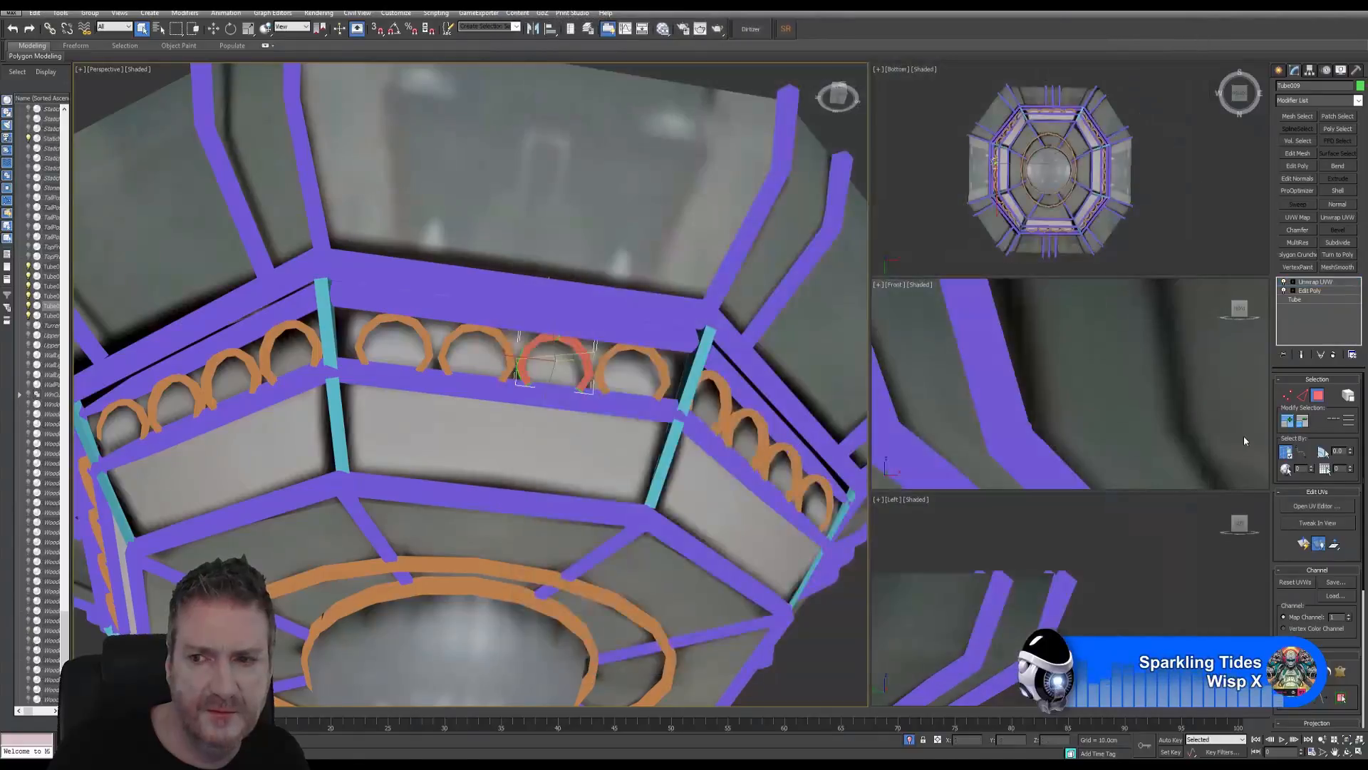
left_click(1317, 397)
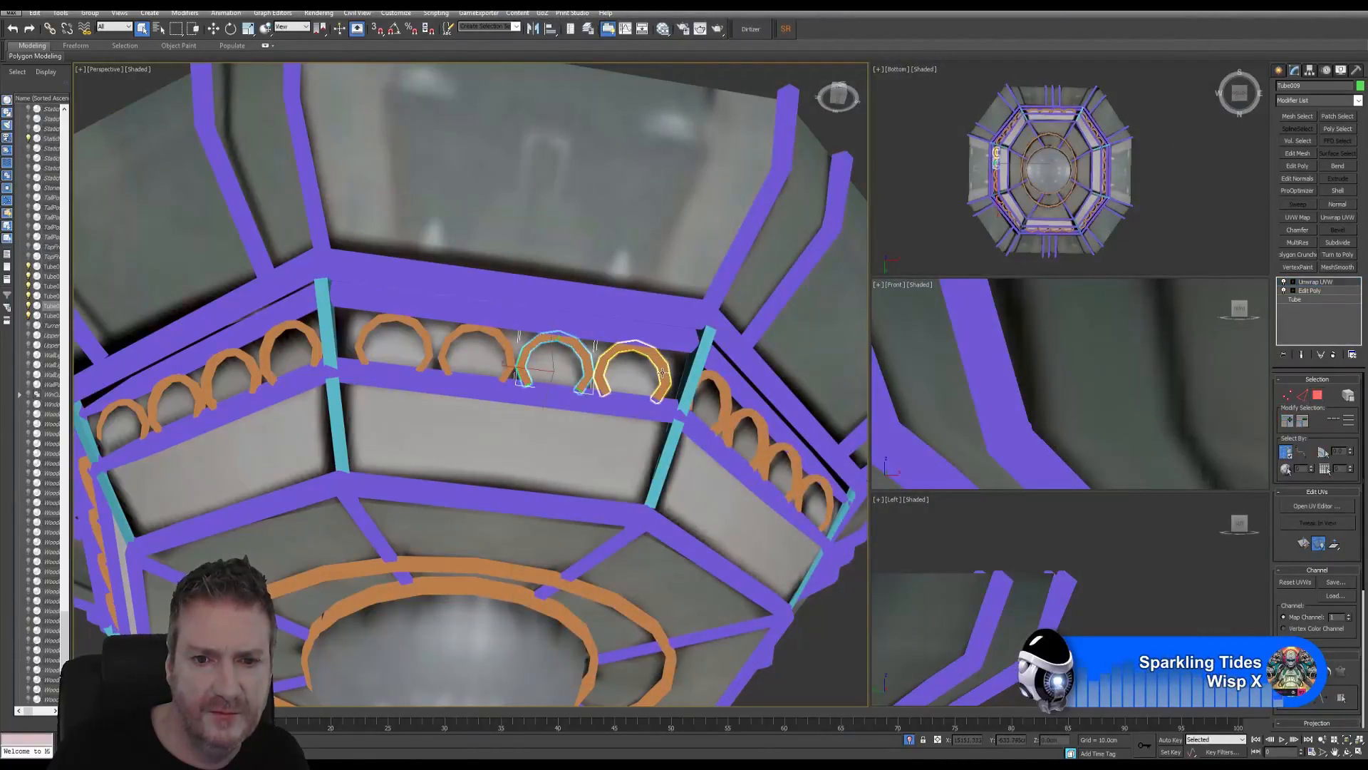
Step: Apply Unwrap UVW to the fourth arch and move all its UV polygons directly below the texture tile
left_click(659, 367)
left_click(1337, 217)
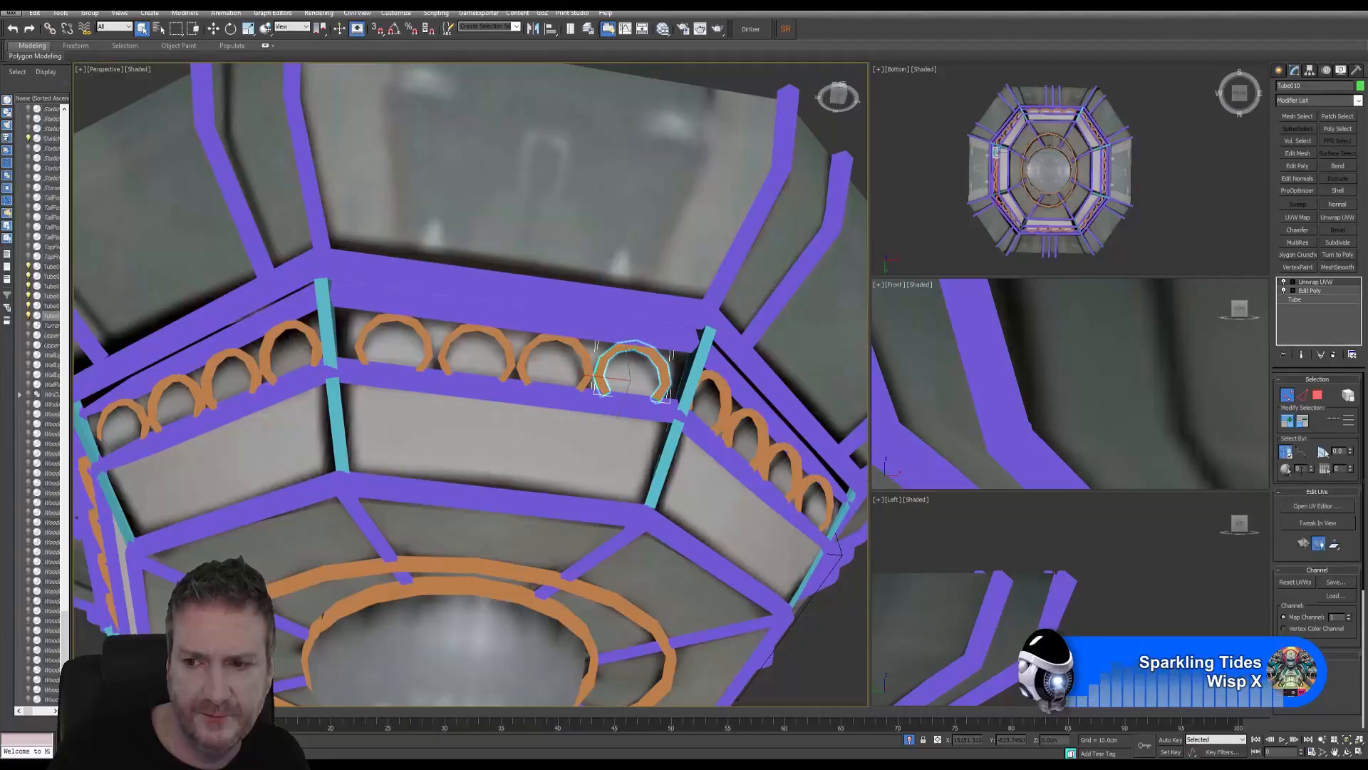
left_click(1318, 395)
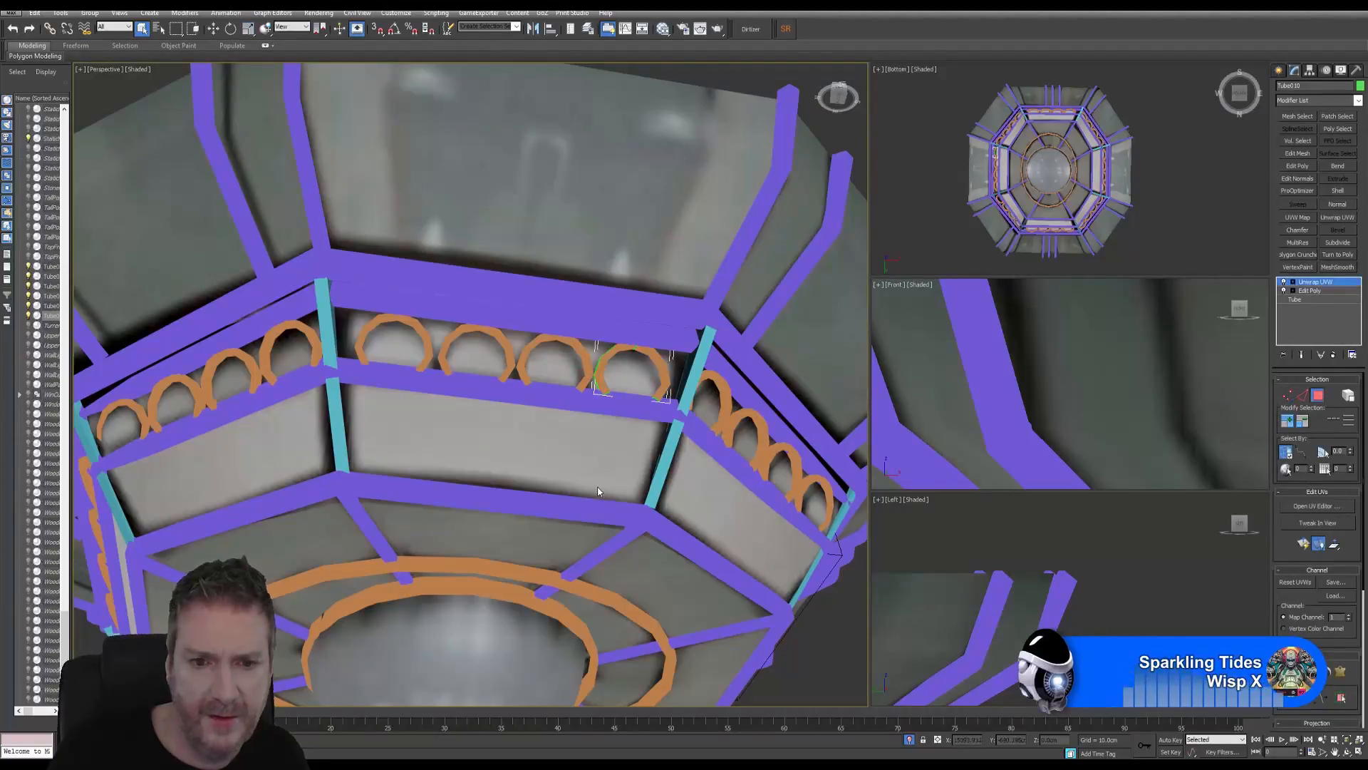
left_click(1313, 505)
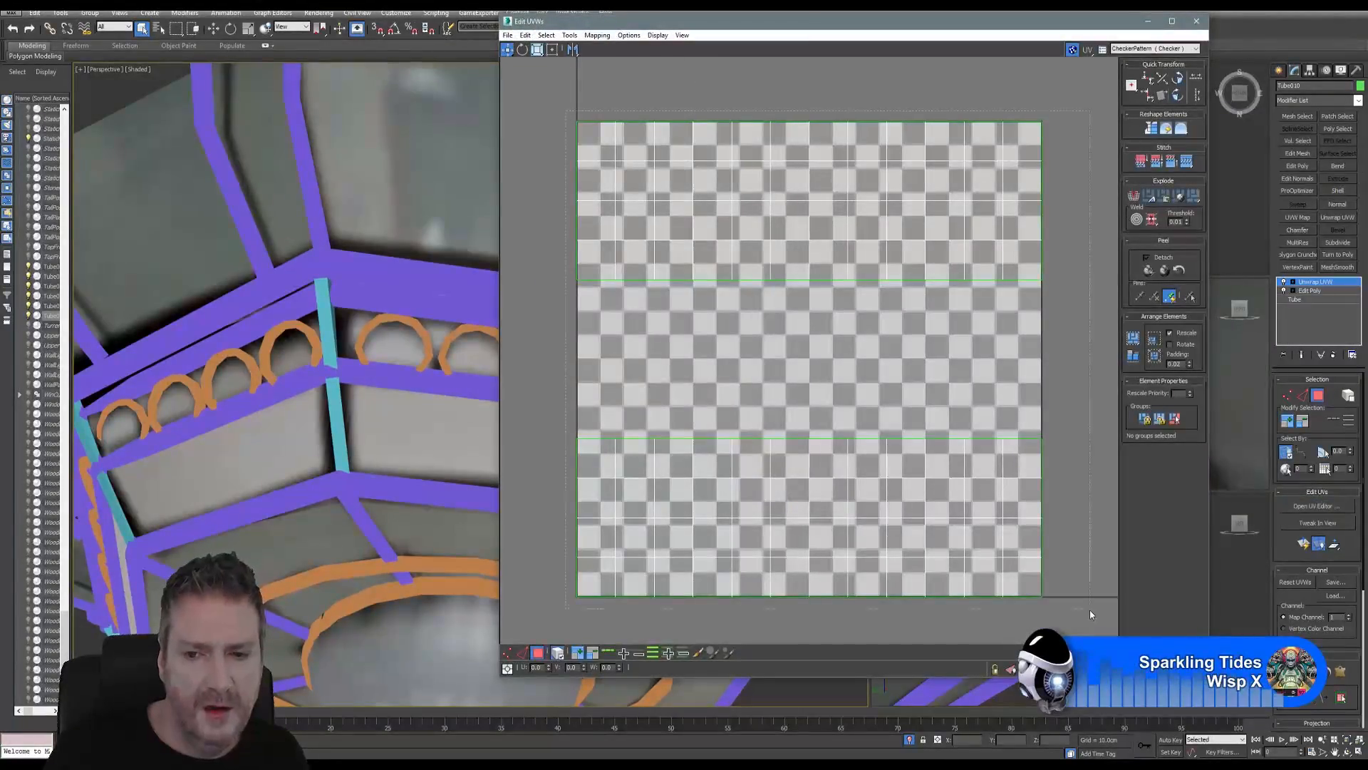
scroll(858, 499, "down", 6)
middle_click_drag(853, 438, 813, 349)
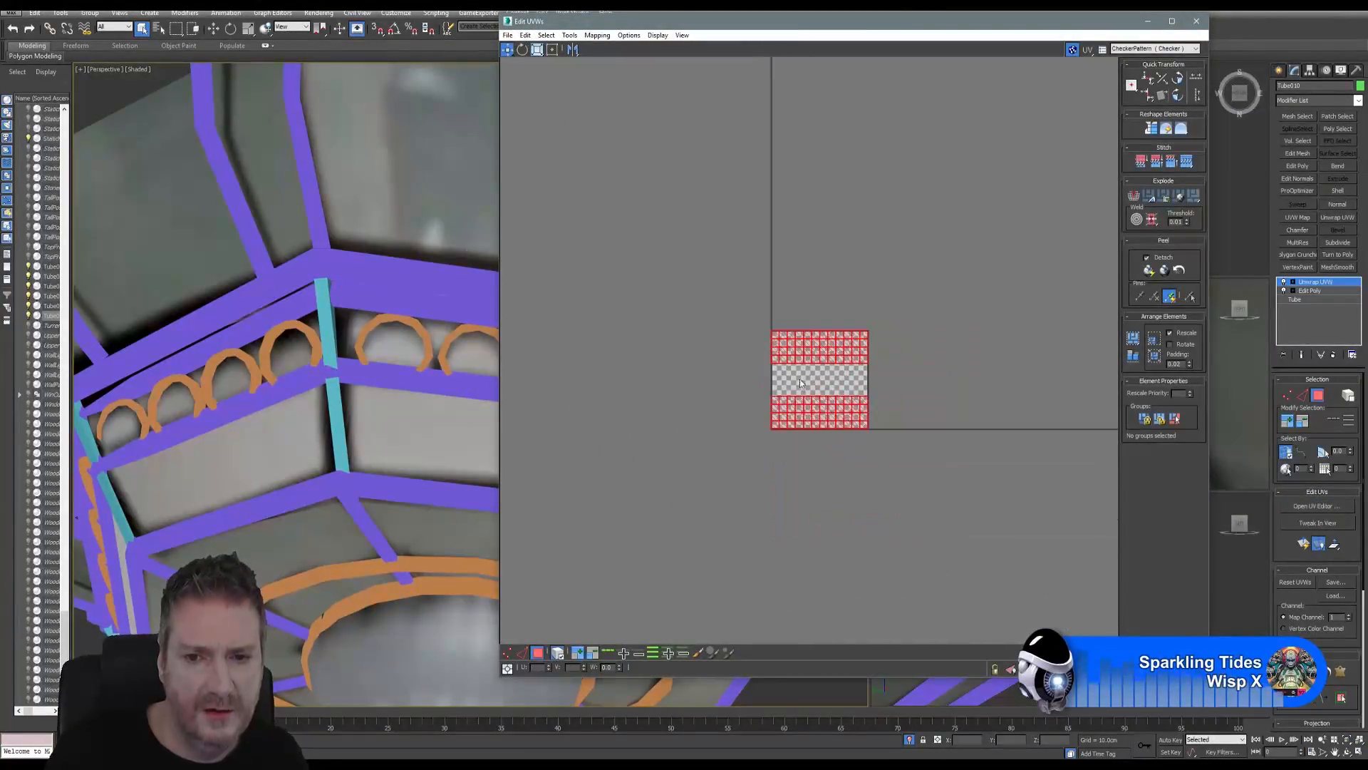
left_click_drag(814, 349, 810, 456)
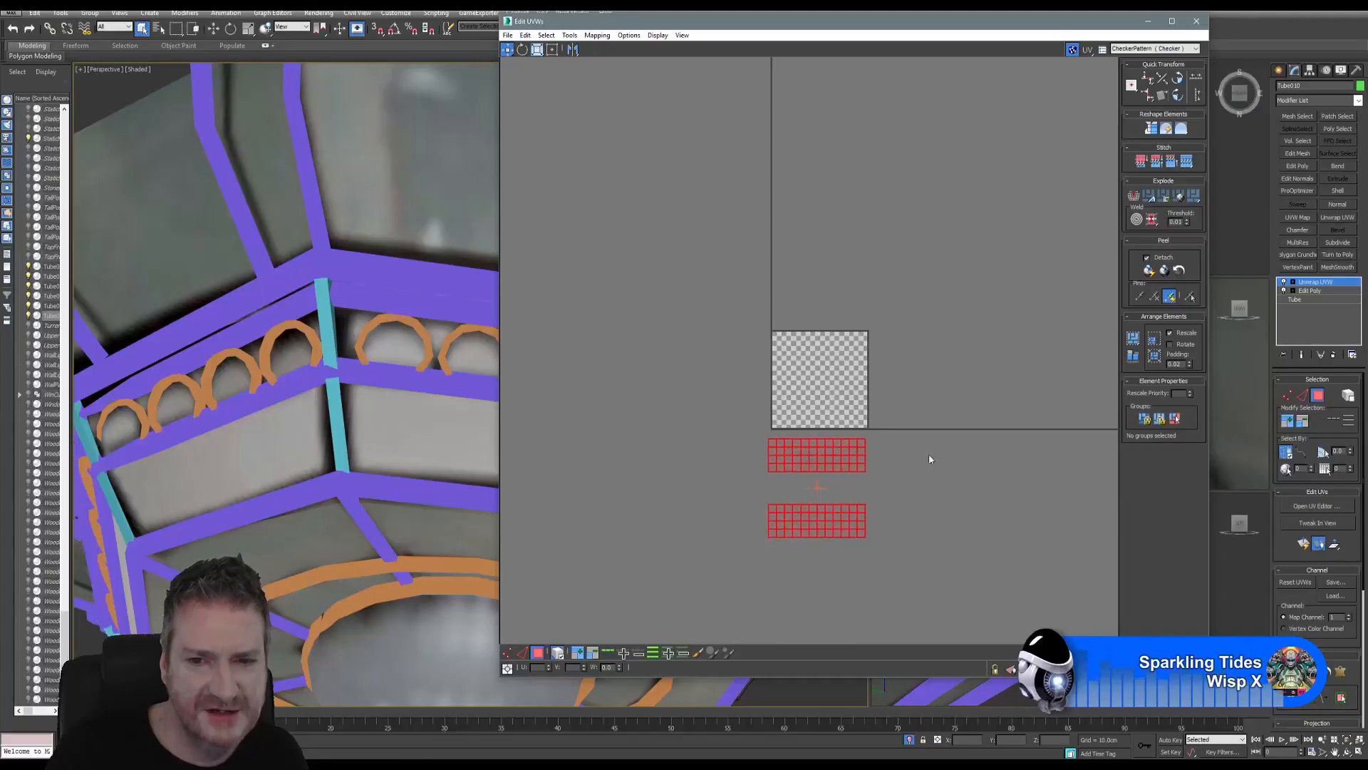
left_click(1197, 21)
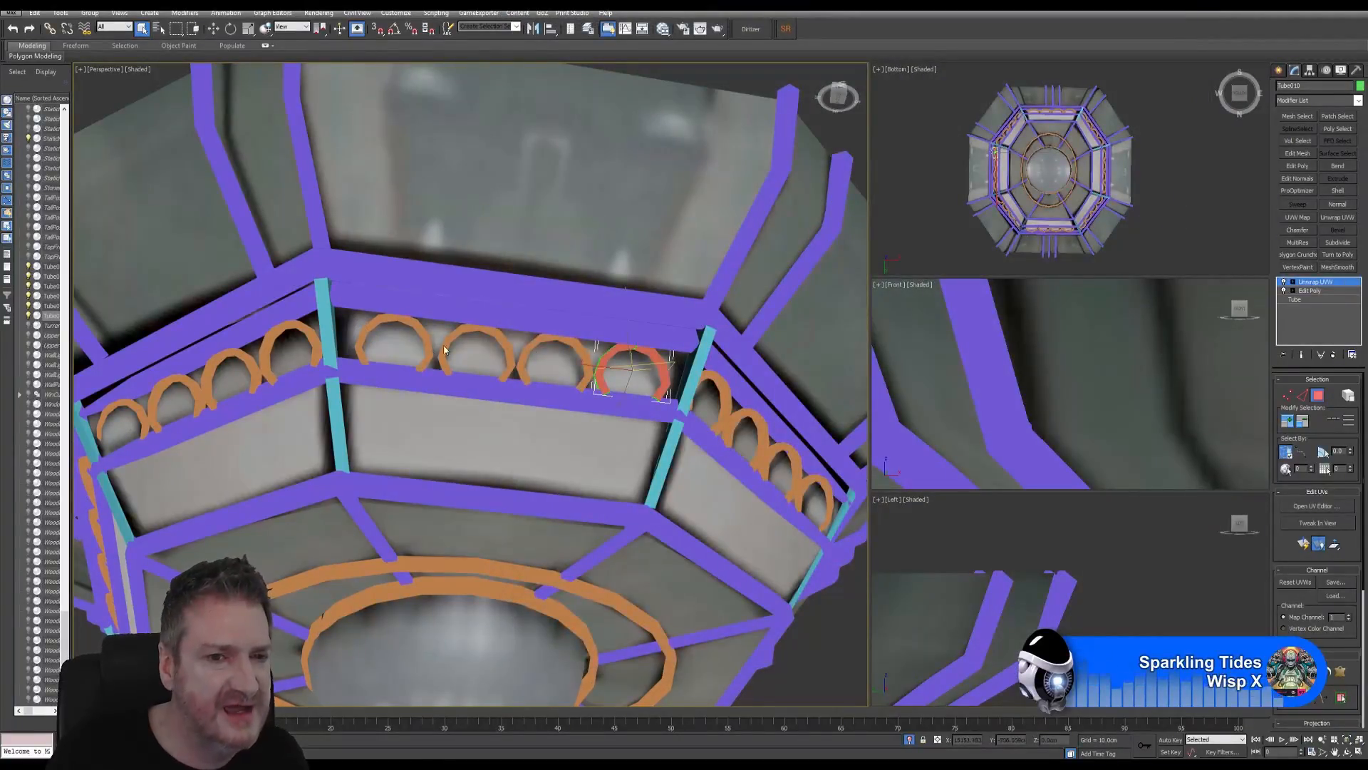
left_click(1319, 396)
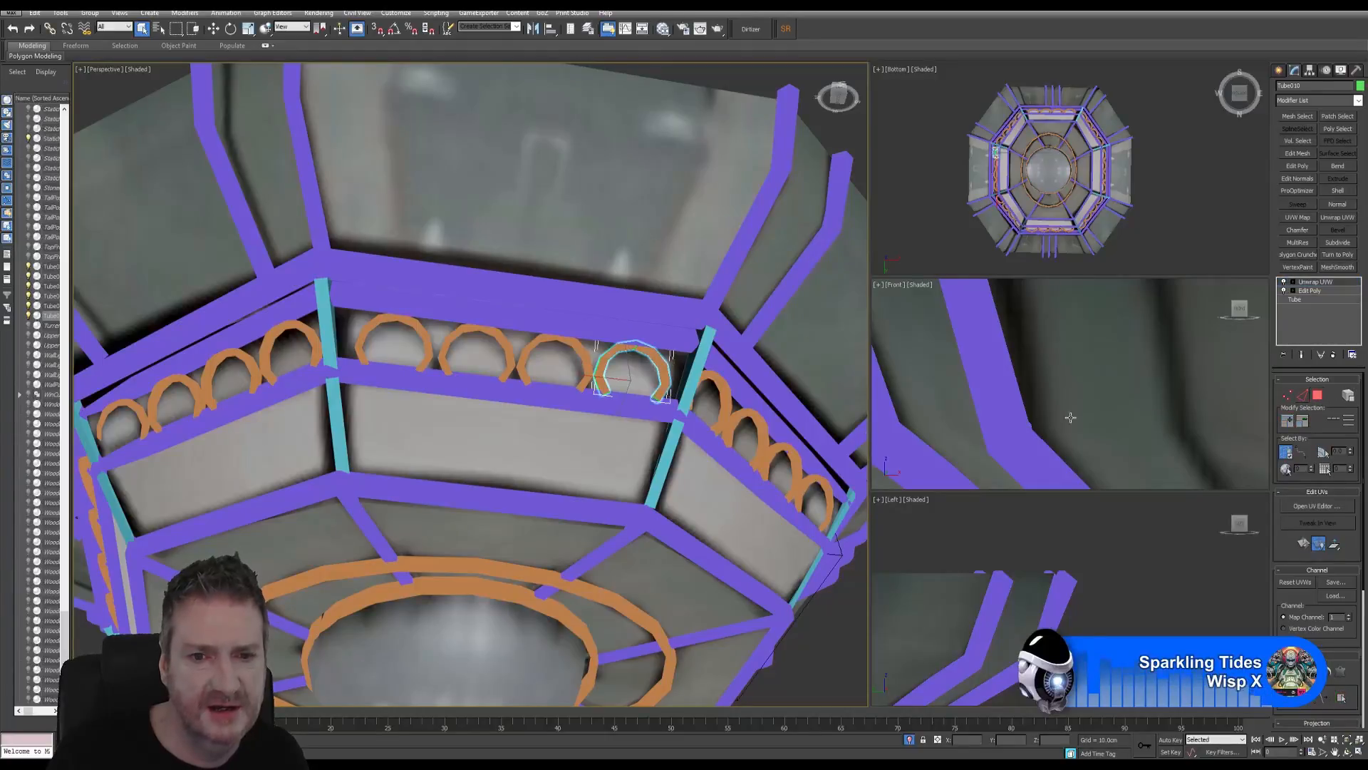
Step: Add an Edit Poly modifier to the leftmost arch of the central railing section and attach the section's other three arches to it
left_click(385, 320)
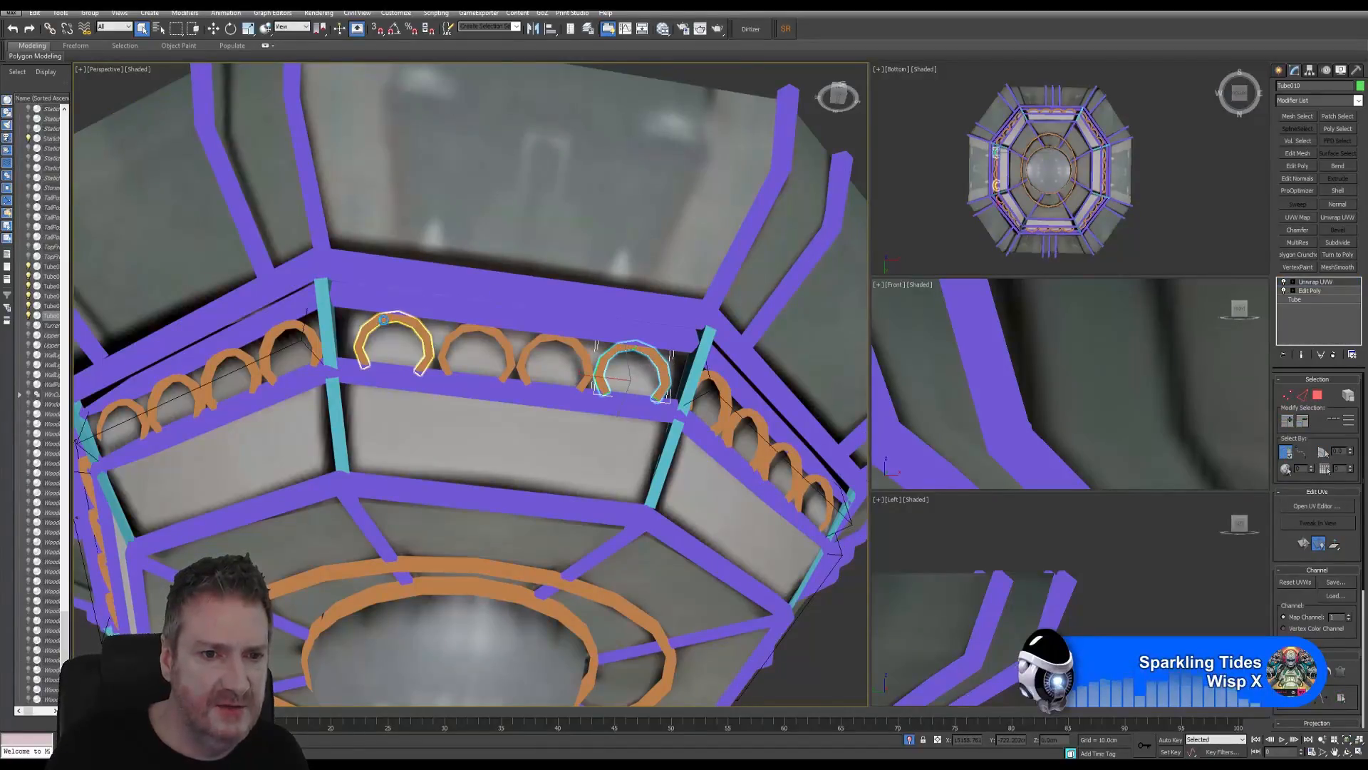
left_click(1302, 168)
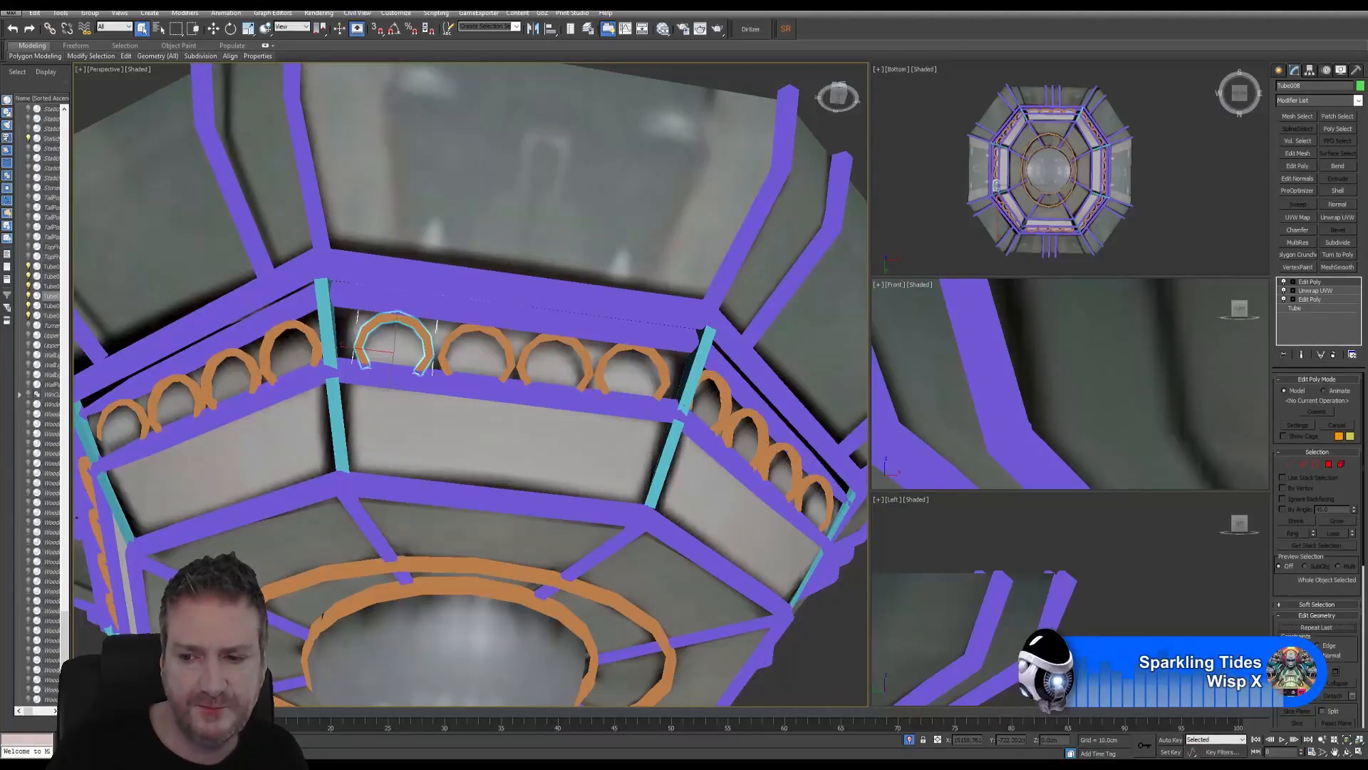
left_click(452, 334, "ctrl")
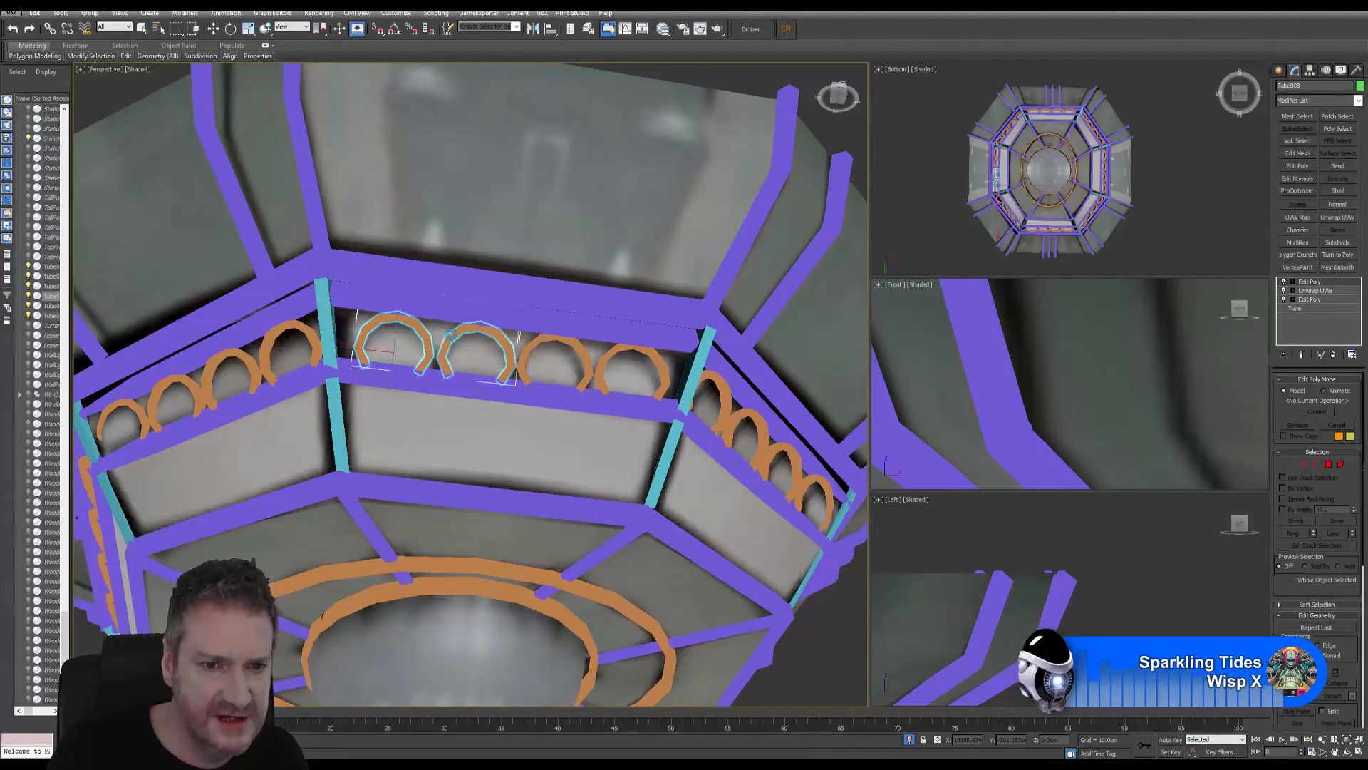
left_click(548, 342, "ctrl")
left_click(631, 350, "ctrl")
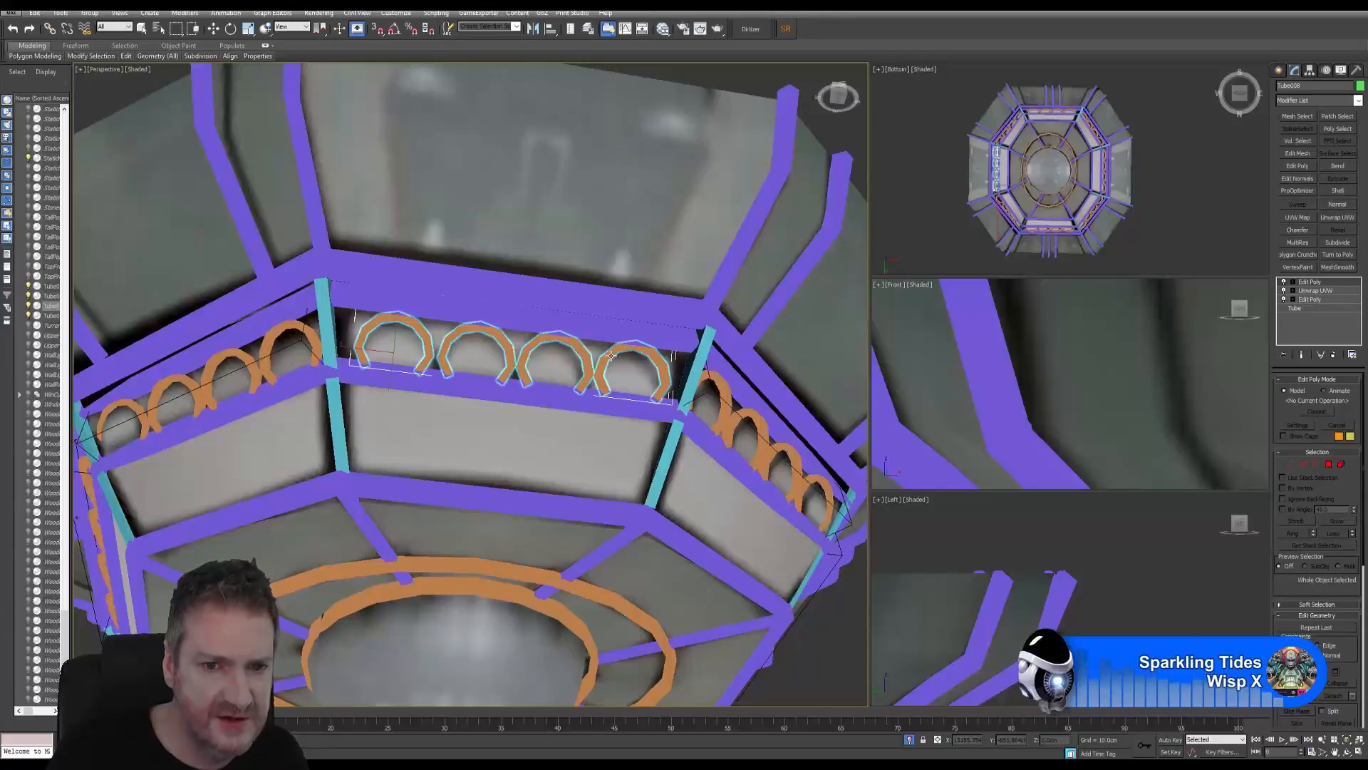
key("w")
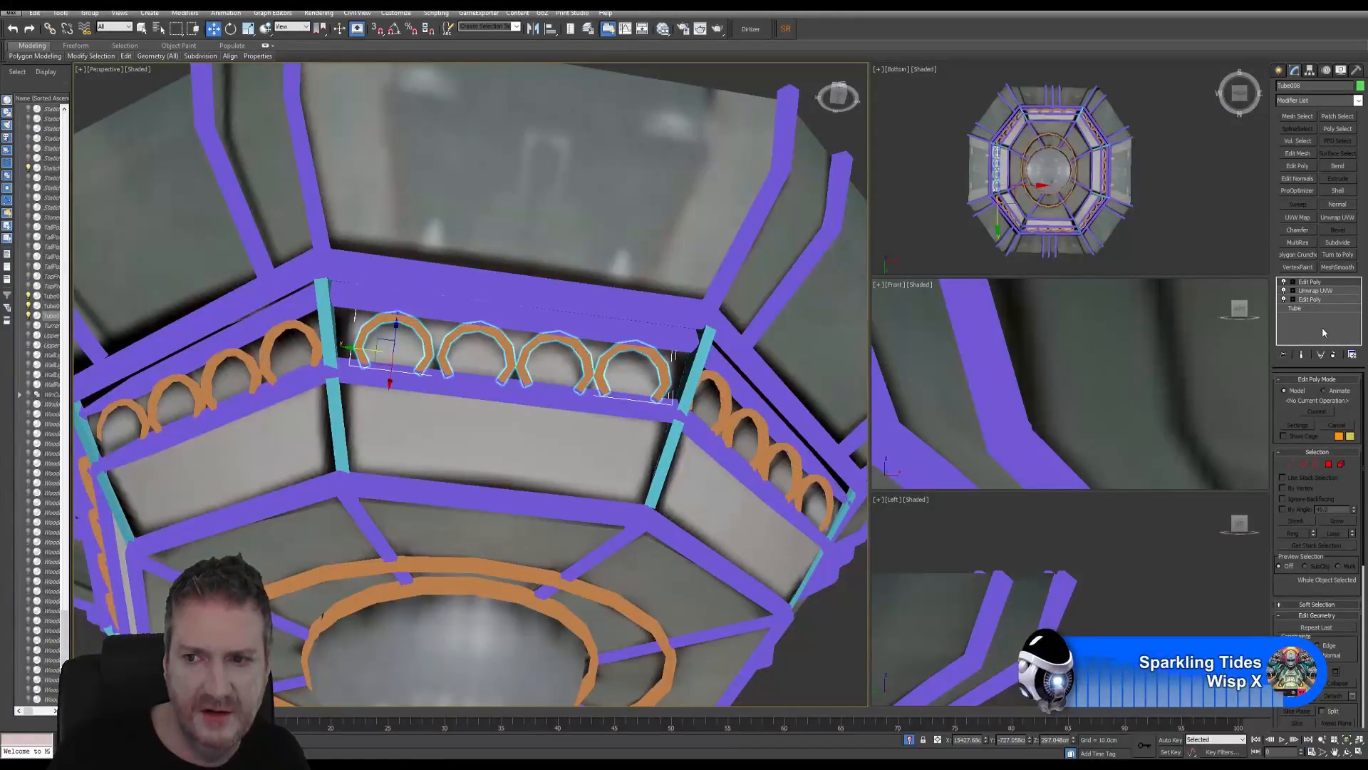
Step: Apply Unwrap UVW to the combined arches and open their layout in the UV editor
left_click(1338, 217)
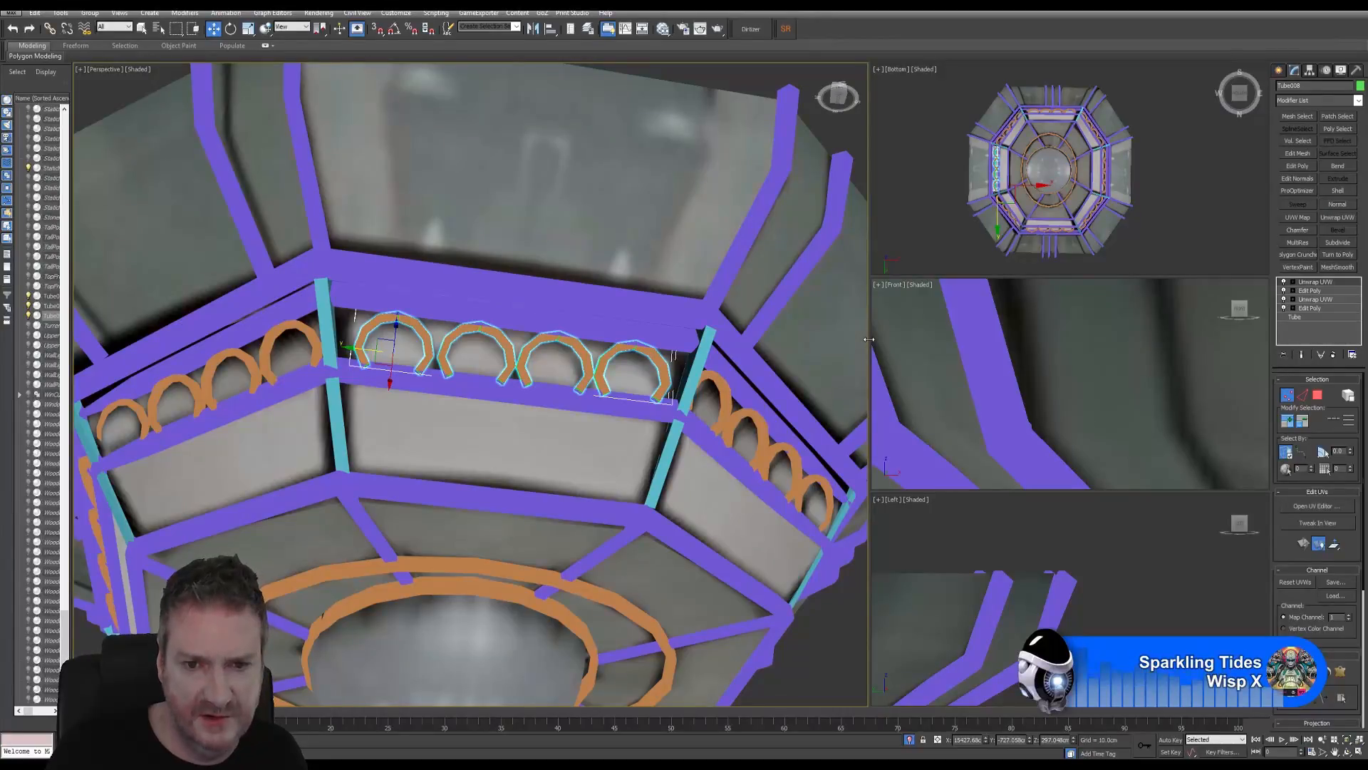
left_click(1315, 506)
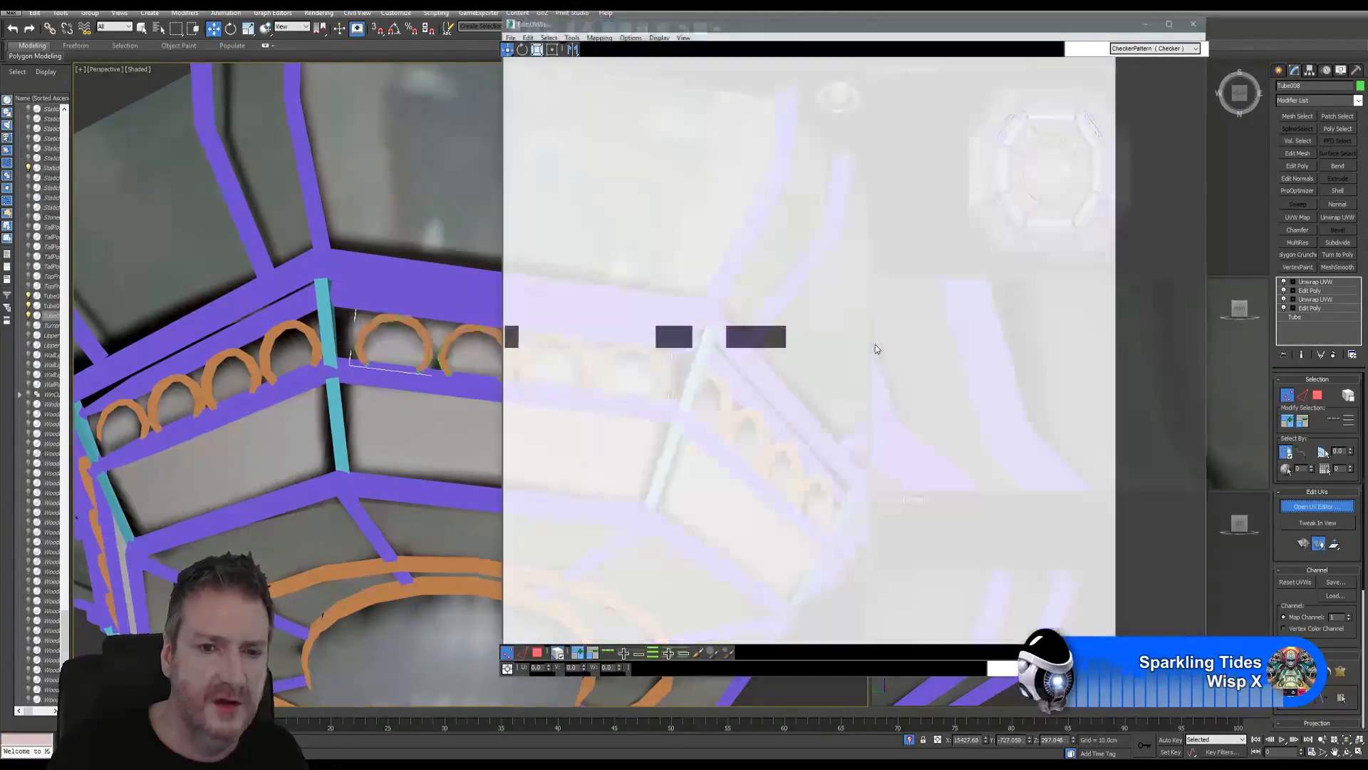
scroll(840, 399, "down", 6)
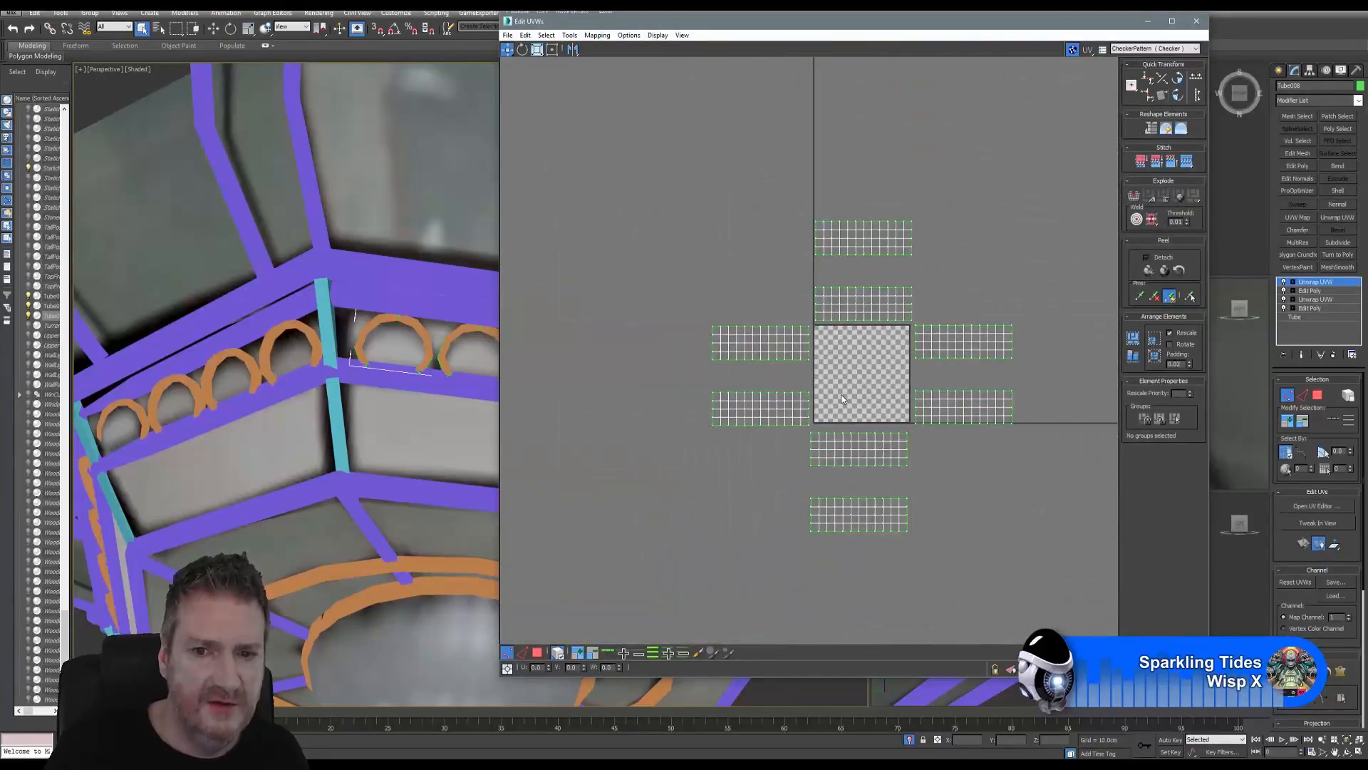
middle_click_drag(842, 399, 806, 376)
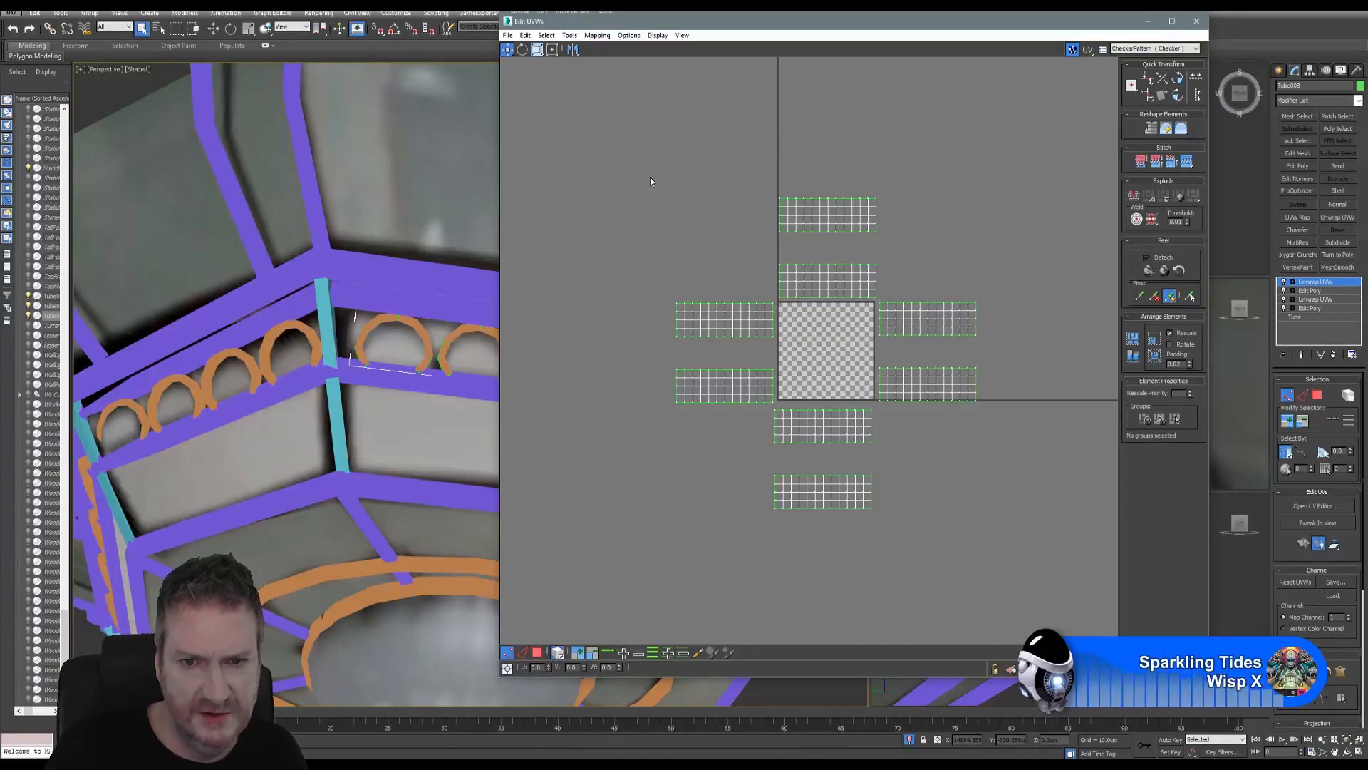
Step: Select all UV polygons of the combined arches and scale them down uniformly around the texture tile's centre
left_click(537, 652)
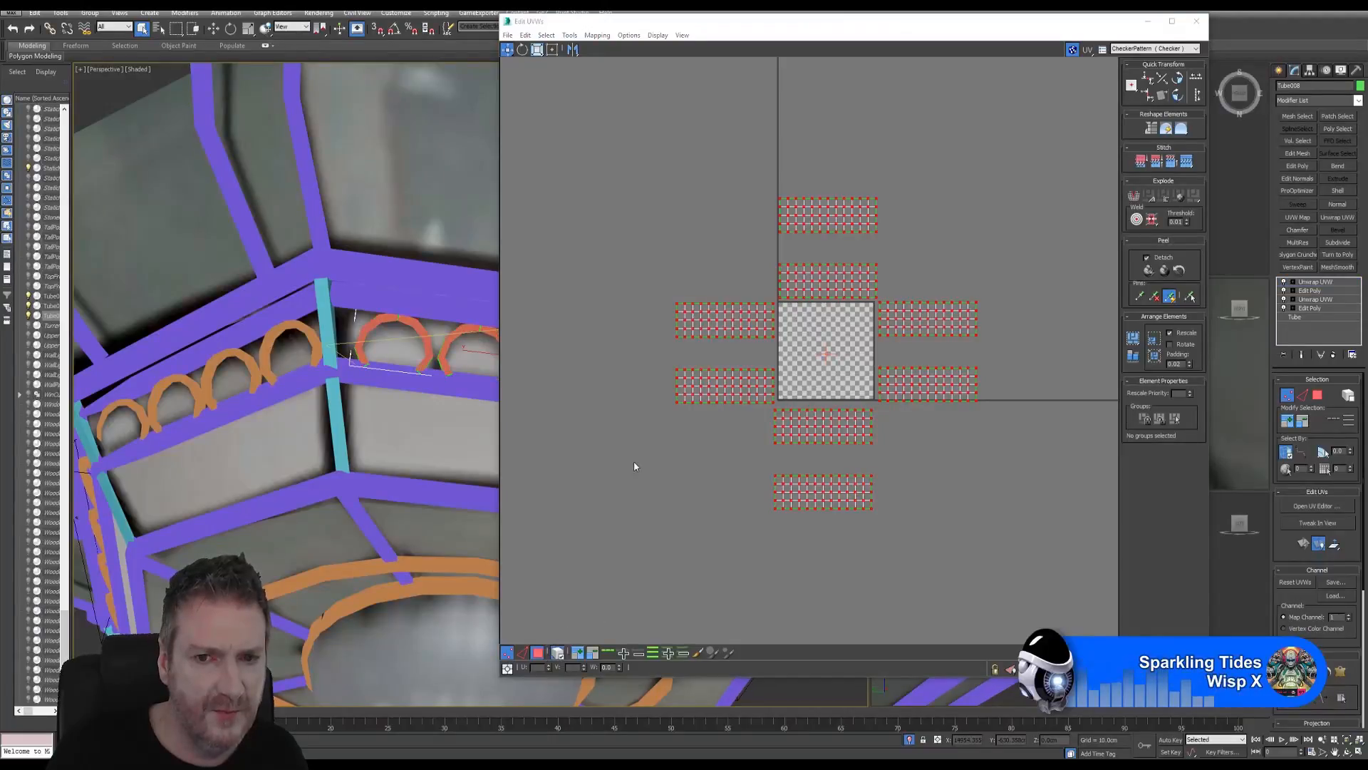
left_click_drag(629, 143, 1019, 556)
left_click(538, 49)
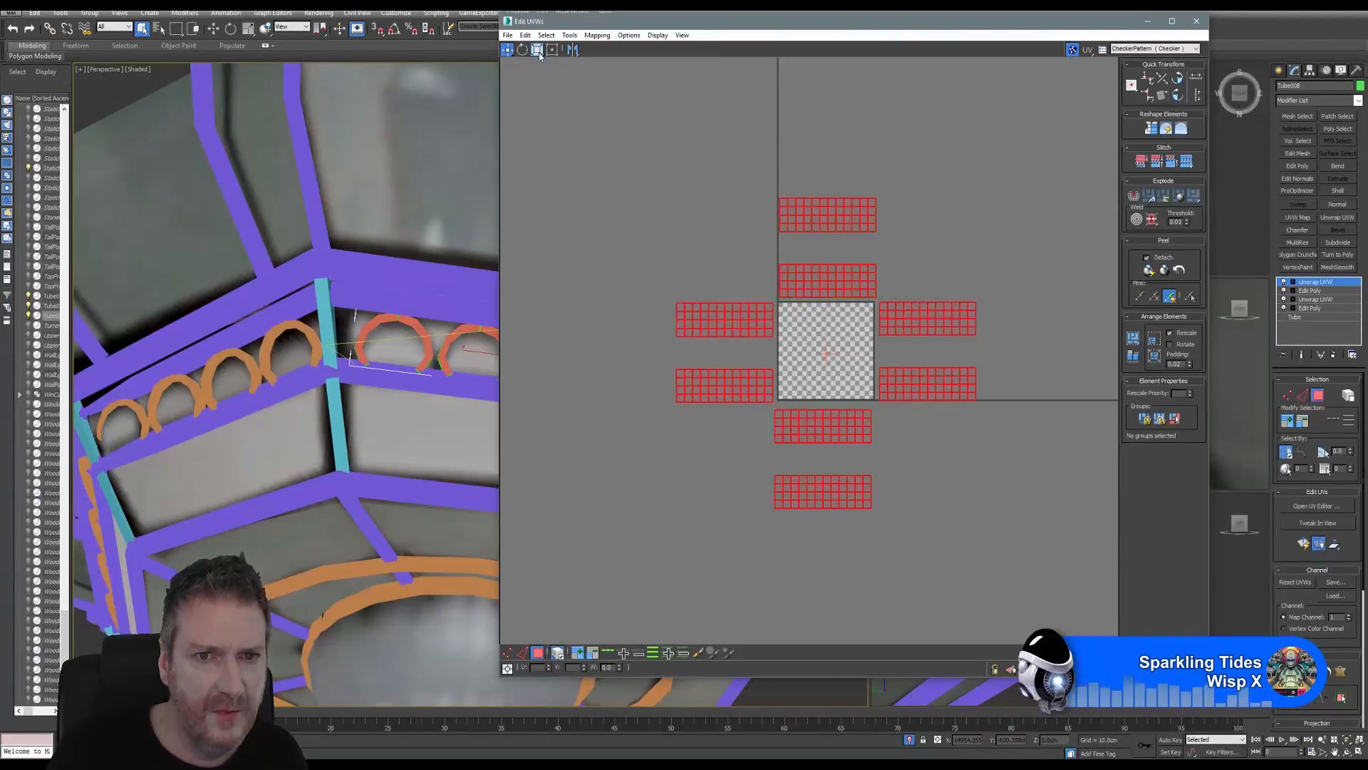
left_click_drag(817, 215, 840, 545)
scroll(828, 384, "up", 4)
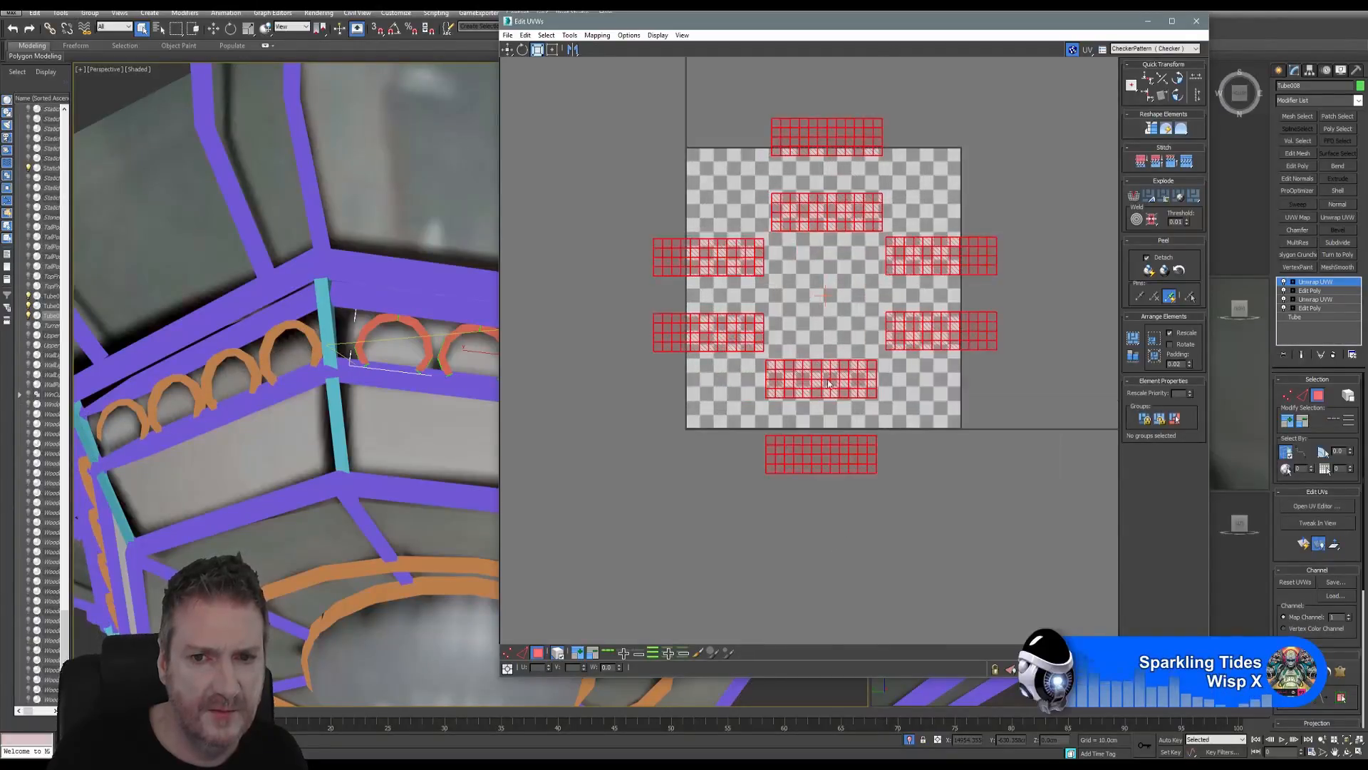
middle_click_drag(804, 277, 814, 334)
Step: Move the two upper UV strips side by side along the tile's top edge and stack the two left strips beneath them
left_click(507, 49)
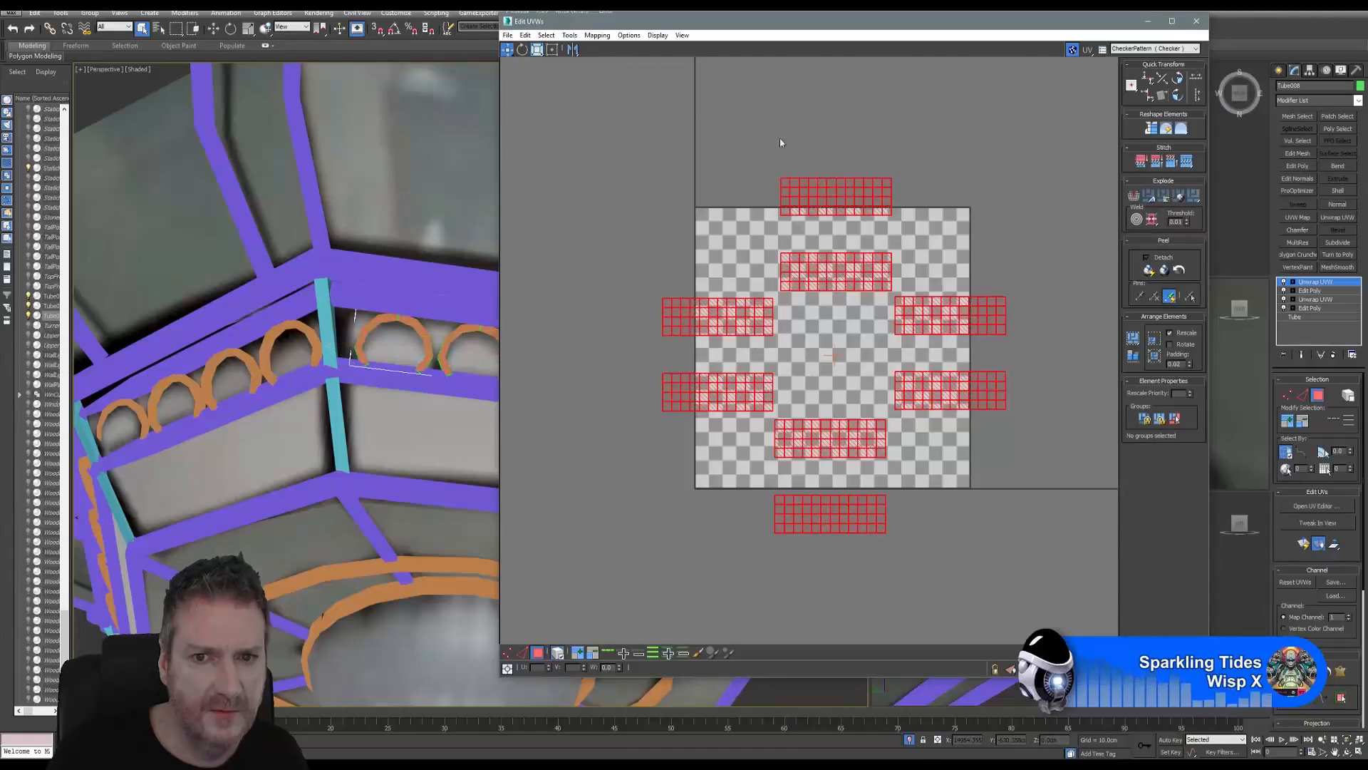
left_click(738, 144)
left_click_drag(912, 221, 766, 226)
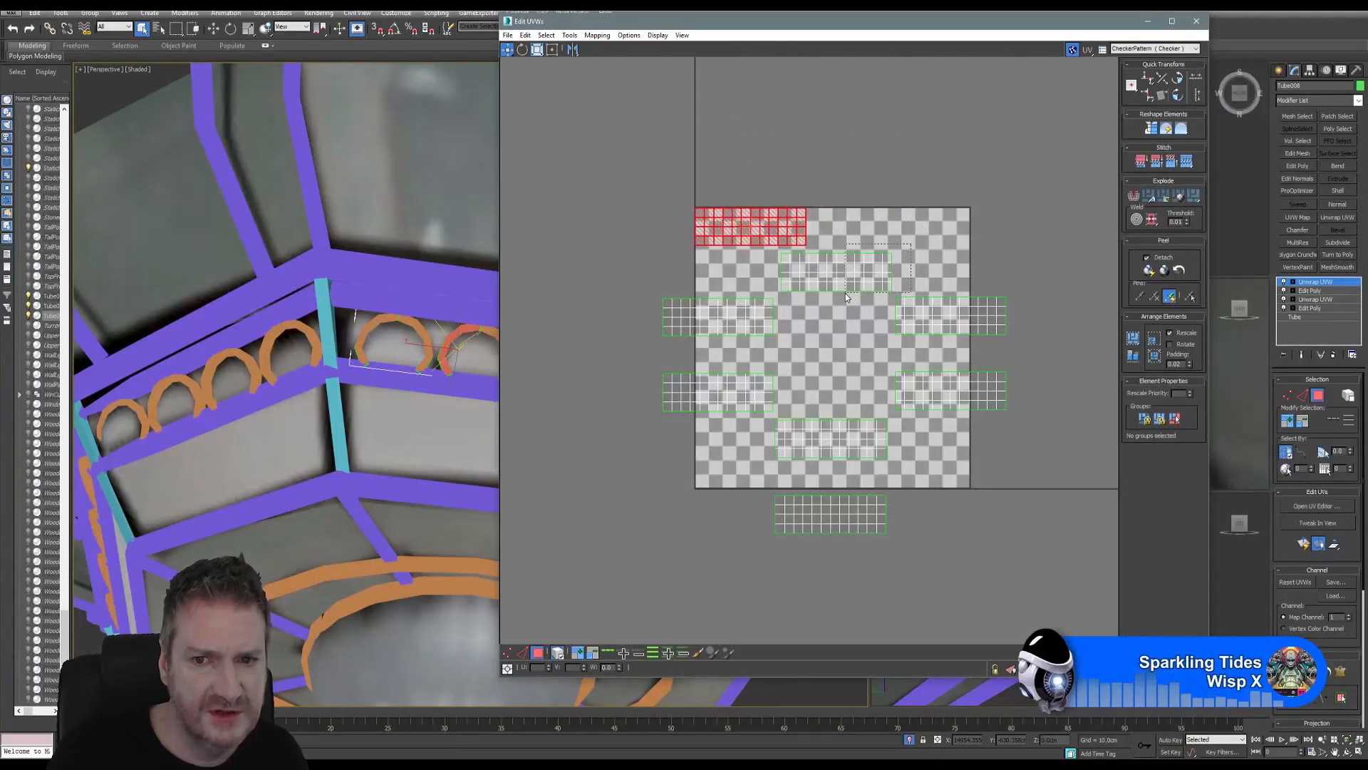
left_click_drag(846, 297, 889, 239)
left_click_drag(758, 318, 784, 279)
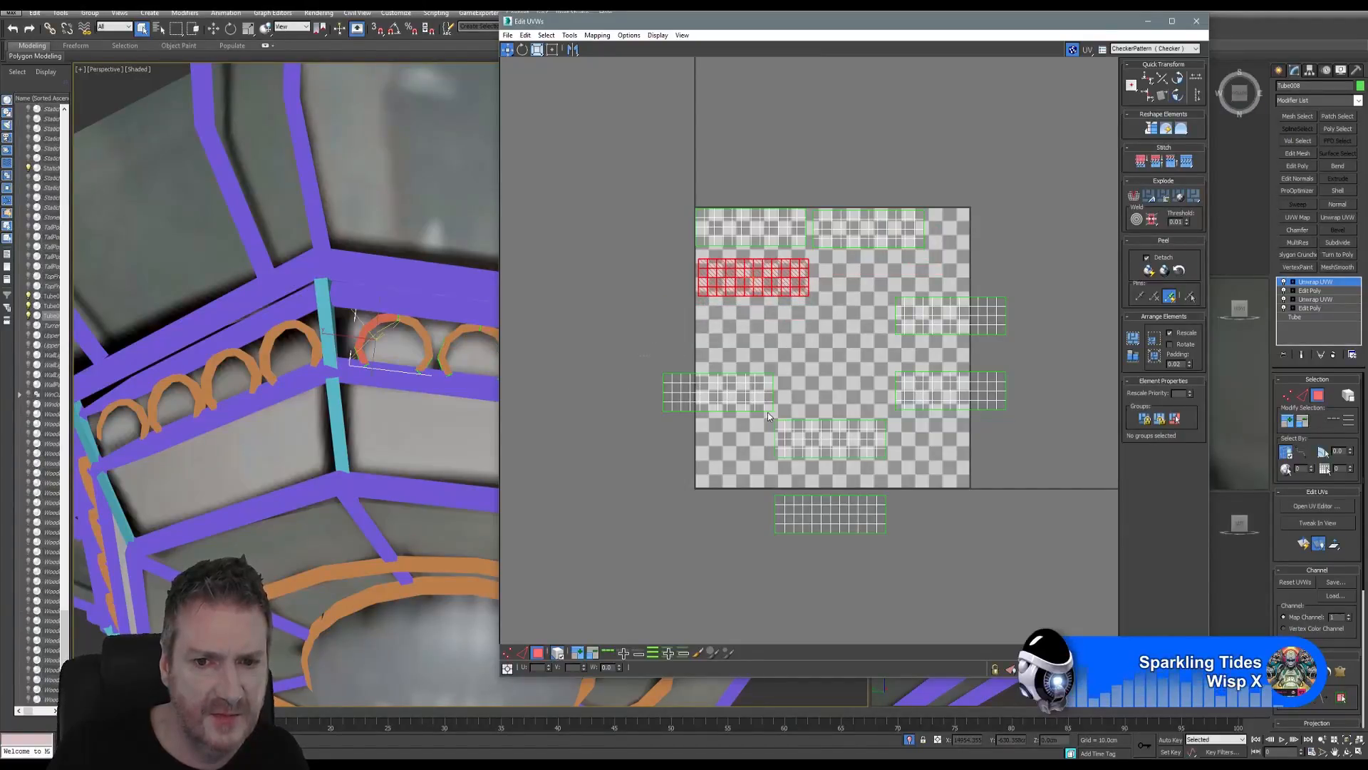
left_click_drag(778, 419, 775, 333)
Step: Move the two right UV strips and the two bottom strips into free space inside the texture tile
left_click_drag(1015, 348, 927, 289)
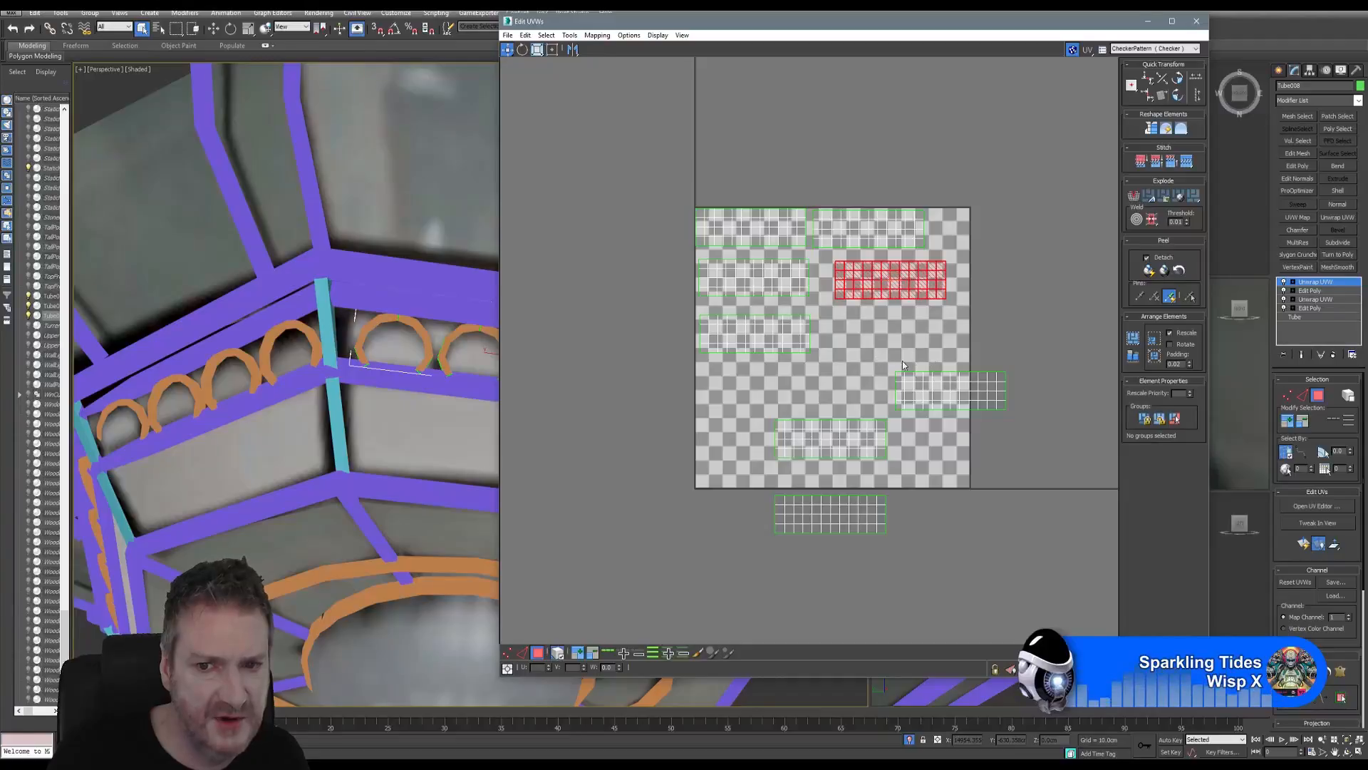
left_click_drag(1020, 419, 927, 345)
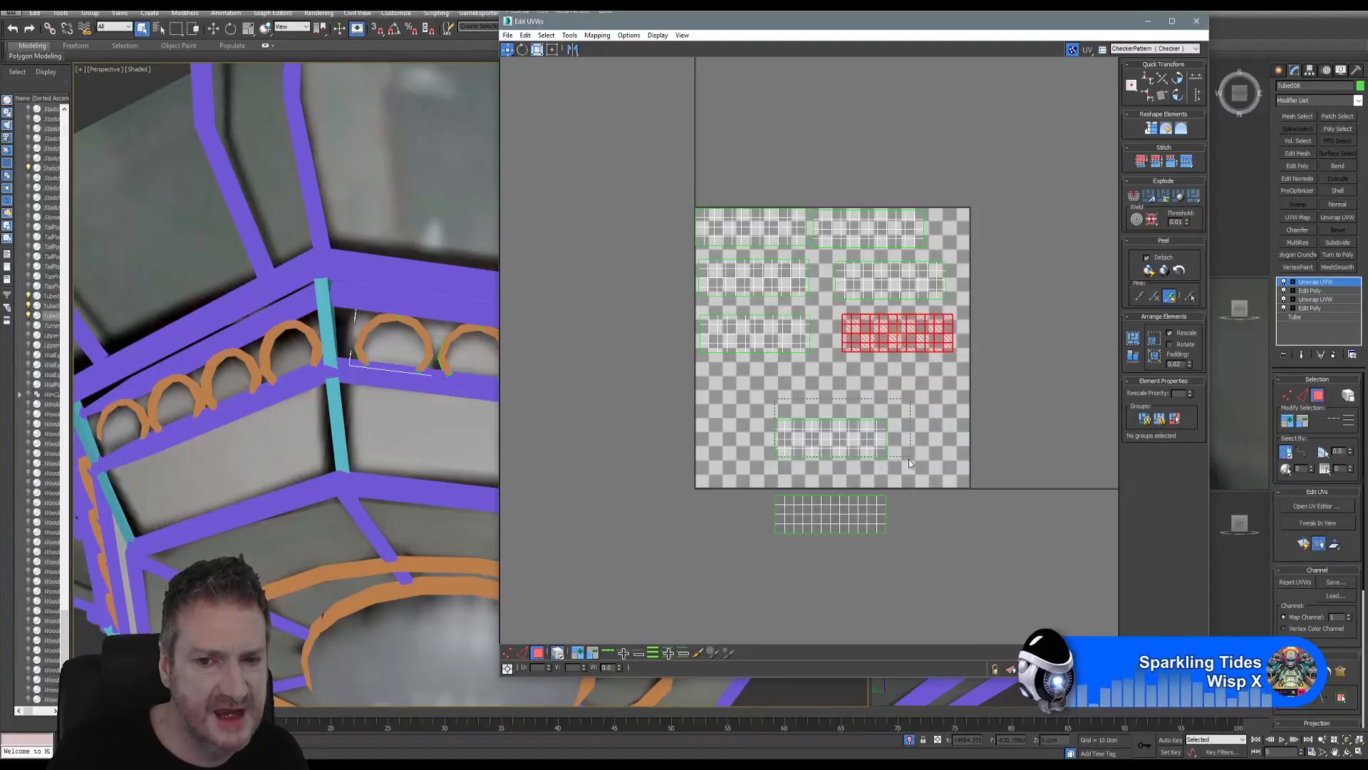
left_click_drag(909, 463, 782, 396)
left_click_drag(764, 490, 909, 567)
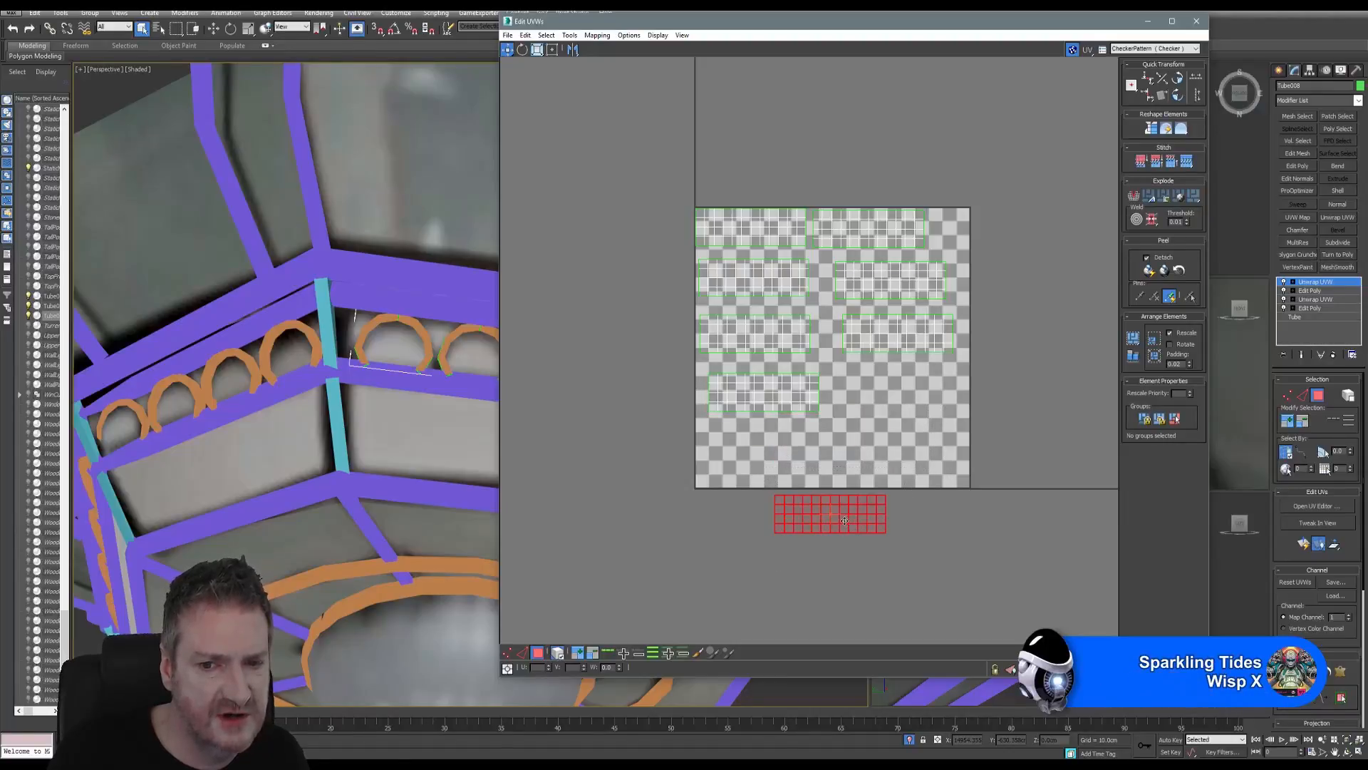
left_click_drag(845, 516, 915, 467)
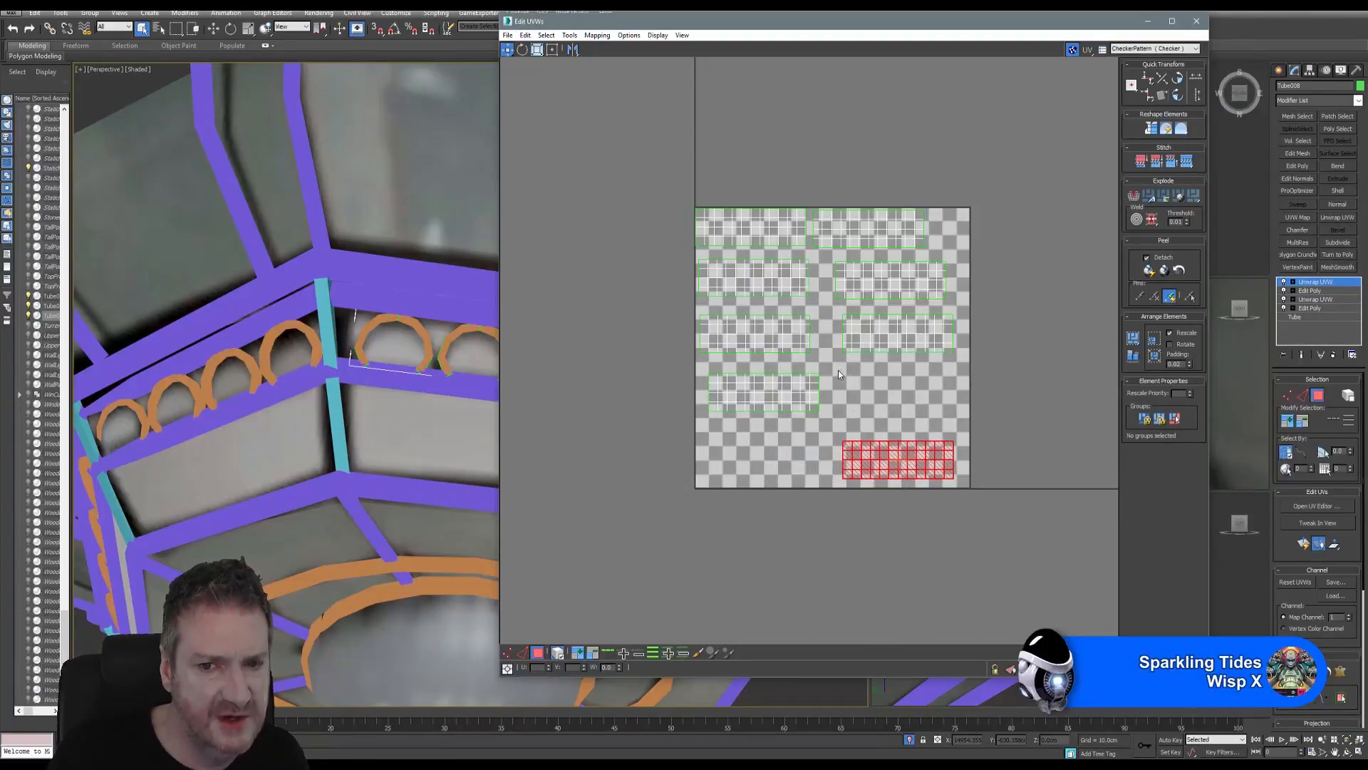
Step: Shift the UV strips downward row by row to form four rows of two in the tile's lower part
left_click_drag(694, 422, 695, 422)
left_click_drag(796, 395, 803, 464)
left_click_drag(993, 334, 702, 343)
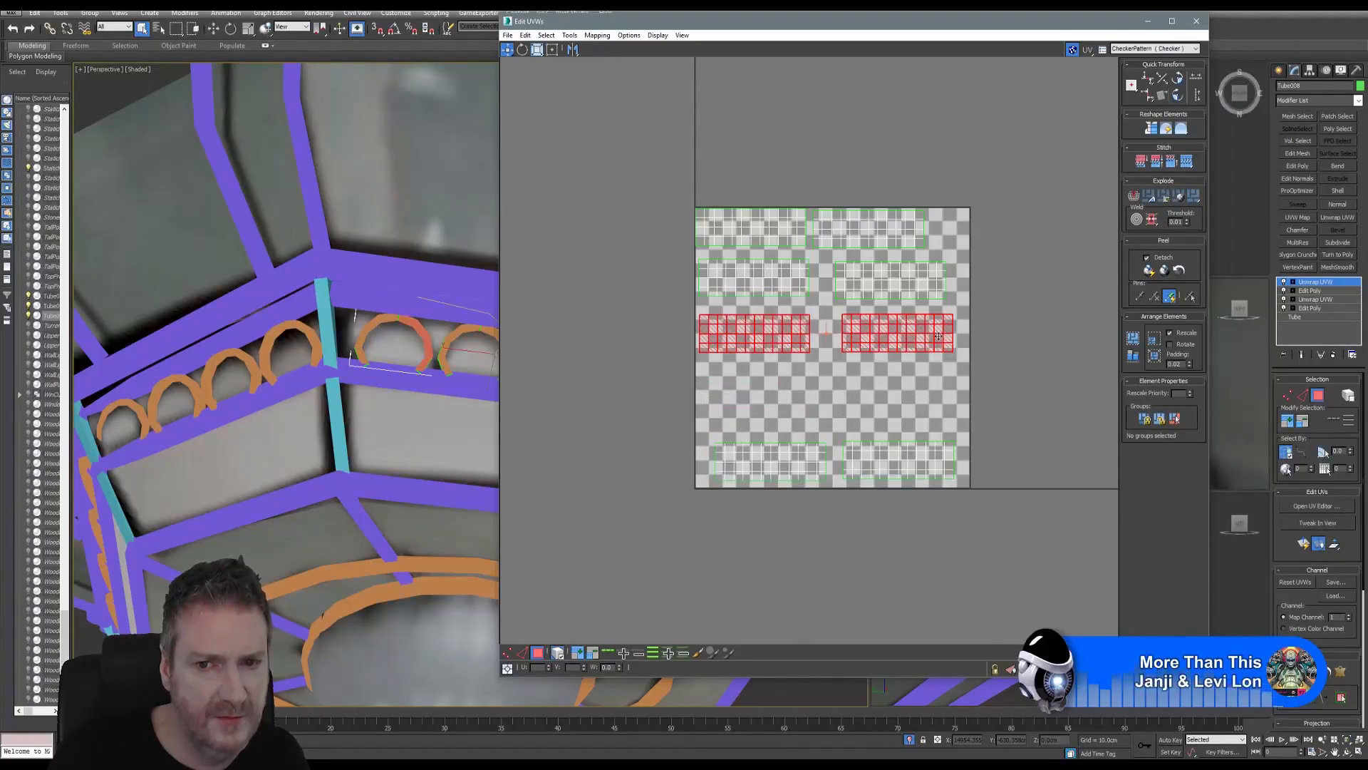
left_click_drag(948, 336, 949, 396)
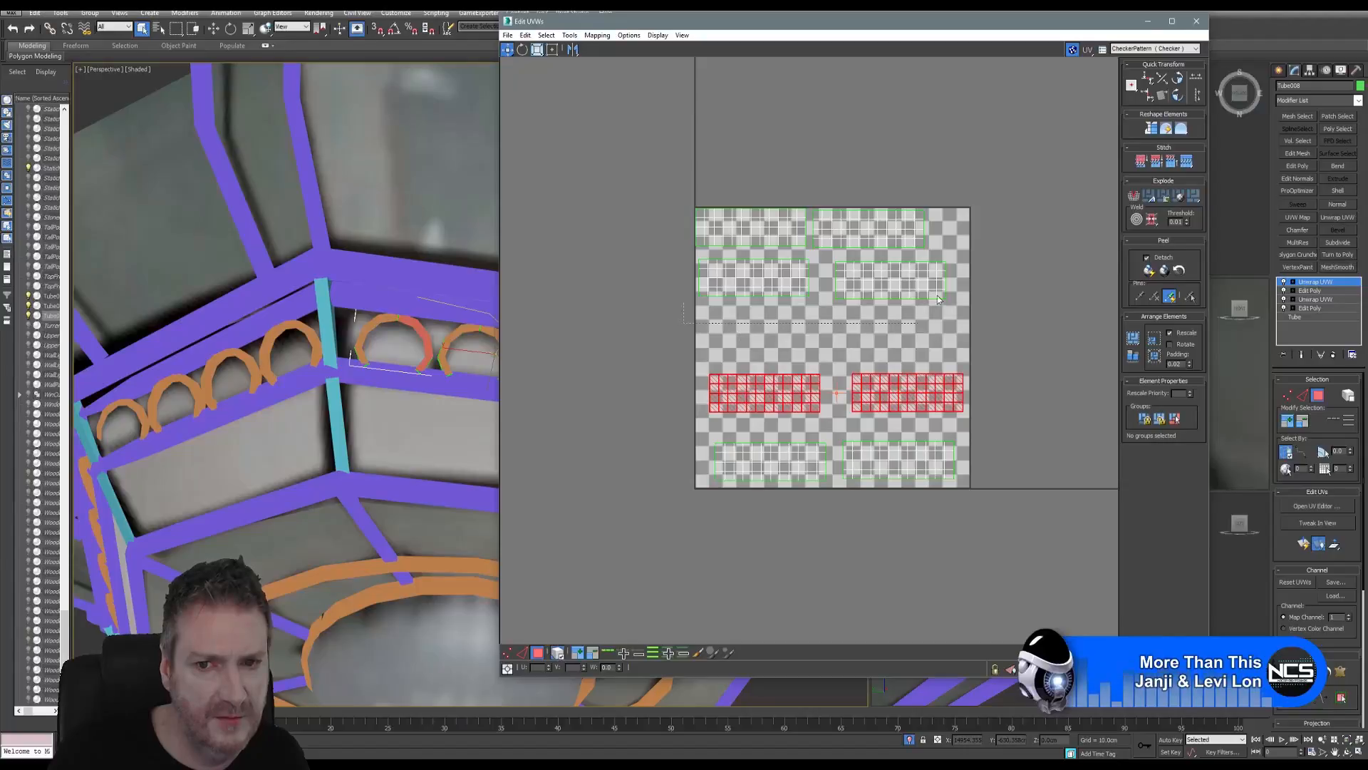
left_click_drag(934, 285, 929, 342)
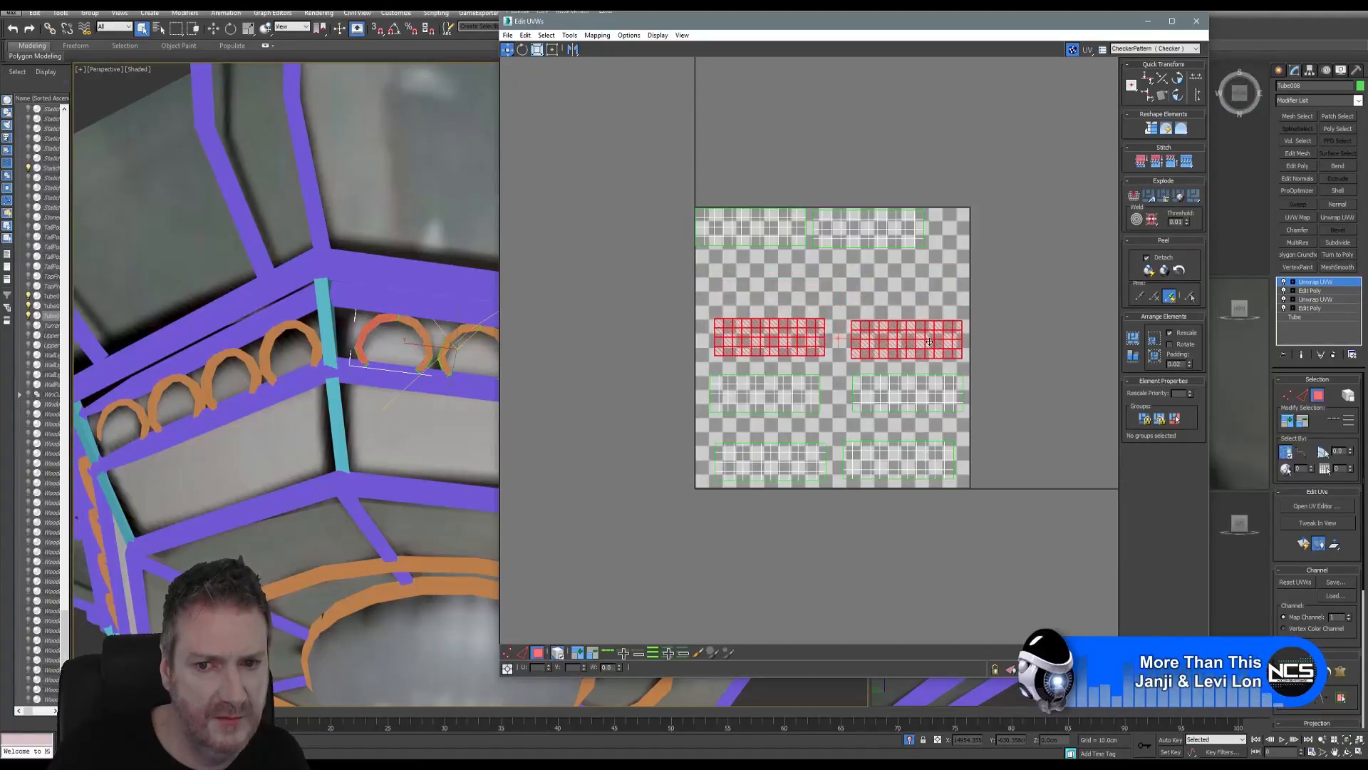
left_click_drag(920, 214, 896, 297)
Step: Shift the top-right UV strip right into its column and raise both bottom-row strips to even out the row spacing
scroll(909, 329, "up", 5)
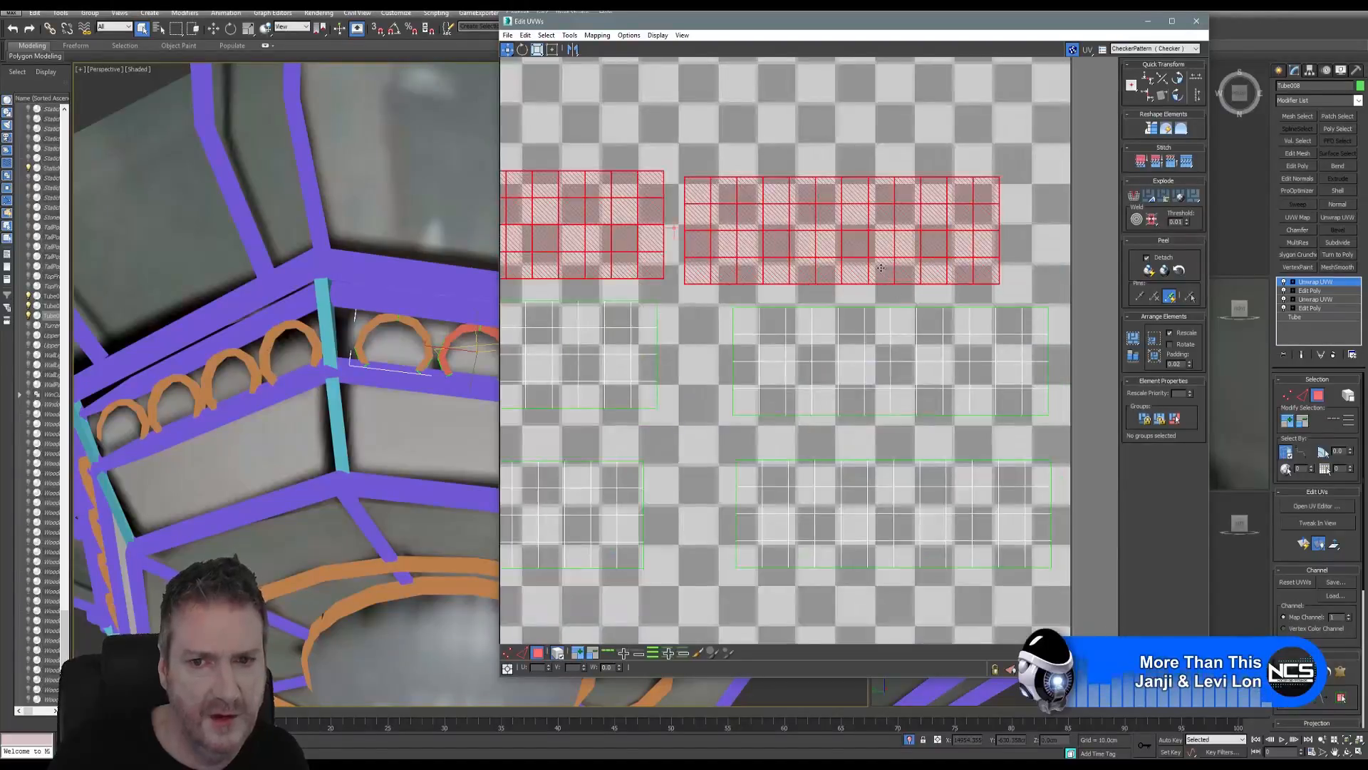
scroll(821, 221, "down", 1)
left_click(821, 220)
left_click_drag(820, 220, 878, 235)
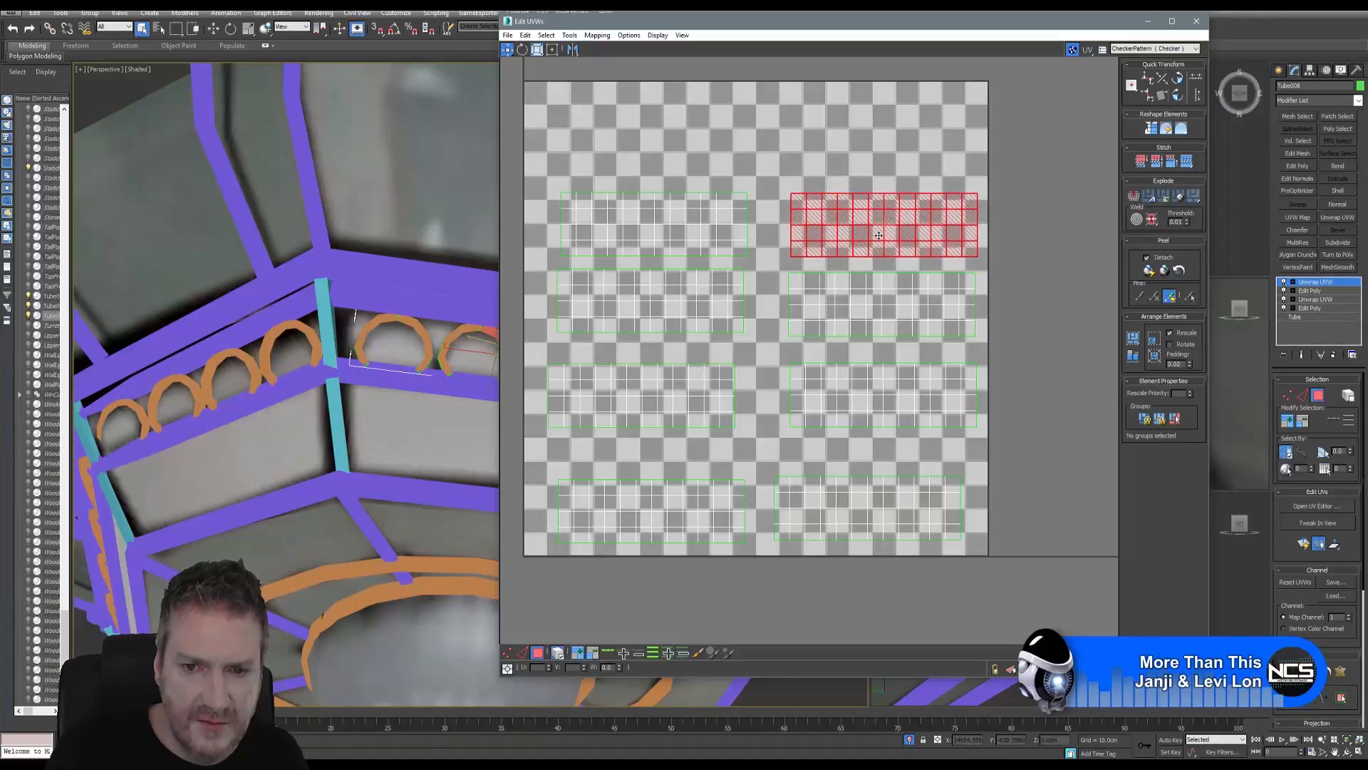
left_click(852, 505)
mouse_move(829, 501)
left_mouse_down()
mouse_move(846, 502)
mouse_move(846, 485)
left_mouse_up()
left_click(670, 523)
left_click_drag(670, 523, 663, 502)
Step: Reposition the two upper strips of the left UV column to line up with the strips below and space them evenly
left_click(691, 253)
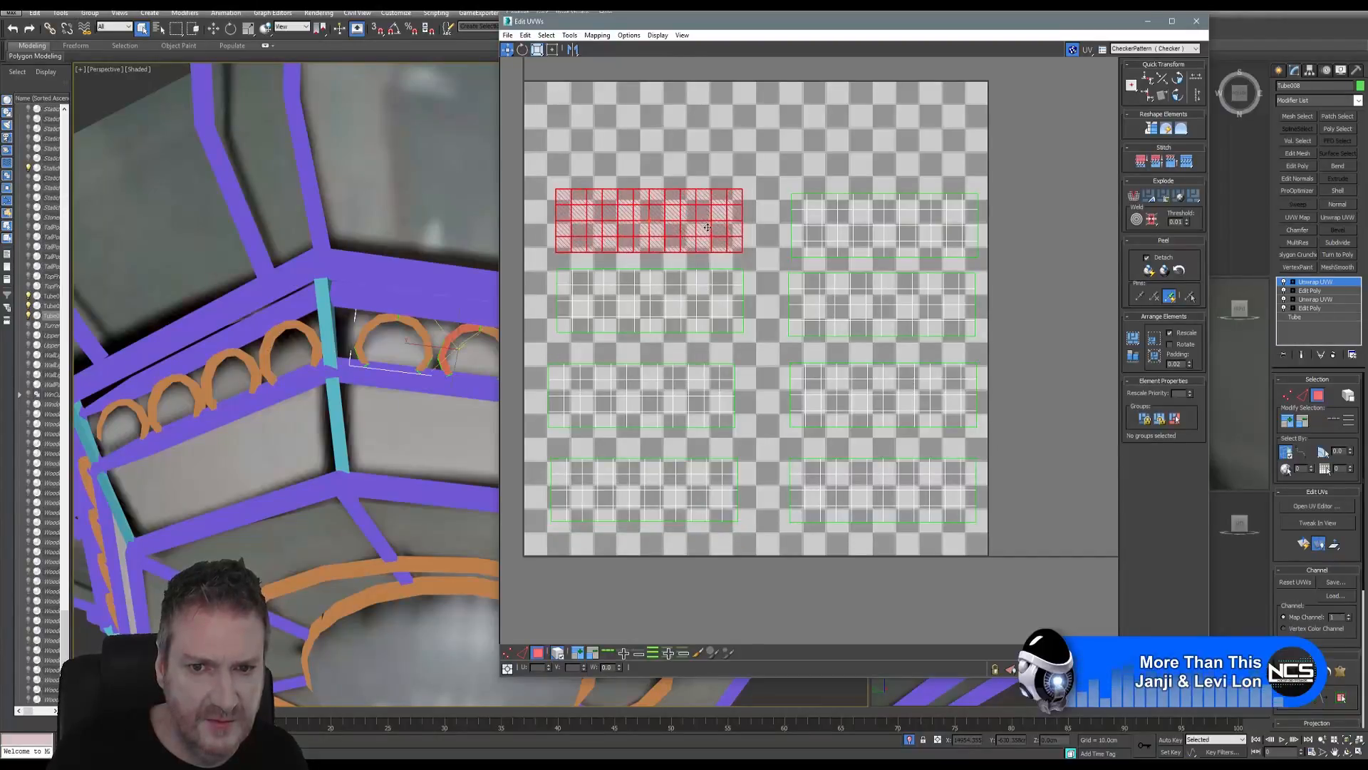
left_click_drag(691, 253, 704, 217)
left_click(719, 305)
left_click_drag(719, 305, 709, 303)
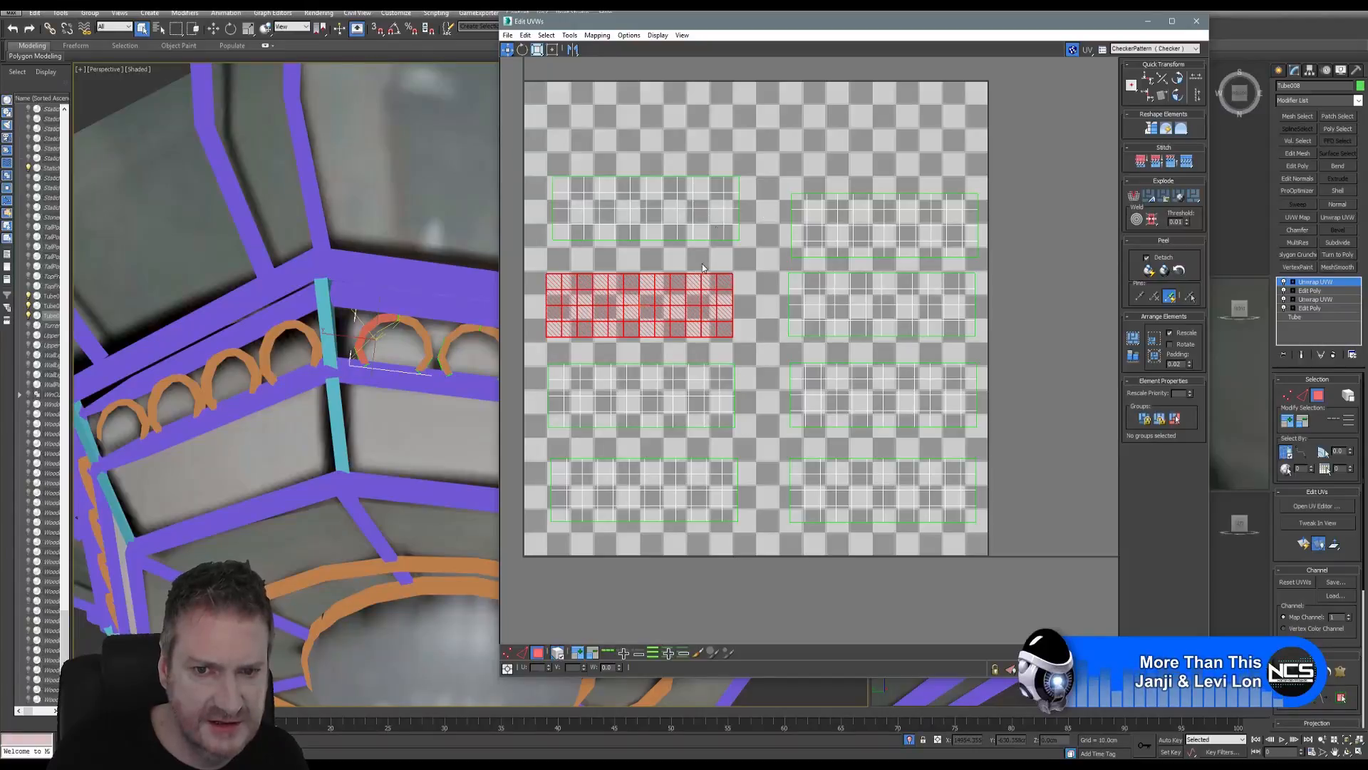
left_click(718, 217)
left_click_drag(718, 217, 712, 225)
Step: Select all UV strips, scale them up to span the texture tile's width, and centre them within the tile
scroll(756, 356, "down", 4)
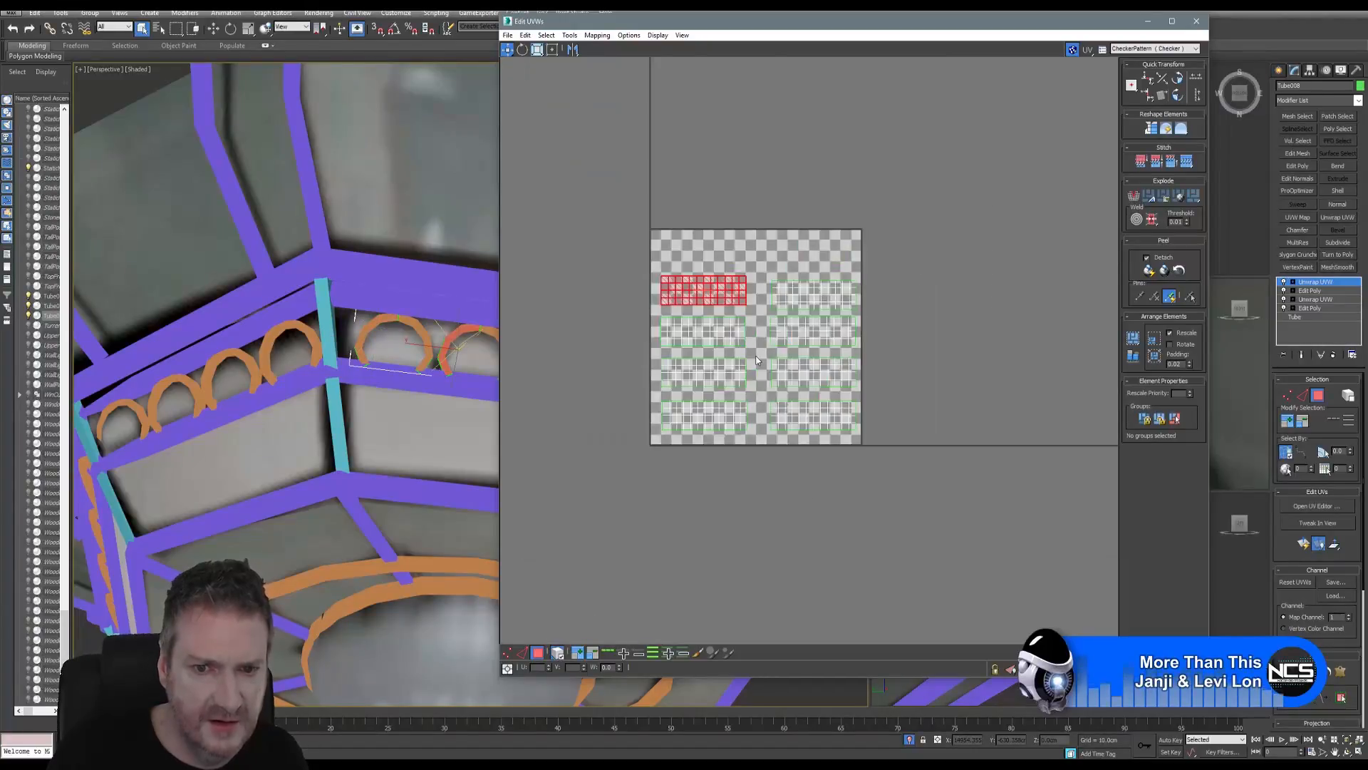
left_click_drag(608, 211, 973, 478)
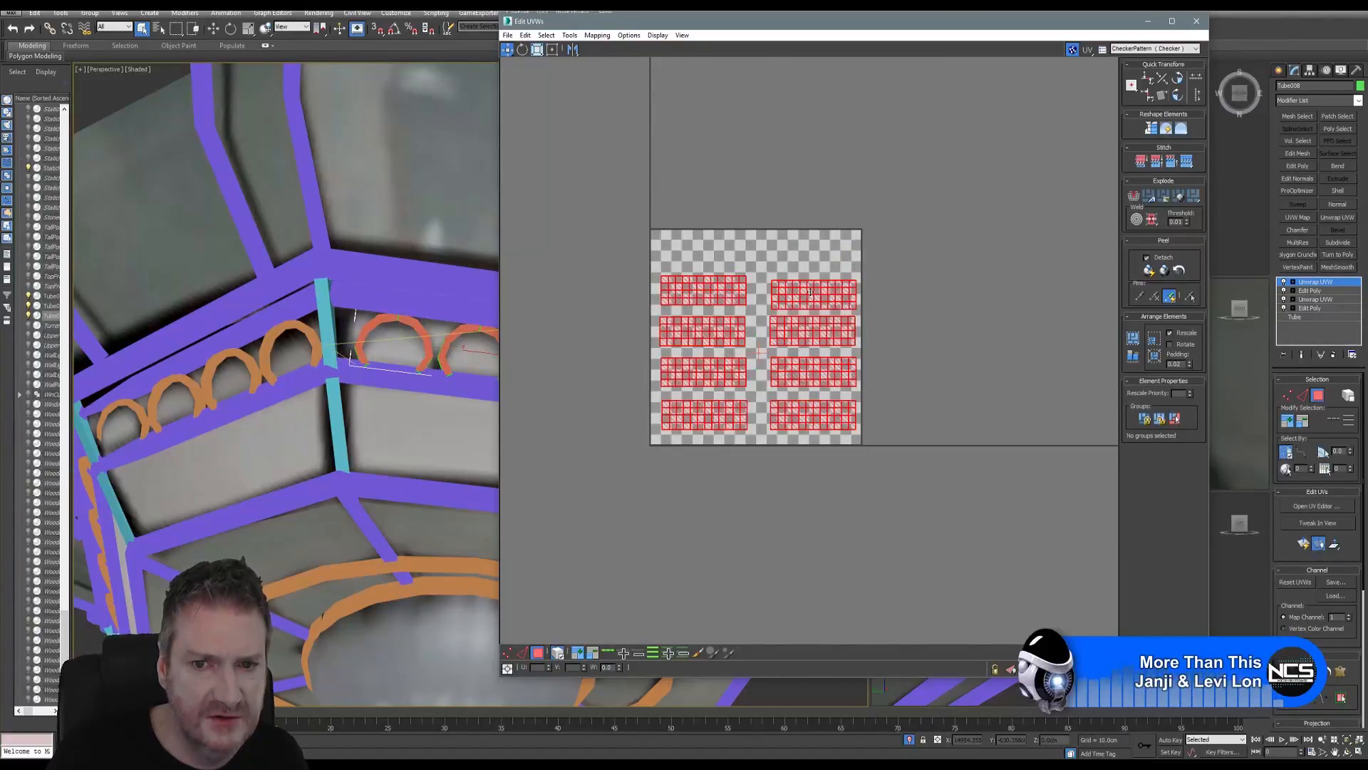
left_click_drag(810, 291, 806, 281)
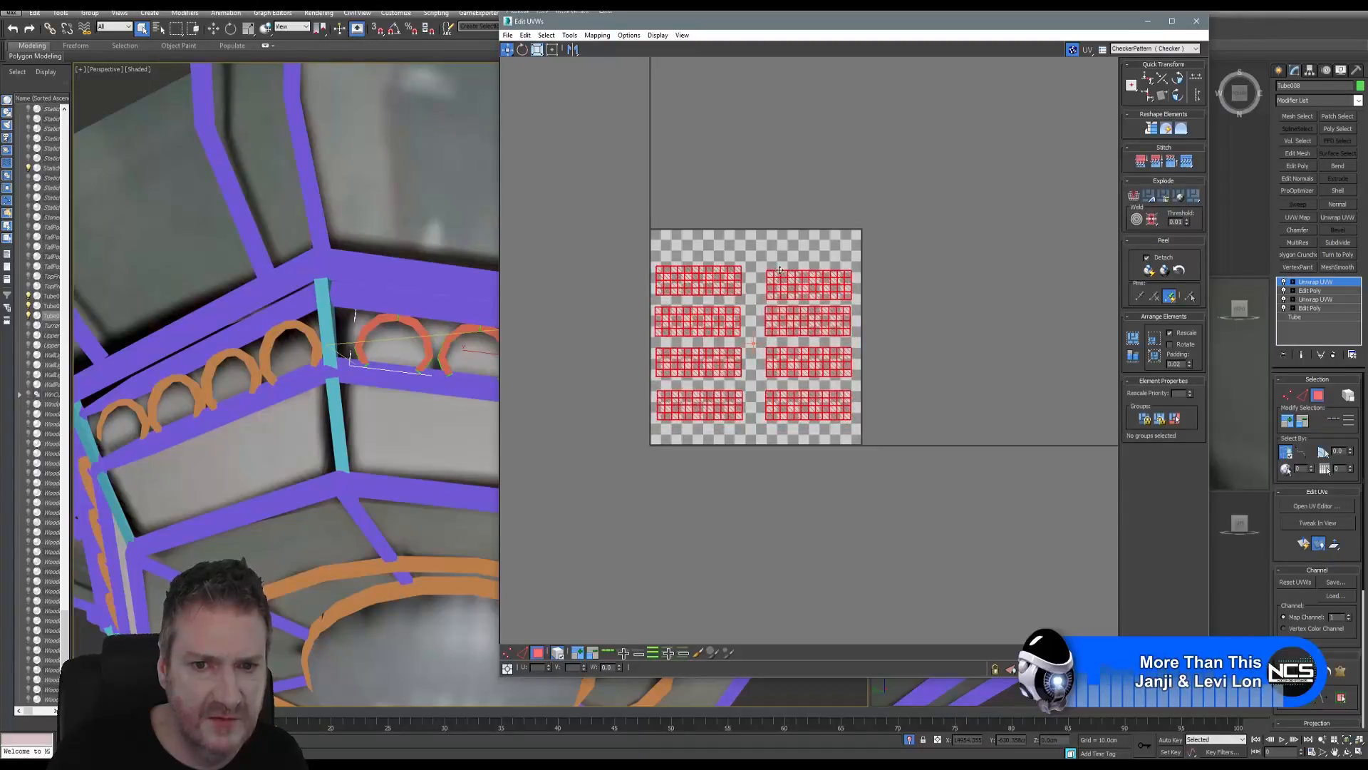
scroll(739, 295, "up", 3)
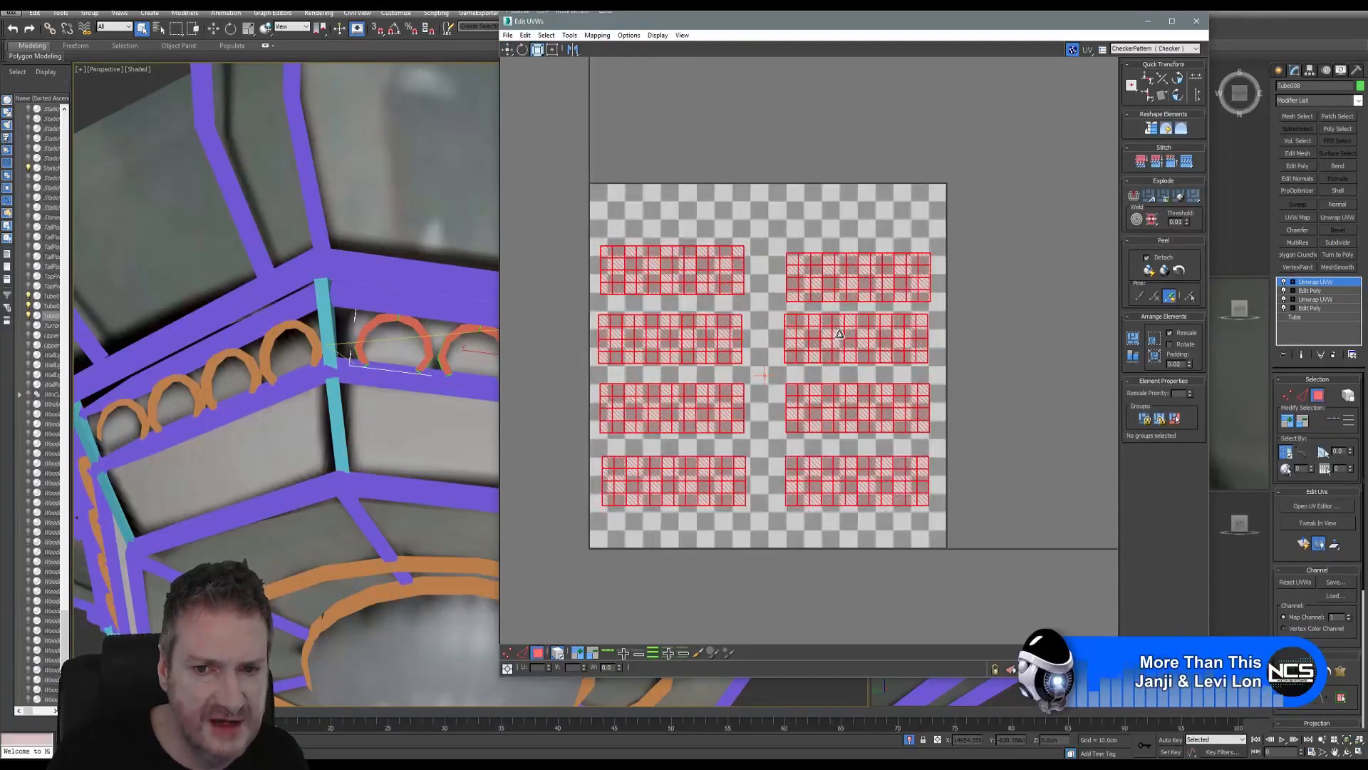
left_click_drag(840, 334, 843, 330)
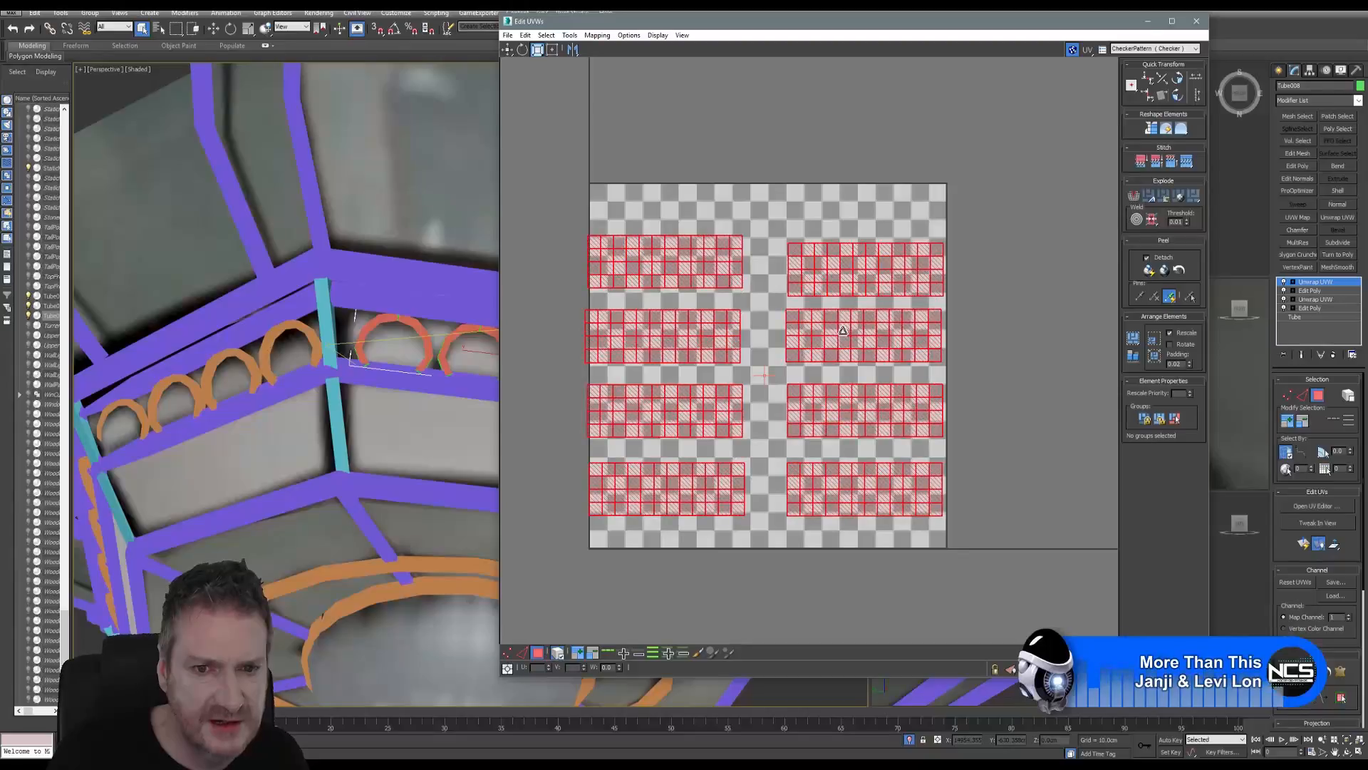
left_click(508, 50)
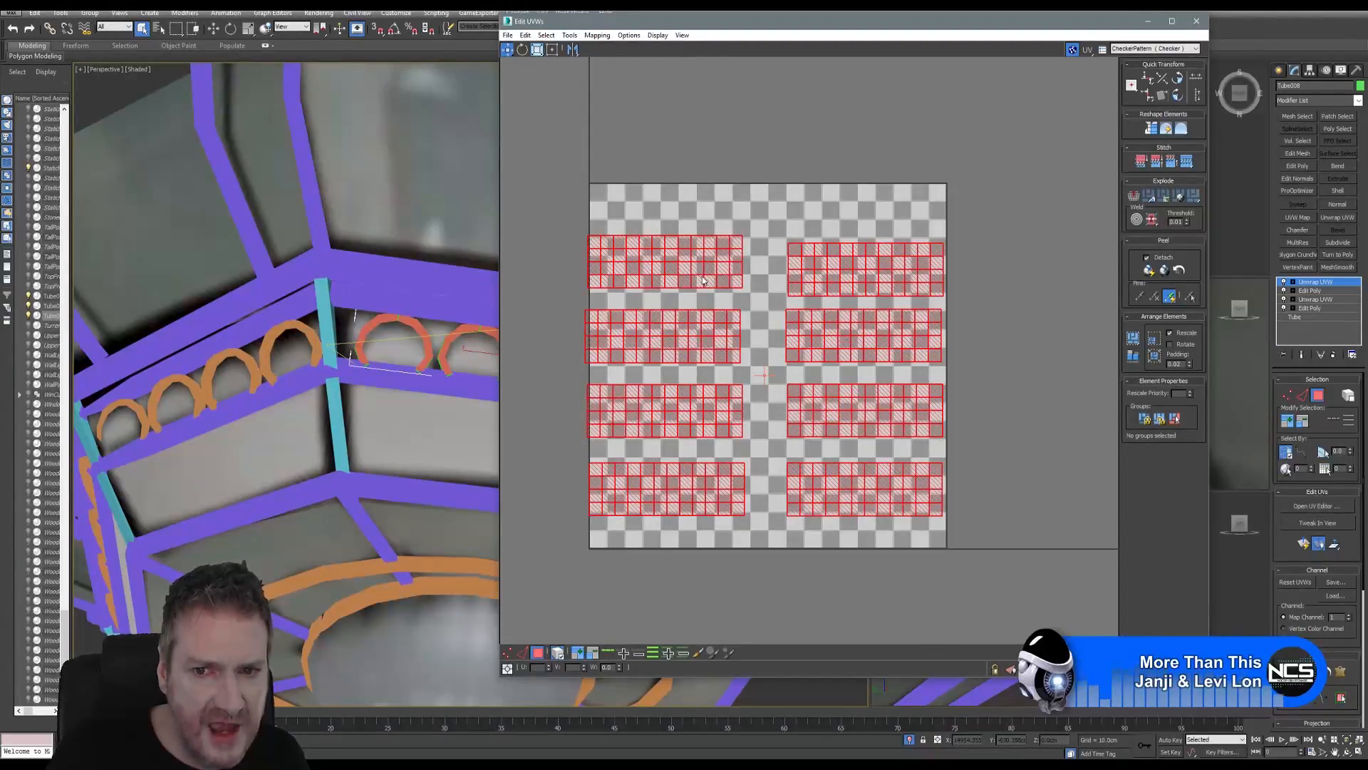
left_click_drag(702, 281, 705, 278)
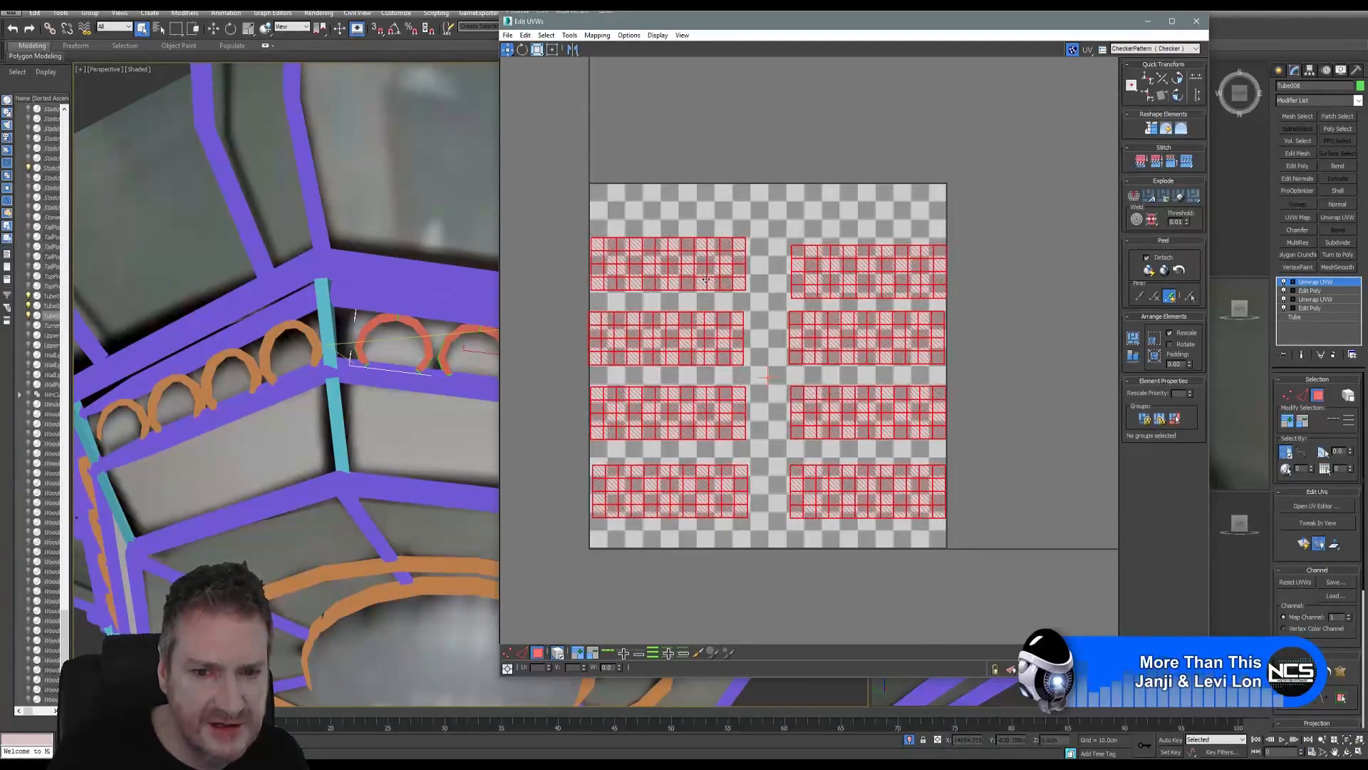
Step: Move the bottom-left UV strip slightly down and left to align with the texture tile's left edge
scroll(672, 510, "up", 3)
scroll(713, 427, "down", 1)
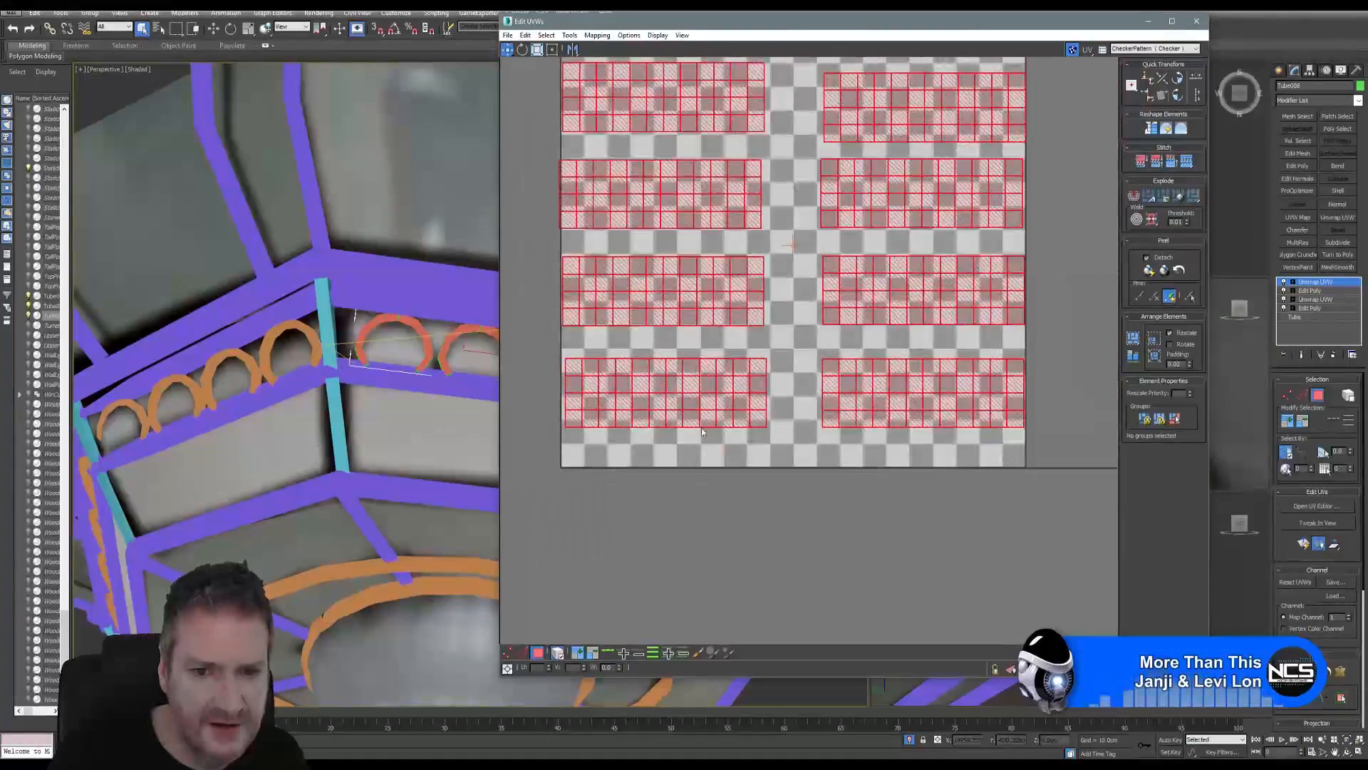
left_click(741, 386)
left_click_drag(741, 387, 735, 395)
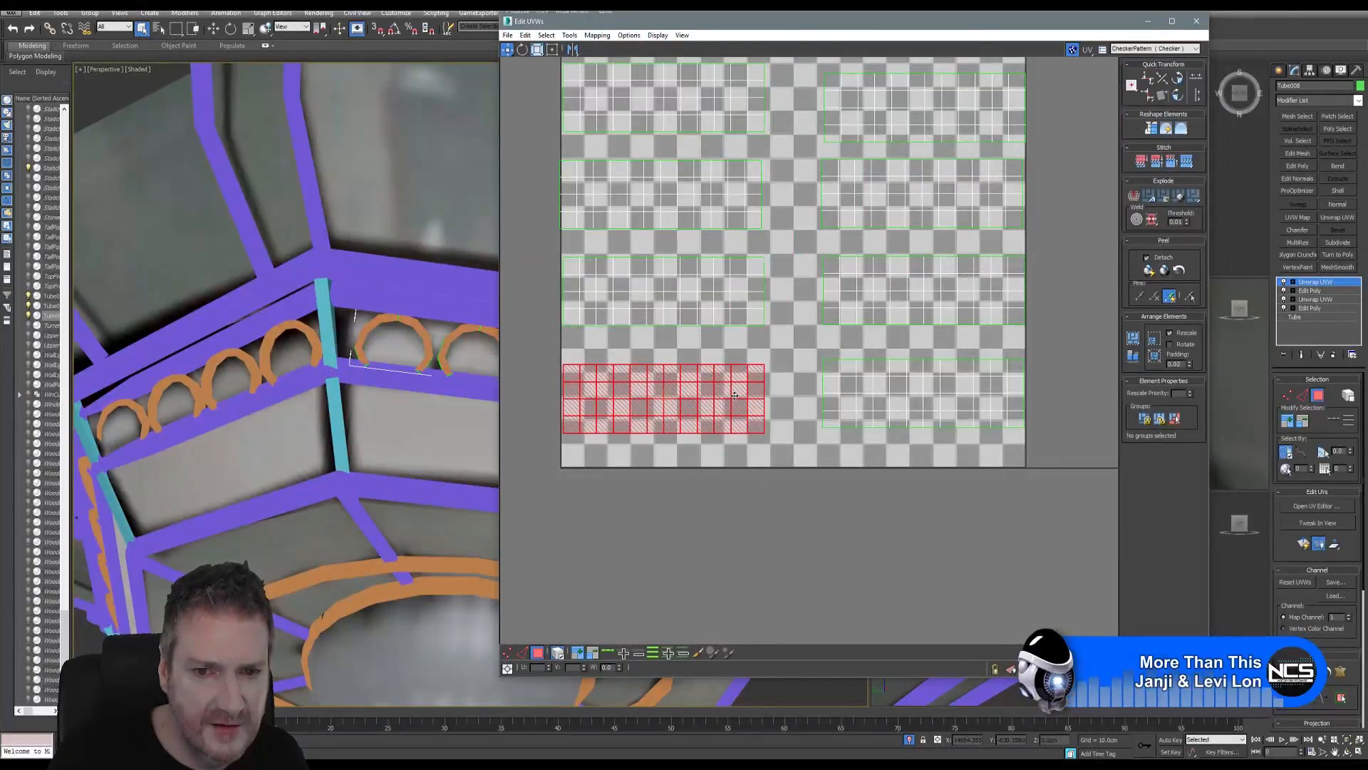
Step: Move the four UV strips of the right column left against the left column, aligning each with its row
left_click_drag(860, 412, 909, 413)
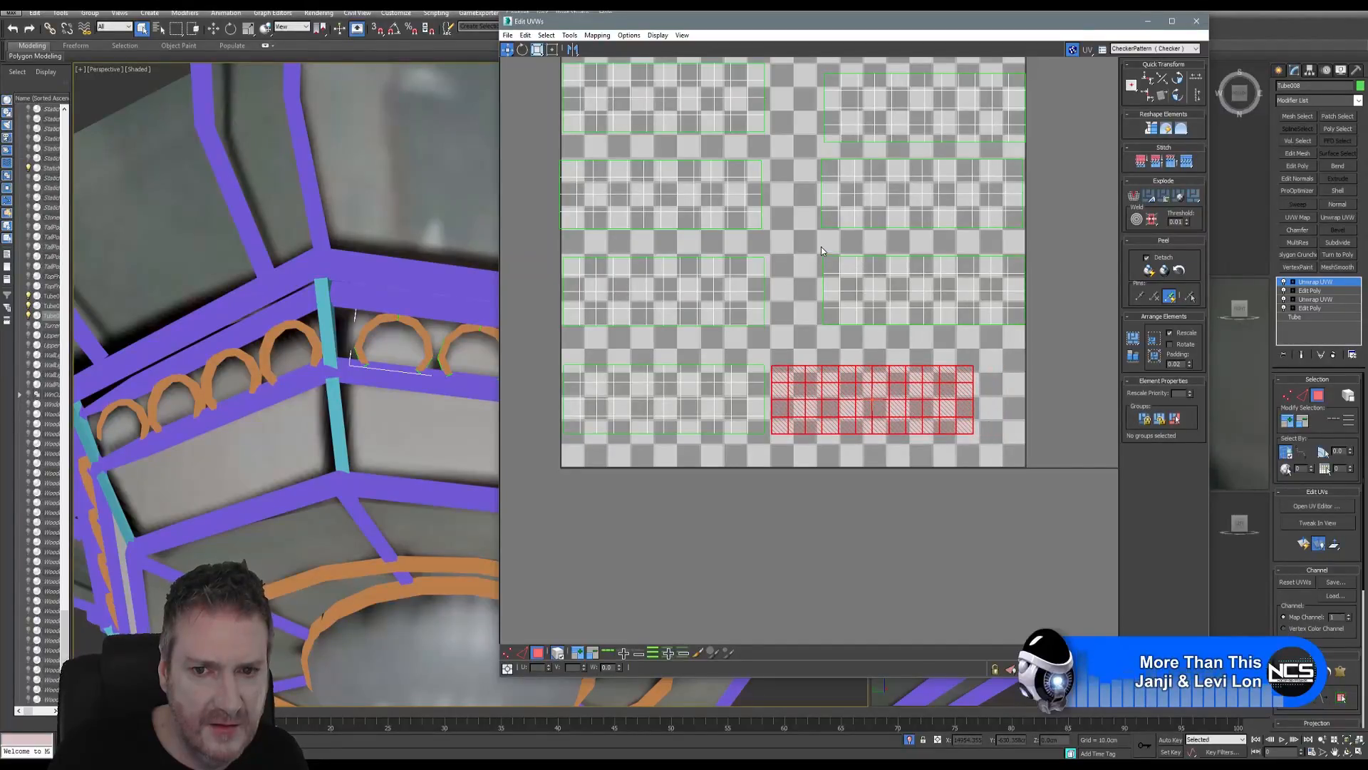
left_click_drag(1015, 313, 902, 303)
scroll(876, 356, "down", 2)
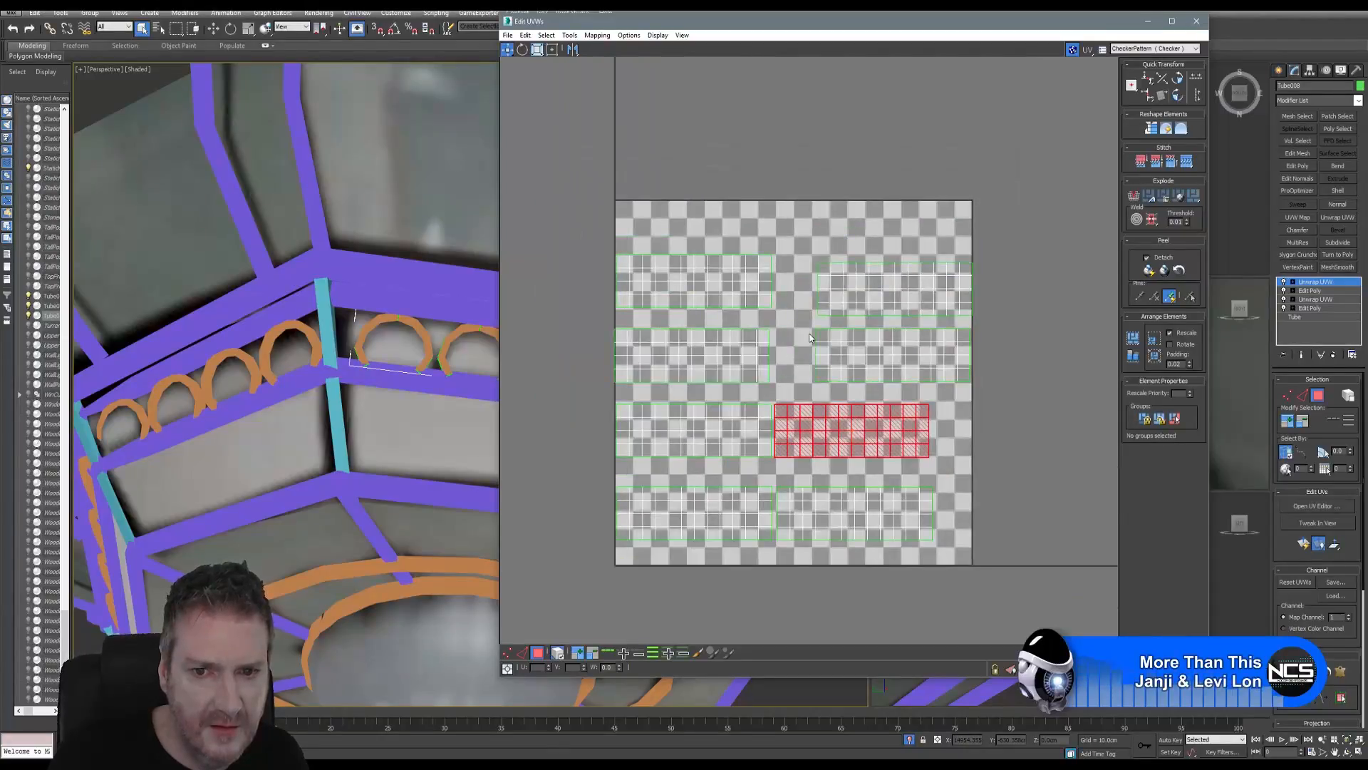
left_click_drag(955, 387, 880, 365)
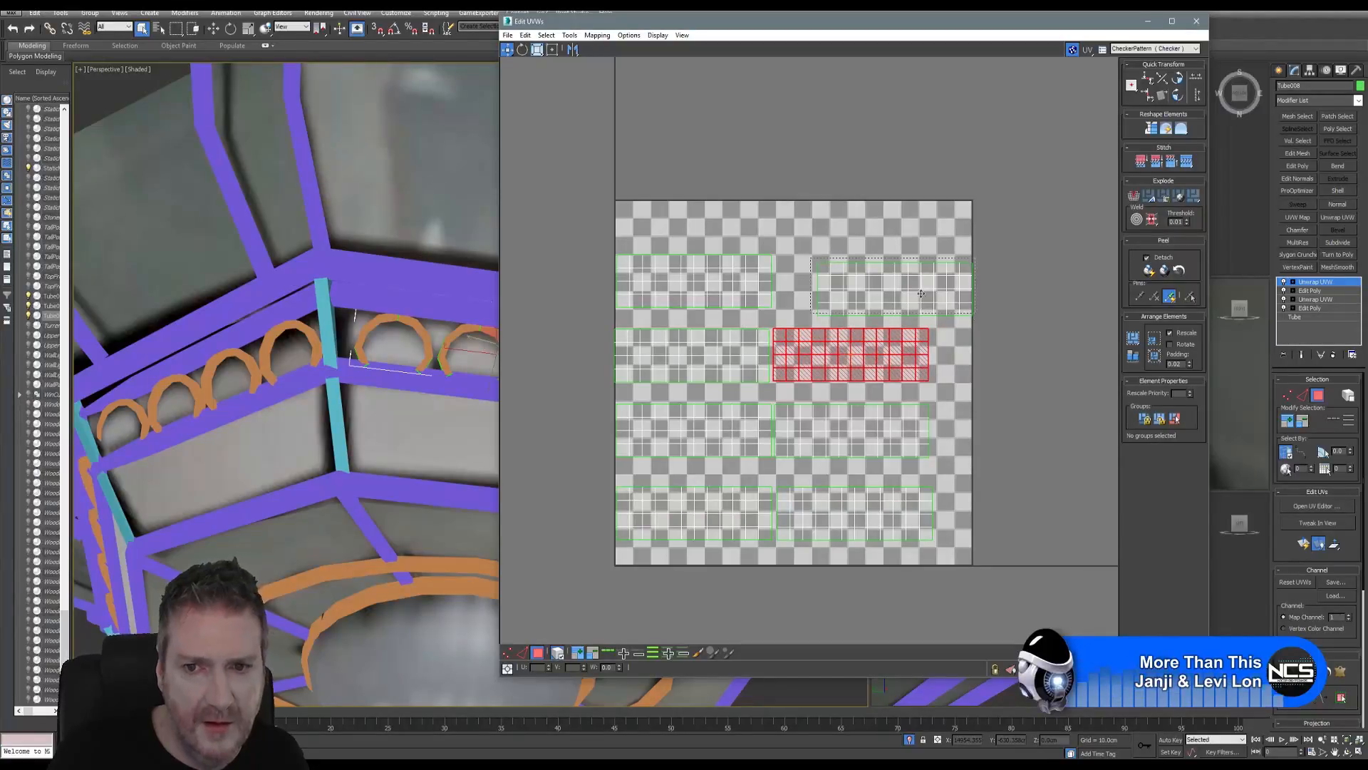
left_click_drag(917, 295, 875, 288)
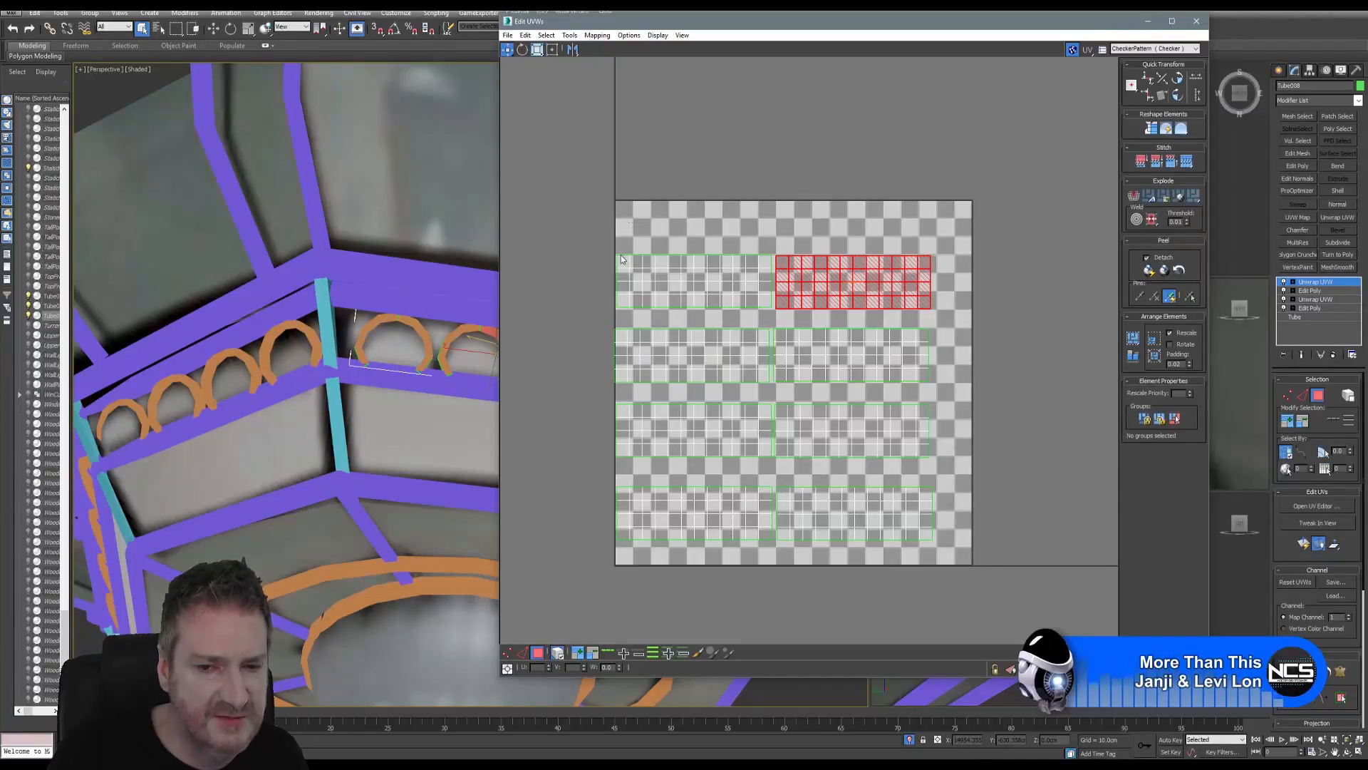
Step: Select all UV strips, scale them up to span the texture tile's width, centre them in it, and close the UV editor
key("ctrl+a")
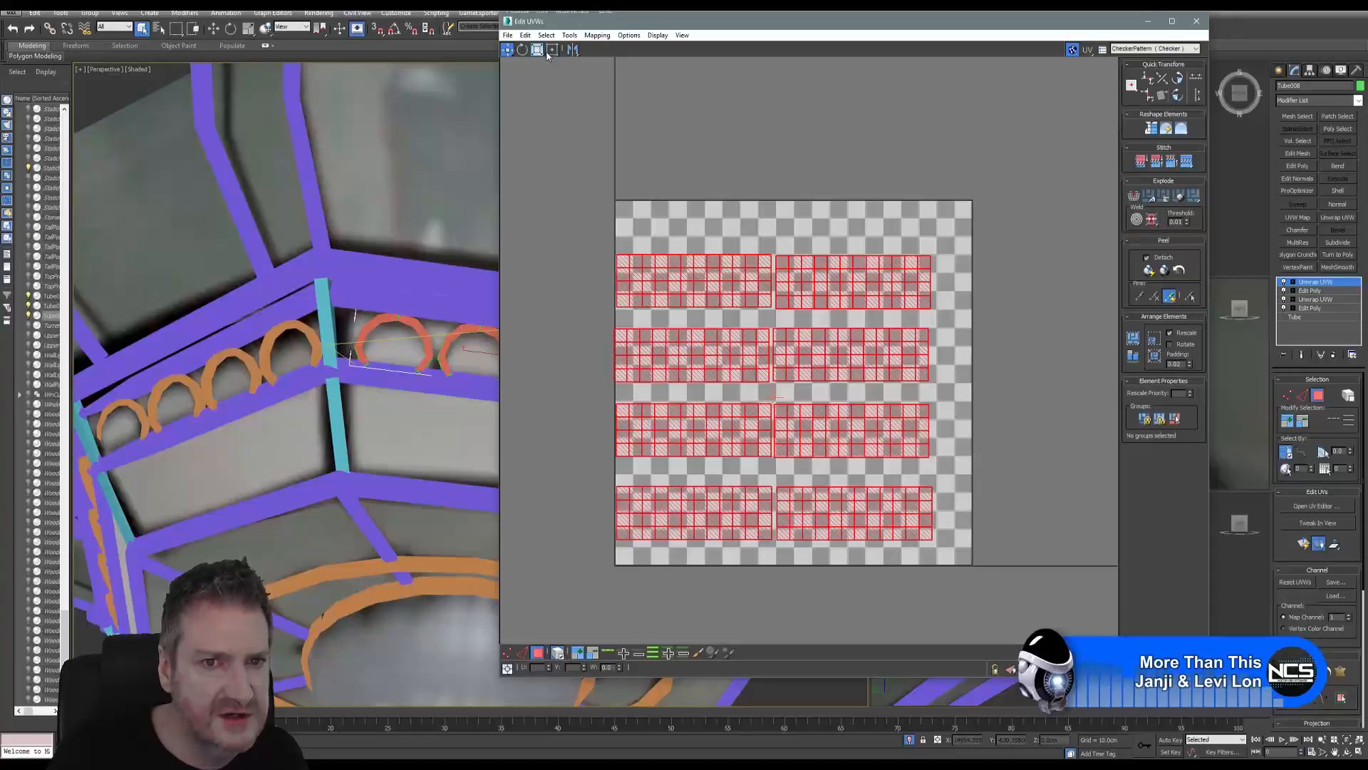
mouse_move(828, 301)
left_mouse_down()
mouse_move(842, 283)
mouse_move(817, 279)
left_mouse_up()
left_click(508, 50)
left_click(537, 49)
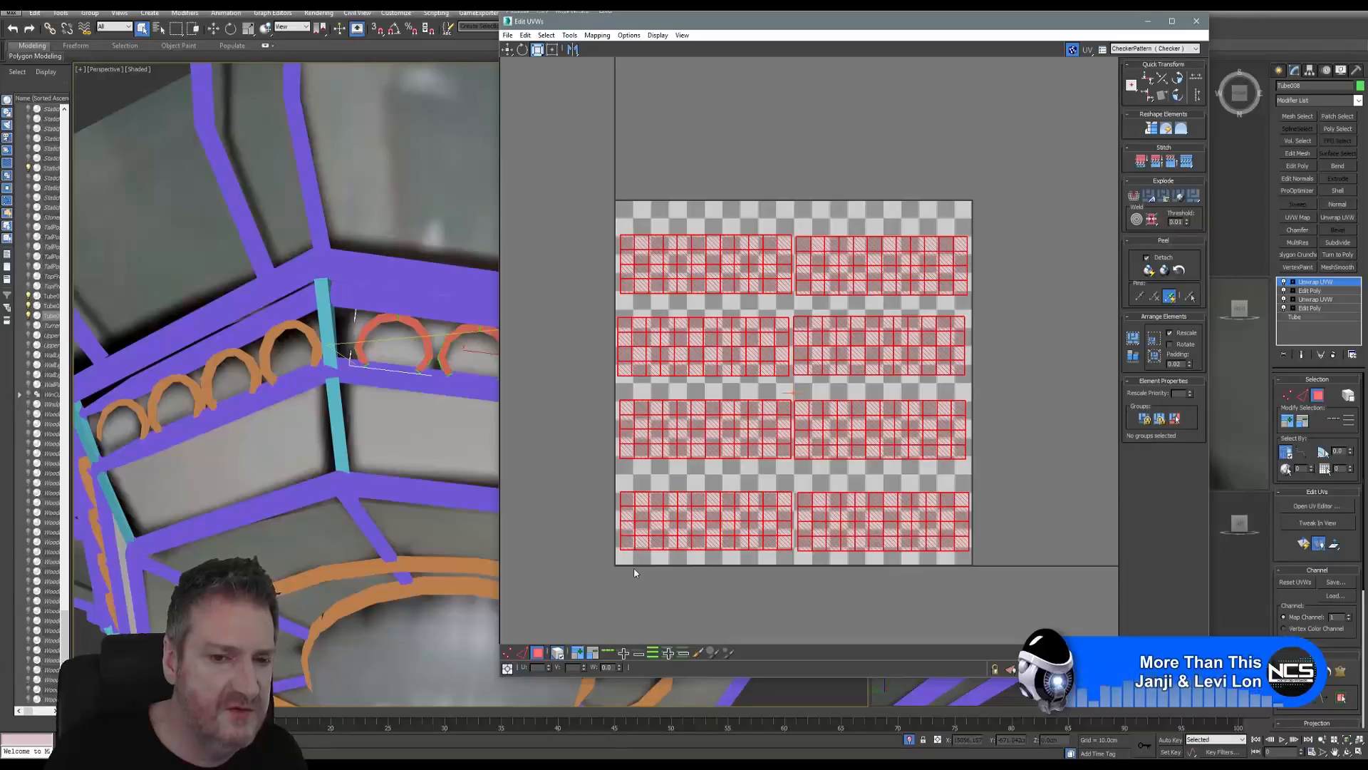
left_click(1195, 21)
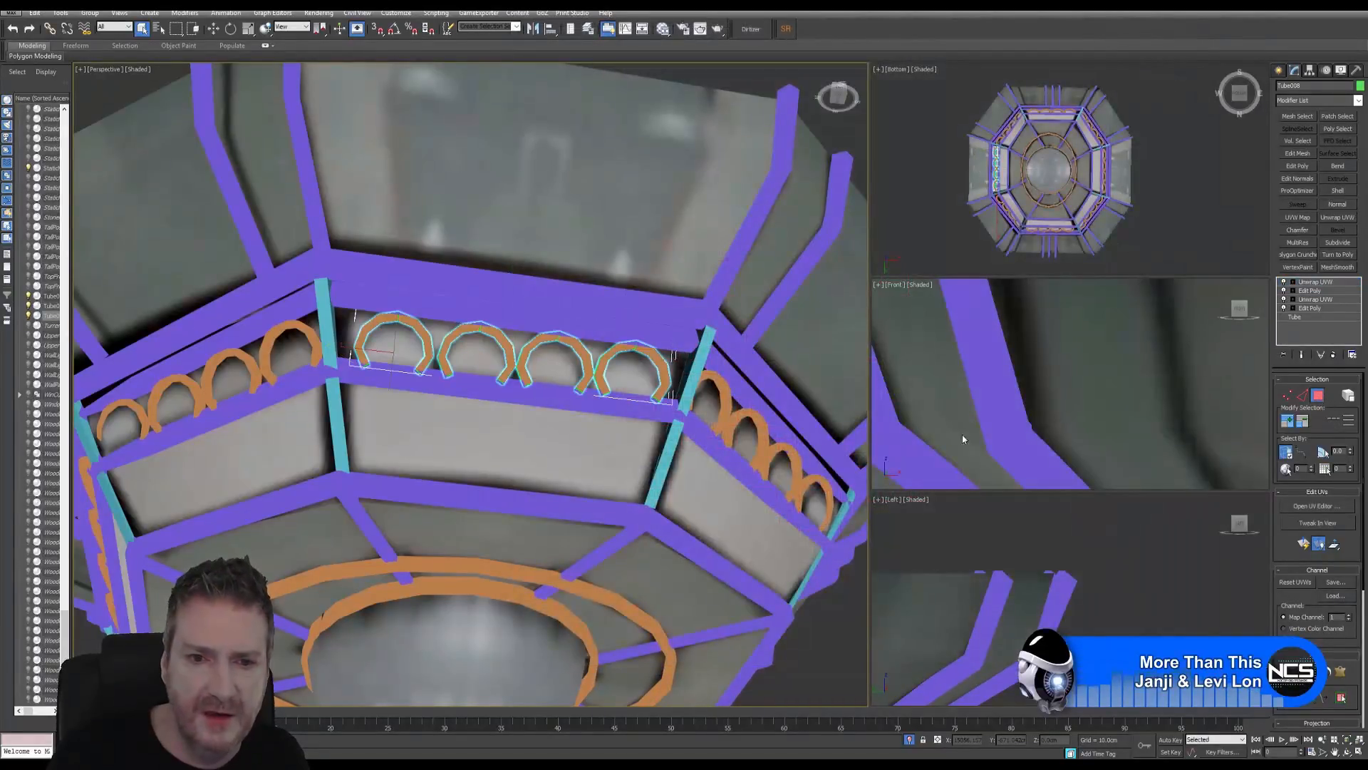
Step: Leave polygon selection and copy the arches' top Unwrap UVW modifier from the stack
key("3")
middle_click_drag(741, 421, 499, 364)
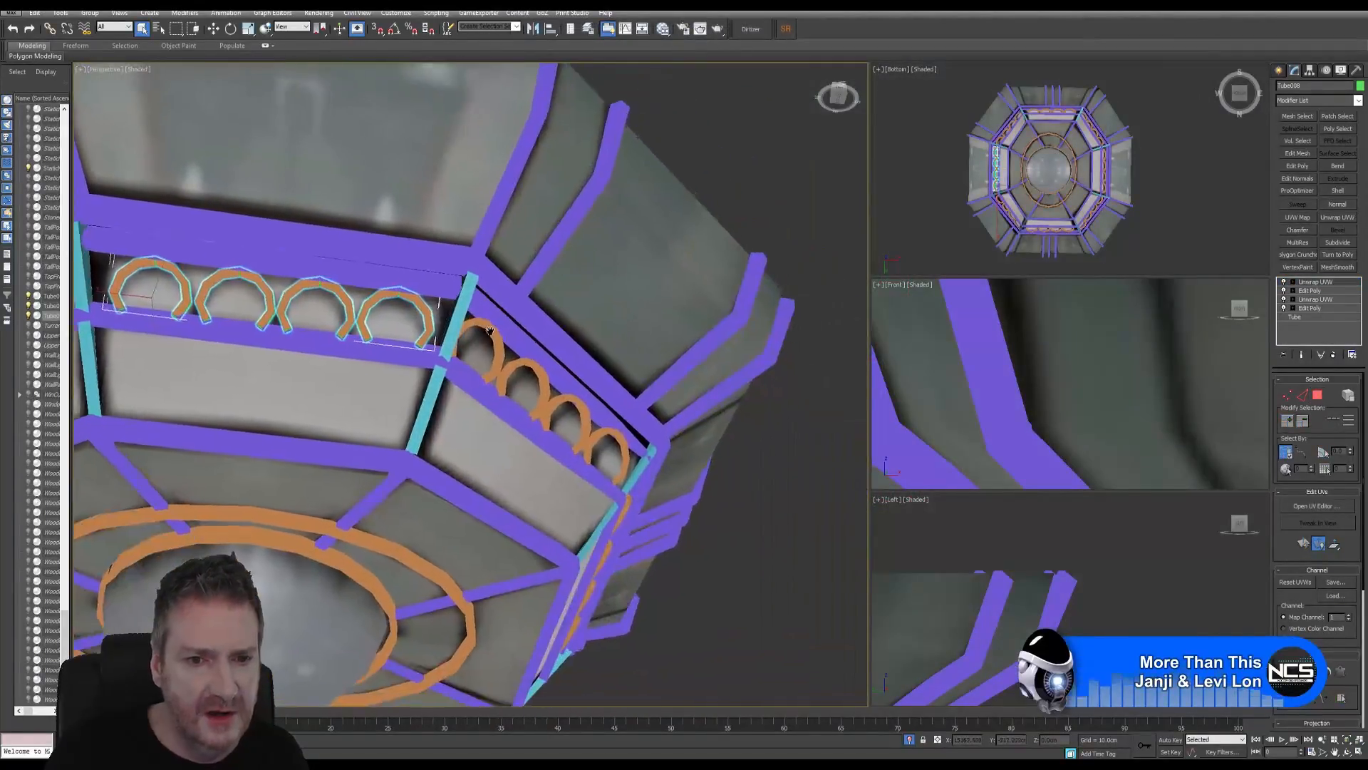
right_click(1325, 285)
left_click(1311, 326)
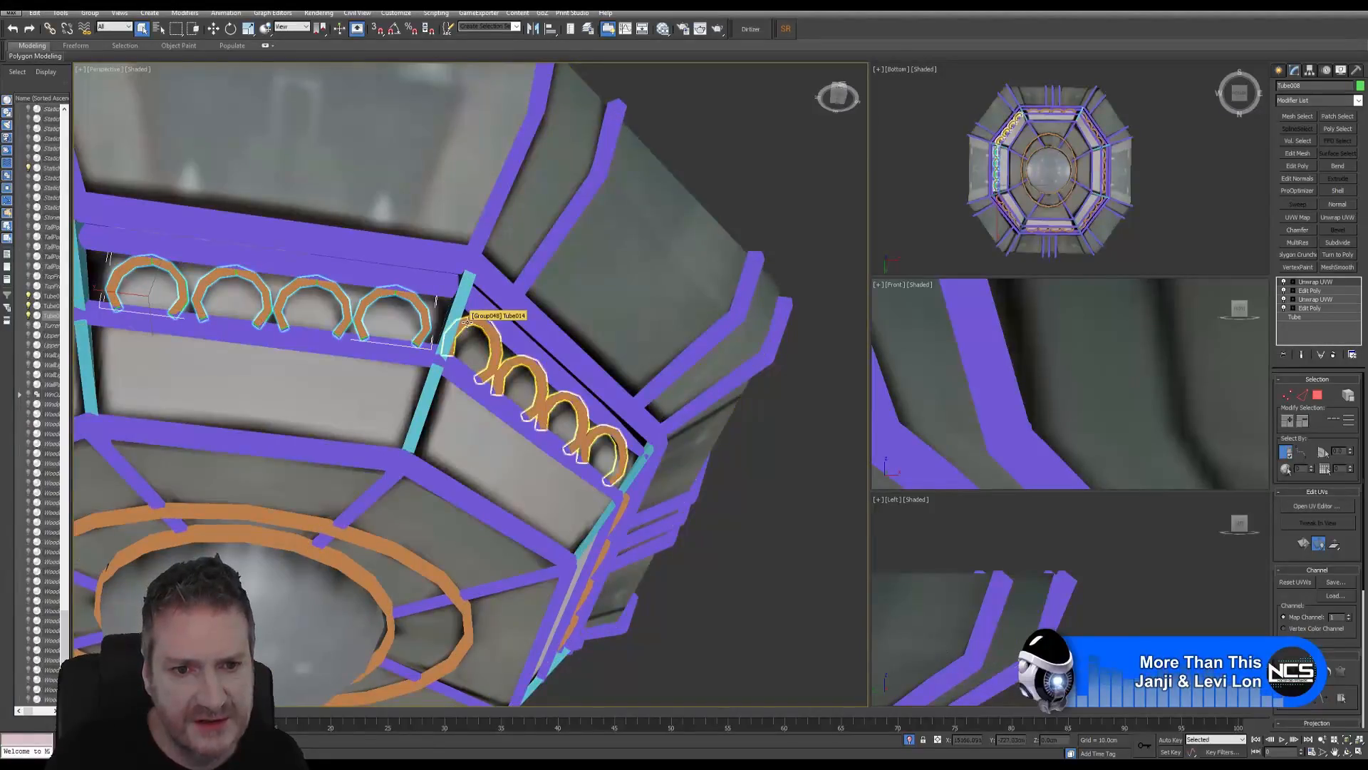
Step: Ungroup the four orange arches on the adjacent side of the octagonal frame
left_click(467, 321)
left_click(90, 13)
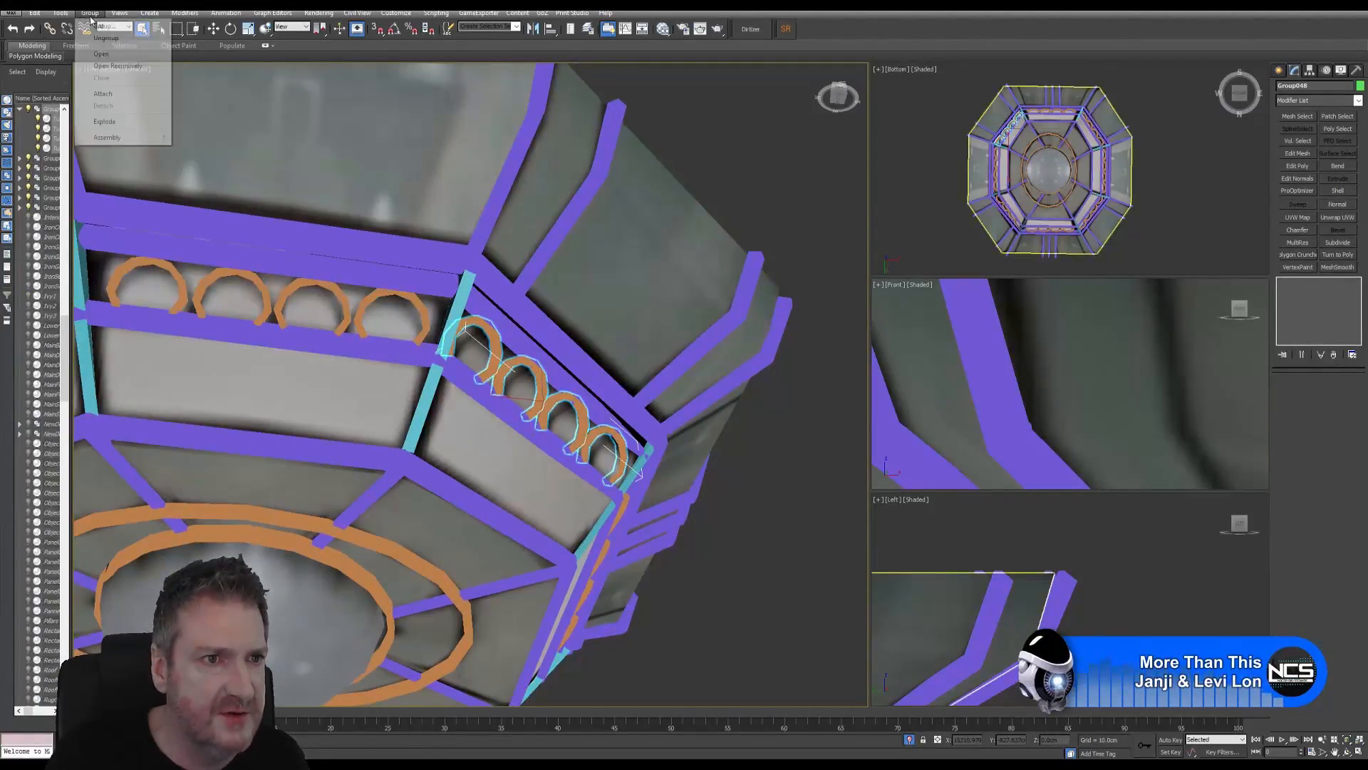
left_click(105, 38)
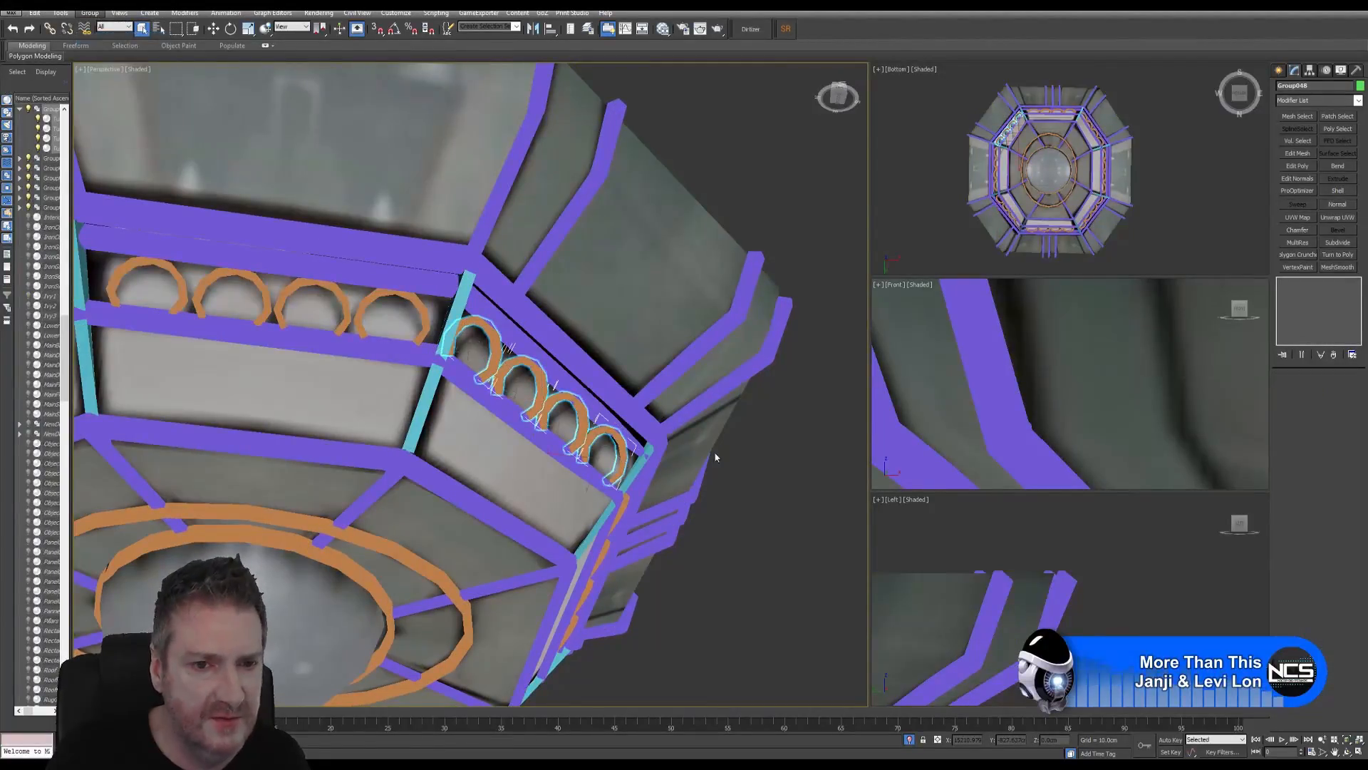
Step: Select the four ungrouped arches together and paste the copied Unwrap UVW modifier above their Edit Poly
left_click(491, 342)
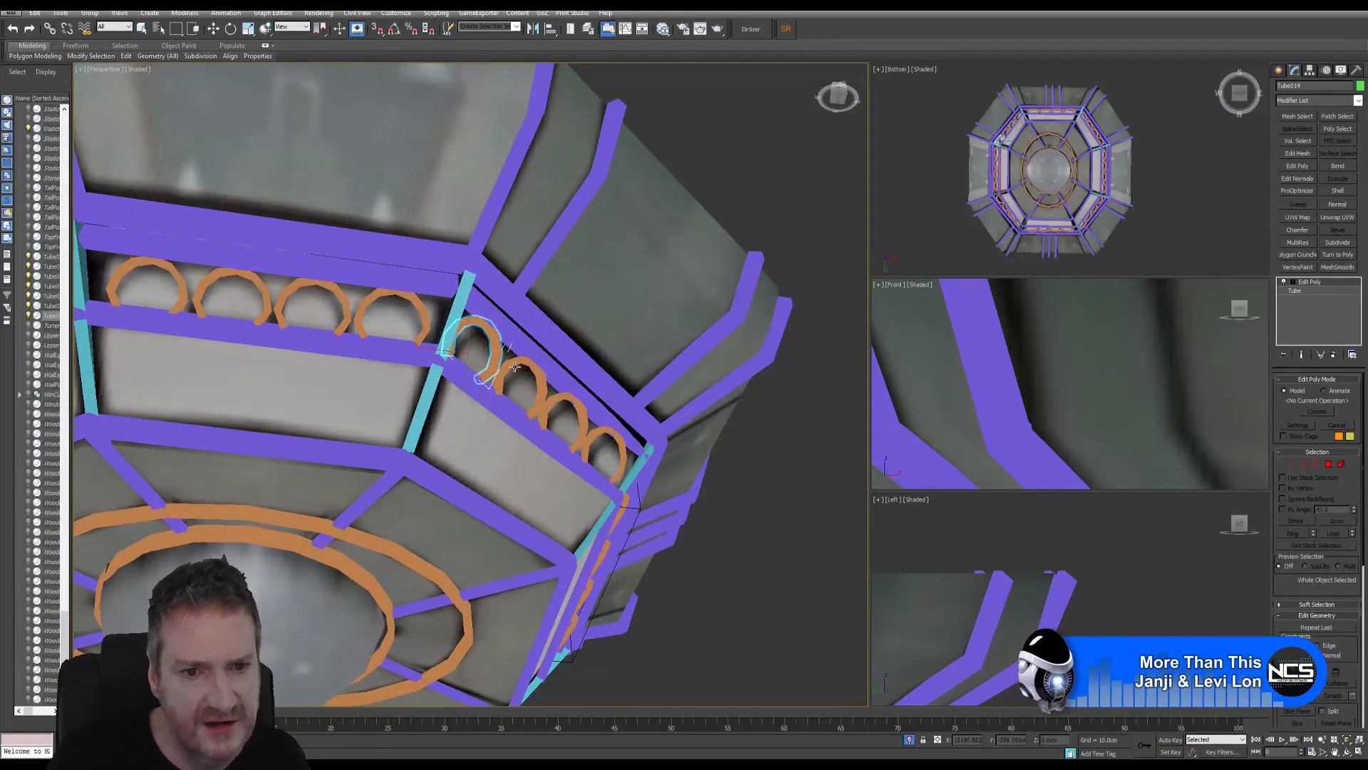
left_click(528, 376, "ctrl")
left_click(551, 401, "ctrl")
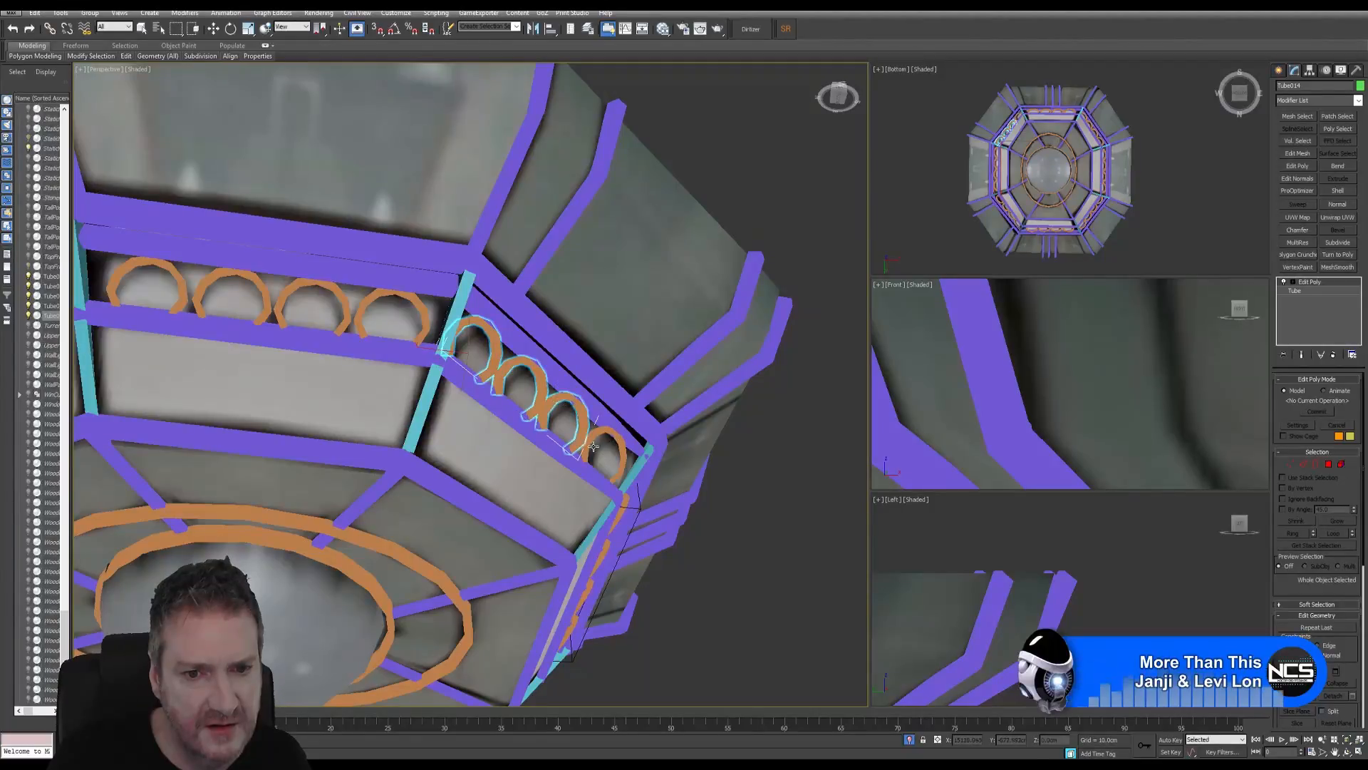
left_click(593, 432, "ctrl")
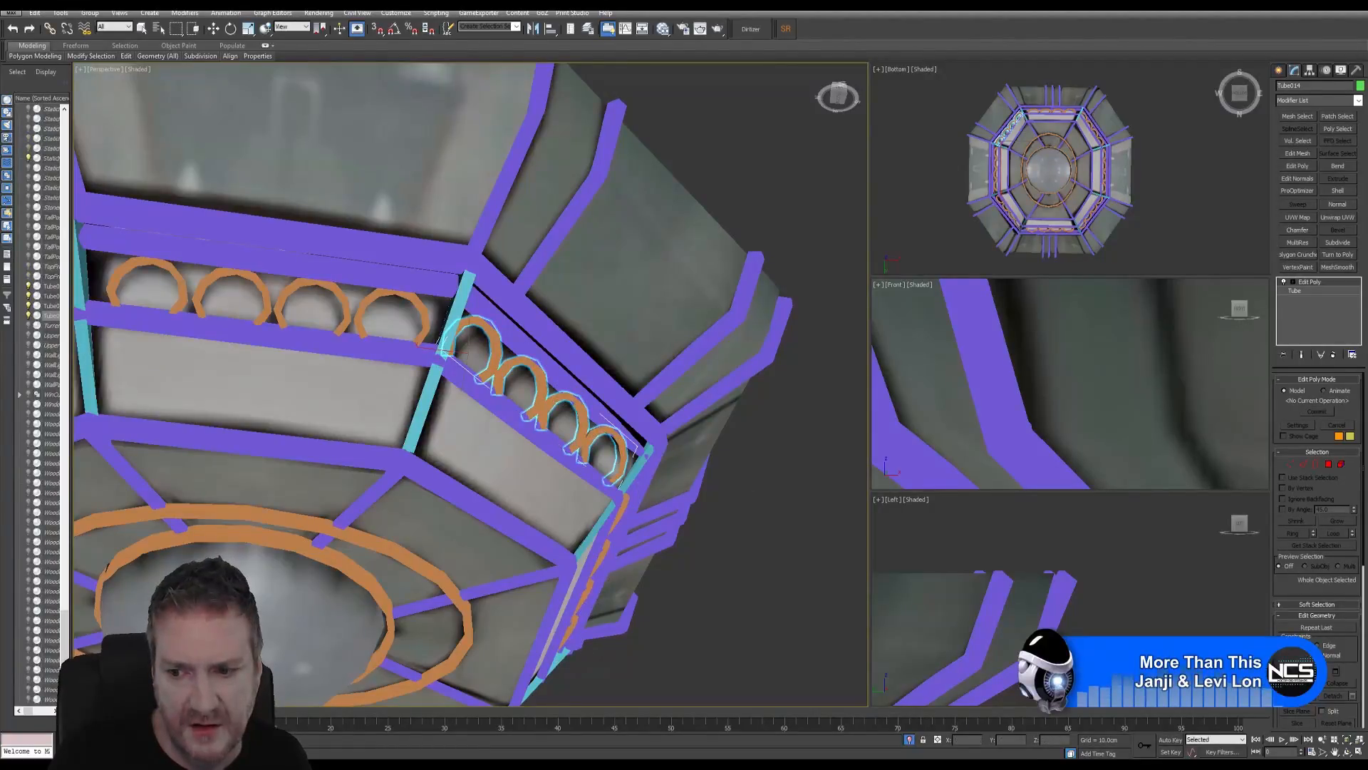
key("w")
right_click(1310, 284)
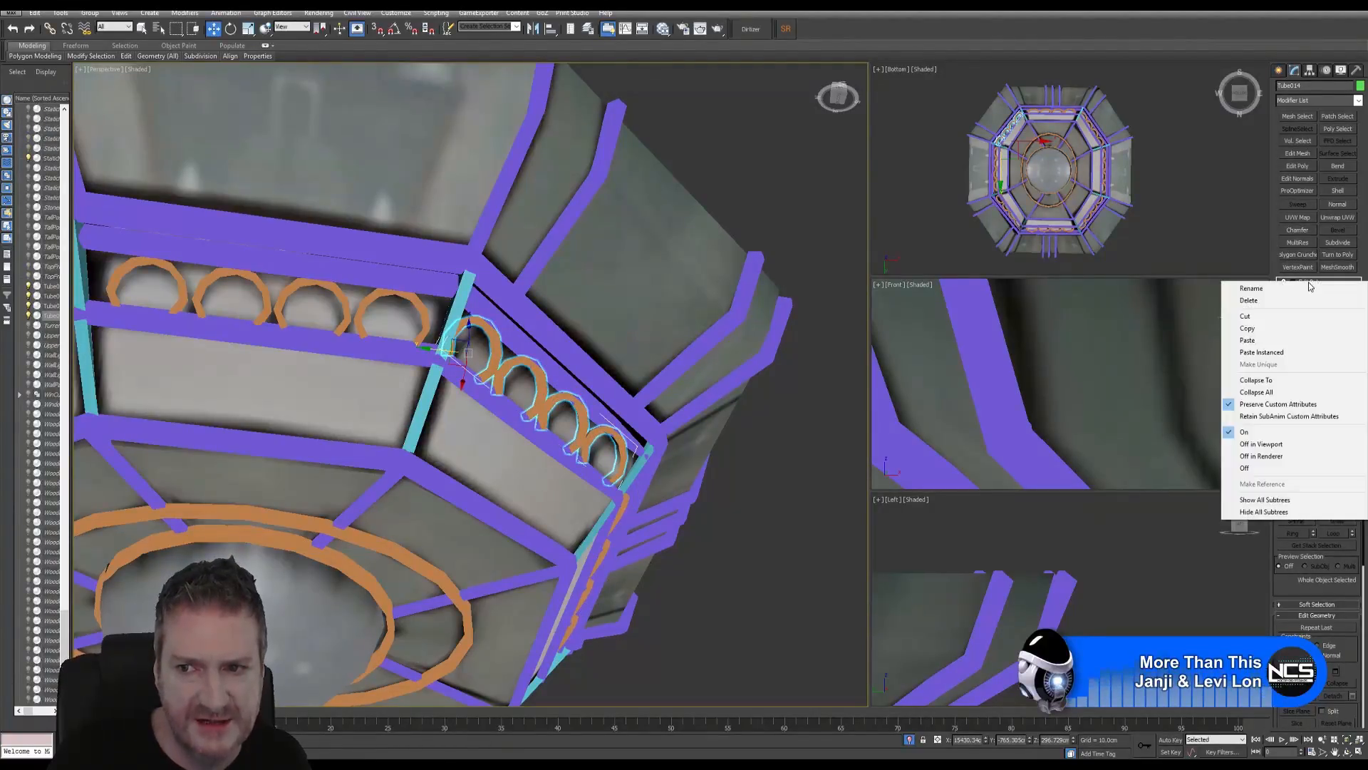
left_click(1263, 343)
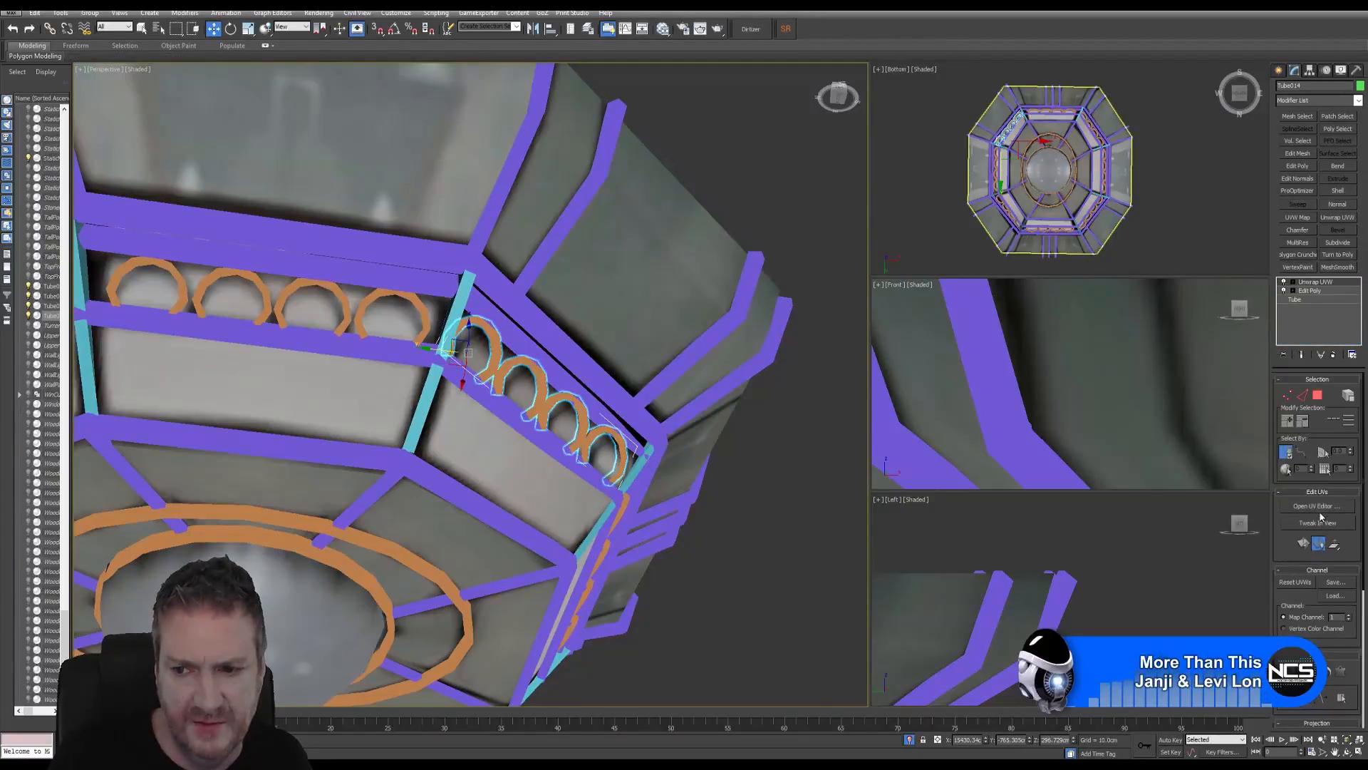
Step: Check the pasted UV layout of these four arches in the UV editor, then close it and leave polygon selection
left_click(1319, 507)
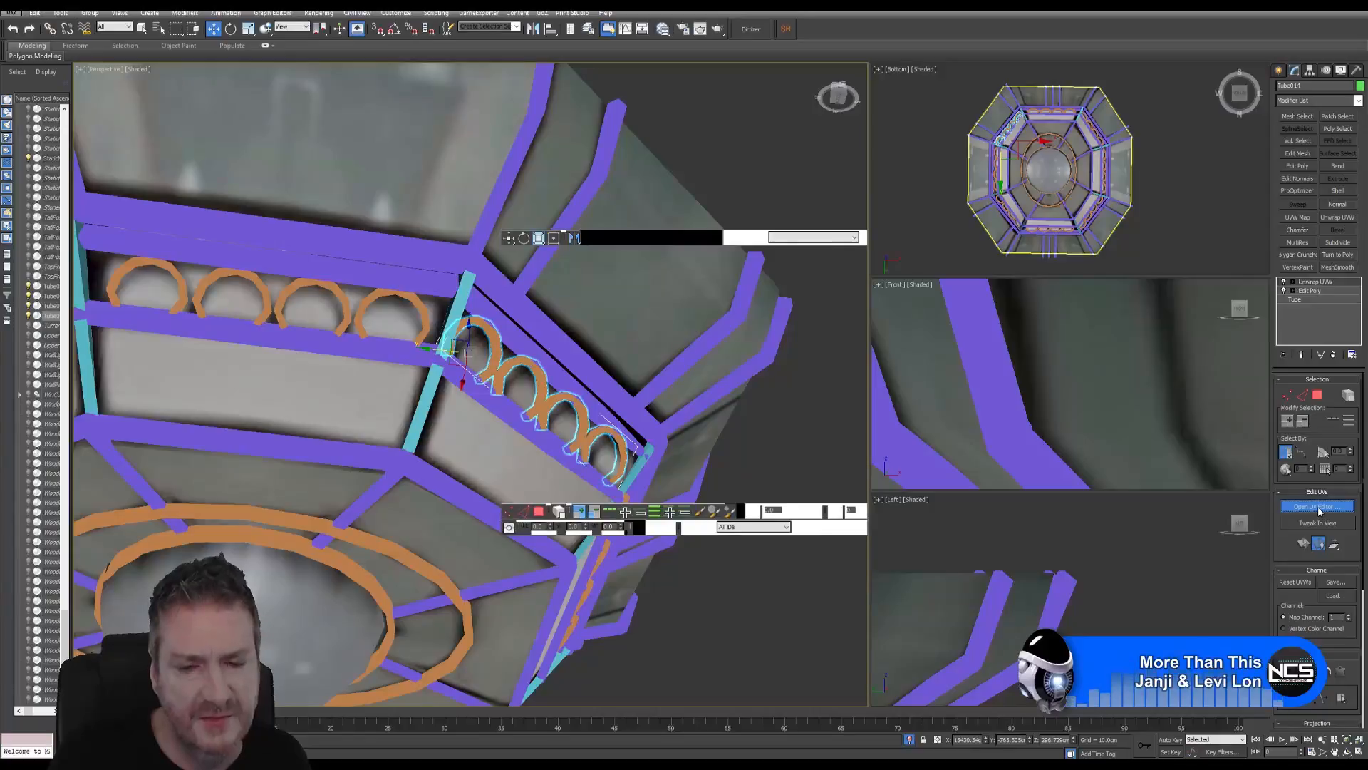
left_click(539, 513)
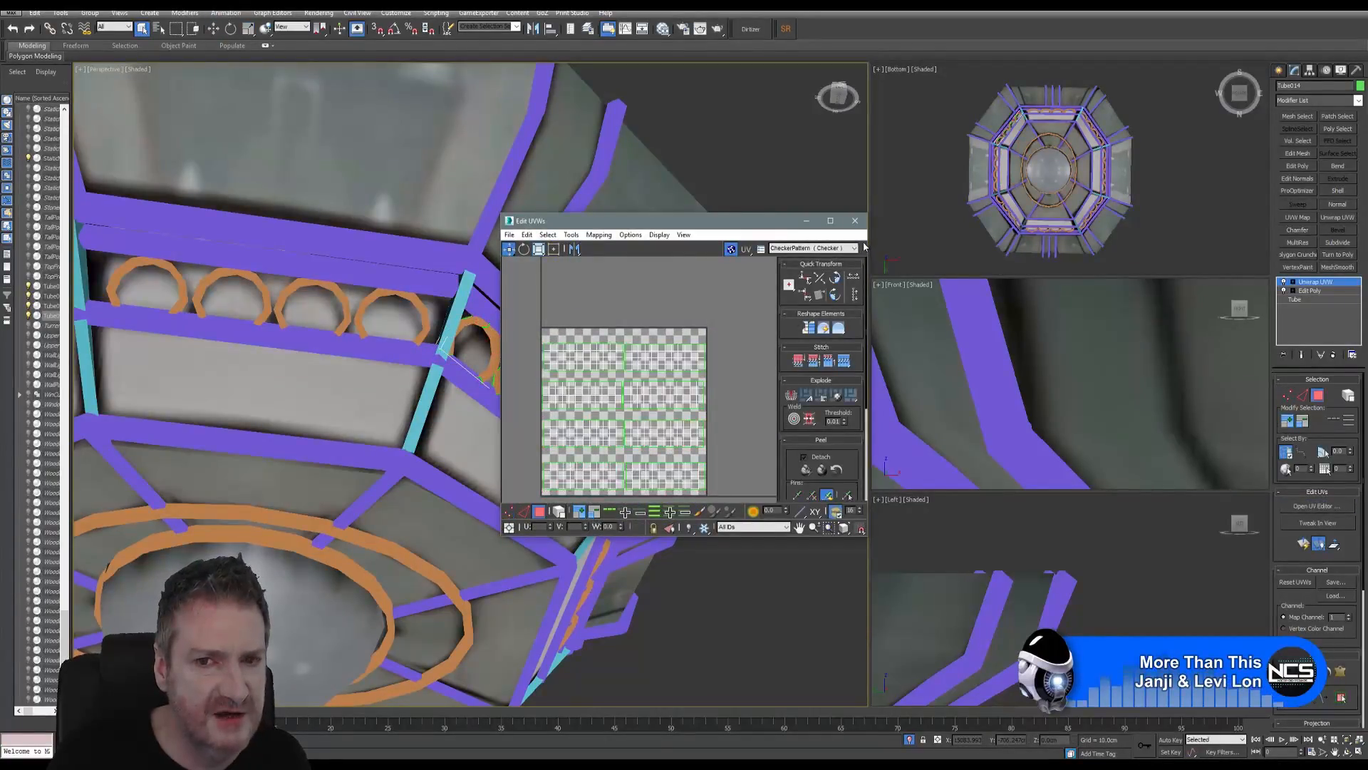
left_click(855, 220)
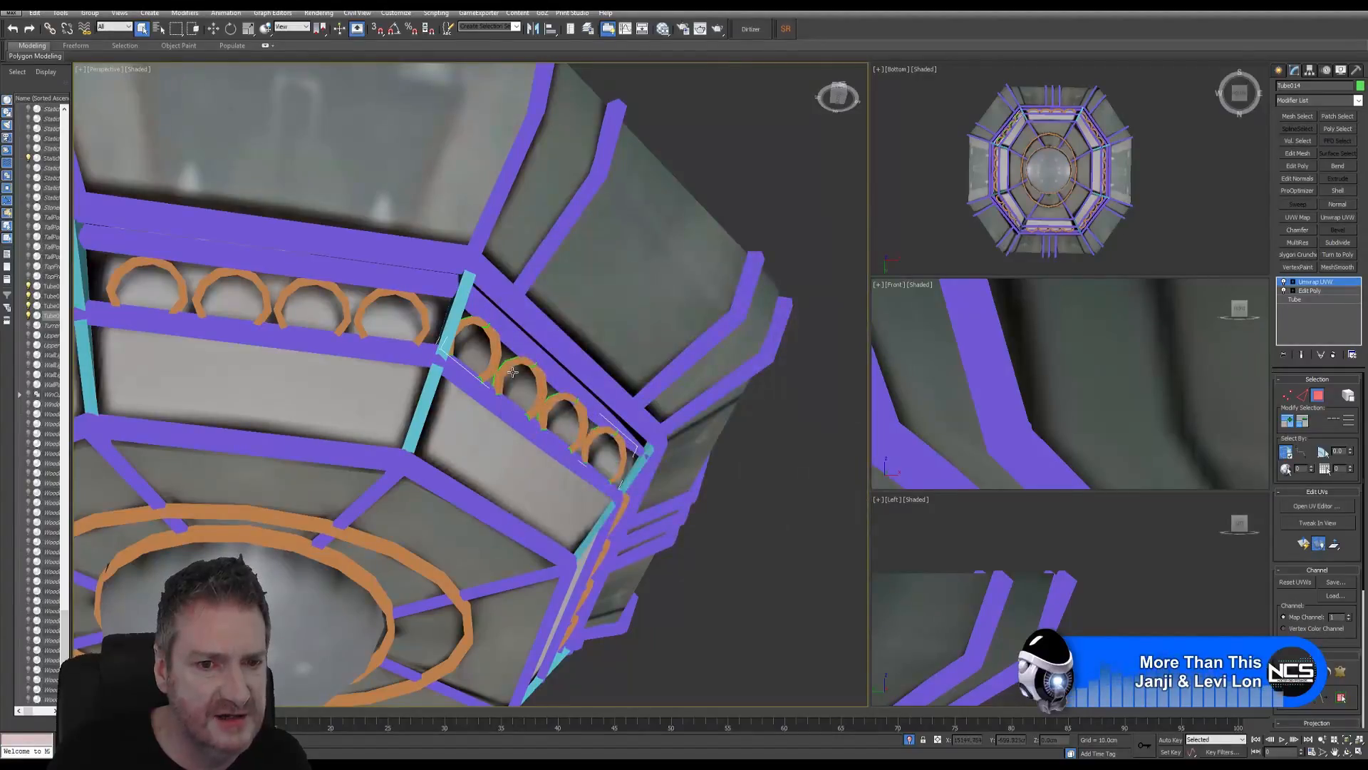
left_click(563, 409)
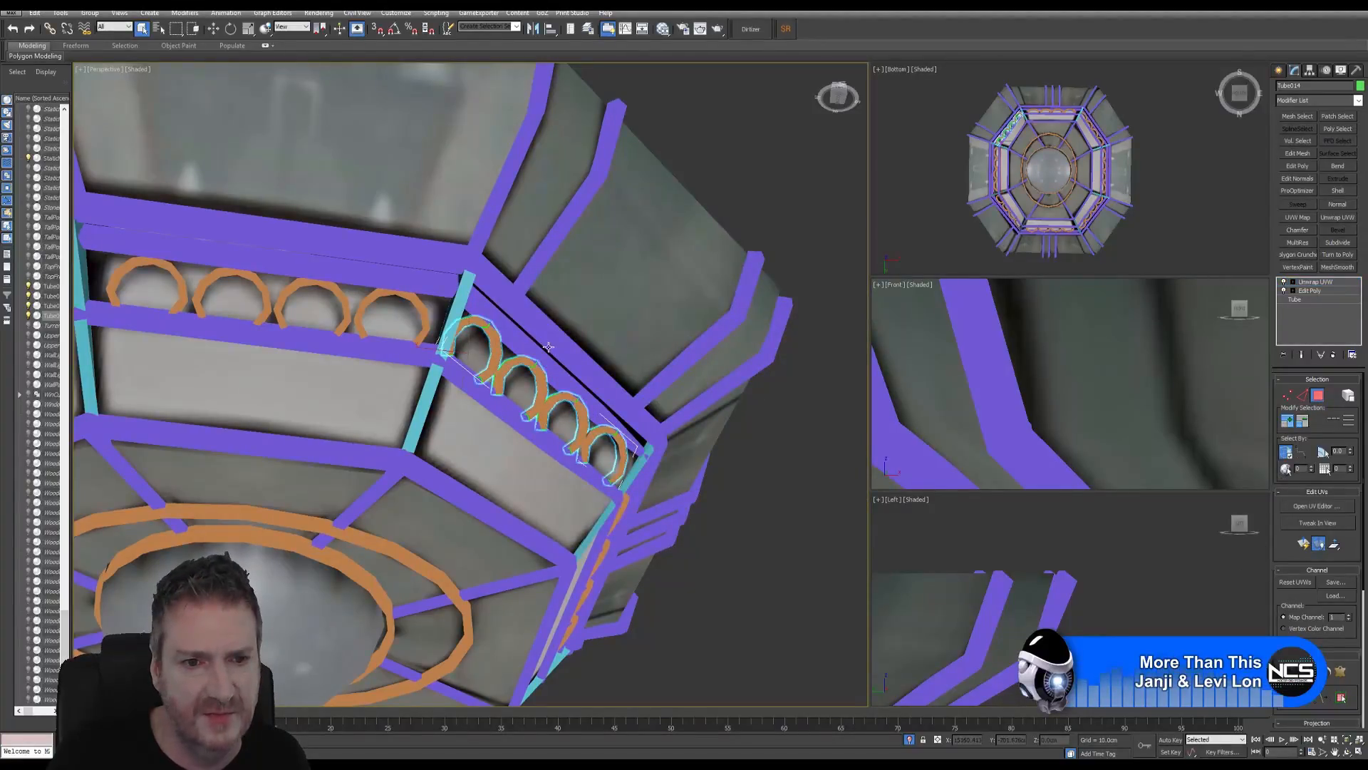
Step: Ungroup the set of four orange arches on the following side of the octagonal frame
middle_click_drag(578, 381, 456, 292)
left_click(1346, 753)
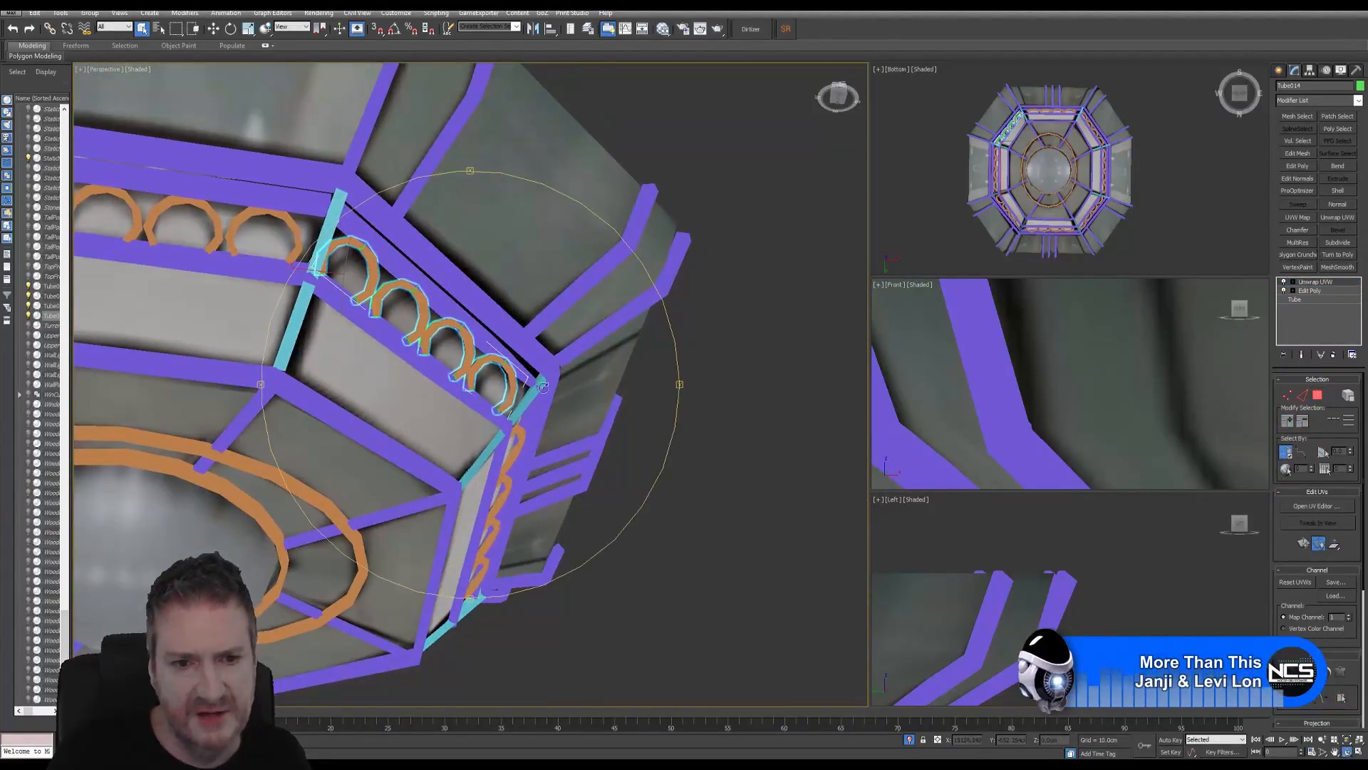
left_click_drag(428, 399, 469, 414)
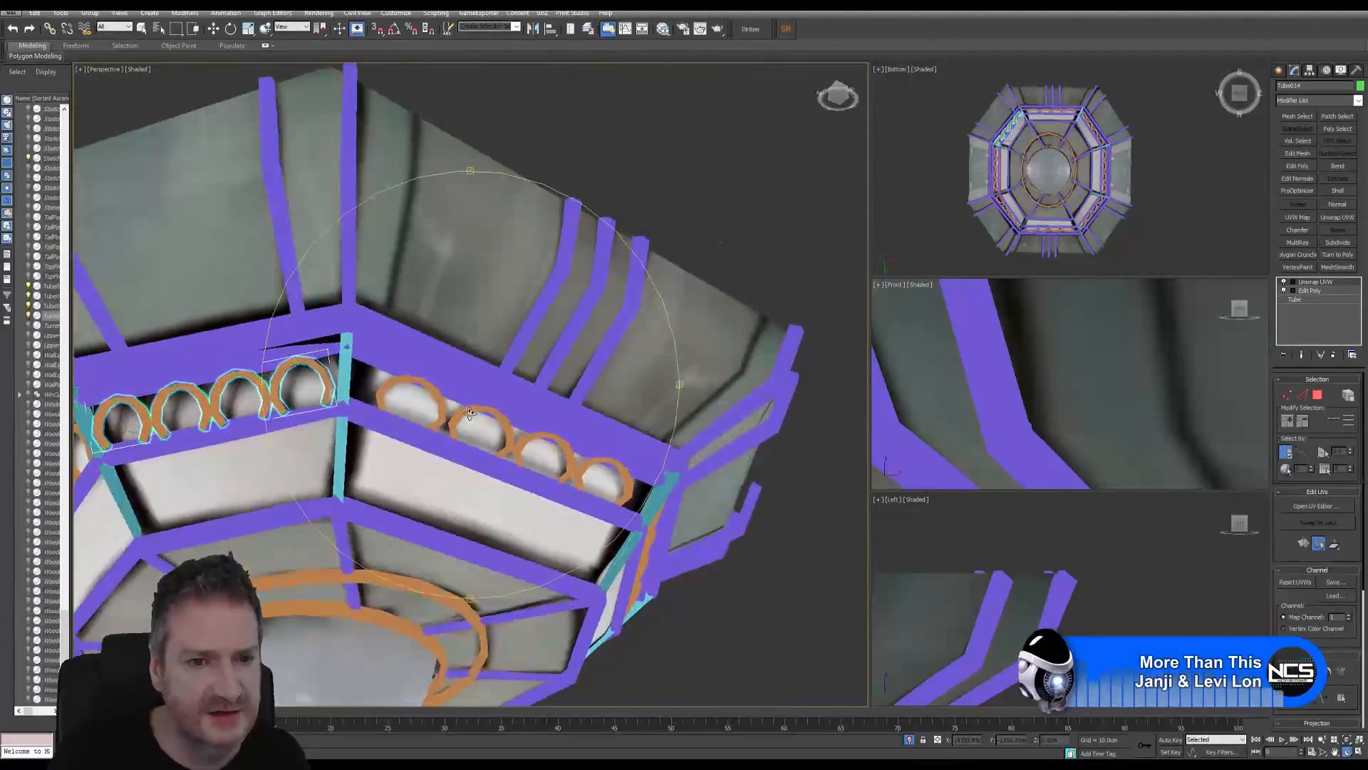
left_click(142, 29)
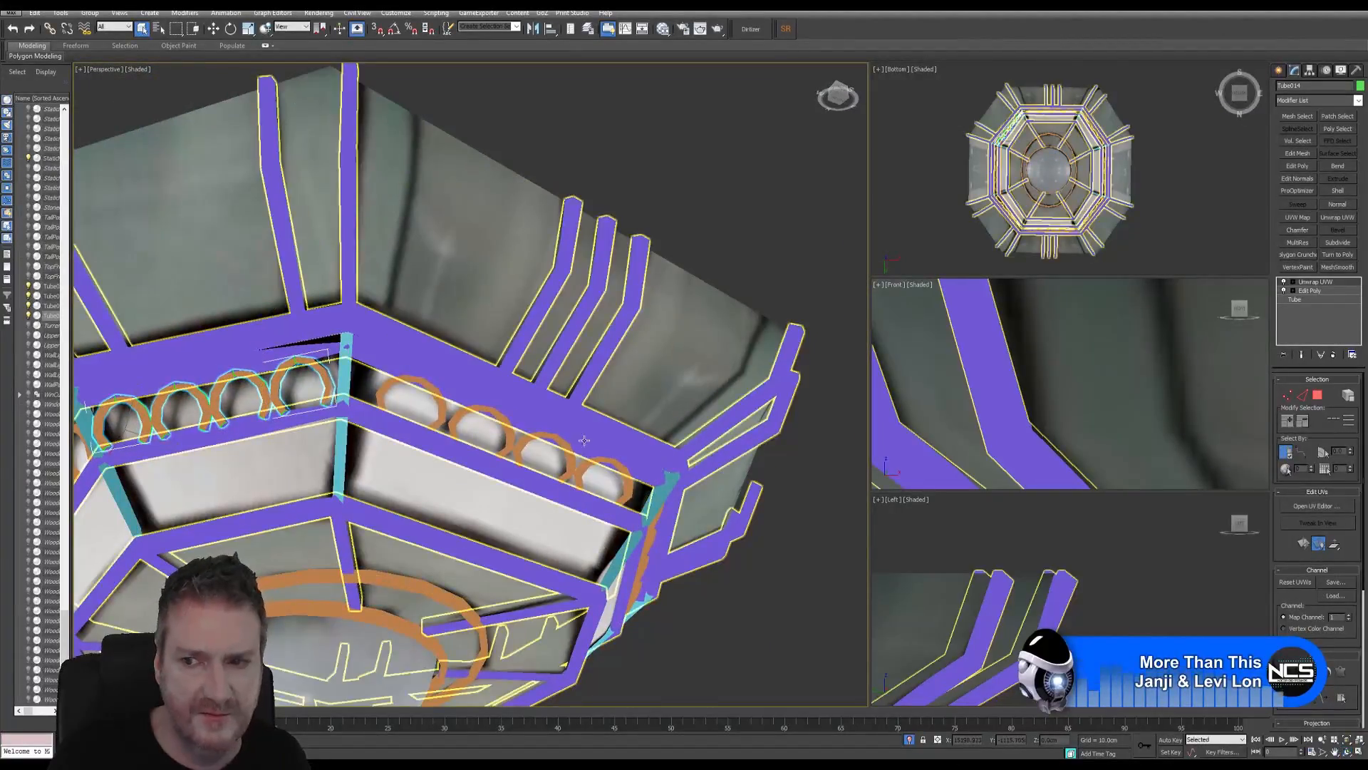
left_click(446, 412)
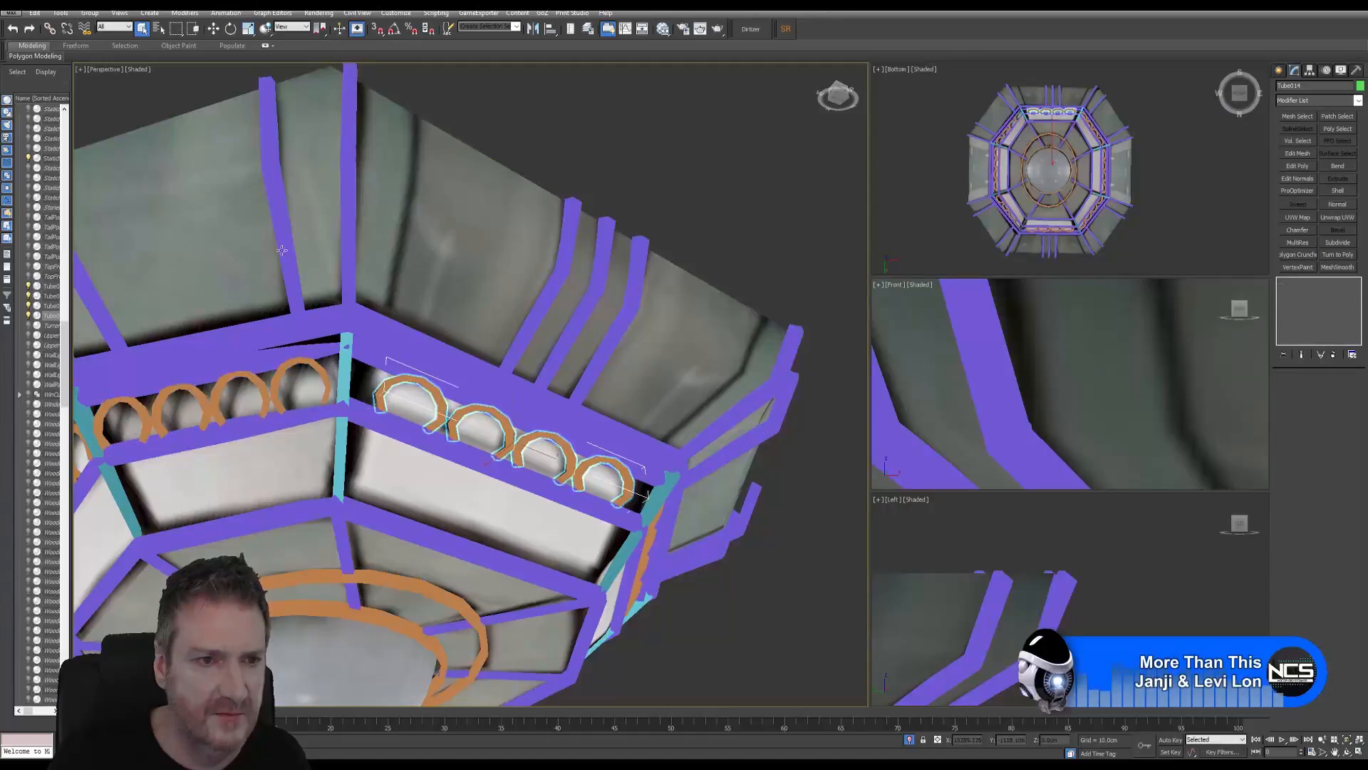
left_click(56, 14)
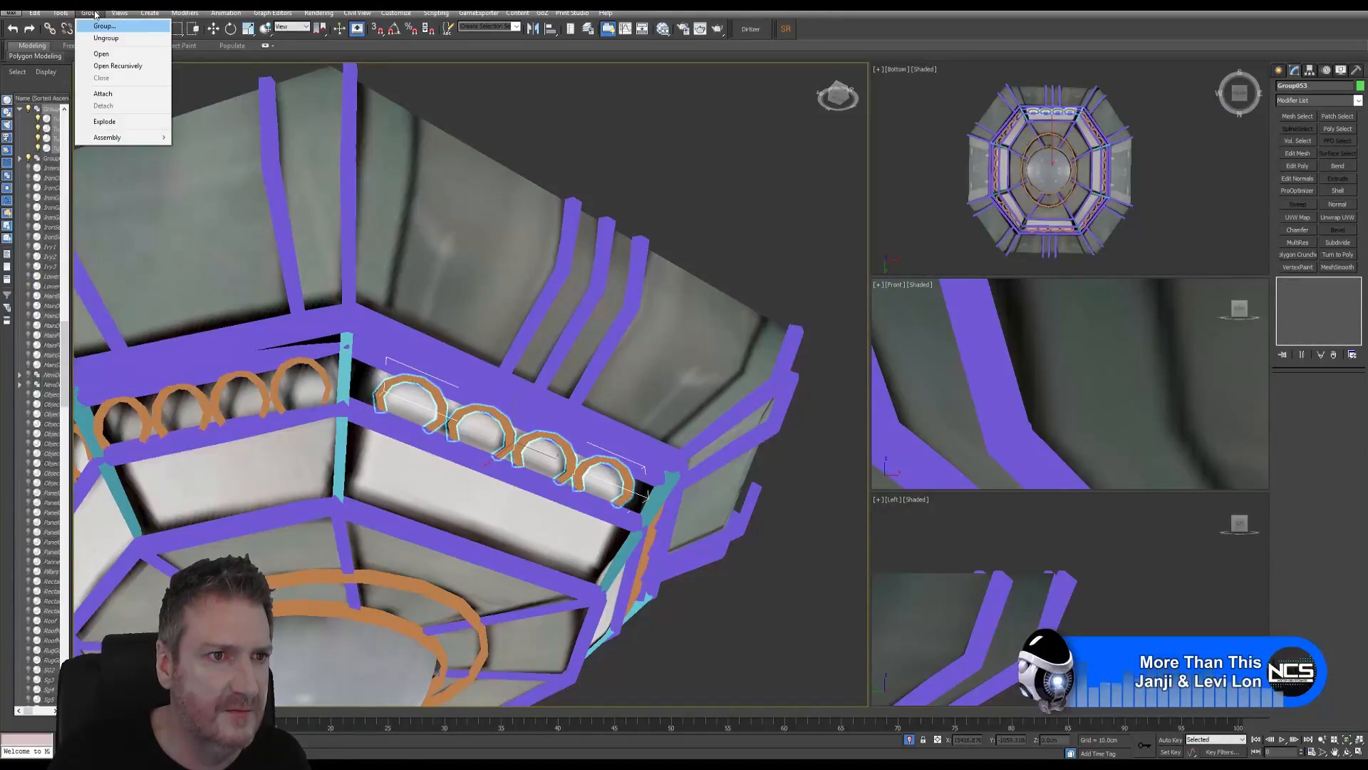
left_click(100, 37)
Step: Select all four arches of the newly ungrouped set and paste the copied Unwrap UVW modifier onto them
left_click(413, 408)
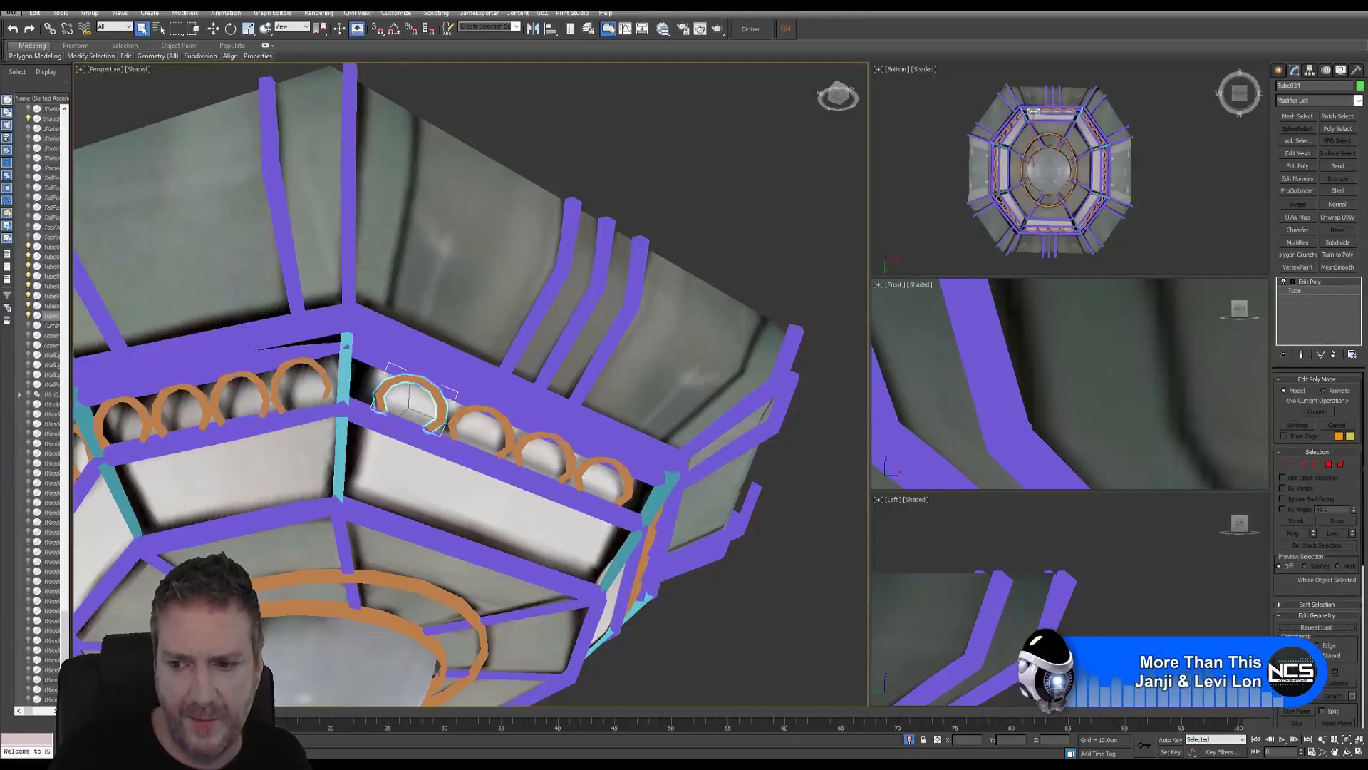
left_click(456, 419, "ctrl")
left_click(581, 463, "ctrl")
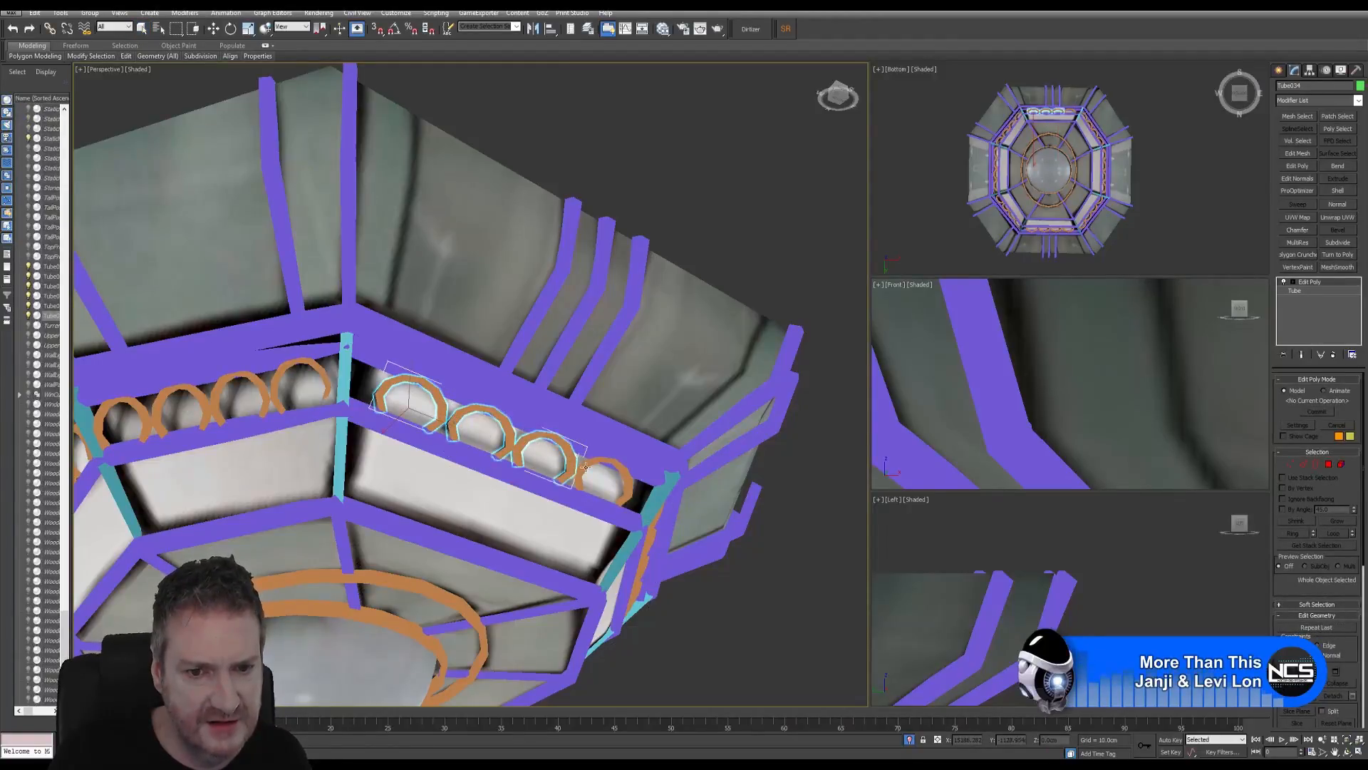
left_click(586, 468, "ctrl")
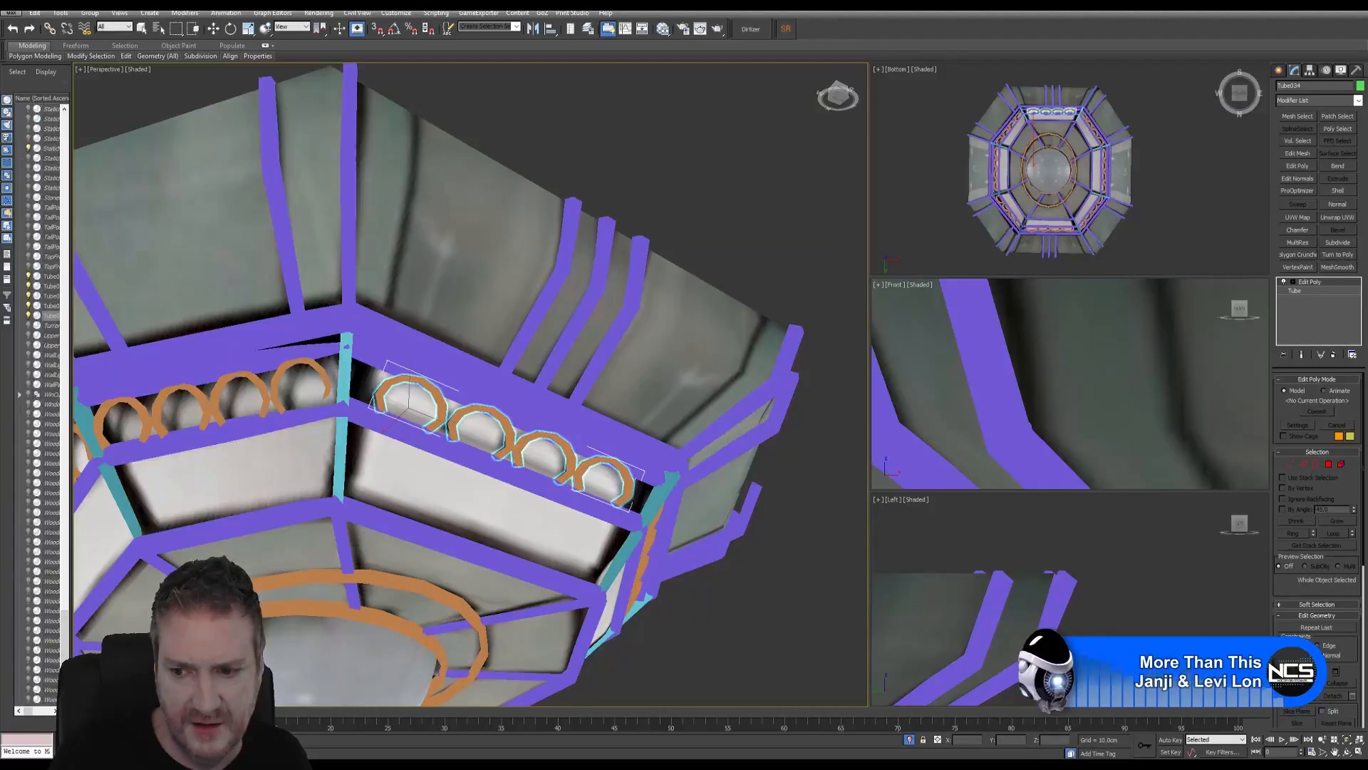
key("w")
right_click(1311, 284)
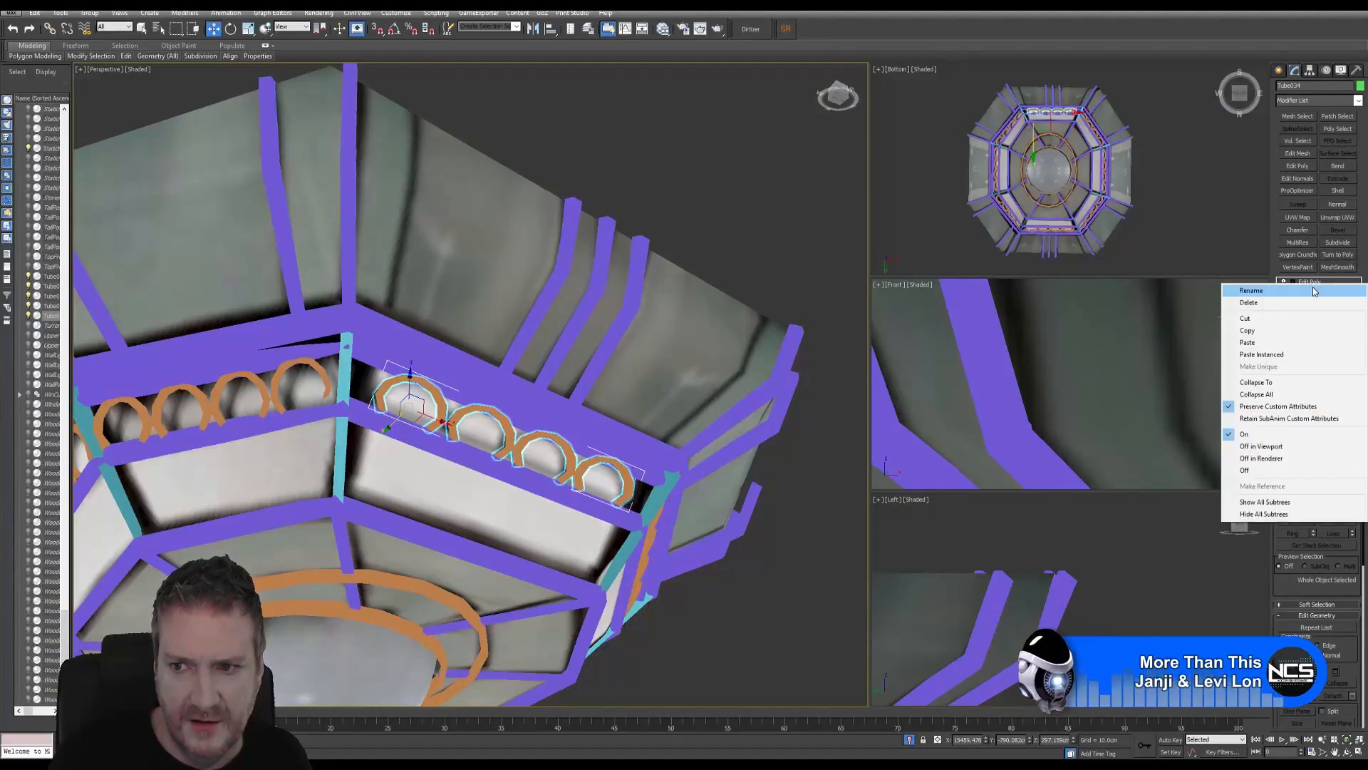
left_click(1265, 342)
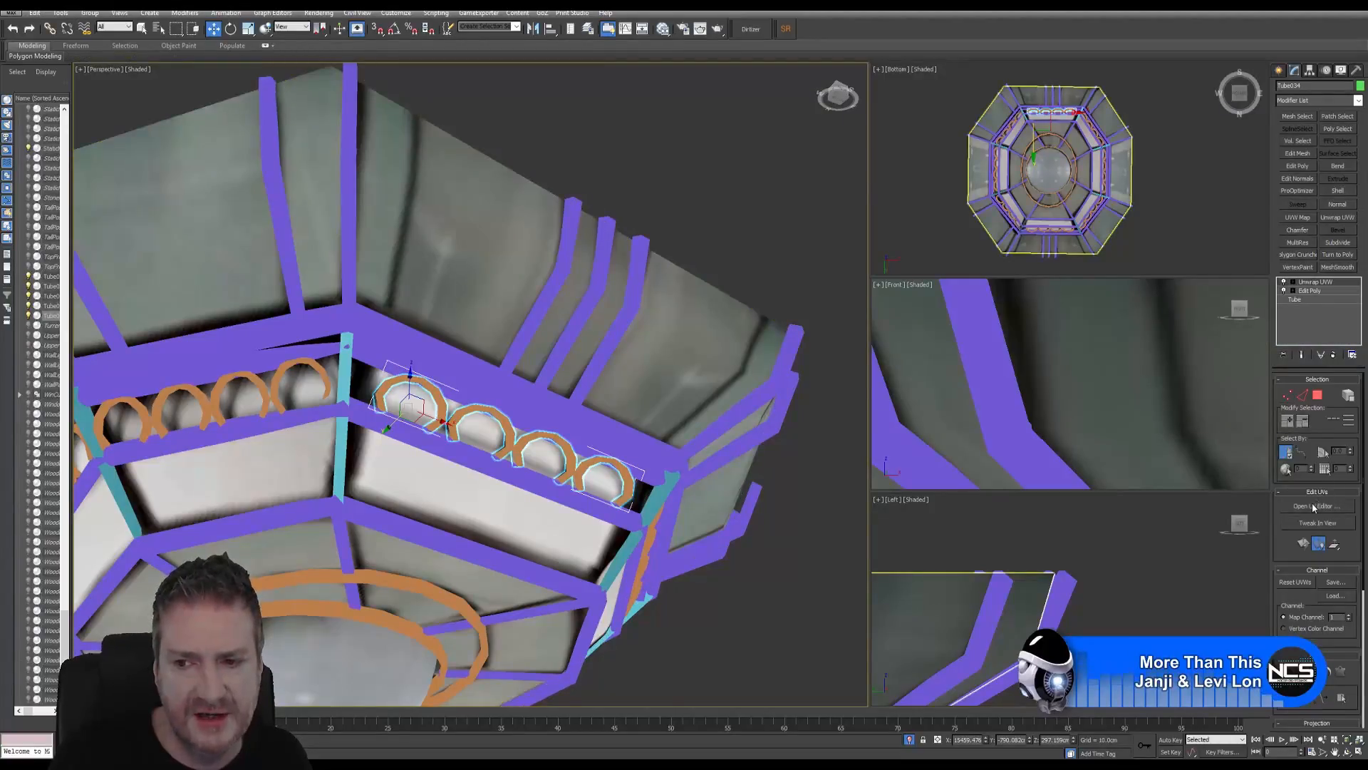
Step: Inspect this arch set's pasted UV strips in the UV editor, then close it and leave vertex selection
left_click(1314, 506)
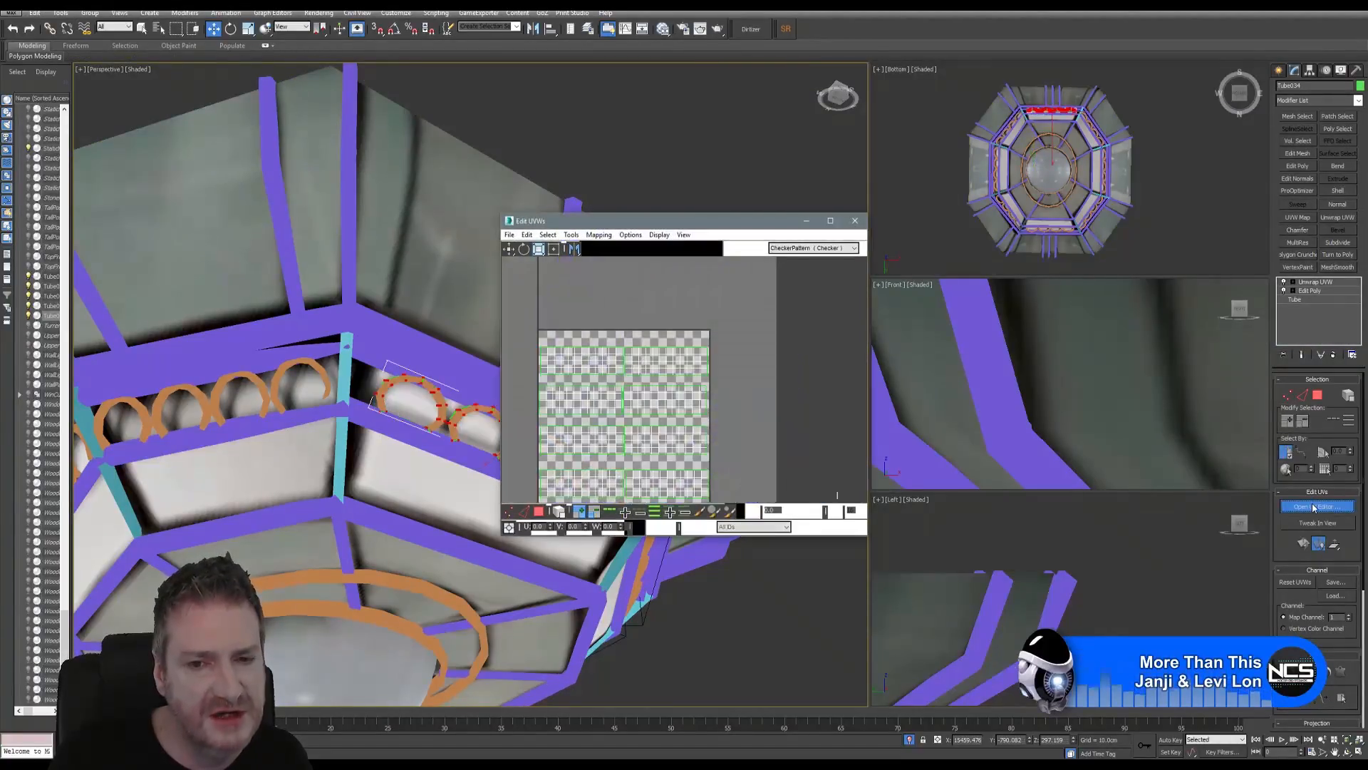
left_click(855, 220)
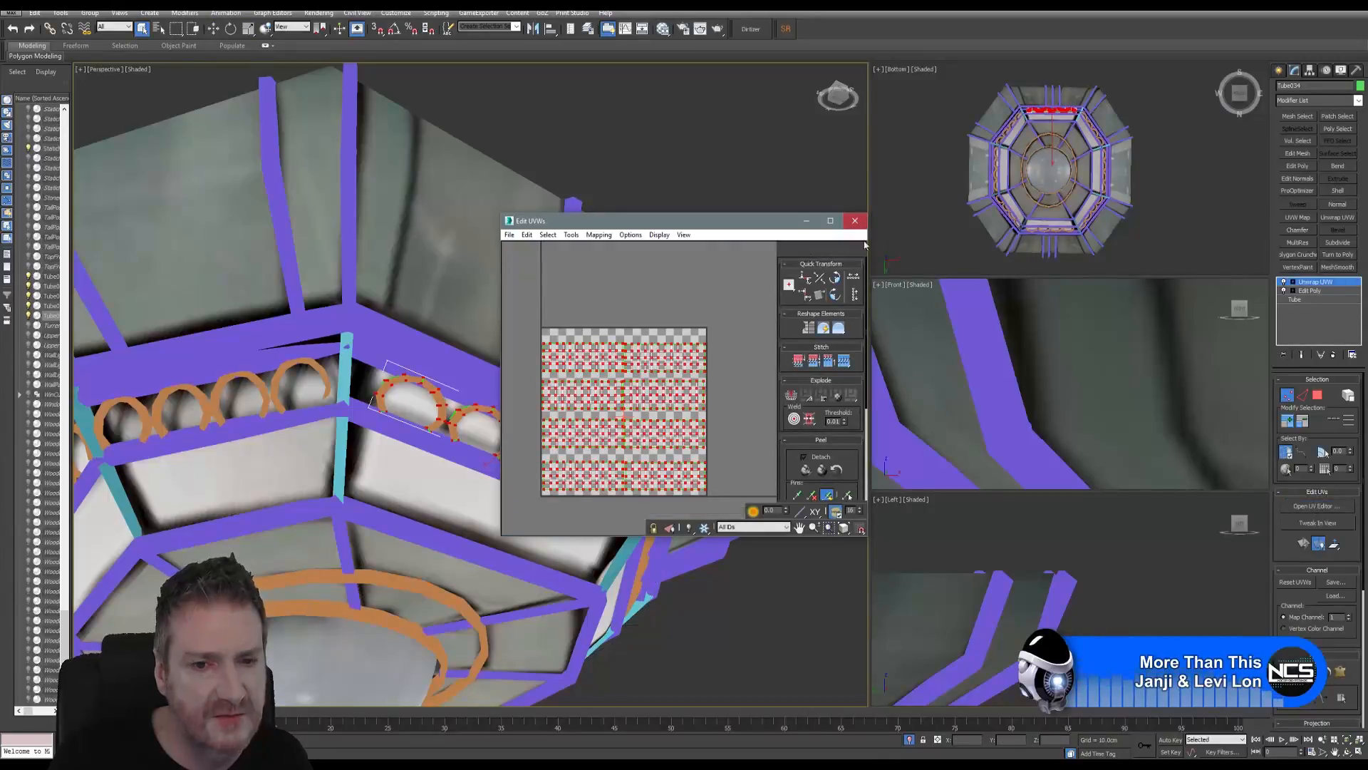
left_click(1289, 396)
Step: Ungroup the set of four orange arches on the frame's upper-right diagonal side as seen in the Bottom view
middle_click_drag(776, 433, 738, 401)
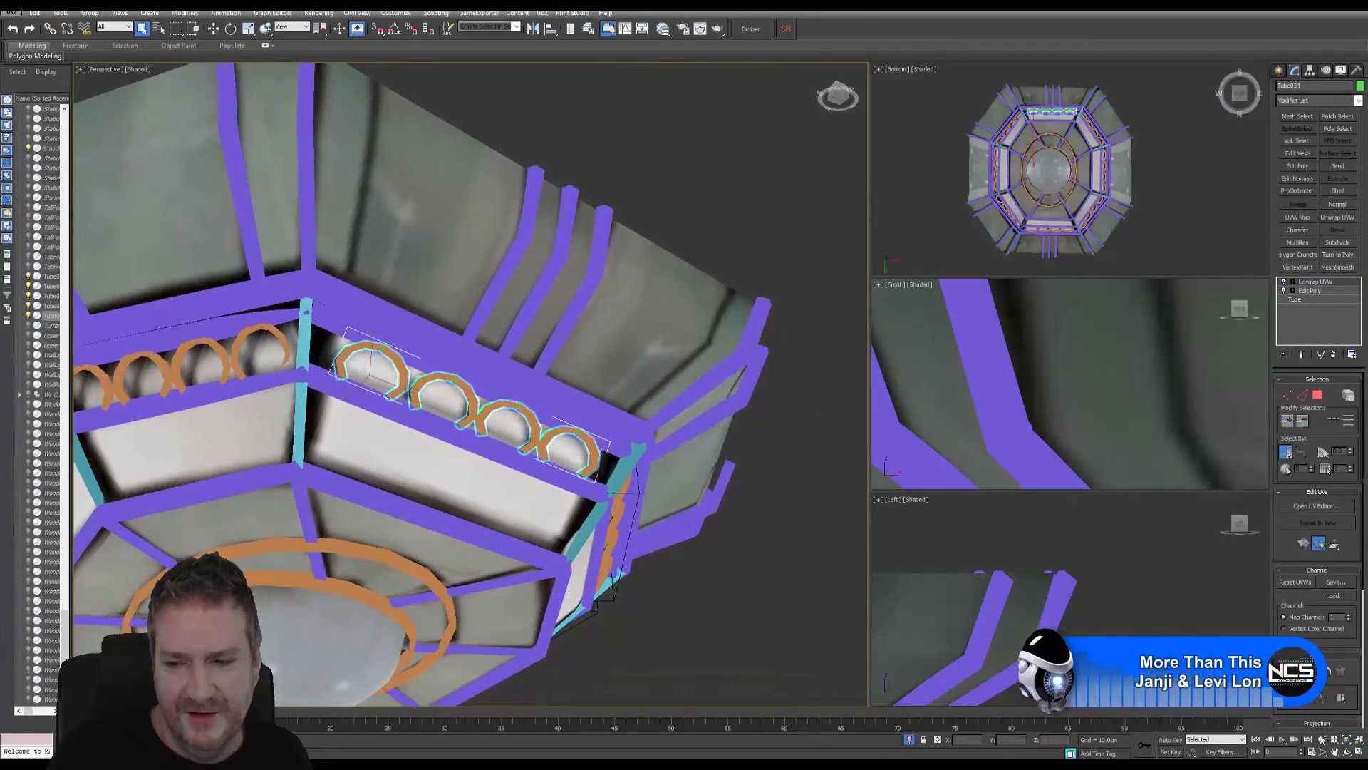
middle_click_drag(533, 384, 86, 79, "alt")
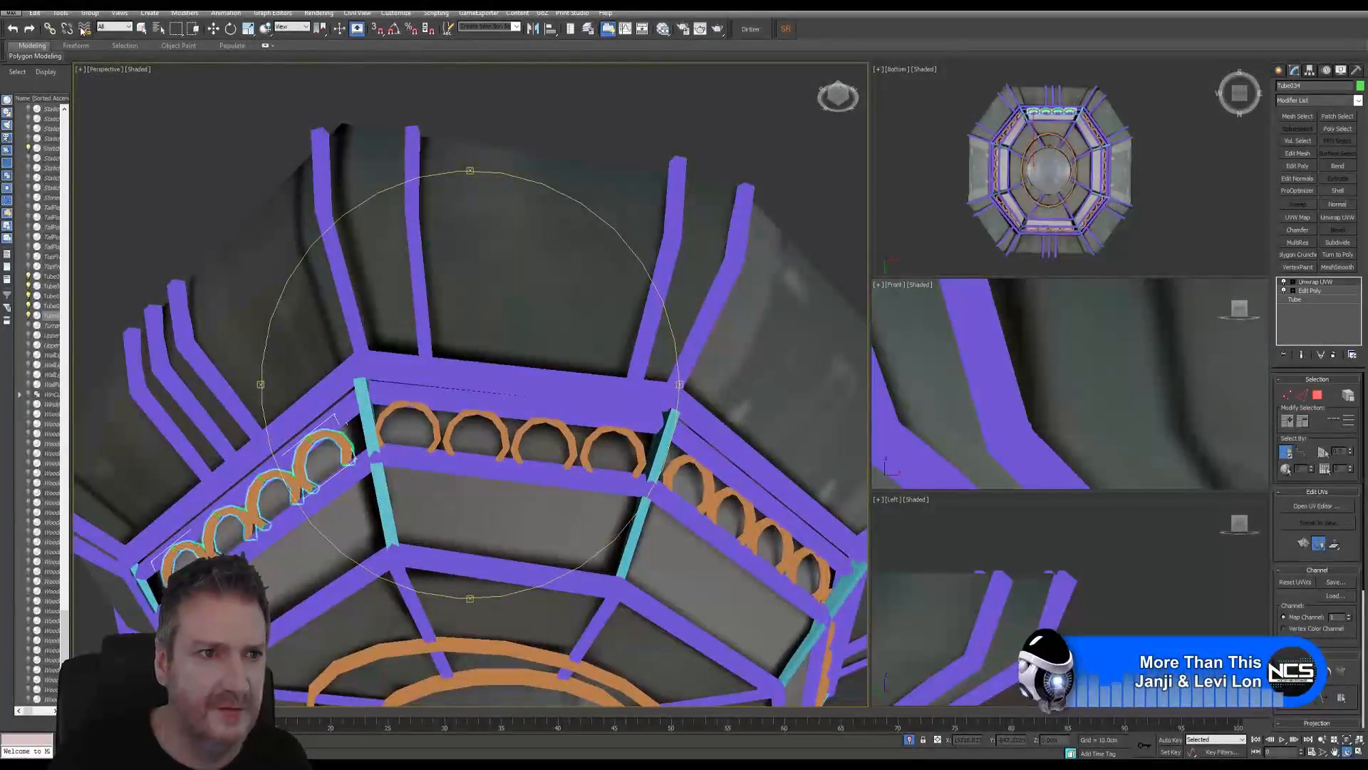
left_click(140, 28)
left_click(519, 460)
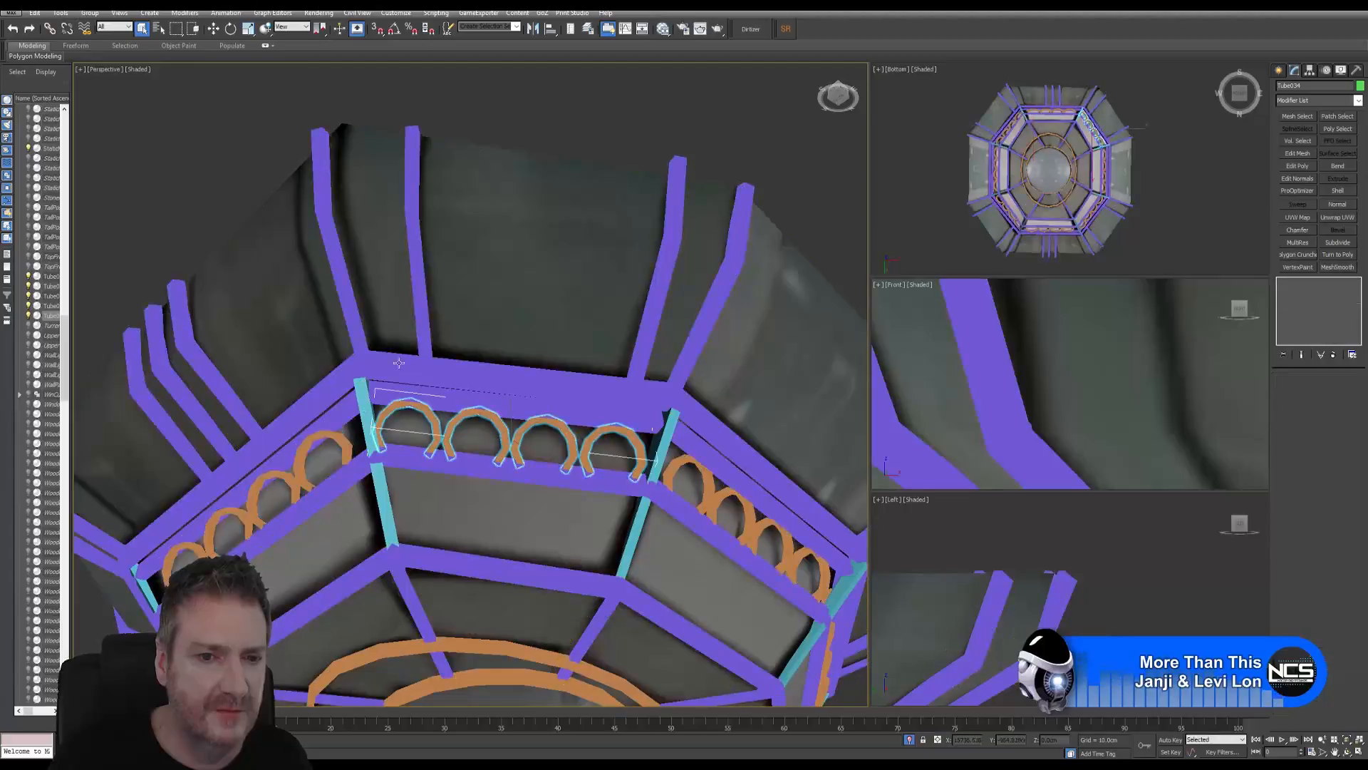
left_click(93, 22)
left_click(100, 34)
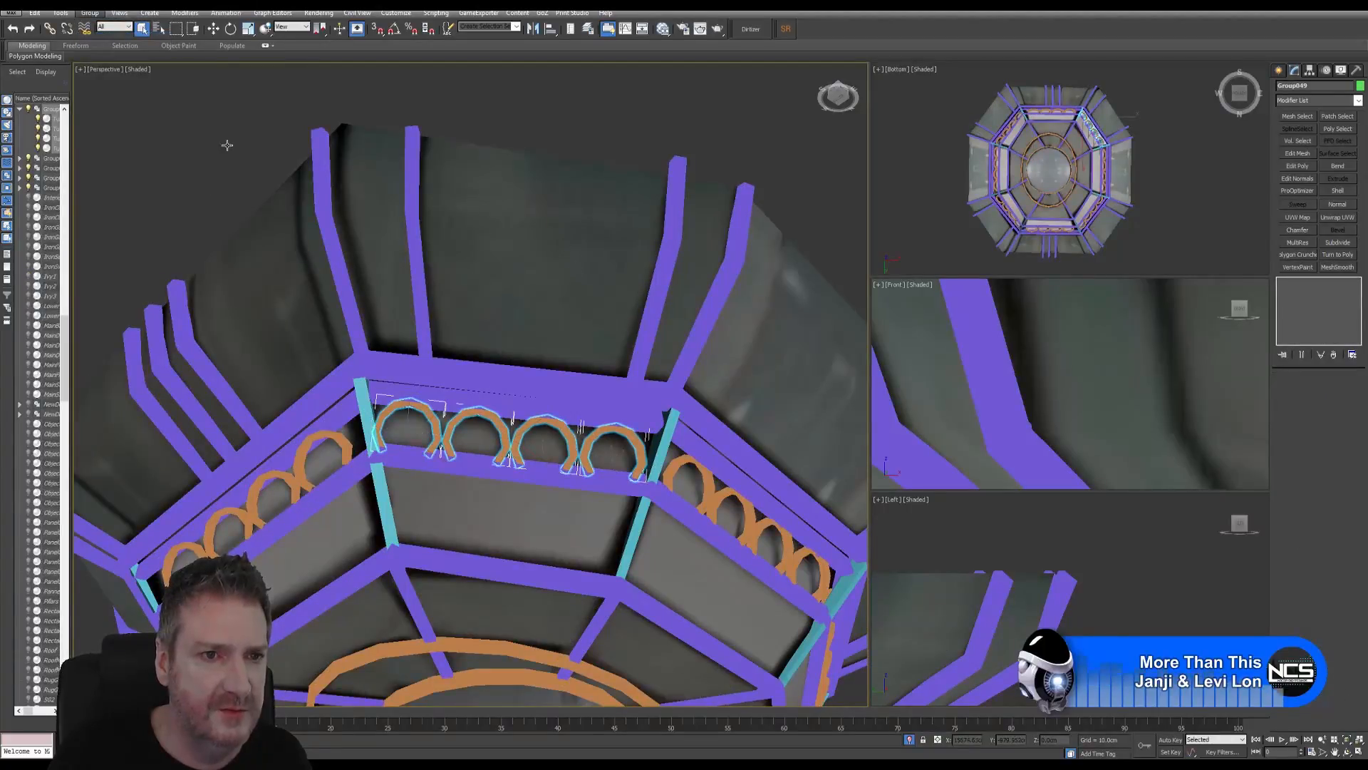
Step: Paste the copied Unwrap UVW modifier onto all four arches of the upper-right diagonal set and check their layout in the UV editor
left_click(426, 431)
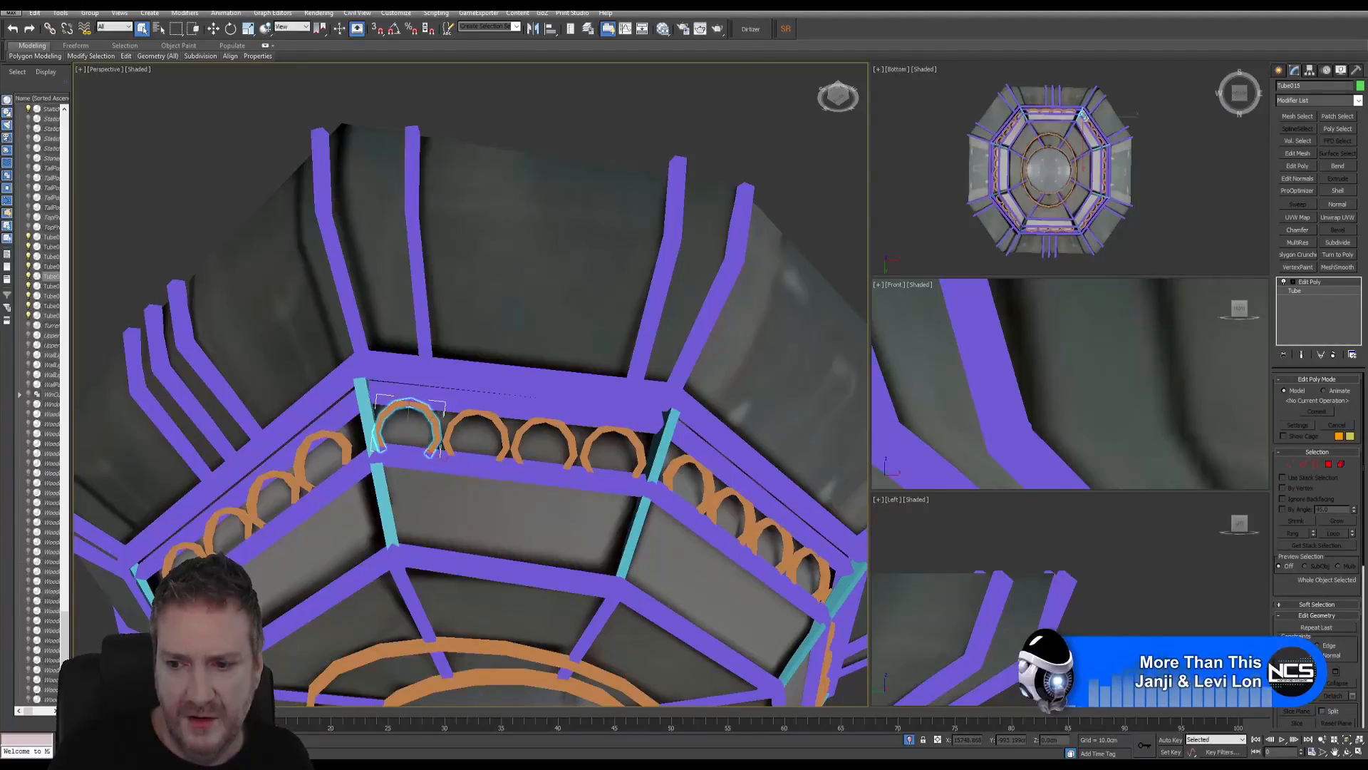
key("w")
left_click_drag(447, 428, 632, 454, "shift")
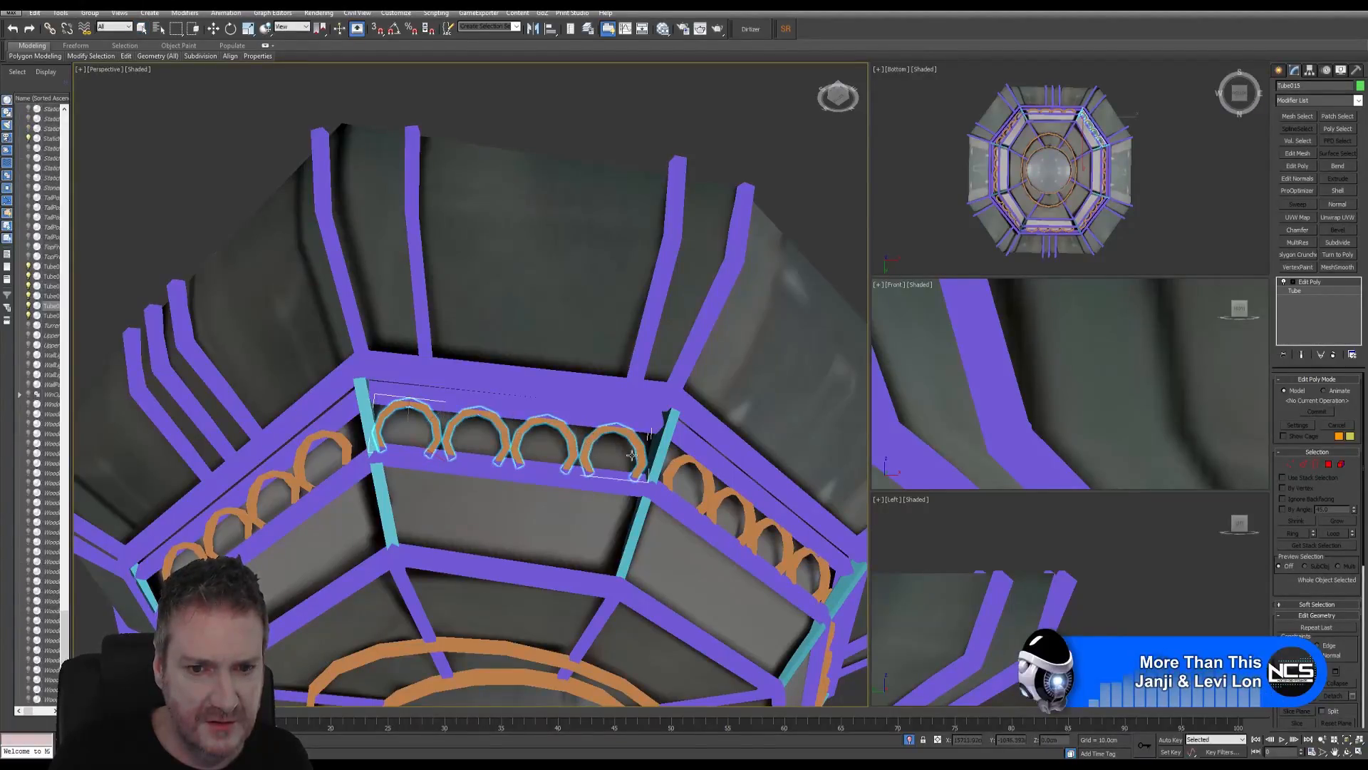
key("w")
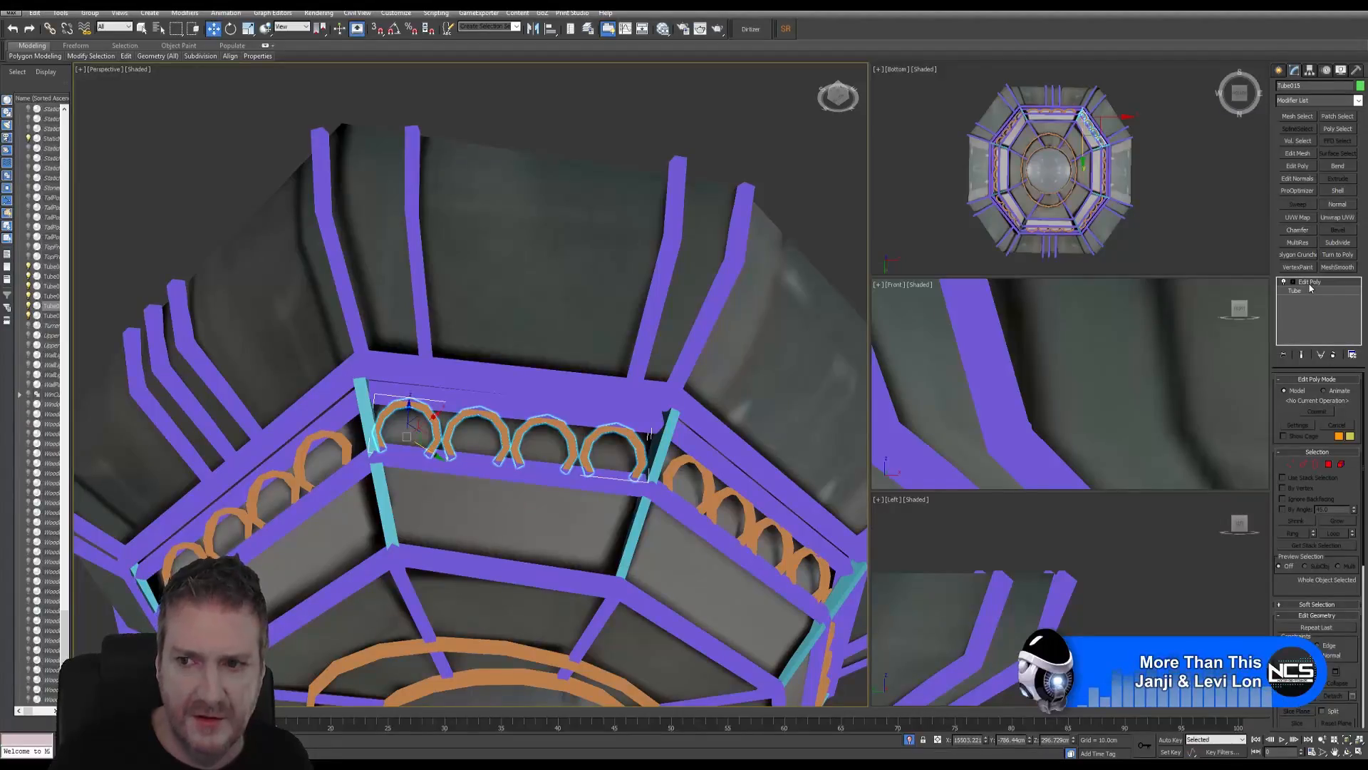
right_click(1310, 287)
left_click(1251, 346)
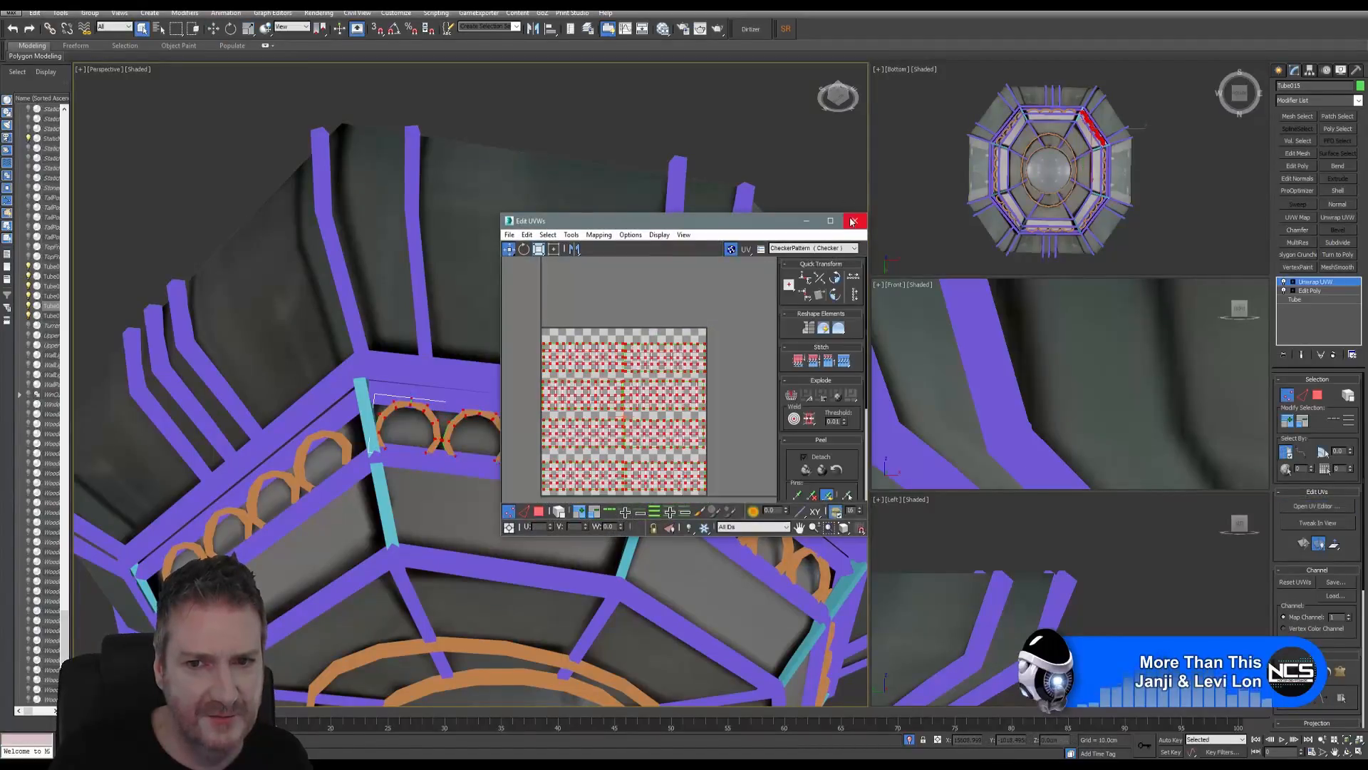
left_click(852, 221)
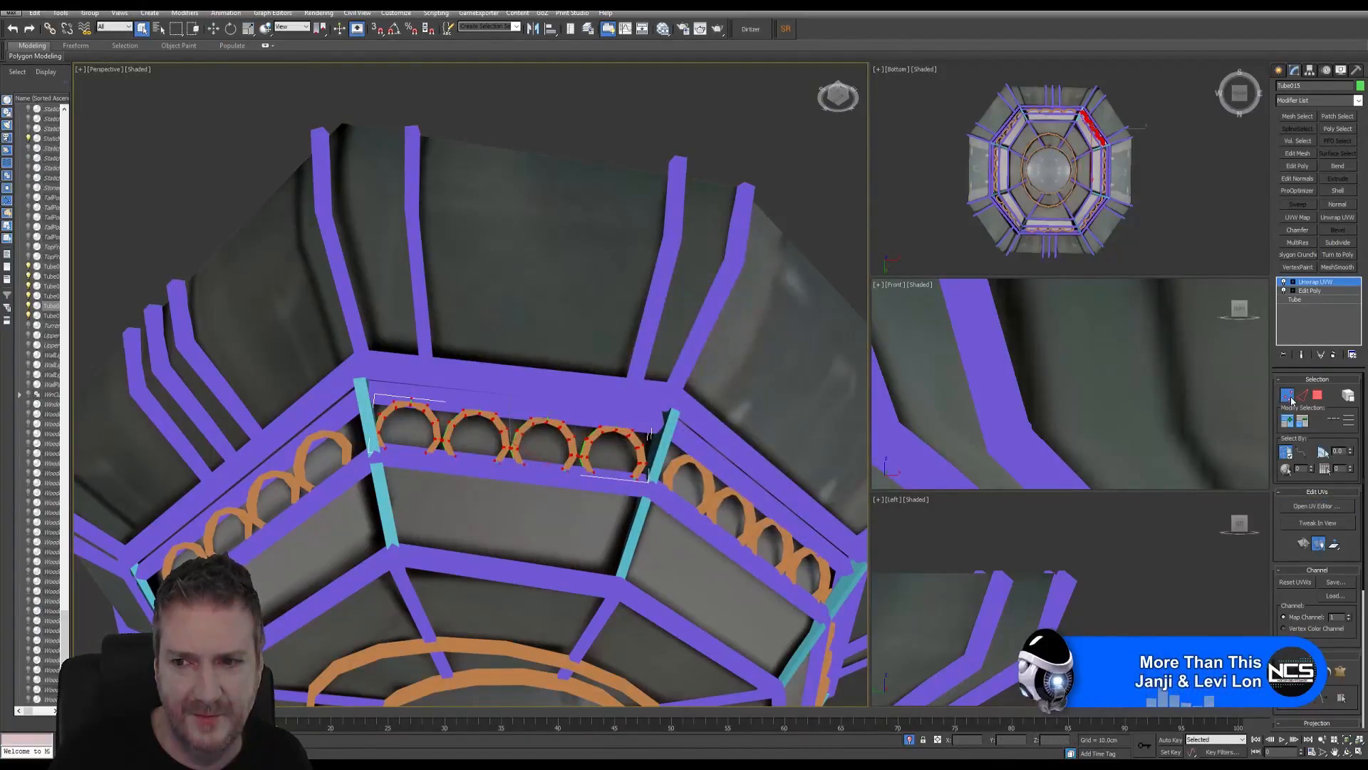
left_click(1287, 395)
Step: Ungroup the adjacent set of four orange arches on the frame's right side as seen in the Bottom view
middle_click_drag(507, 373, 388, 341)
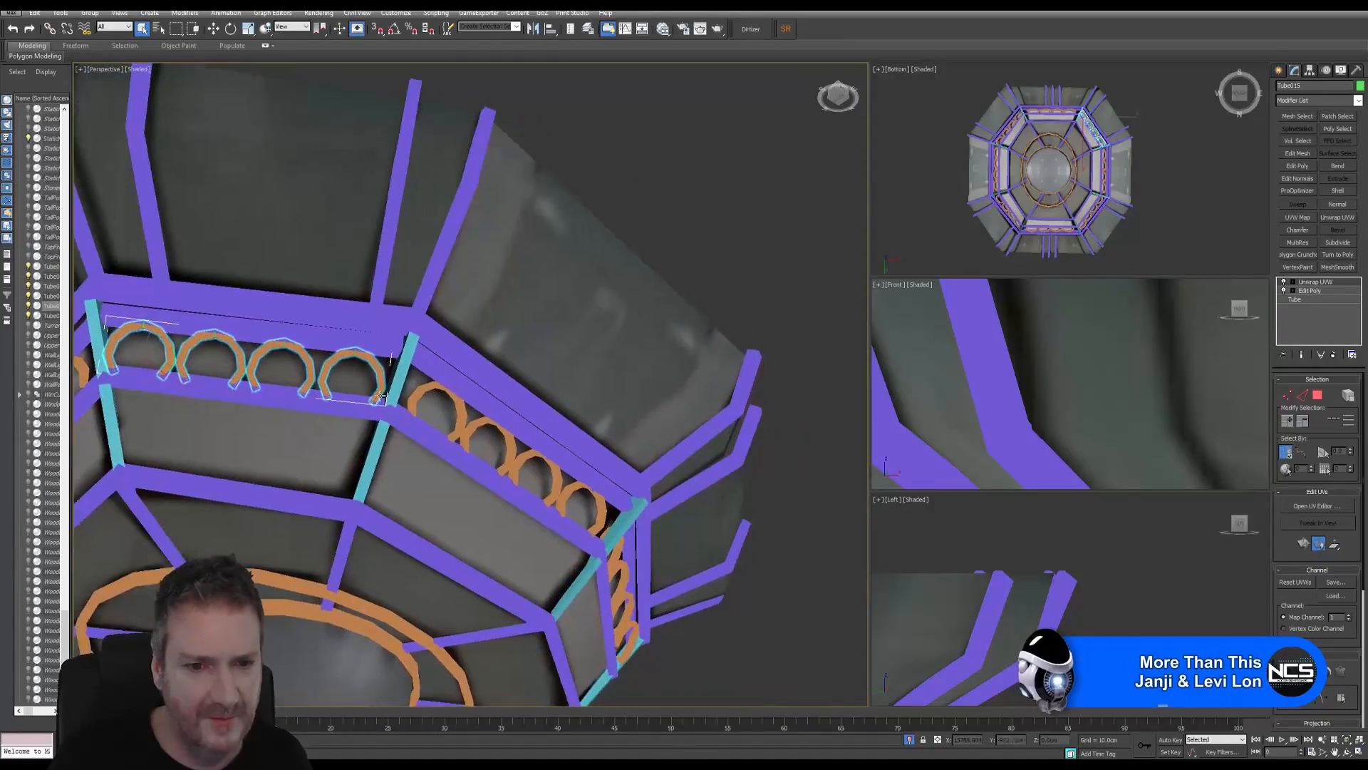
left_click(425, 396)
left_click(99, 13)
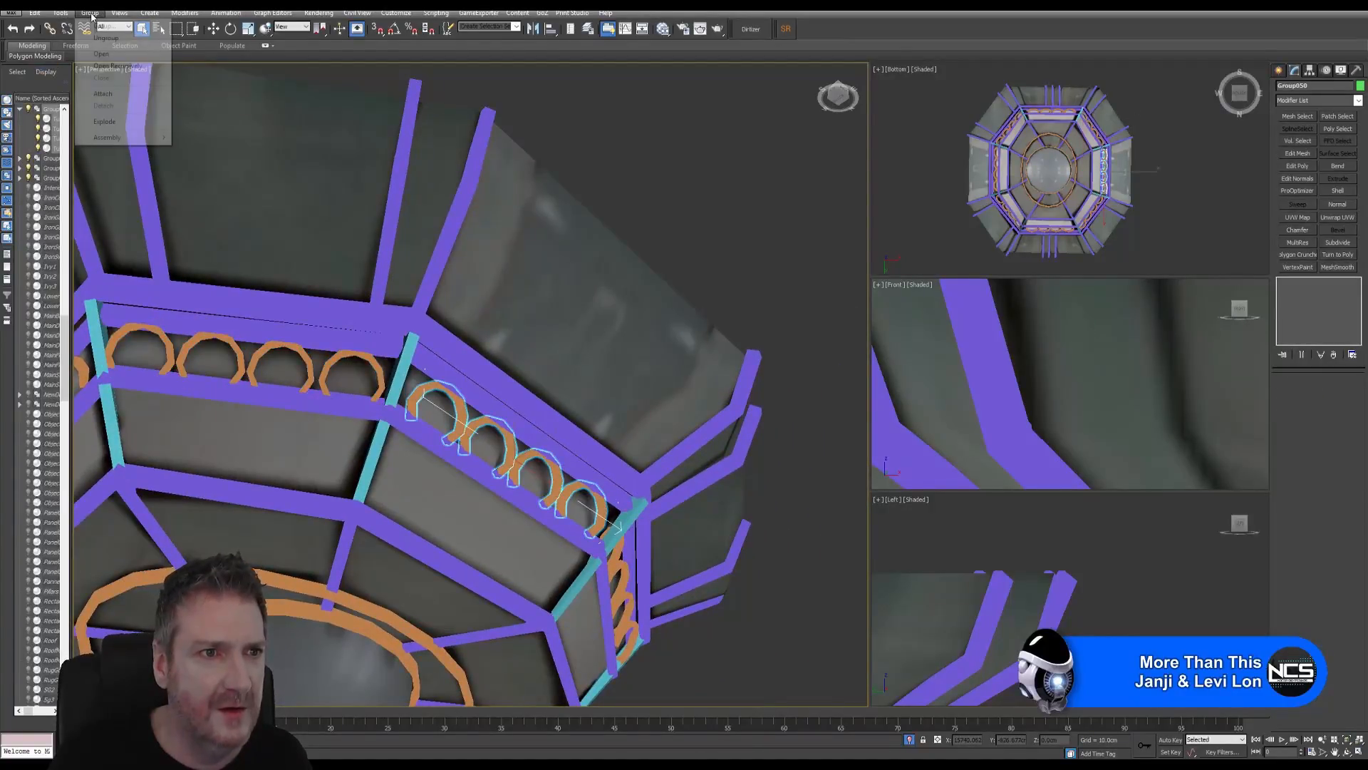
left_click(100, 35)
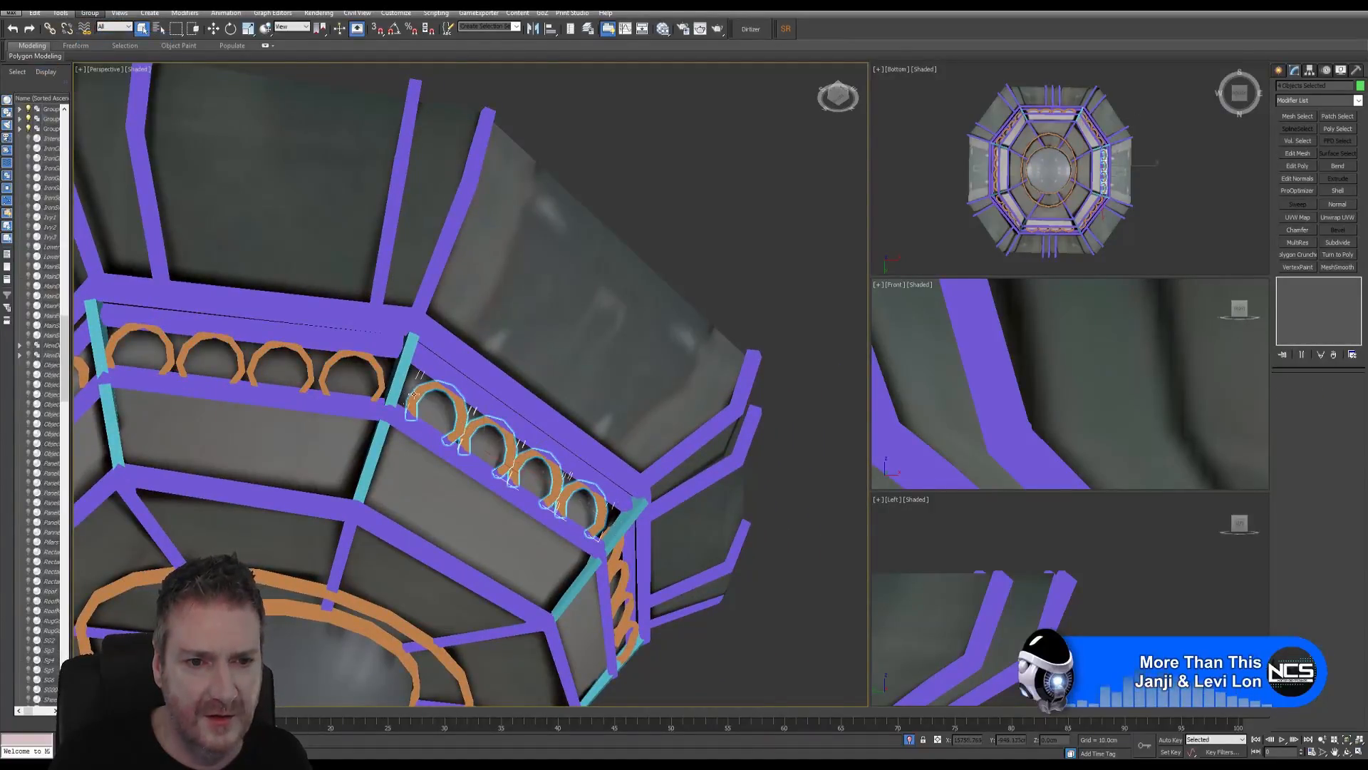
Step: Select the four ungrouped arches on the frame's right side and paste the copied Unwrap UVW modifier onto them
left_click(442, 392)
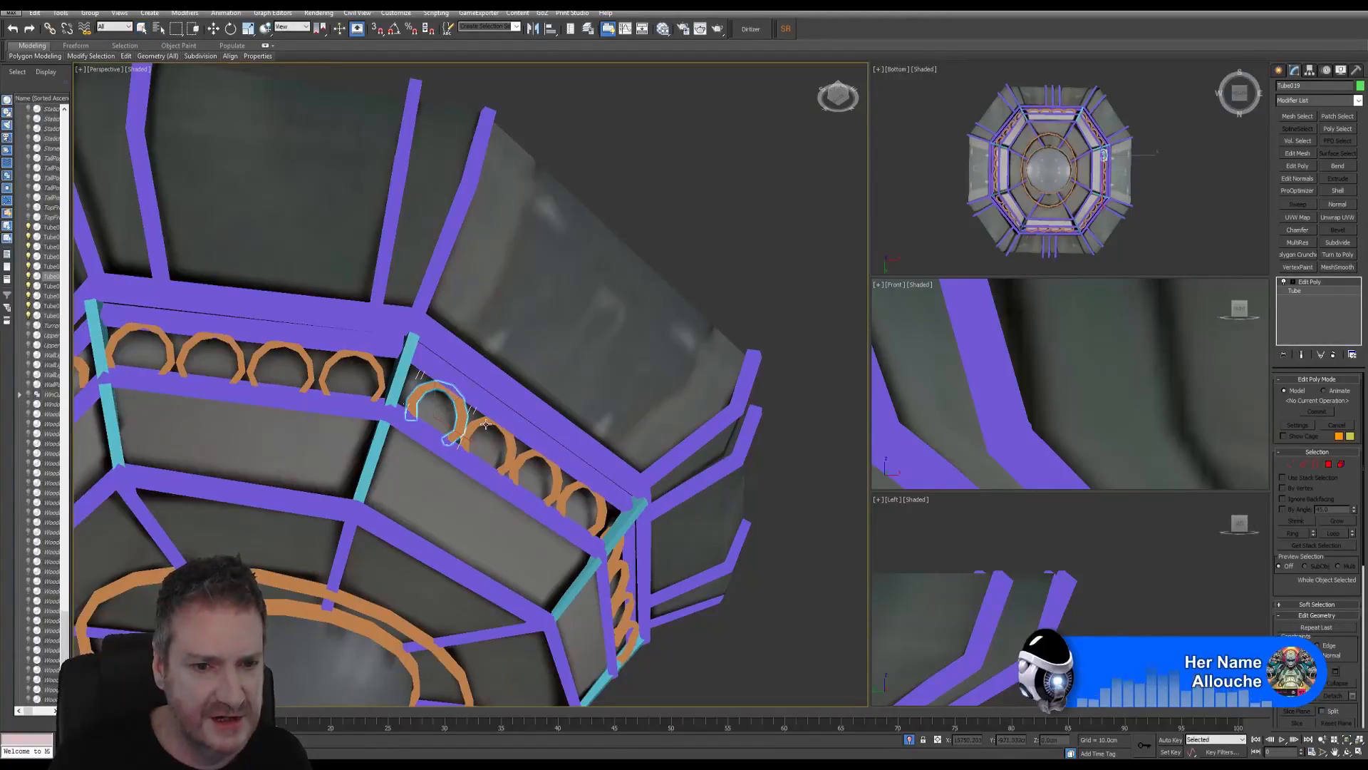
left_click(515, 450, "ctrl")
left_click(546, 476, "ctrl")
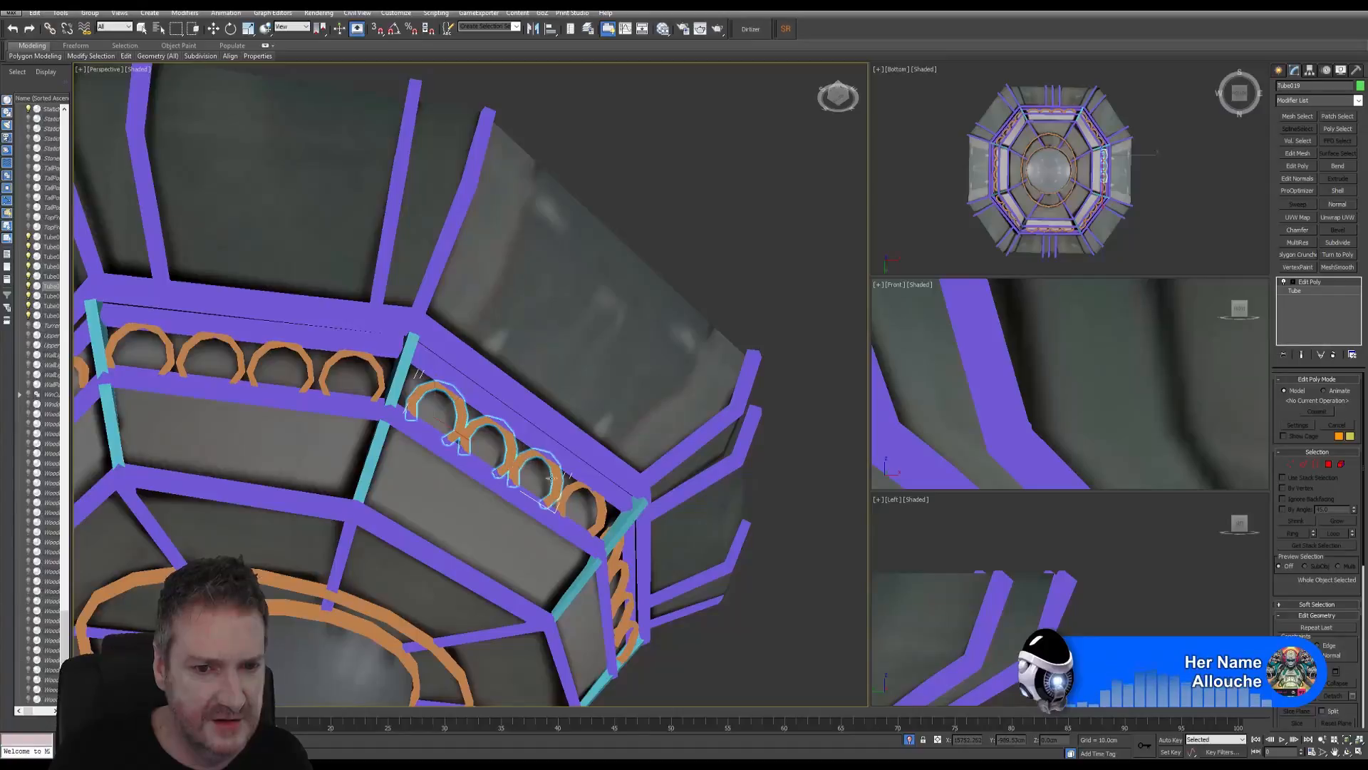
left_click(585, 502, "ctrl")
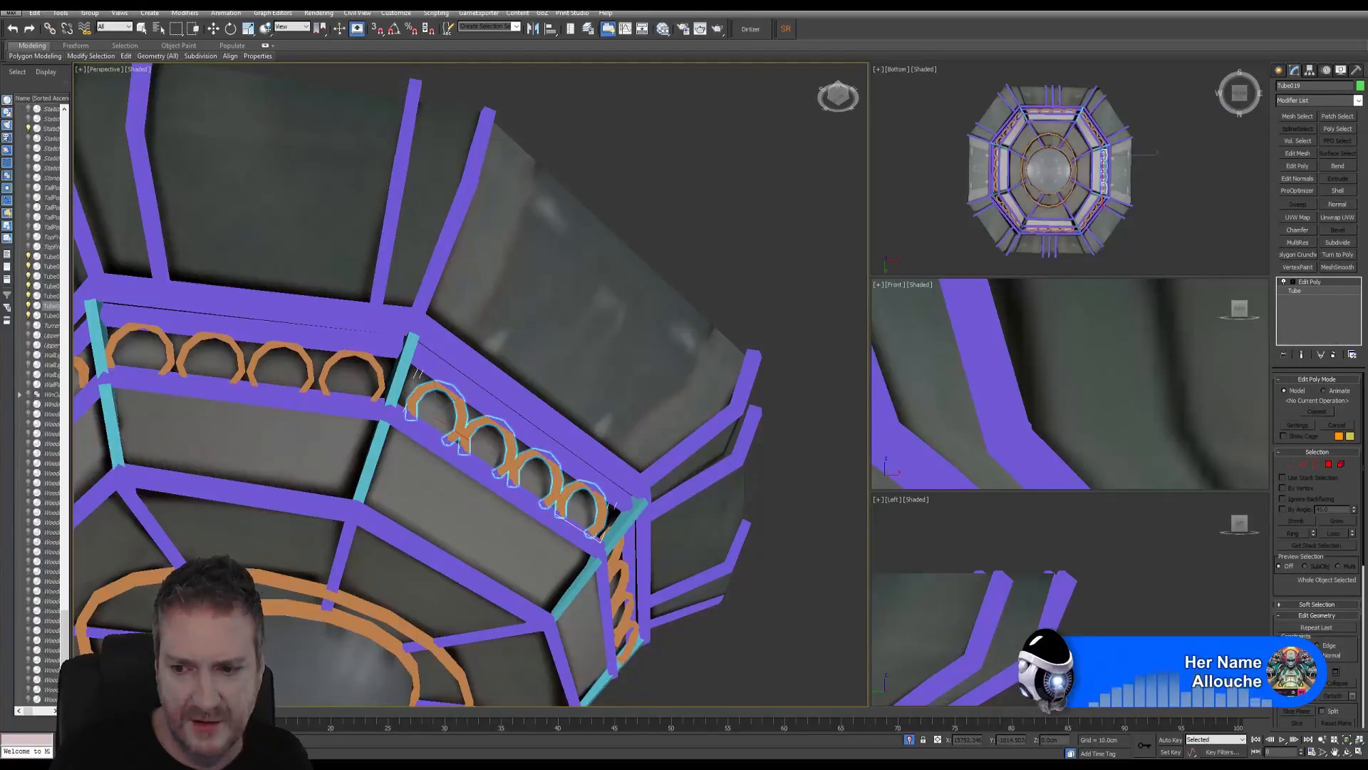
key("w")
right_click(1314, 284)
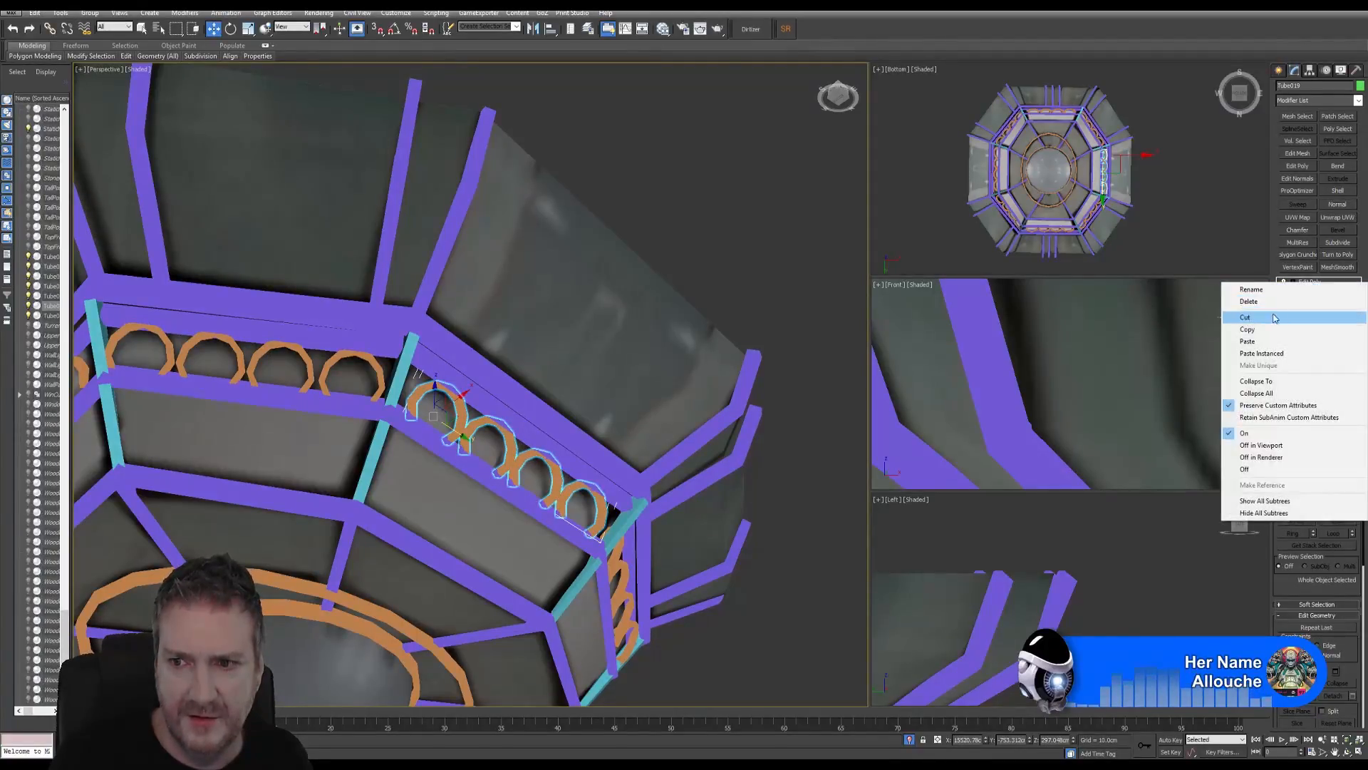
left_click(1253, 343)
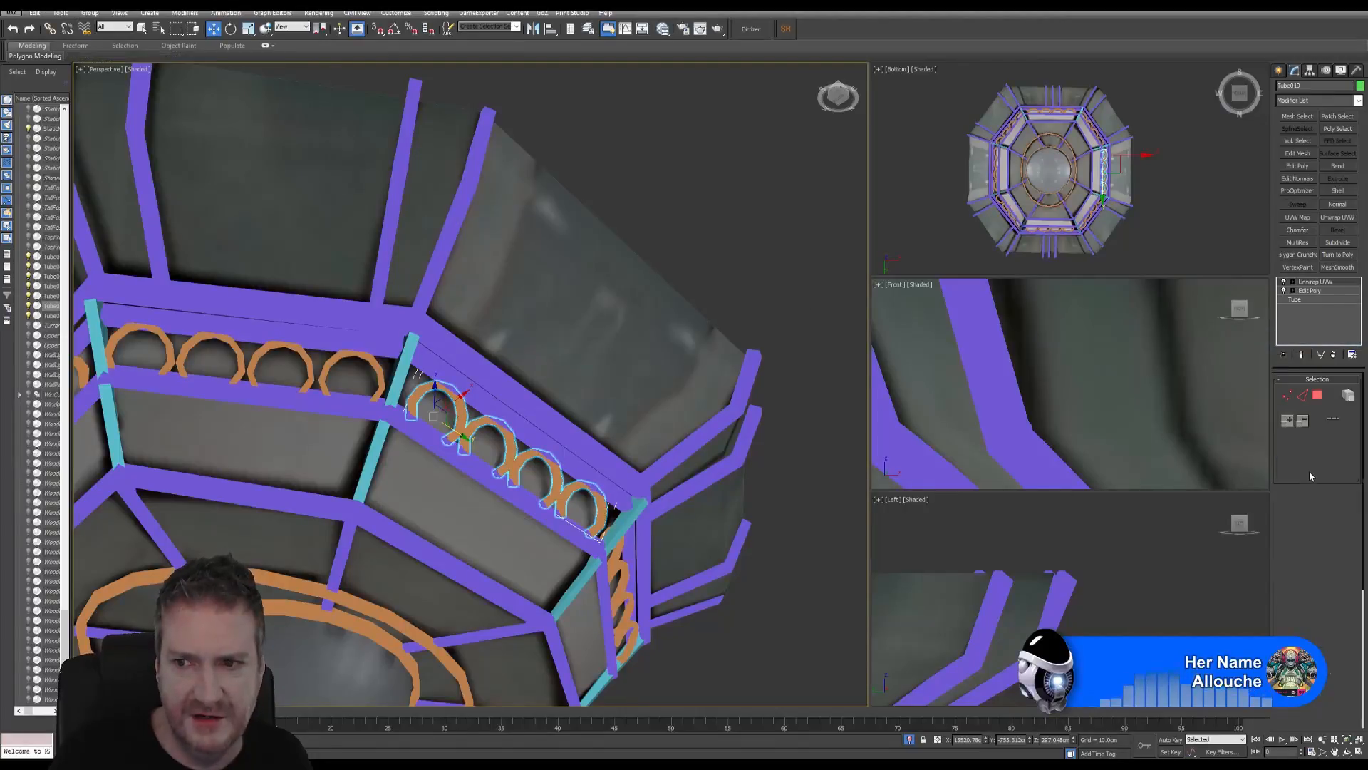
Step: Examine the right-side arches' pasted UV strips in the UV editor, then close it and leave vertex selection
left_click(1311, 508)
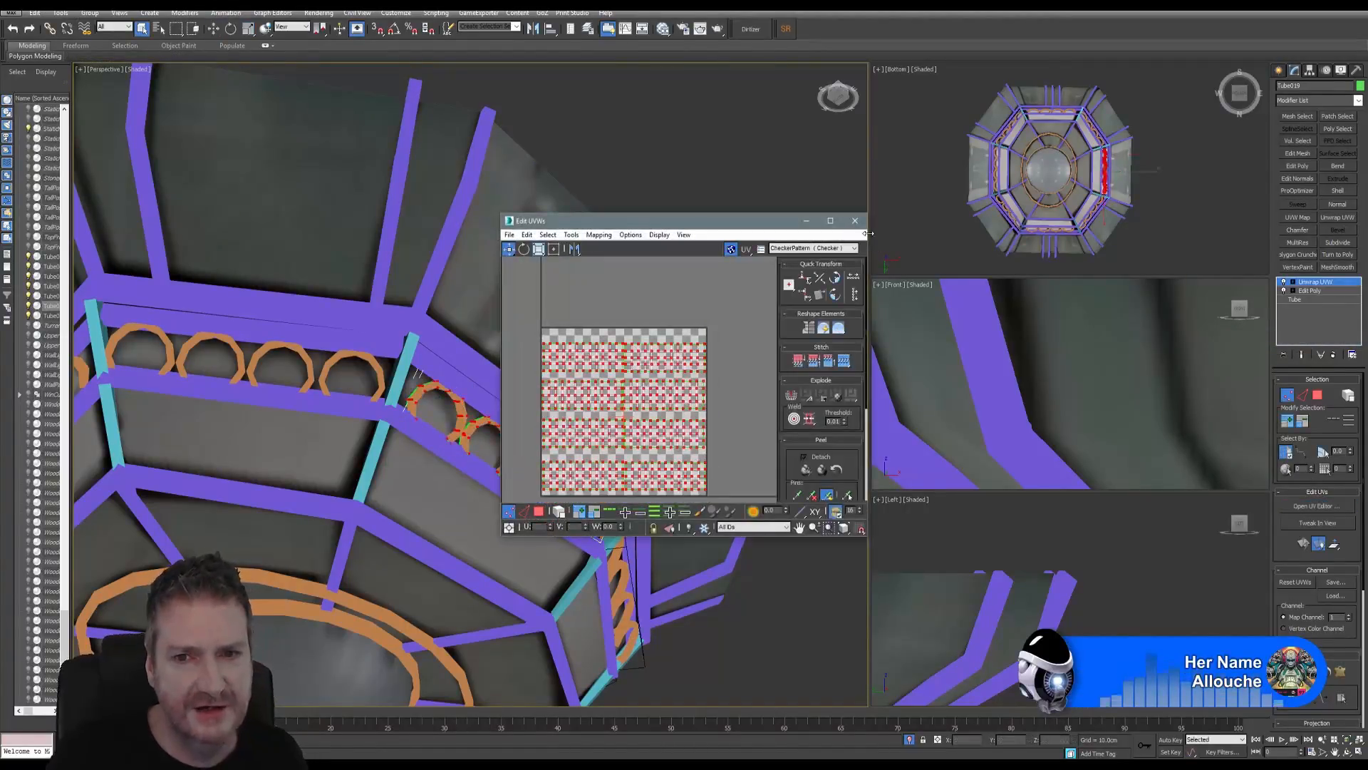
left_click(855, 221)
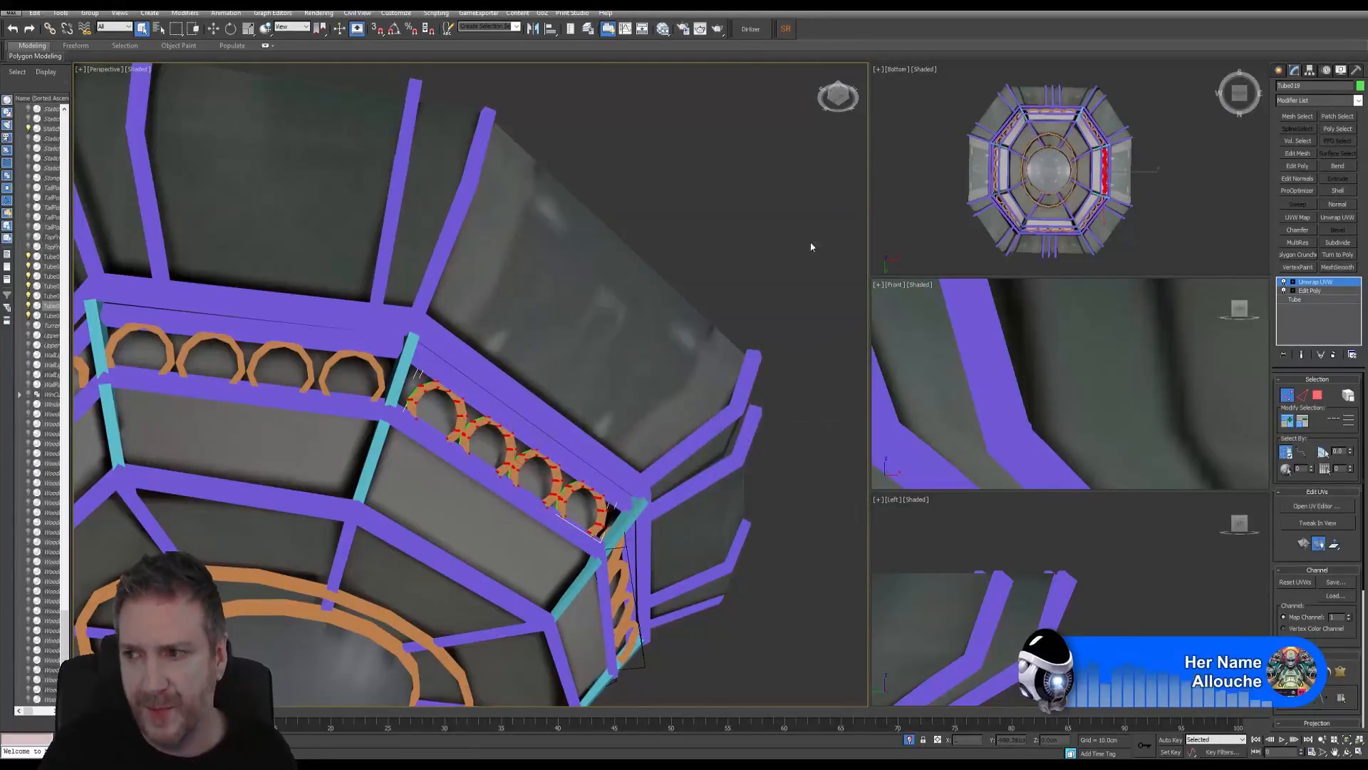
middle_click_drag(615, 335, 374, 407)
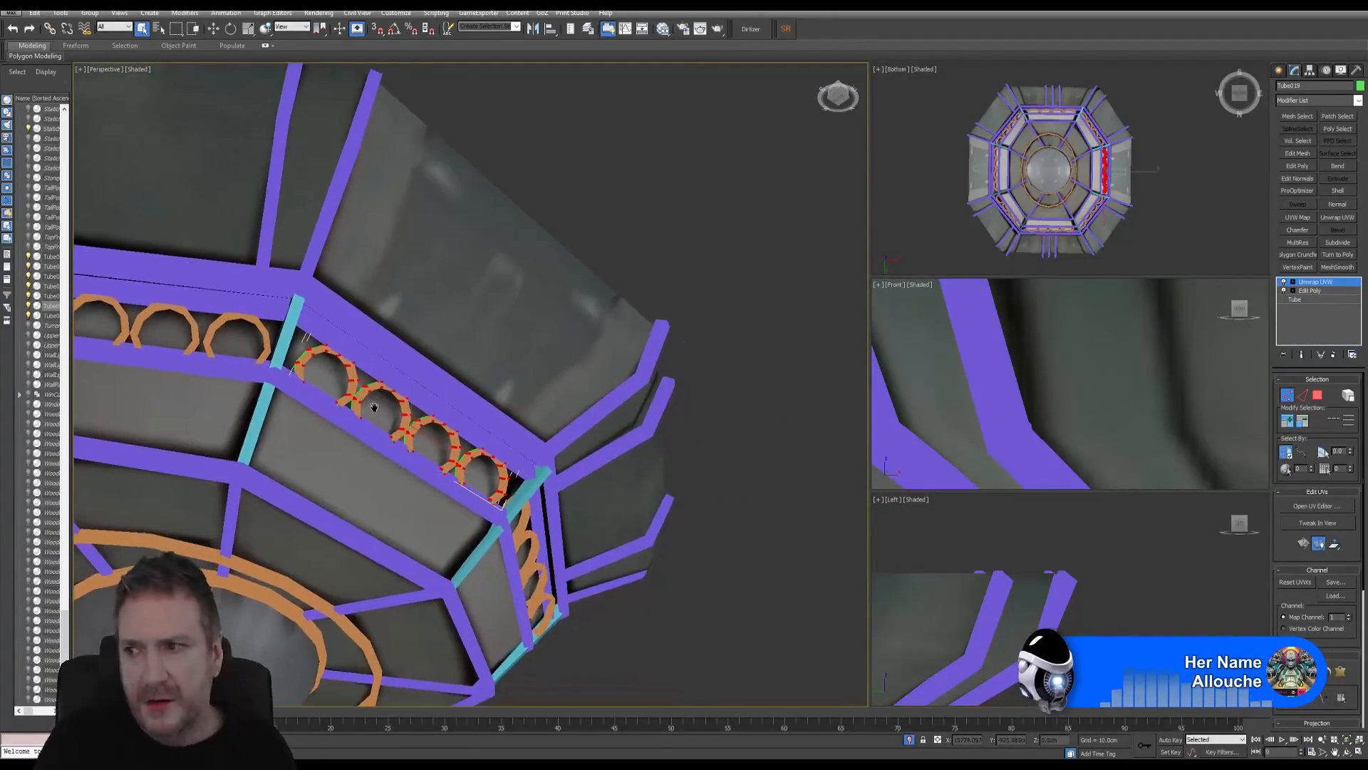
left_click(1290, 396)
Step: Ungroup the set of four orange arches on the frame's lower-right diagonal side as seen in the Bottom view
left_click(1347, 753)
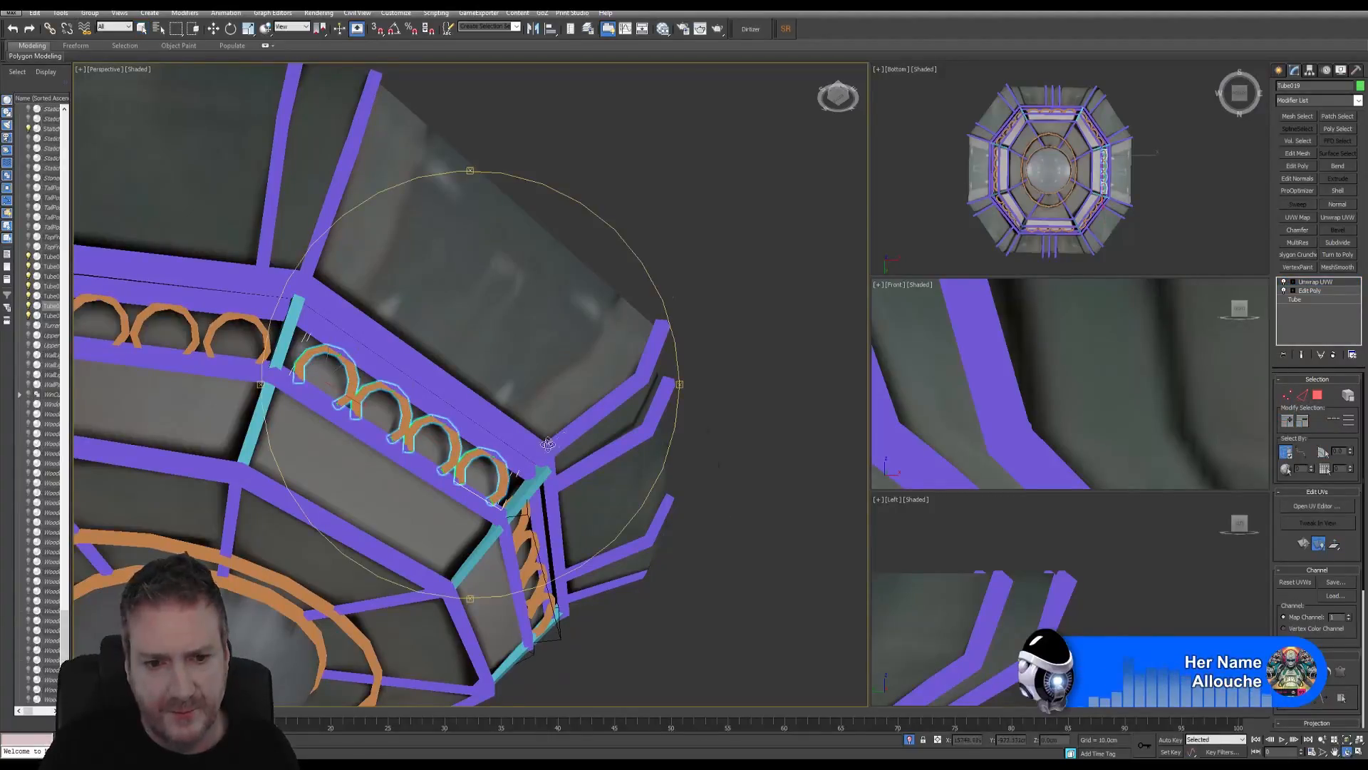
left_click_drag(548, 444, 352, 479)
left_click_drag(362, 419, 371, 420)
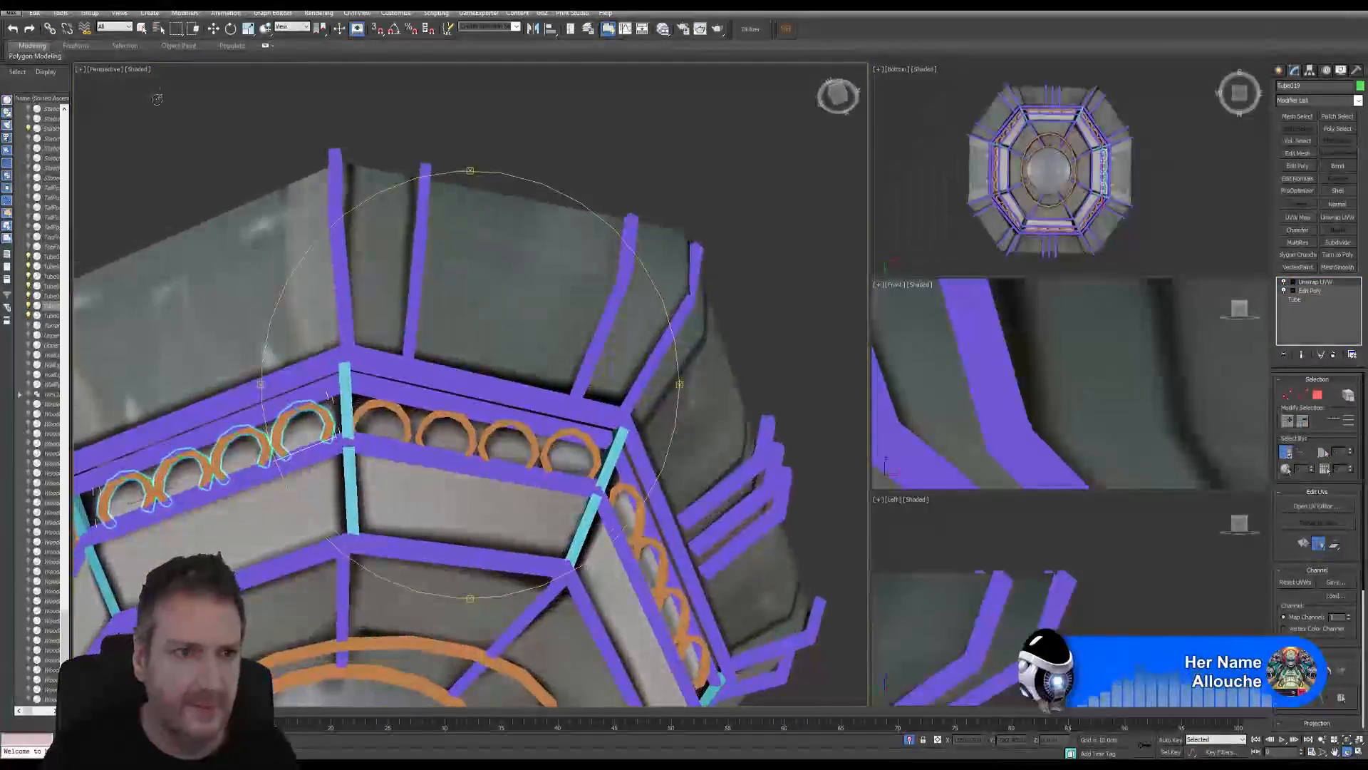
key("q")
left_click(408, 420)
left_click(408, 420)
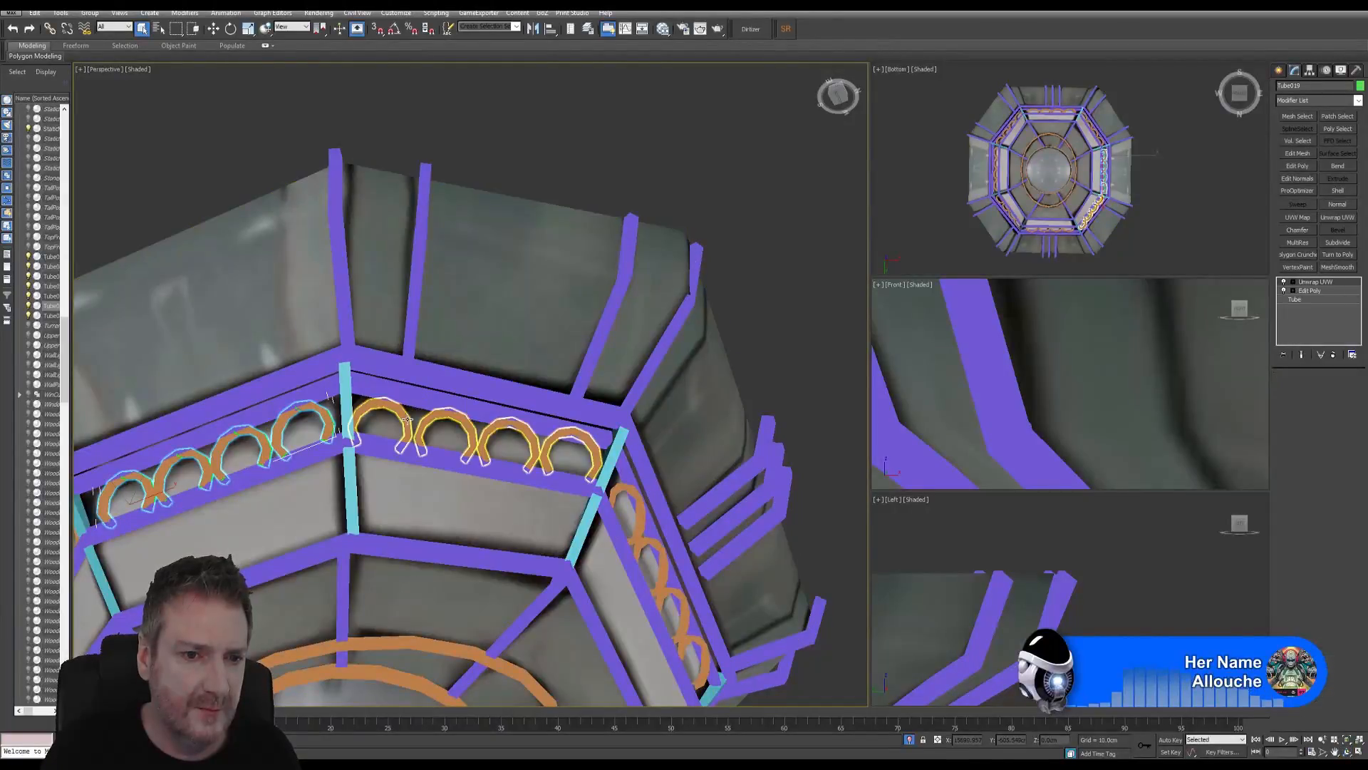
left_click(90, 13)
left_click(108, 38)
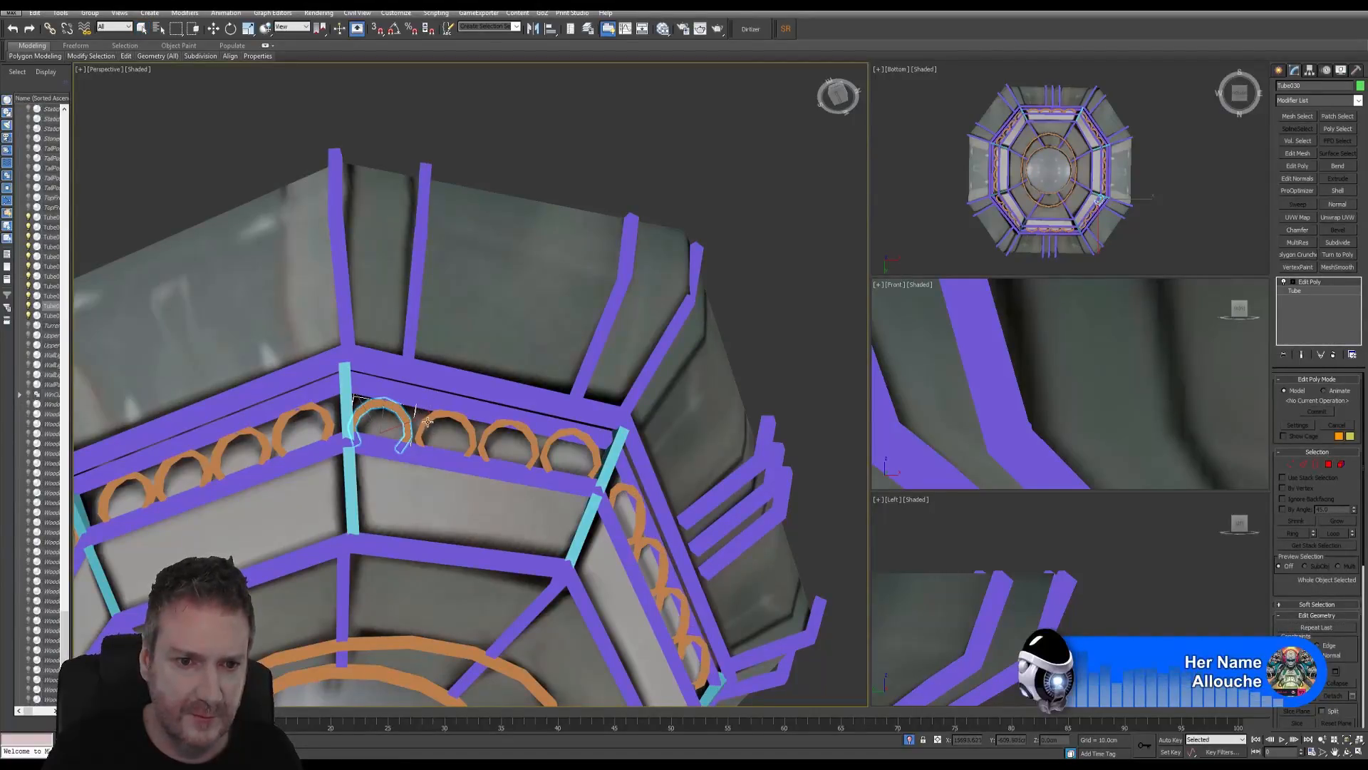
Step: Paste the copied Unwrap UVW modifier onto all four lower-right diagonal arches and check their UV layout in the UV editor
left_click(453, 424, "ctrl")
left_click(488, 430, "ctrl")
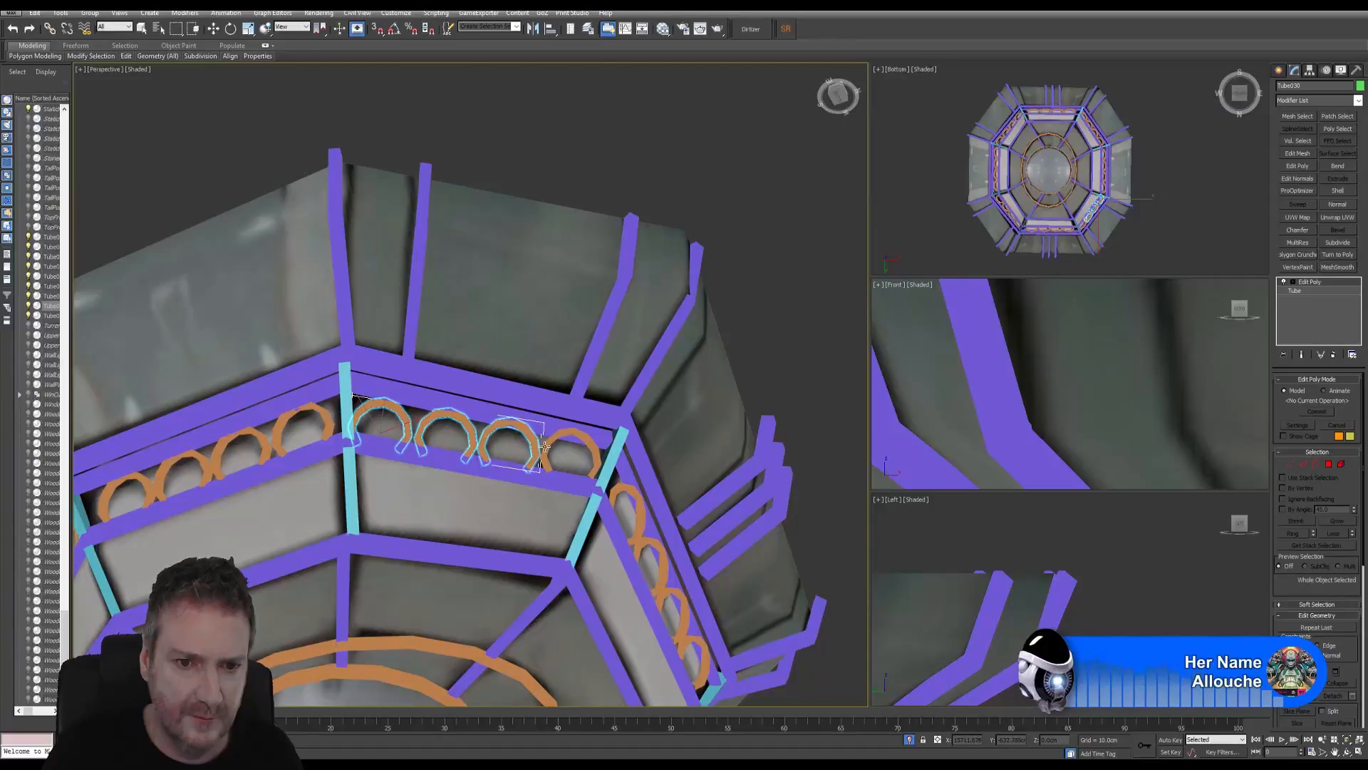
left_click(546, 448, "ctrl")
key("w")
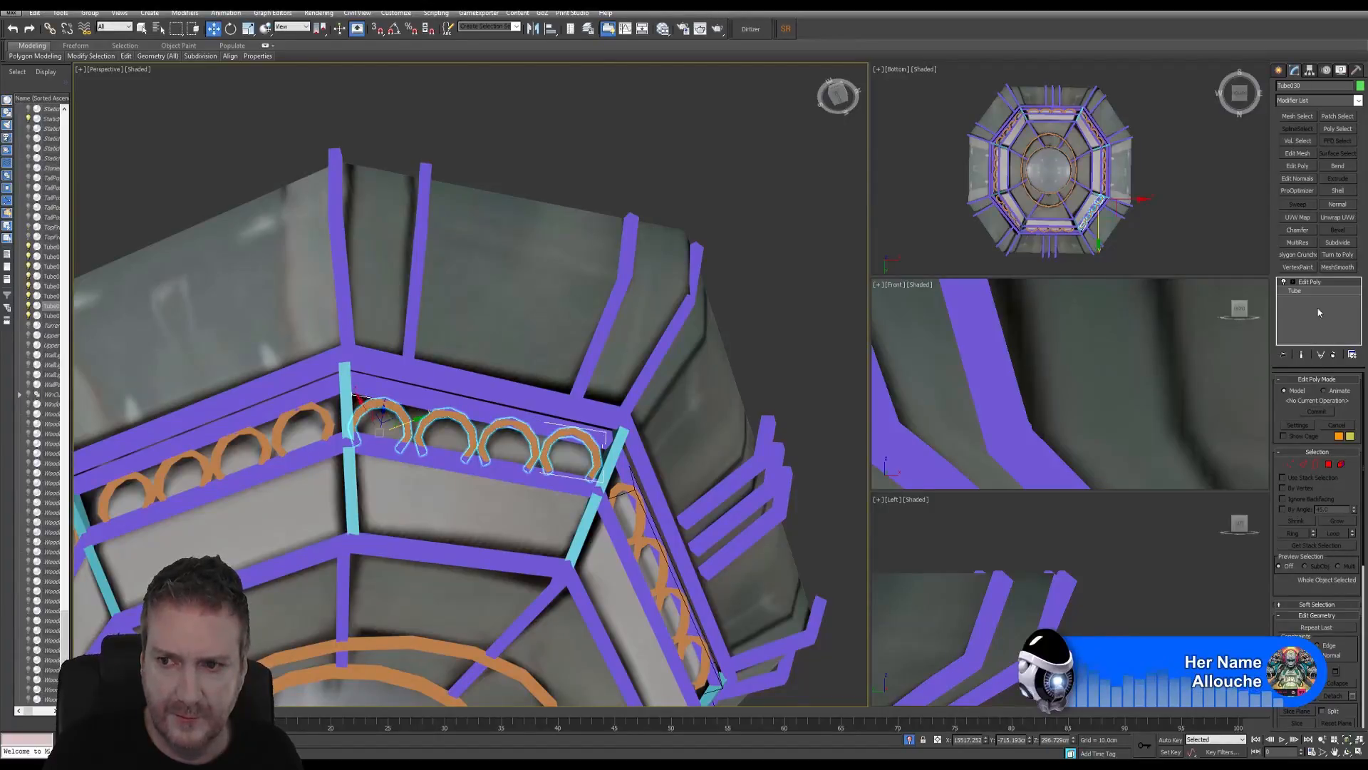
right_click(1315, 285)
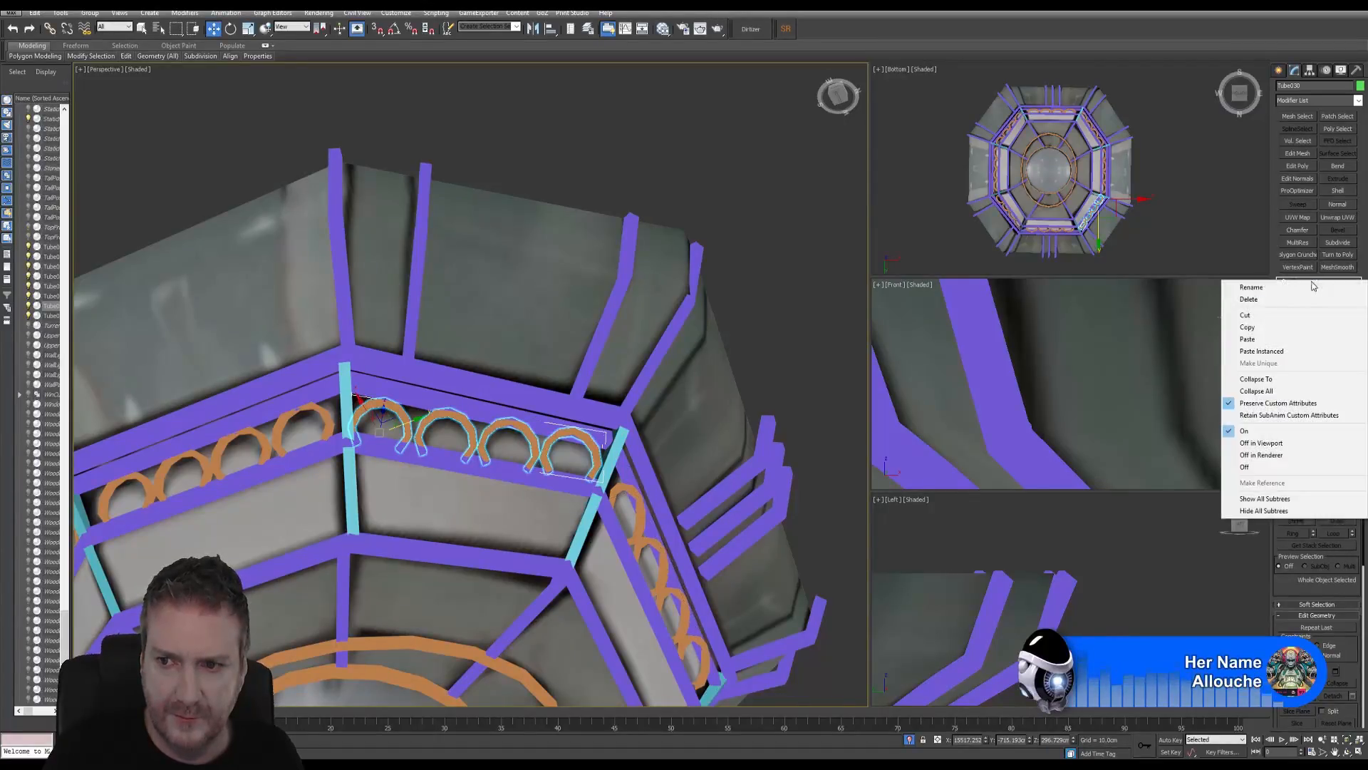
left_click(1257, 341)
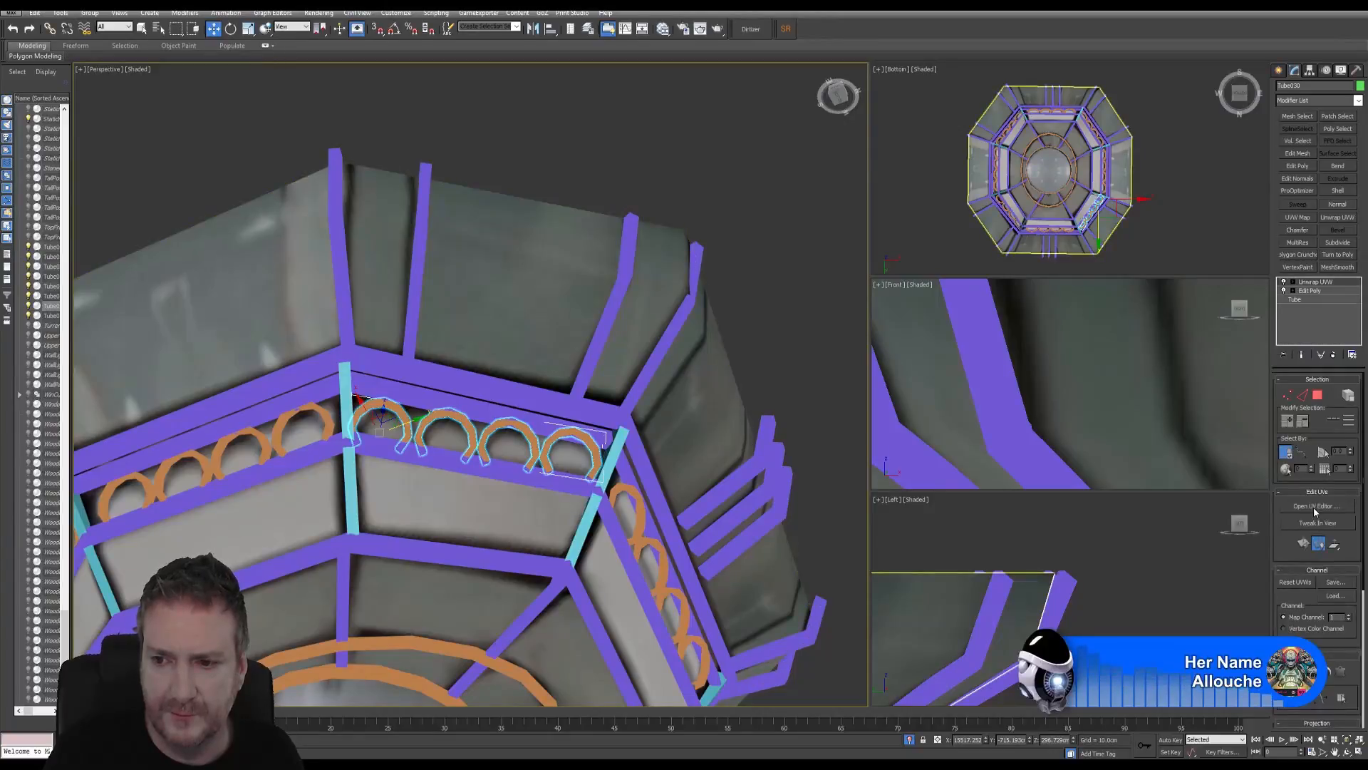
left_click(1314, 507)
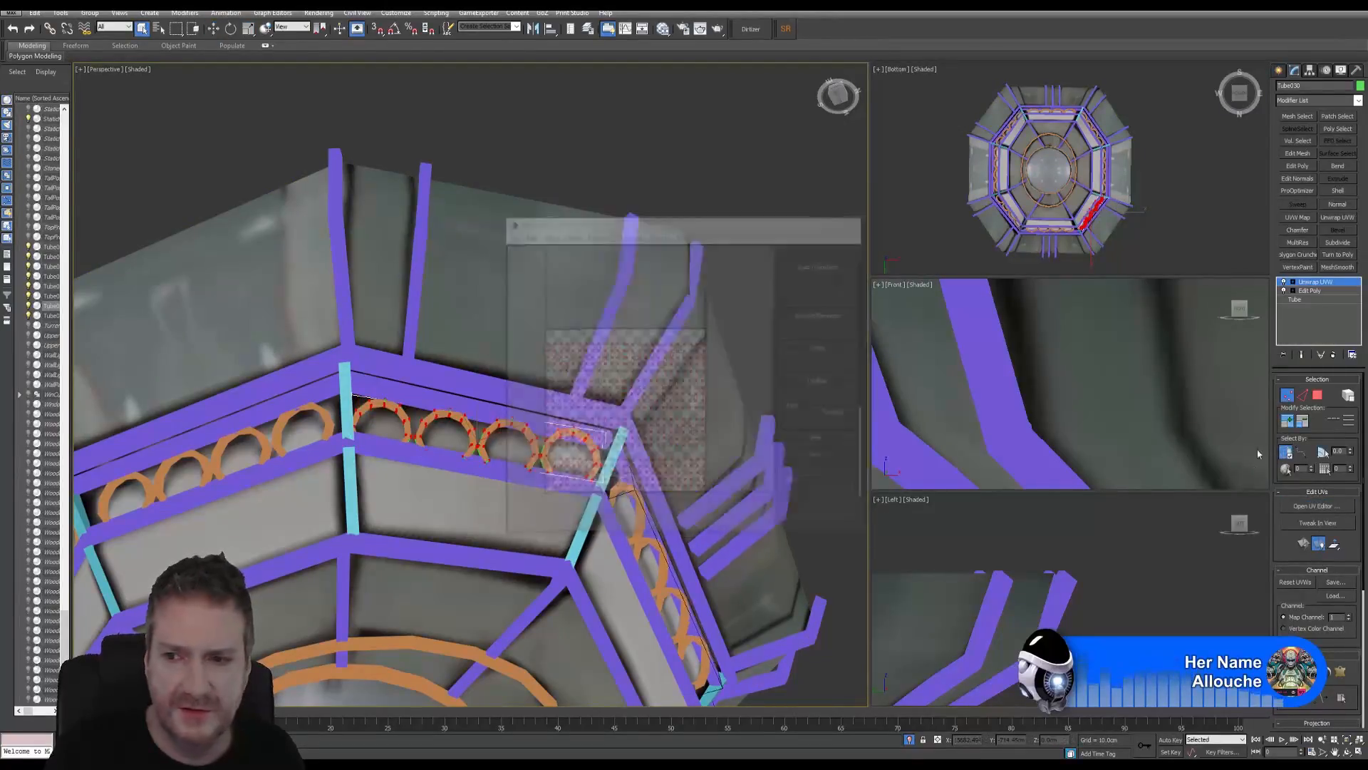
left_click(1286, 395)
Step: Ungroup the four-arch set on the frame's bottom side as seen in the Bottom view and select its first arch
middle_click_drag(566, 448, 421, 373)
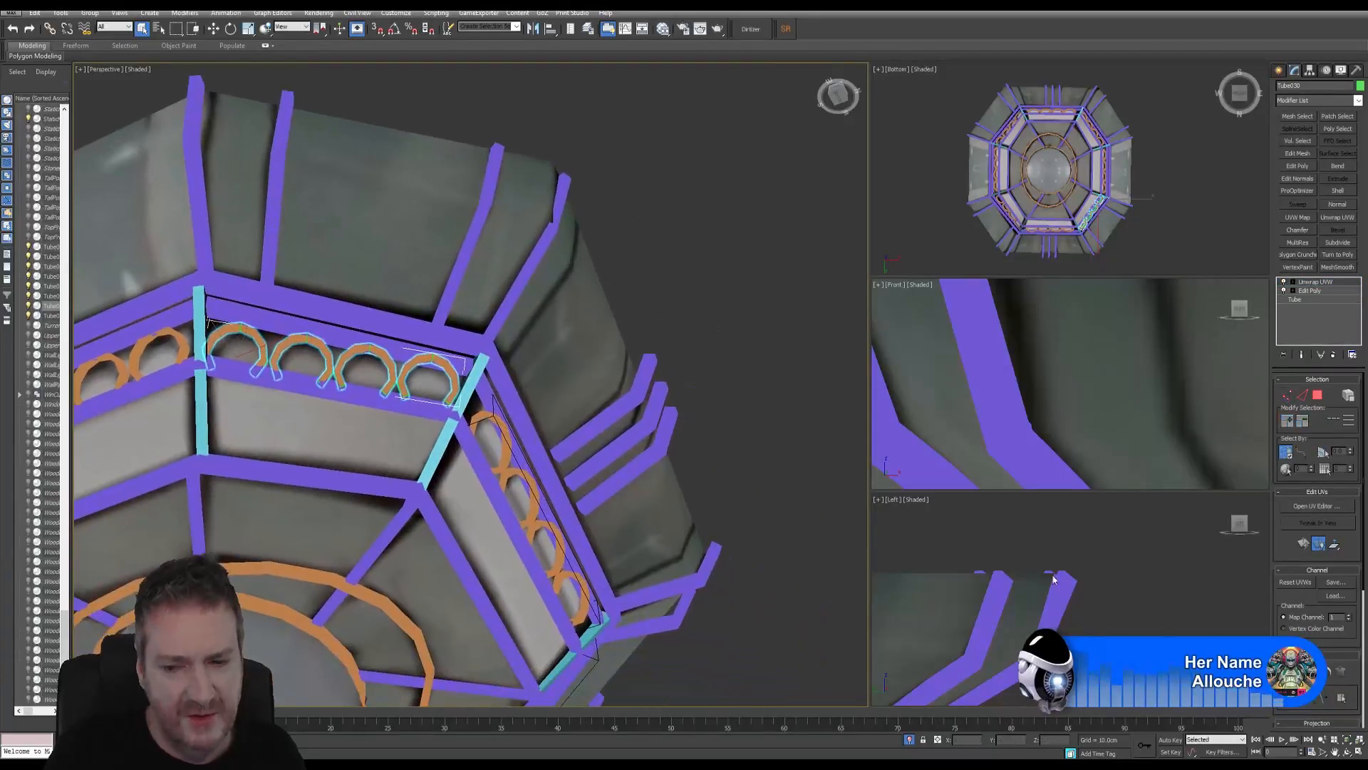
left_click(1348, 753)
left_click_drag(460, 453, 427, 471)
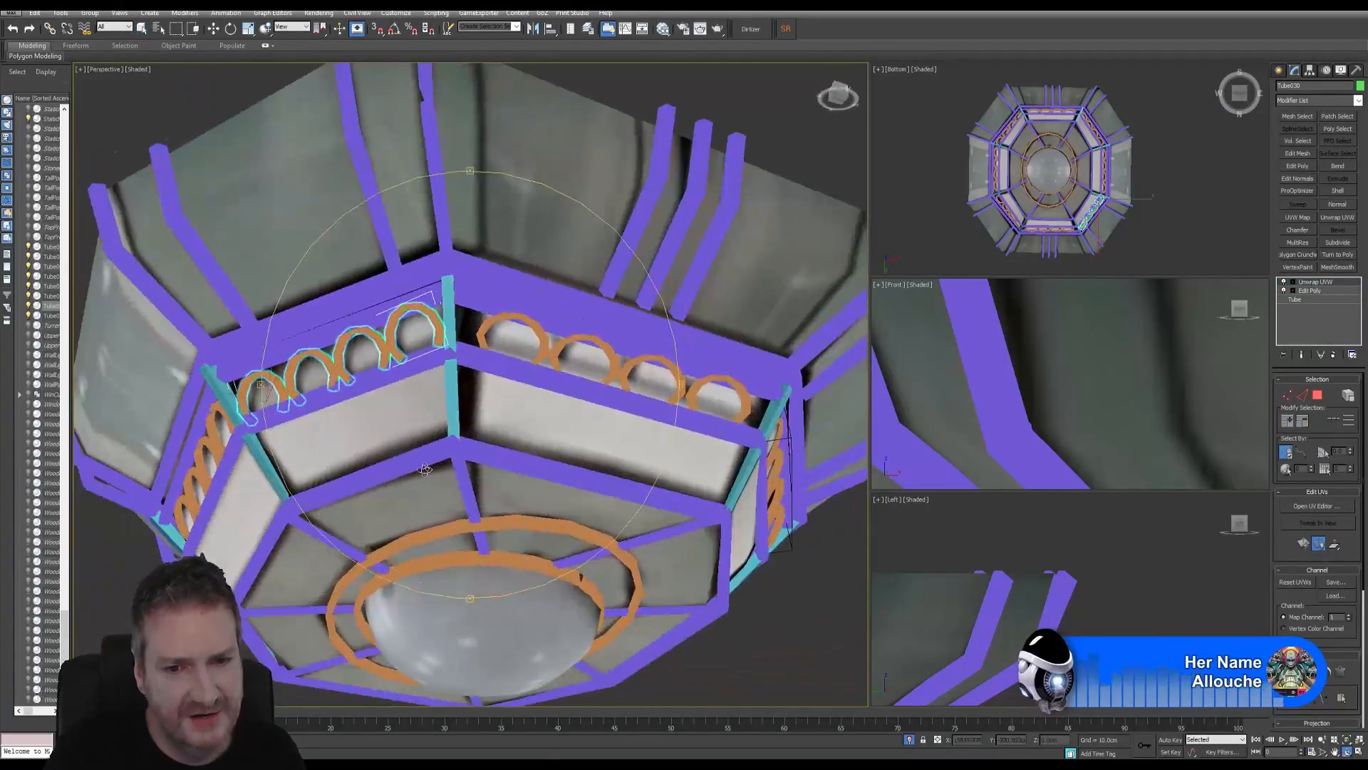
middle_click_drag(427, 471, 372, 480)
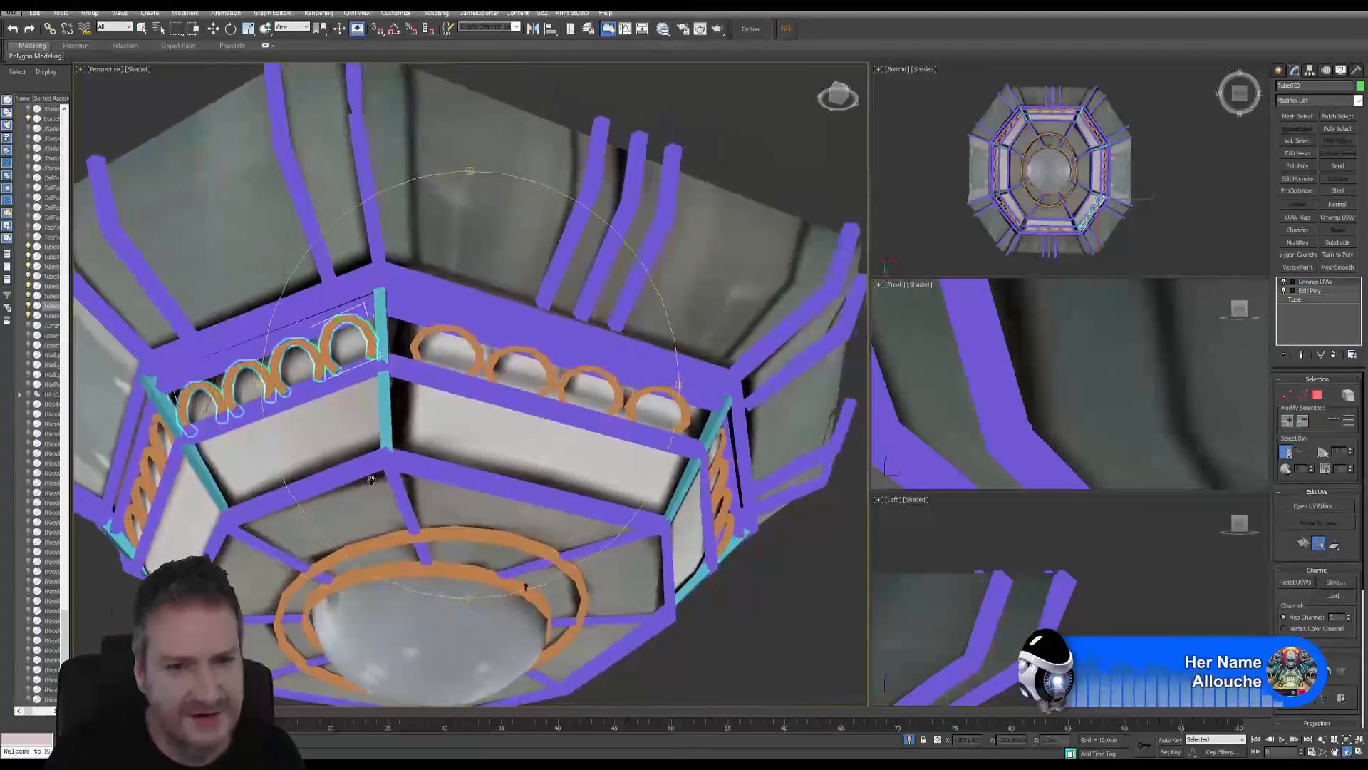
left_click(500, 338)
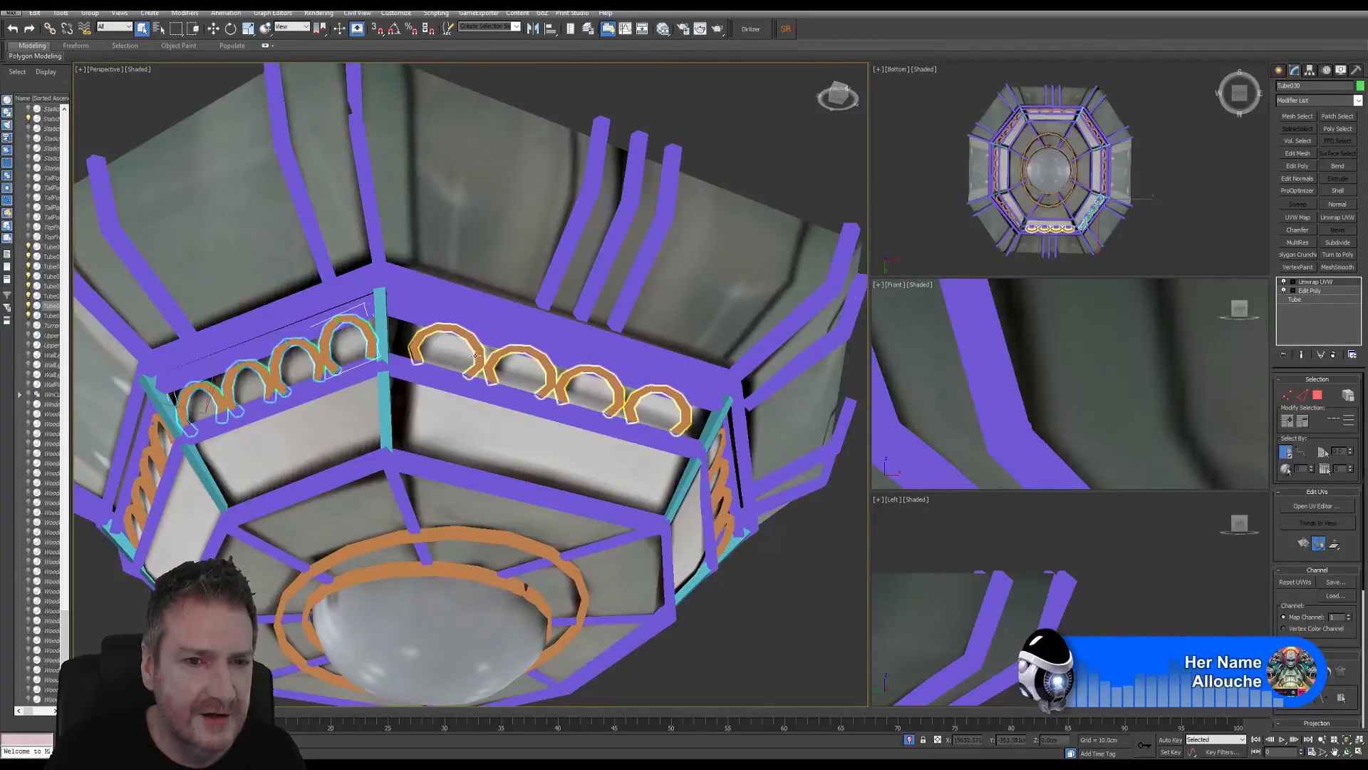
left_click(89, 12)
left_click(107, 39)
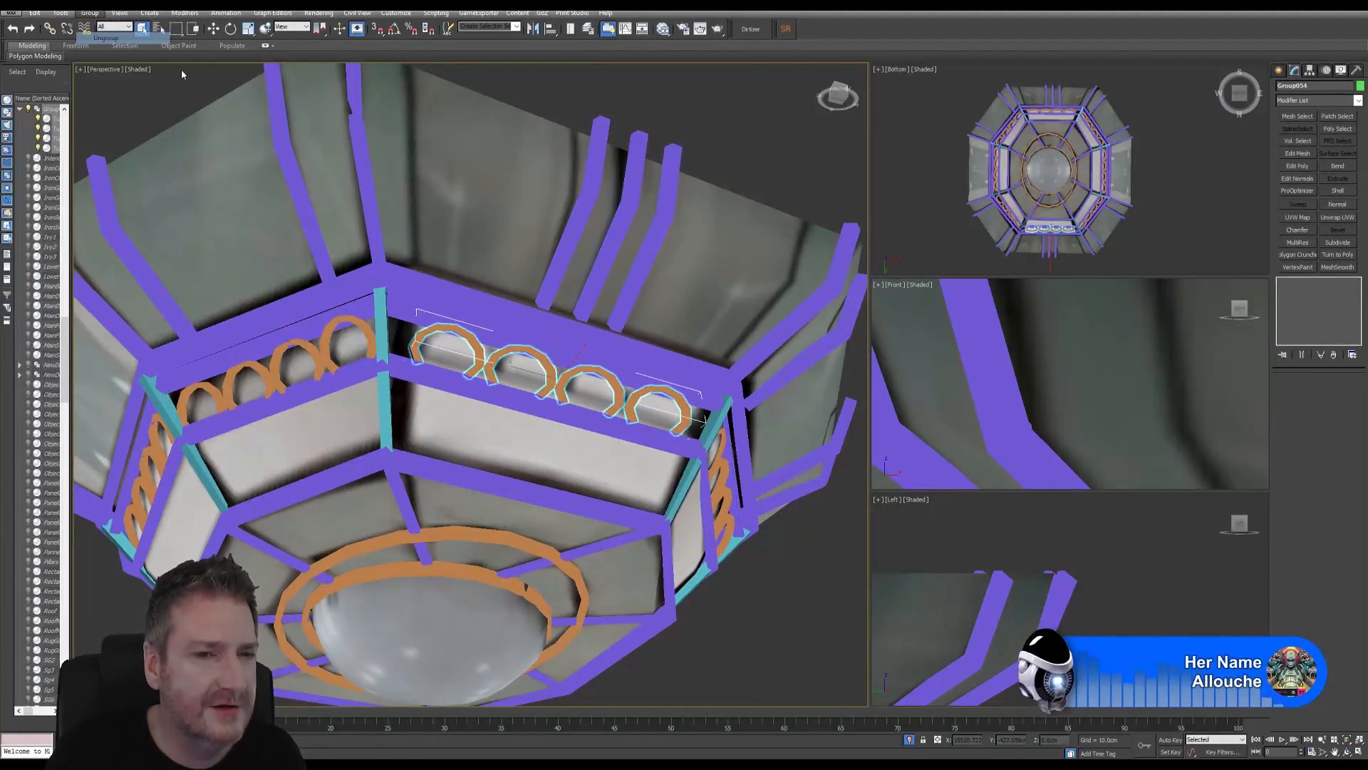
left_click(412, 345)
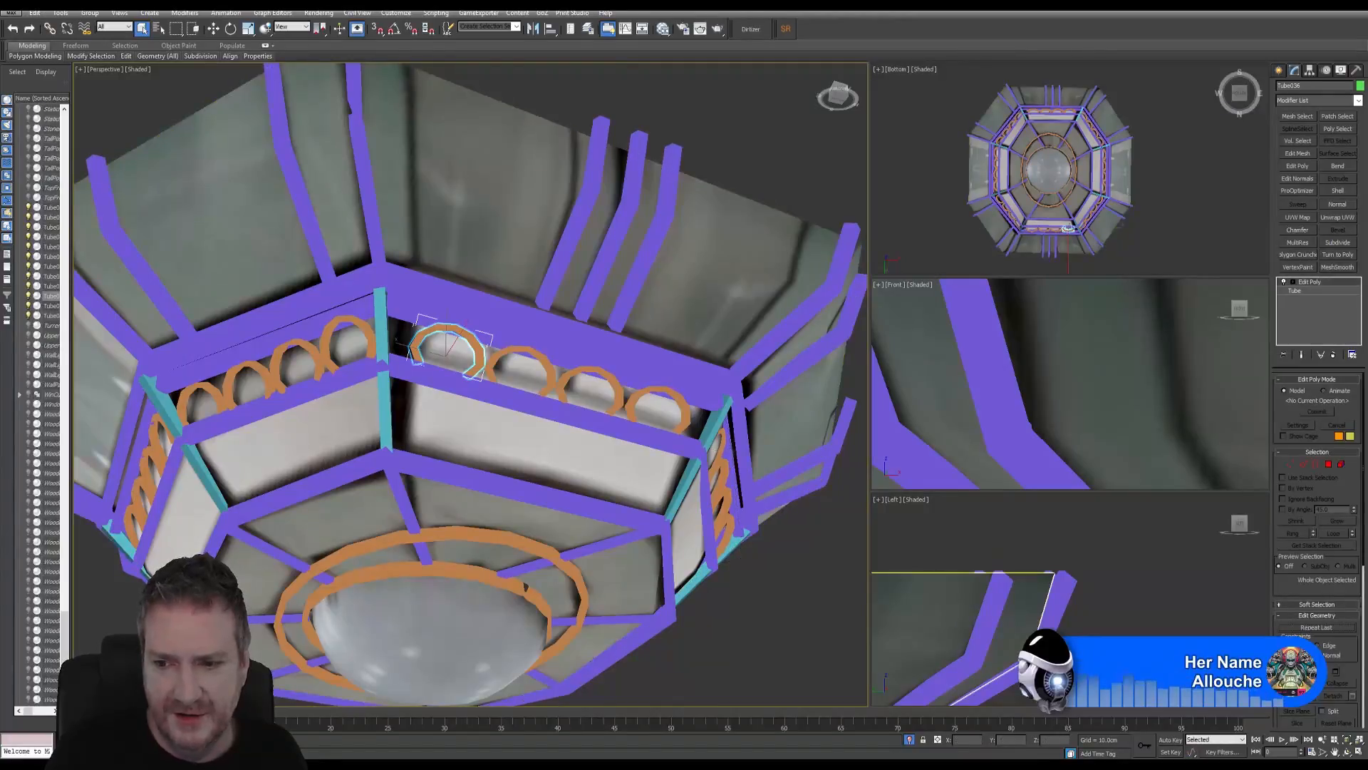
Step: Paste the copied Unwrap UVW modifier onto all four bottom-side arches and check their UV layout in the UV editor
left_click(489, 366)
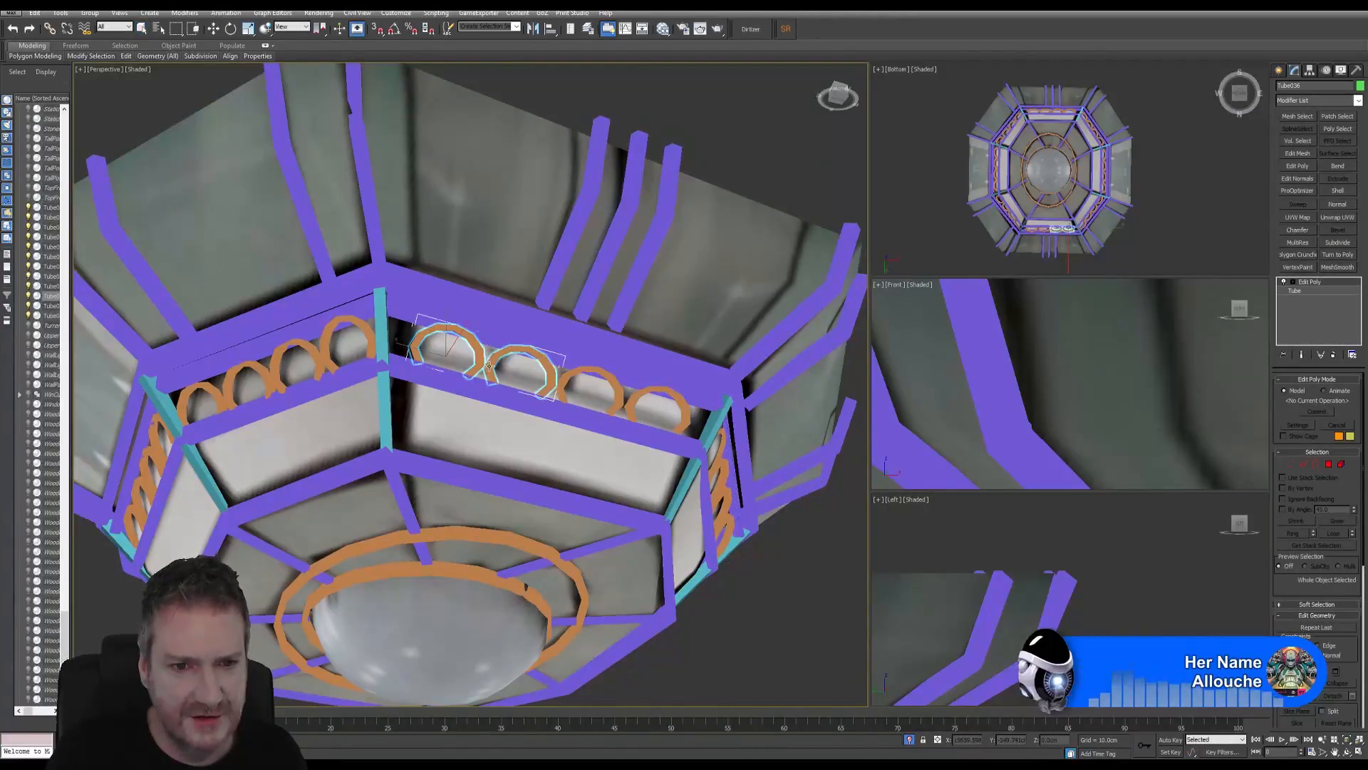
left_click(614, 406)
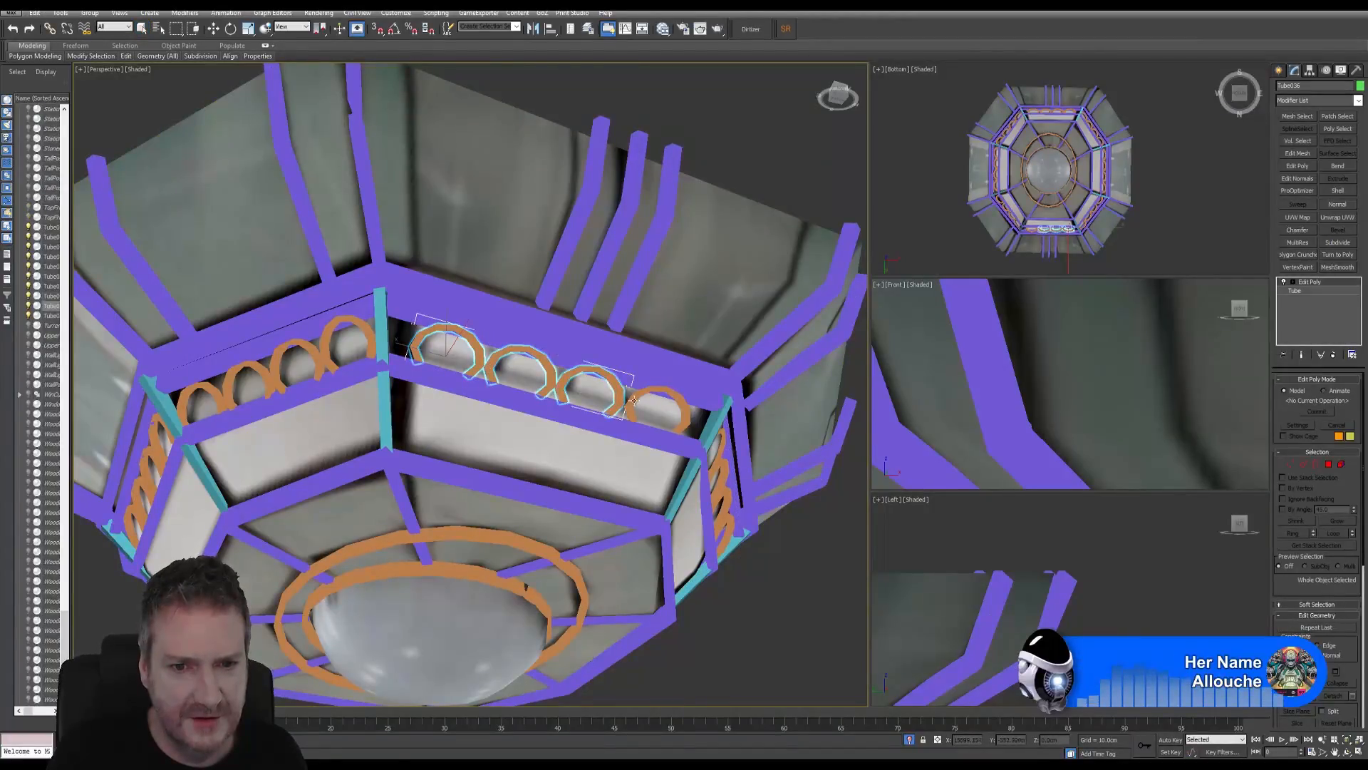
left_click(633, 401)
key("w")
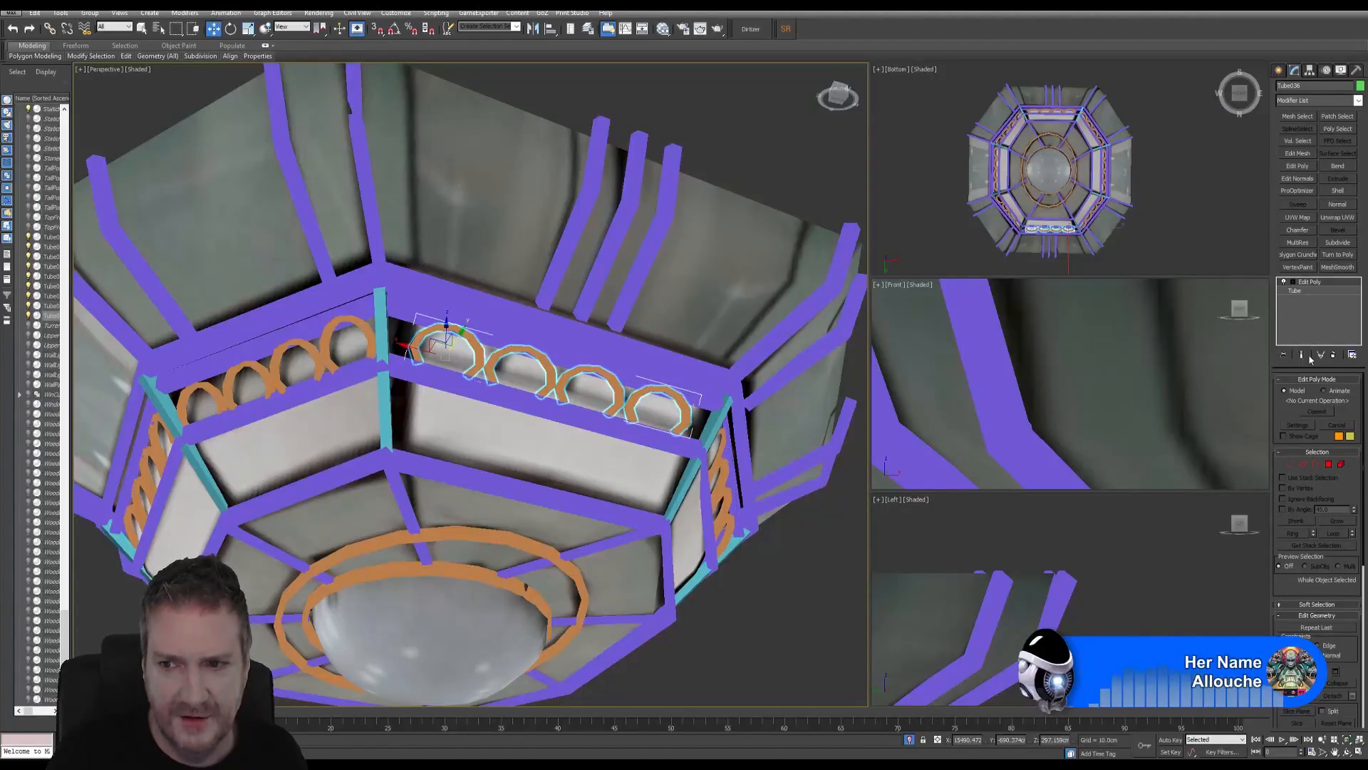
right_click(1307, 286)
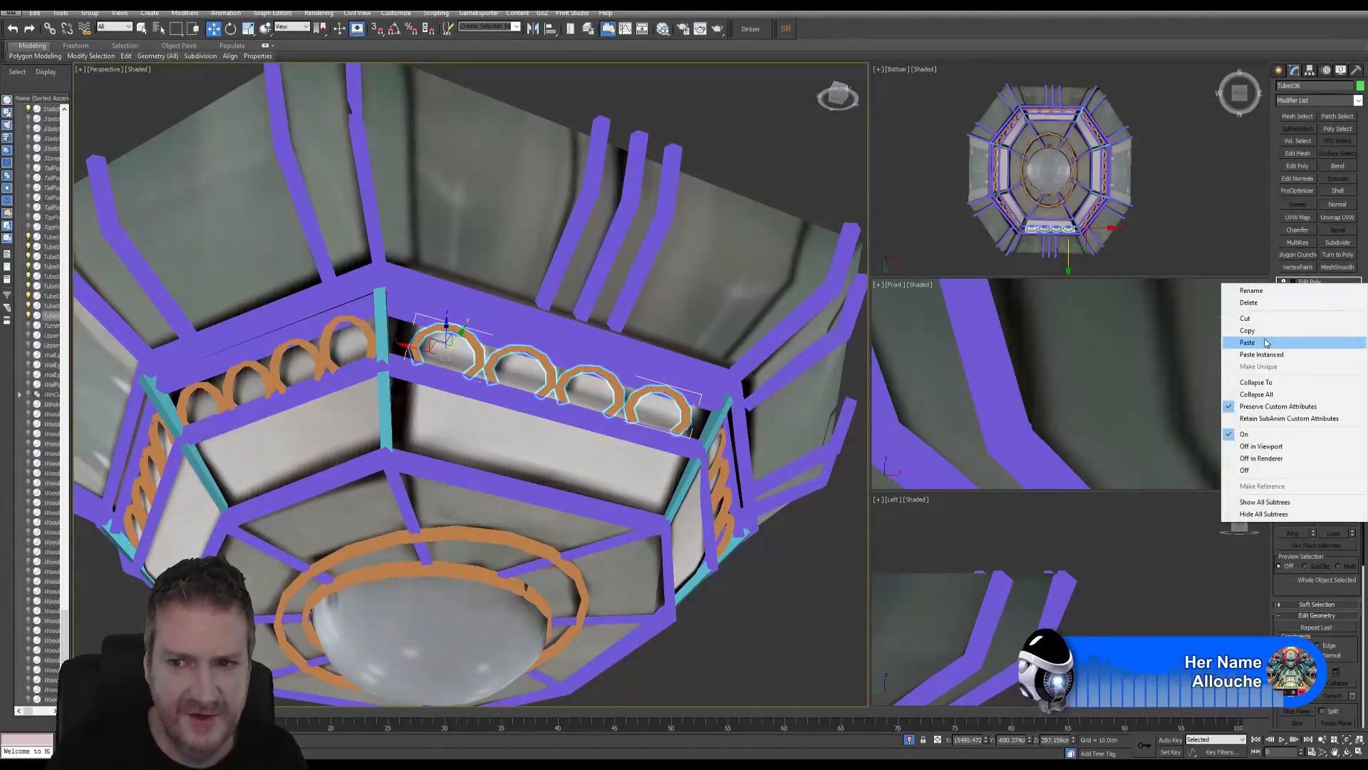
left_click(1266, 344)
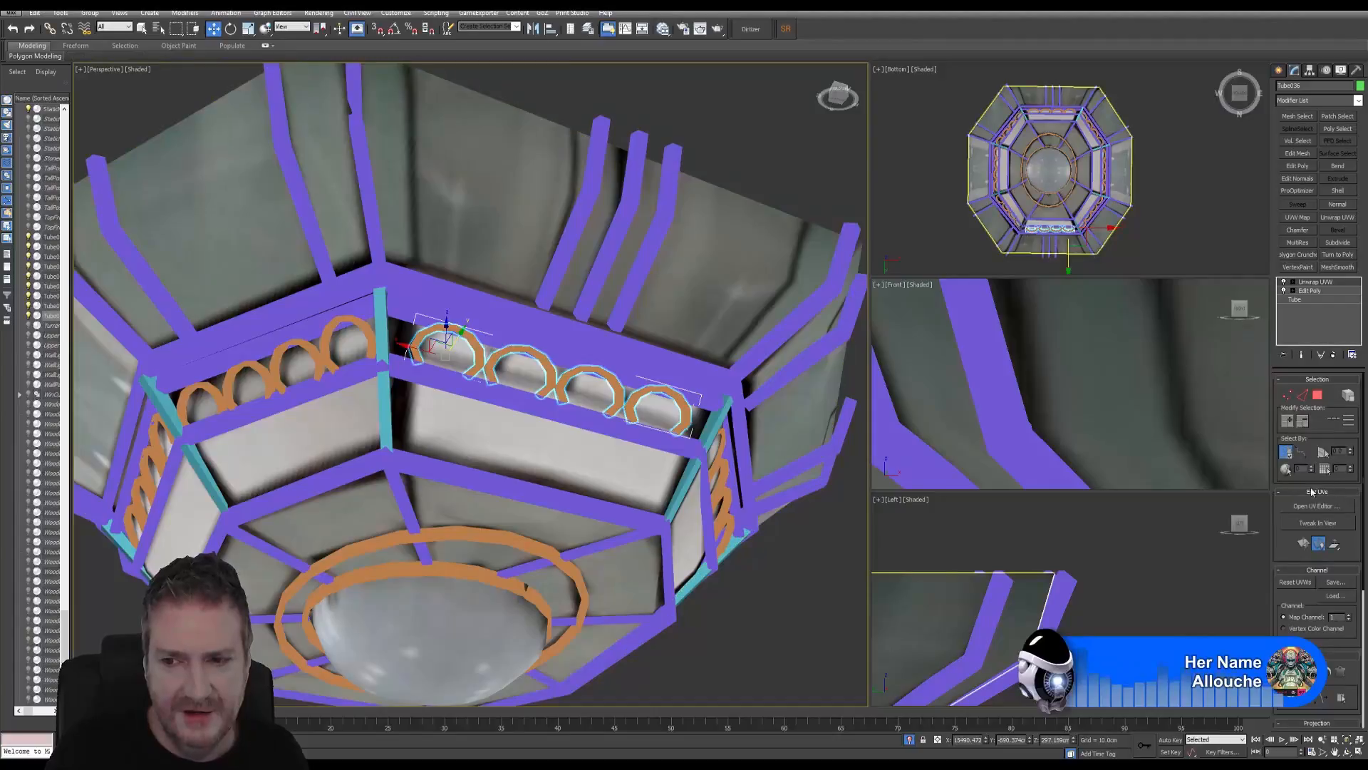
left_click(1312, 507)
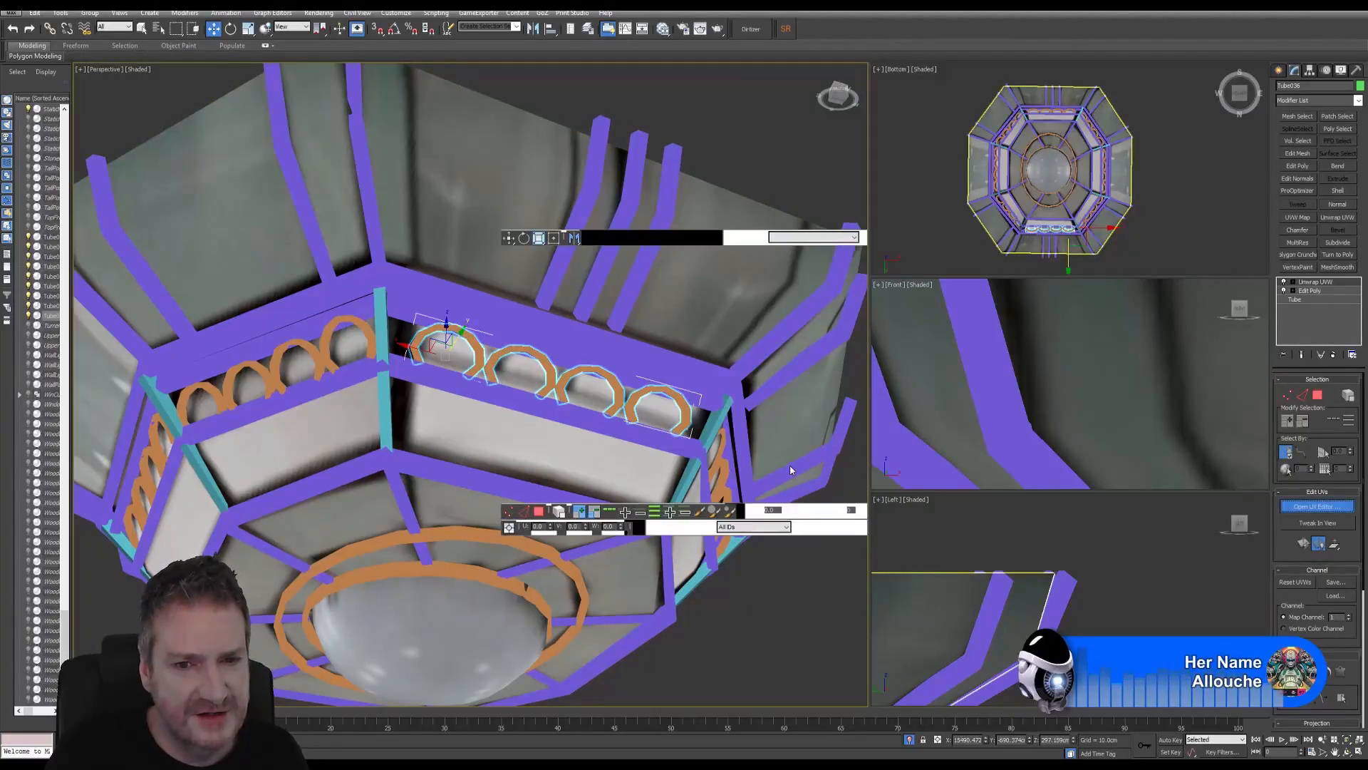
left_click(854, 222)
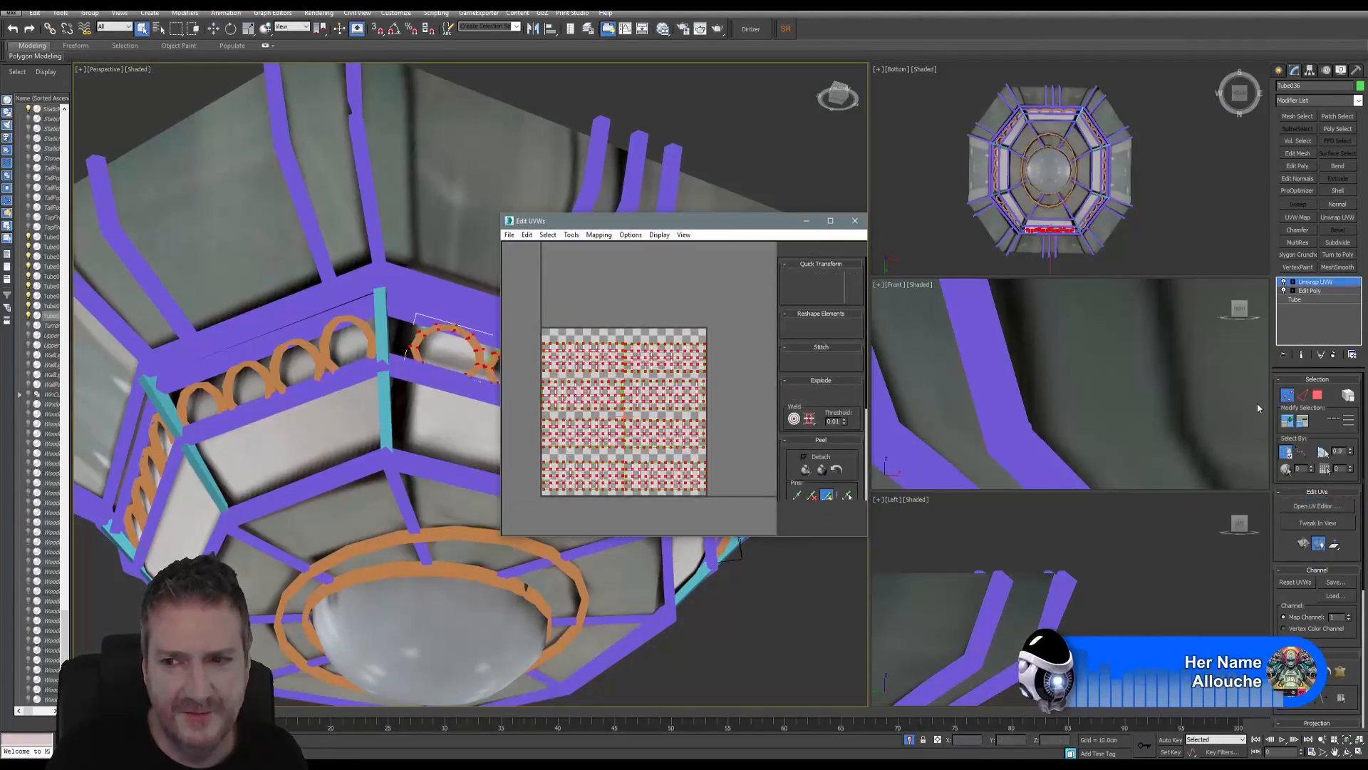
left_click(1287, 395)
left_click(1287, 395)
Step: Ungroup the four-arch set on the frame's lower-left diagonal side as seen in the Bottom view and select its first arch
middle_click_drag(662, 371, 591, 341)
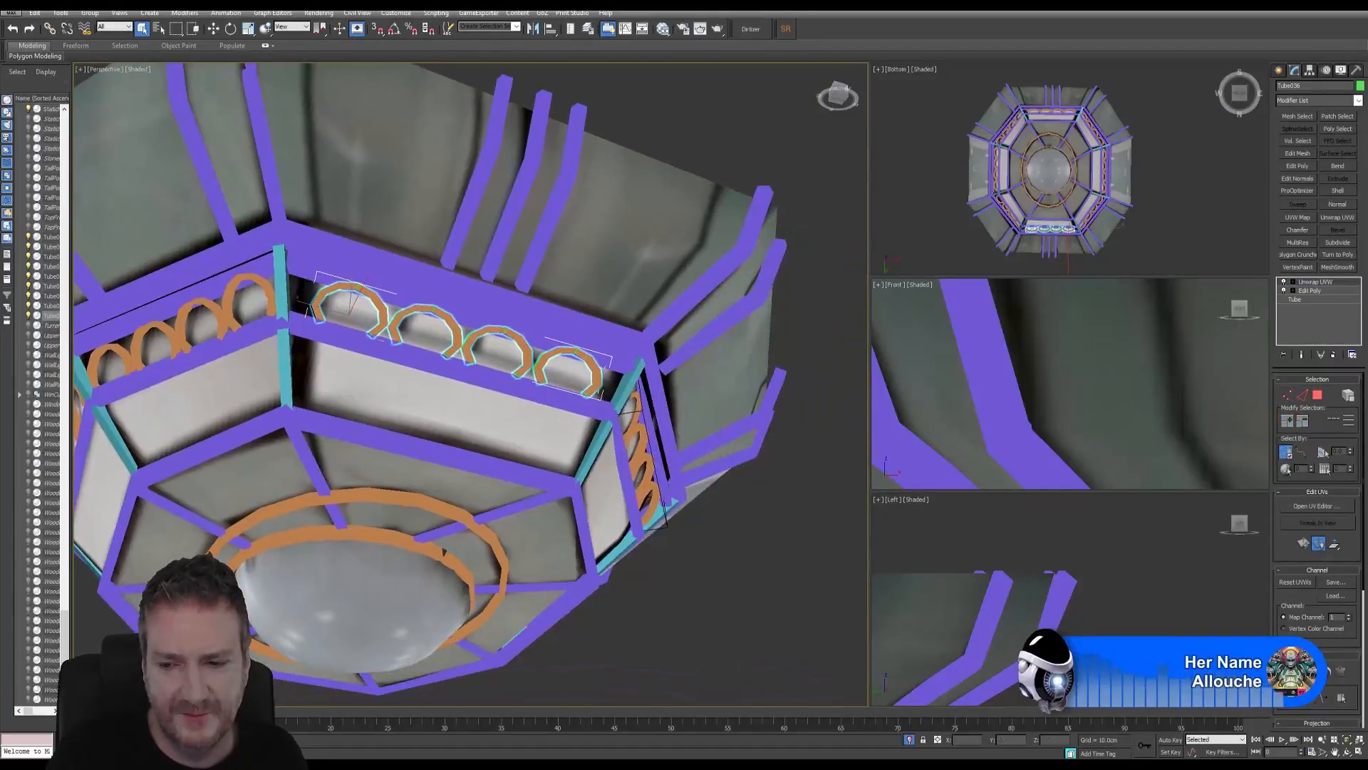
left_click(1340, 753)
left_click_drag(399, 442, 198, 268)
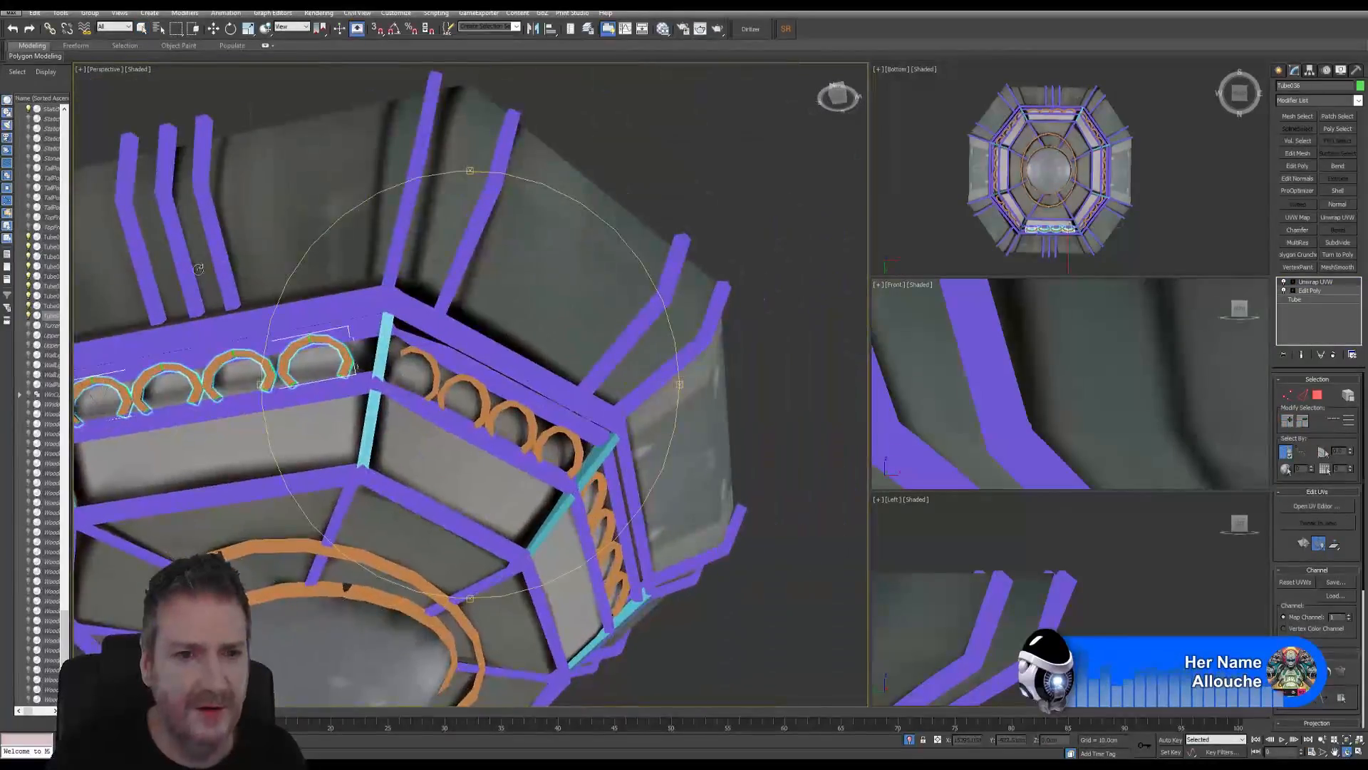
left_click(141, 30)
left_click(431, 392)
left_click(749, 463)
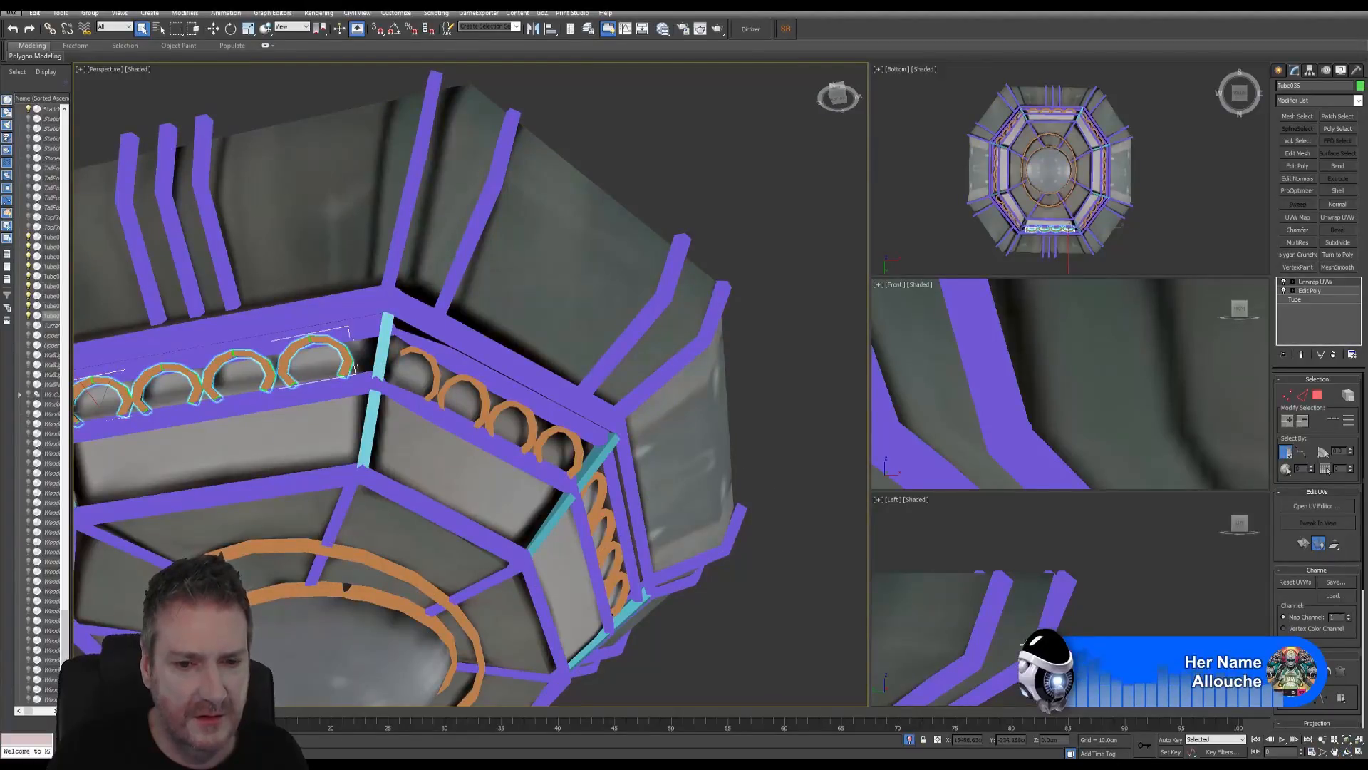
left_click(1347, 752)
left_click_drag(463, 399, 505, 546)
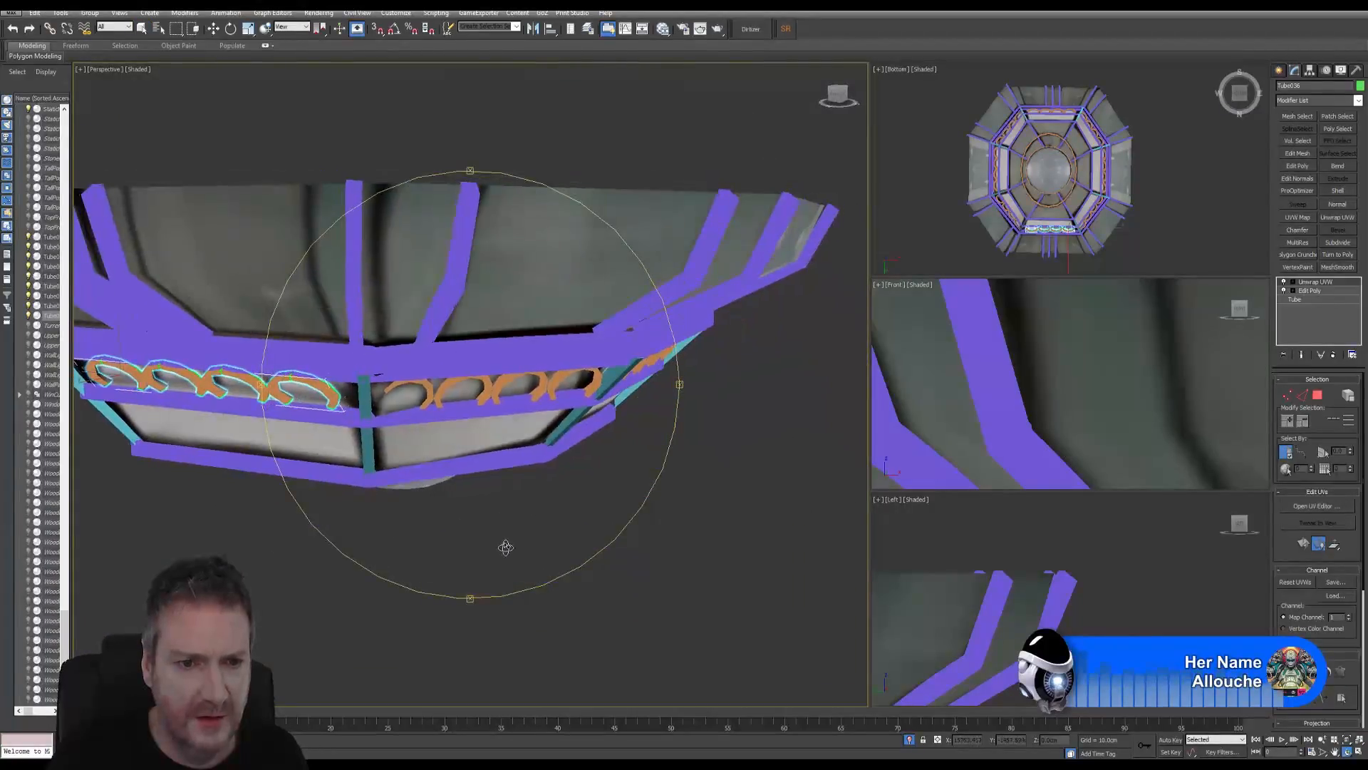
scroll(370, 449, "up", 10)
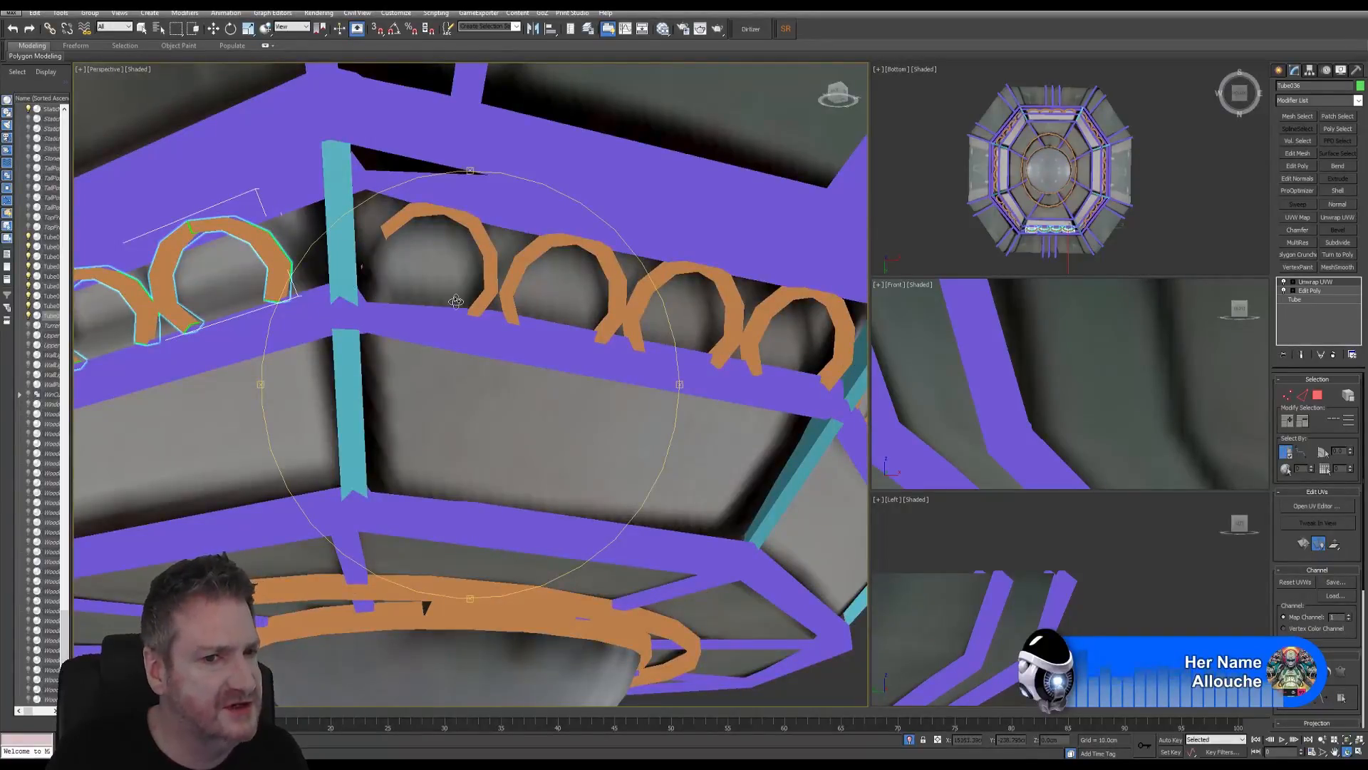
scroll(482, 356, "down", 5)
middle_click_drag(482, 379, 482, 417)
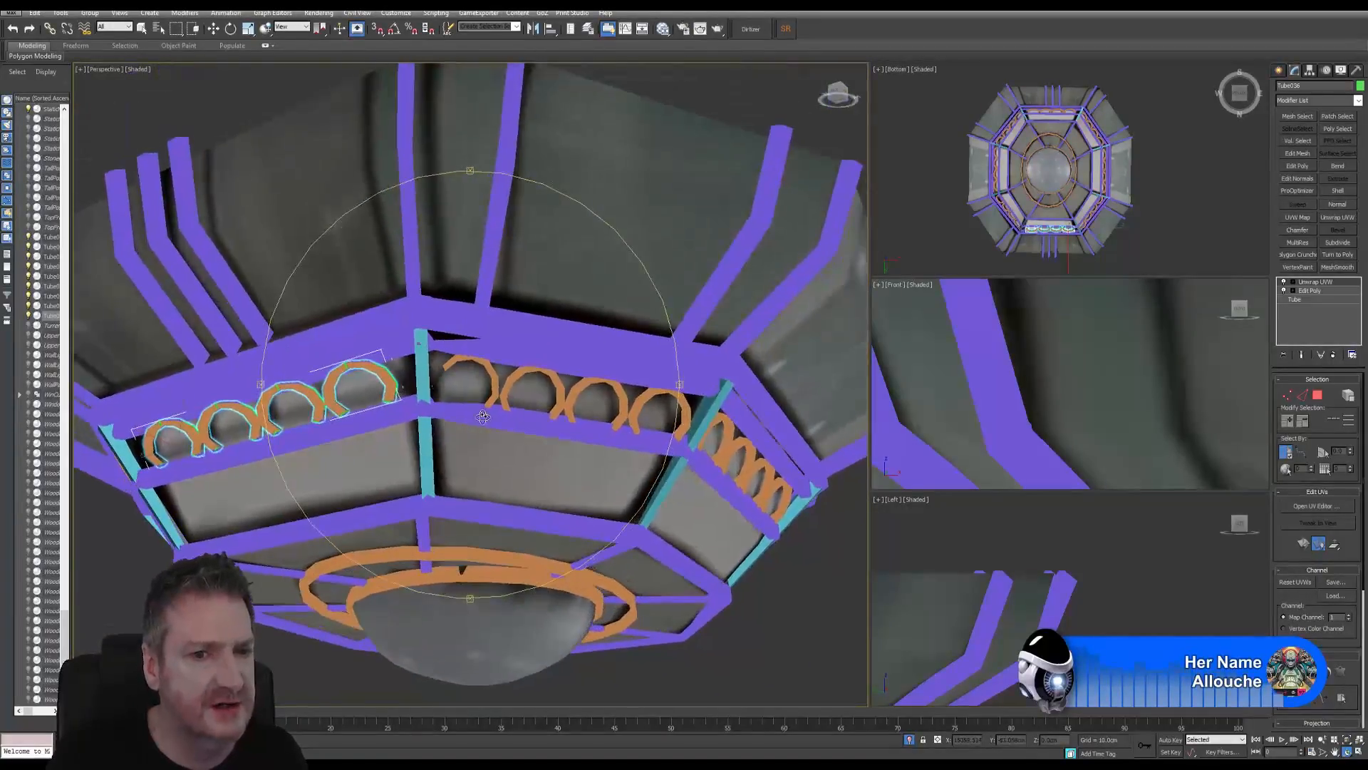
left_click(142, 29)
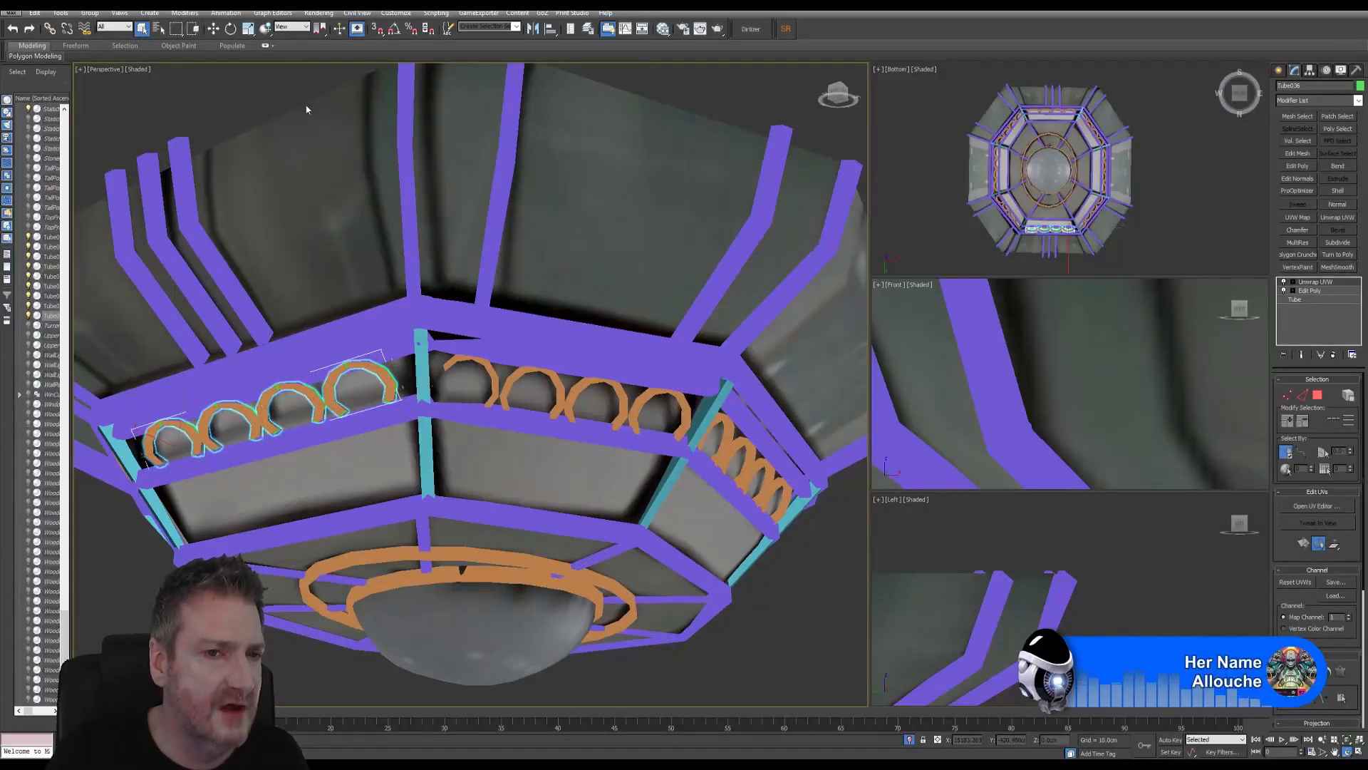
left_click(466, 365)
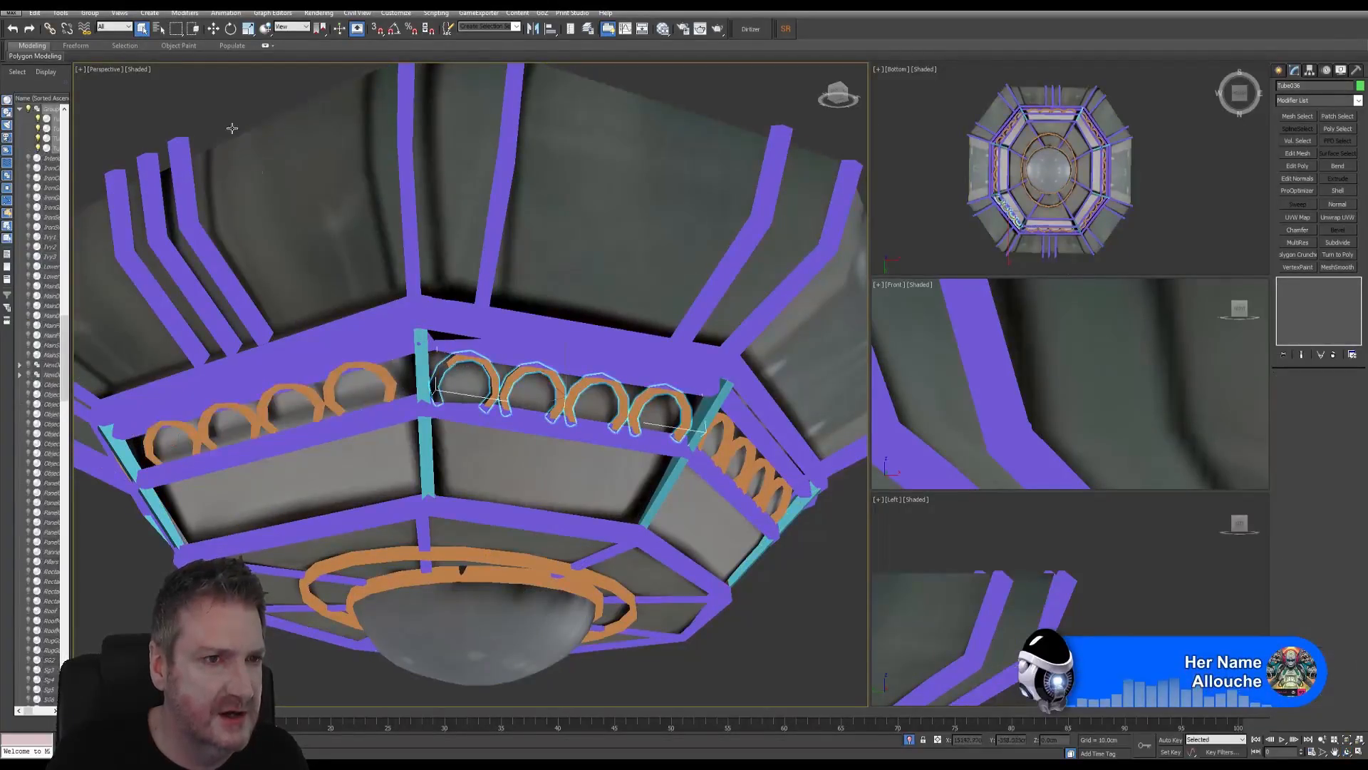
left_click(90, 13)
left_click(100, 39)
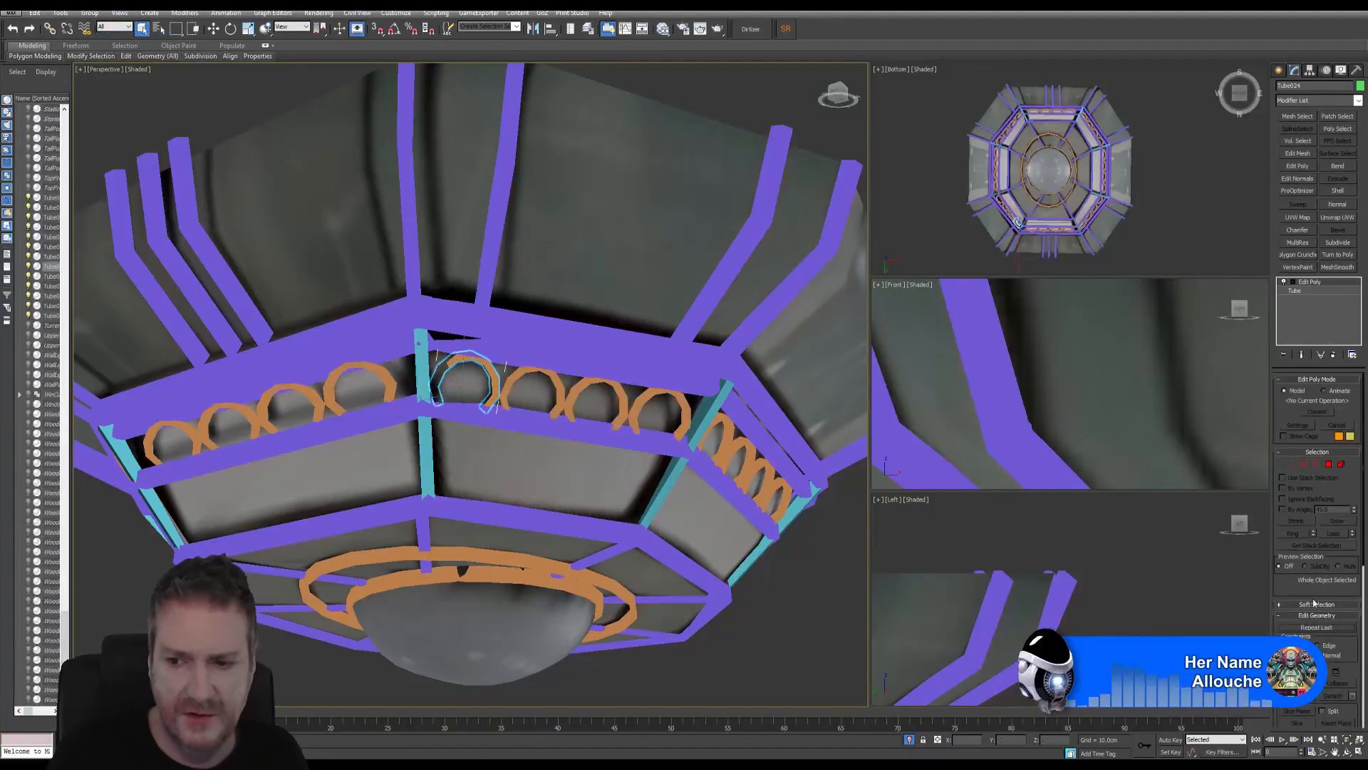
Step: Paste the copied Unwrap UVW modifier onto all four lower-left diagonal arches and check their UV layout in the UV editor
left_click(516, 379, "ctrl")
left_click(585, 385, "ctrl")
left_click(652, 399, "ctrl")
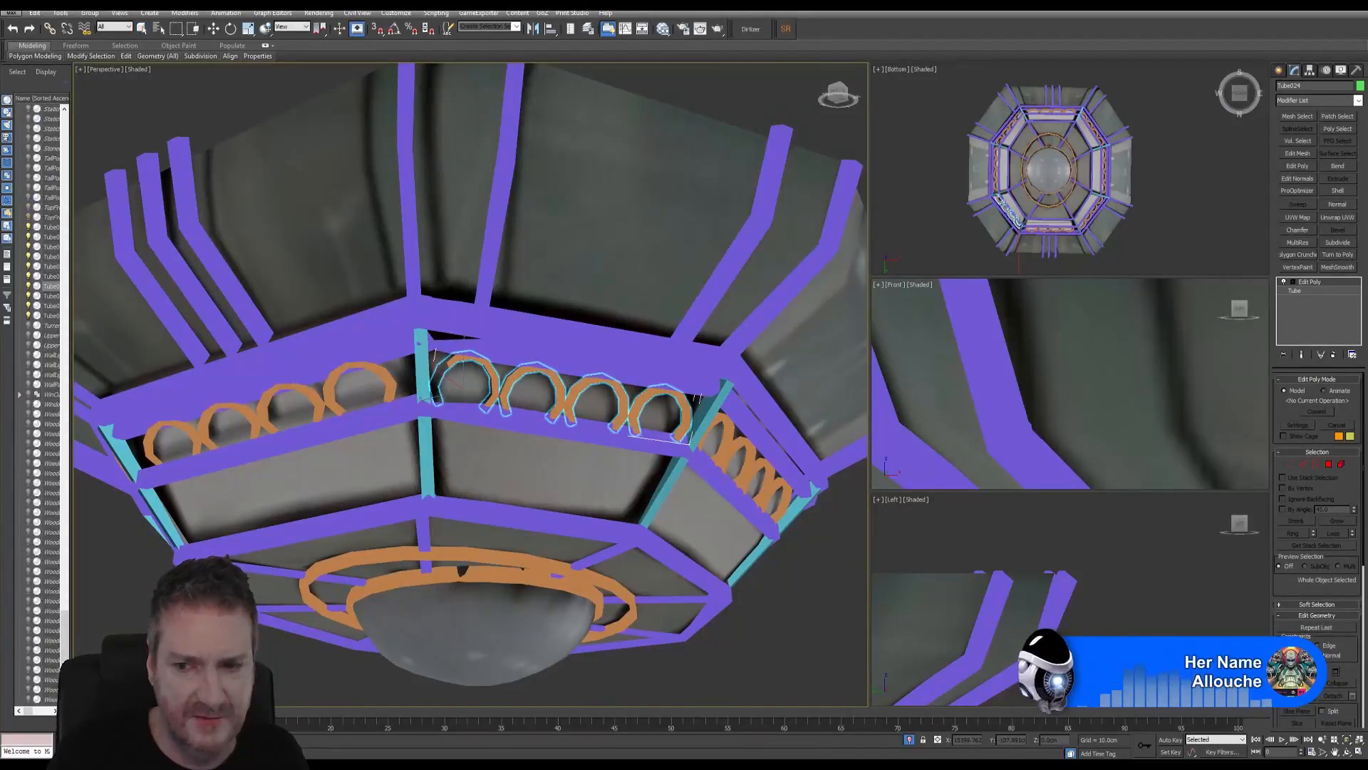
key("w")
right_click(1310, 282)
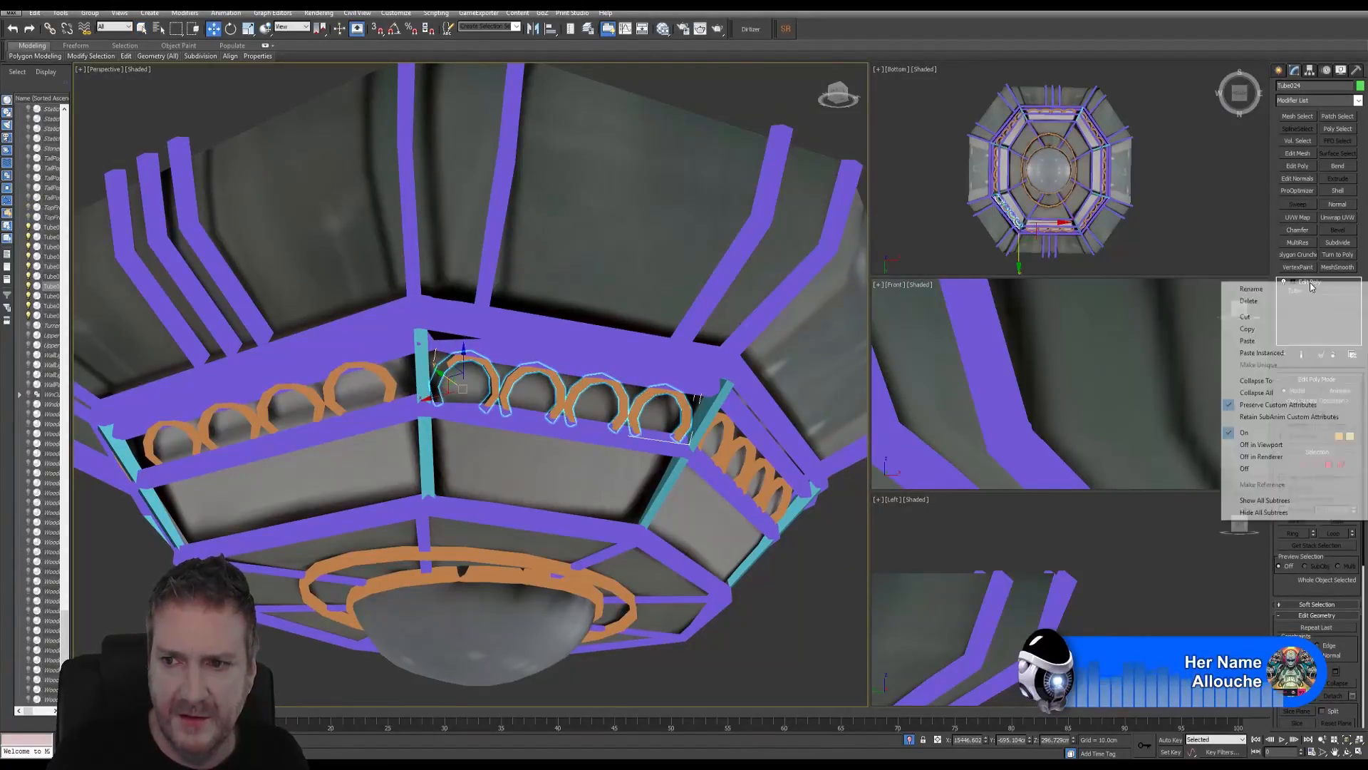
left_click(1259, 345)
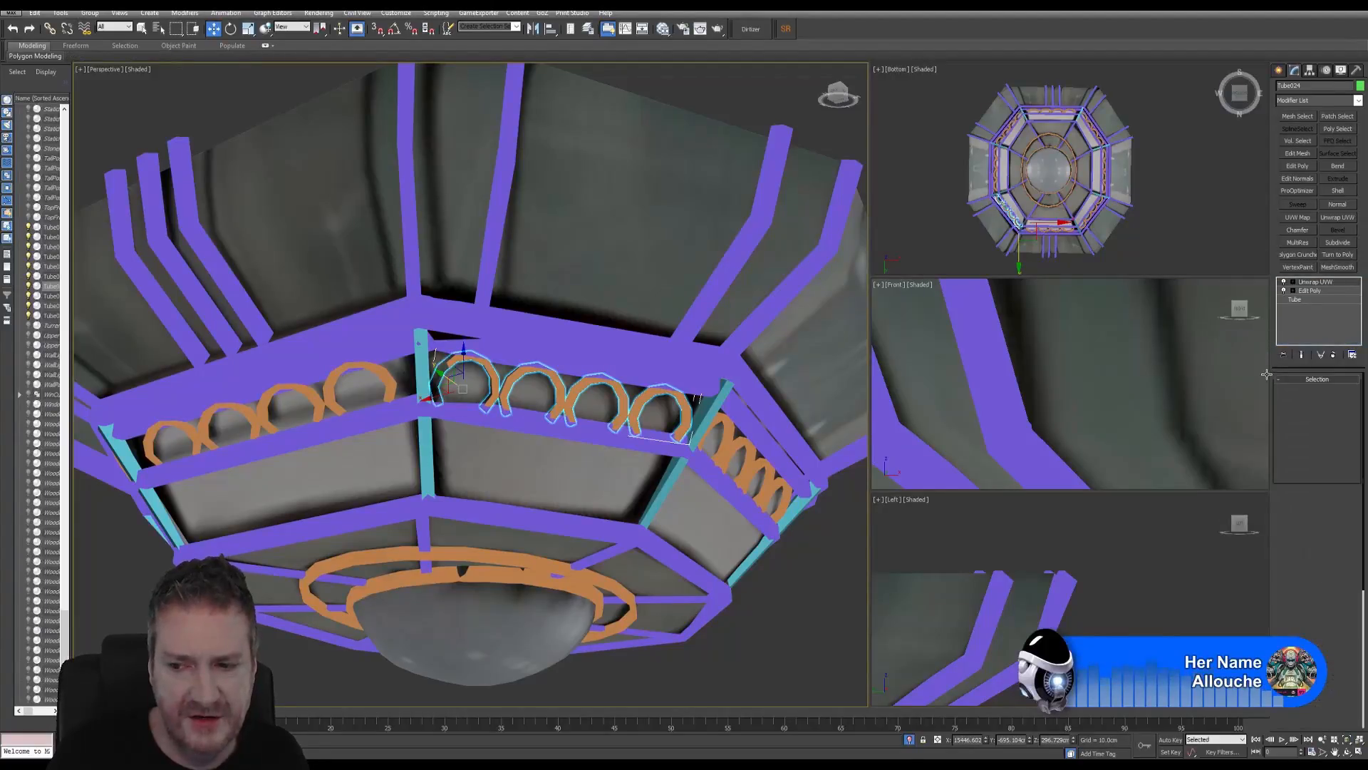
left_click(1320, 506)
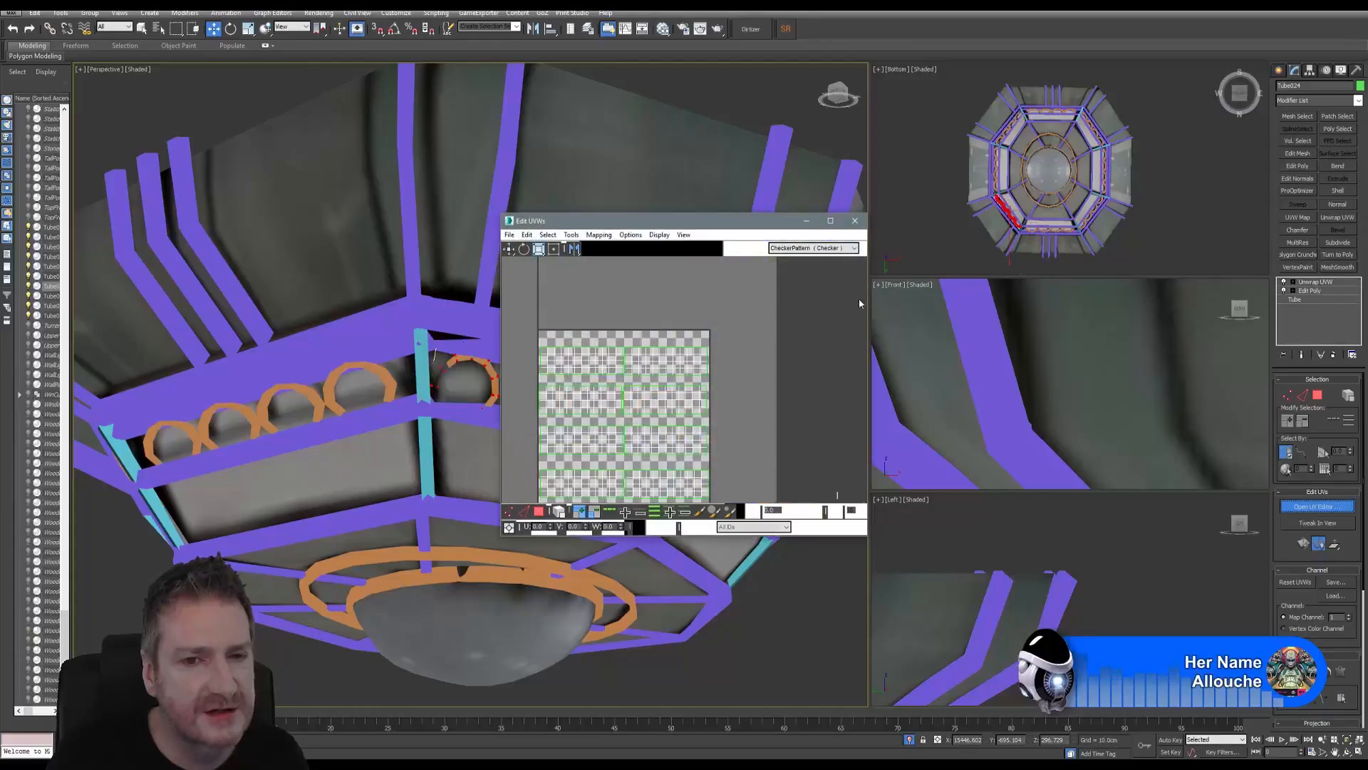
left_click(857, 221)
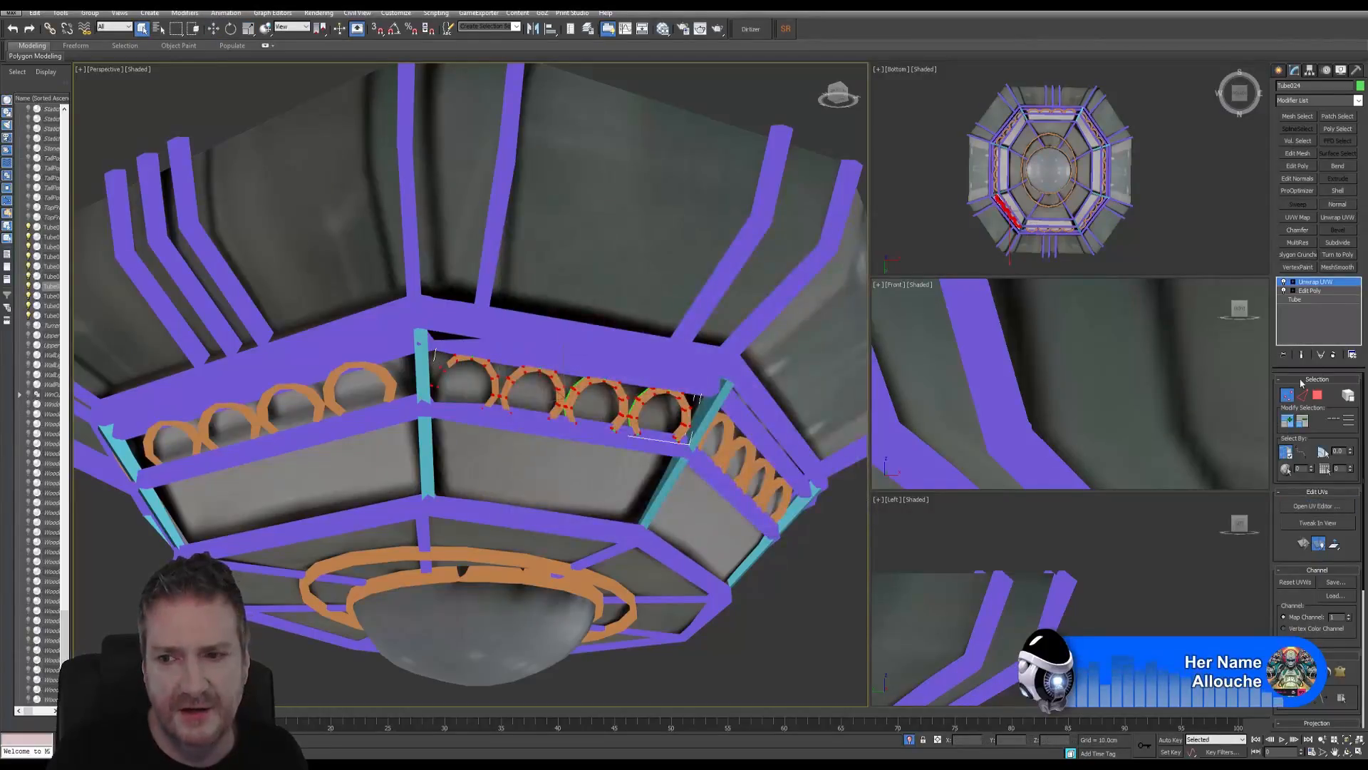
left_click(1287, 397)
Step: Select the left-side arches as seen in the Bottom view and check whether they can be ungrouped
middle_click_drag(606, 368, 360, 315)
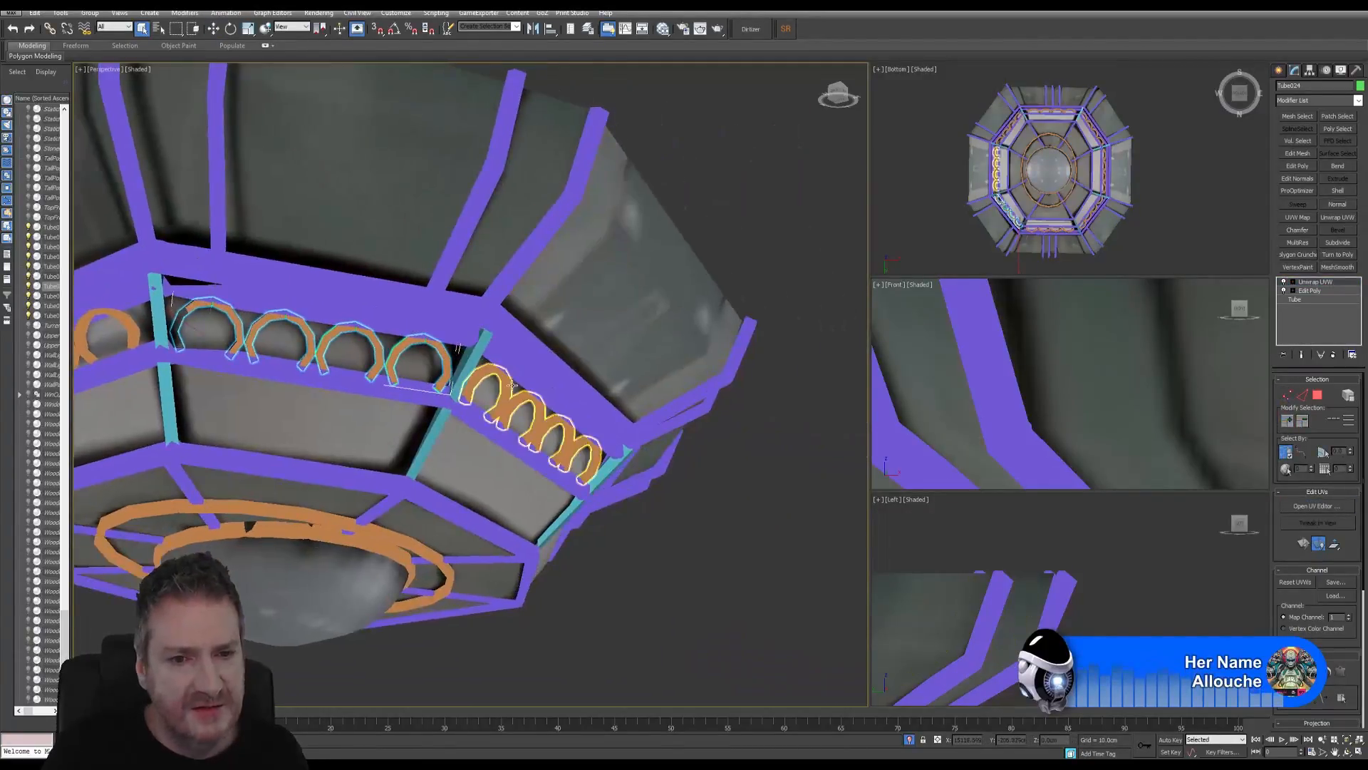
left_click(510, 412)
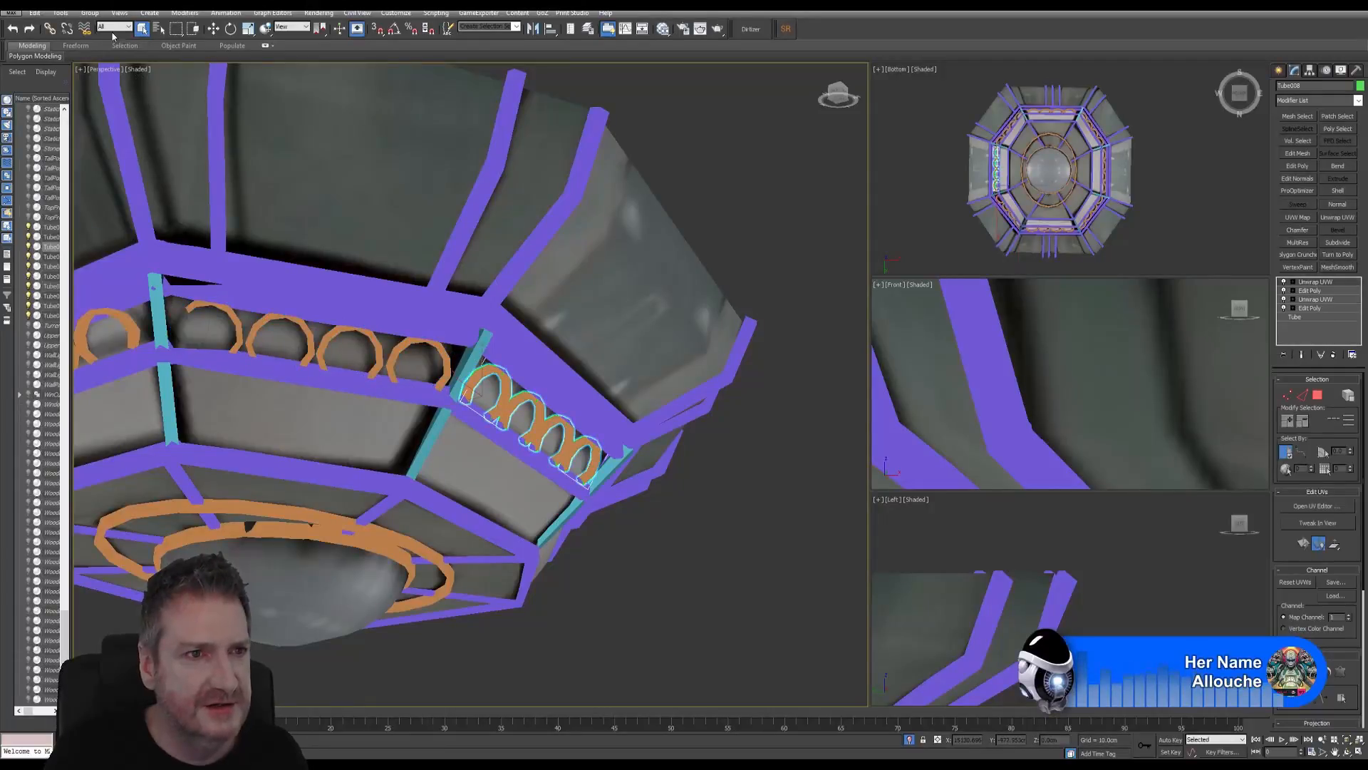
left_click(89, 13)
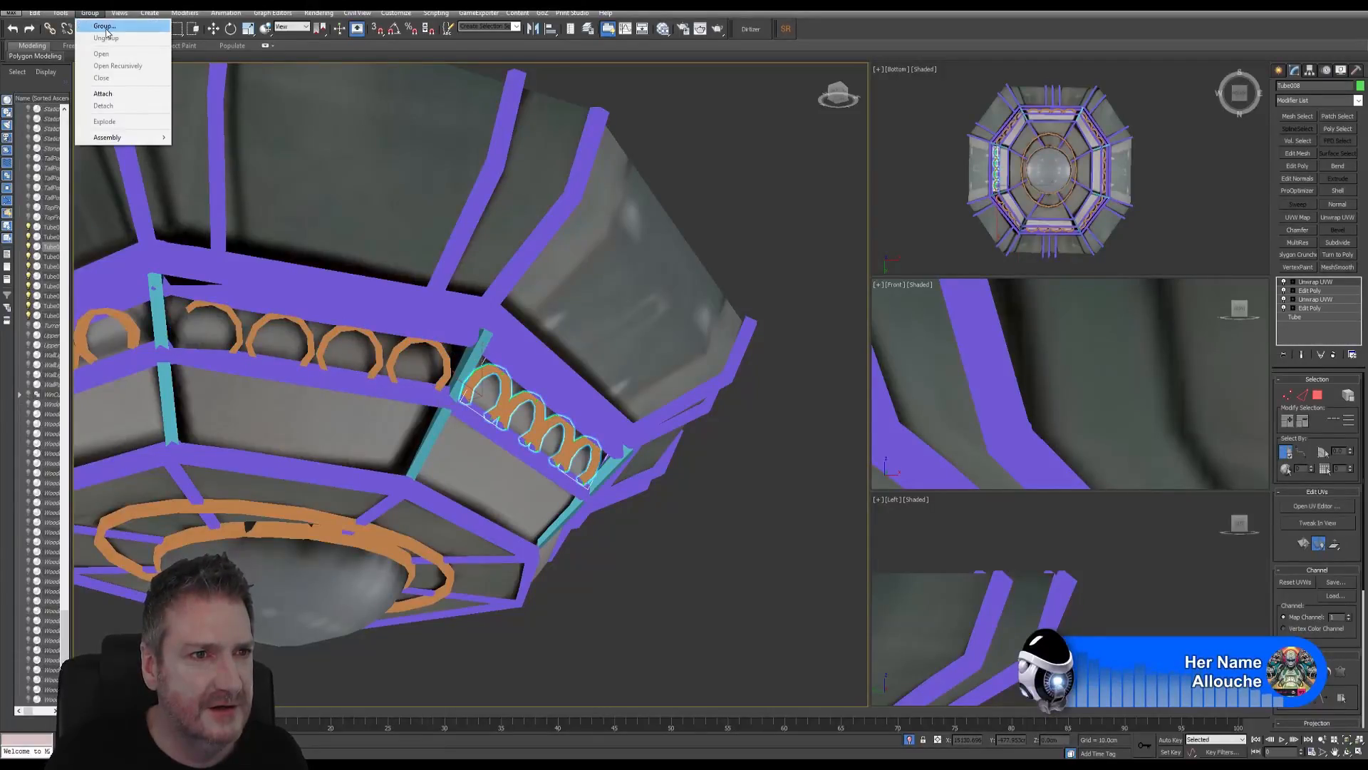
left_click(720, 592)
Step: Enter vertex editing on the grey hull mesh and select its corner vertex below the arches, where the bottom and lower-left diagonal sides meet
middle_click_drag(320, 391, 511, 433)
left_click(522, 202)
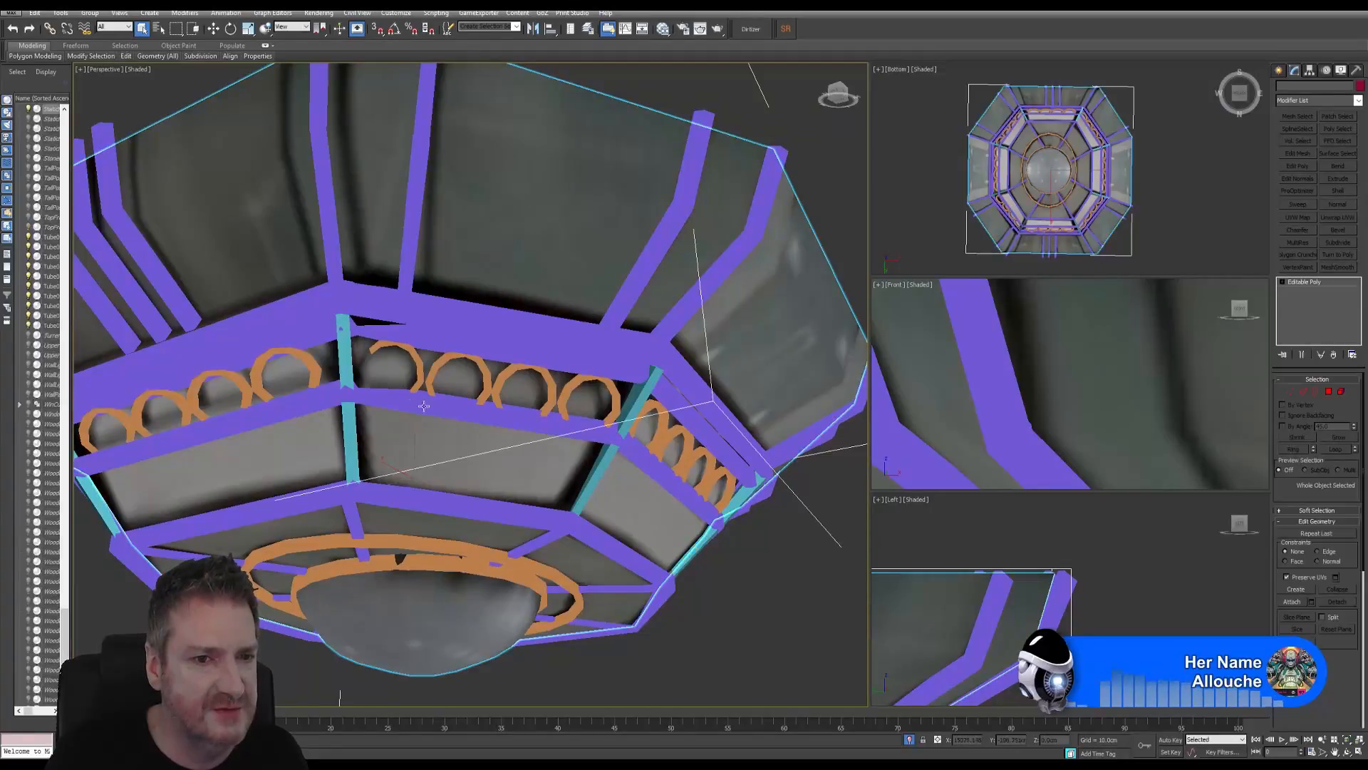
left_click(1290, 392)
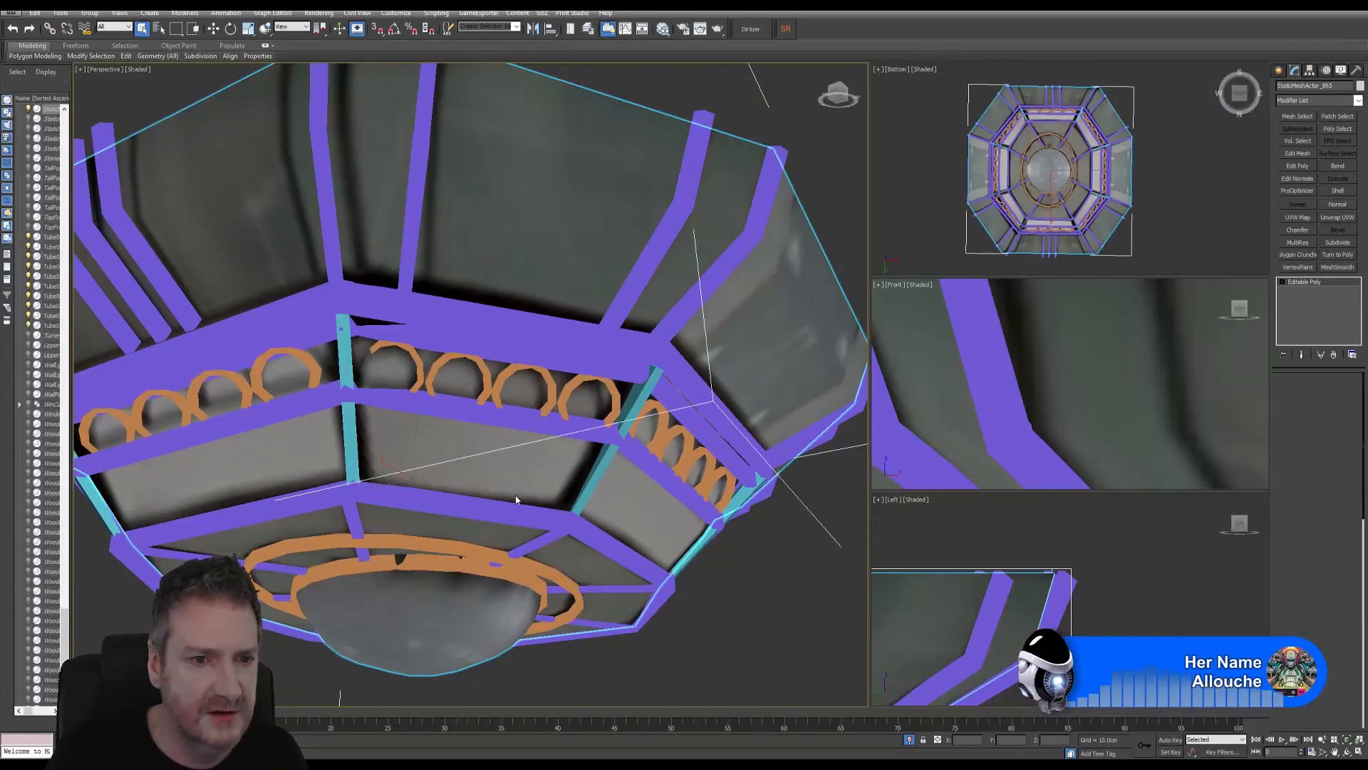
left_click(356, 408)
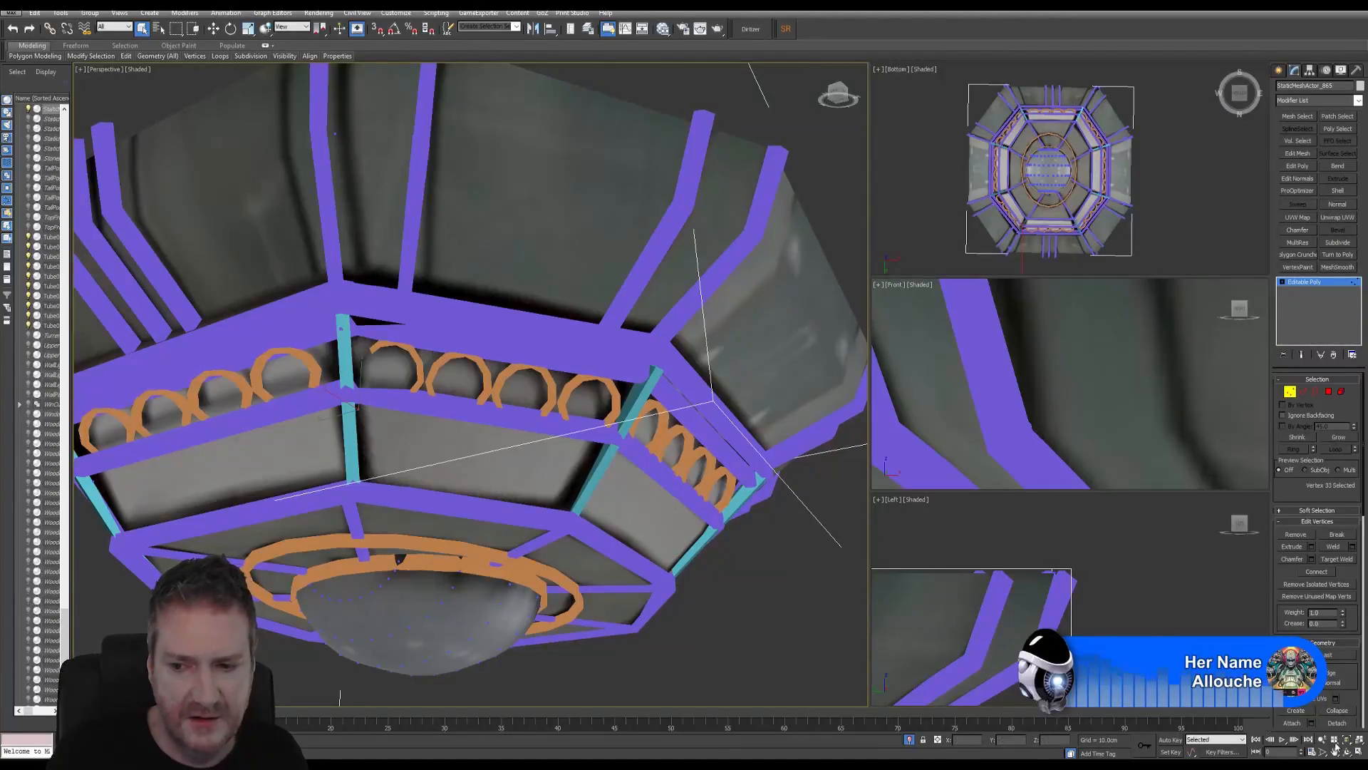
Step: Move the selected hull corner vertex inward behind the teal post using the Local coordinate system, and leave vertex editing
middle_click_drag(485, 417, 390, 448, "alt")
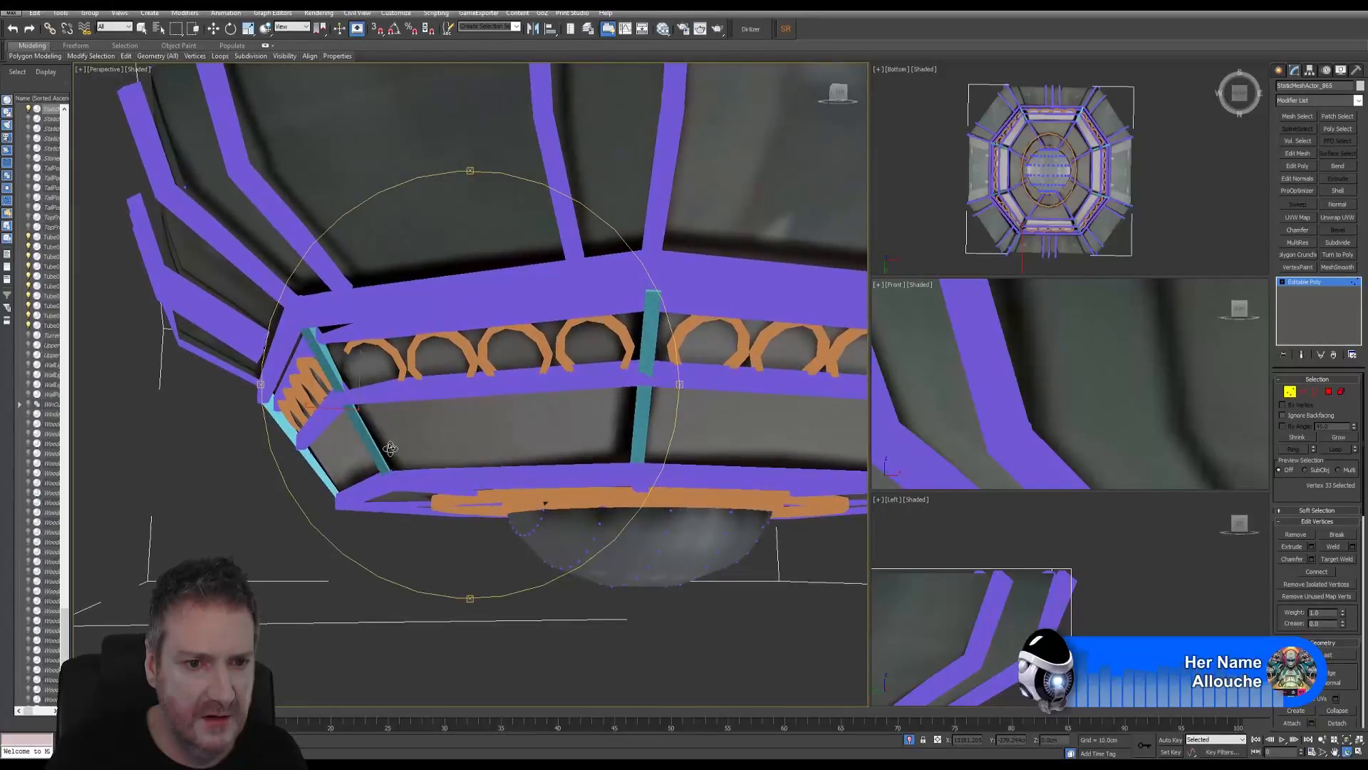
left_click(214, 28)
left_click(298, 28)
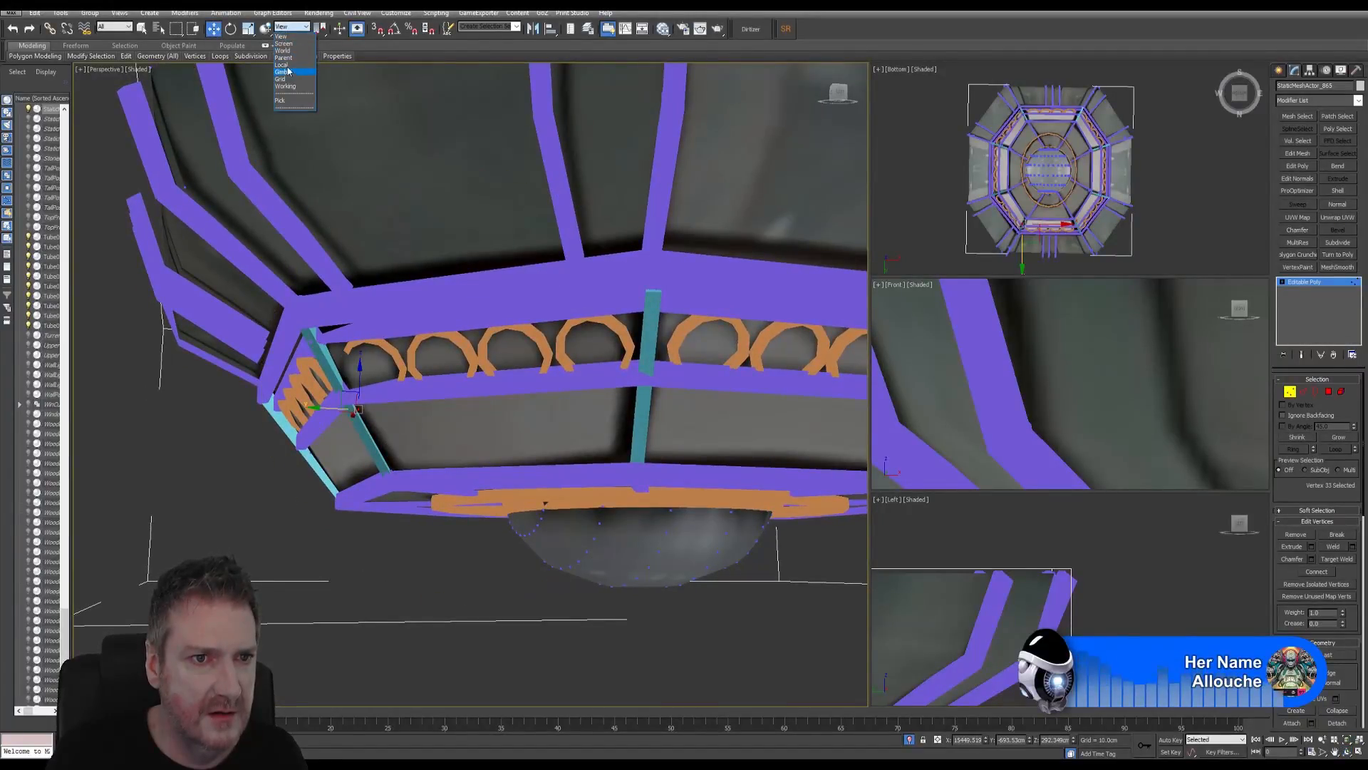
left_click(283, 64)
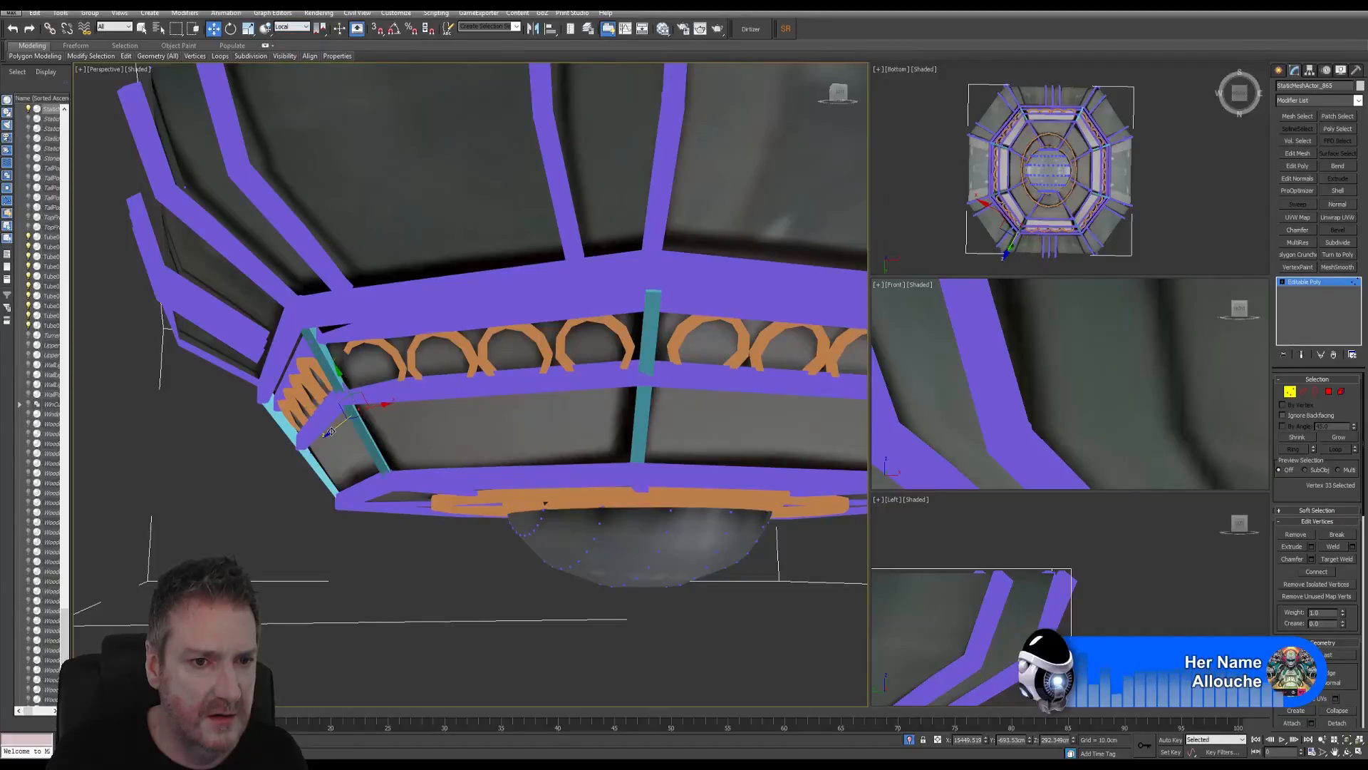
left_click_drag(332, 432, 358, 420)
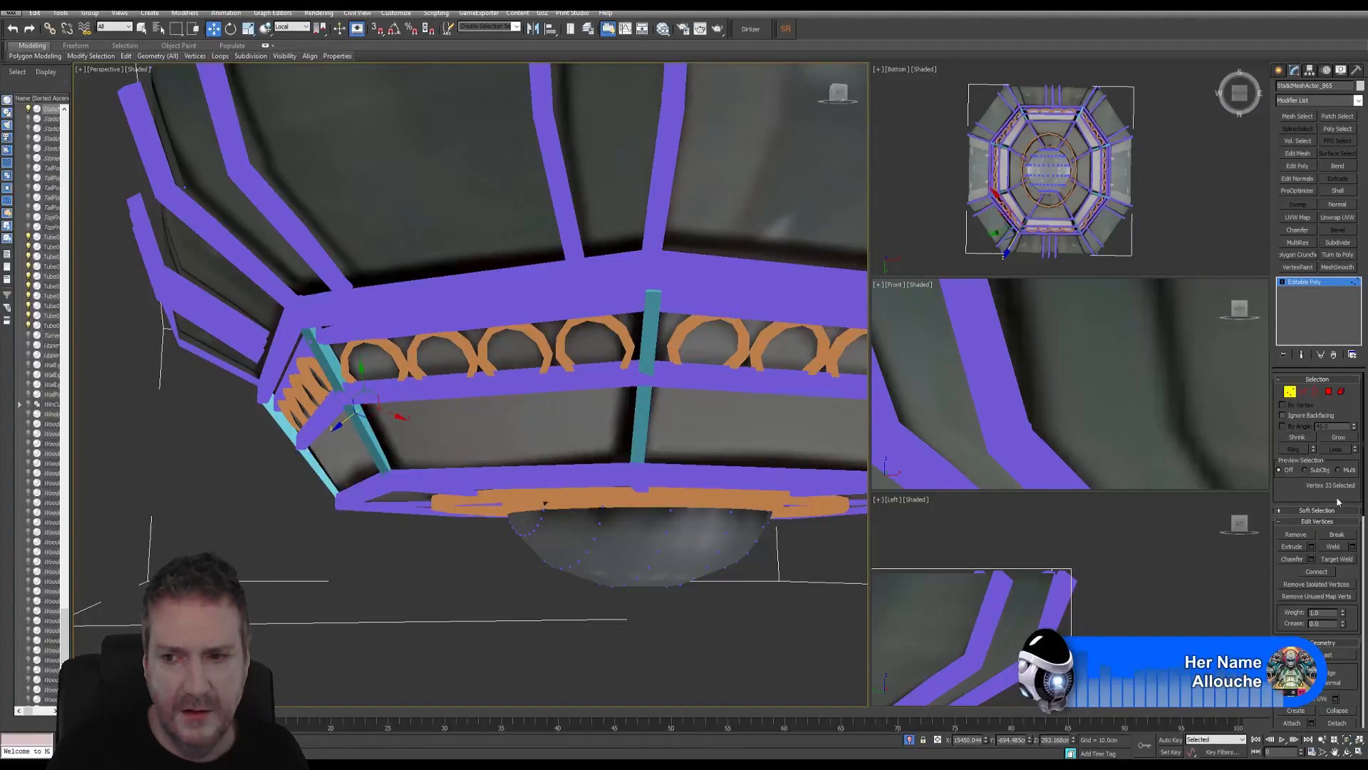
left_click(1290, 394)
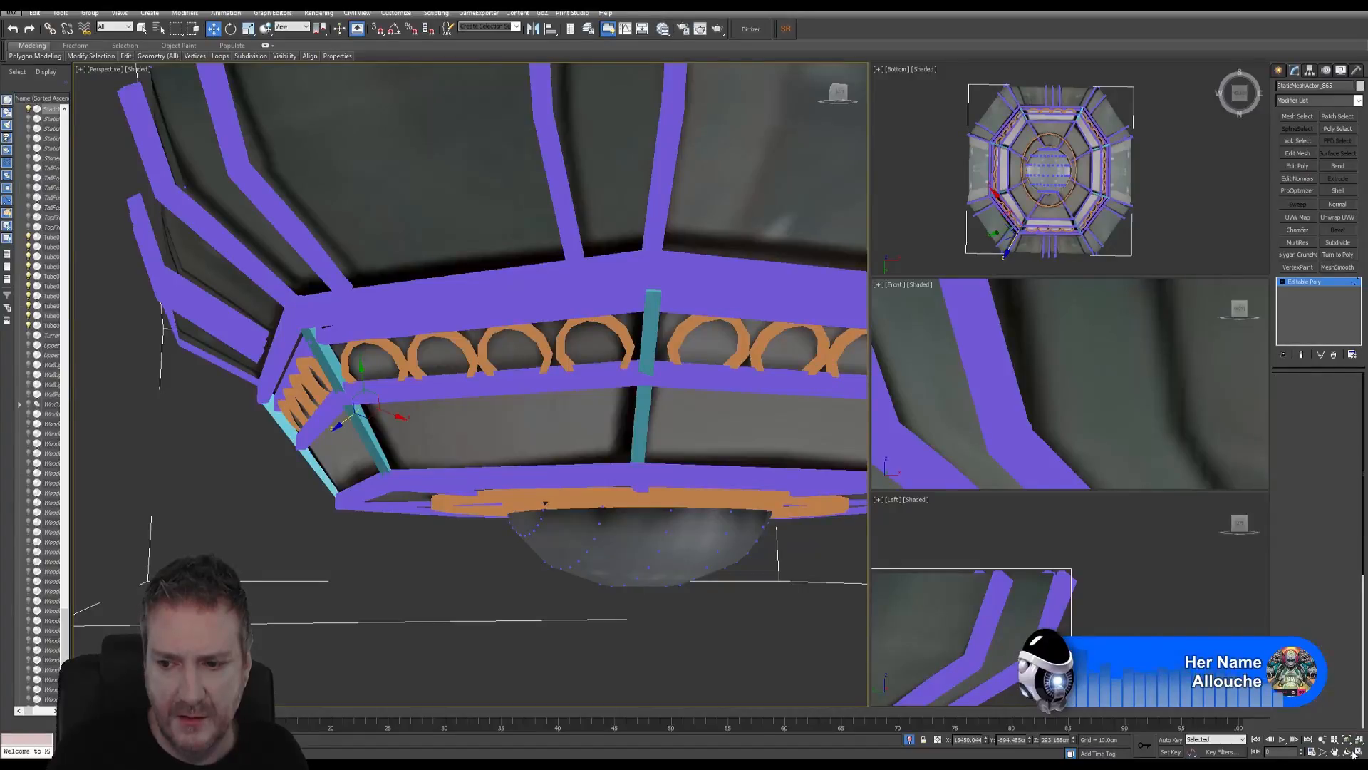
Step: Select the purple octagonal framework and attach the teal corner posts on the near sides of the arch band to it
middle_click_drag(499, 385, 481, 450, "alt")
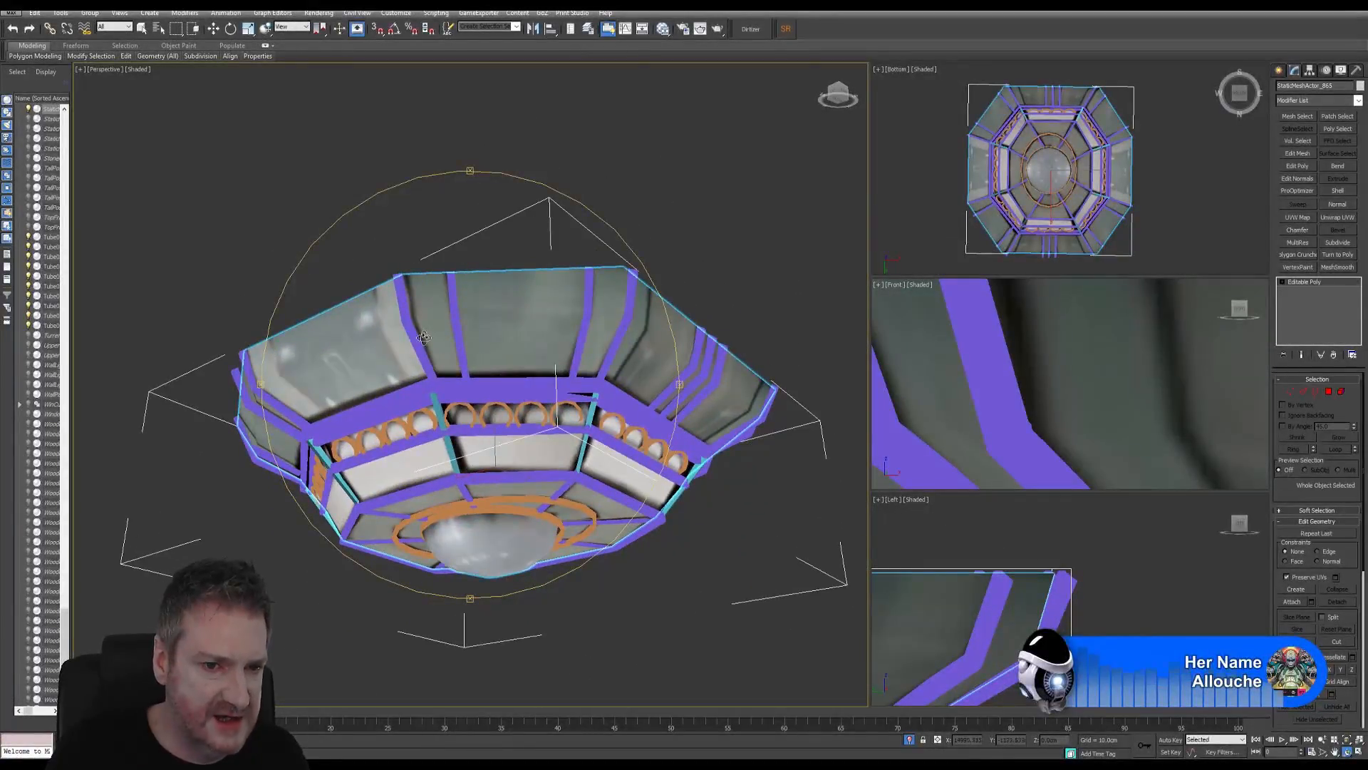
left_click(141, 30)
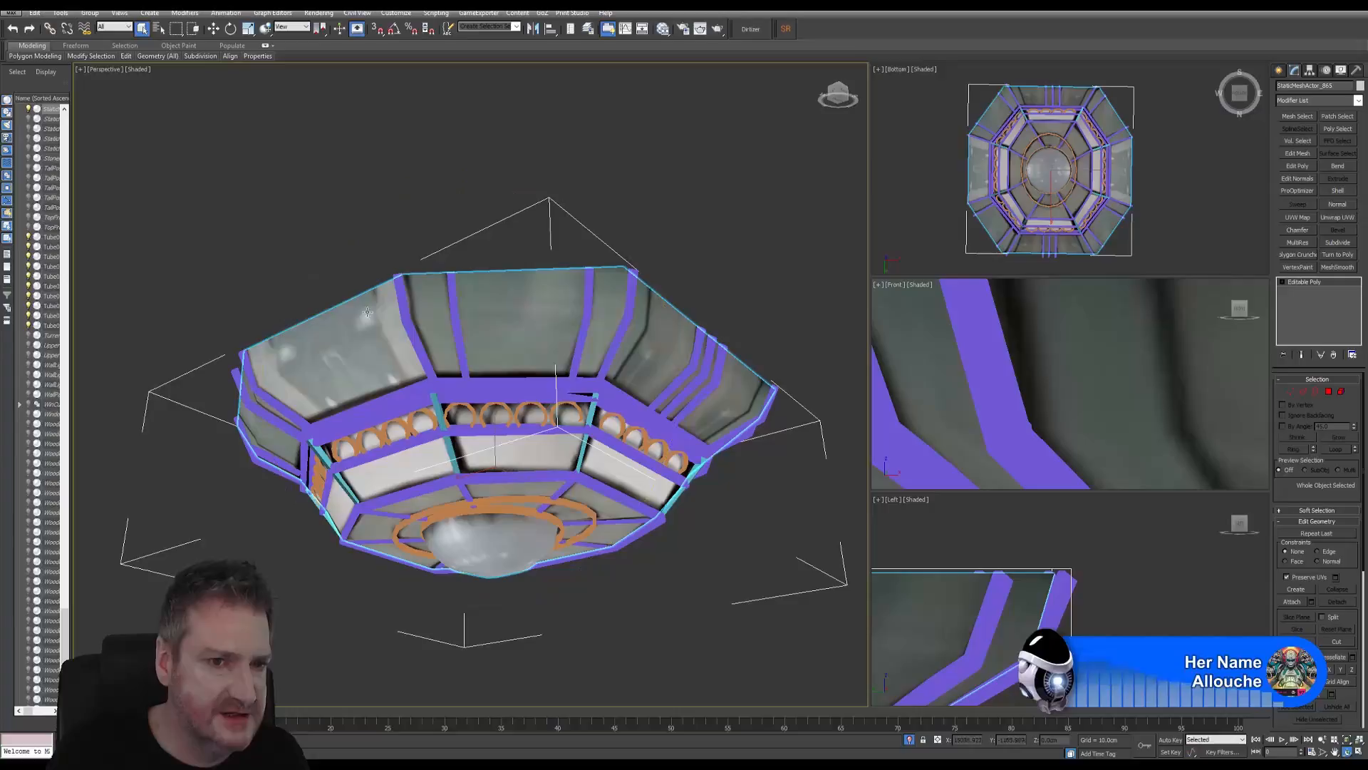
left_click(409, 324)
left_click(1129, 482)
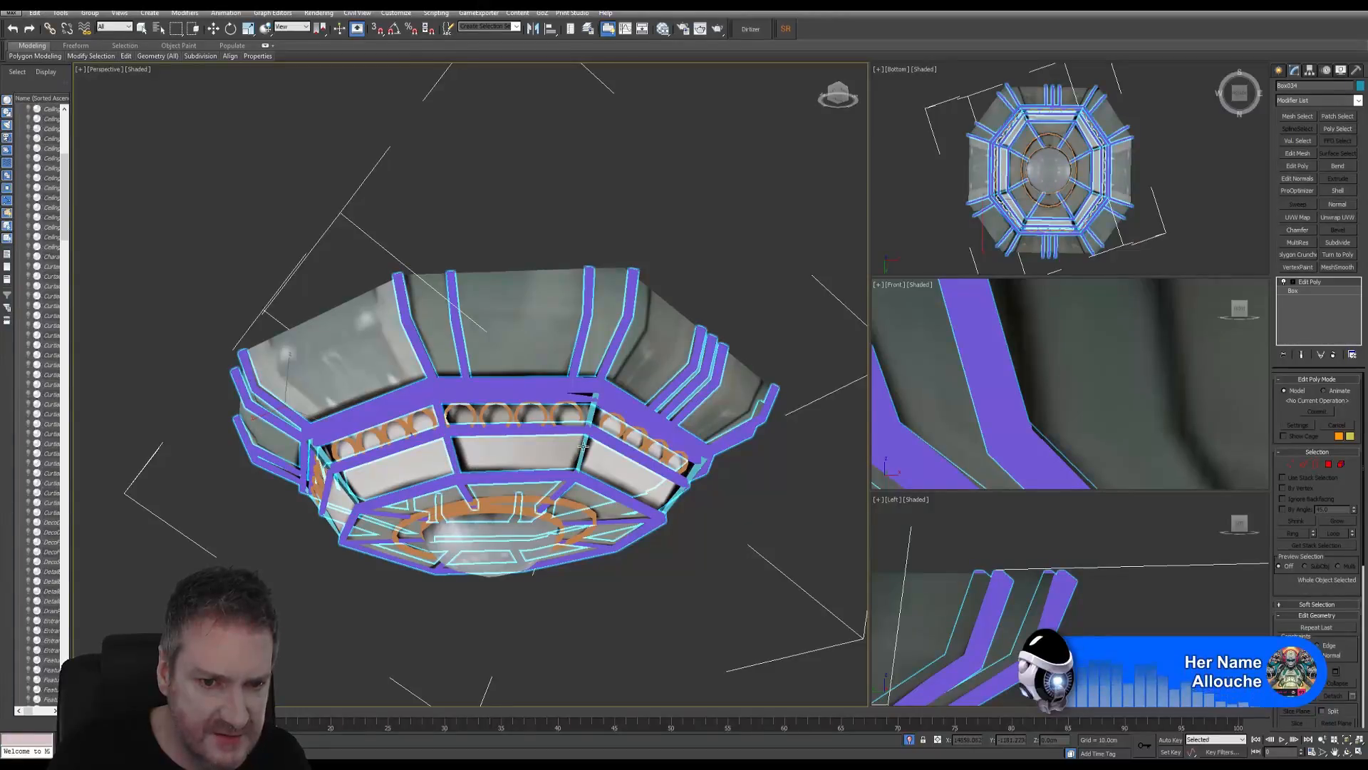
scroll(399, 488, "up", 5)
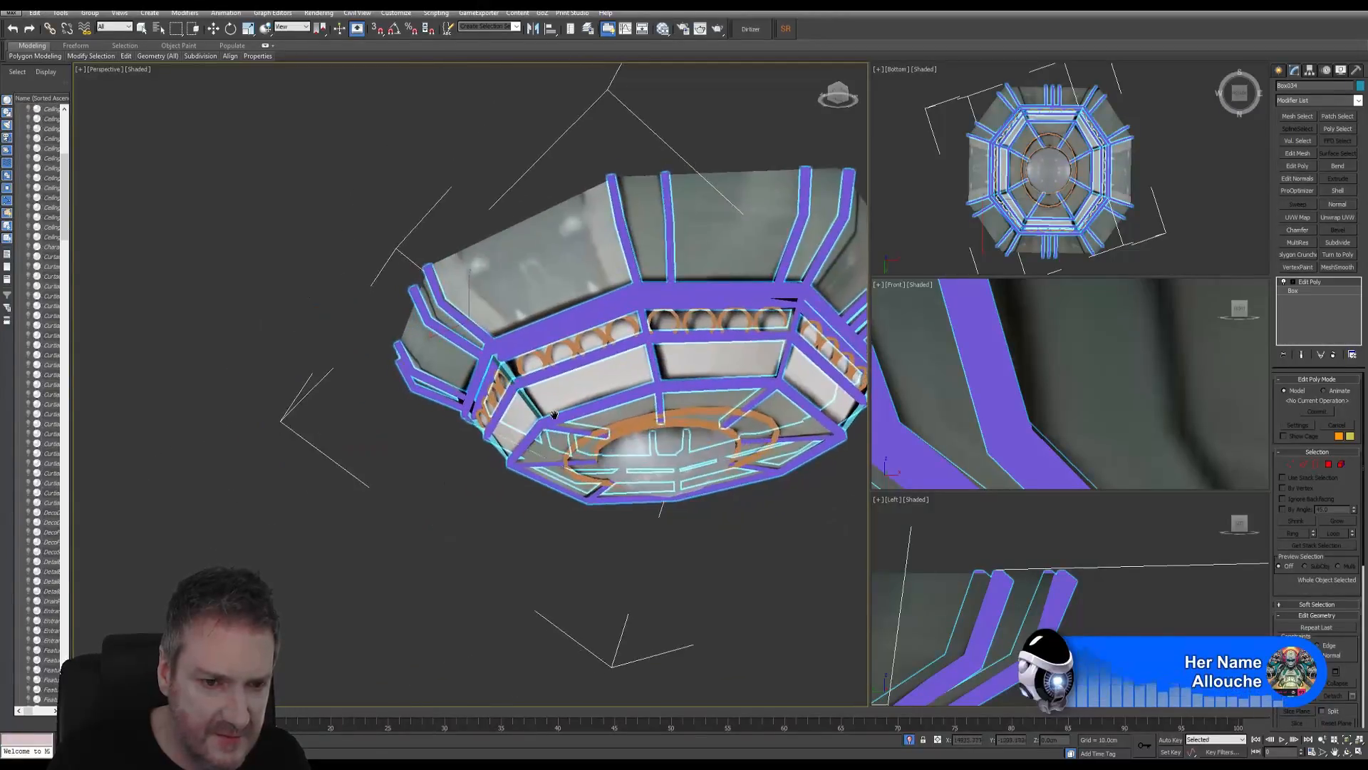
middle_click_drag(523, 469, 537, 265)
middle_click_drag(709, 382, 531, 564)
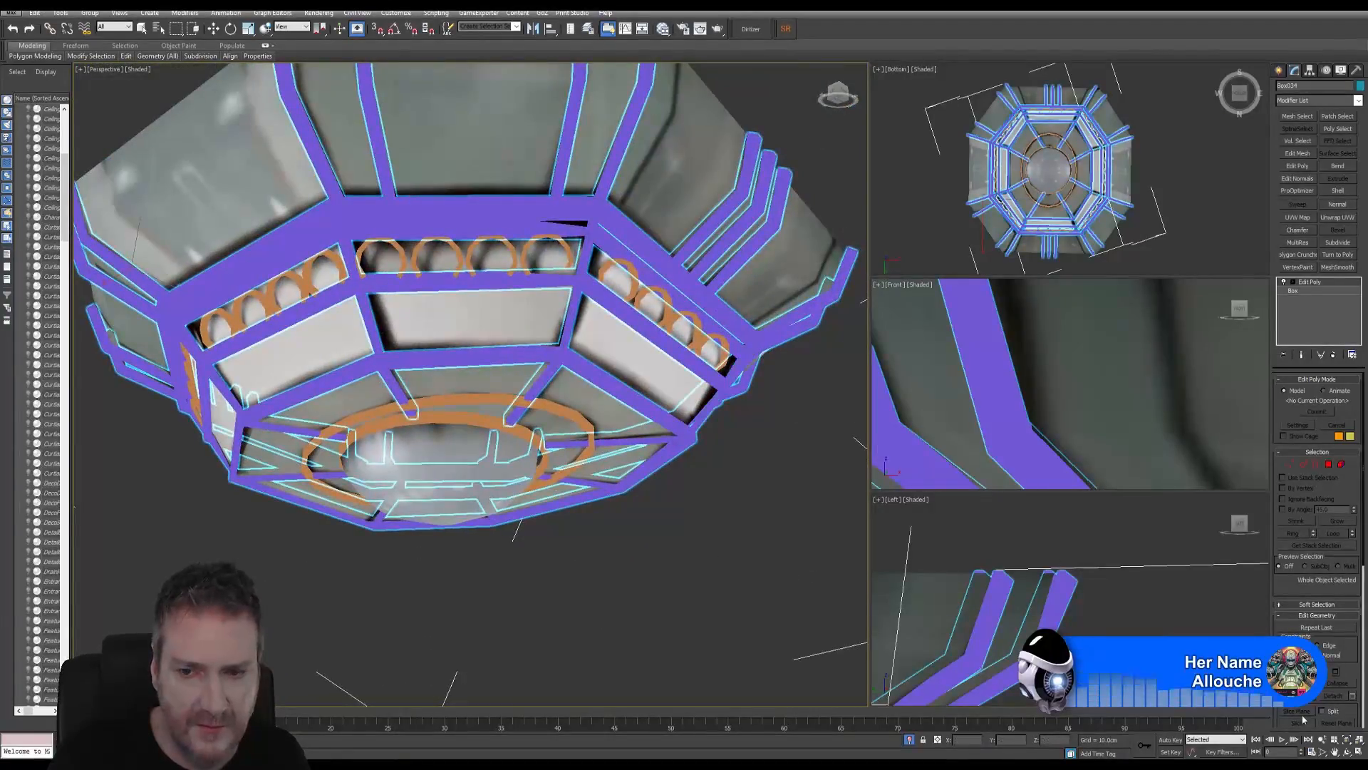
Step: Attach the remaining teal posts to the purple framework, check the structure from below and clear the selection
left_click(1347, 752)
left_click_drag(456, 441, 620, 428)
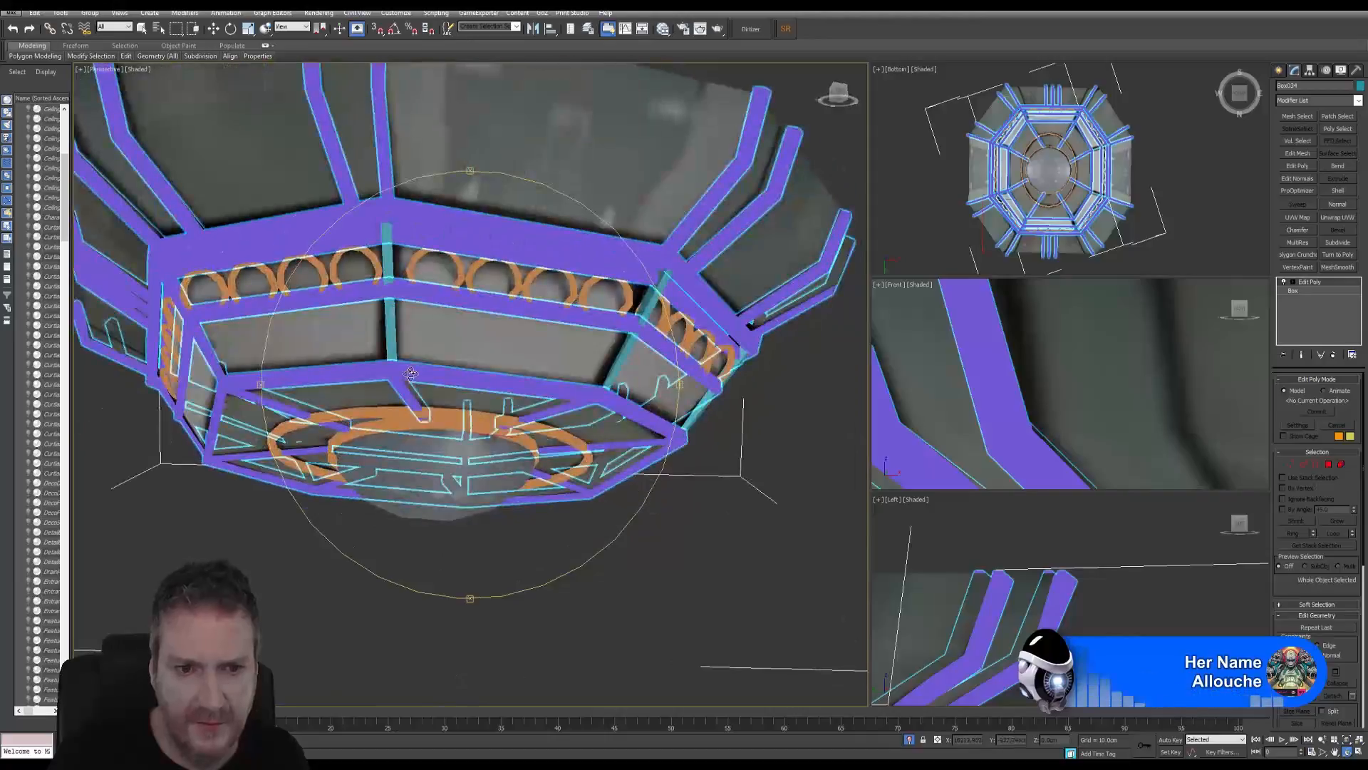
left_click(142, 28)
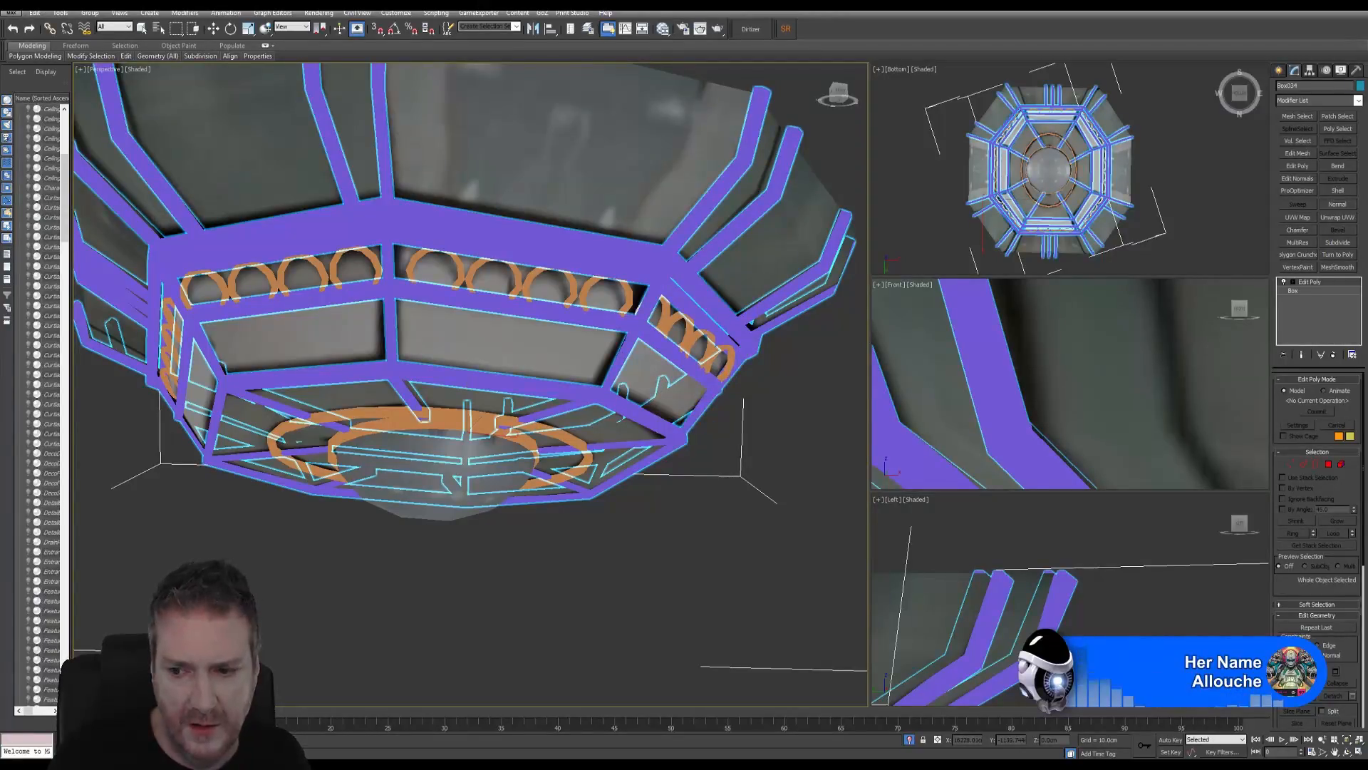
left_click(1347, 752)
left_click_drag(498, 351, 413, 460)
left_click(142, 29)
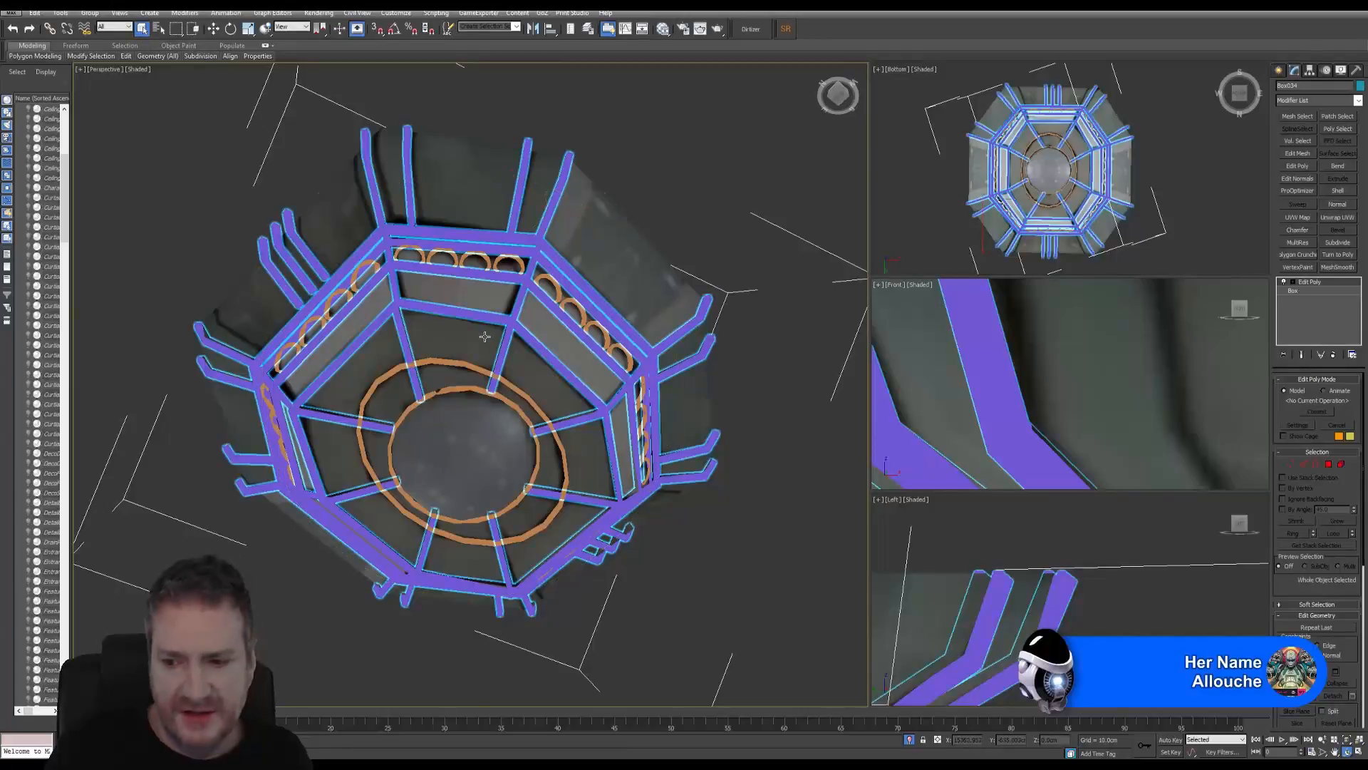
left_click(538, 392)
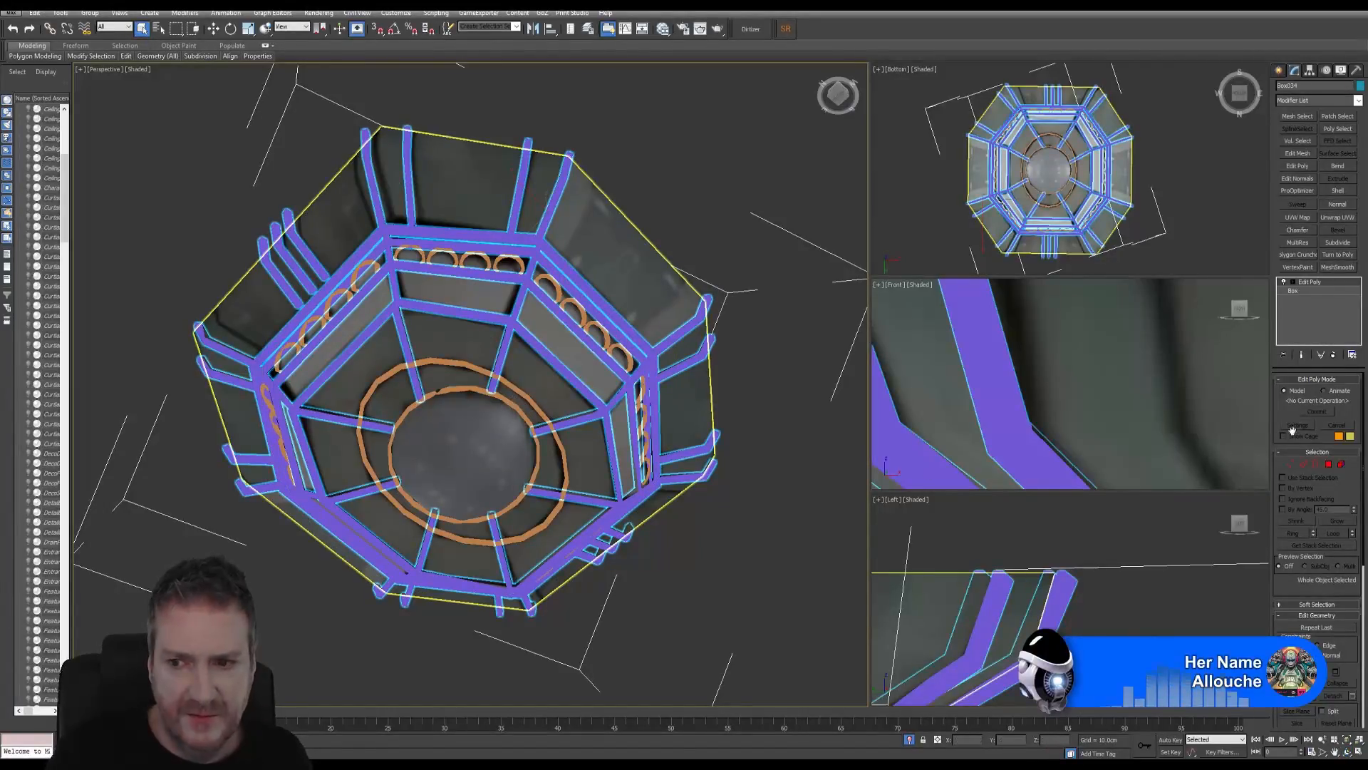
left_click(777, 647)
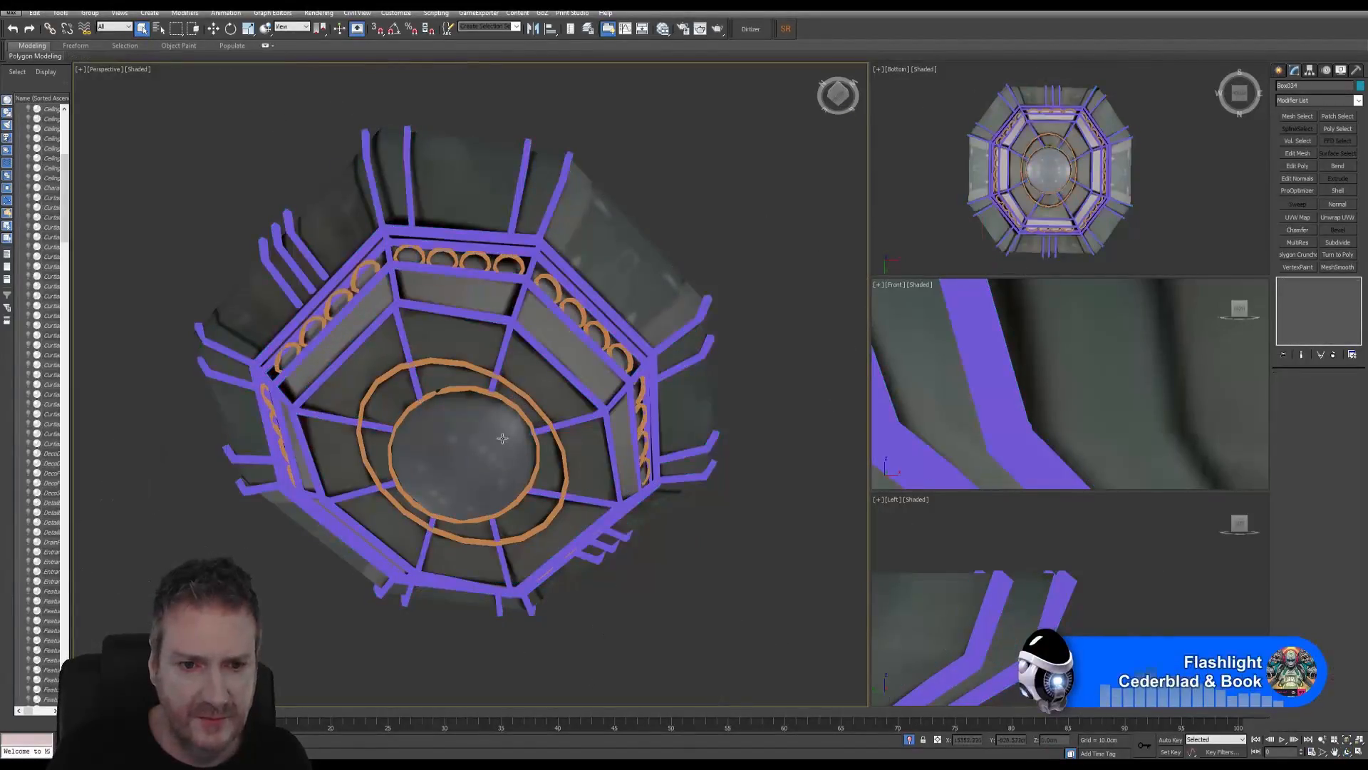
Step: Apply Unwrap UVW to the inner orange ring around the dome and flatten-map all of its polygons
left_click(518, 409)
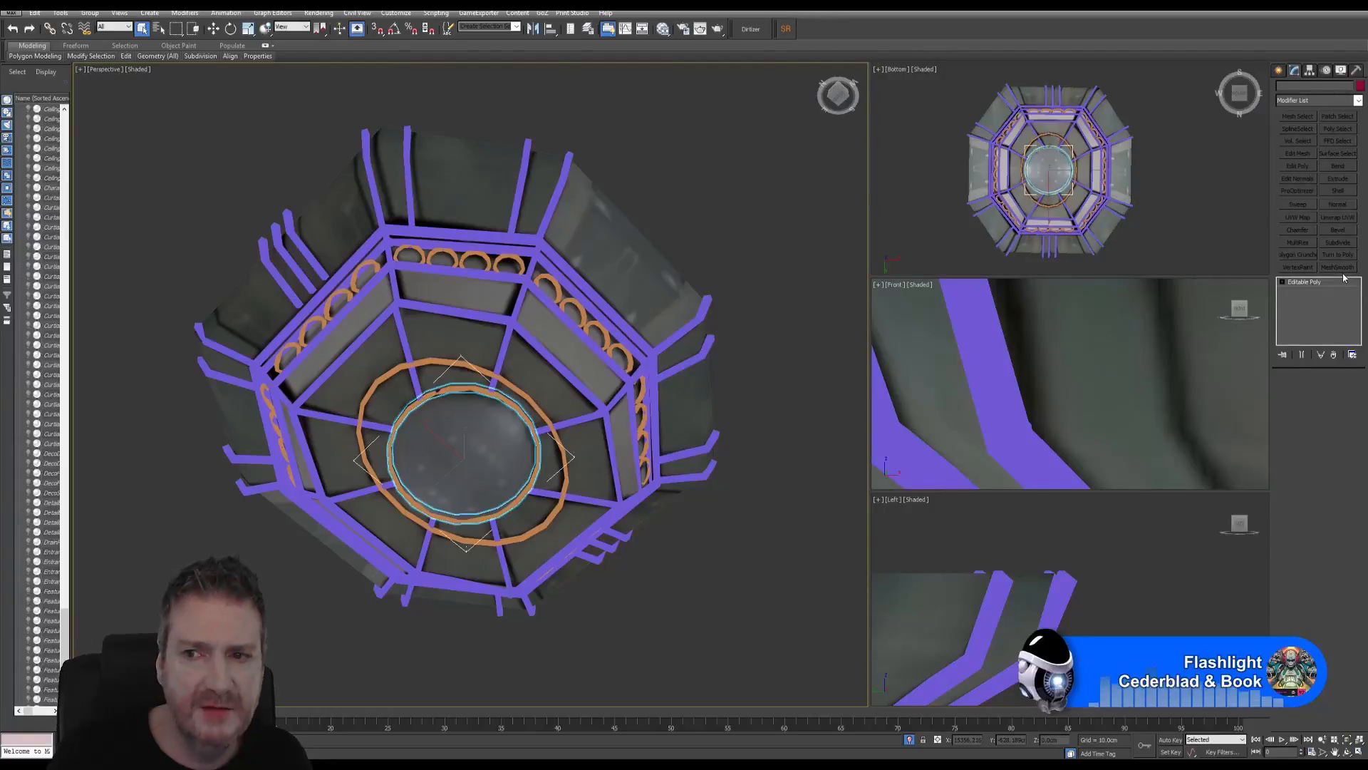
left_click(1337, 218)
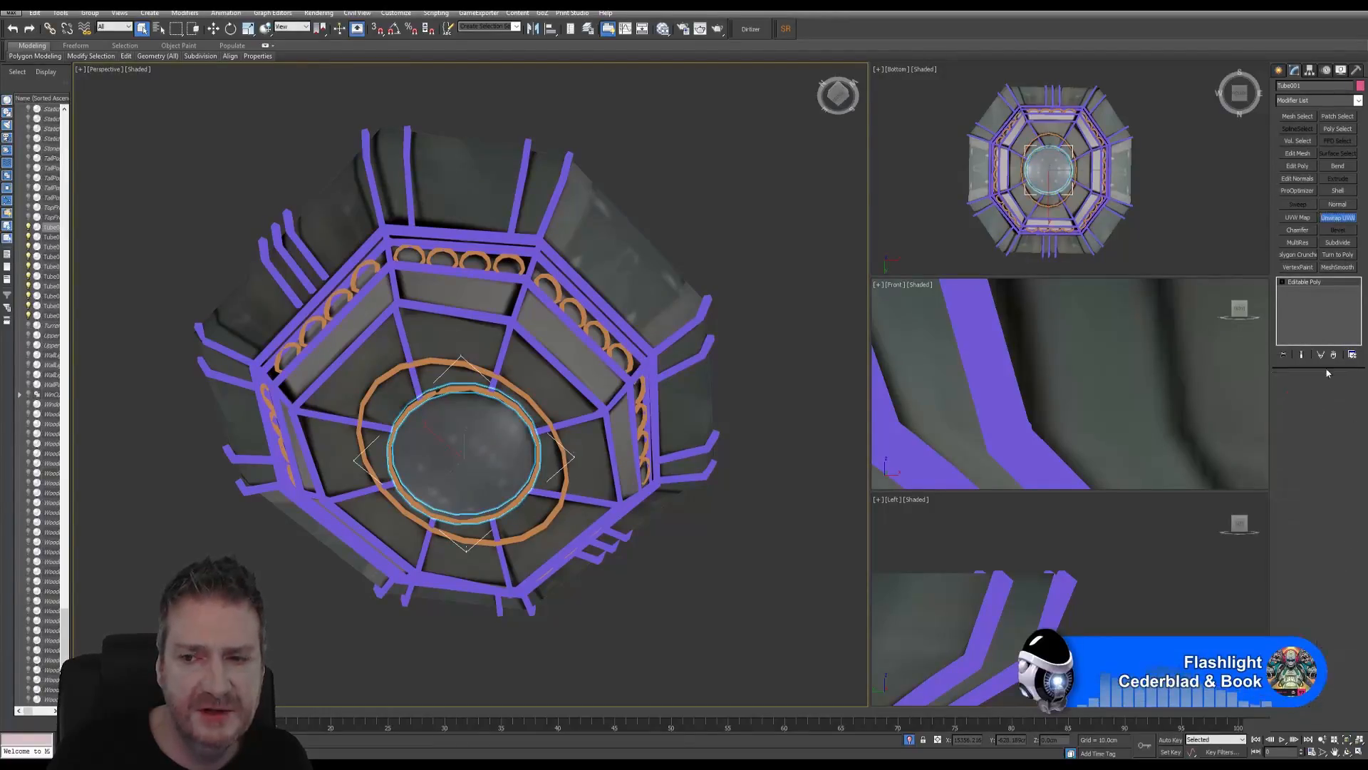
left_click(1317, 506)
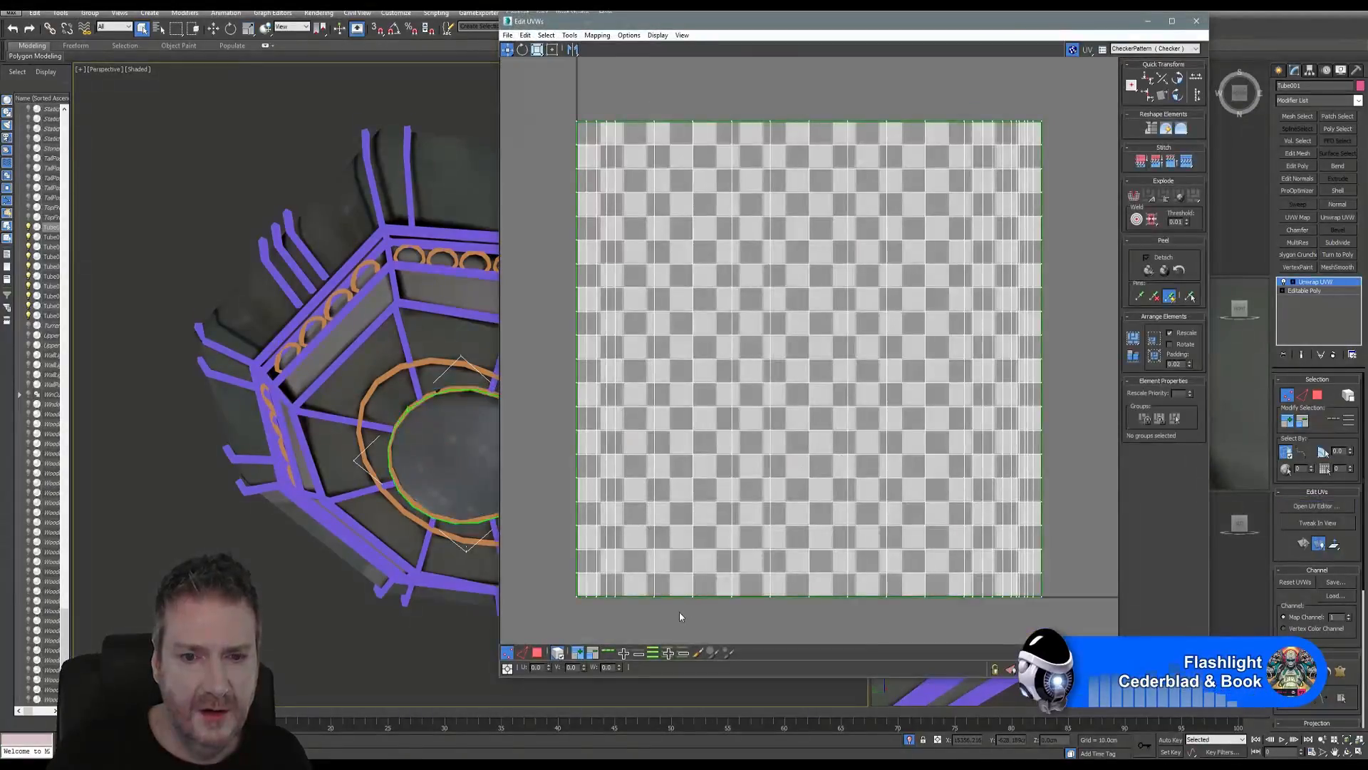
left_click(538, 652)
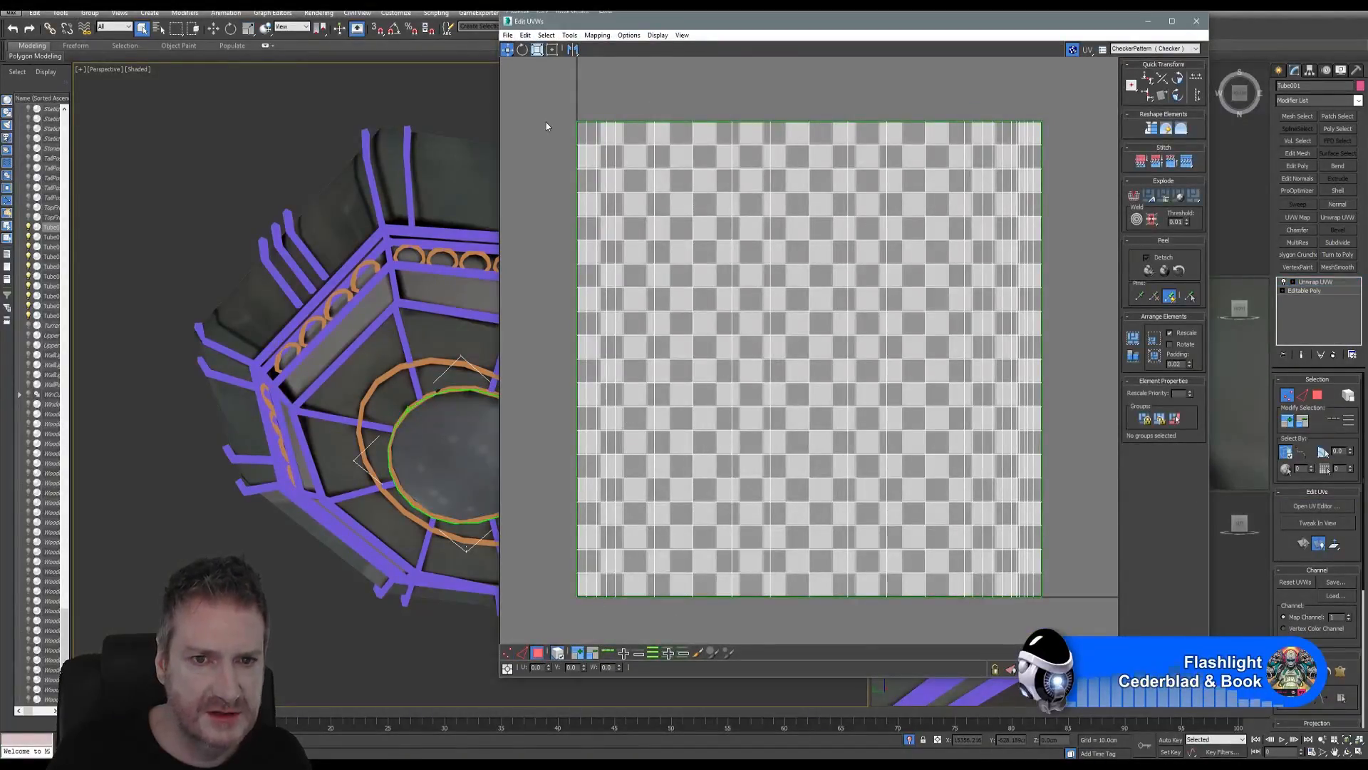
key("ctrl+a")
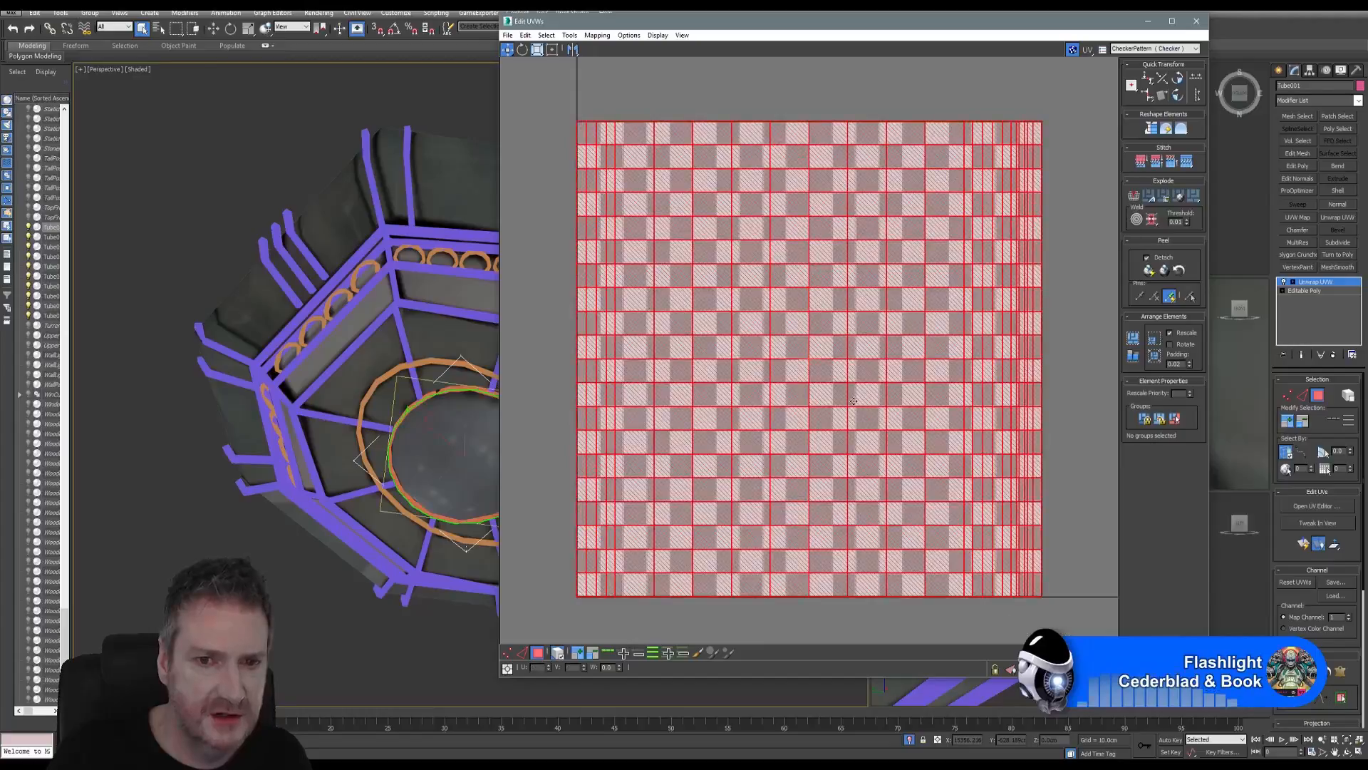
left_click(597, 35)
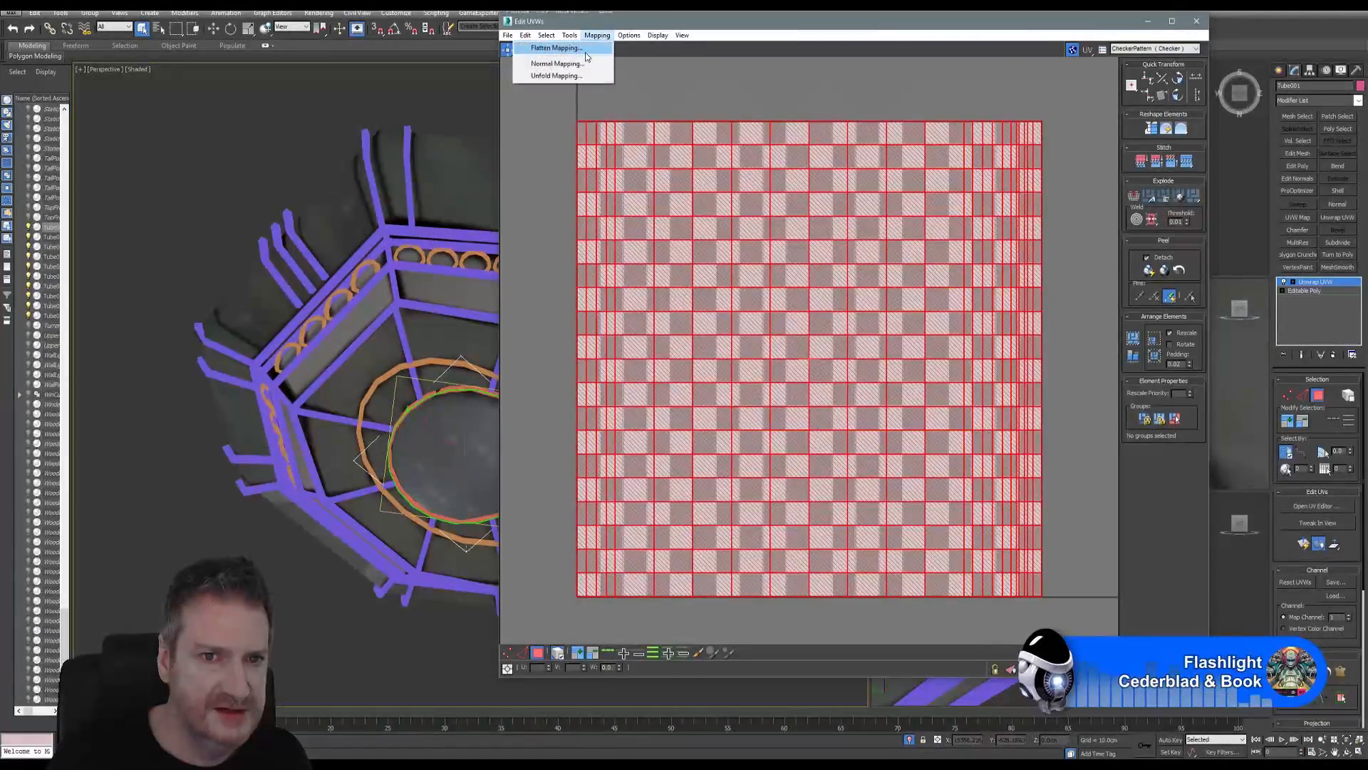
left_click(557, 48)
left_click(148, 70)
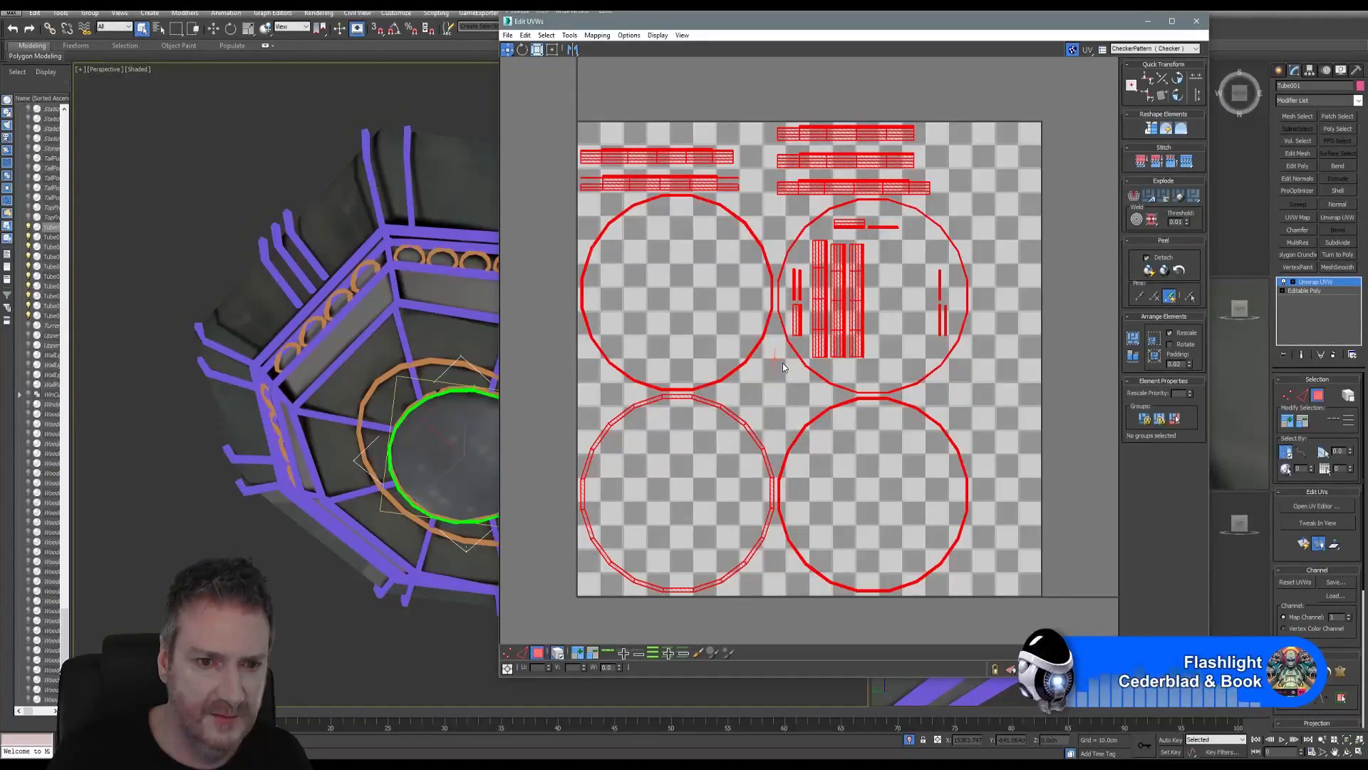
Step: Move the inner ring's flattened UV shells outside the UV tile to its upper right and leave UV editing
scroll(782, 362, "down", 4)
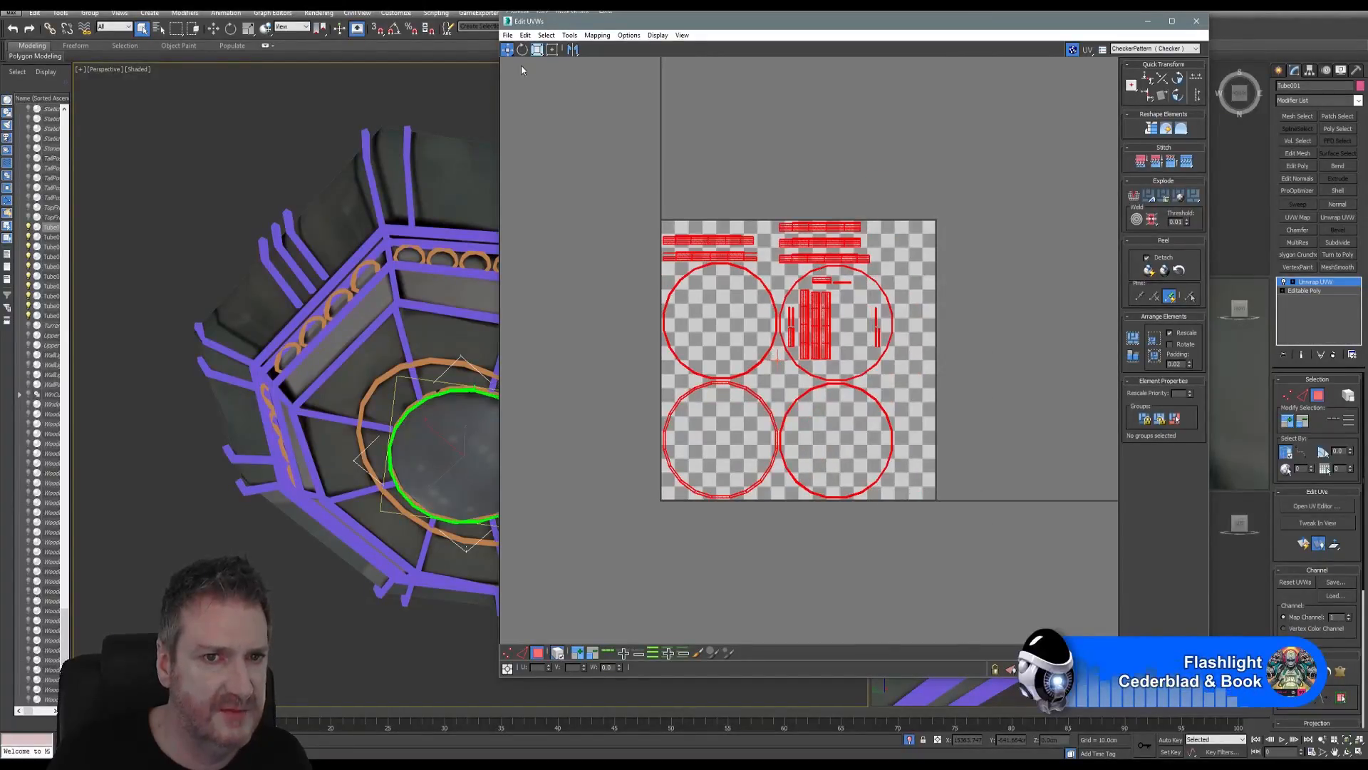
left_click_drag(825, 329, 1114, 184)
left_click(1198, 21)
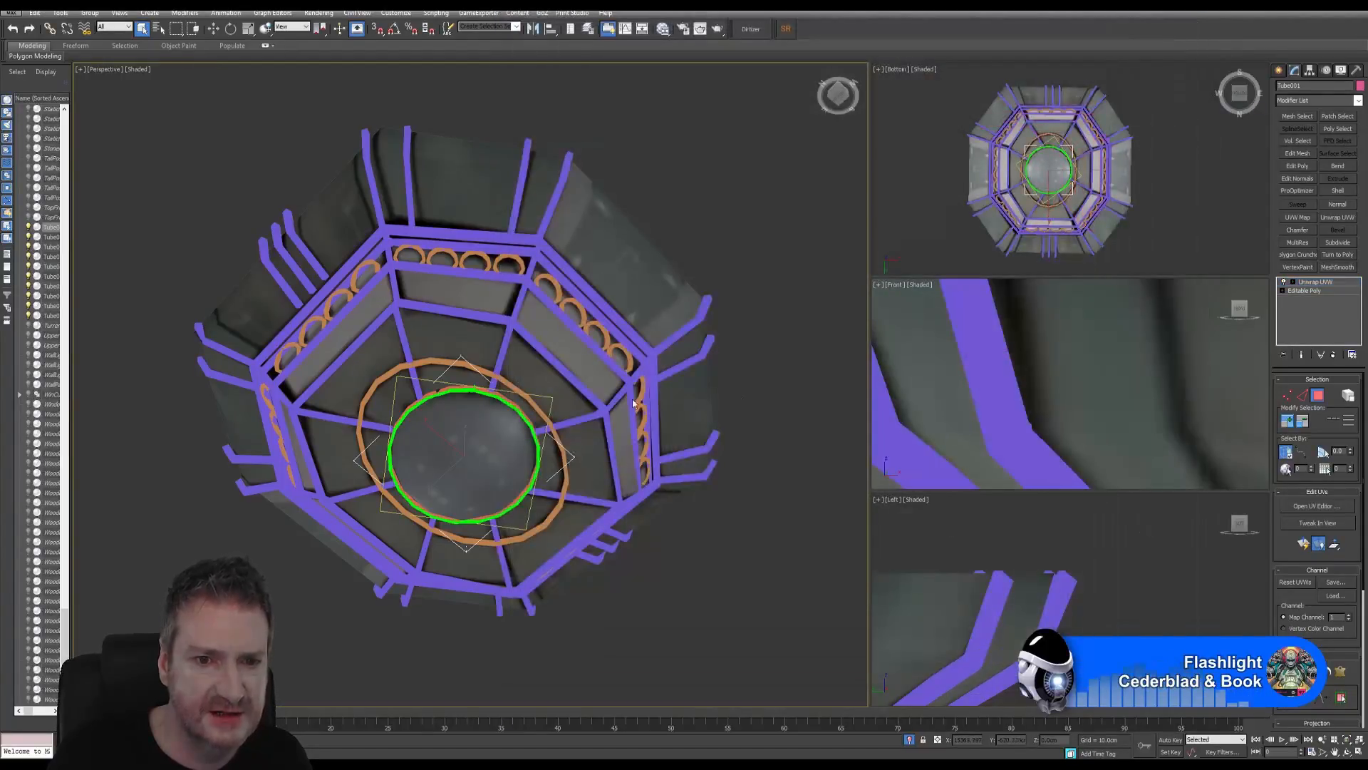
left_click(1316, 397)
Step: Apply Unwrap UVW to the outer orange ring and flatten-map all of its polygons
left_click(515, 384)
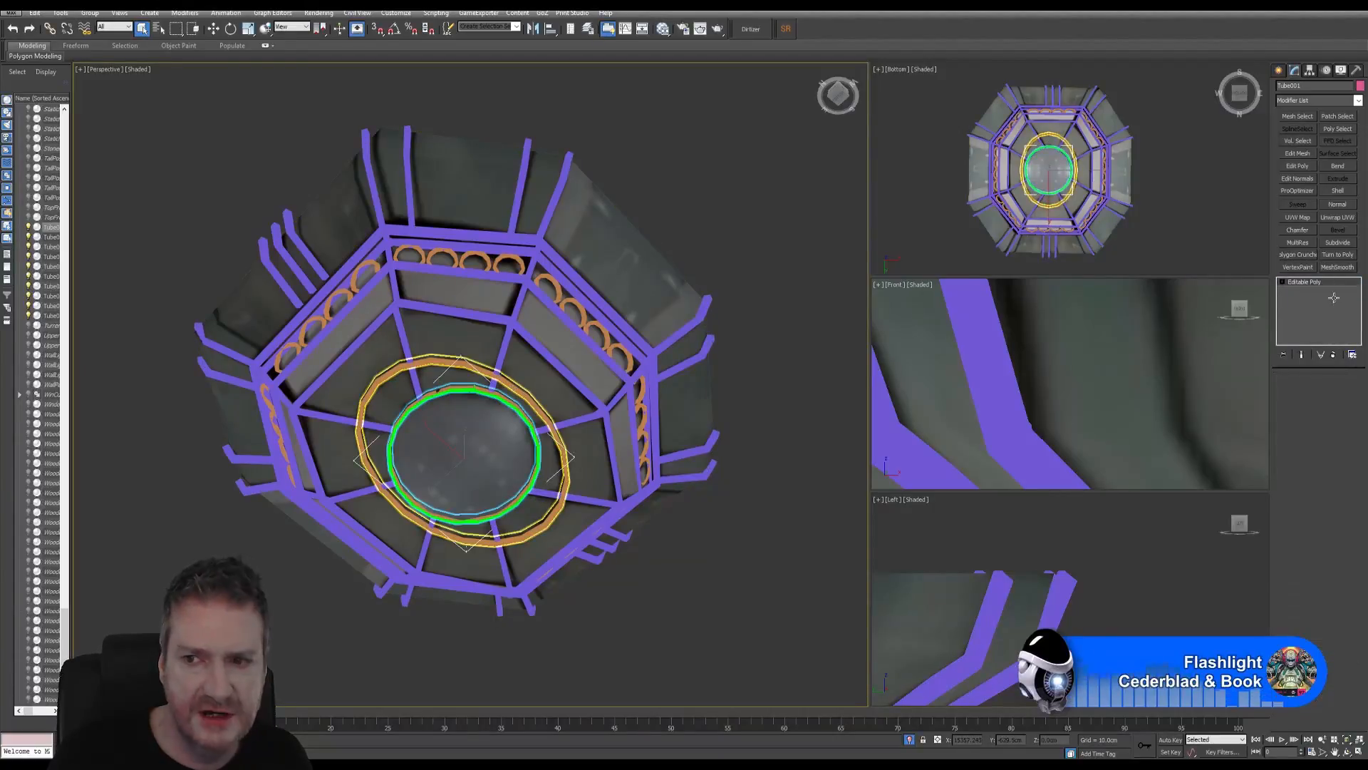
left_click(1336, 220)
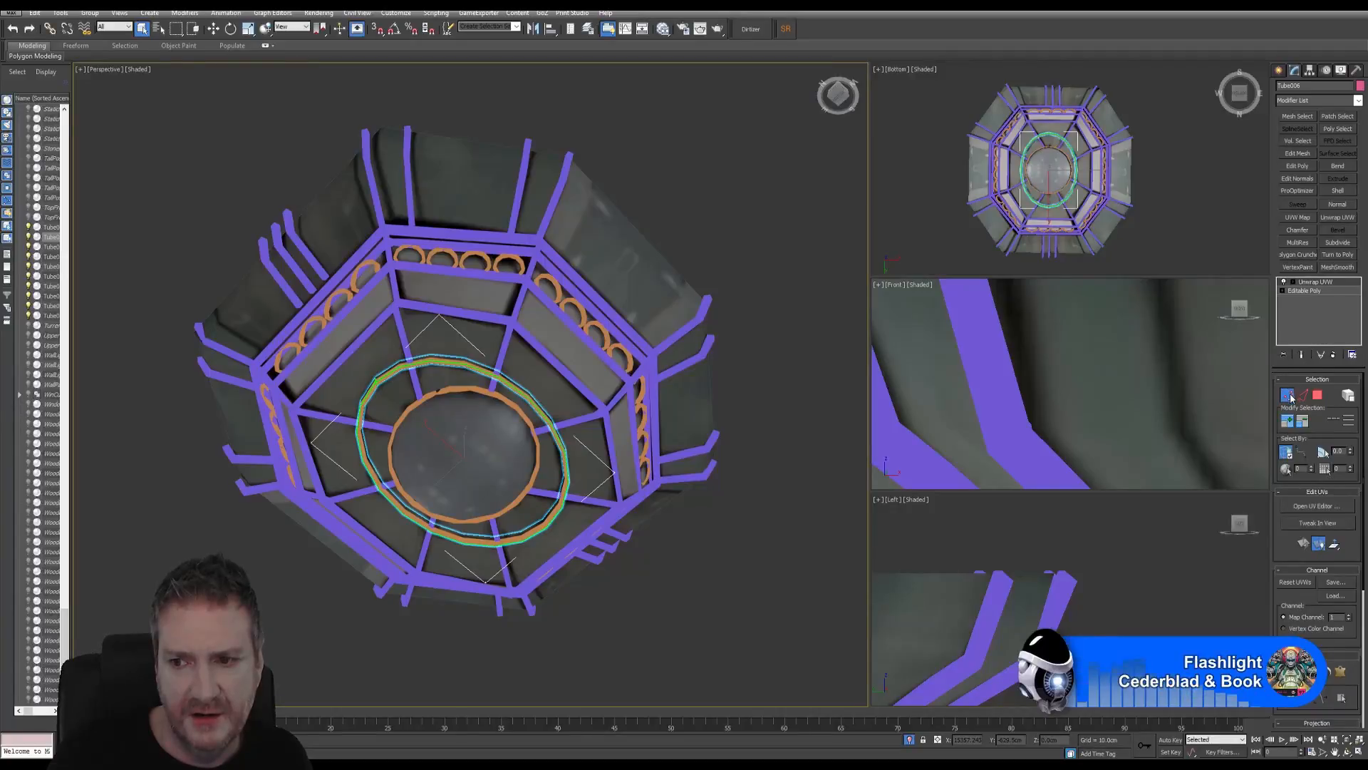
left_click(1317, 506)
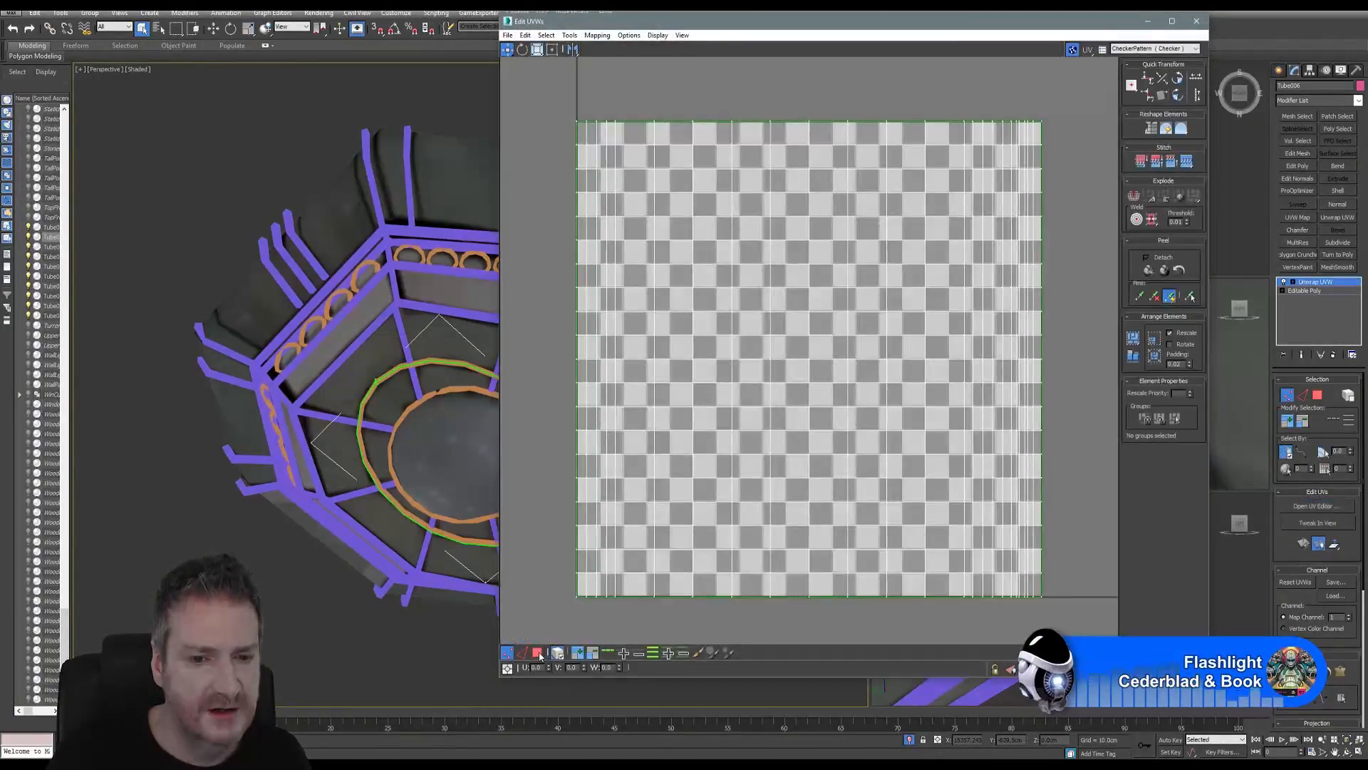
left_click(538, 653)
left_click_drag(549, 96, 1069, 612)
left_click(597, 34)
left_click(584, 49)
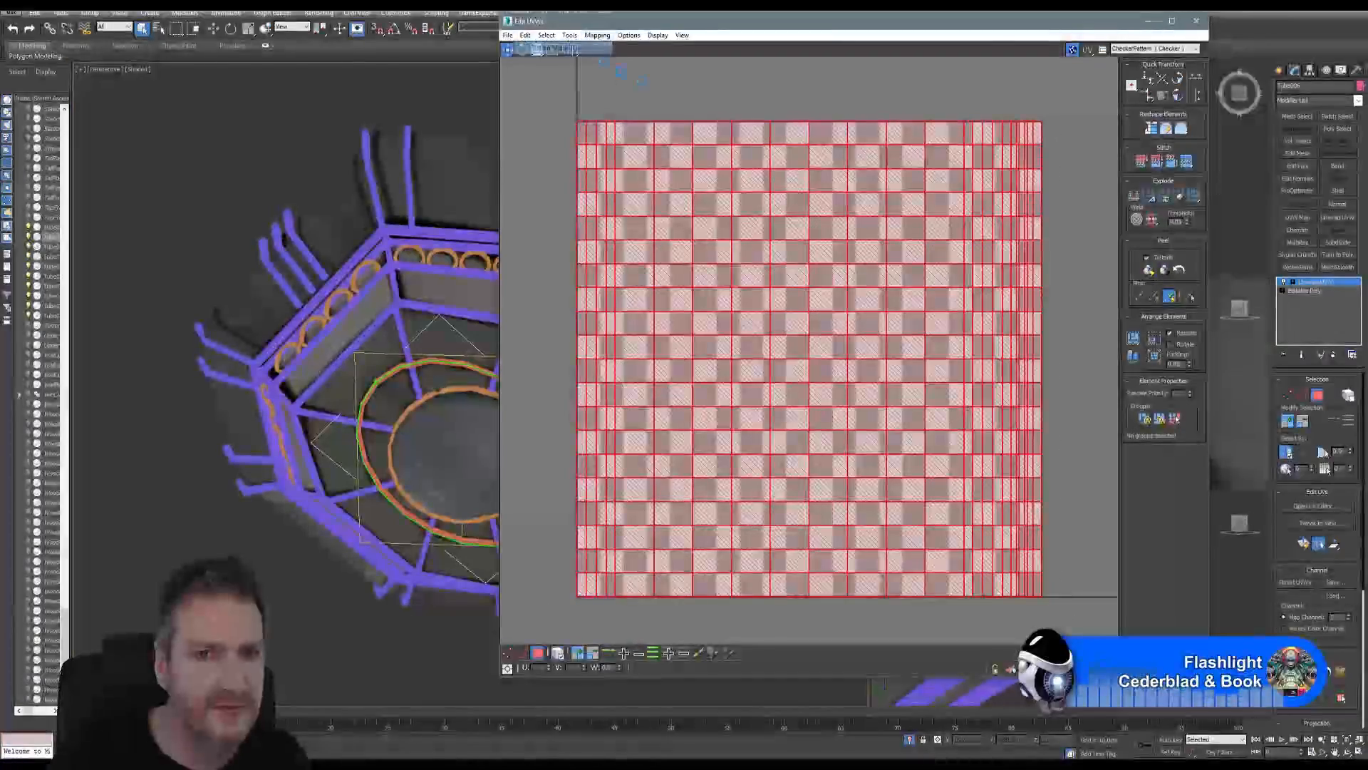
left_click(172, 74)
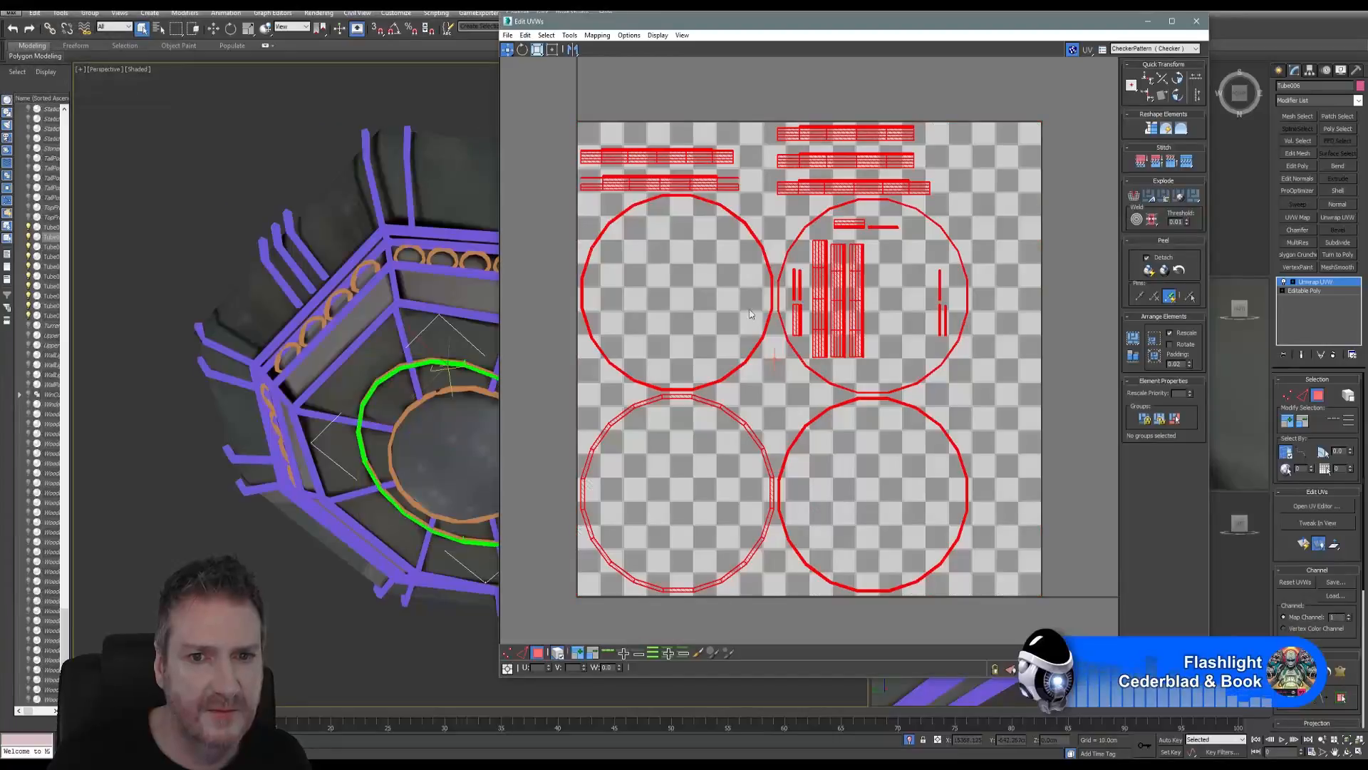
Step: Move the outer ring's flattened UV shells outside the UV tile to its lower left and leave UV editing
scroll(749, 314, "down", 5)
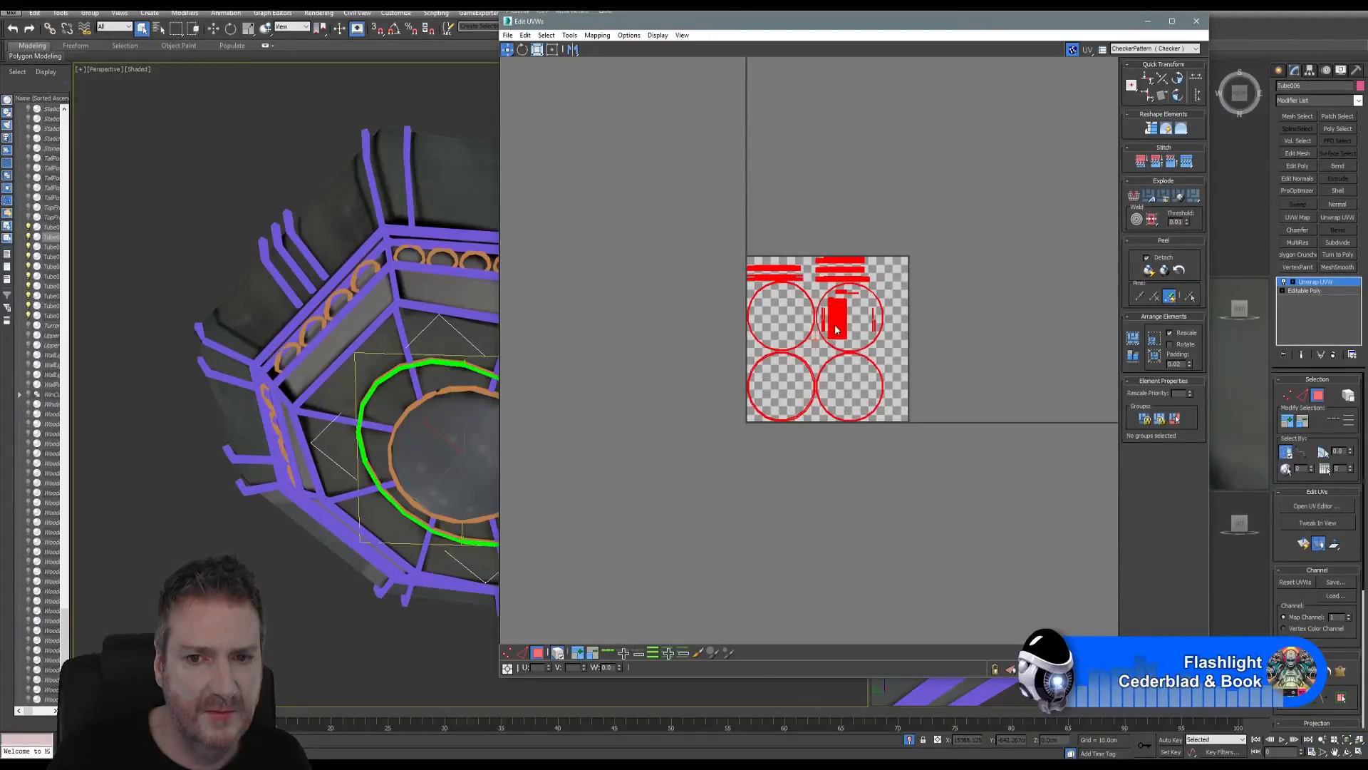
left_click_drag(840, 324, 711, 481)
left_click(1196, 21)
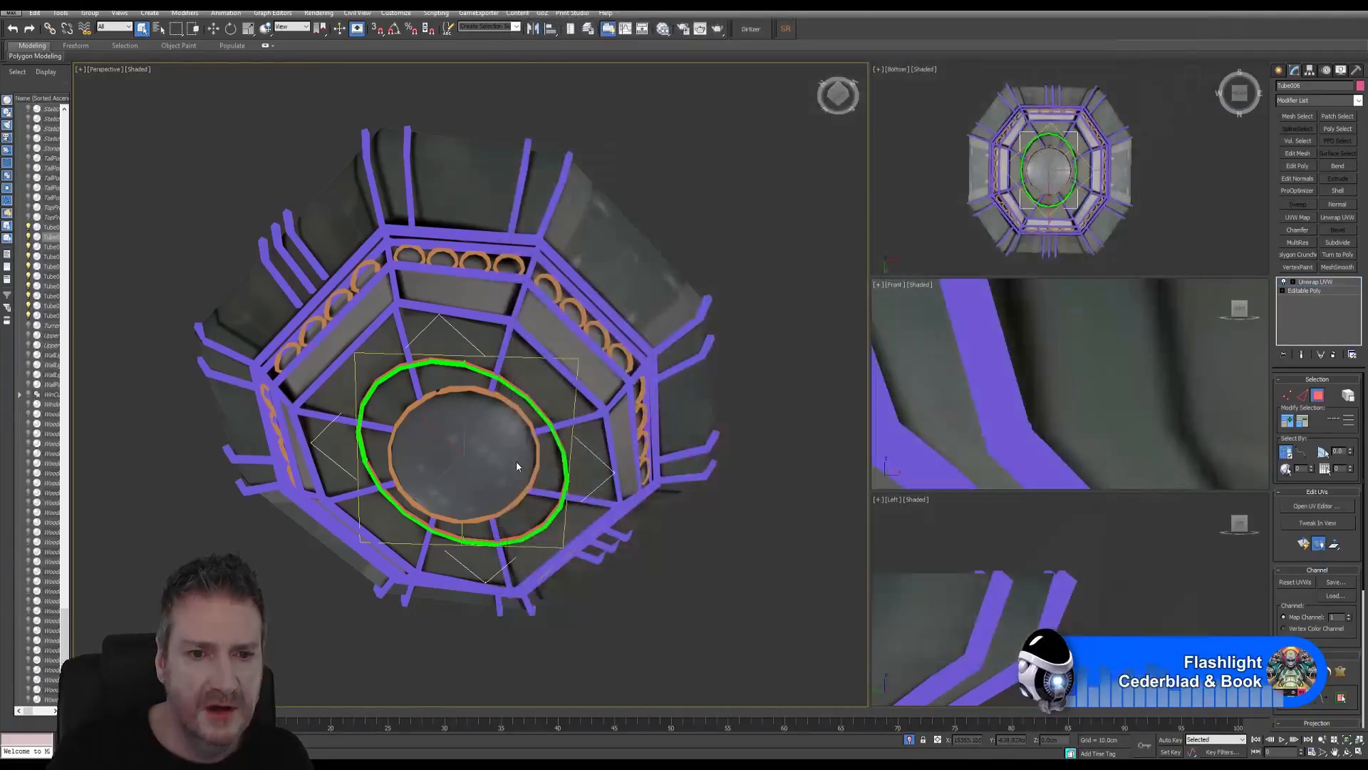
left_click(1318, 395)
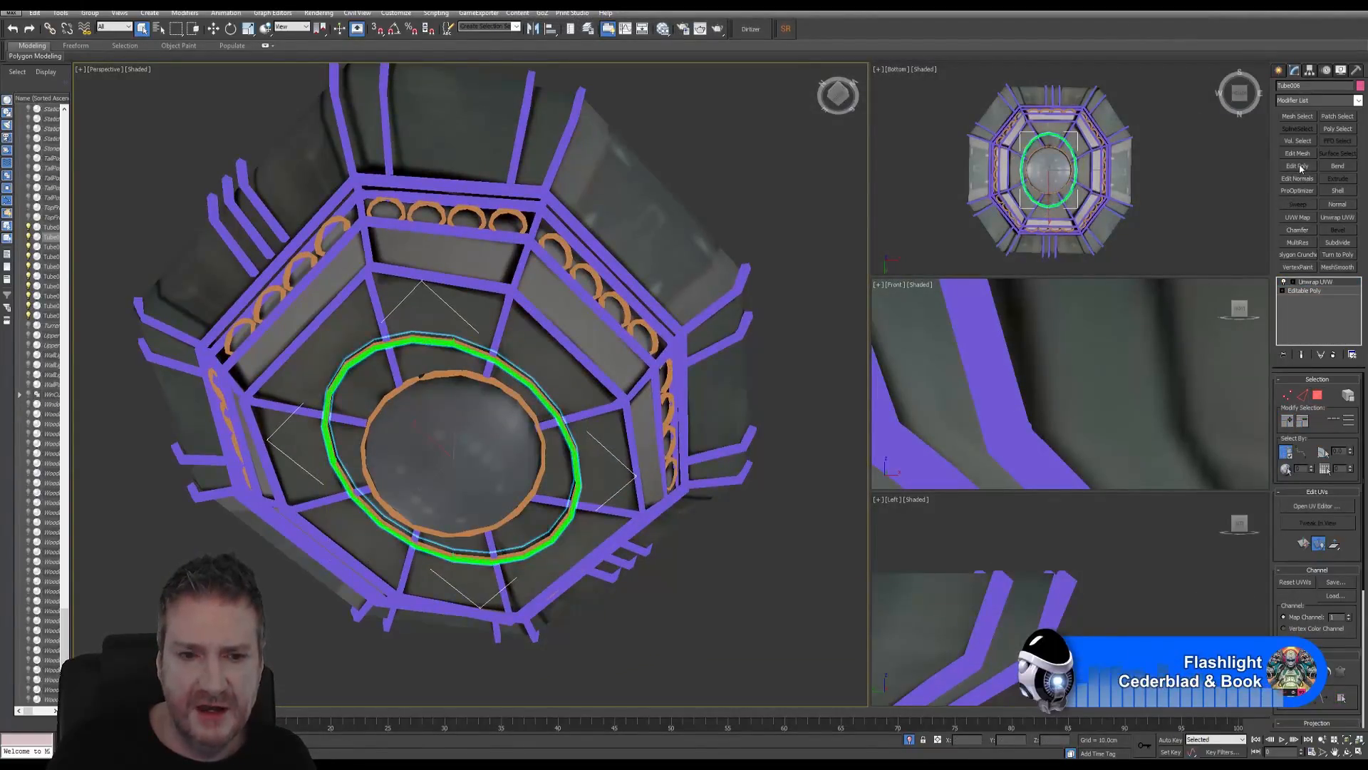
Step: Add an Edit Poly modifier to the outer orange ring and attach the inner ring around the dome to it
left_click(1299, 167)
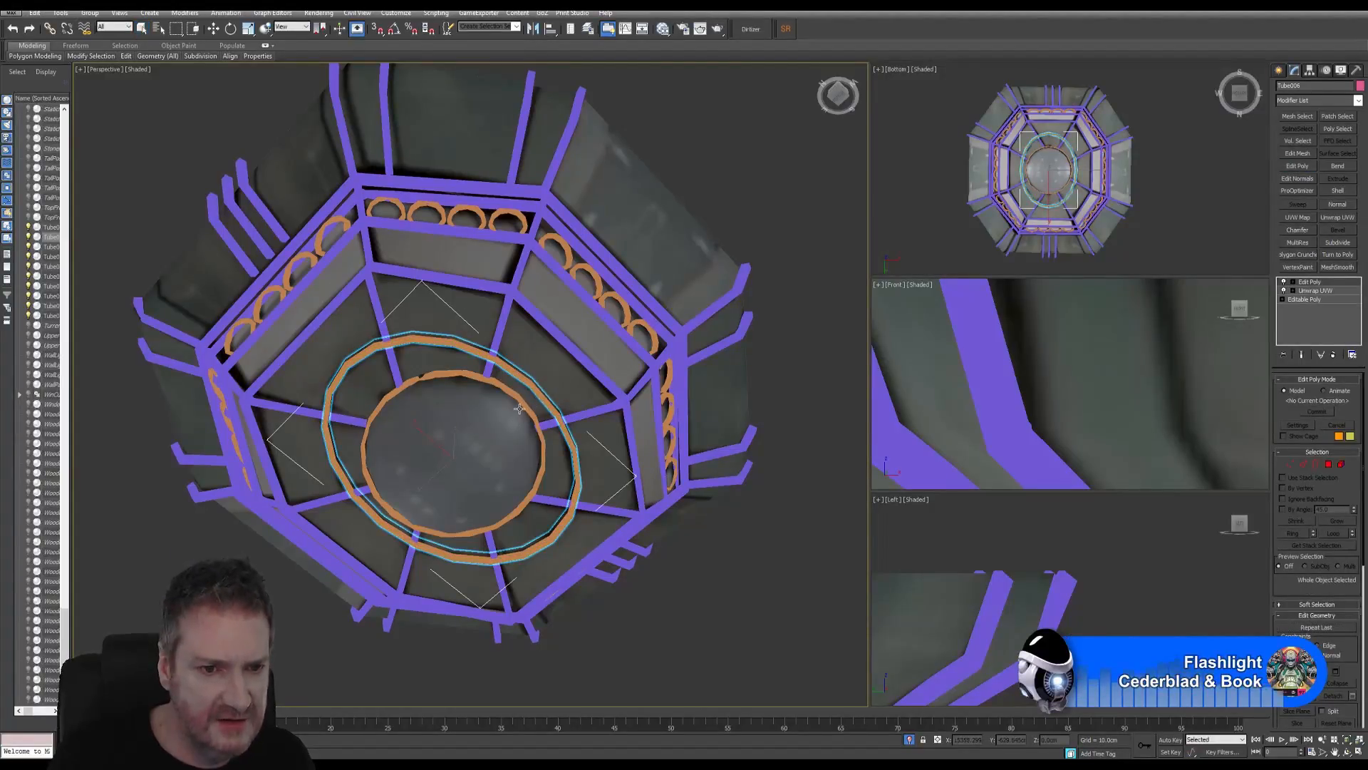
scroll(520, 408, "up", 2)
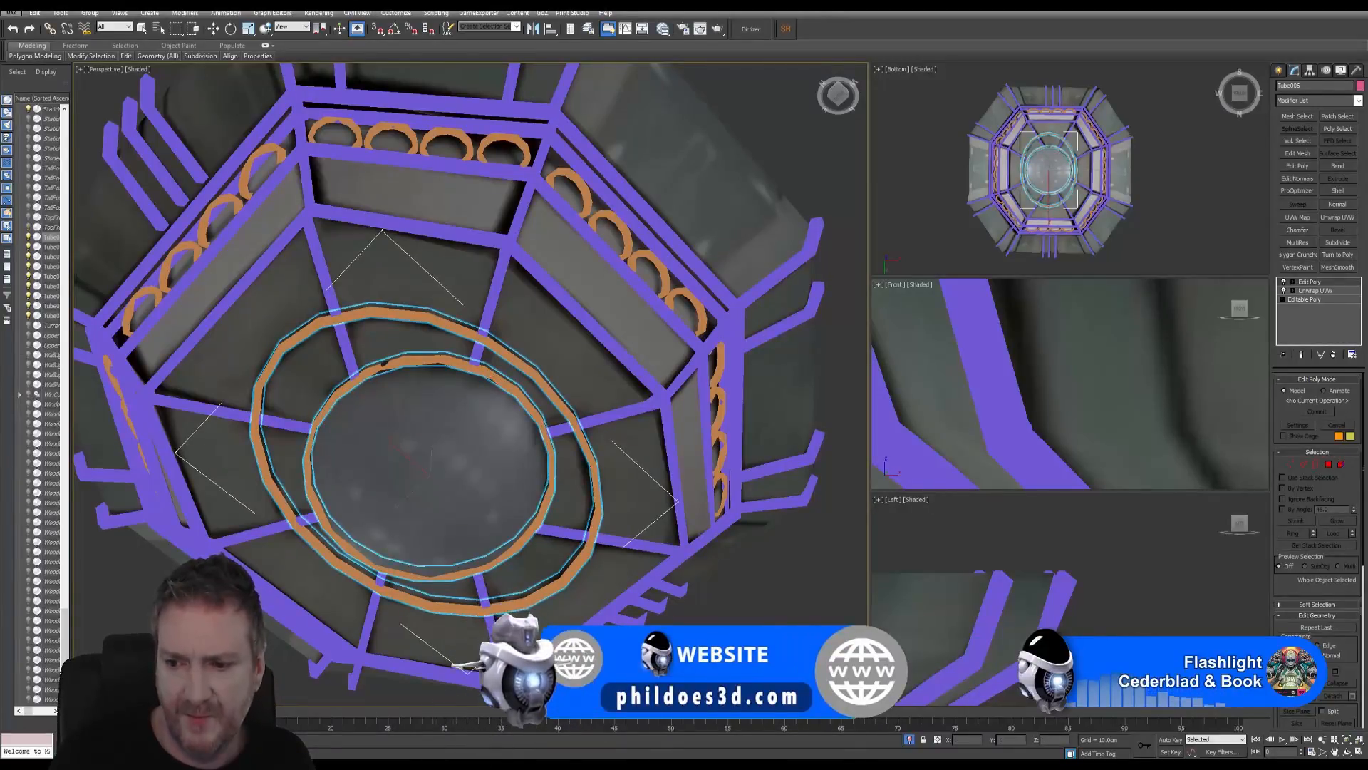
key("w")
Step: Apply a second Unwrap UVW to the combined orange rings and scale all their UV polygons down together around the UV tile
left_click(1345, 220)
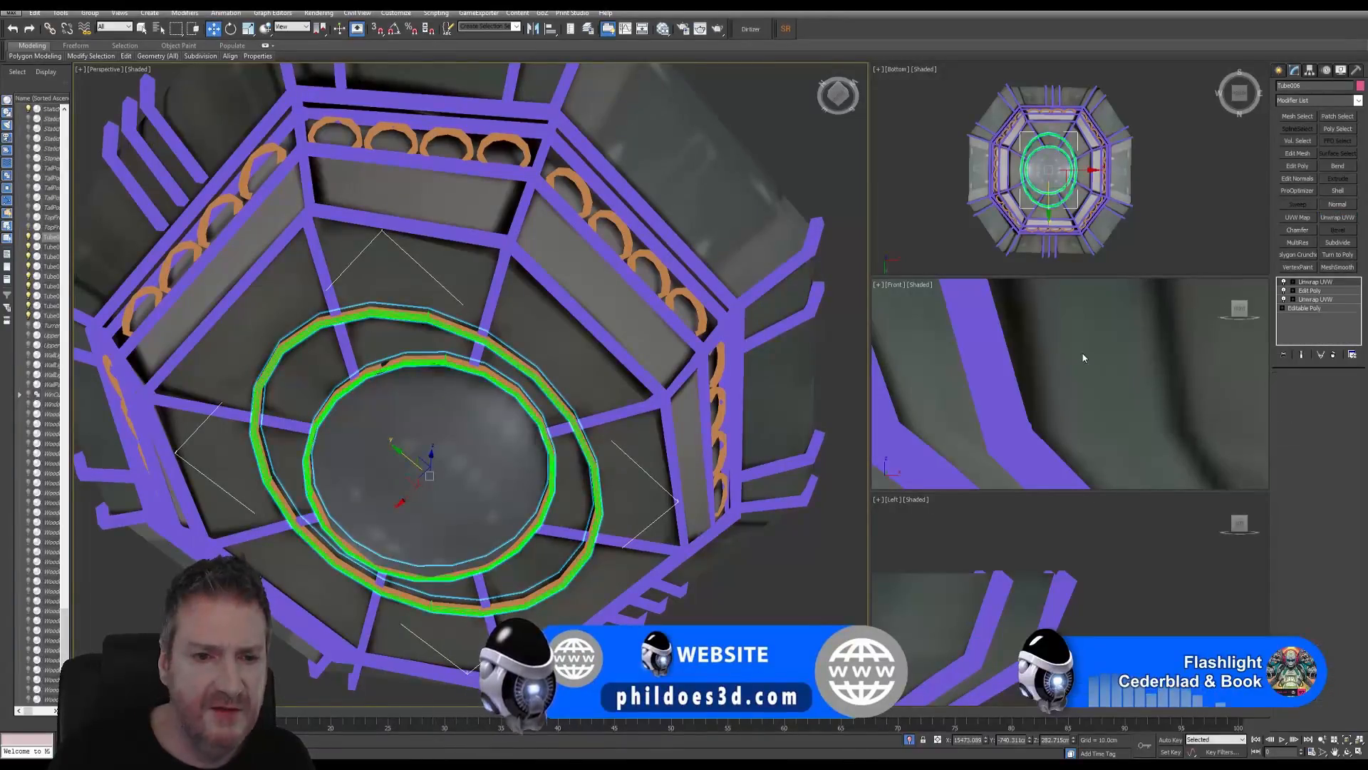
left_click(1317, 507)
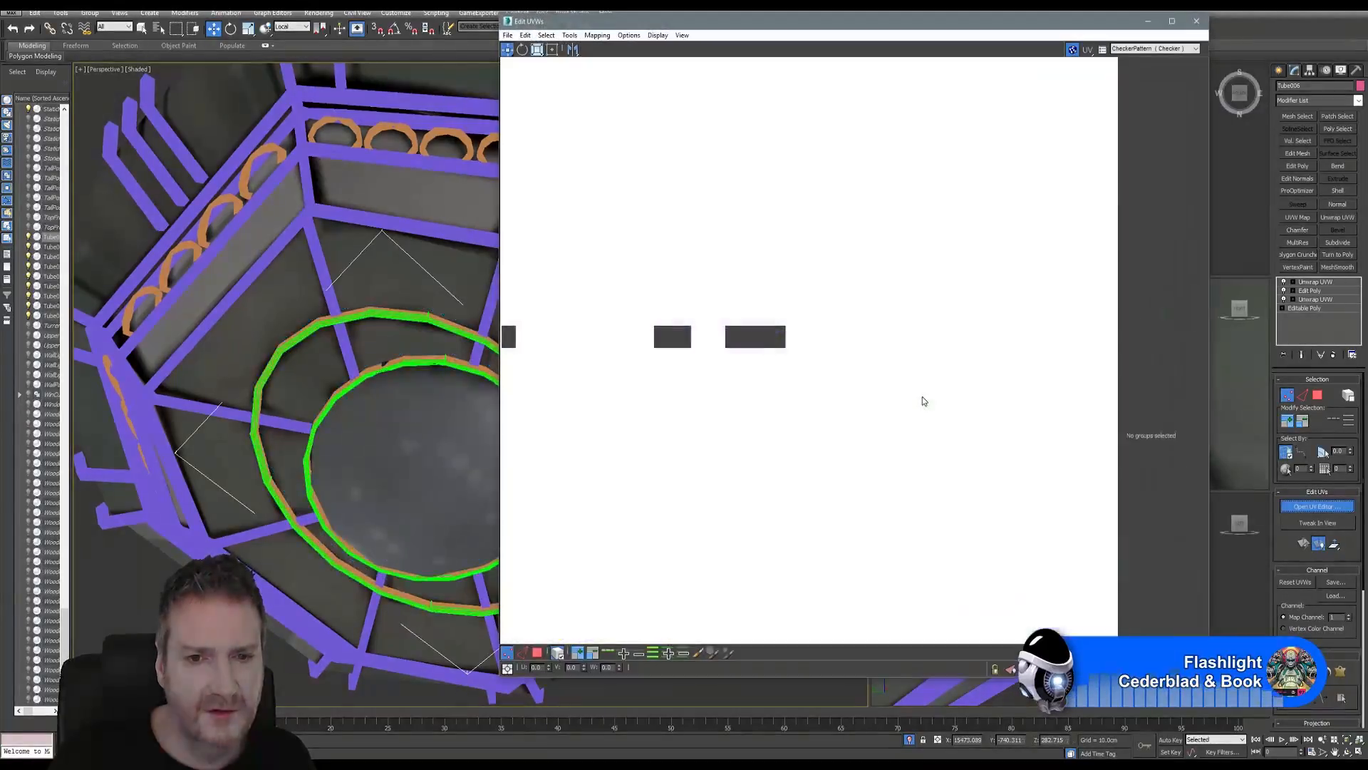
scroll(886, 364, "down", 5)
middle_click_drag(800, 354, 754, 328)
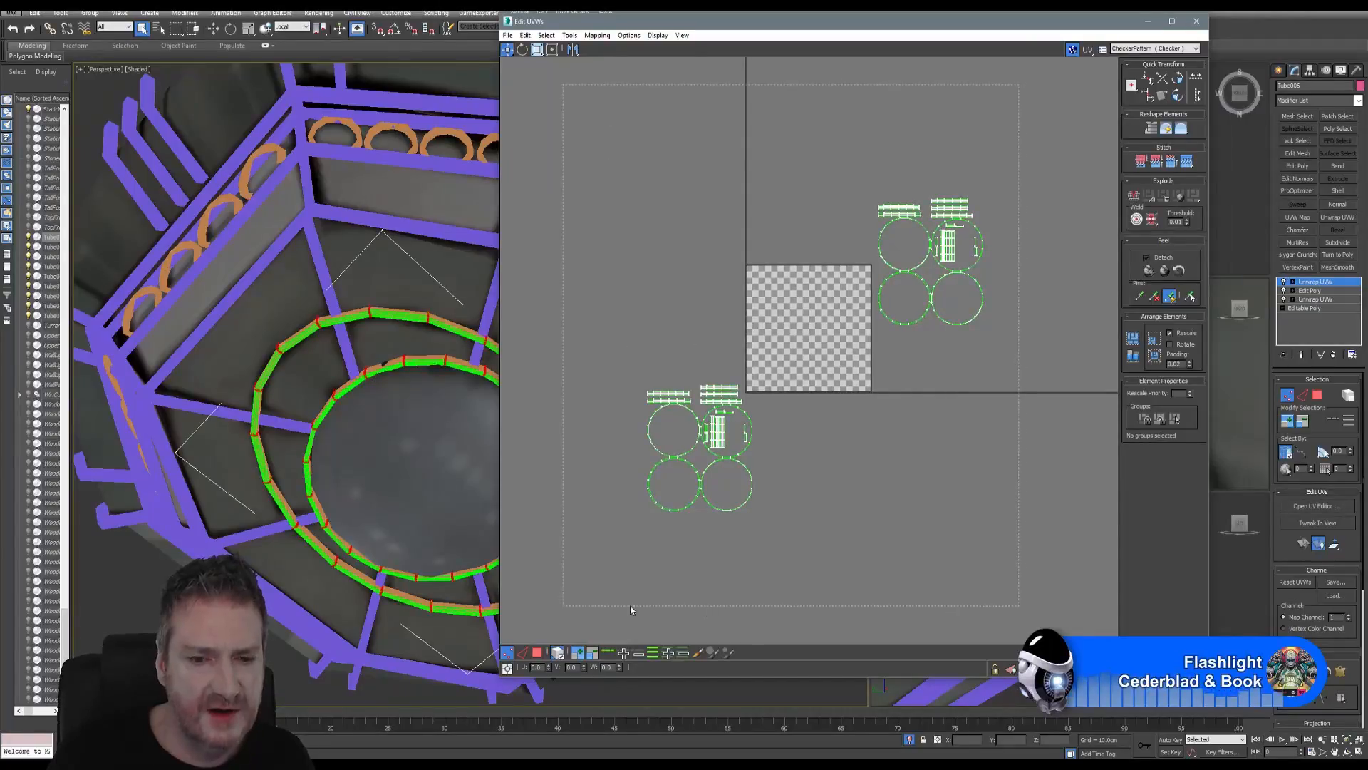
left_click(537, 652)
left_click_drag(563, 89, 1018, 552)
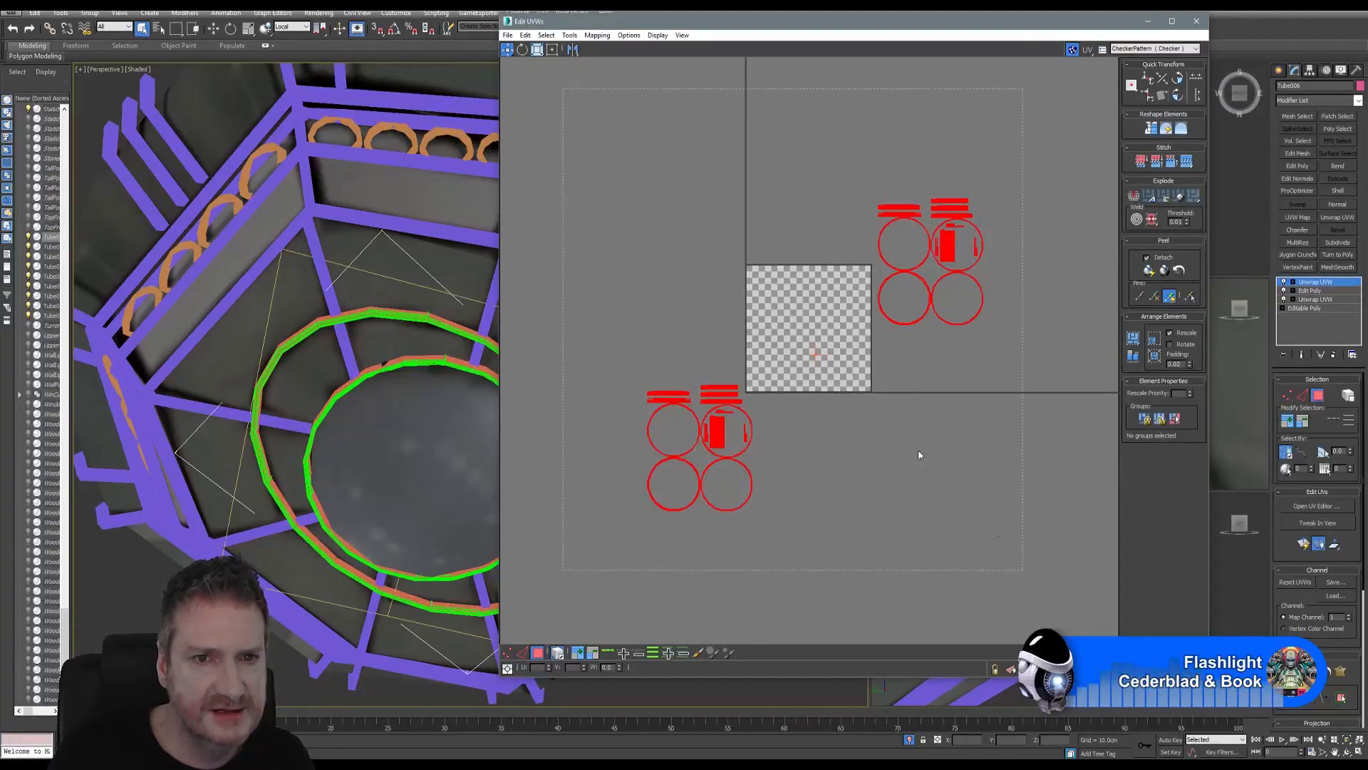
left_click(538, 50)
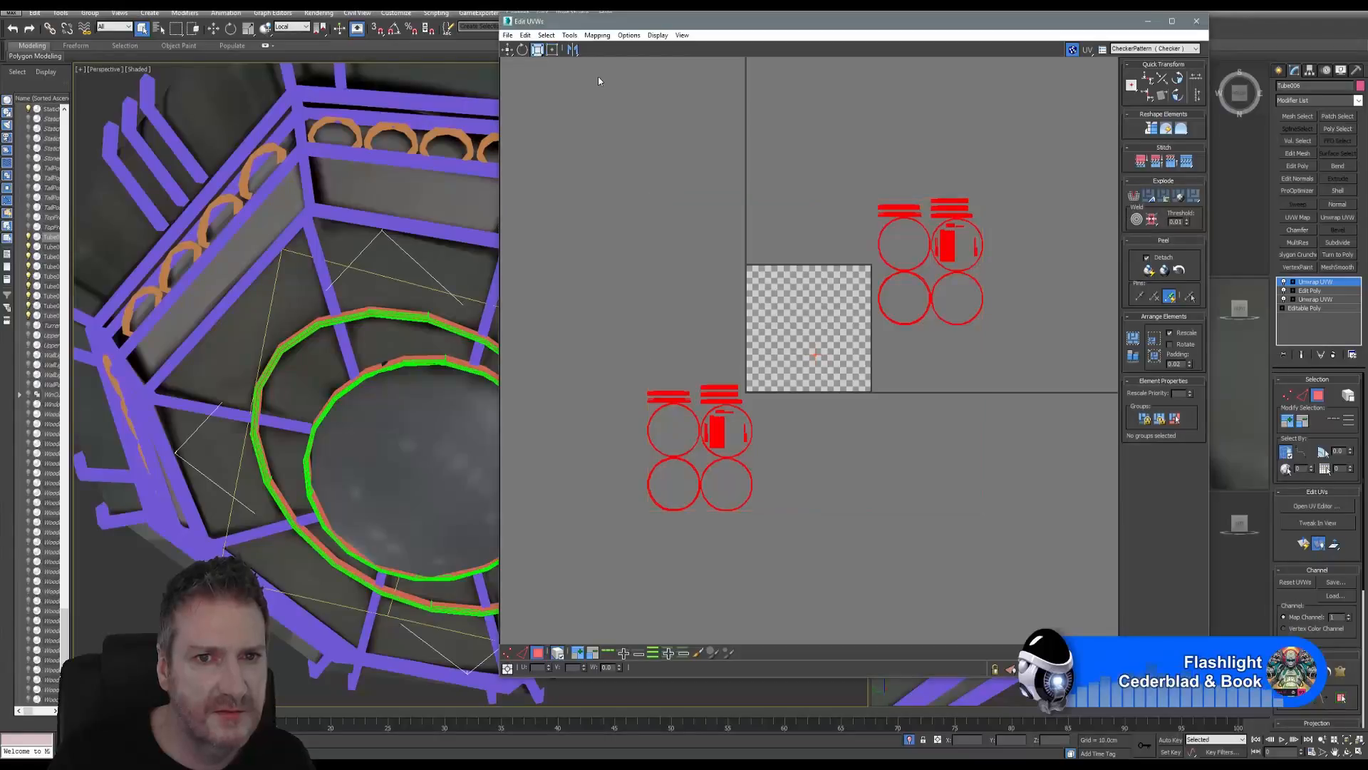
left_click_drag(948, 247, 956, 536)
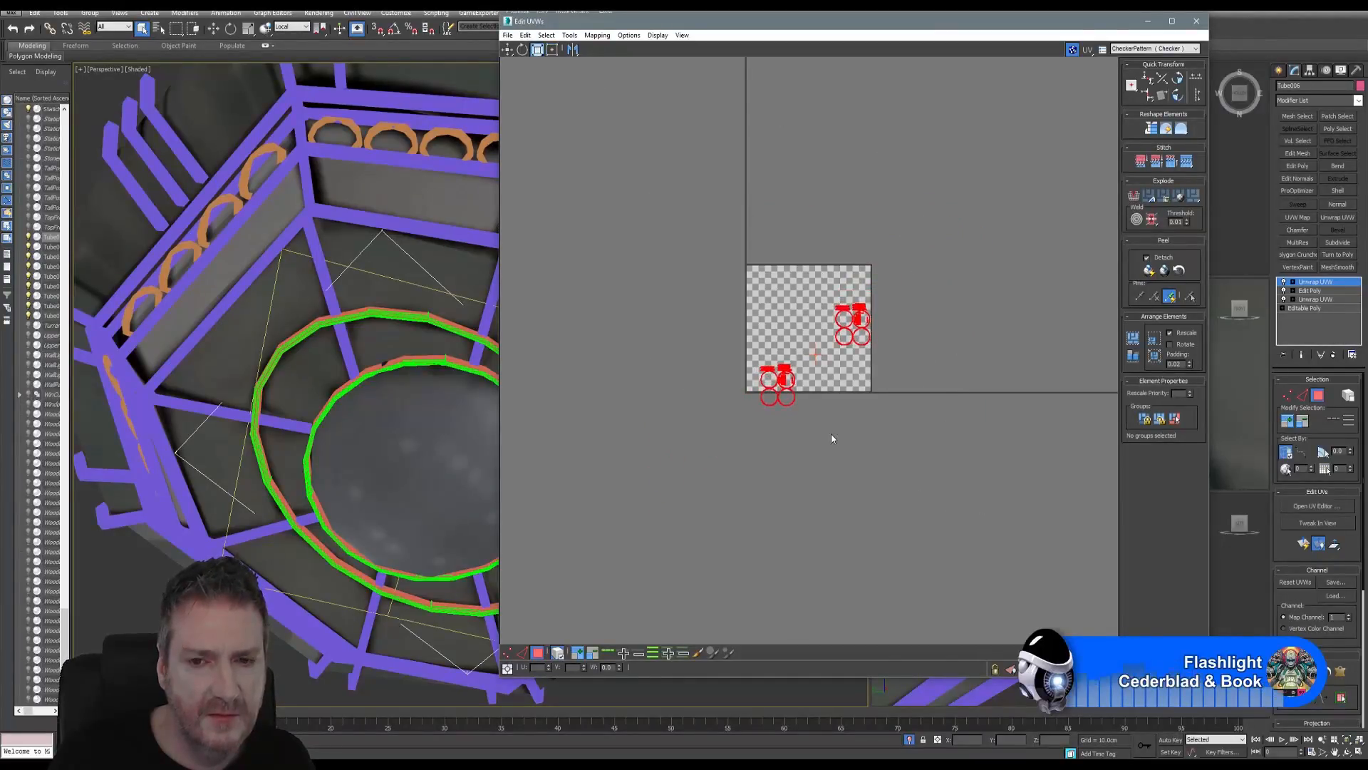
Step: Scale up the orange rings' UV shells and arrange their two clusters side by side inside the lower half of the UV tile
scroll(831, 438, "up", 5)
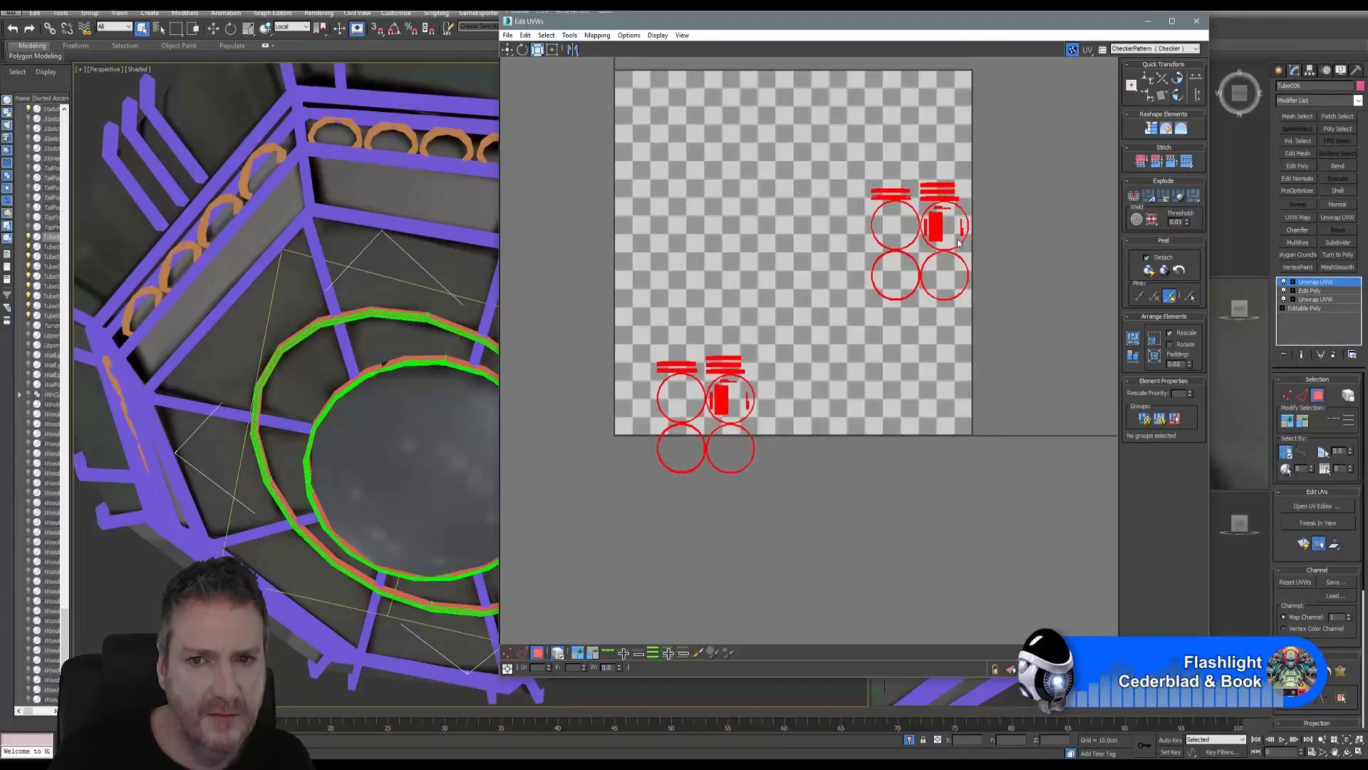
left_click_drag(940, 234, 946, 213)
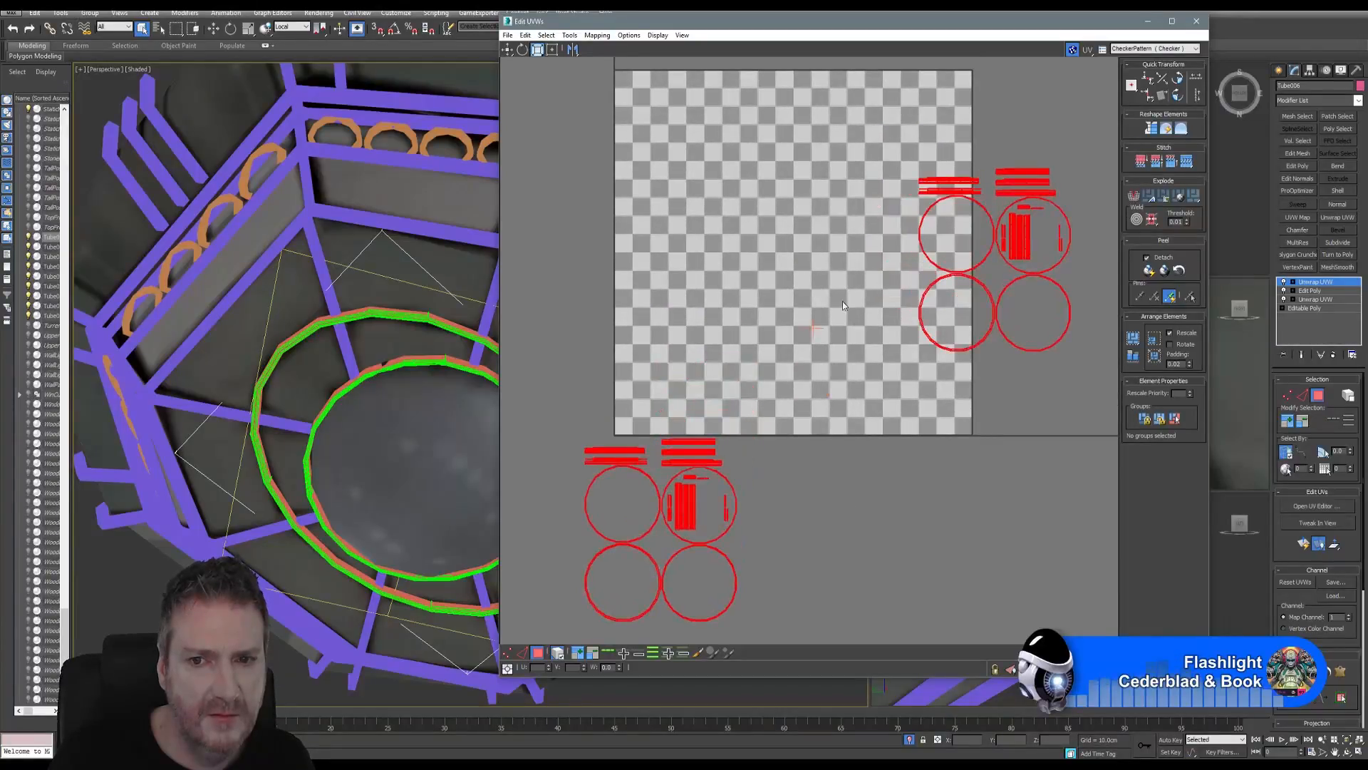
middle_click_drag(843, 302, 871, 277)
left_click(508, 49)
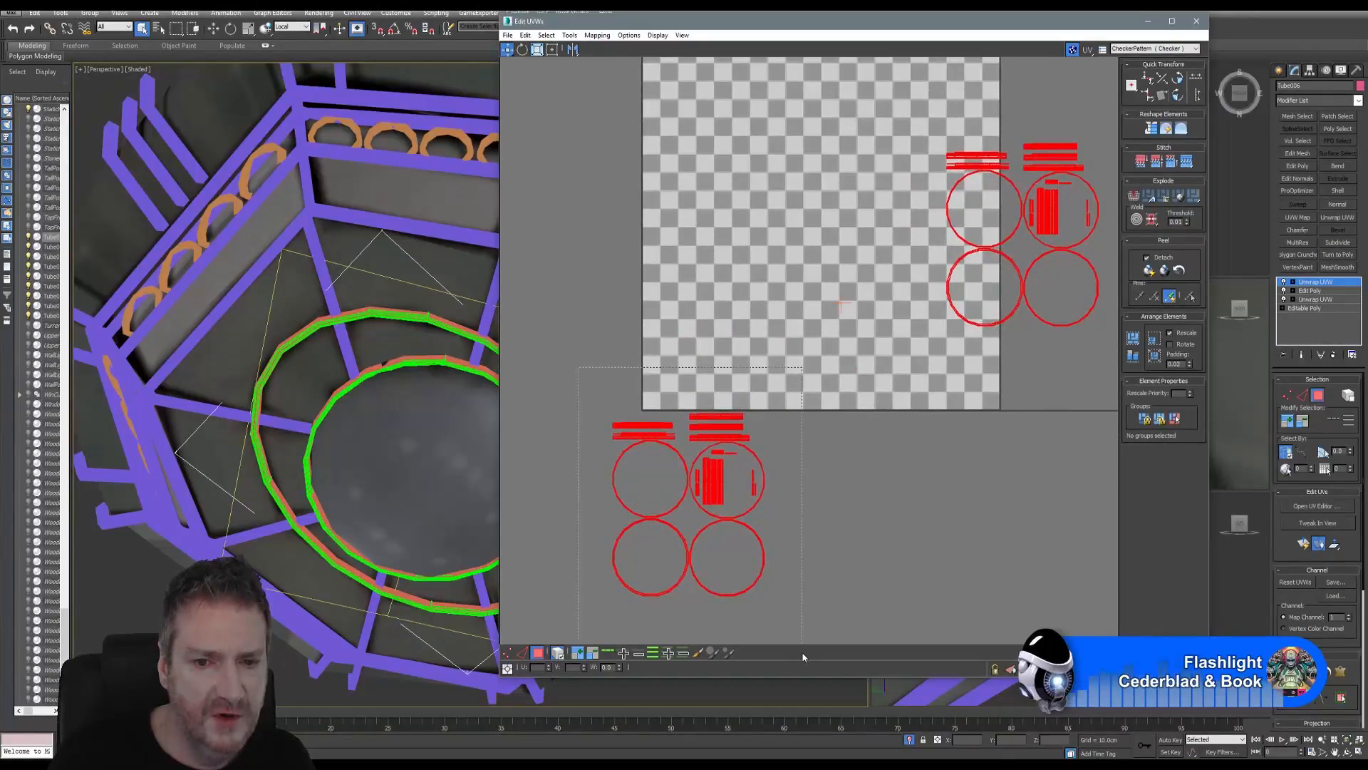
left_click_drag(802, 656, 801, 654)
left_click_drag(690, 506, 729, 312)
middle_click_drag(774, 313, 684, 325)
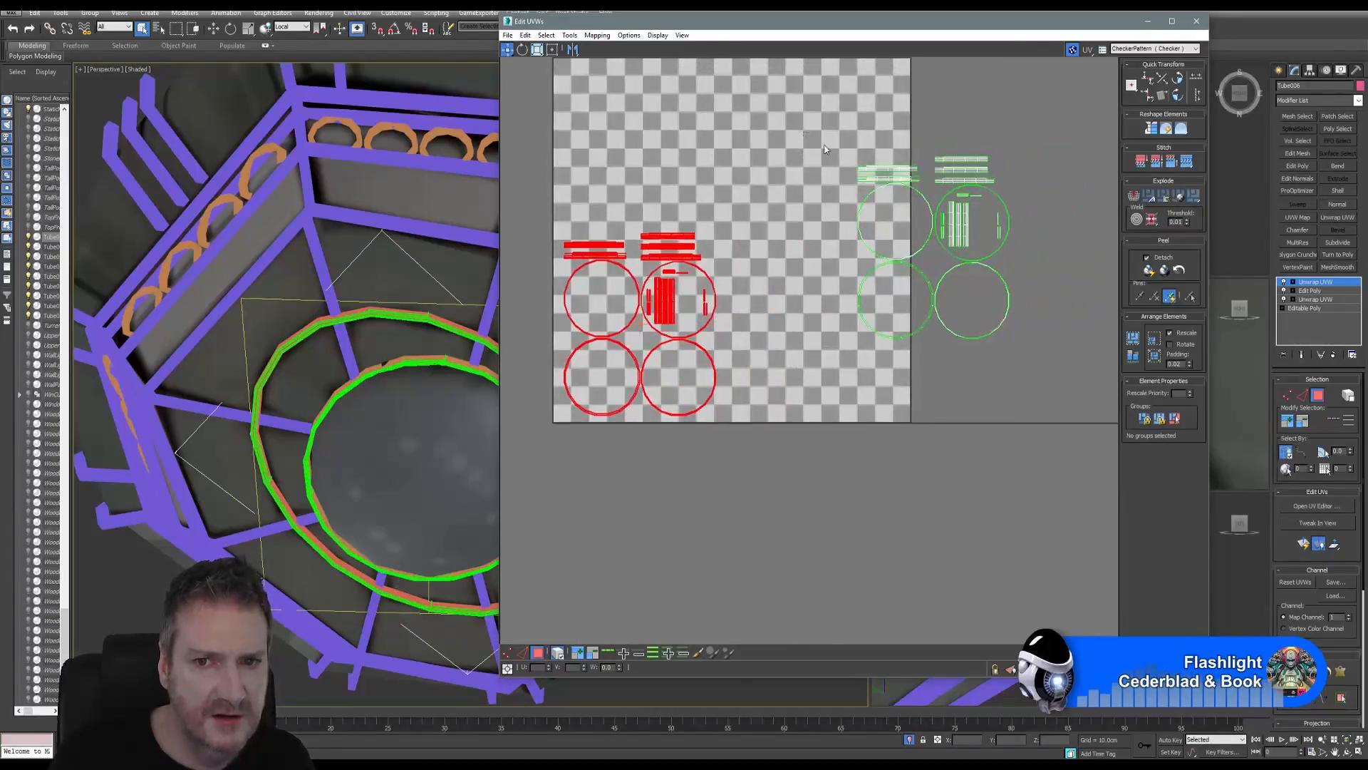
left_click_drag(802, 134, 1029, 327)
left_click_drag(964, 230, 849, 308)
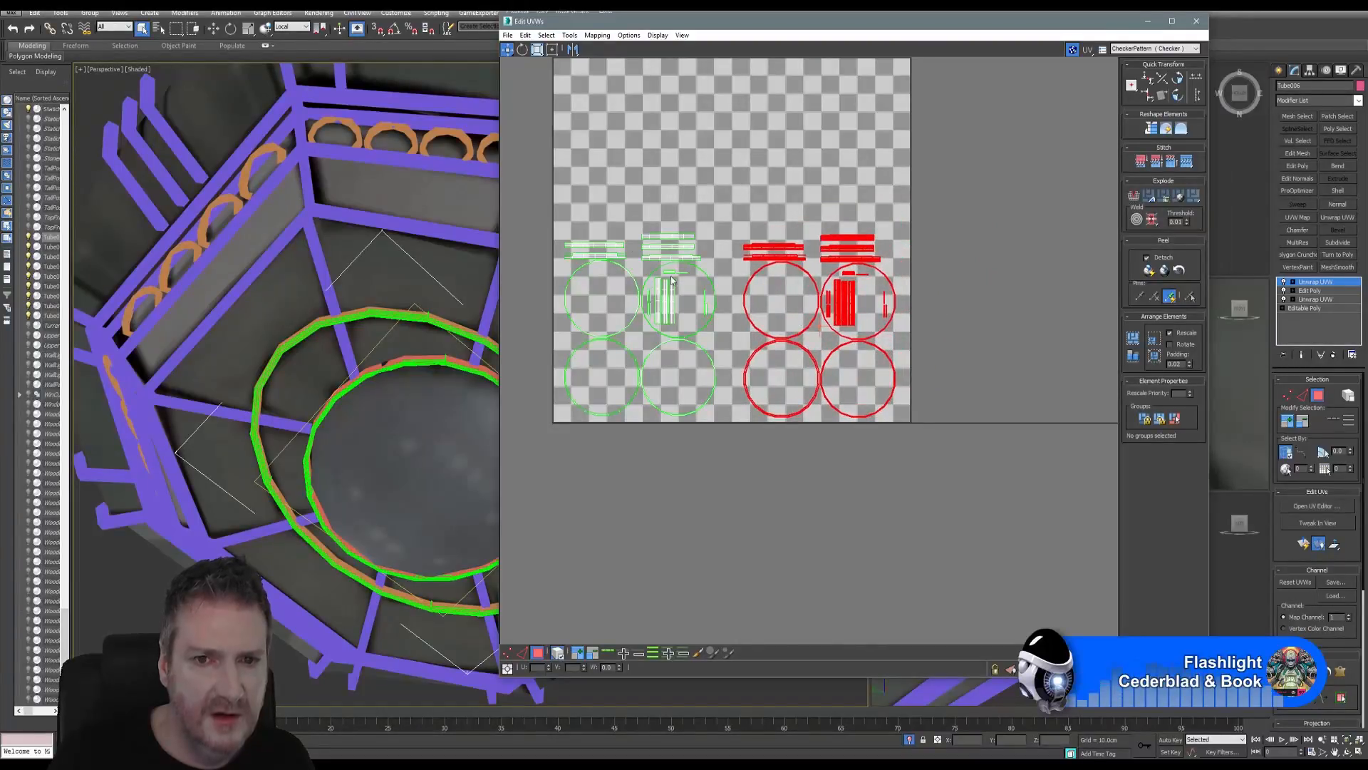
middle_click_drag(654, 158, 709, 240)
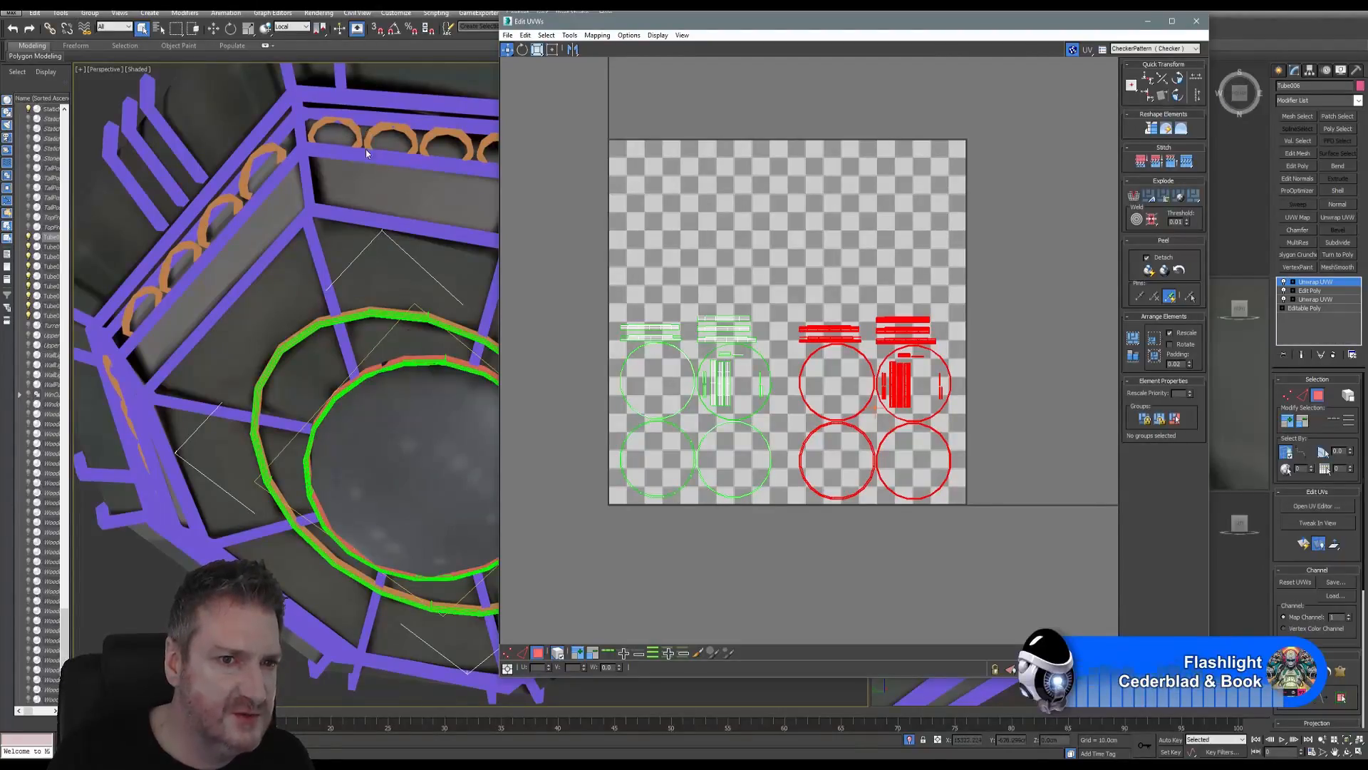
Step: Move all of the rings' UV shells together directly below the UV tile and leave UV editing
scroll(677, 254, "down", 5)
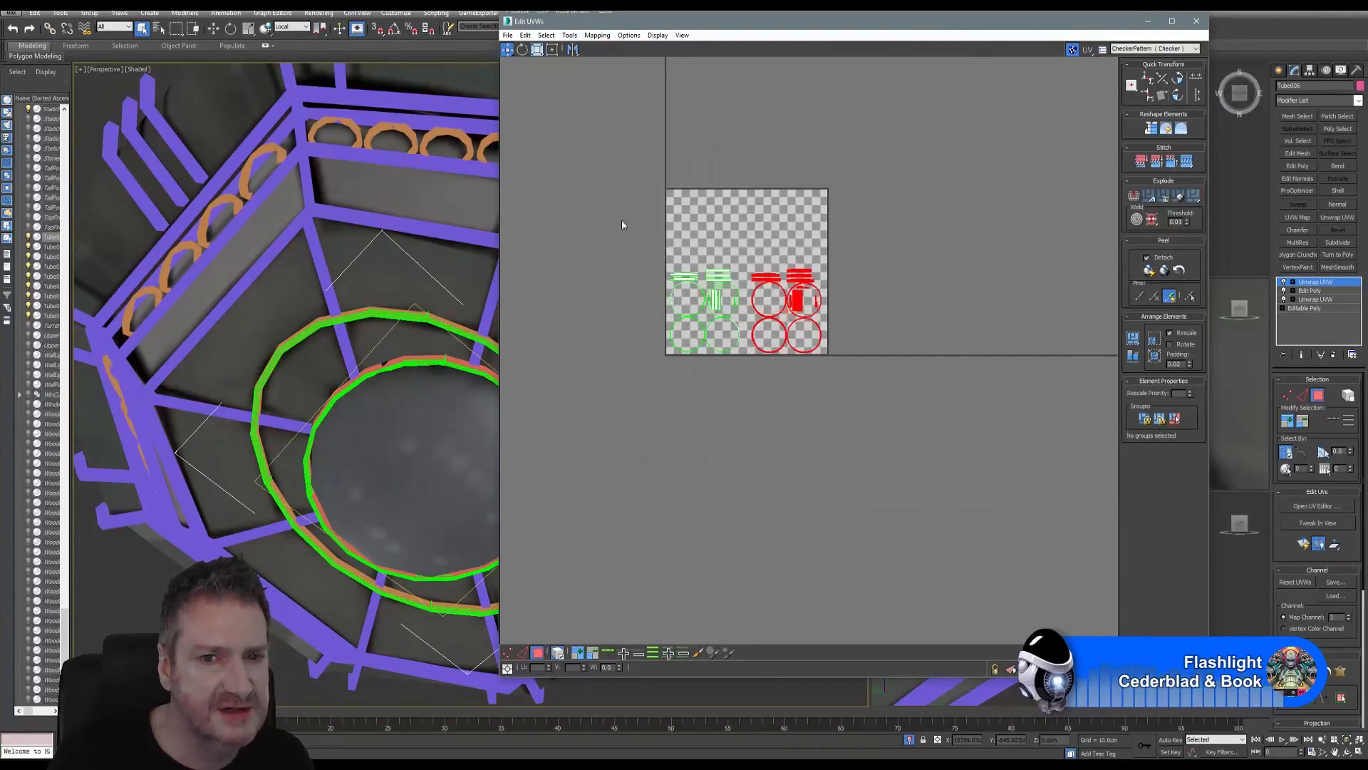
left_click_drag(622, 220, 824, 353)
left_click_drag(798, 307, 803, 414)
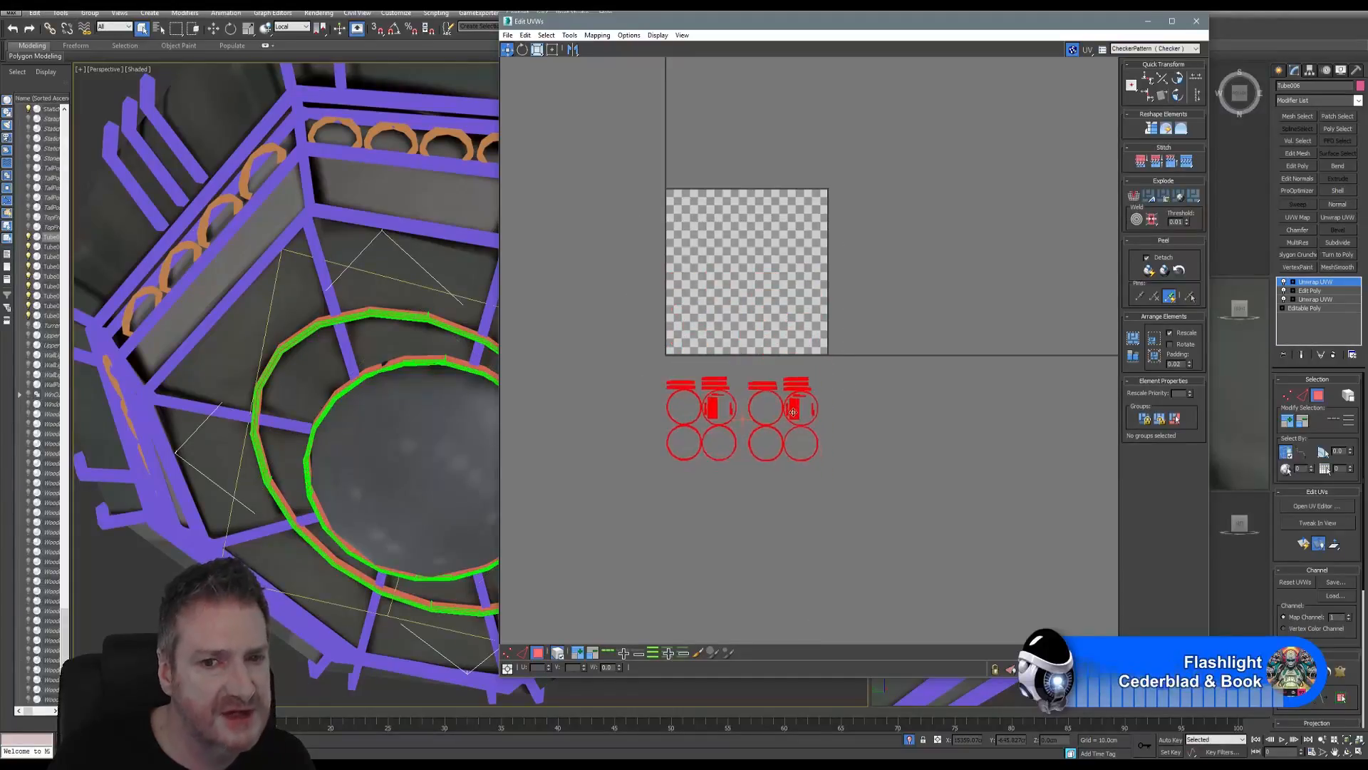
left_click(853, 229)
left_click(1321, 282)
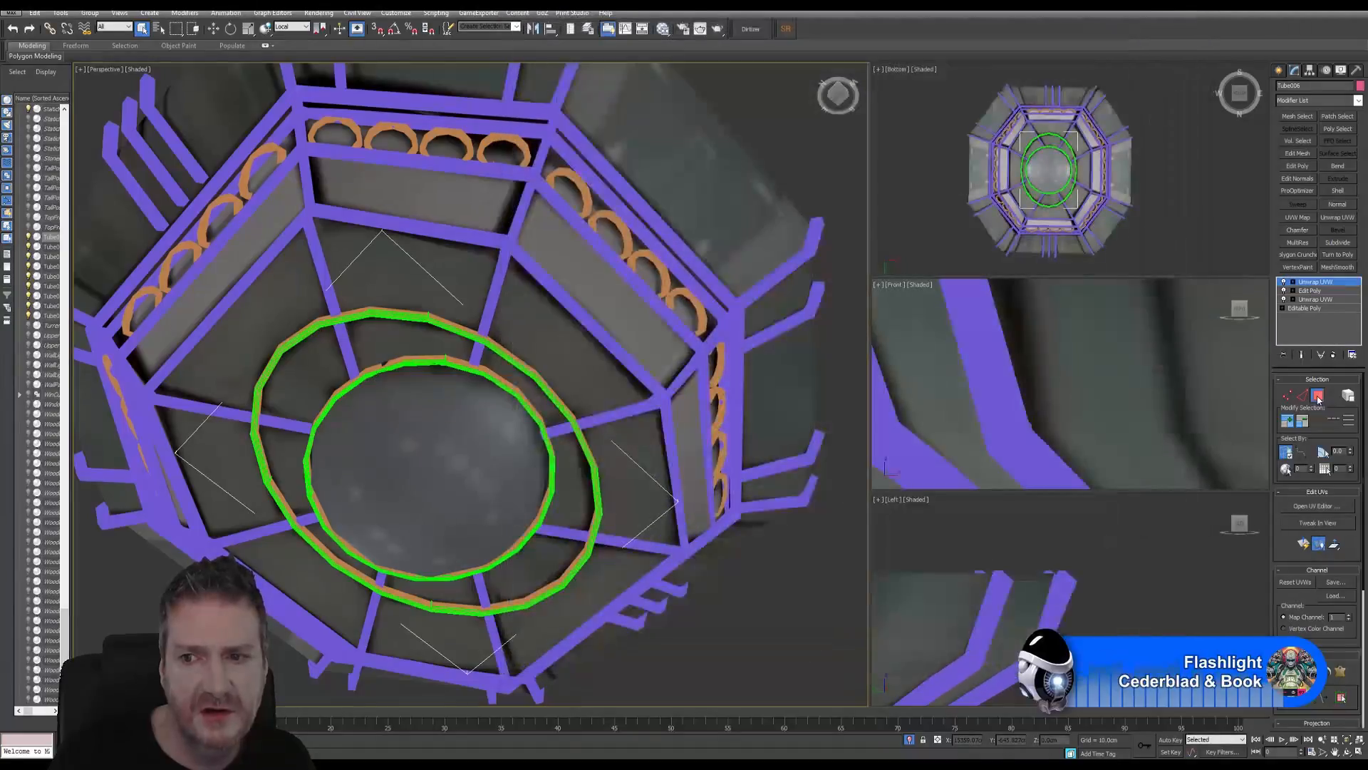
Step: Collapse the combined orange rings' entire modifier stack into an Editable Poly
right_click(1322, 287)
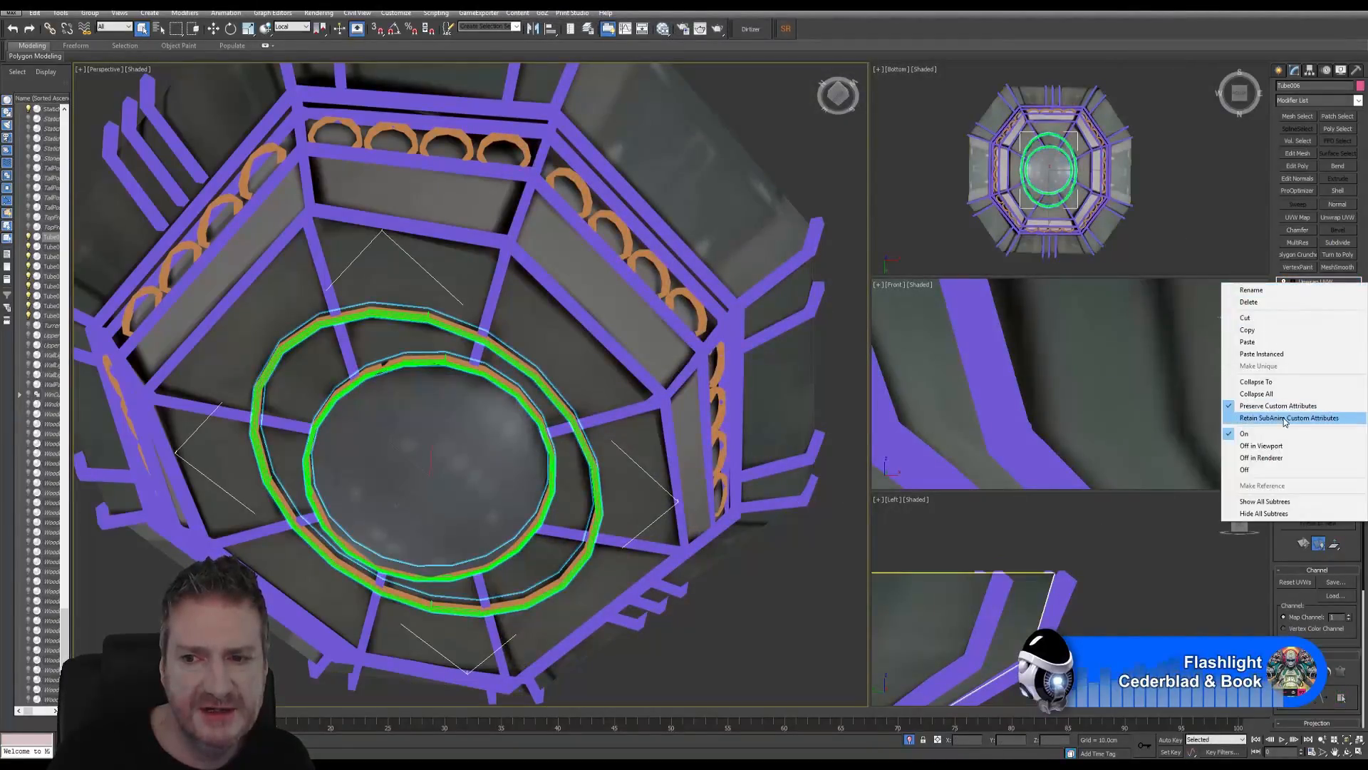
left_click(1257, 393)
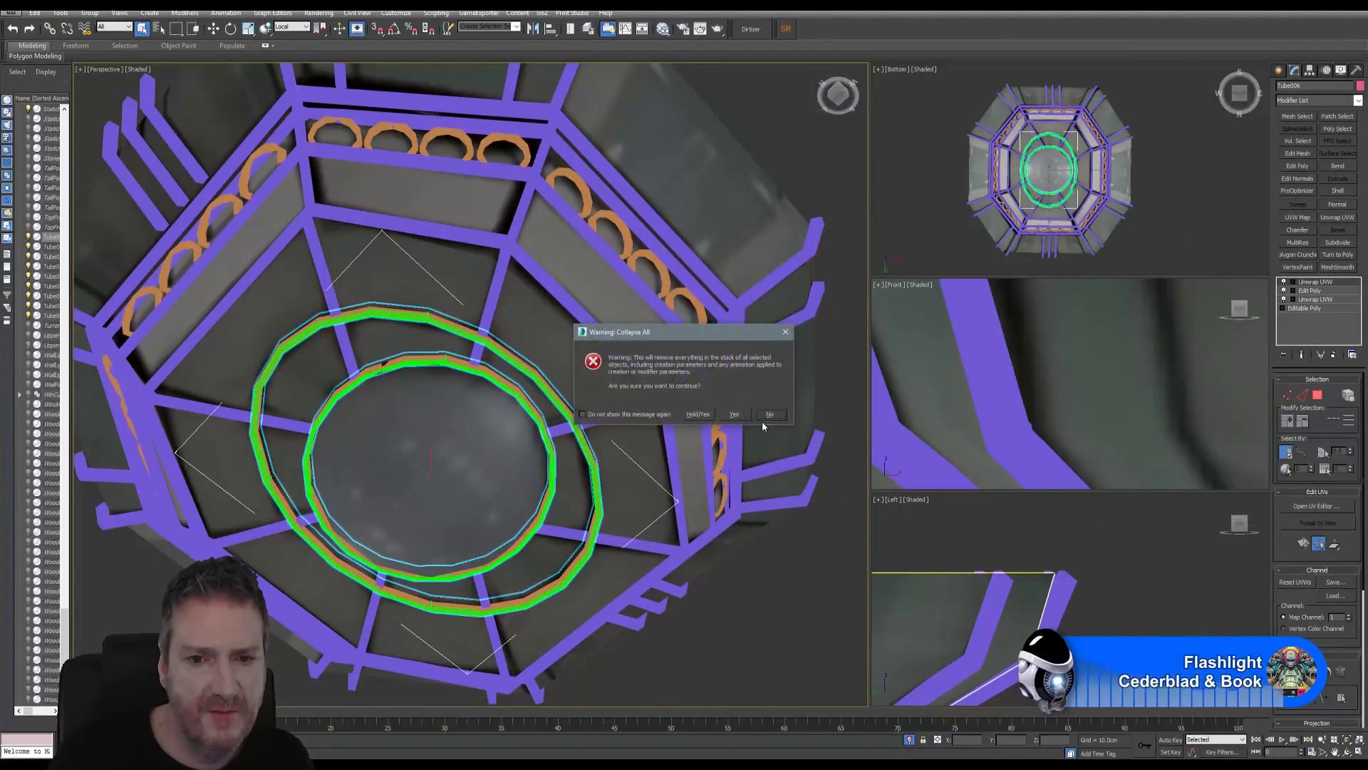
left_click(735, 414)
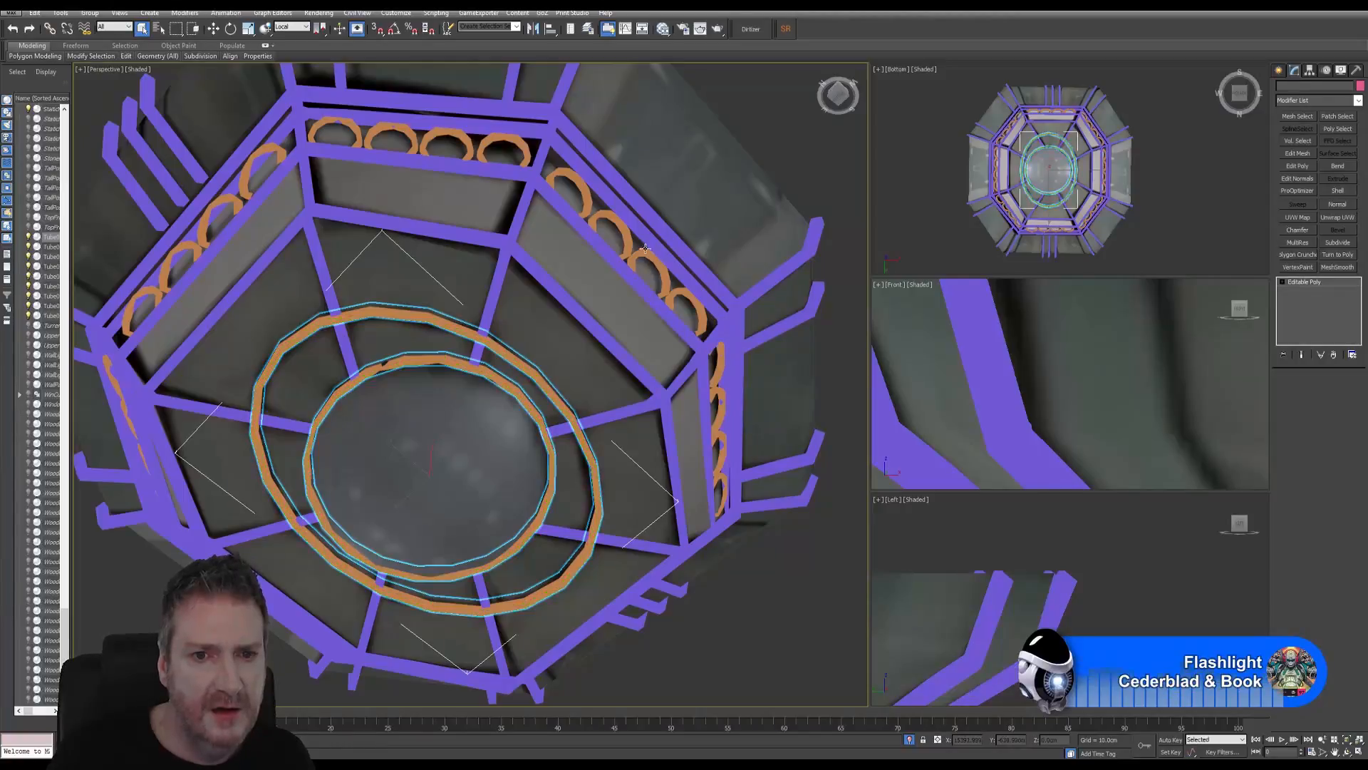
Step: Collapse all modifiers on the row of small orange arches along the octagon's upper-right side
left_click(623, 241)
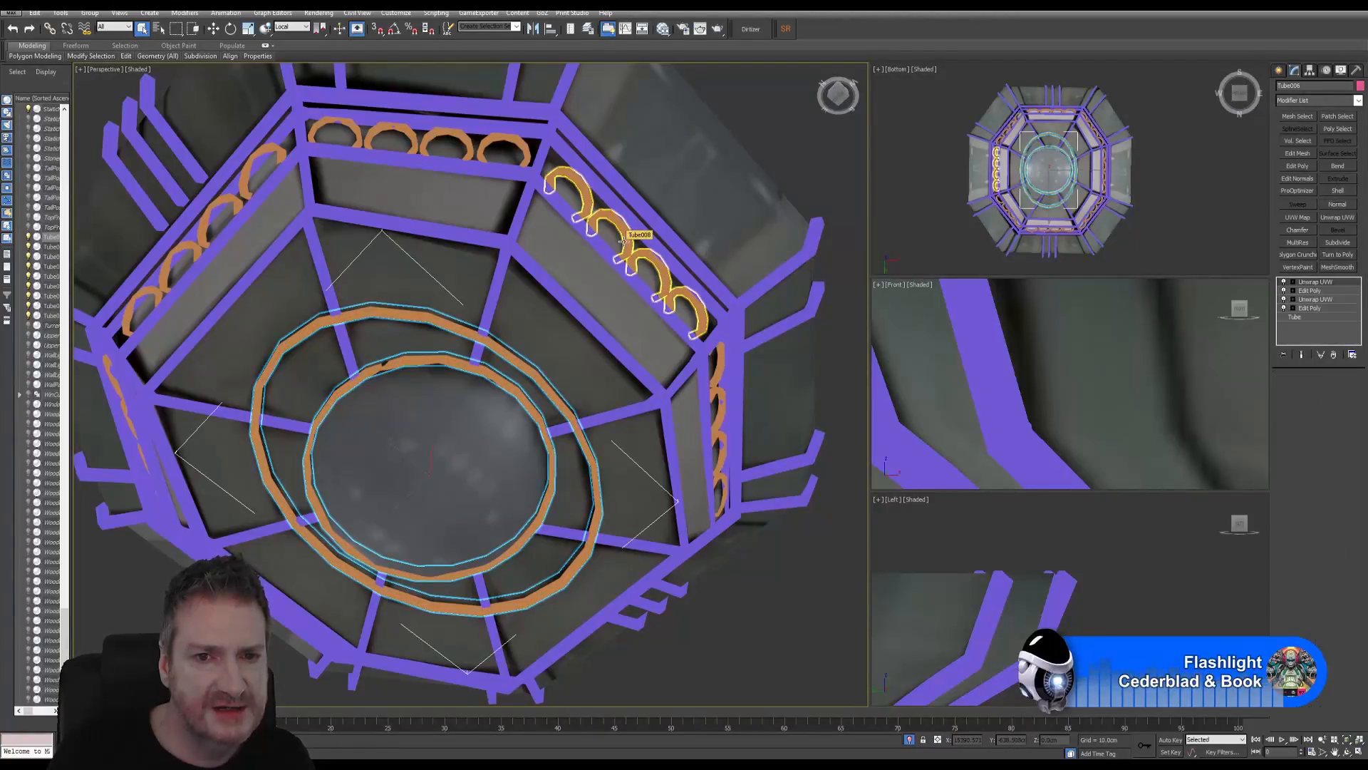
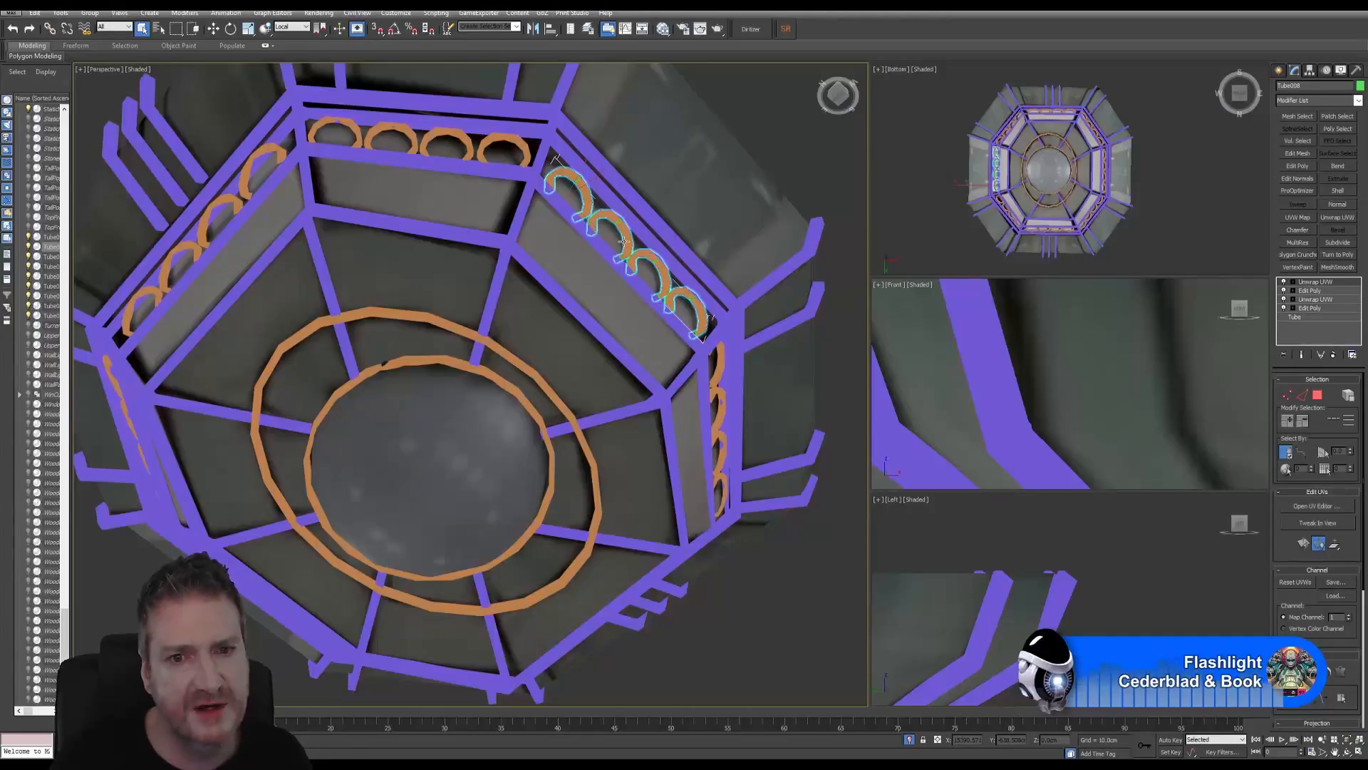
right_click(1327, 282)
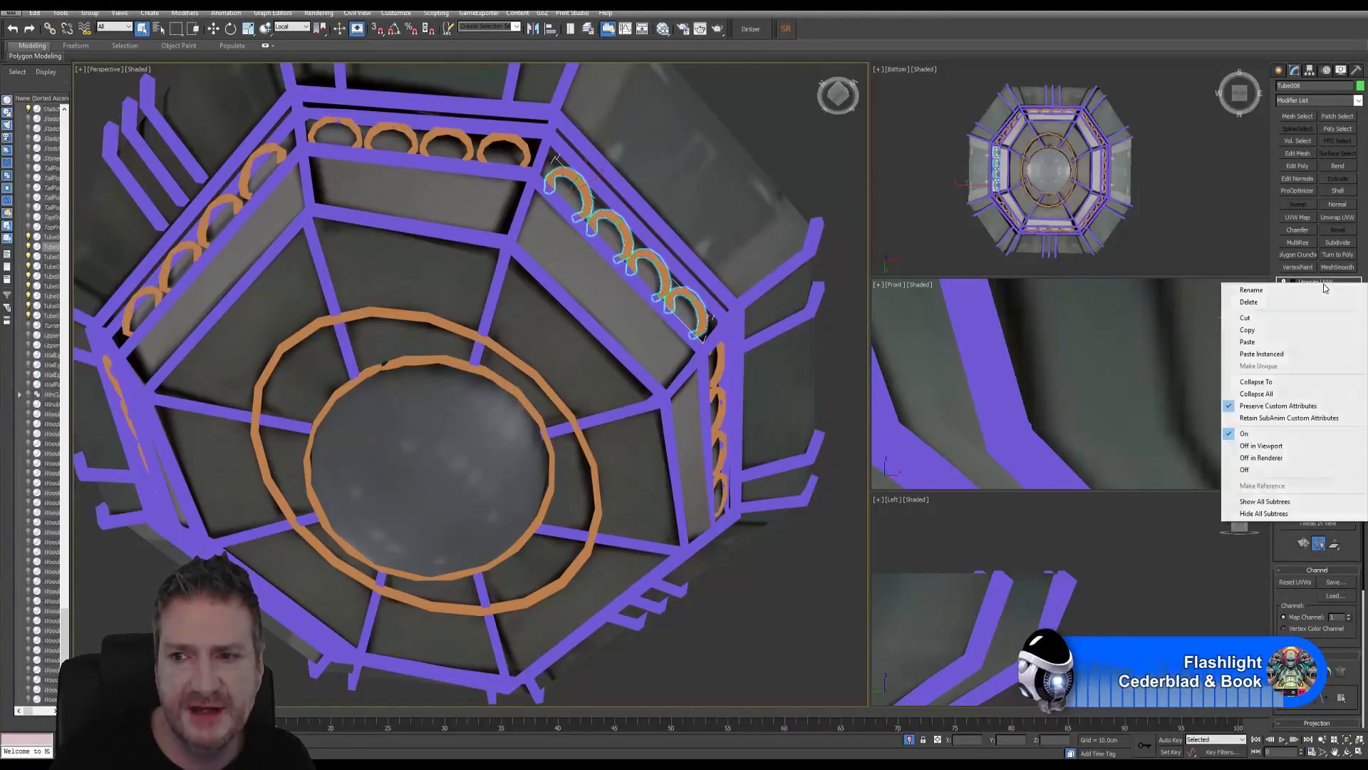
left_click(1268, 397)
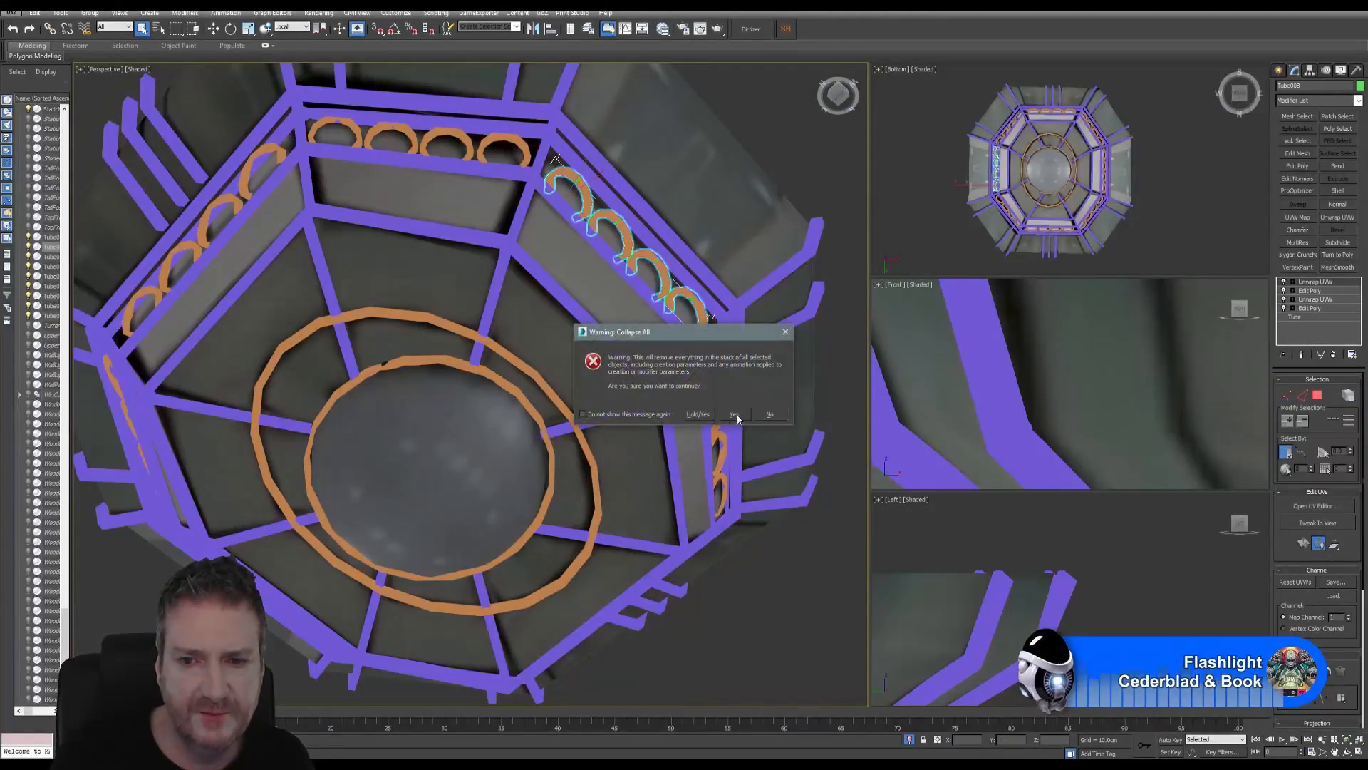
left_click(733, 414)
Step: Apply Unwrap UVW to the collapsed arch row and move all its UV polygons outside the tile to the upper right
left_click(1337, 218)
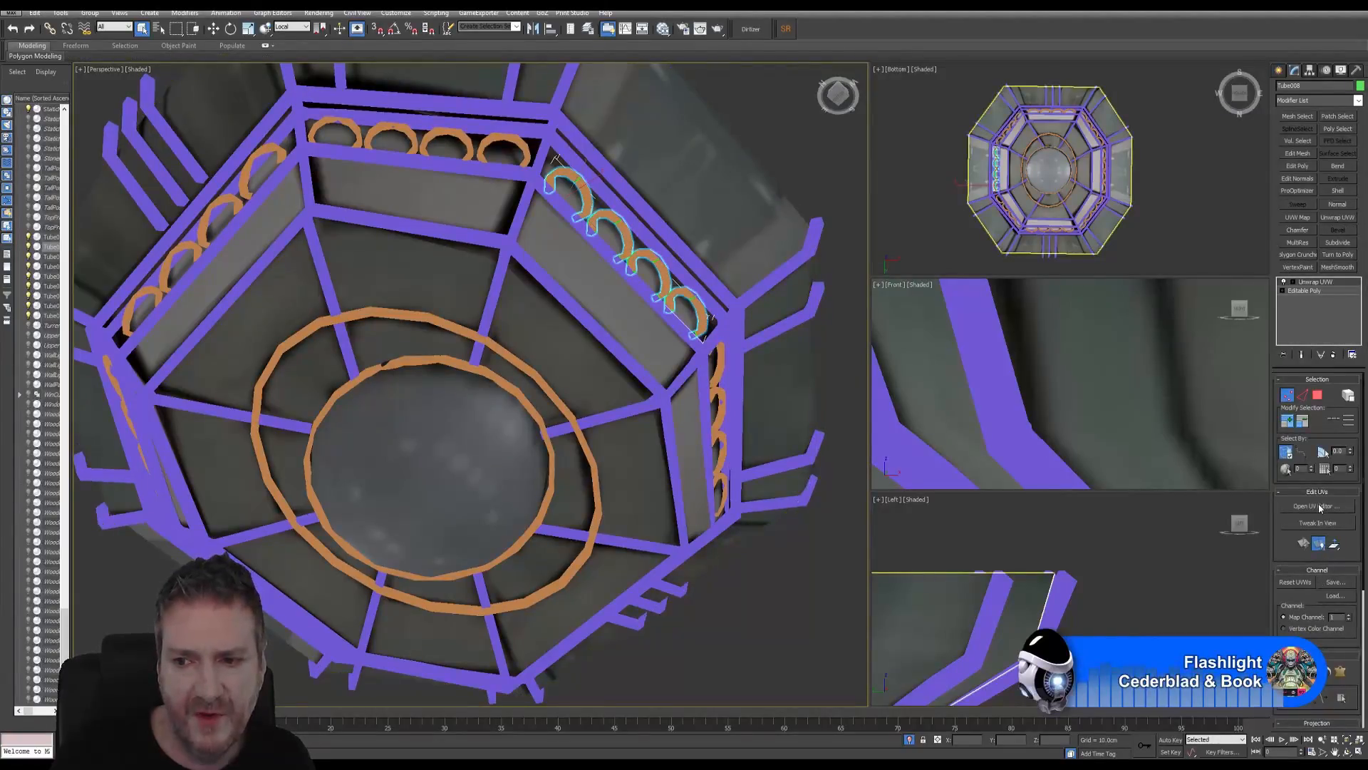
left_click(1318, 506)
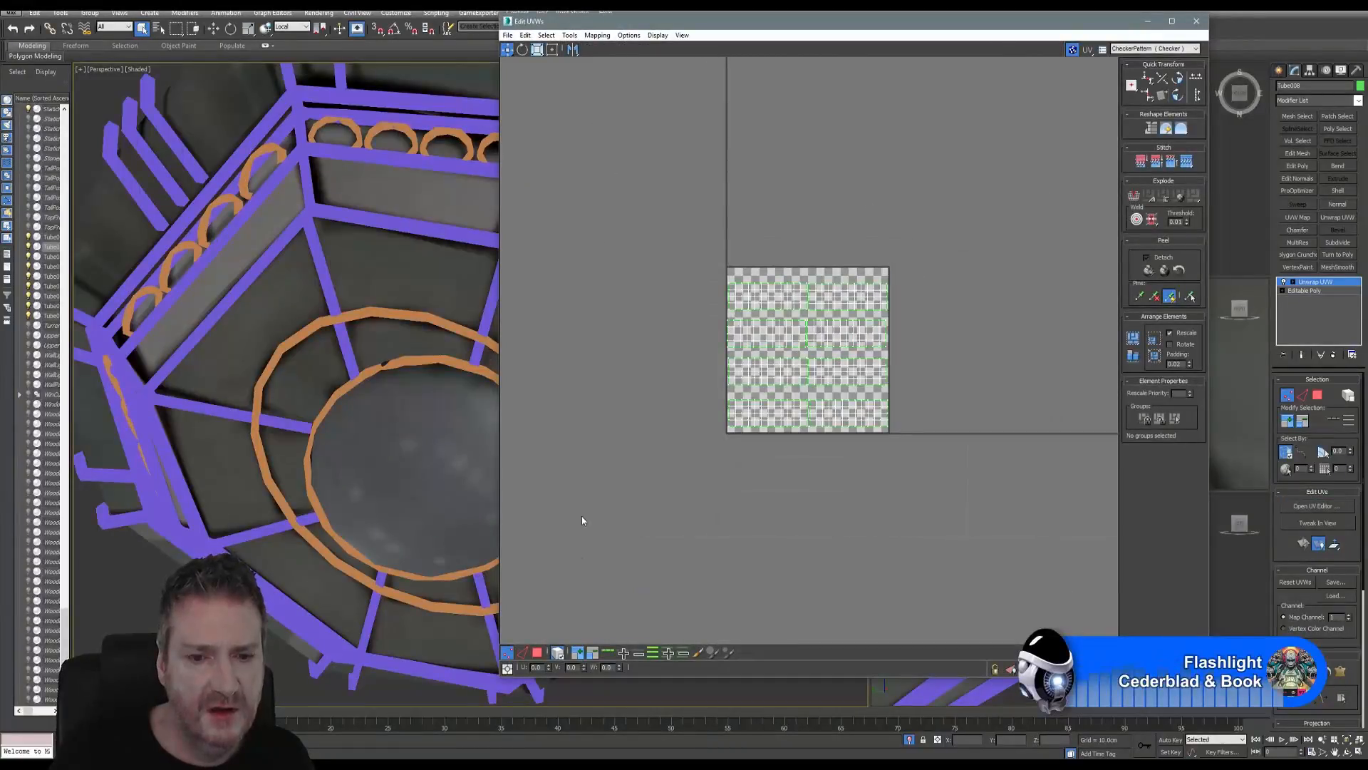
left_click(537, 652)
left_click_drag(692, 242, 889, 462)
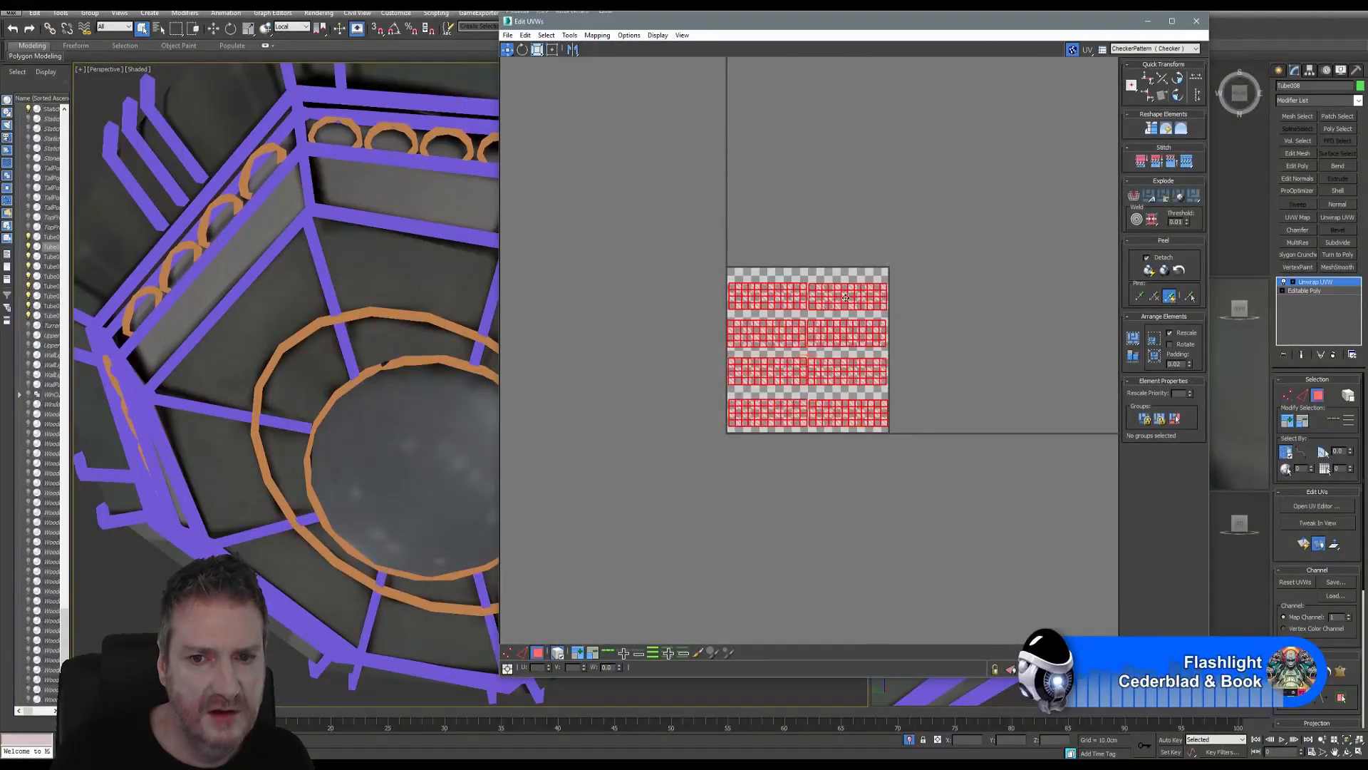
left_click_drag(846, 298, 1008, 130)
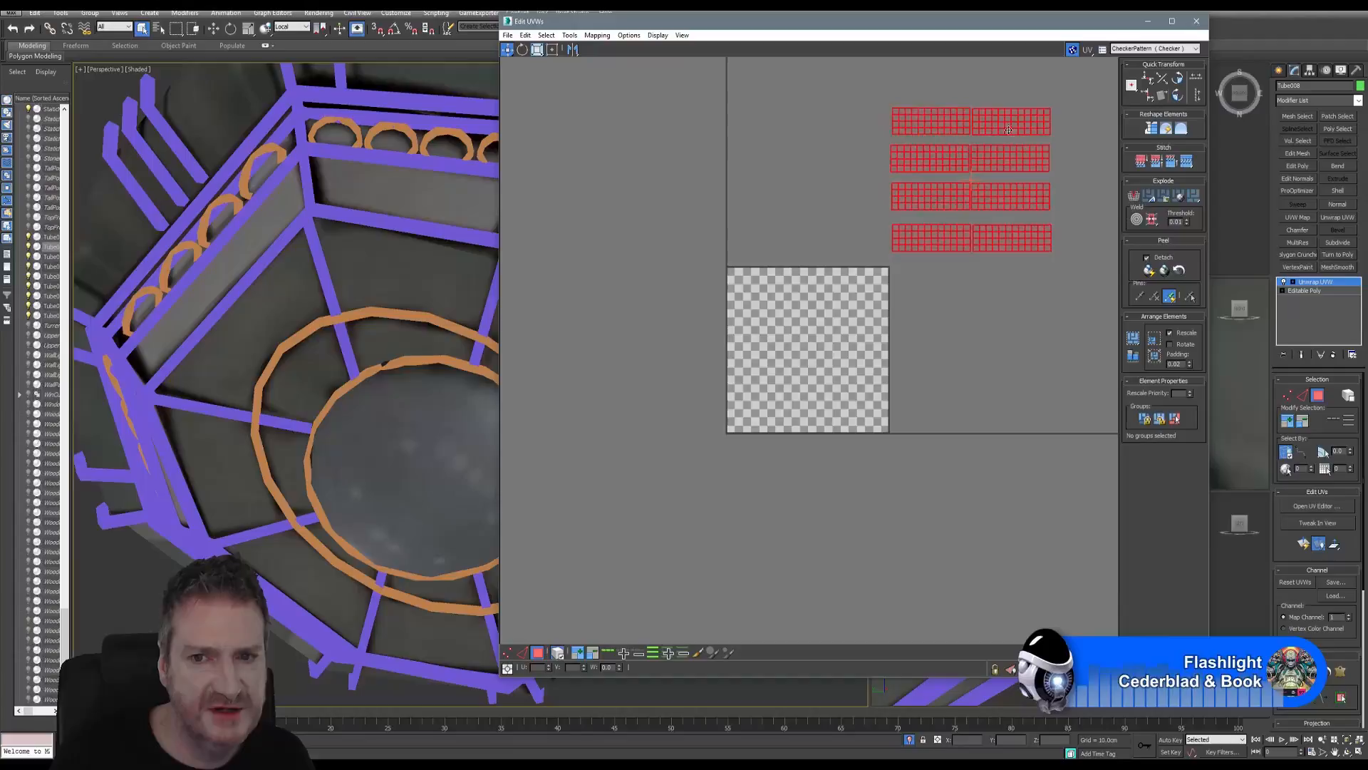
left_click(1197, 20)
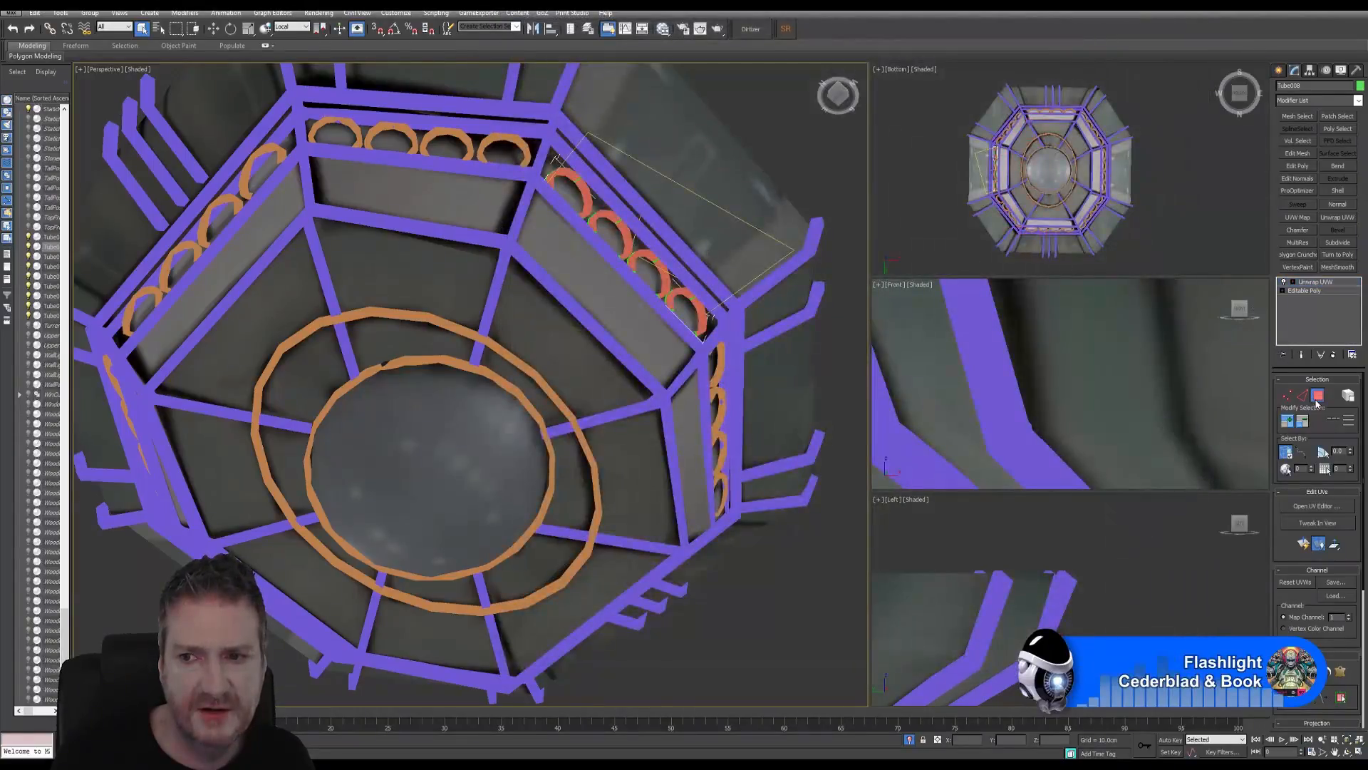
Step: Move all UV polygons of the arch row on the octagon's right side outside the tile to its upper left
middle_click_drag(623, 214, 536, 218)
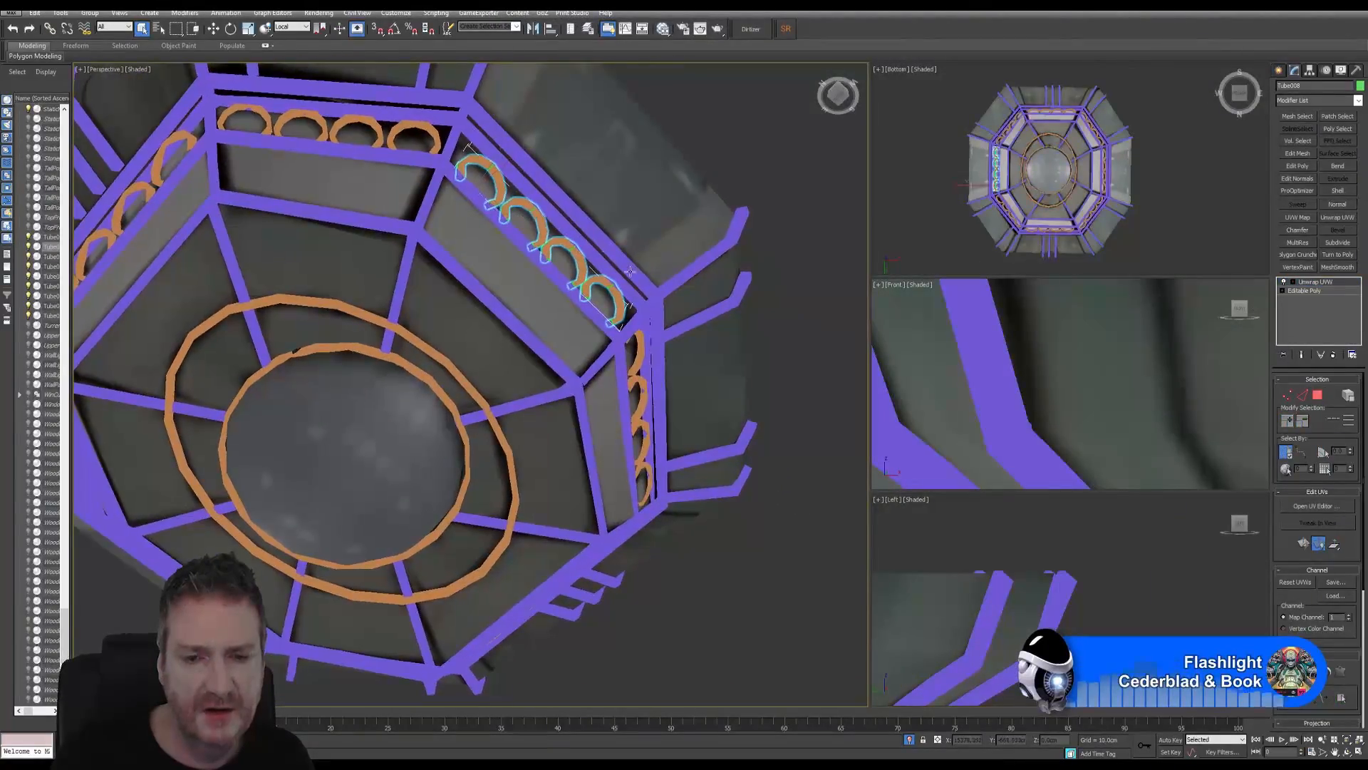
left_click(637, 367)
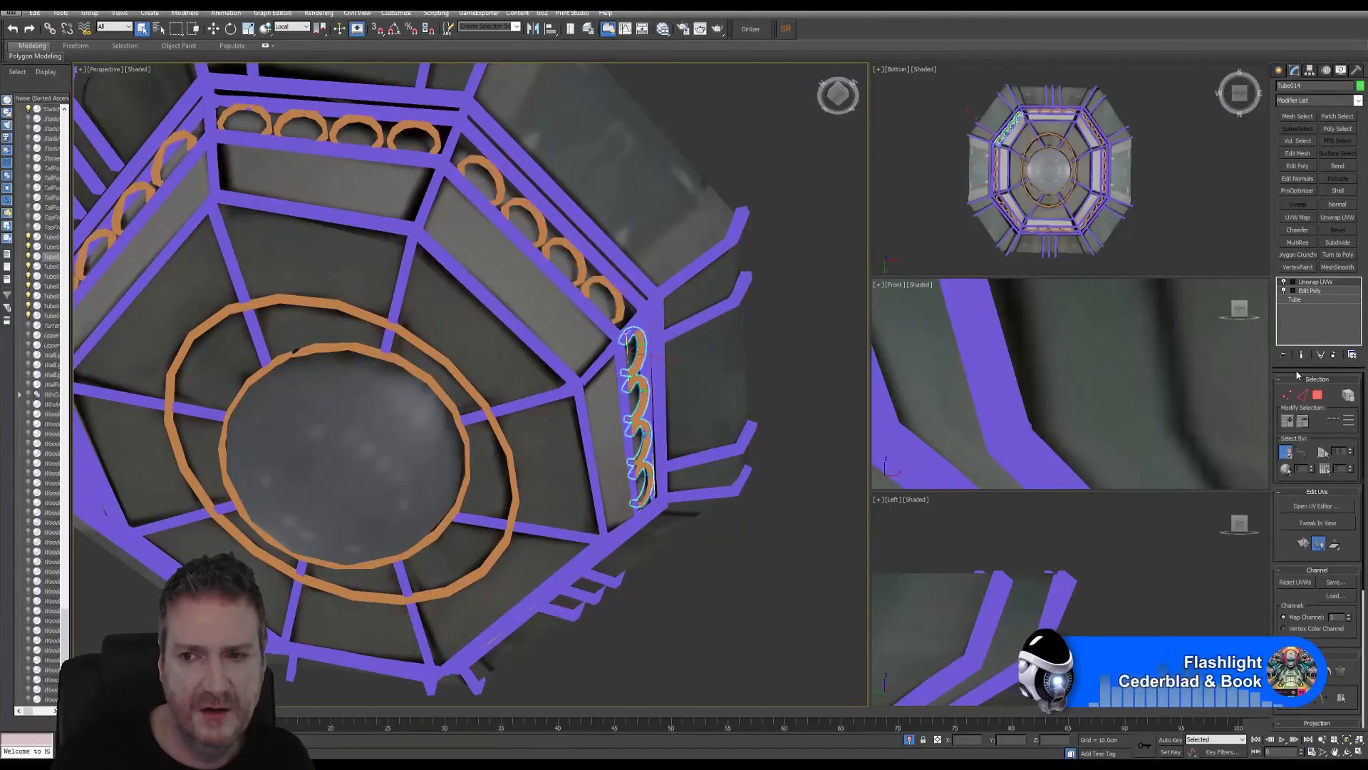
right_click(1327, 290)
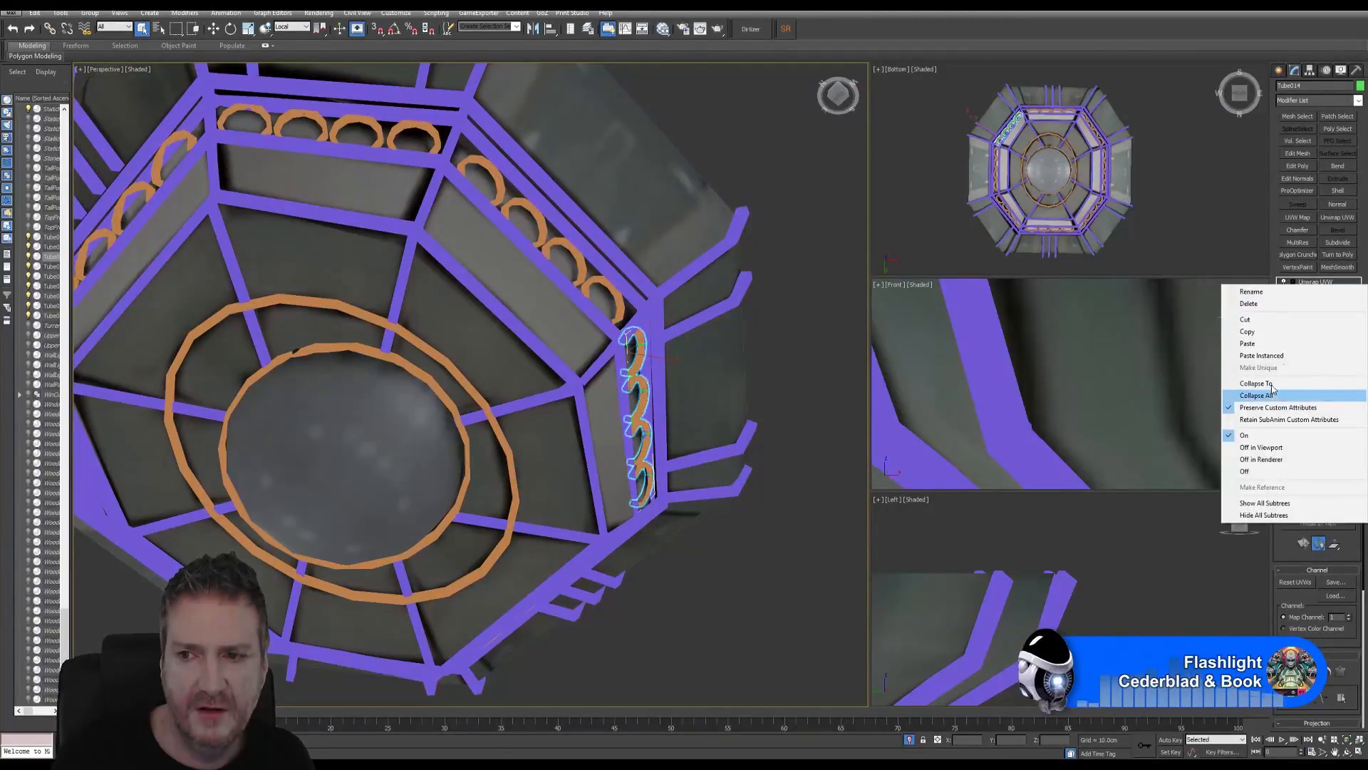
left_click(1302, 484)
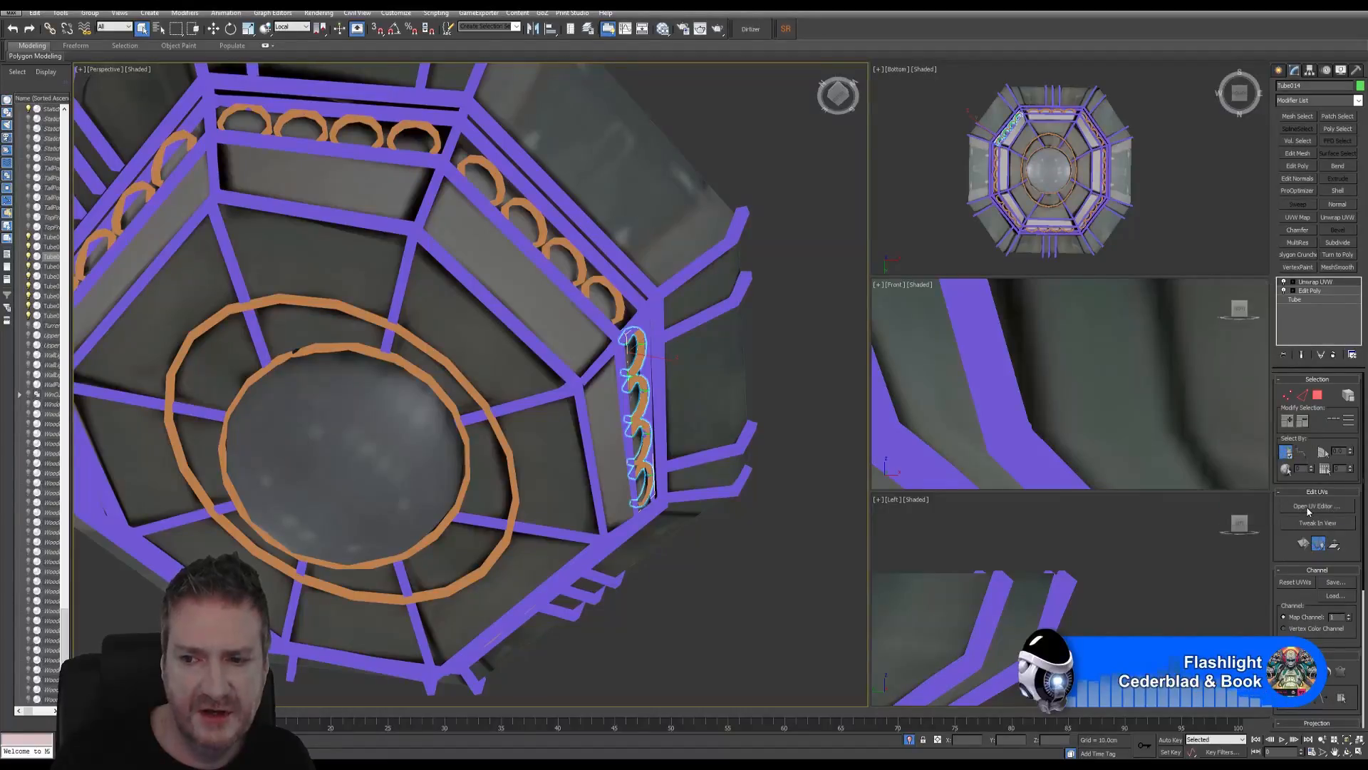
left_click(1308, 506)
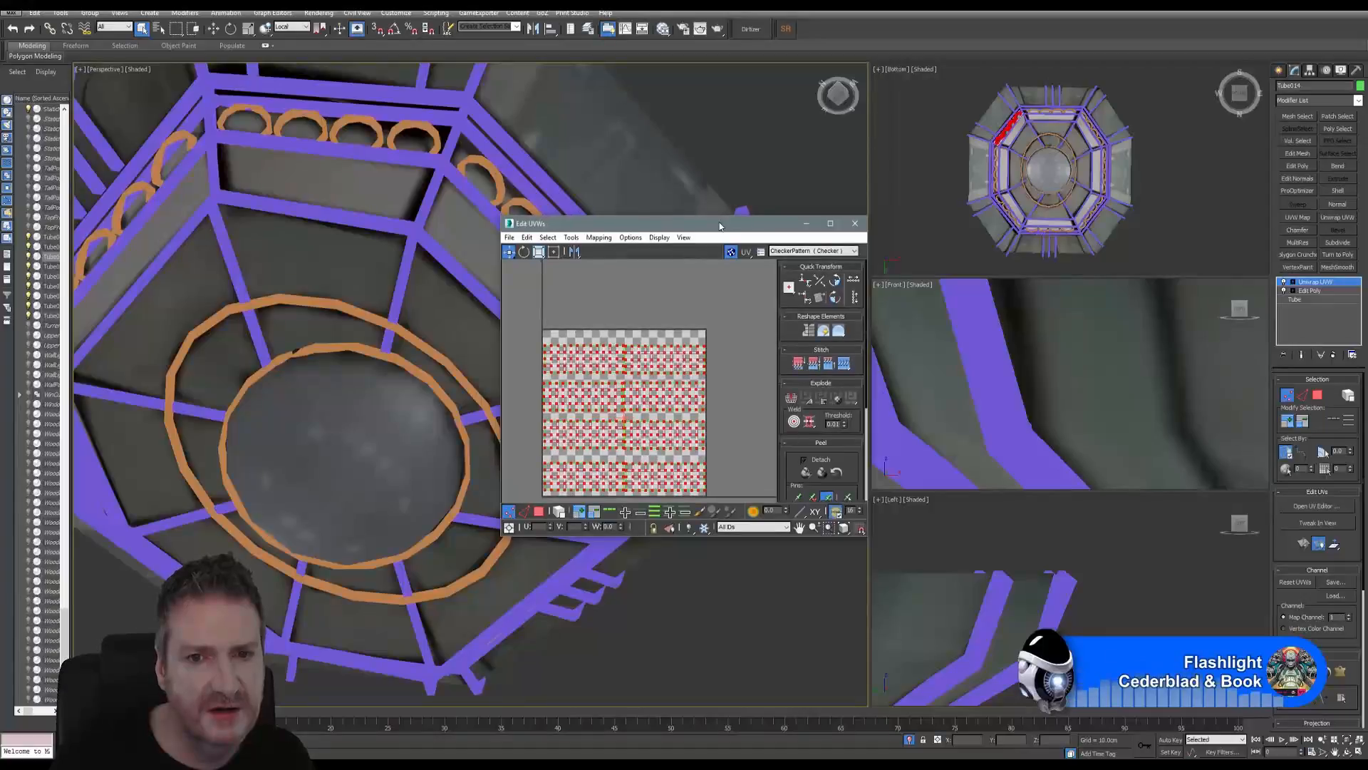
left_click_drag(712, 220, 820, 122)
left_click_drag(970, 436, 1160, 608)
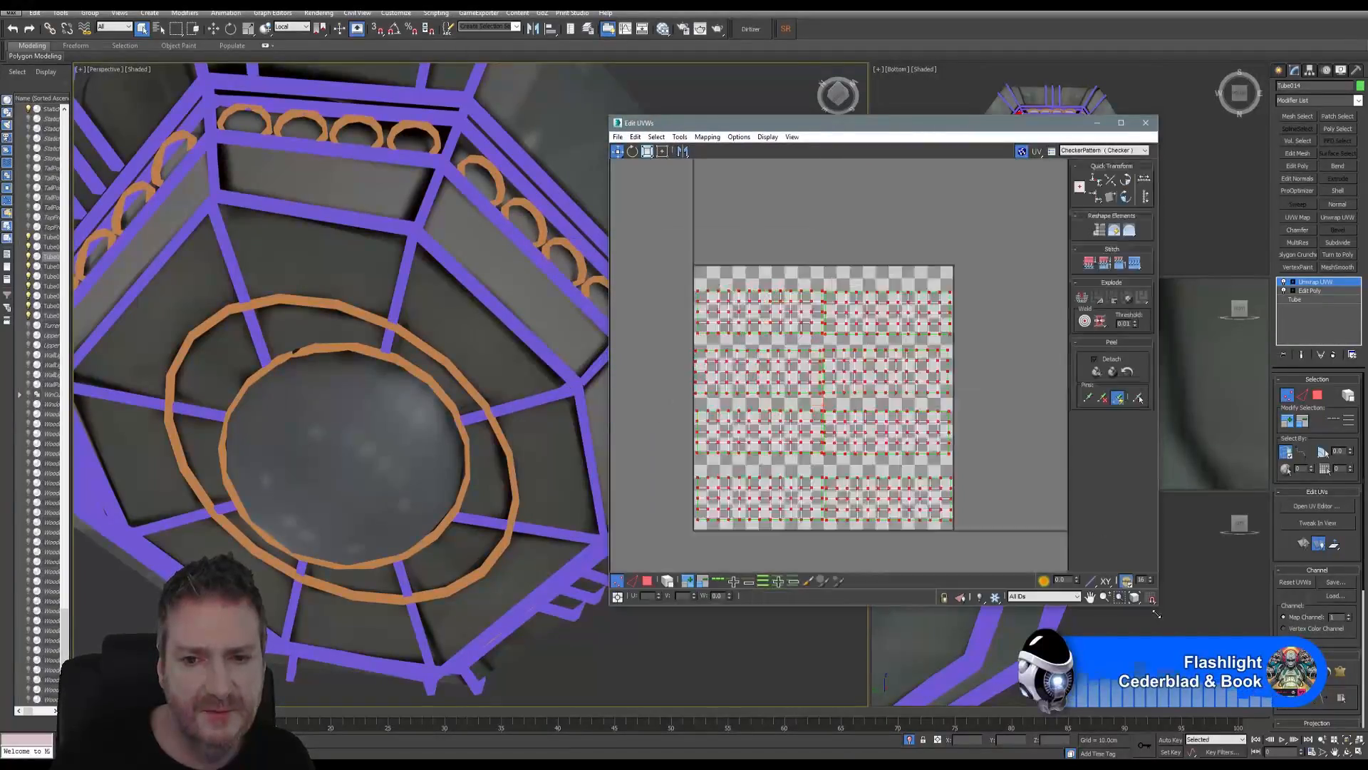
scroll(791, 367, "down", 5)
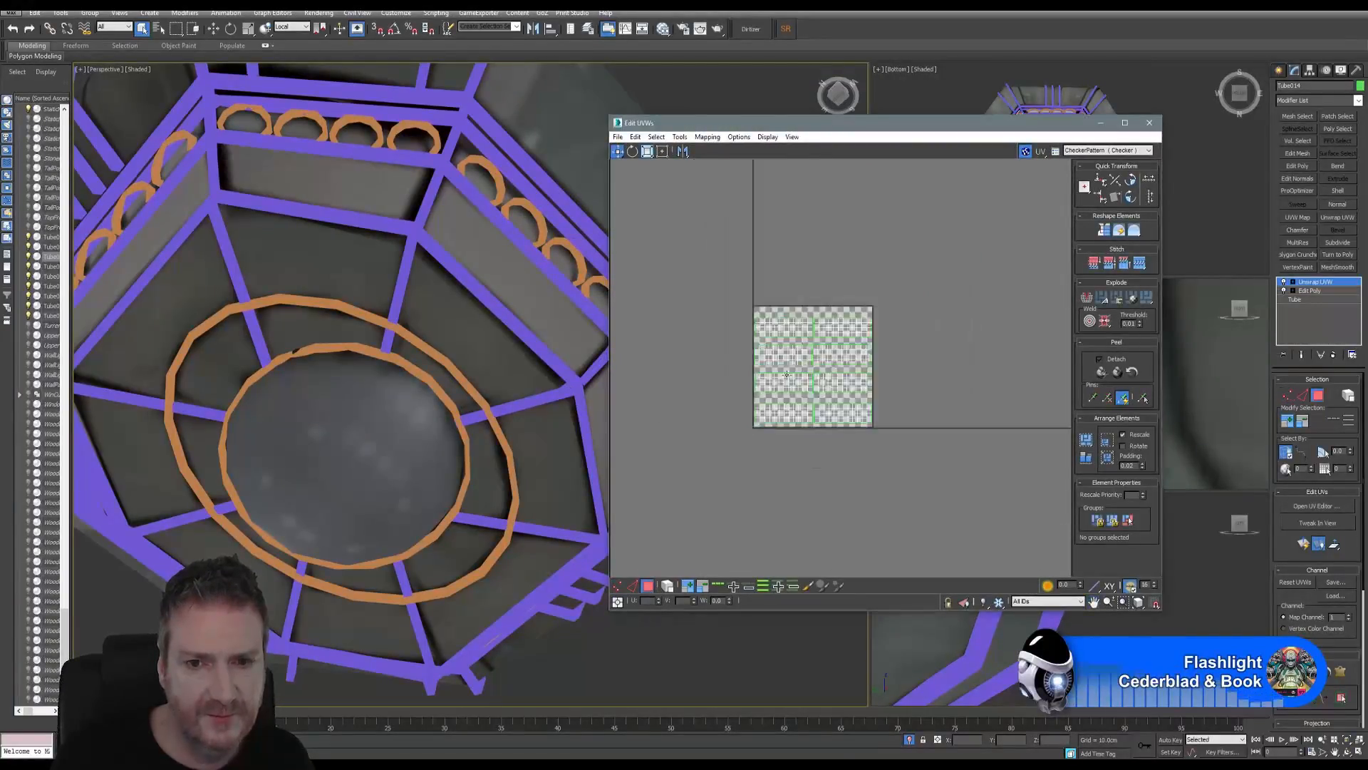
left_click_drag(713, 278, 892, 460)
left_click_drag(823, 365, 715, 204)
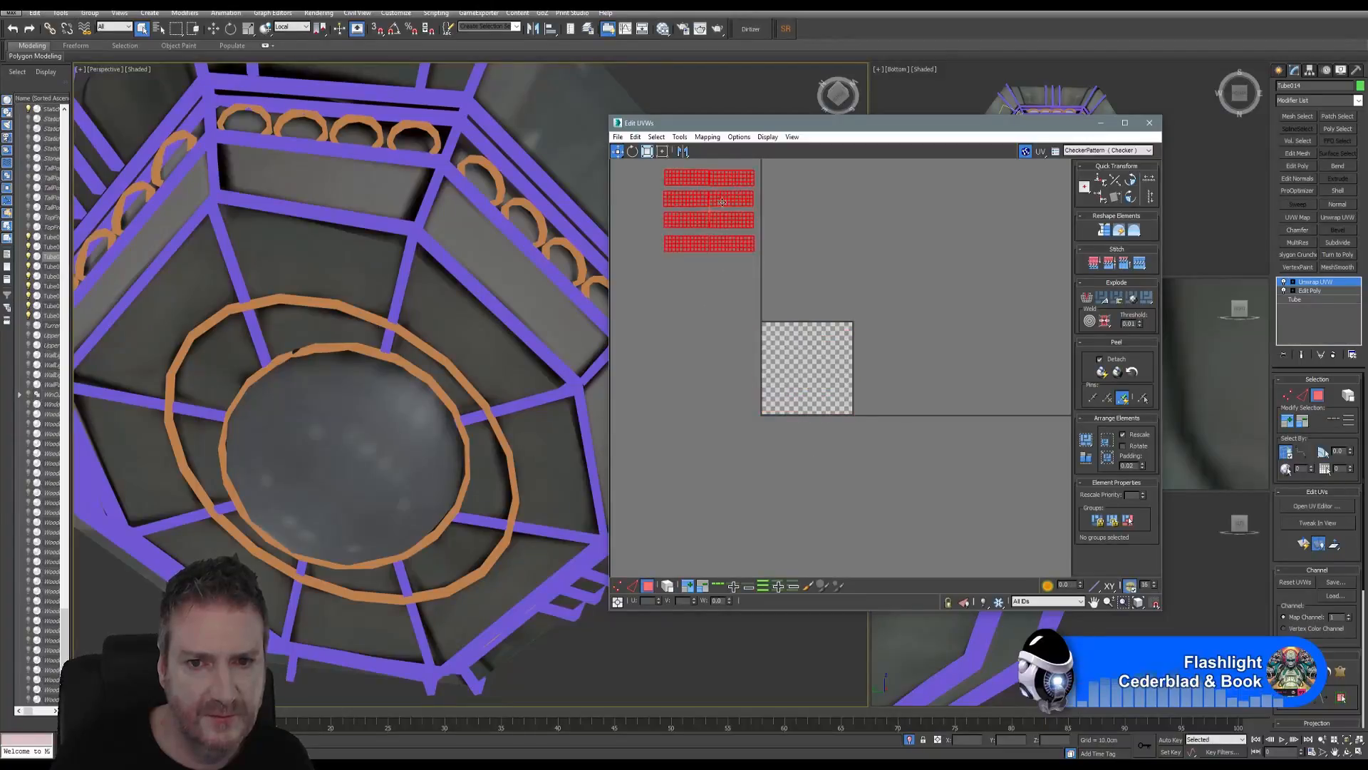
left_click(1153, 127)
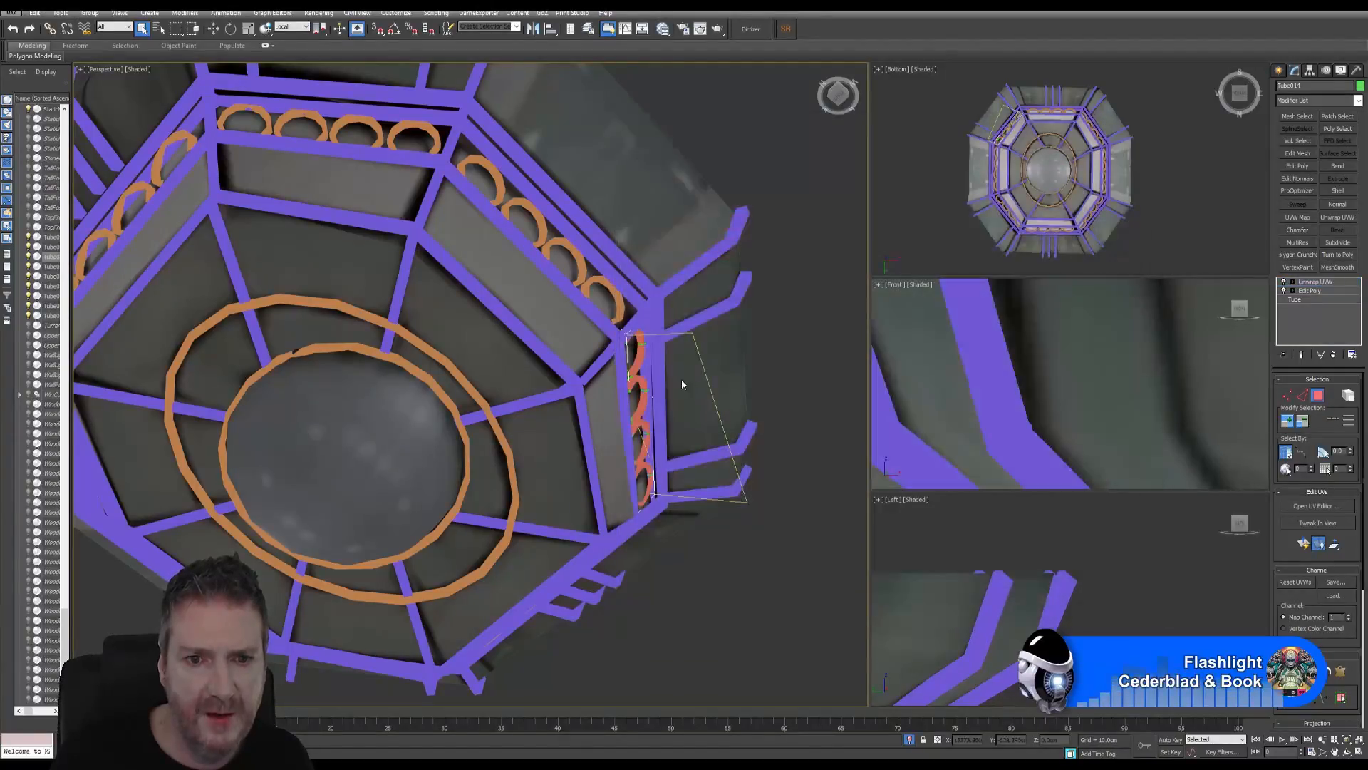
Step: Move all UV polygons of the arch row on the octagon's top side, as seen in the Bottom view, directly above the UV tile
left_click(1344, 753)
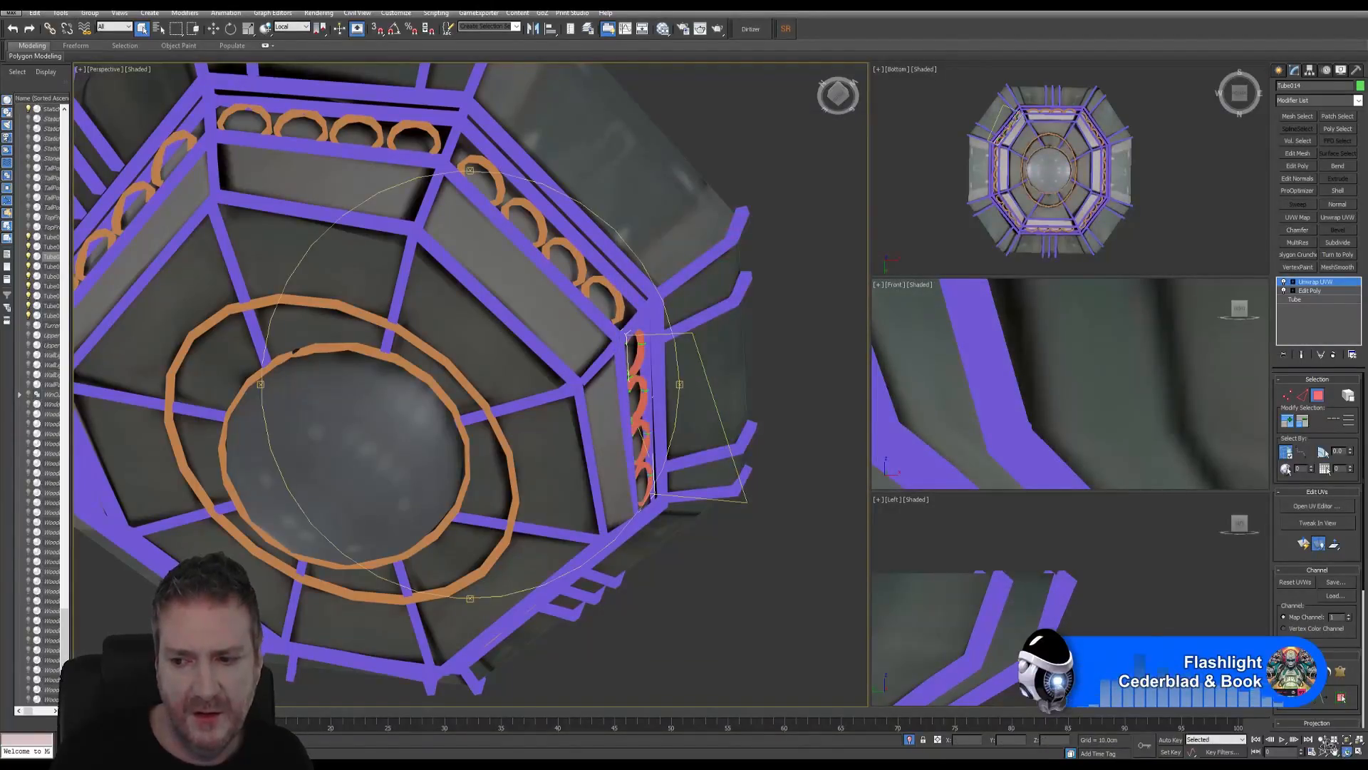
left_click_drag(676, 422, 357, 327)
left_click(142, 28)
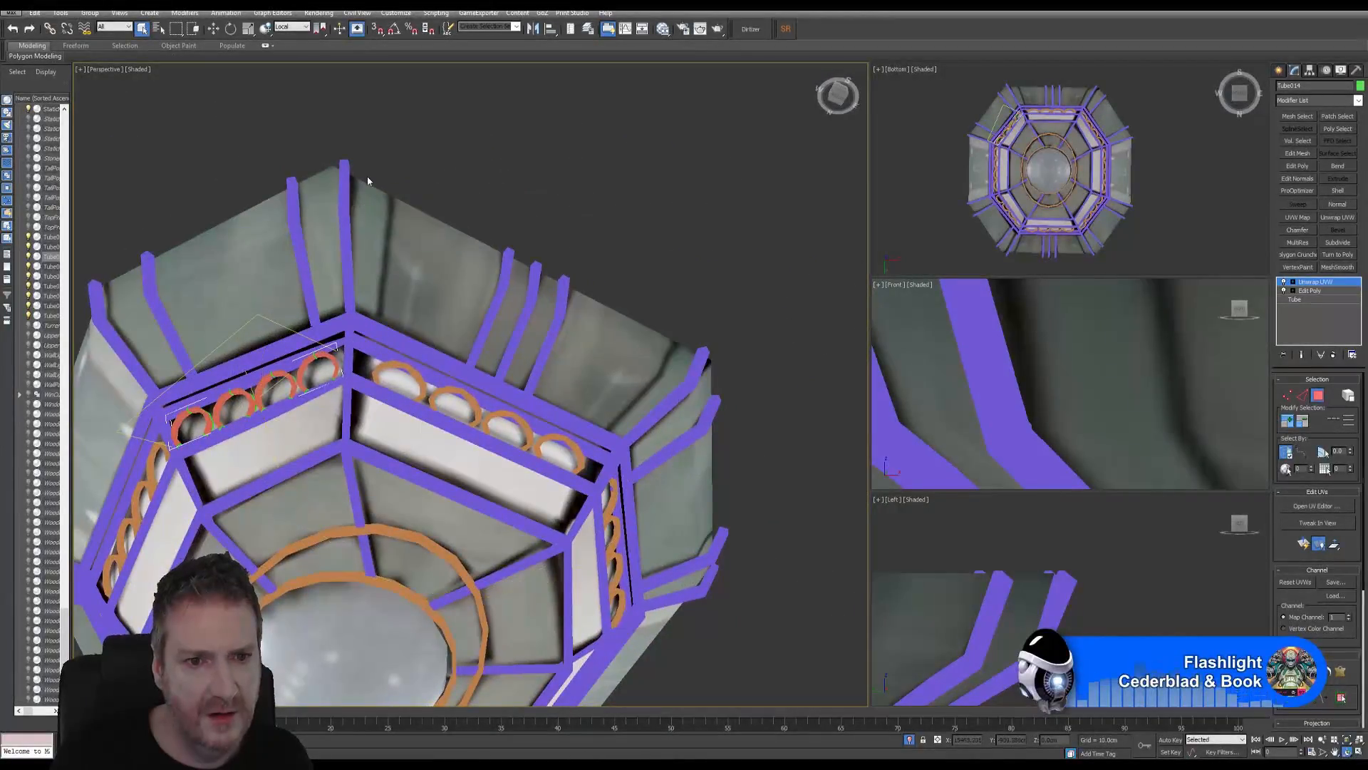
left_click(1320, 400)
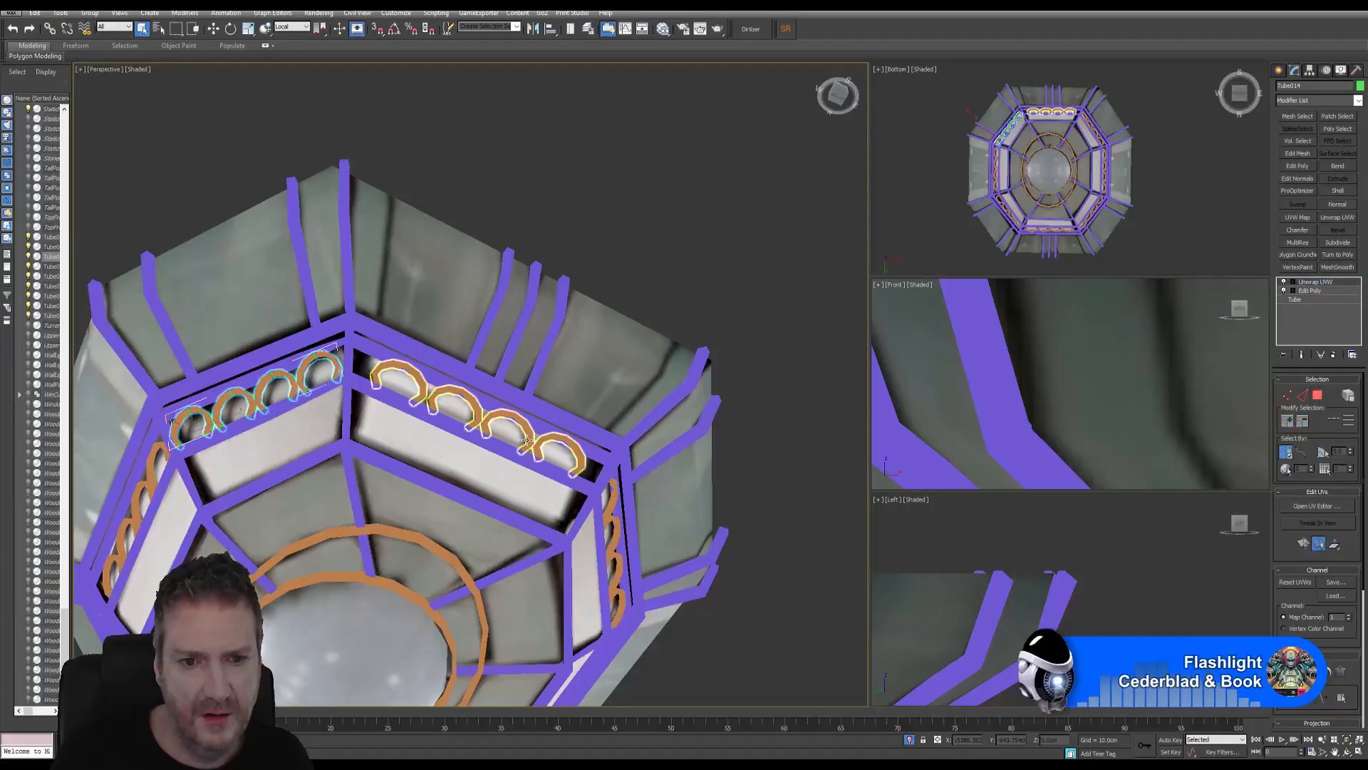
left_click(1320, 507)
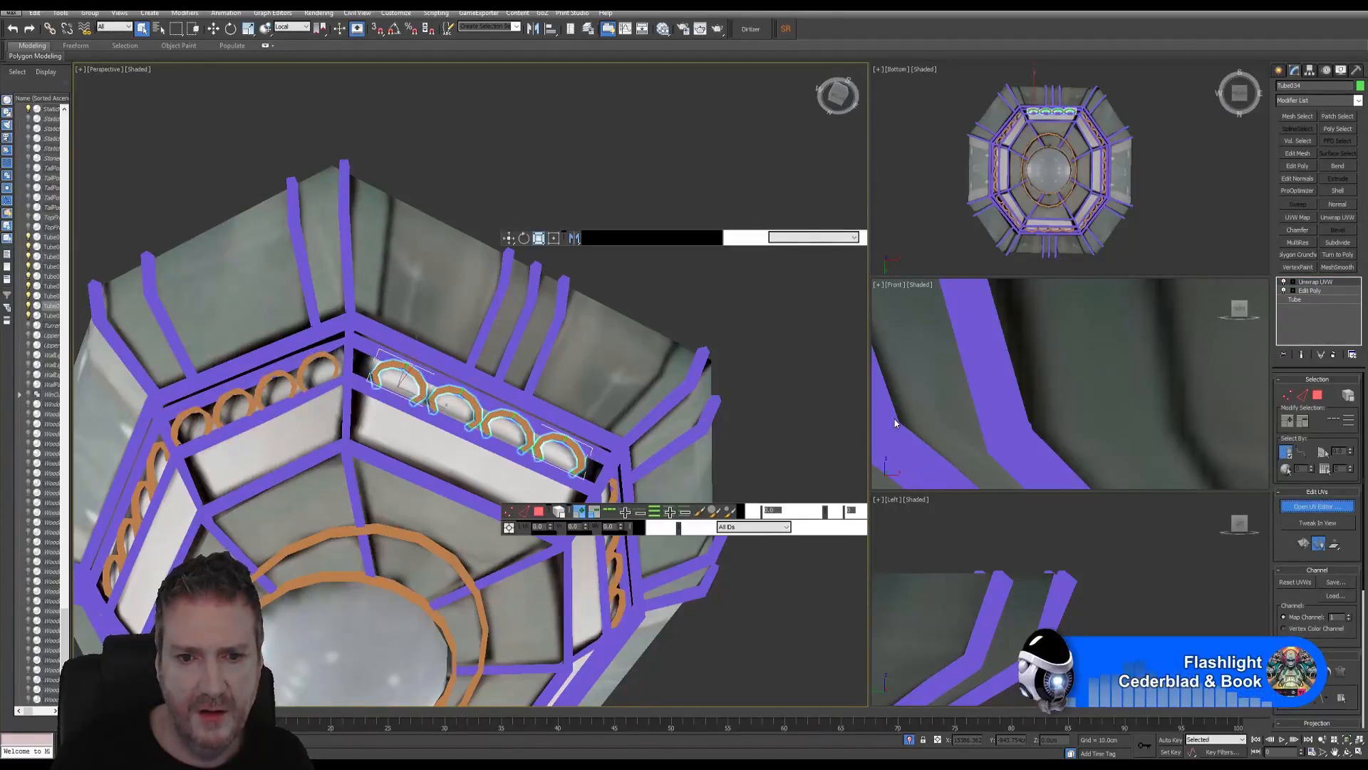
scroll(660, 315, "down", 3)
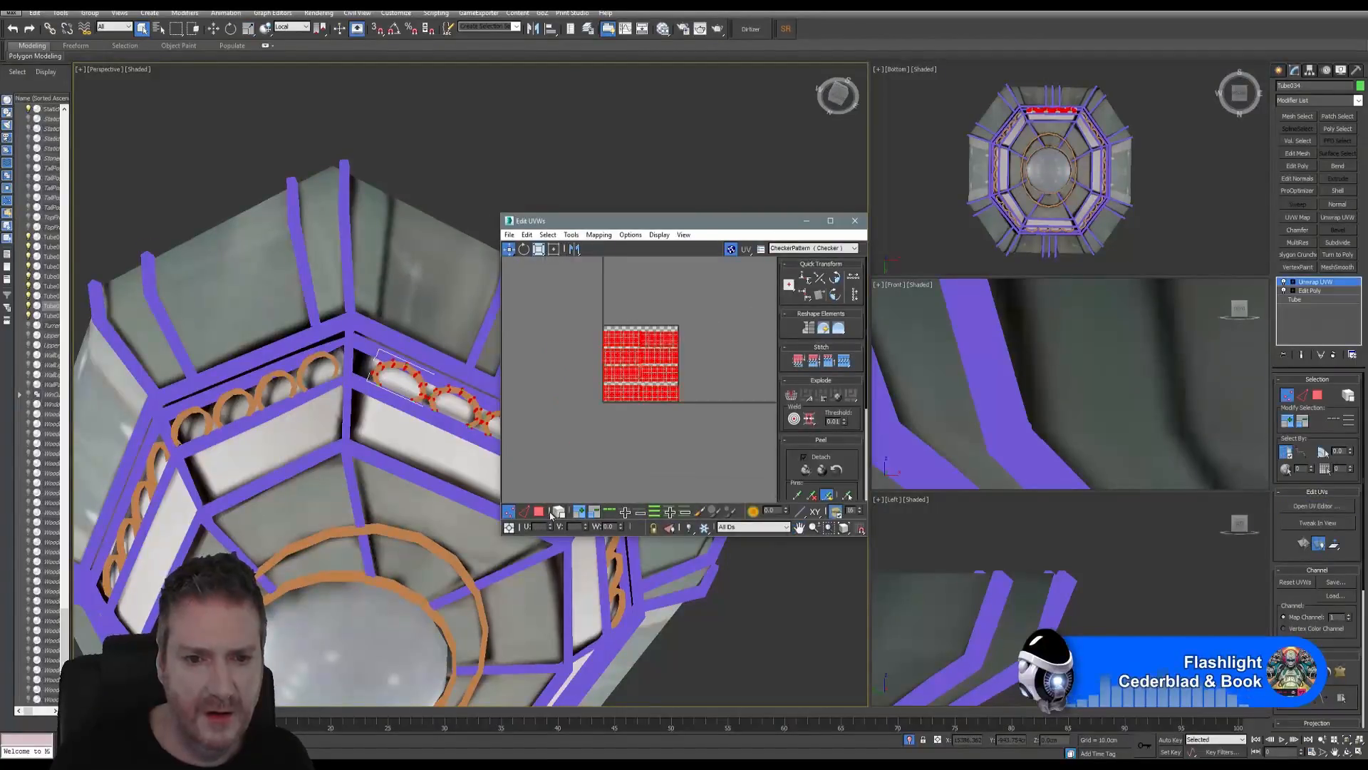
key("3")
left_click(657, 369)
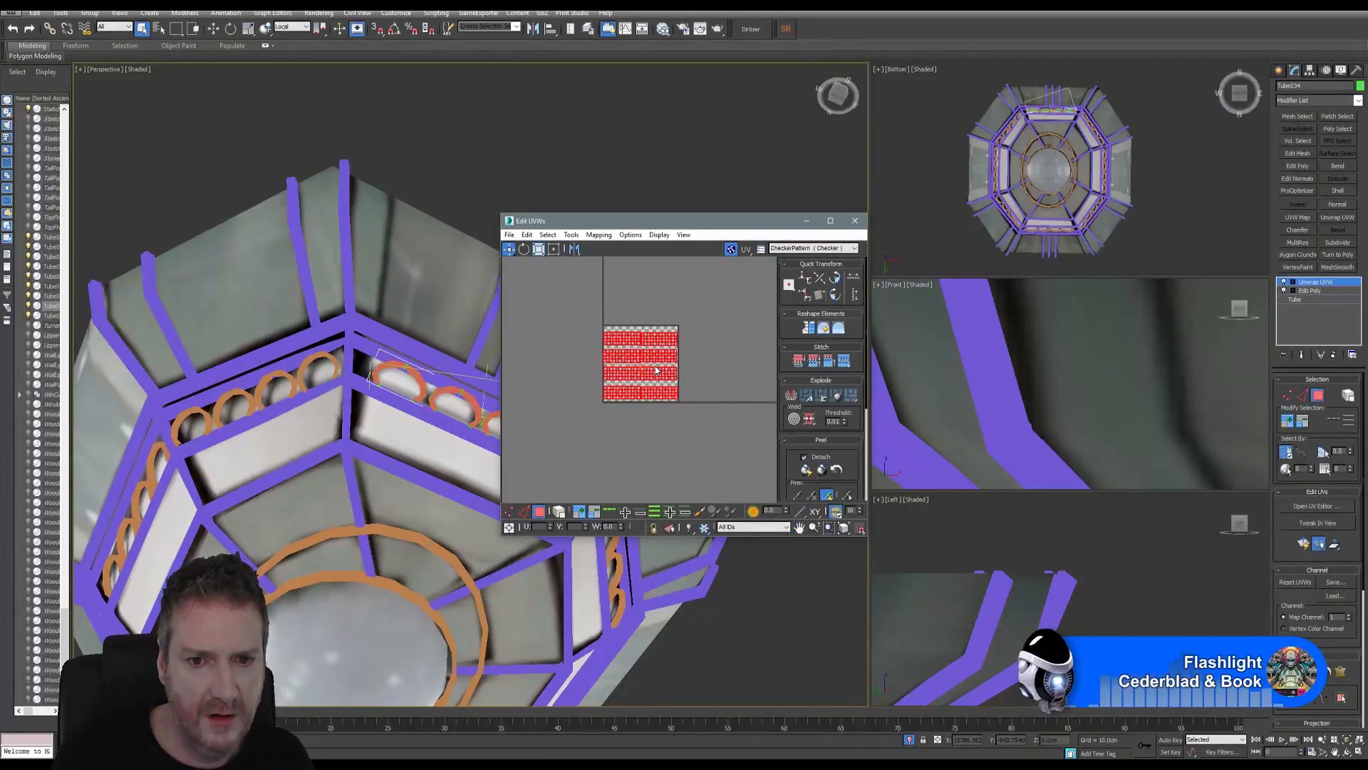
left_click_drag(652, 360, 672, 283)
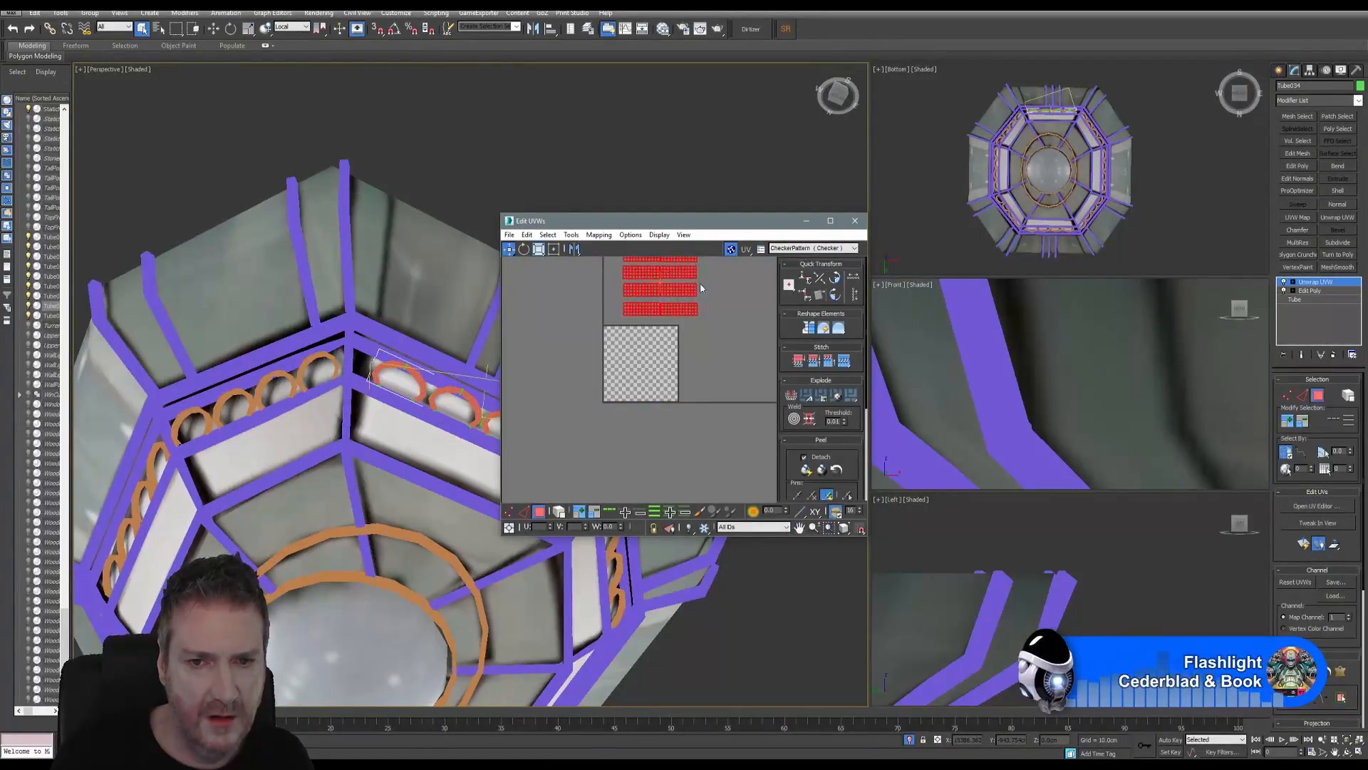
left_click(853, 219)
Step: Move all UV polygons of the arch row on the octagon's upper-right side in the Bottom view outside the tile to its upper right
key("z")
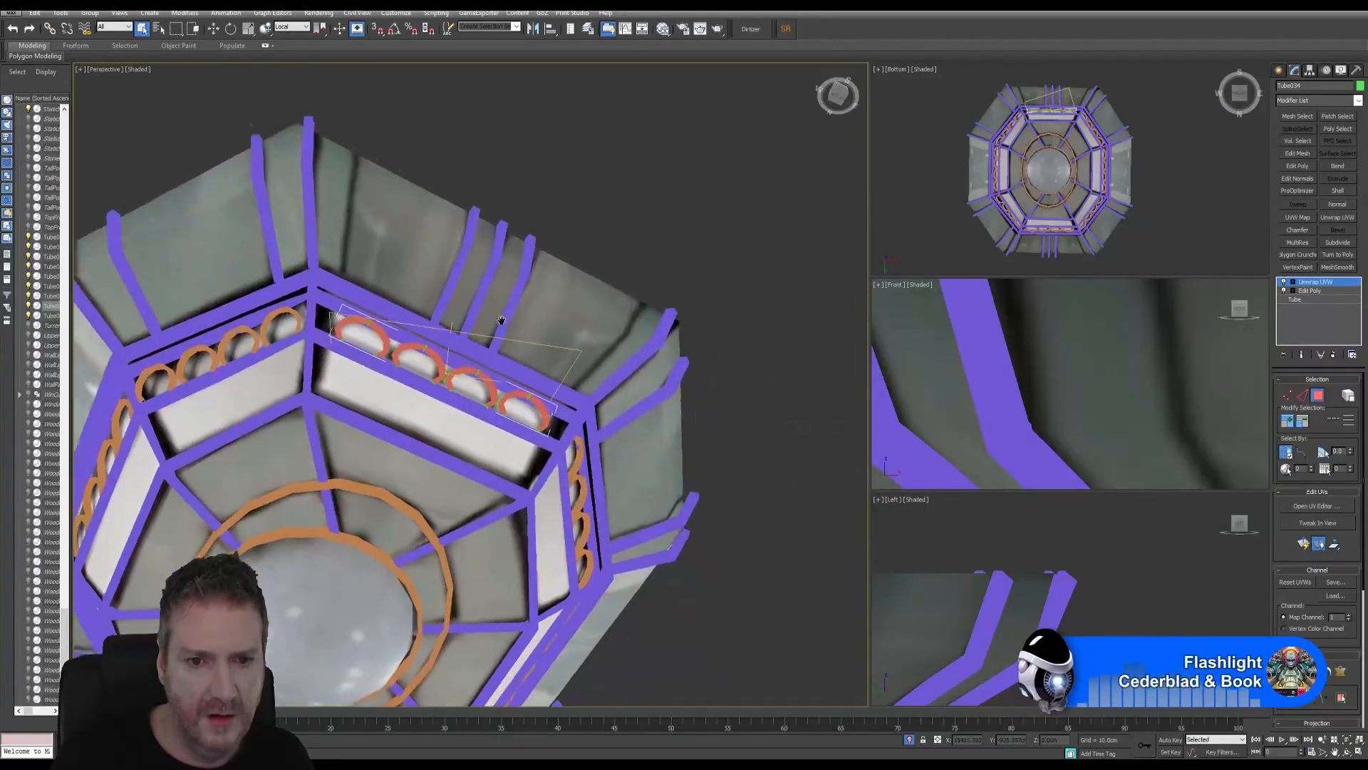
left_click(1347, 752)
left_click_drag(427, 385, 411, 426)
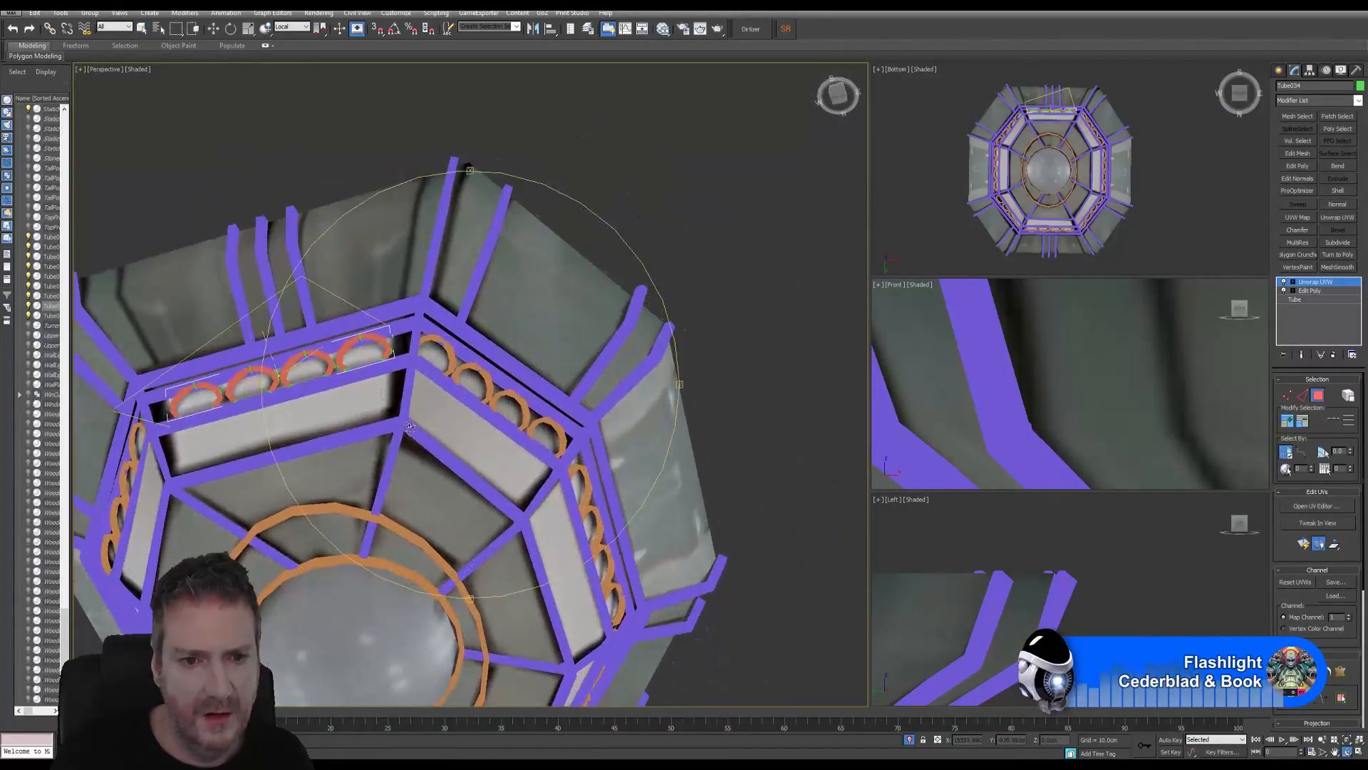
left_click(141, 29)
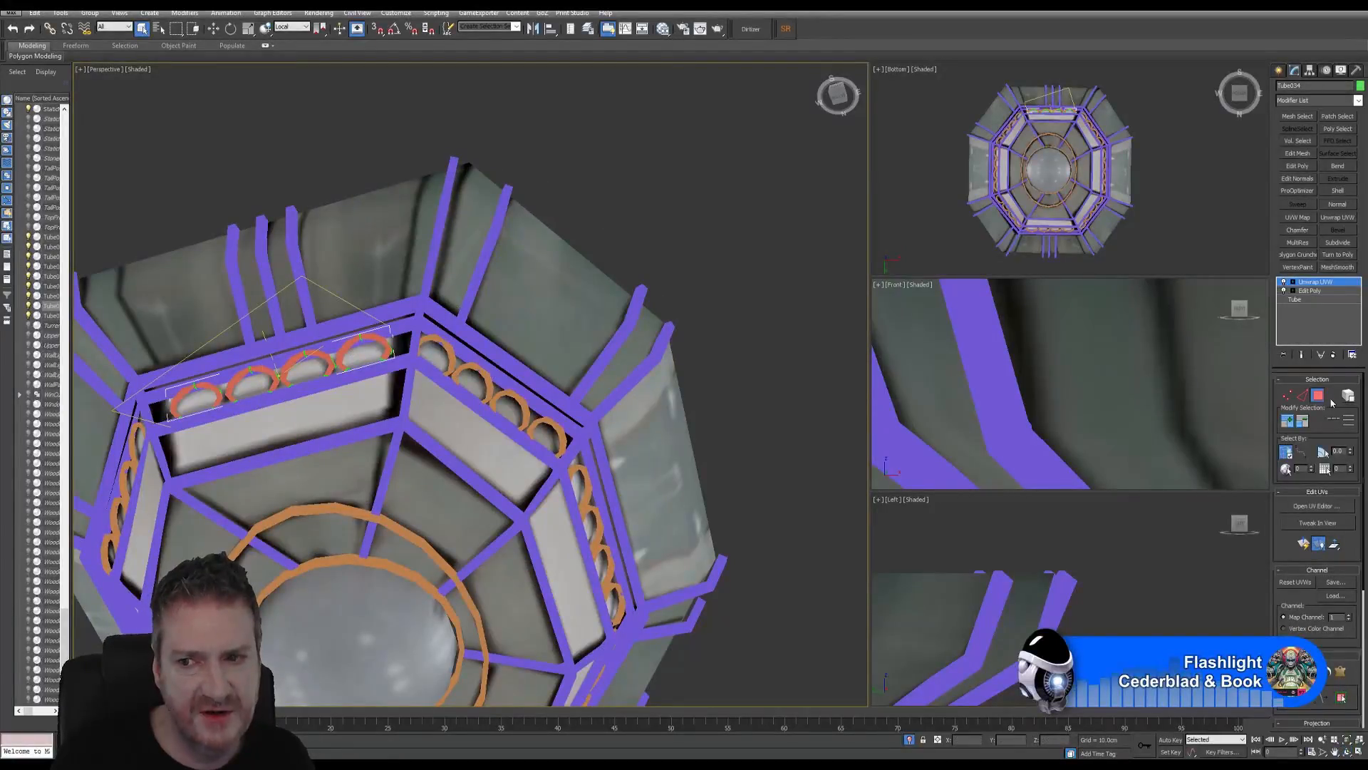
left_click(1303, 397)
left_click(1308, 399)
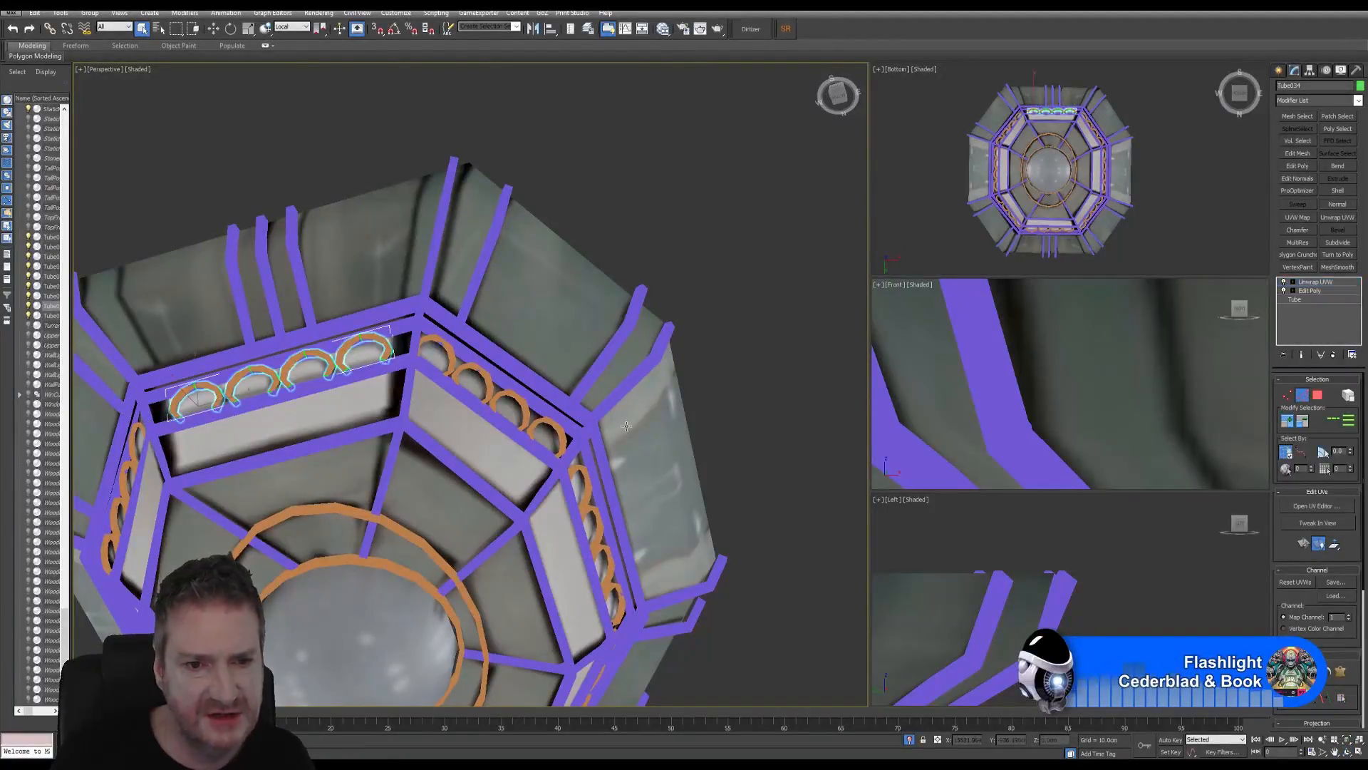
left_click(1247, 387)
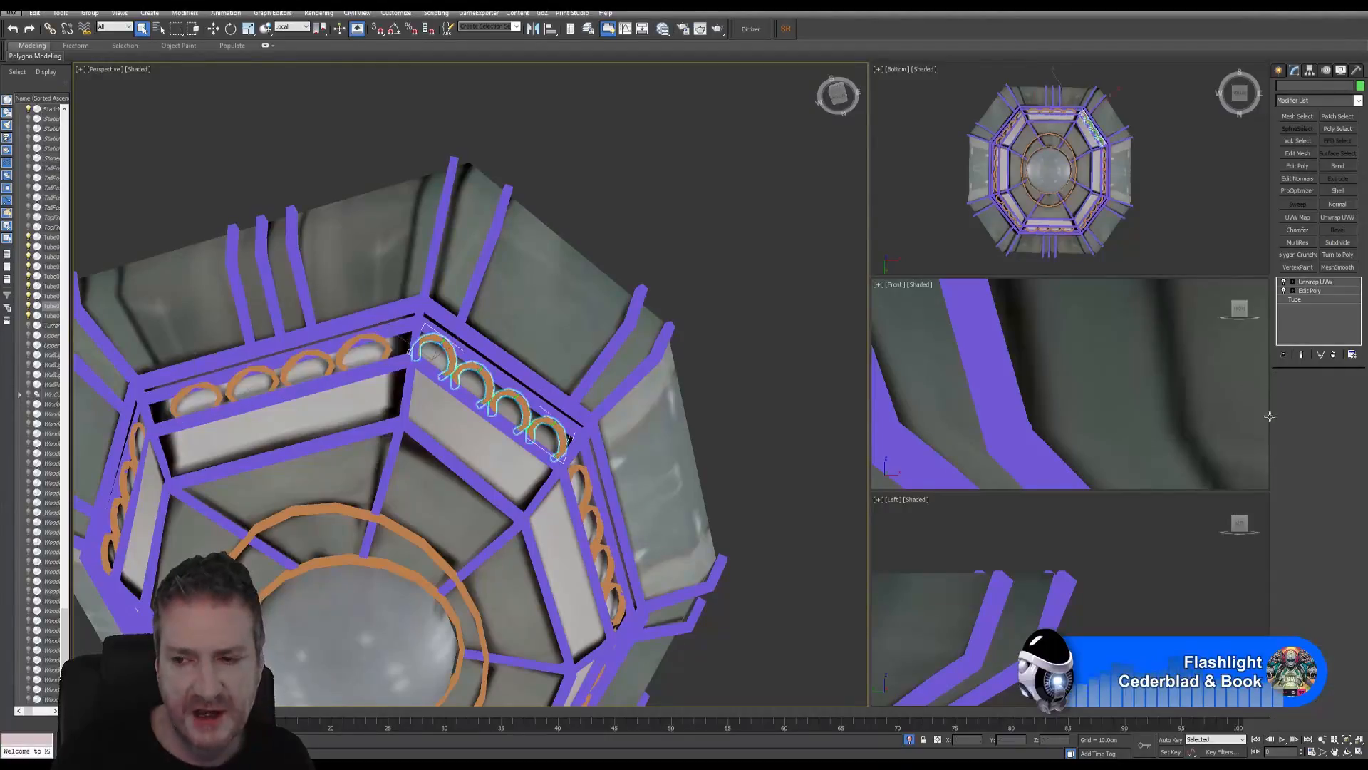
left_click(1315, 507)
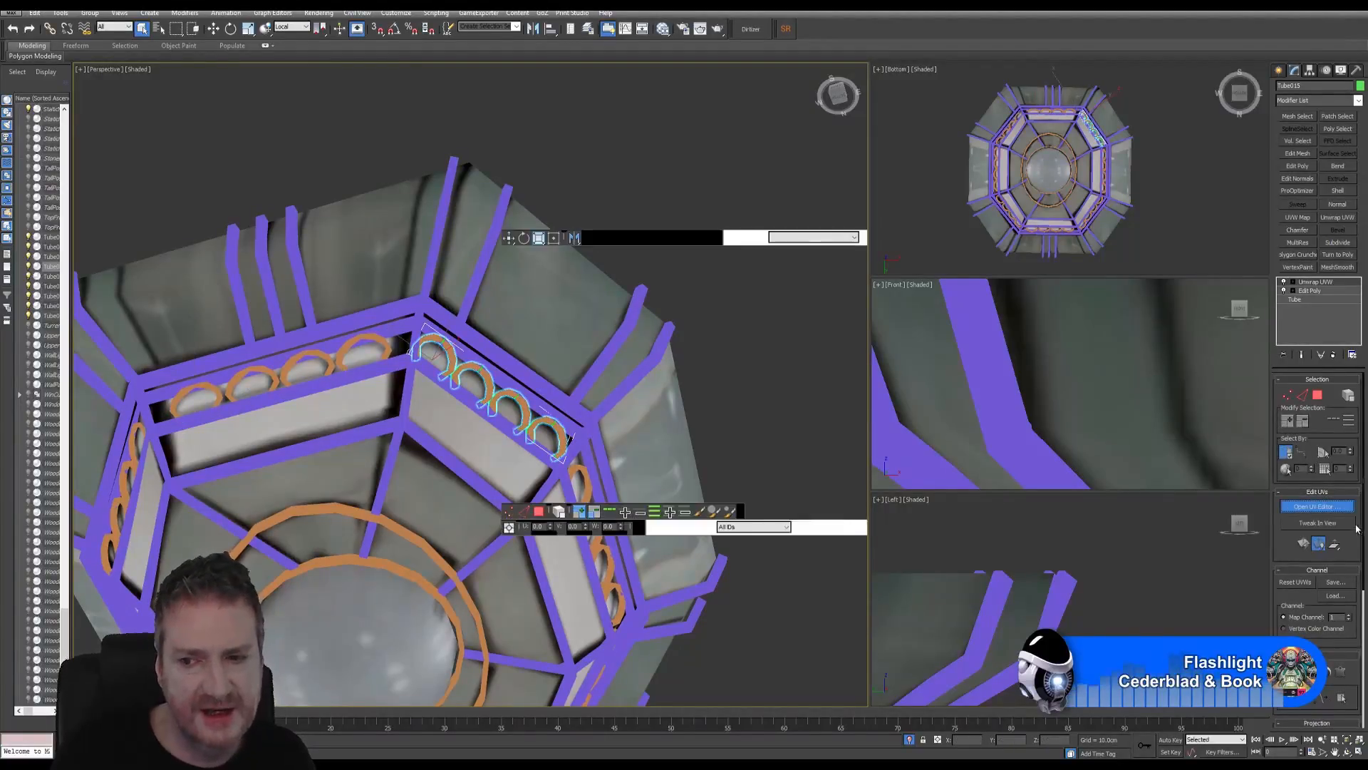
left_click(541, 510)
scroll(629, 428, "down", 6)
left_click_drag(568, 365, 759, 290)
left_click(848, 223)
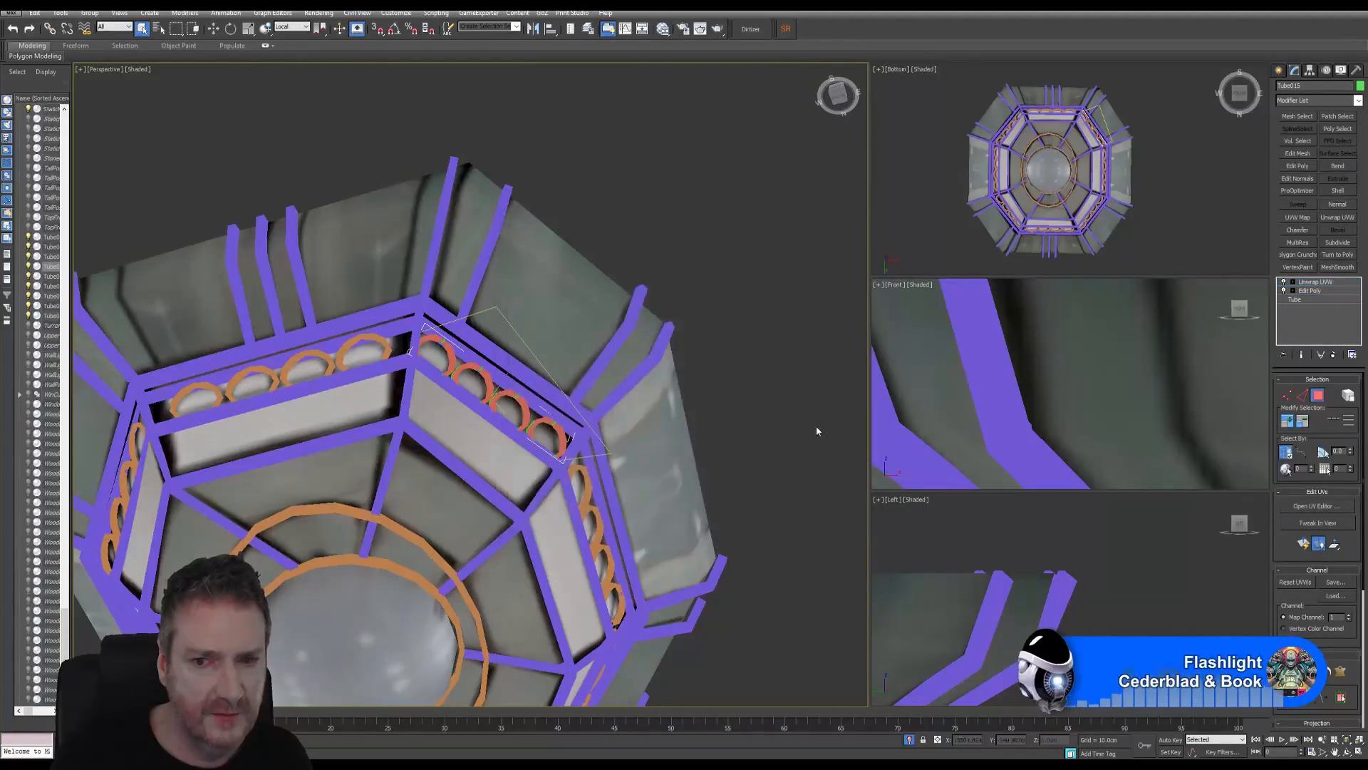
Step: Move all UVs of the arch row on the octagon's right side in the Bottom view well to the right of the tile
left_click(1320, 396)
middle_click_drag(636, 407, 538, 312)
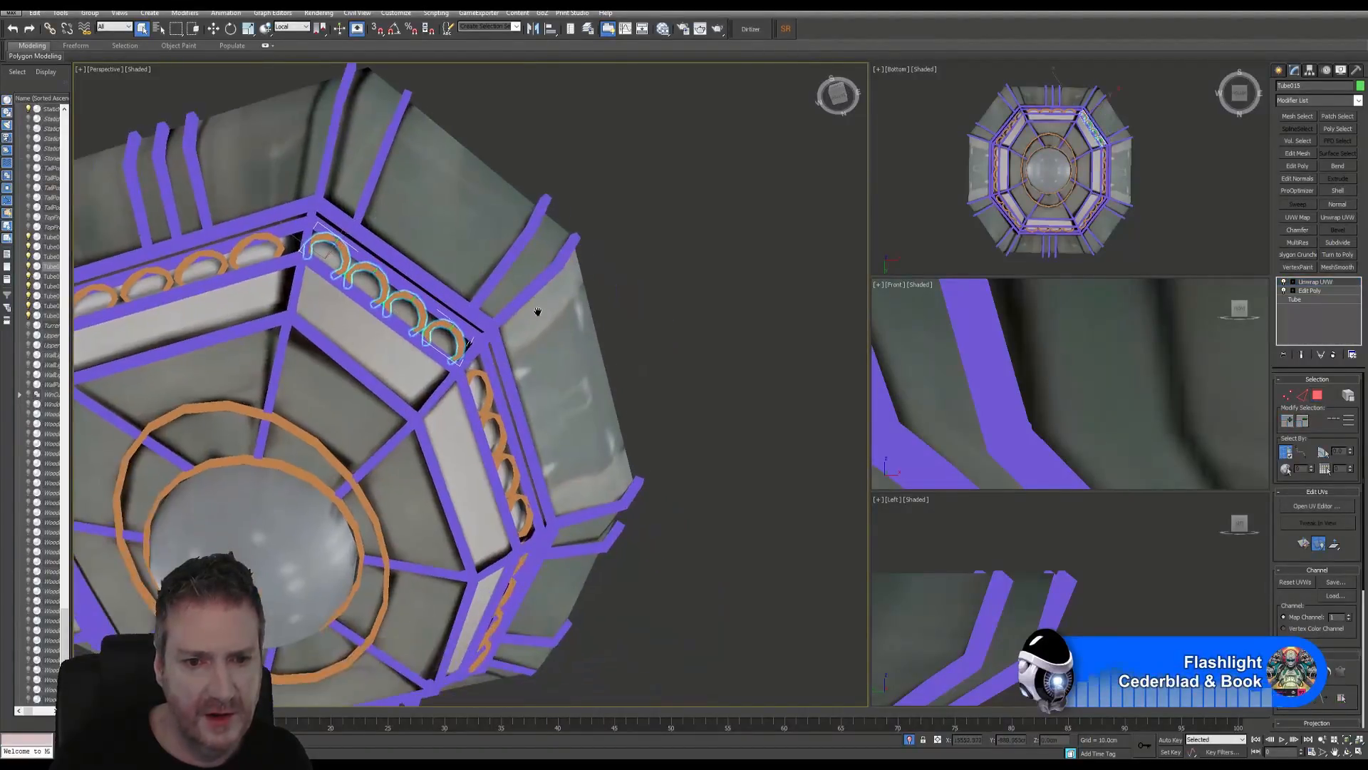
left_click(490, 409)
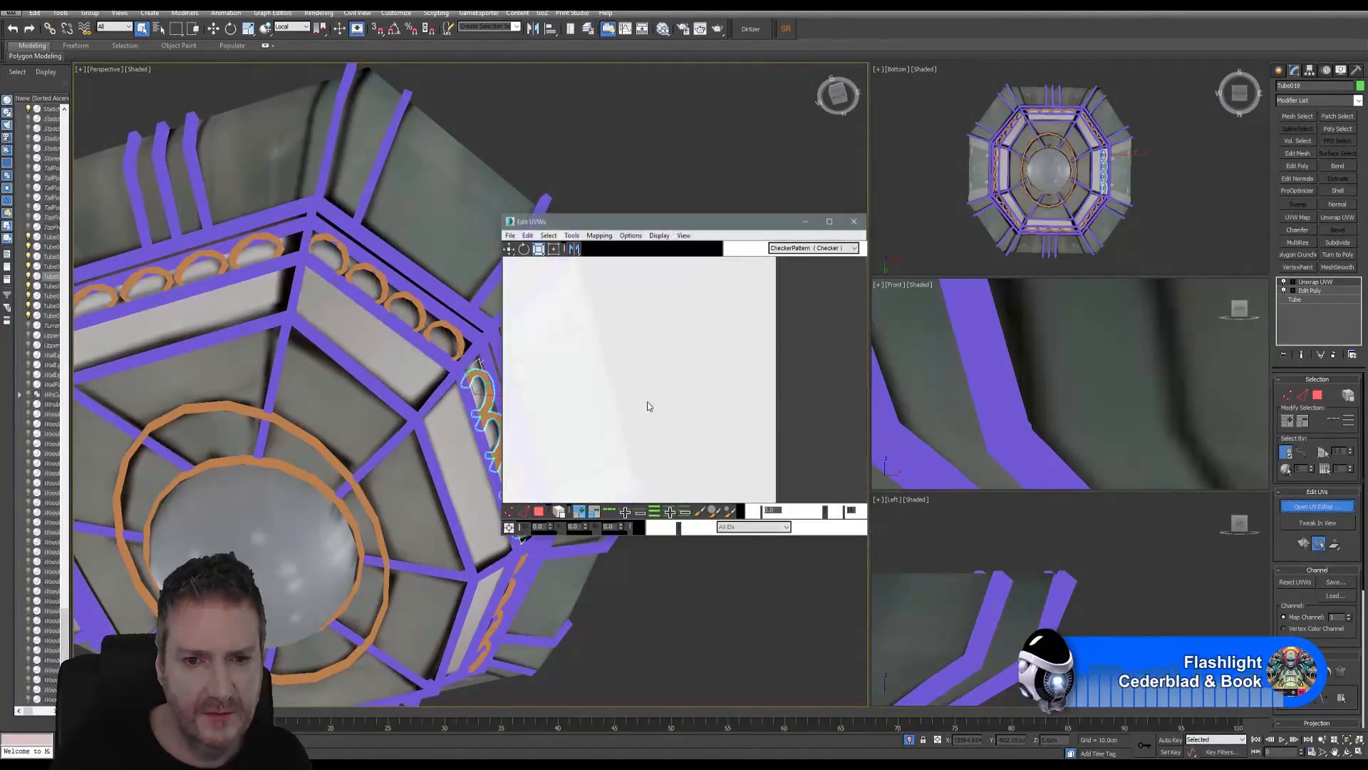
scroll(578, 404, "down", 3)
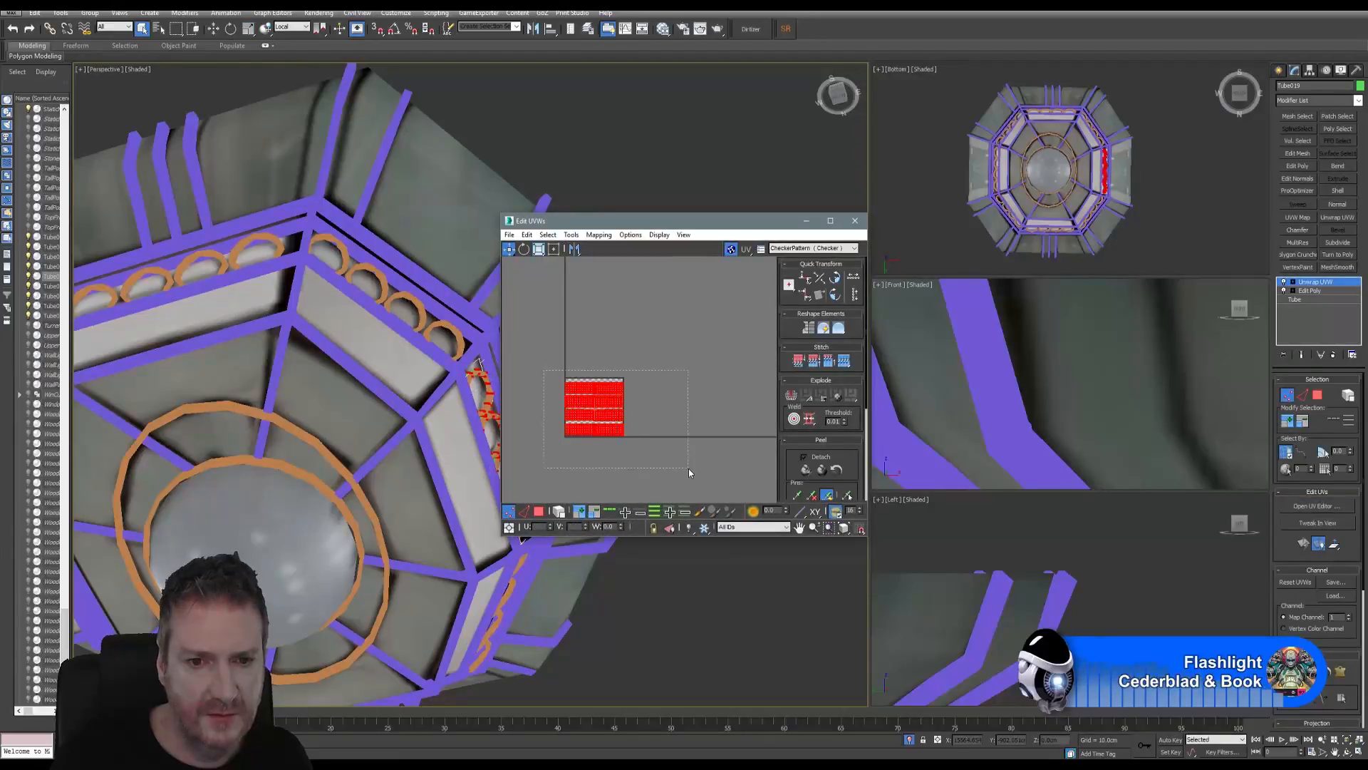
left_click_drag(612, 418, 774, 372)
left_click(855, 220)
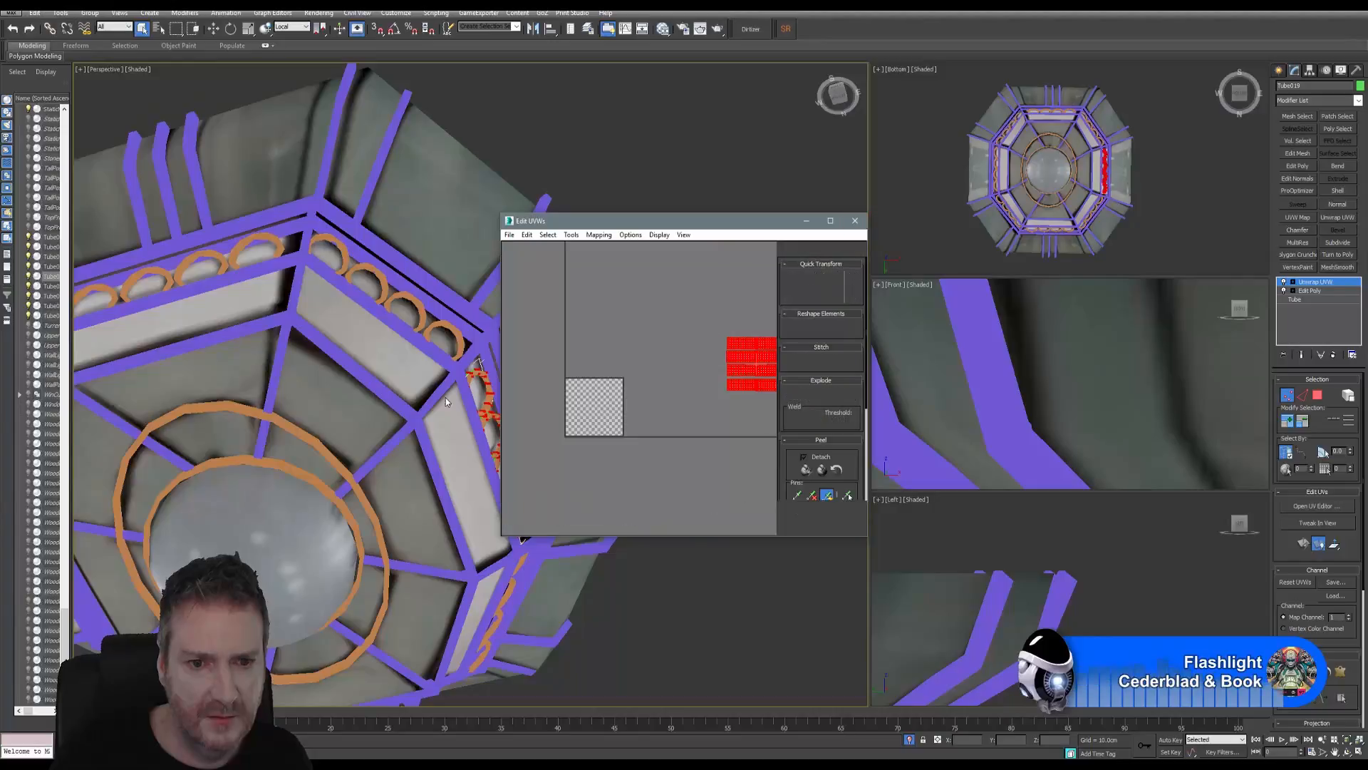
Step: Move all UVs of the arch row on the octagon's lower-right side in the Bottom view well to the left of the tile
middle_click_drag(684, 357, 727, 289)
middle_click_drag(497, 415, 267, 515, "alt")
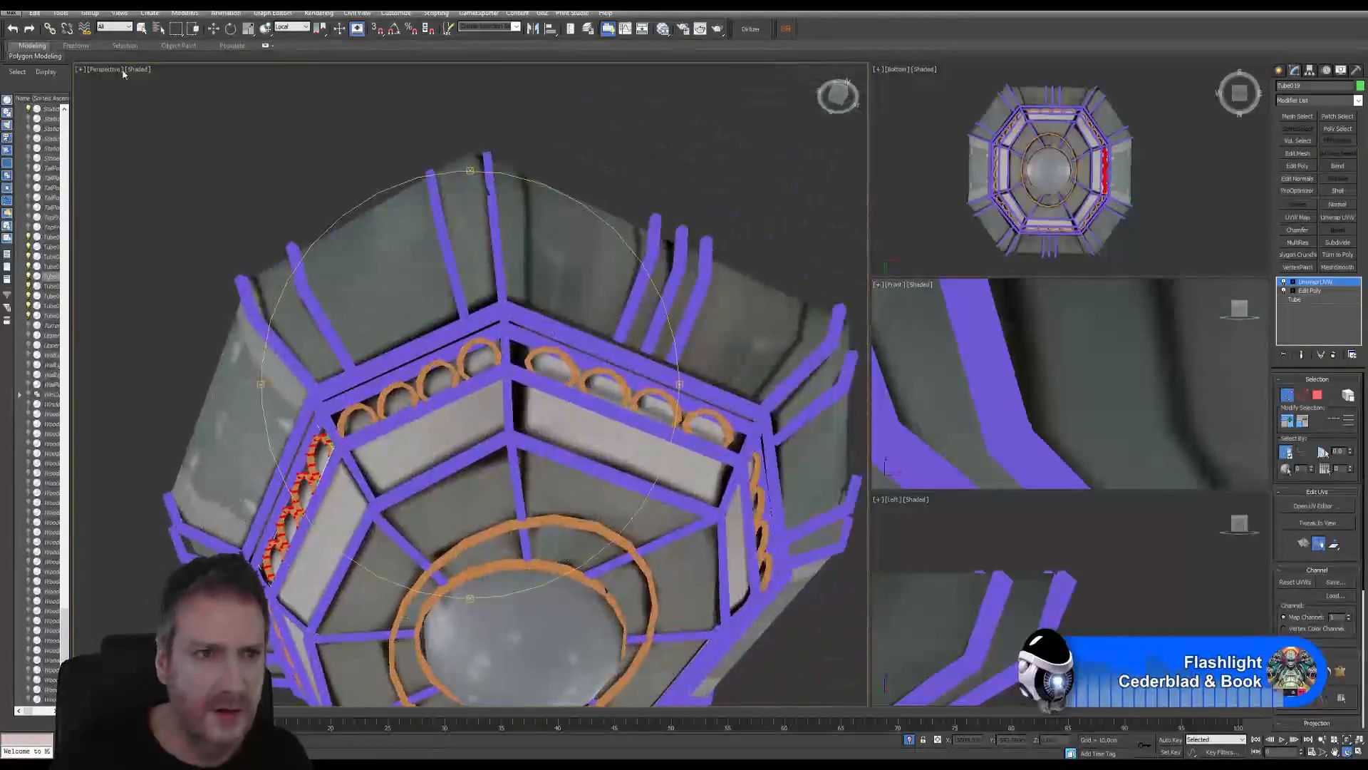
left_click(1286, 396)
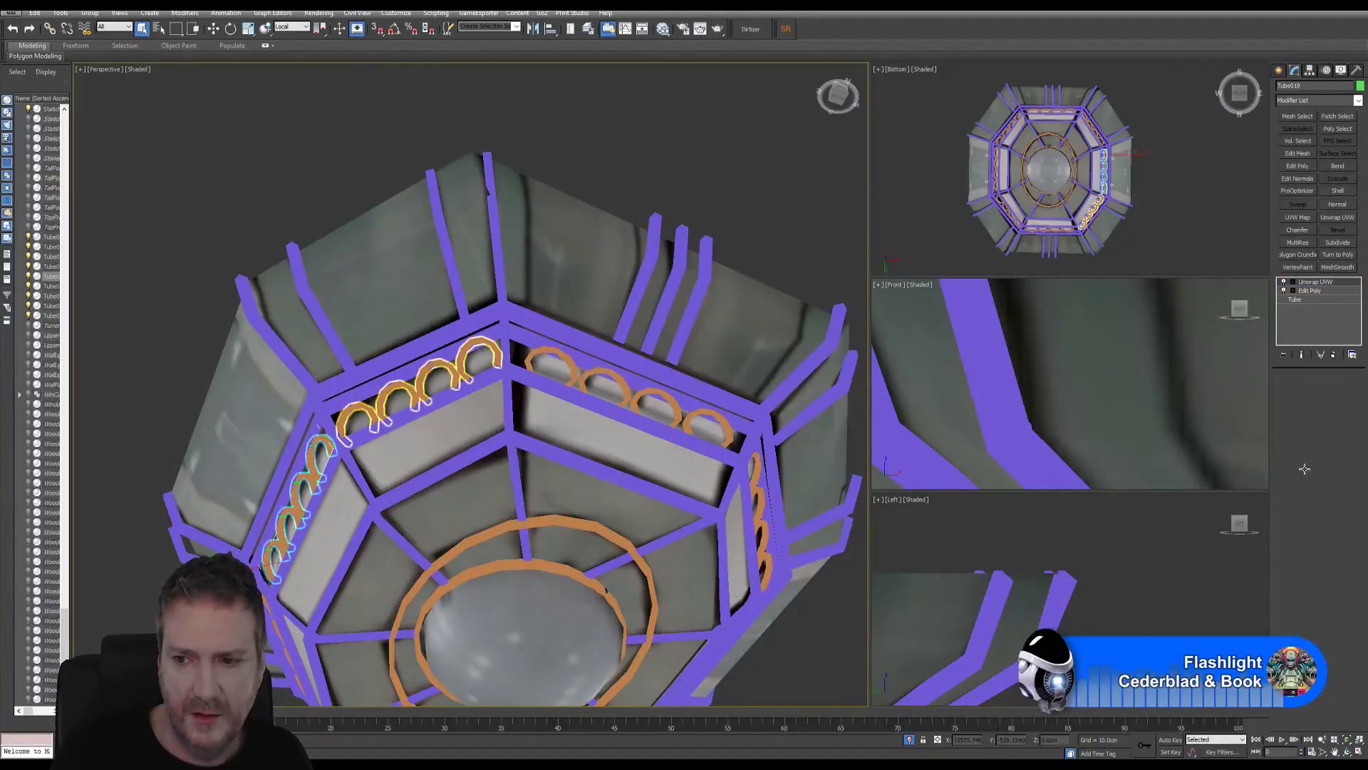
left_click(1317, 506)
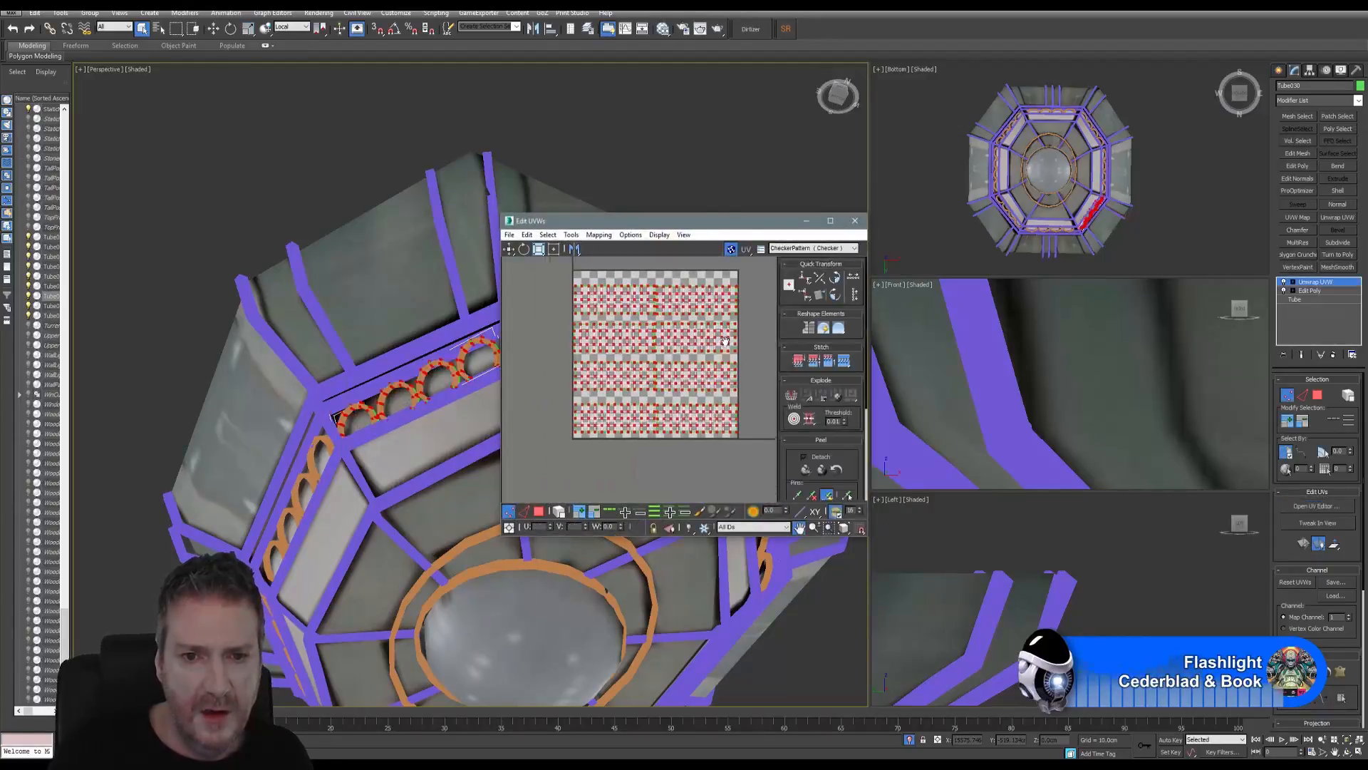
scroll(724, 342, "down", 5)
left_click_drag(695, 348, 539, 321)
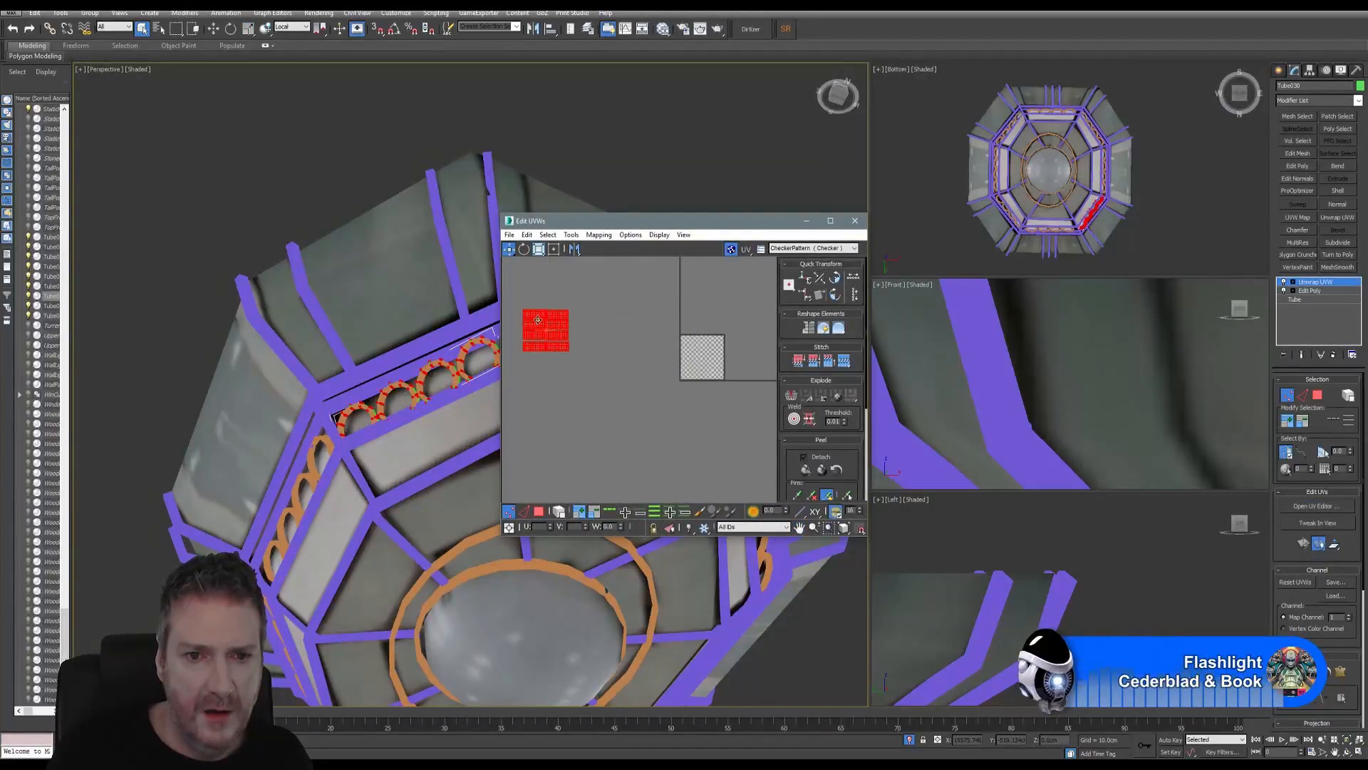
left_click(1289, 396)
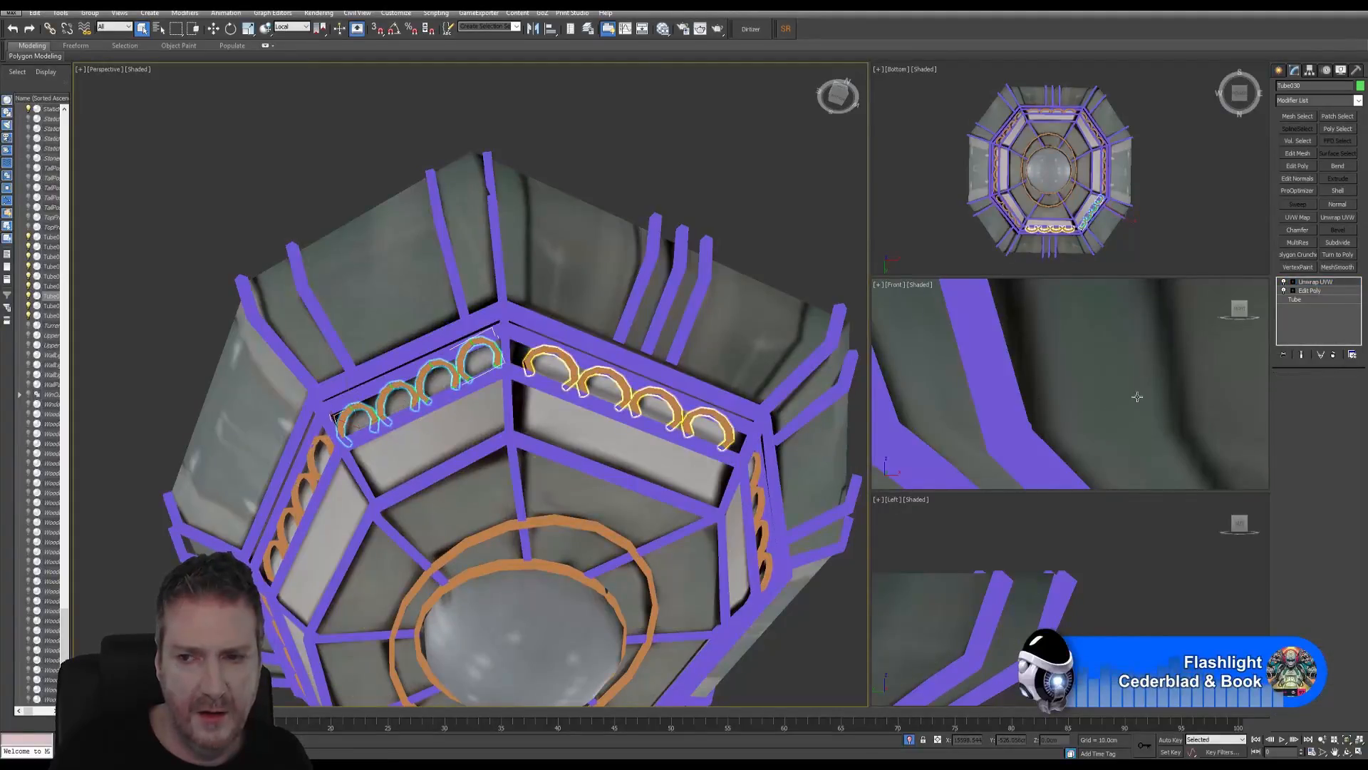
Step: Move all UVs of the arch row on the octagon's bottom side in the Bottom view outside the tile to its lower left
left_click(574, 381)
left_click(1313, 506)
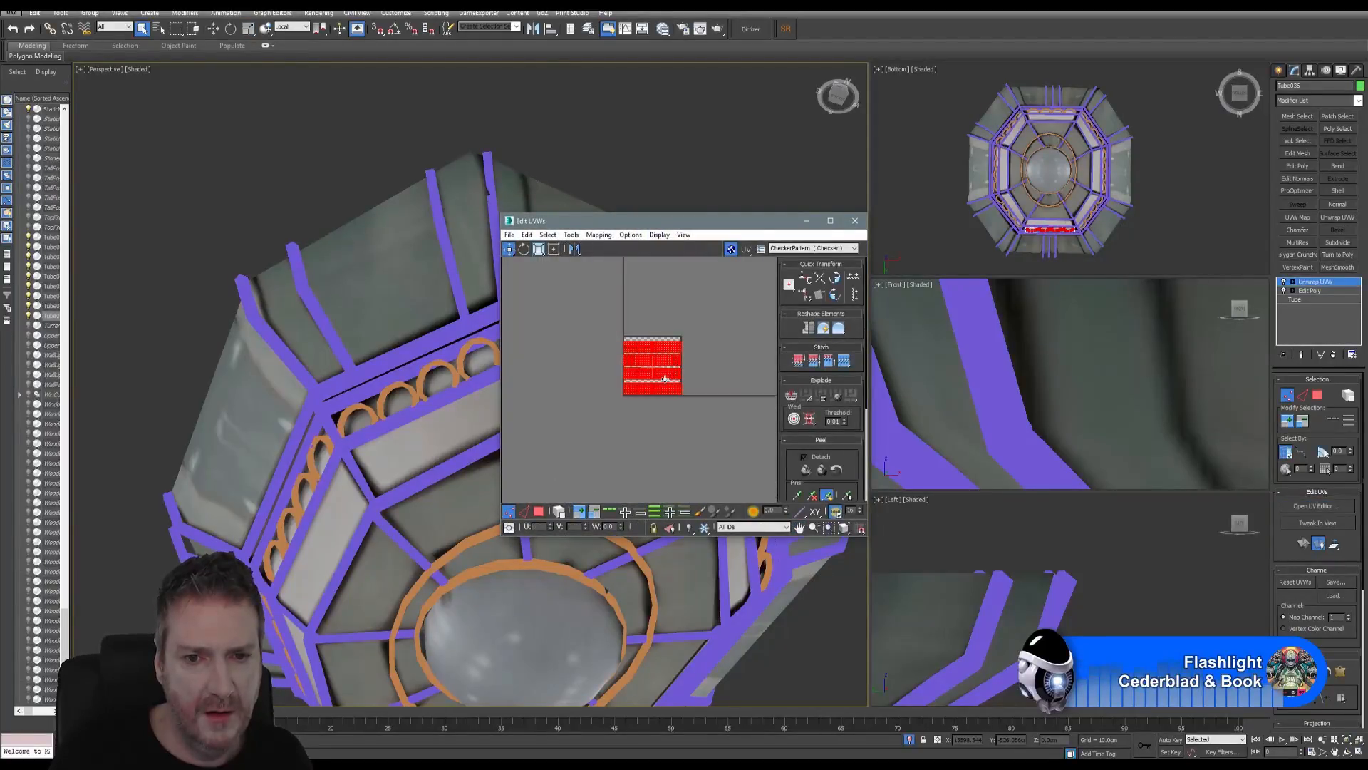
left_click_drag(664, 379, 527, 430)
left_click(855, 226)
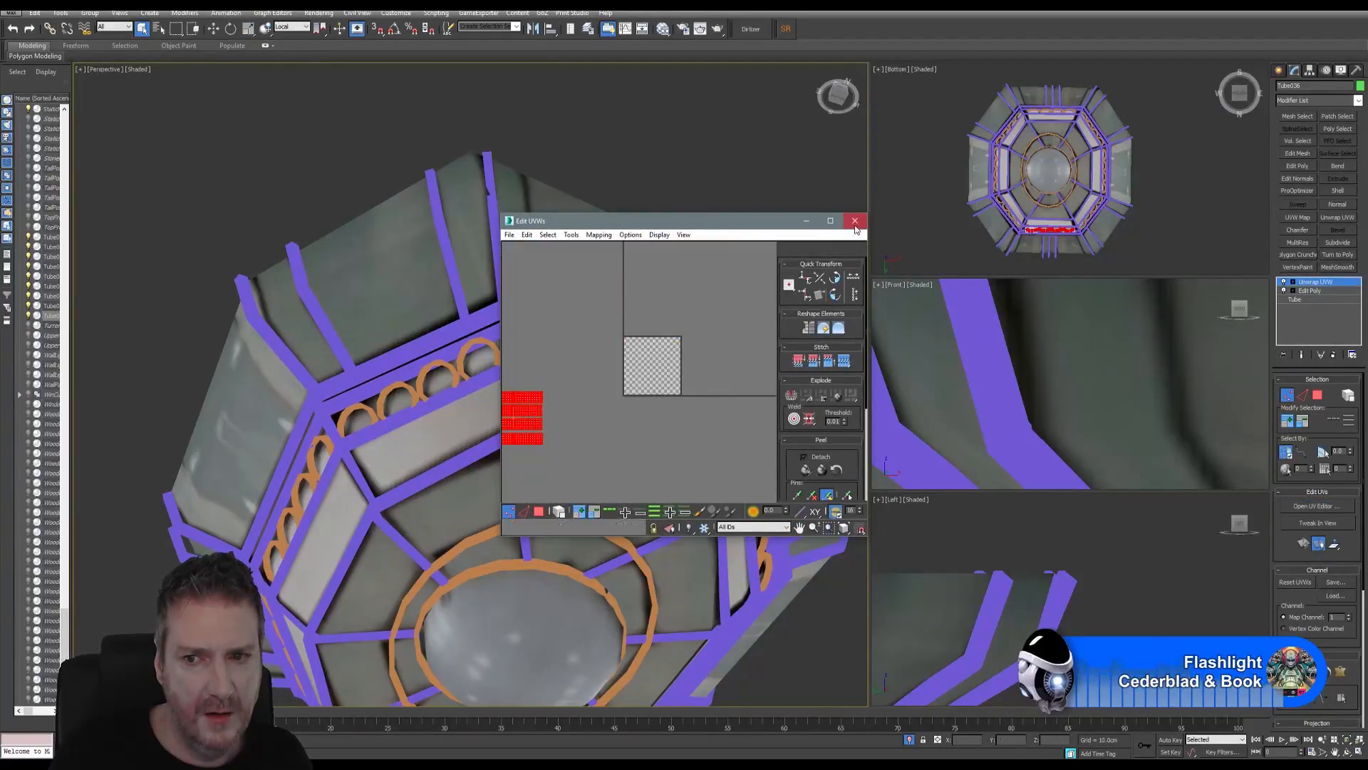
left_click(1287, 395)
Step: Move all UVs of the arch row on the octagon's lower-left side in the Bottom view below the tile
middle_click_drag(669, 380, 479, 288)
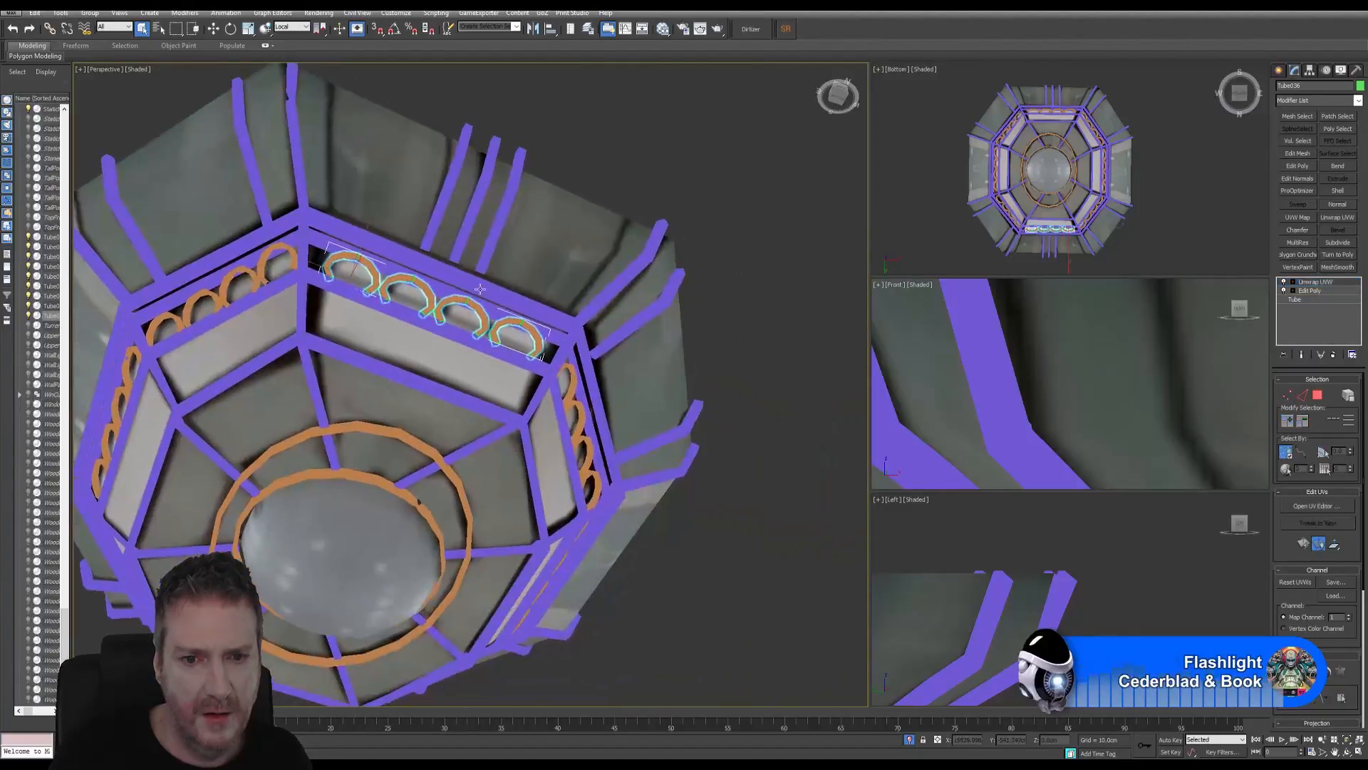
left_click(574, 401, "ctrl")
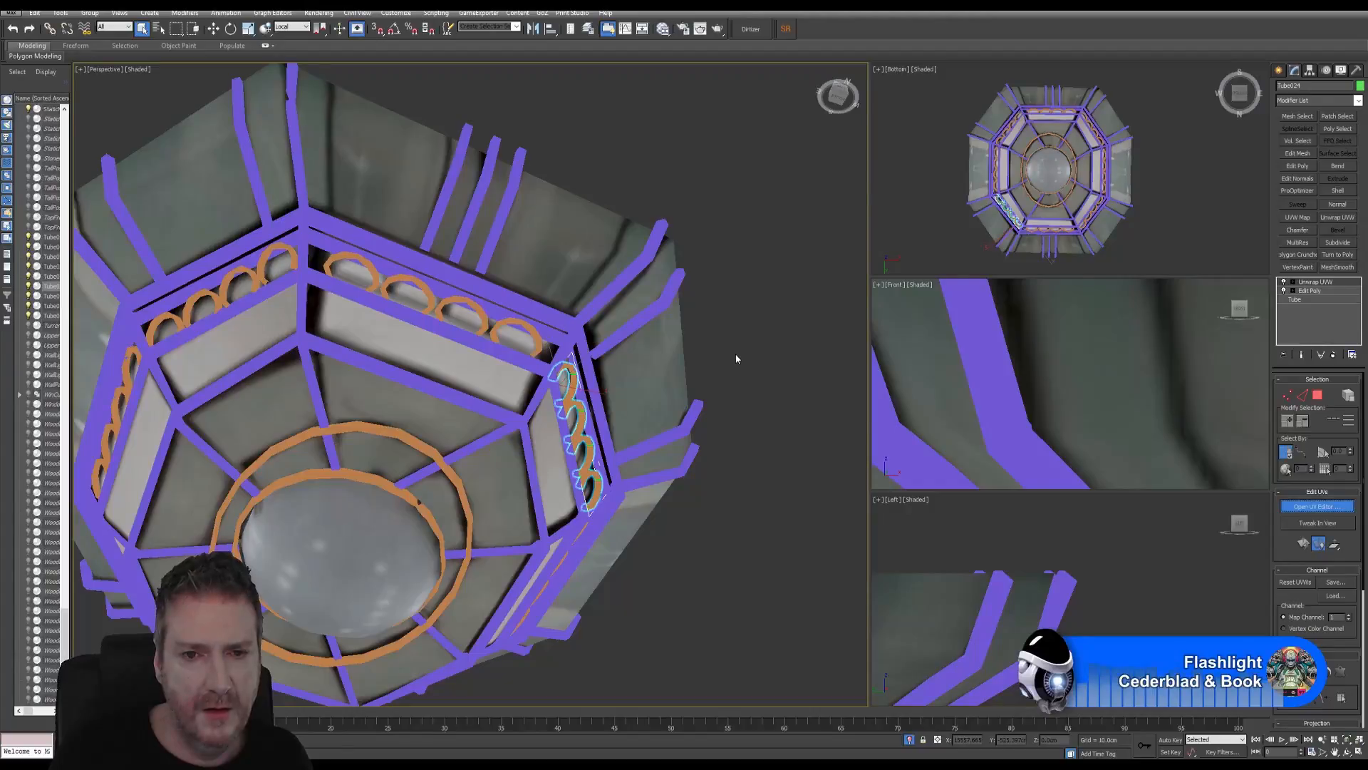
scroll(650, 369, "down", 10)
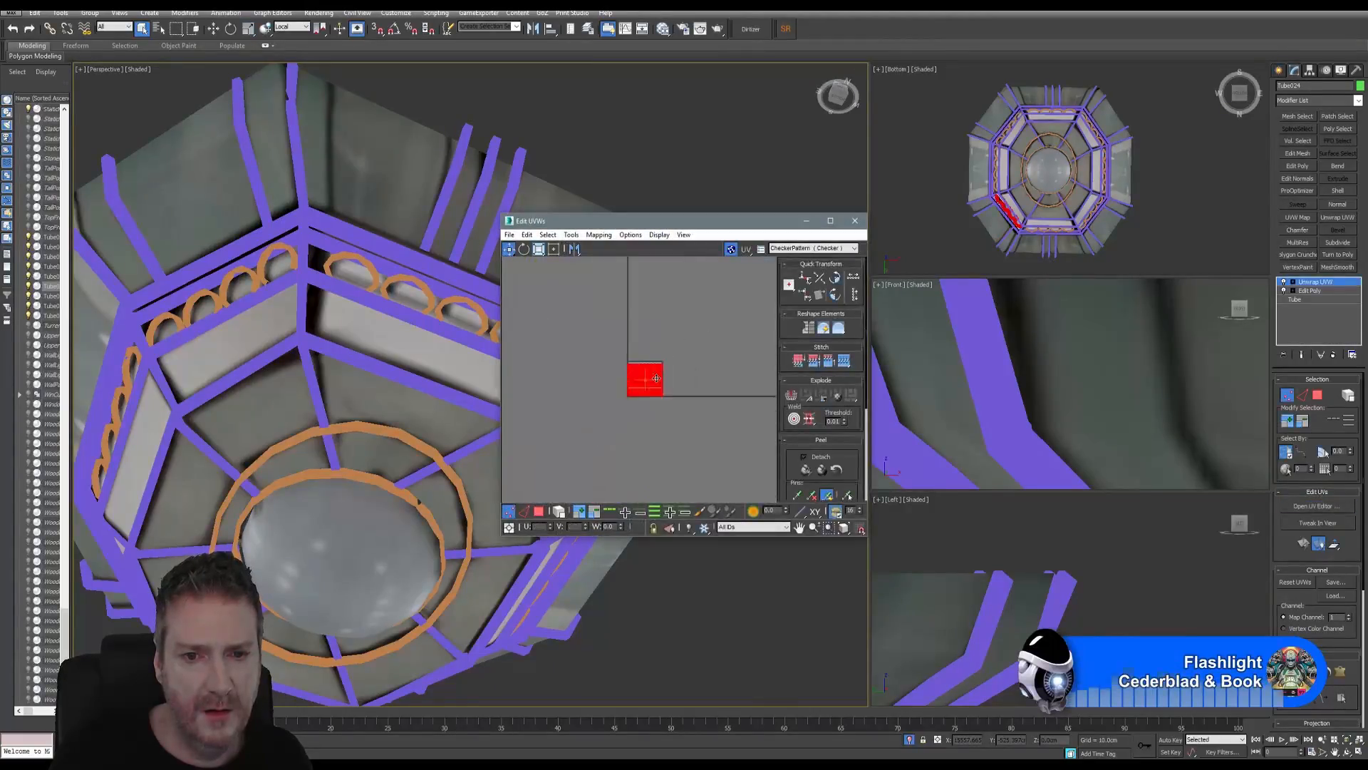
left_click_drag(654, 381, 627, 470)
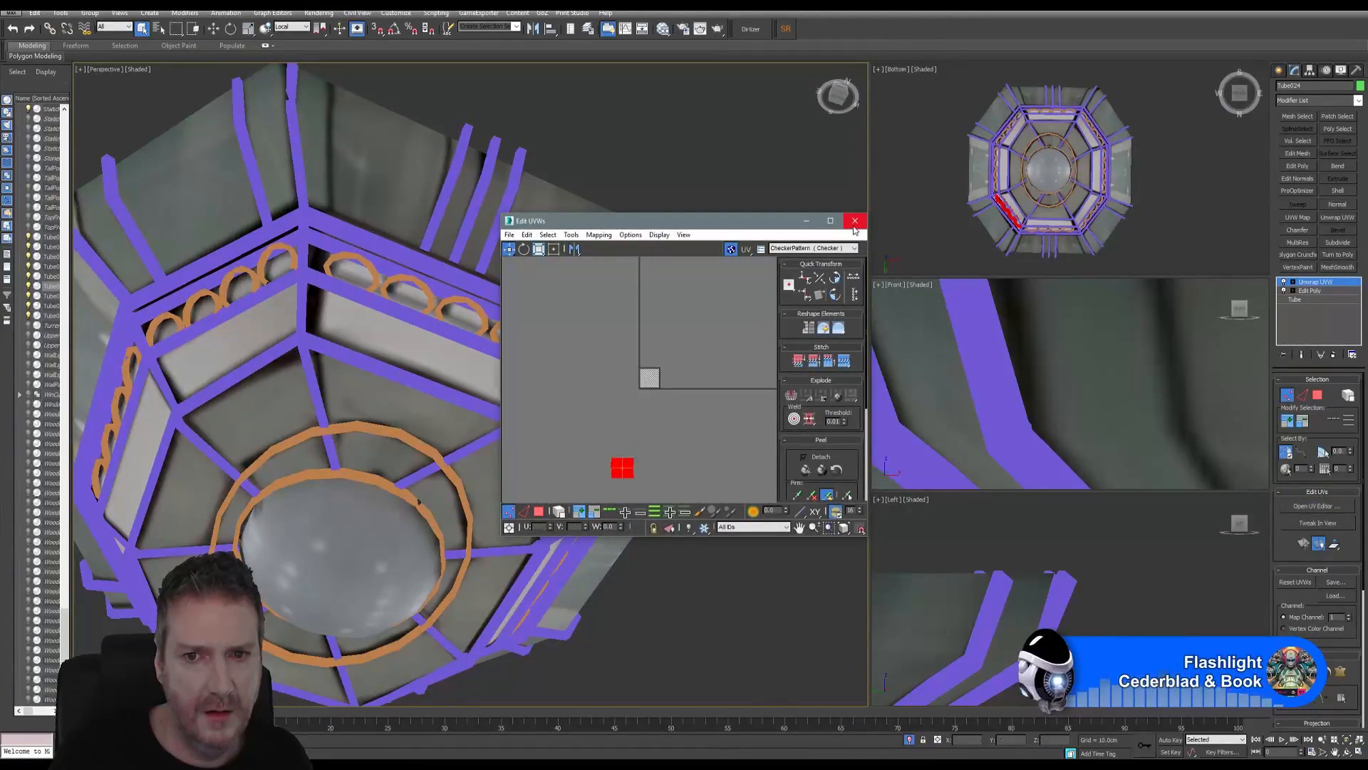
left_click(854, 220)
Step: Check where the UVs of the arch row on the octagon's left side in the Bottom view lie relative to the tile
middle_click_drag(557, 395, 479, 289)
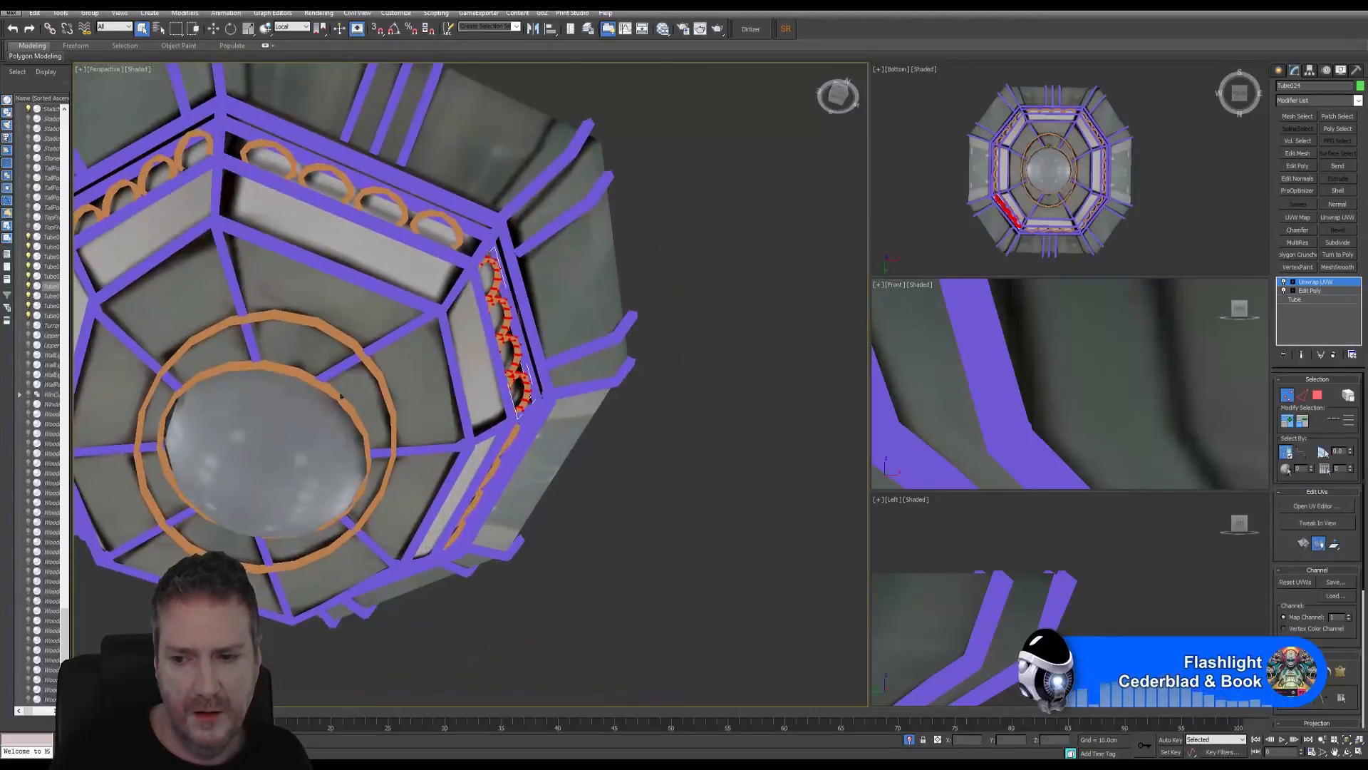
left_click(1347, 752)
left_click_drag(547, 426, 559, 389)
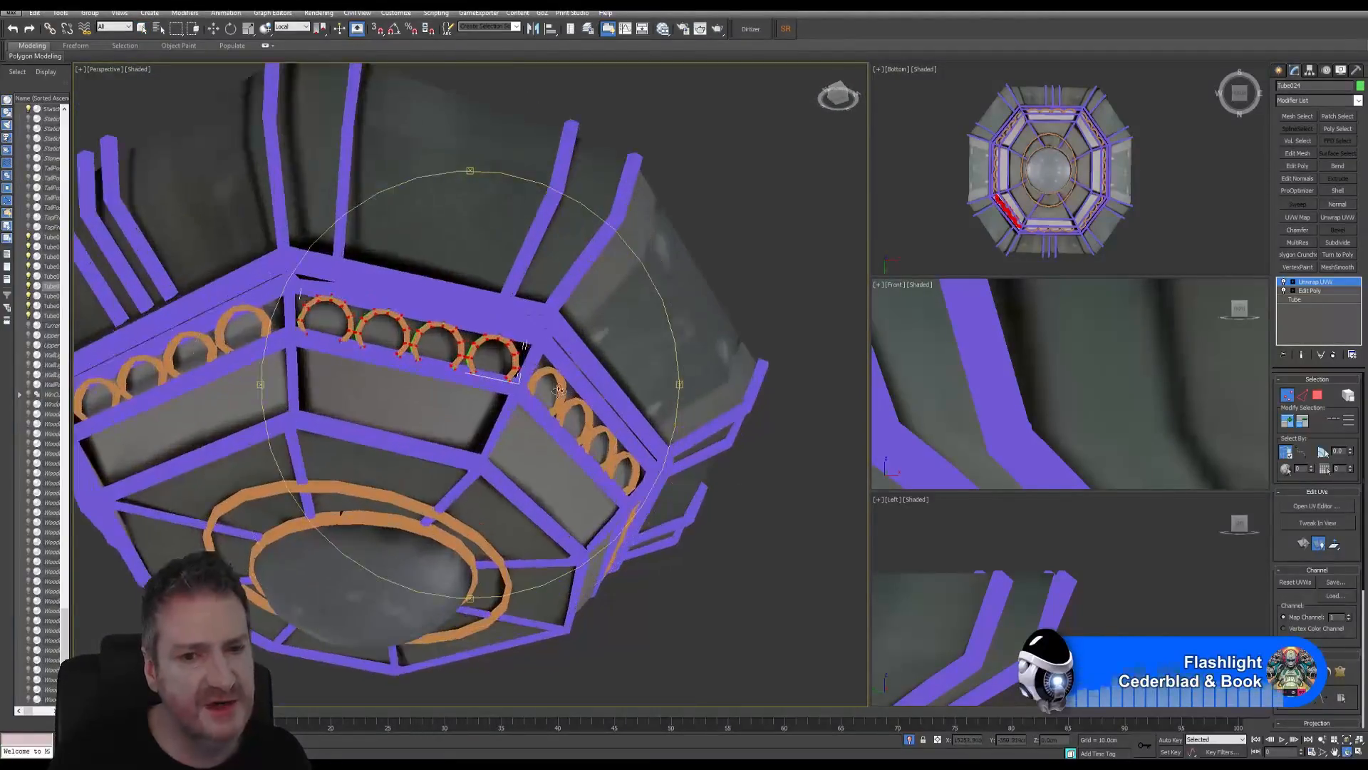
left_click(141, 29)
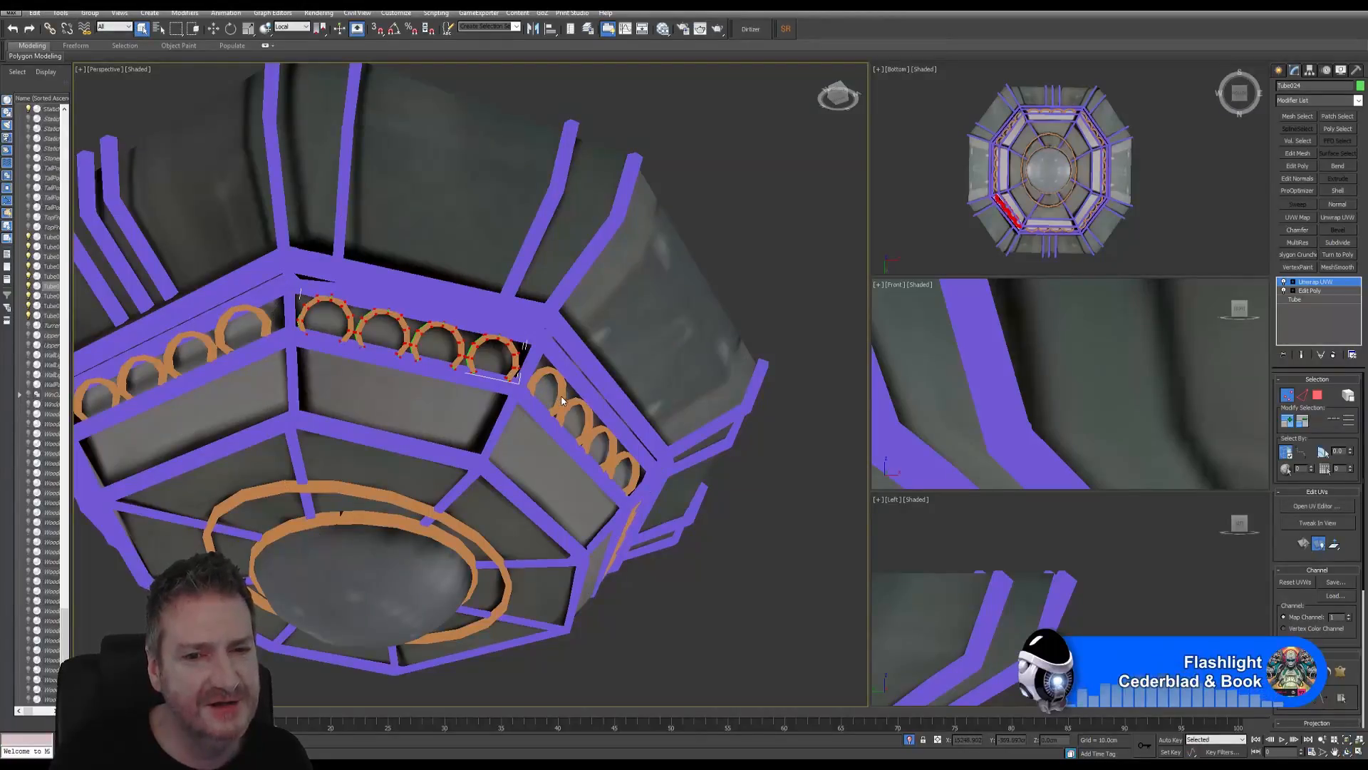
left_click(1287, 396)
left_click(578, 406)
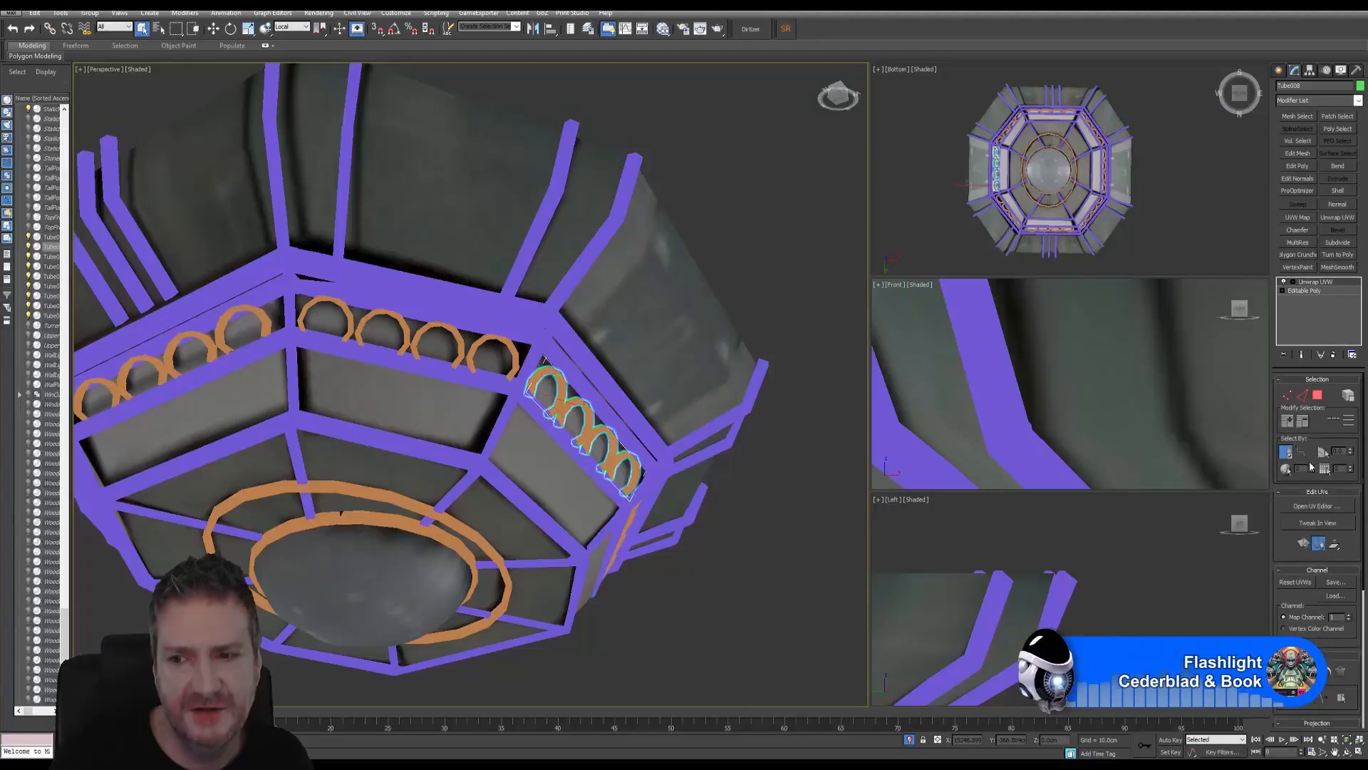
left_click(1309, 507)
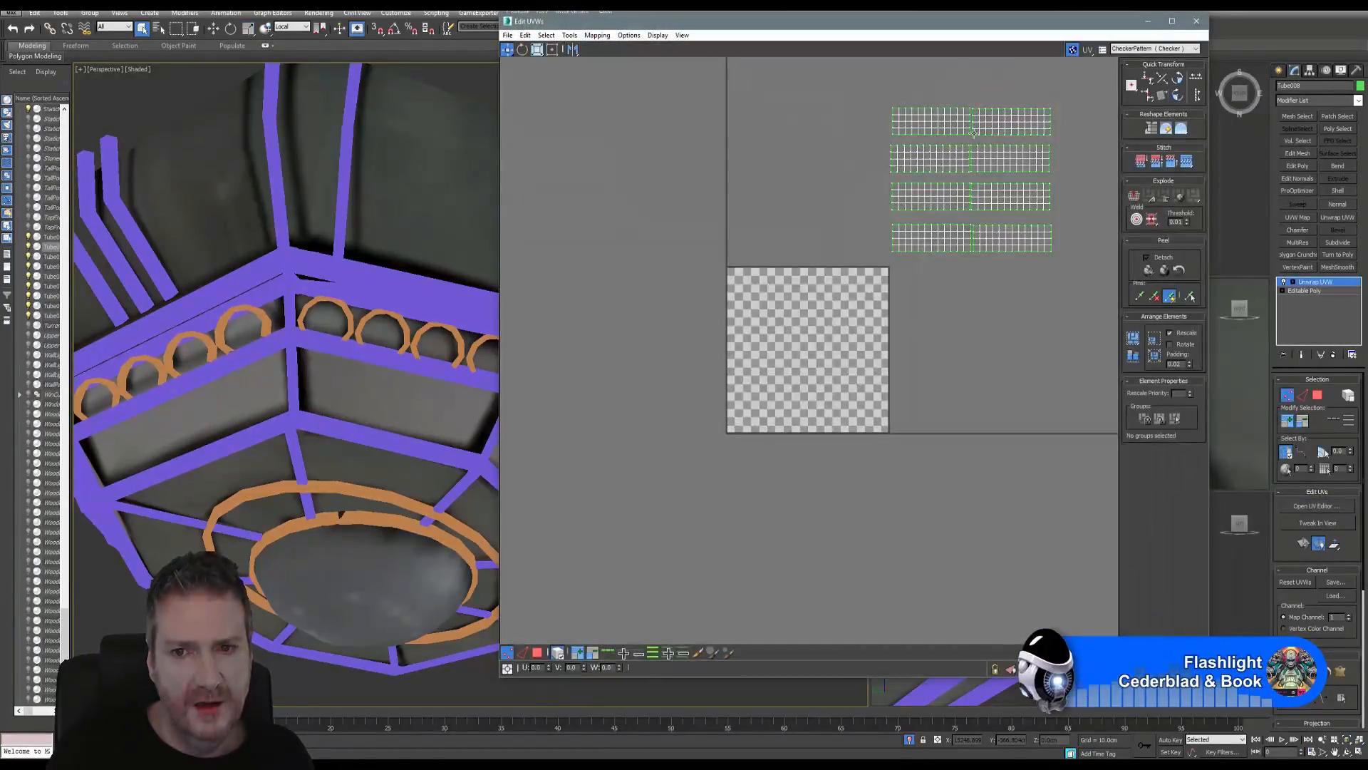
left_click(1196, 21)
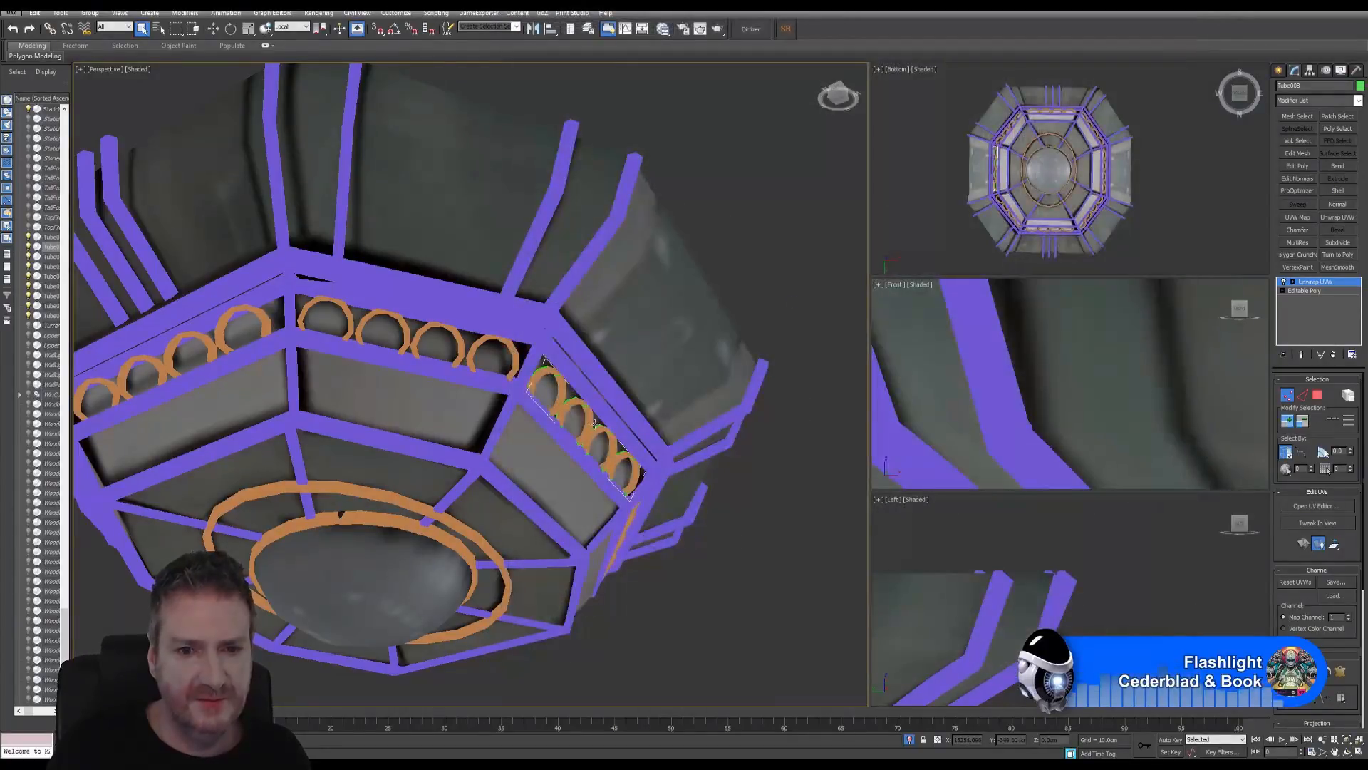
Step: Add Edit Poly to the arch row on the octagon's left side in the Bottom view and attach the lower-left, bottom and lower-right arch rows
middle_click_drag(633, 335, 608, 293)
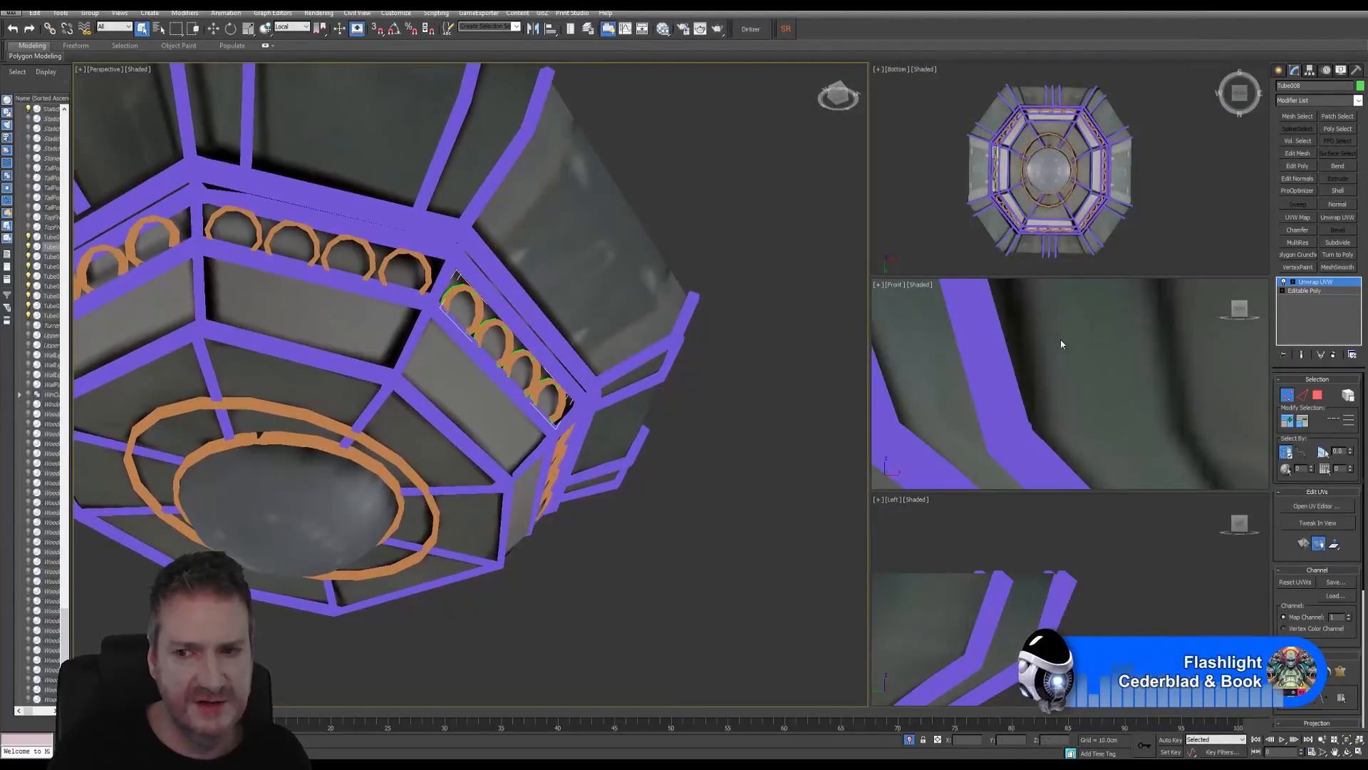
left_click(1301, 166)
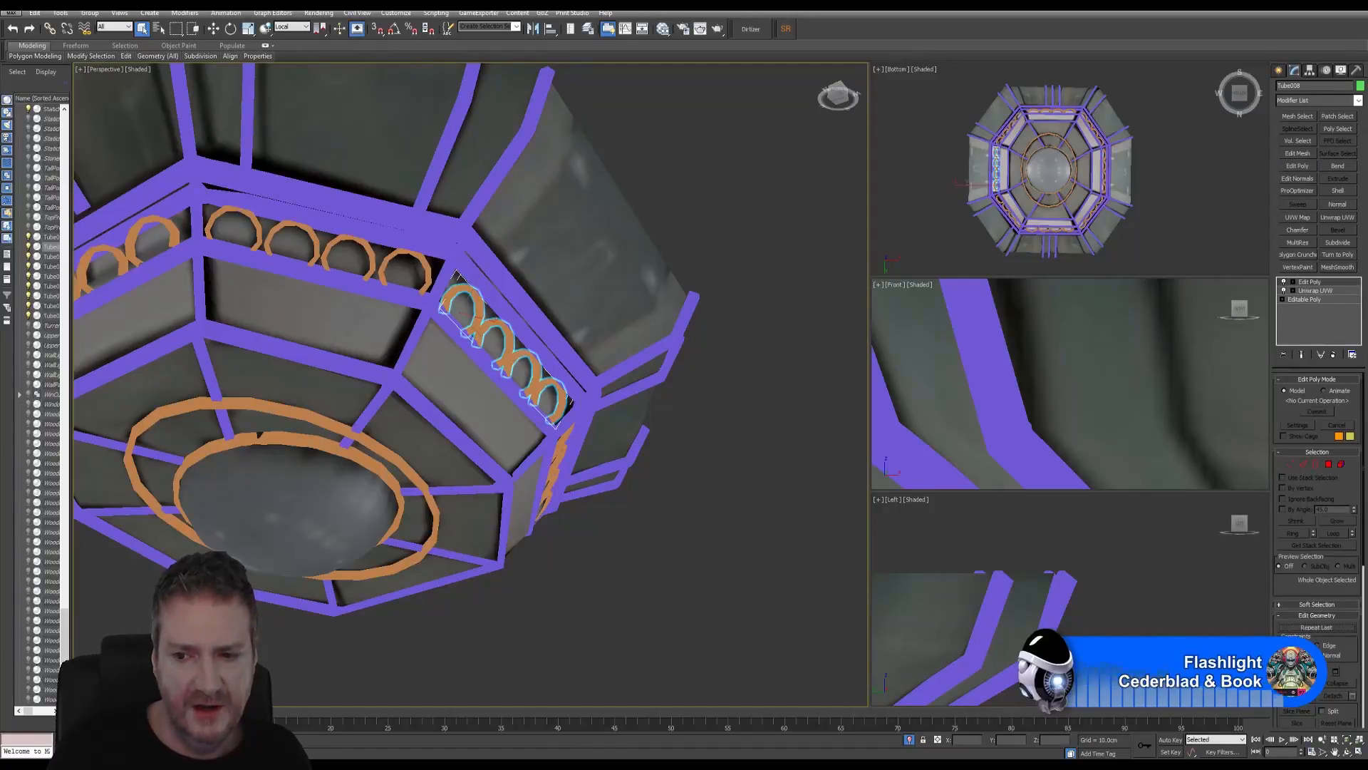
key("w")
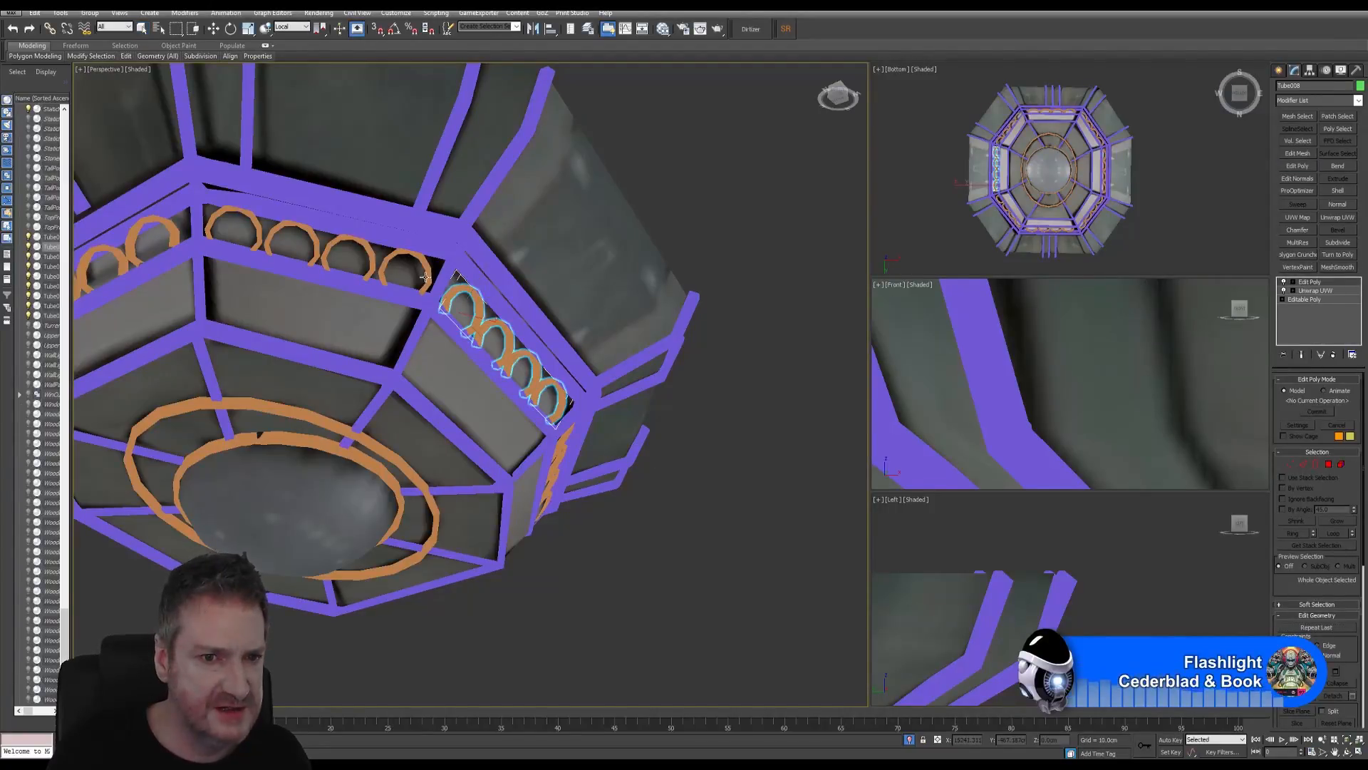
middle_click_drag(429, 276, 683, 329, "alt")
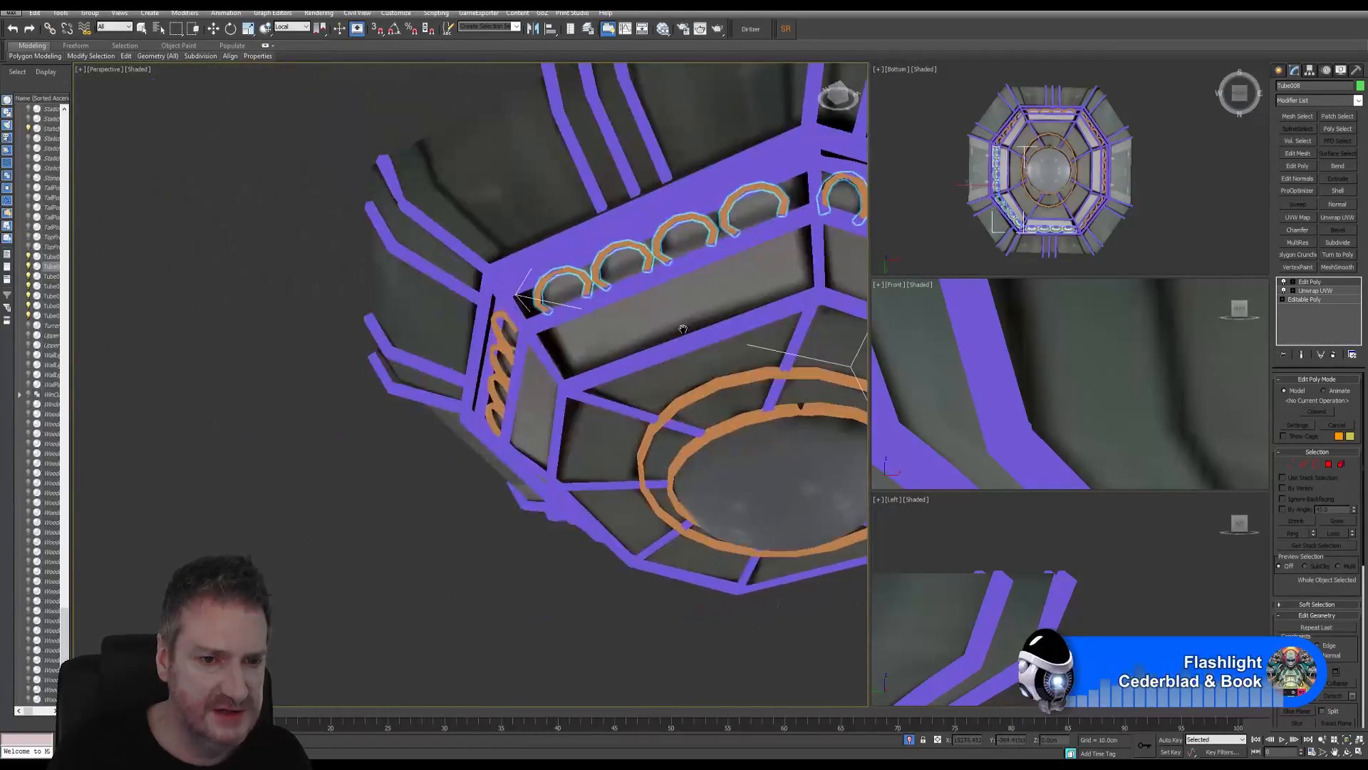
left_click(504, 352, "ctrl")
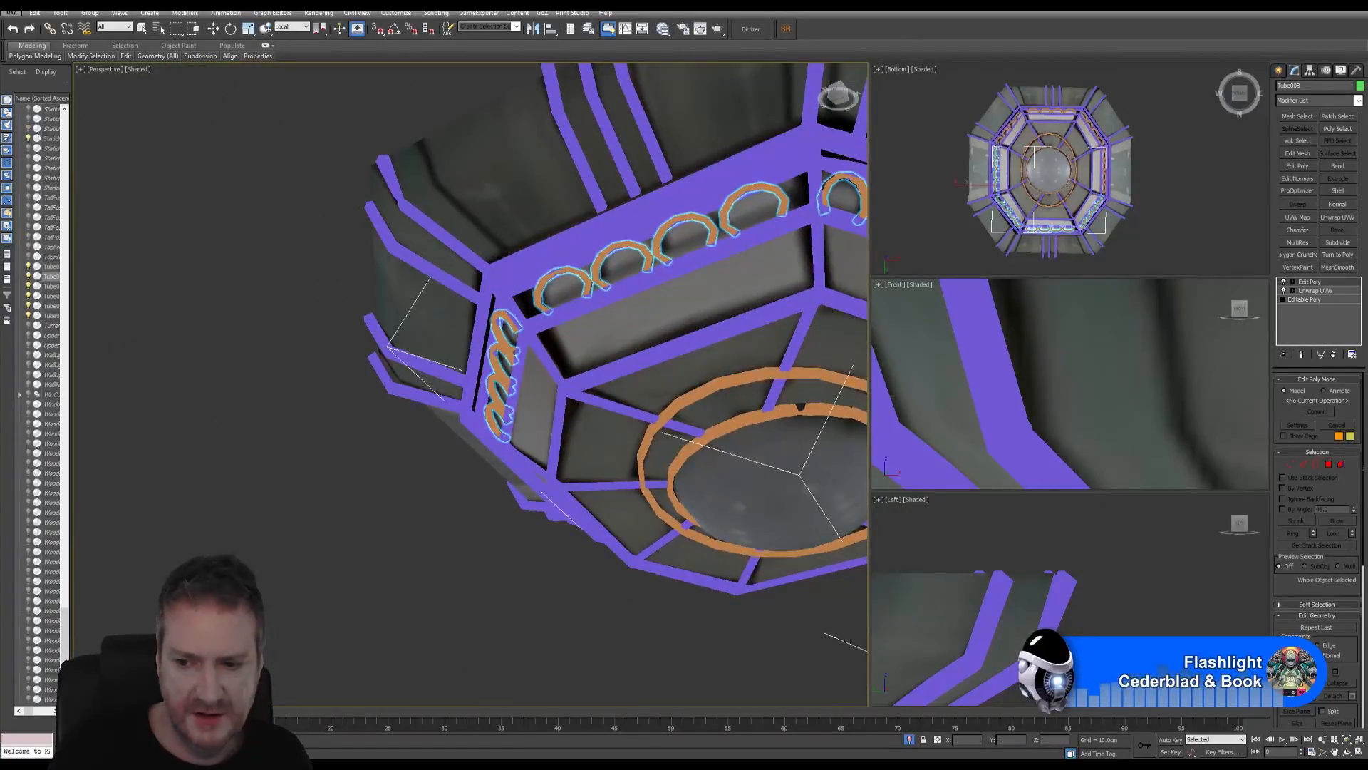
left_click(1346, 752)
left_click_drag(542, 399, 530, 281)
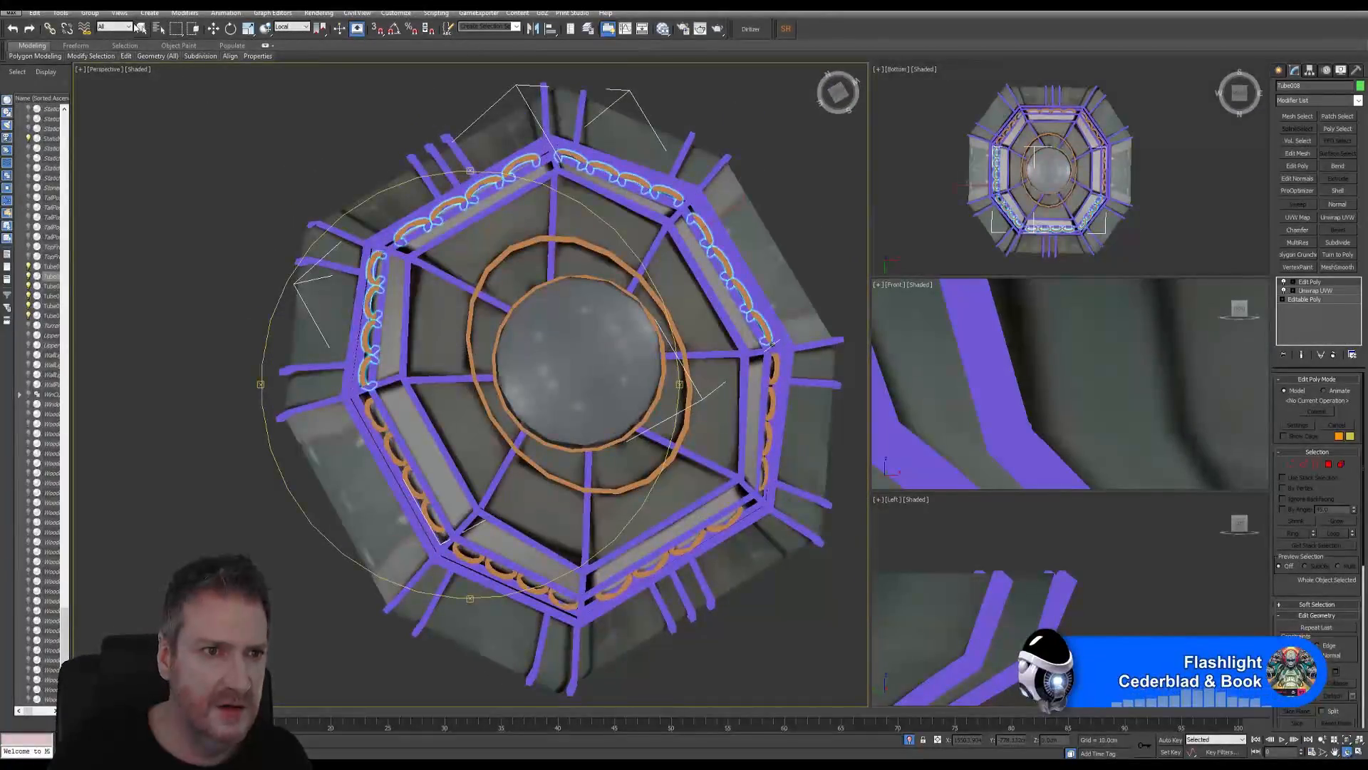
Step: Attach the remaining four arch rows on the octagon's right, upper-right, top and upper-left sides in the Bottom view to the combined object
left_click(141, 28)
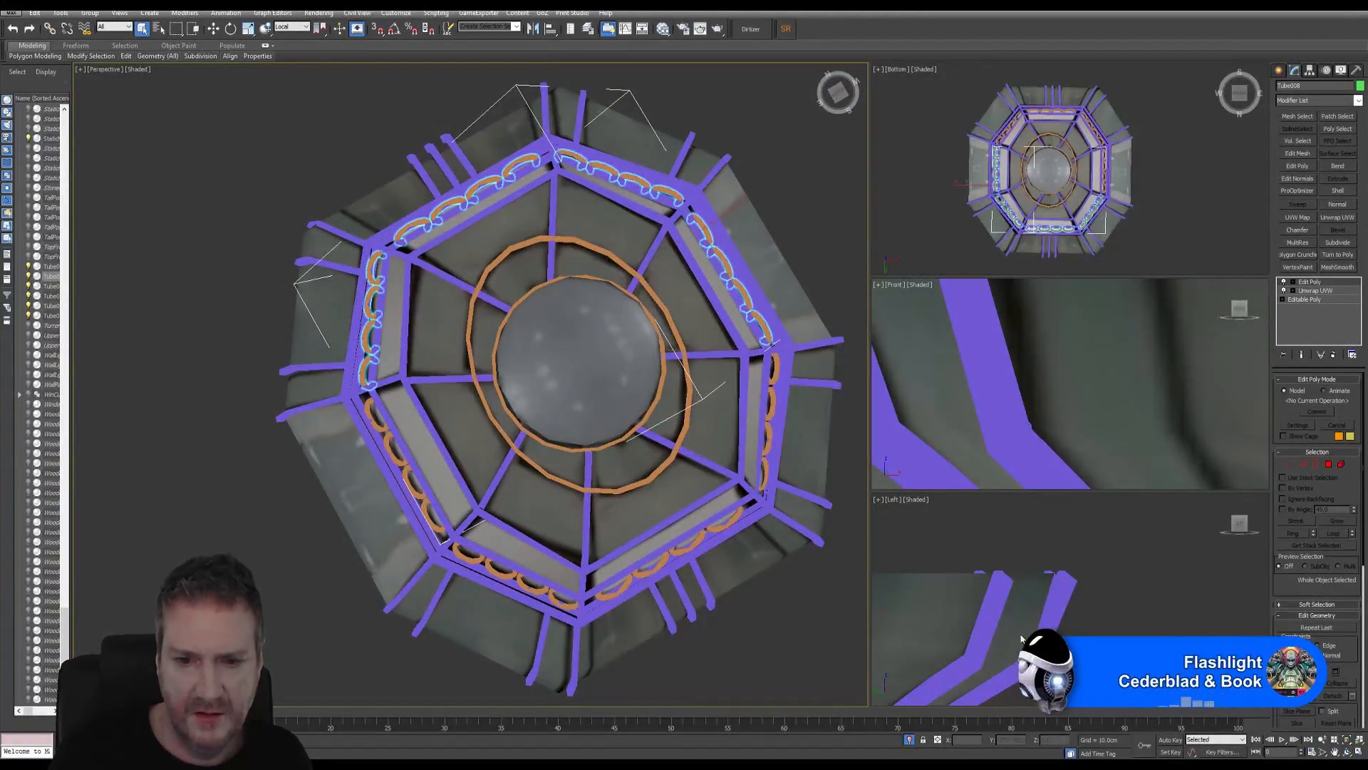
left_click(408, 473)
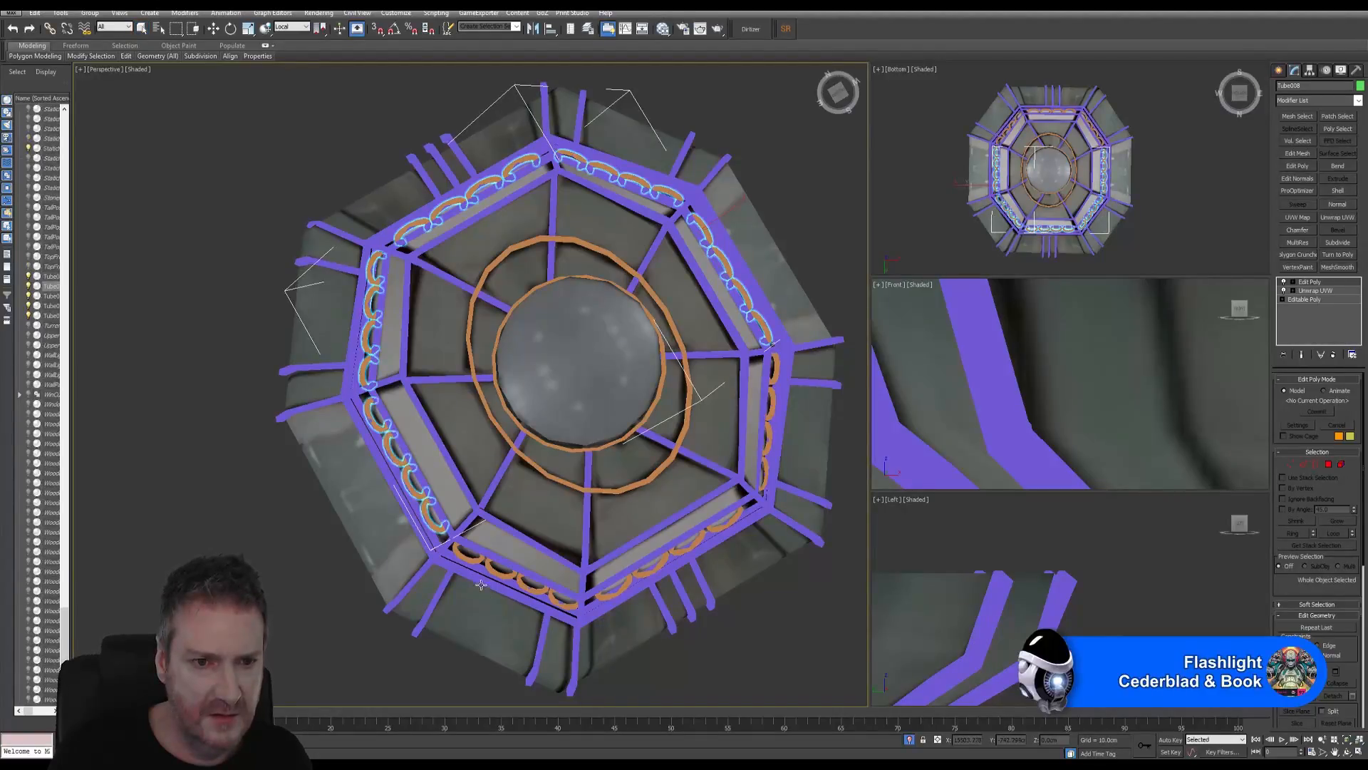
left_click(475, 560, "ctrl")
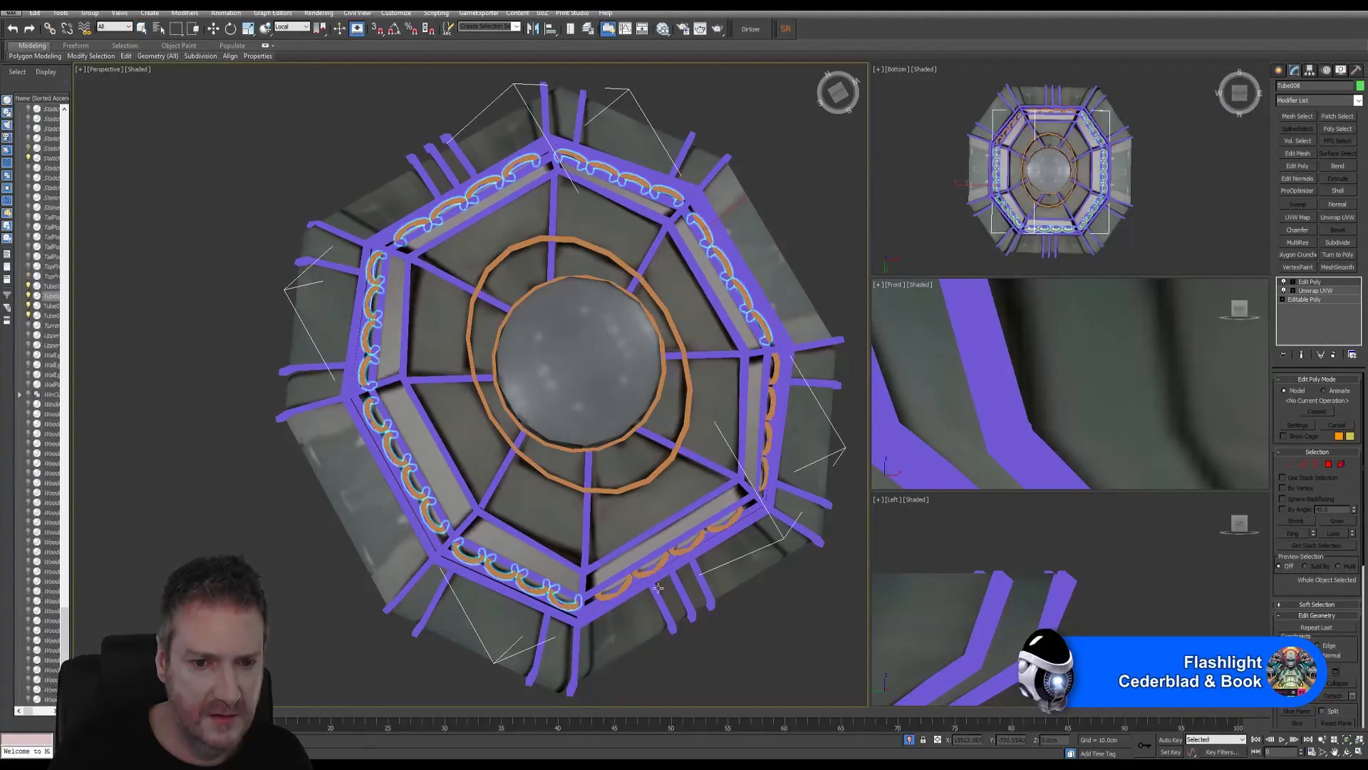
left_click(620, 589, "ctrl")
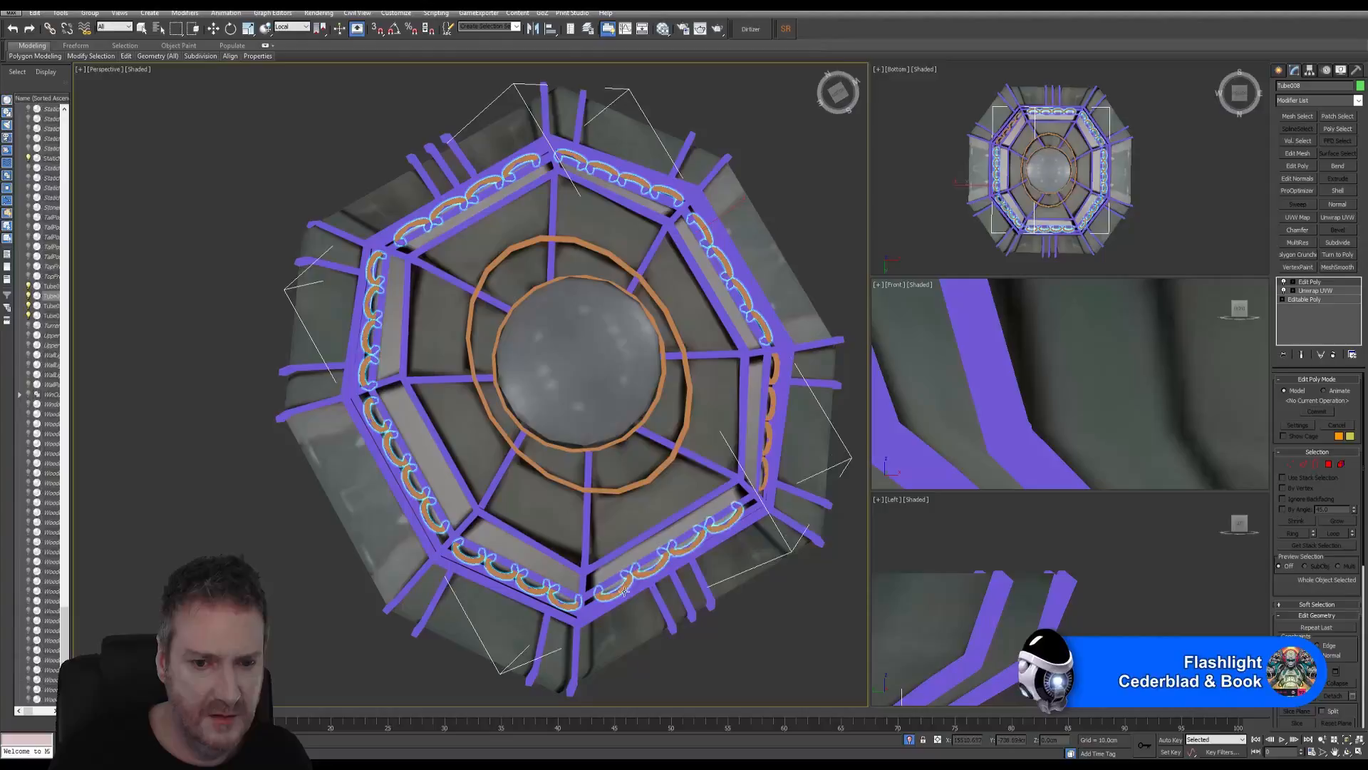
left_click(767, 469, "ctrl")
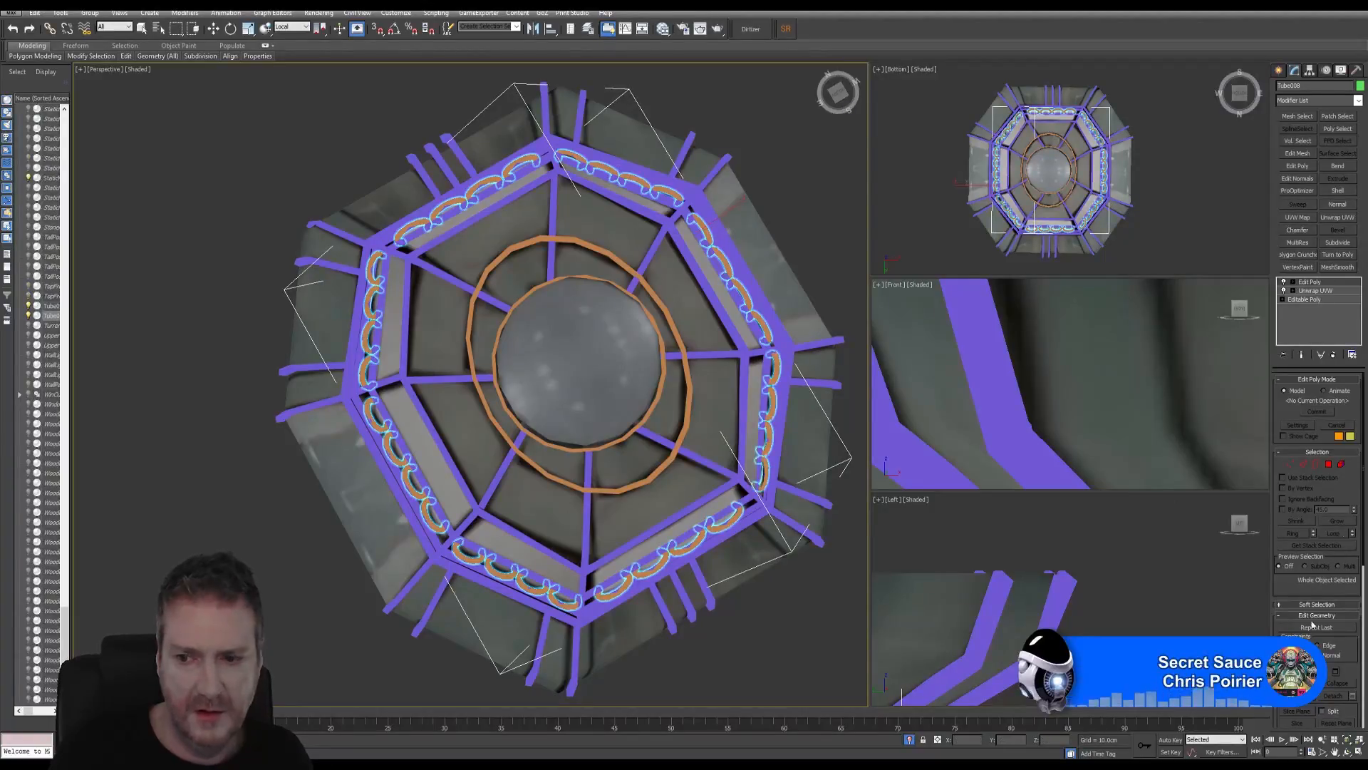
key("w")
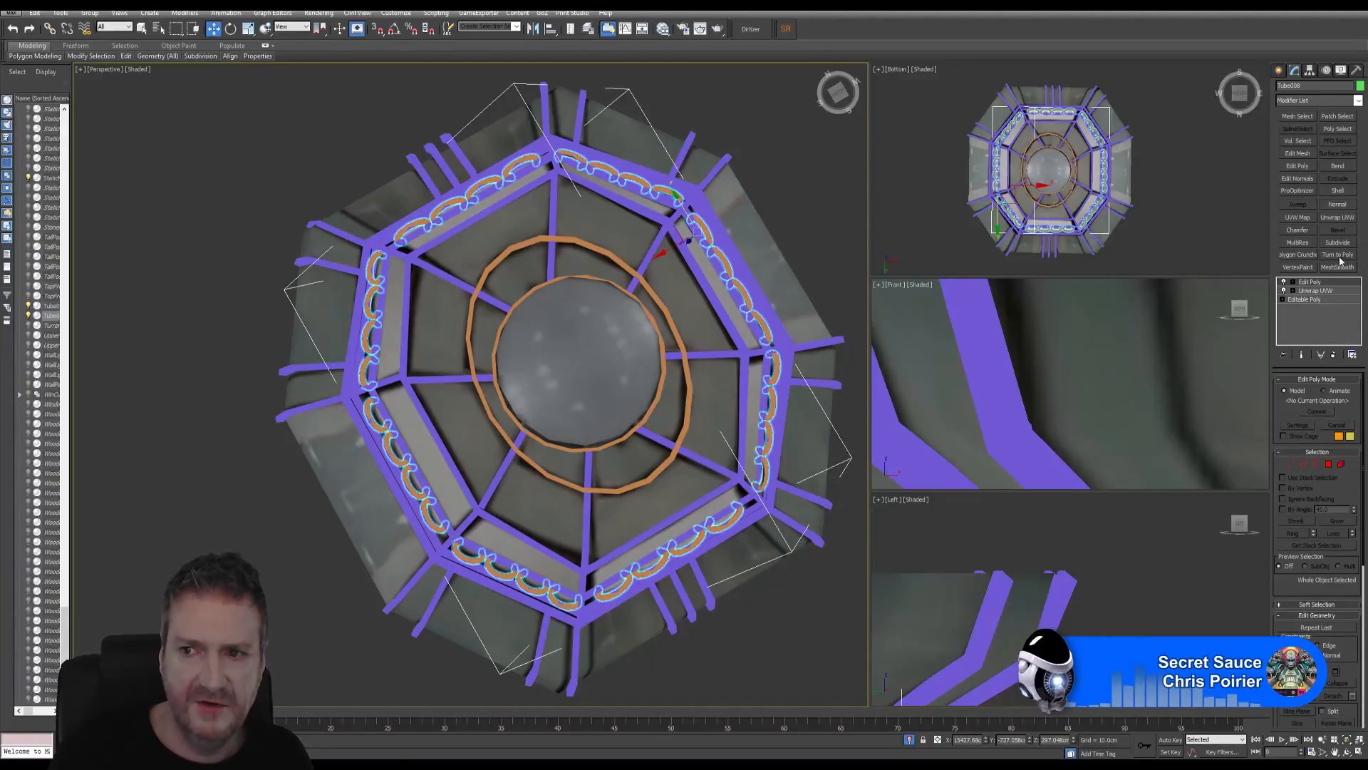
Step: Add an Unwrap UVW modifier to the combined arch rows and open their UV layout for editing
left_click(1338, 216)
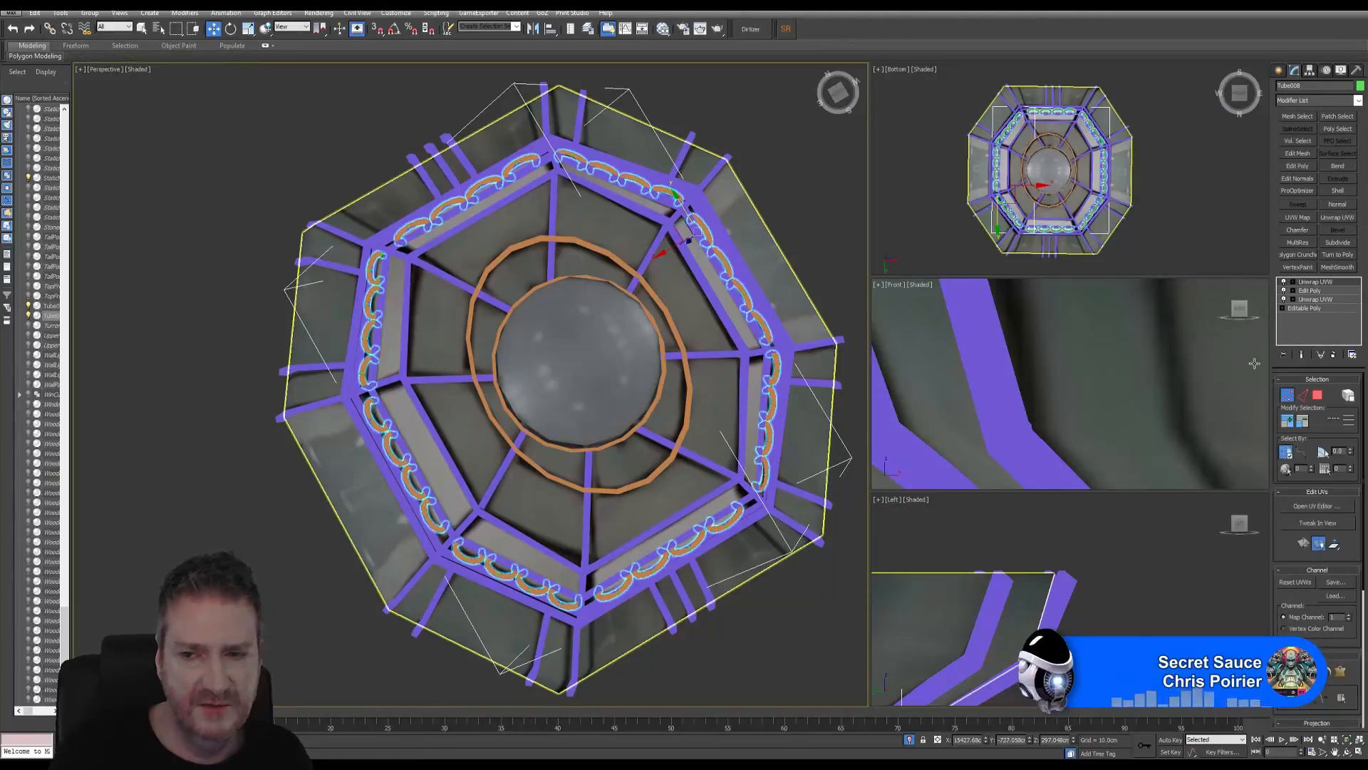
left_click(1315, 506)
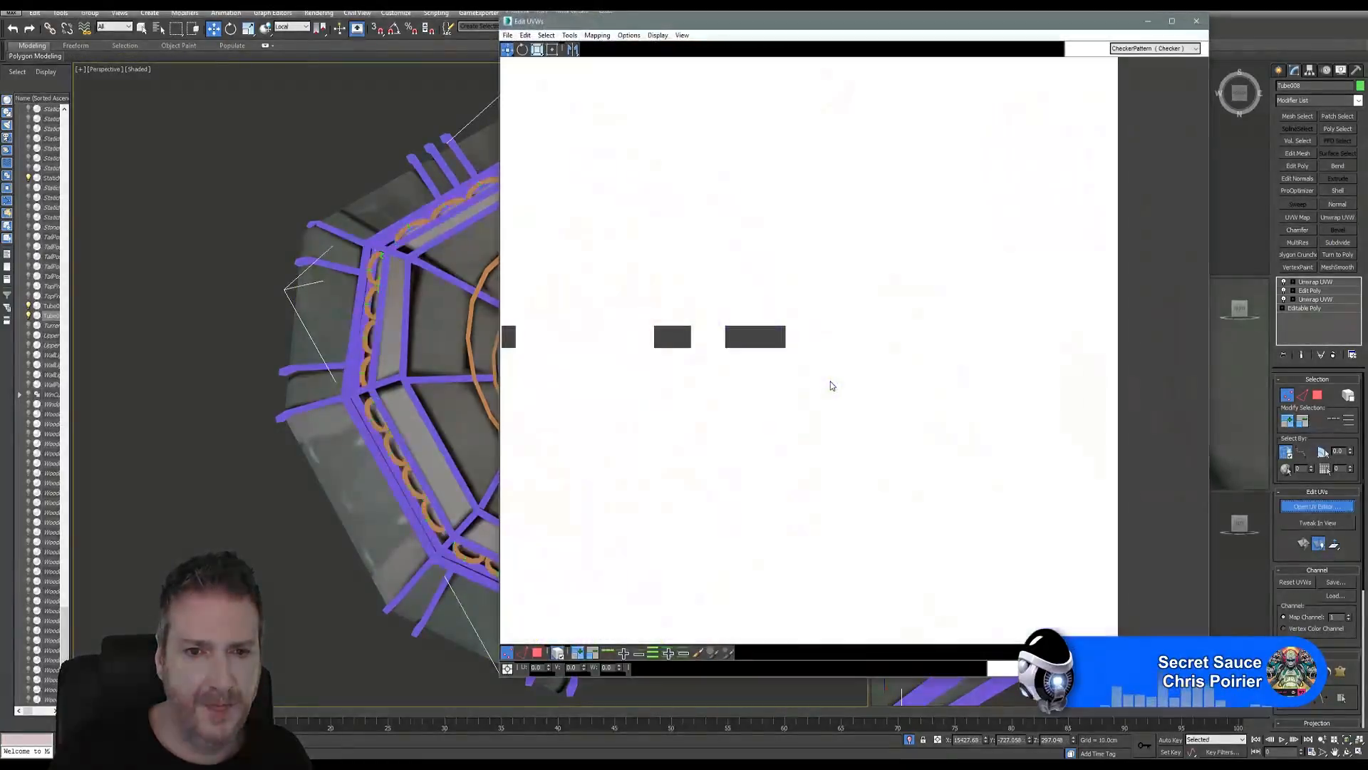
scroll(784, 363, "down", 5)
scroll(793, 378, "down", 4)
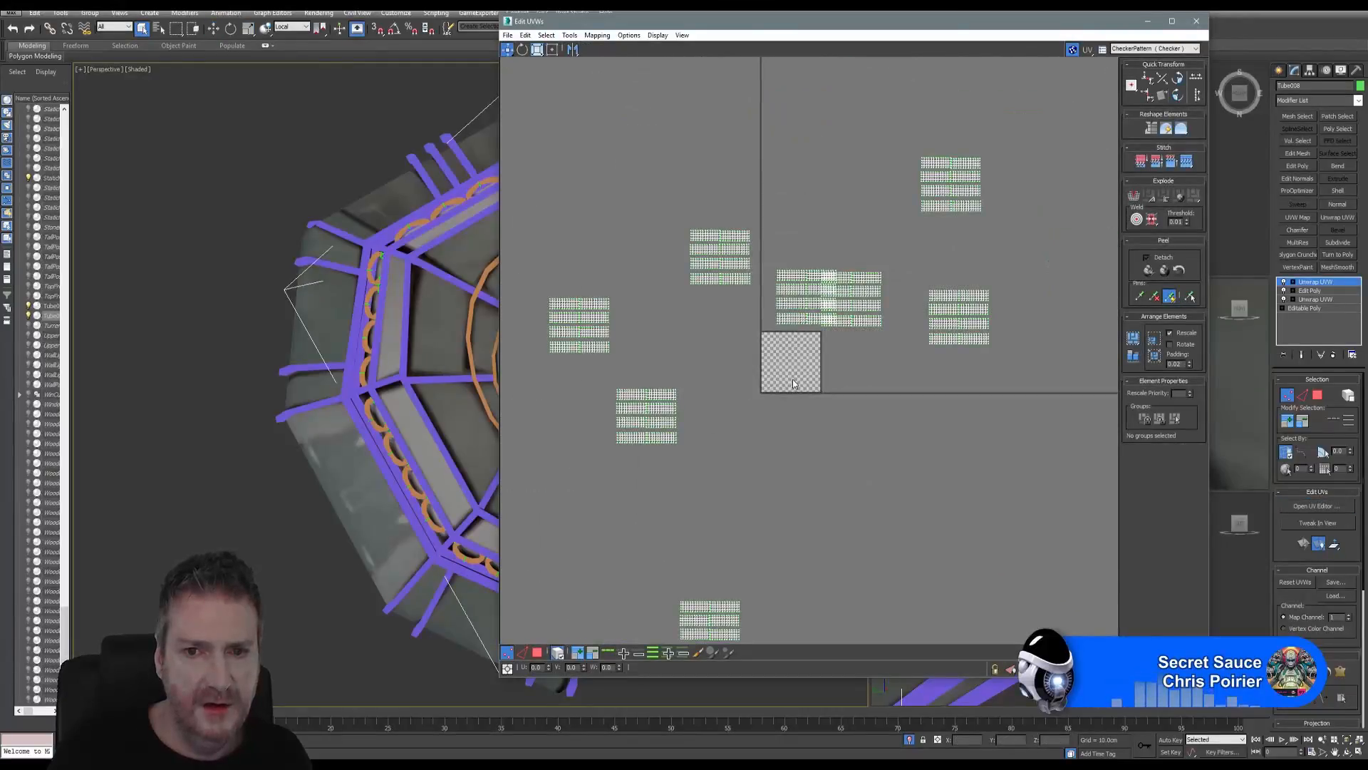
middle_click_drag(733, 340, 732, 285)
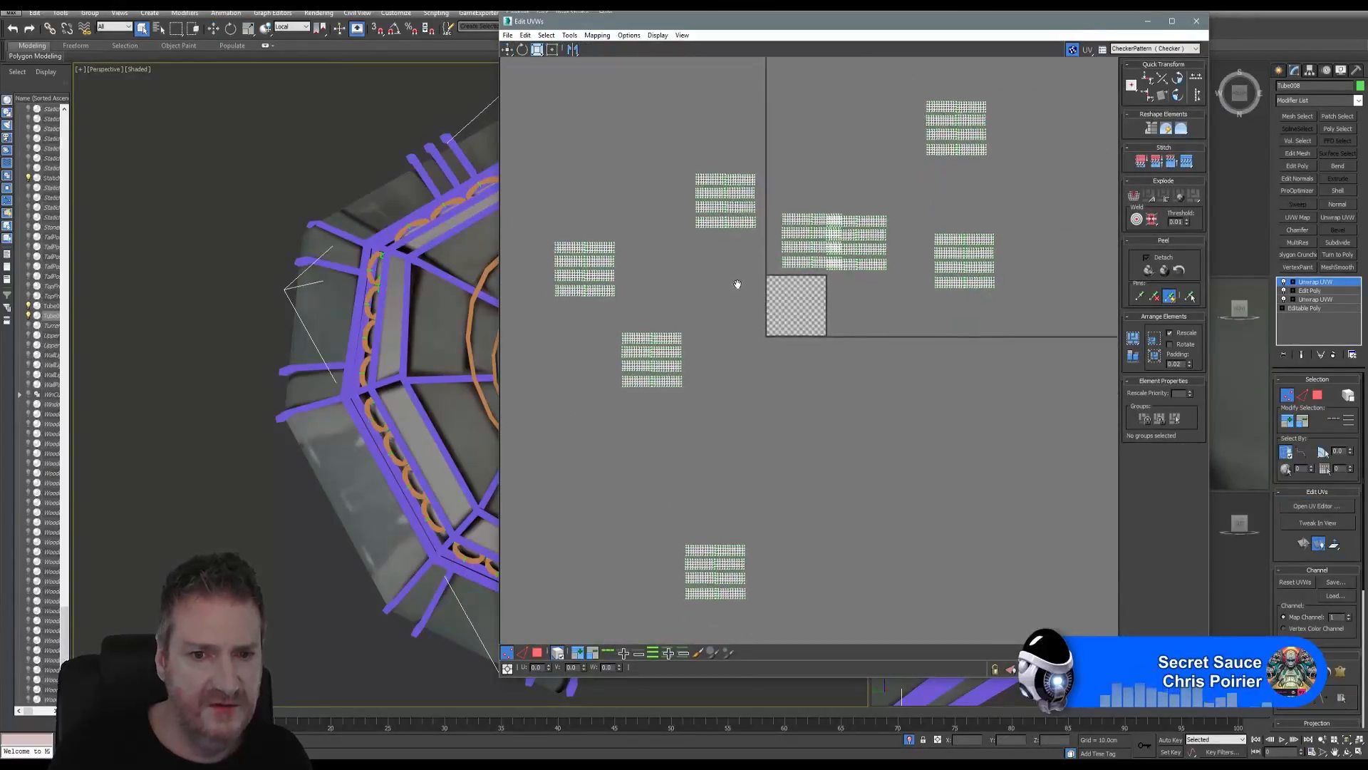
Step: Separate the two overlapping UV blocks above the tile by stacking the right-hand one directly above the other
left_click(538, 654)
key("3")
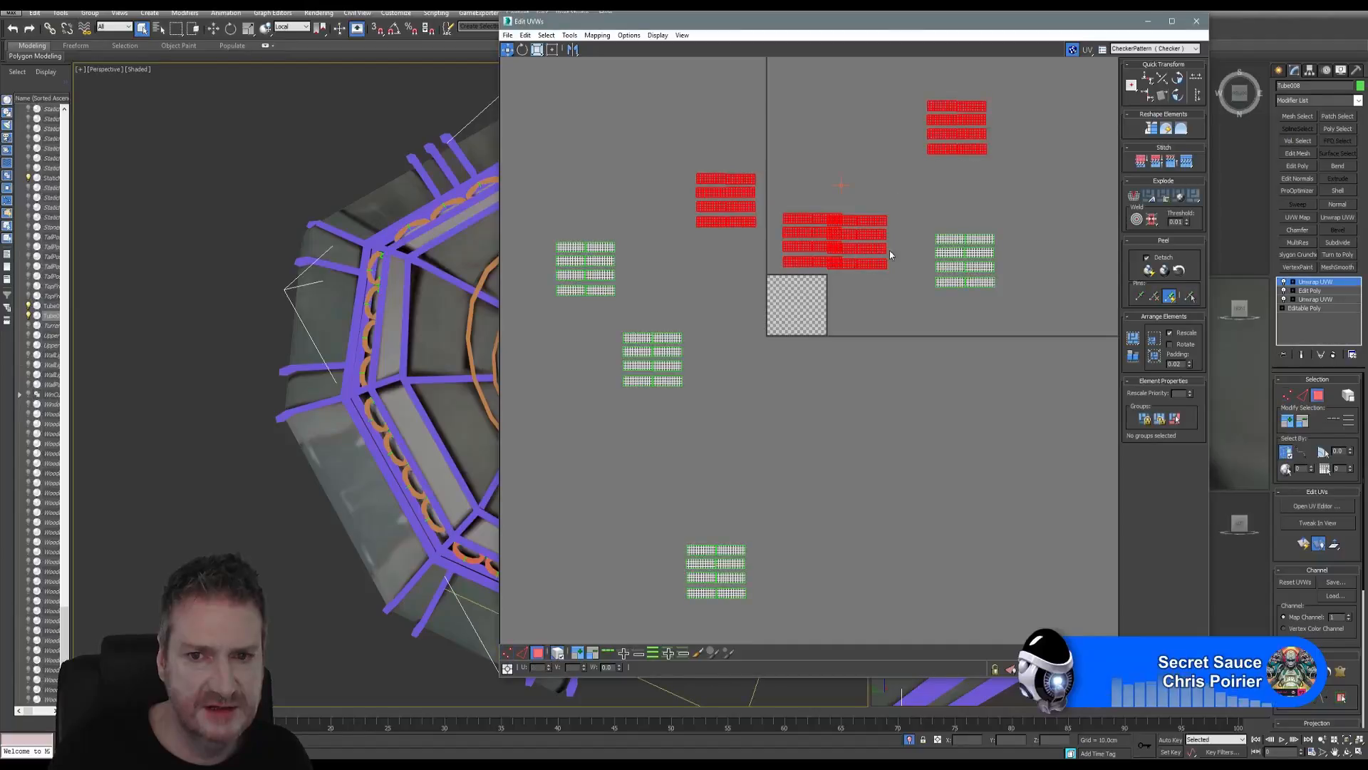
left_click_drag(869, 294, 870, 292)
left_click_drag(882, 236, 826, 202)
scroll(875, 230, "up", 5)
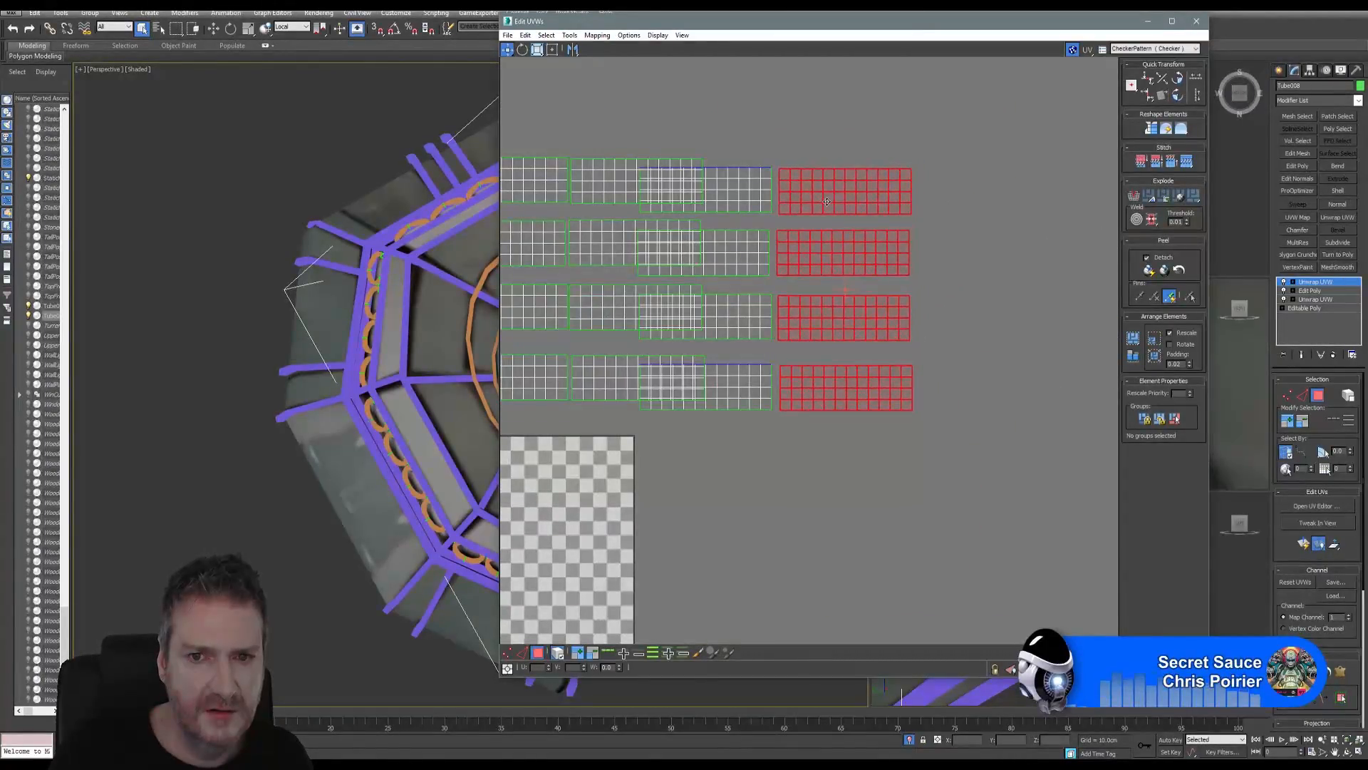
left_click_drag(756, 453, 756, 453)
scroll(827, 463, "down", 5)
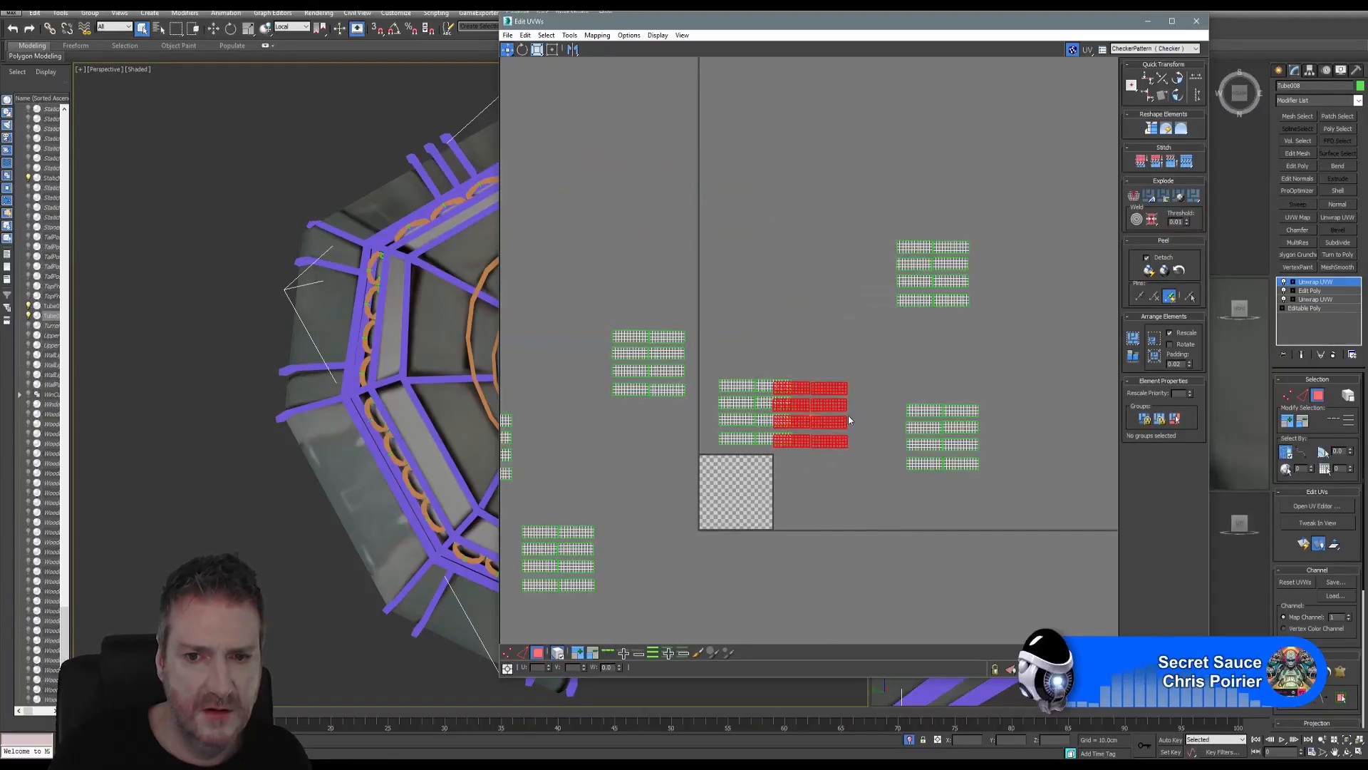
left_click_drag(828, 380, 774, 300)
Step: Move the two UV blocks right of the tile next to the stacked pair, forming a second column
middle_click_drag(799, 289, 739, 243)
left_click_drag(824, 179, 787, 302)
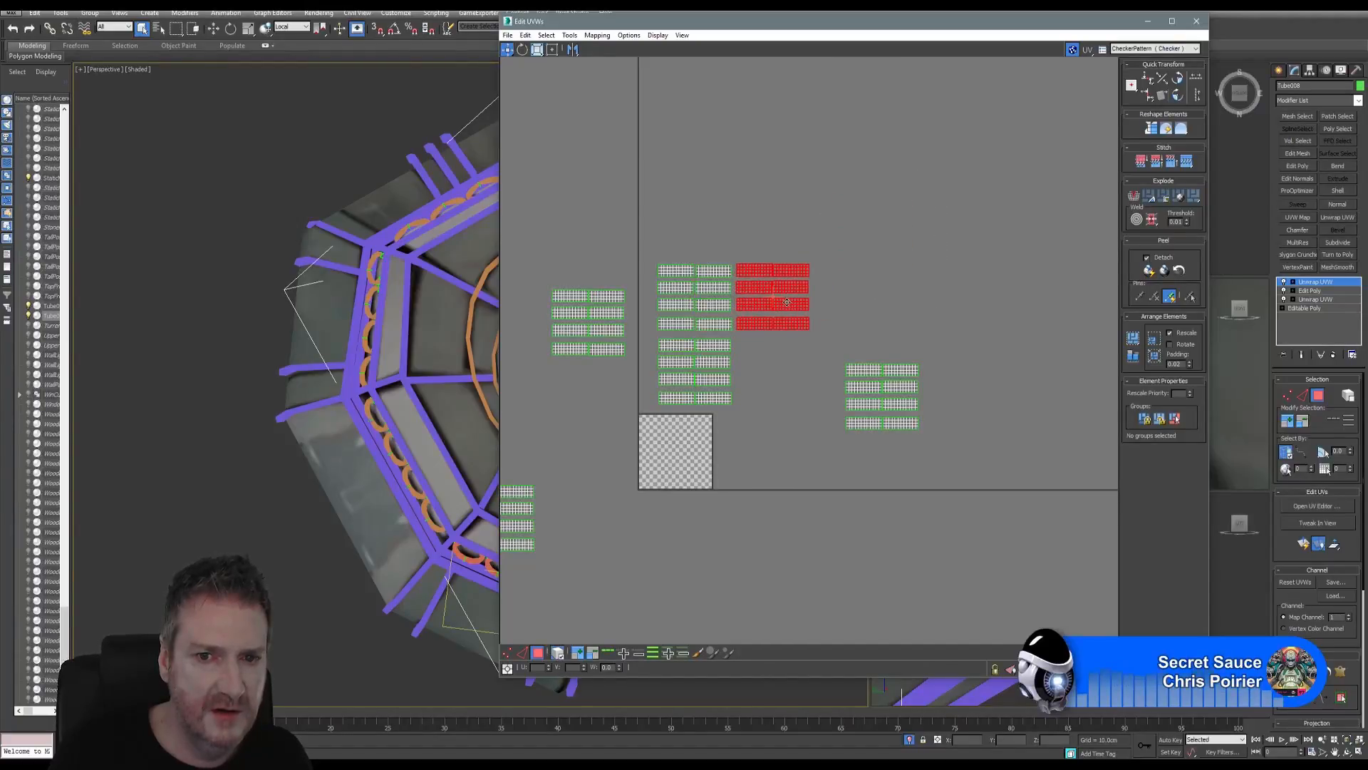
left_click_drag(818, 353, 947, 449)
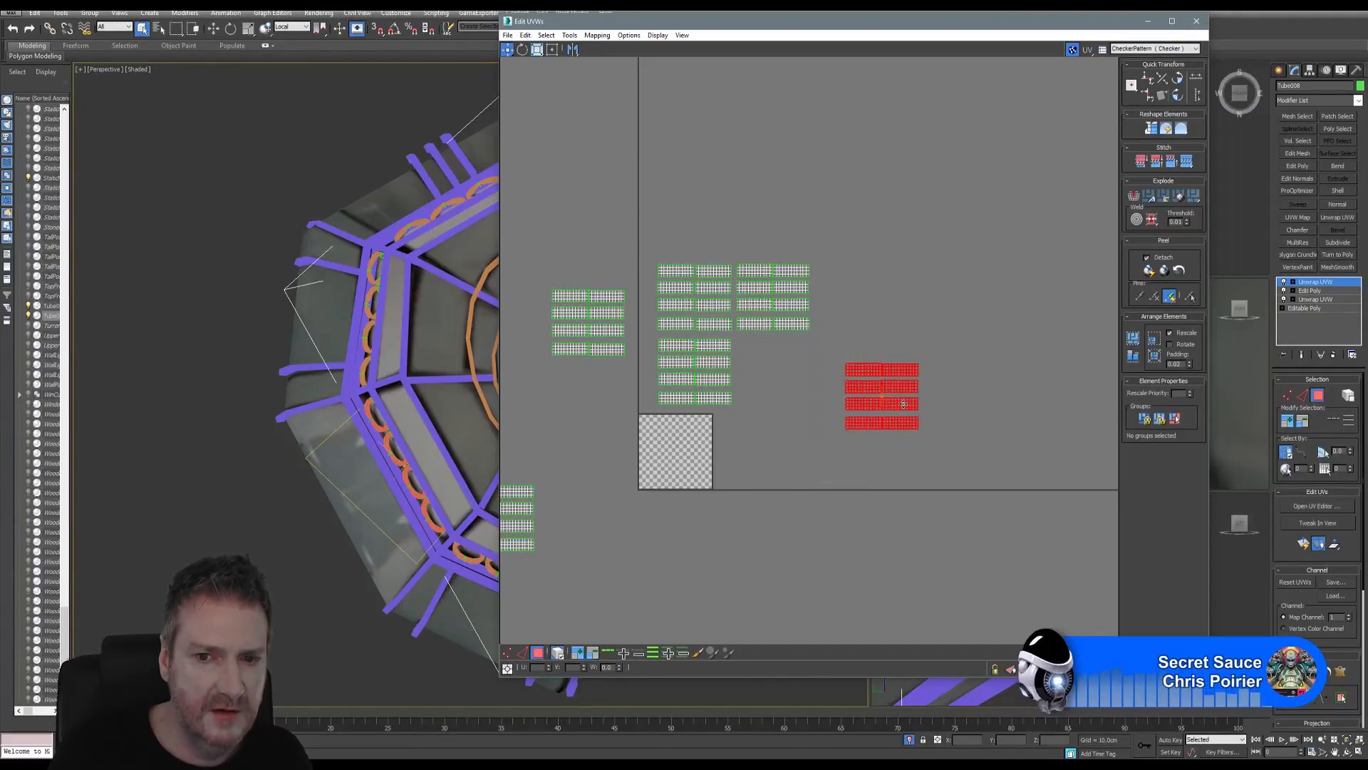
left_click_drag(903, 404, 796, 381)
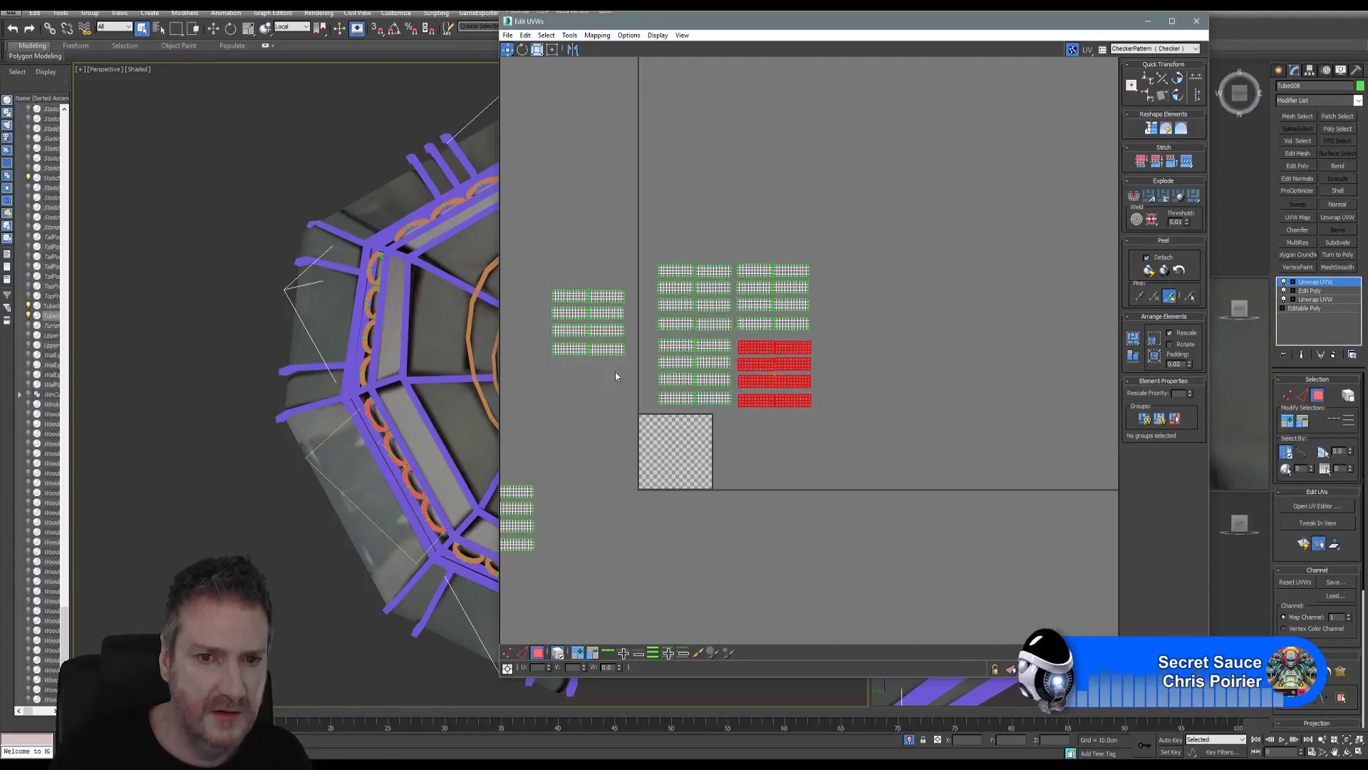
Step: Move the two nearest UV blocks left of the tile into a third column beside the others
left_click(605, 326)
left_click_drag(601, 318, 862, 293)
middle_click_drag(819, 407, 935, 364)
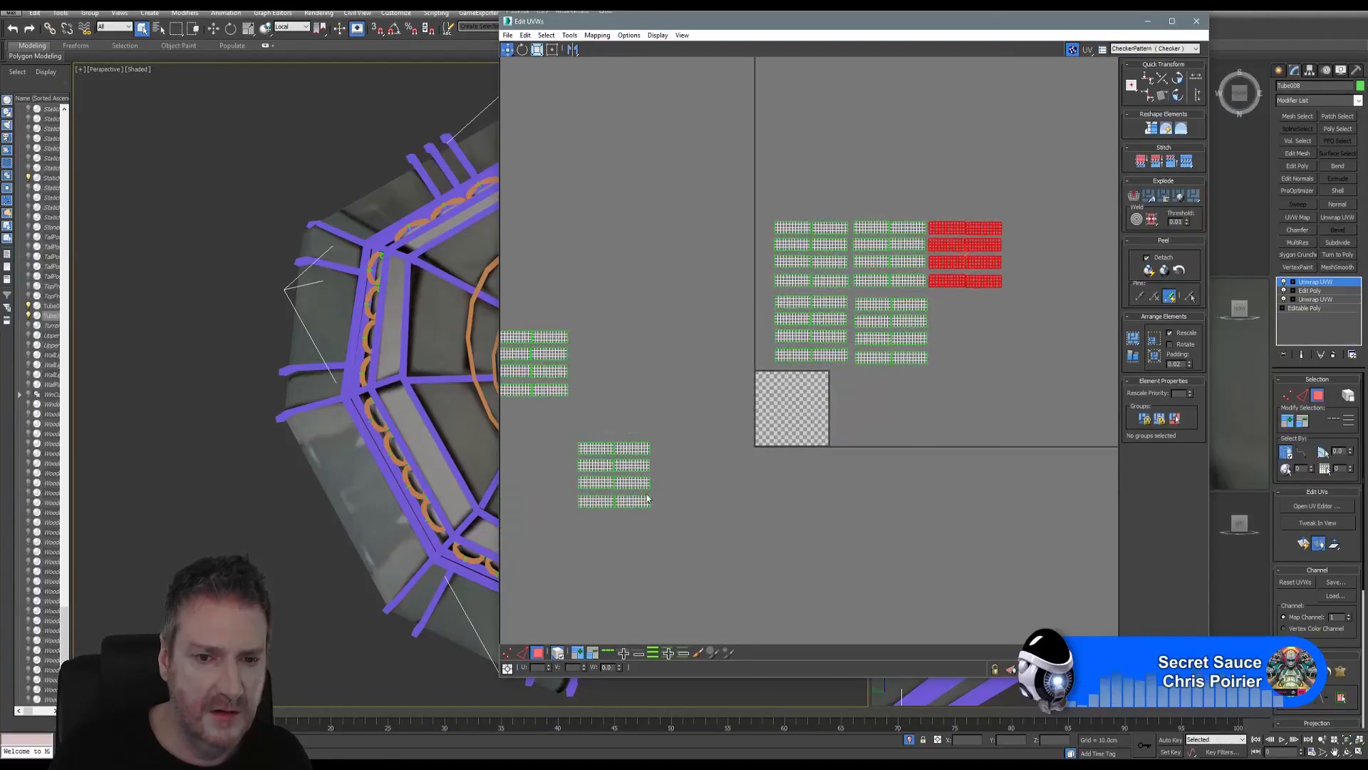
left_click(614, 470)
left_click_drag(614, 470, 764, 447)
left_click_drag(932, 422, 864, 388)
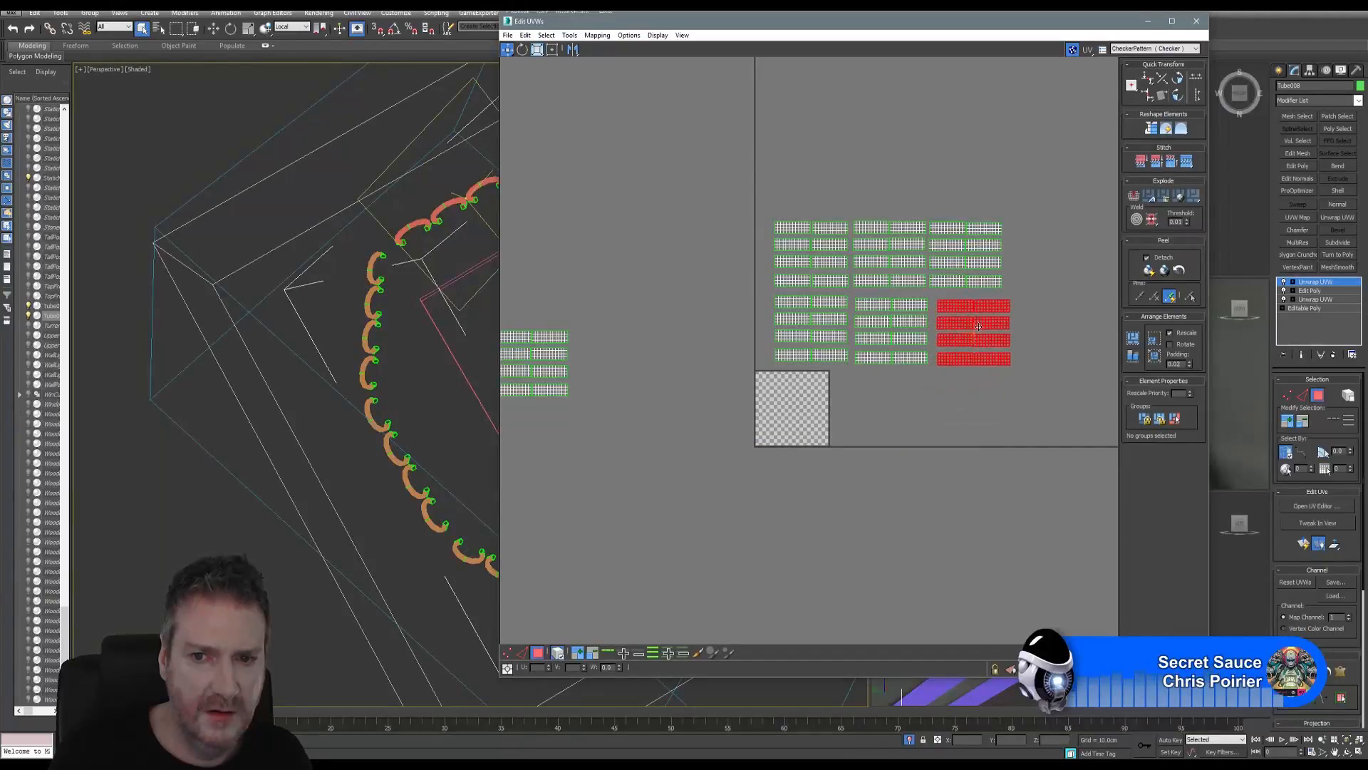
Step: Move the far-left UV block to the upper row of the layout as the start of a fourth column
middle_click_drag(608, 375, 583, 391)
left_click(713, 401)
left_click_drag(561, 385, 1081, 314)
left_click_drag(1104, 455, 738, 218)
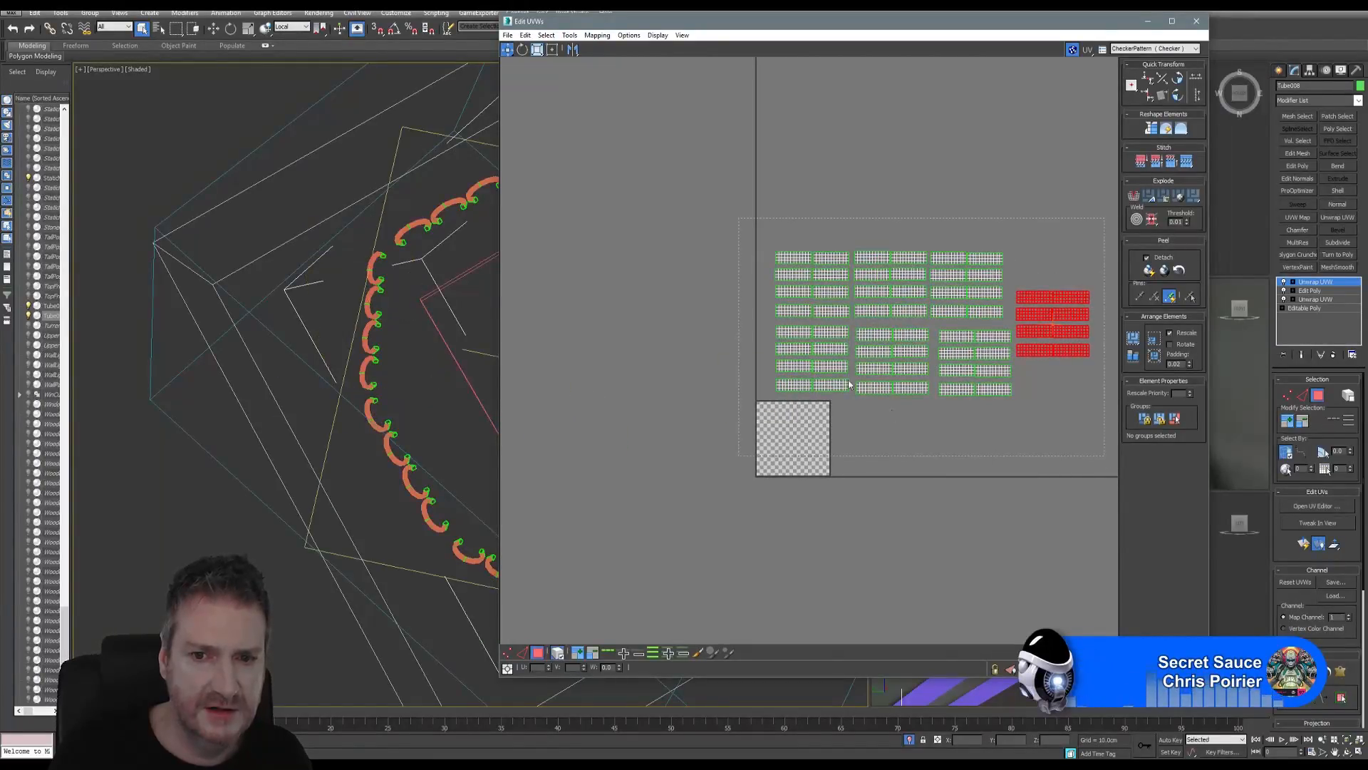
scroll(806, 407, "down", 4)
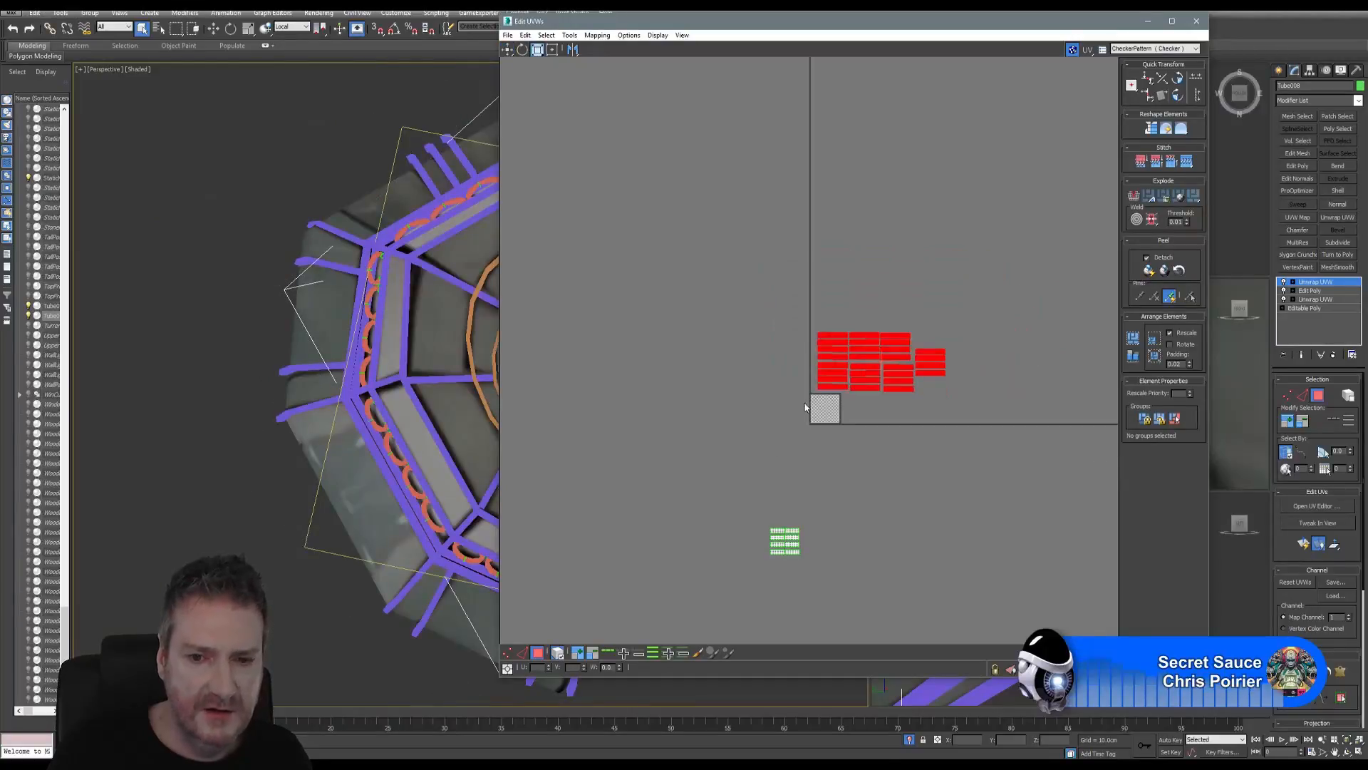
scroll(880, 409, "up", 3)
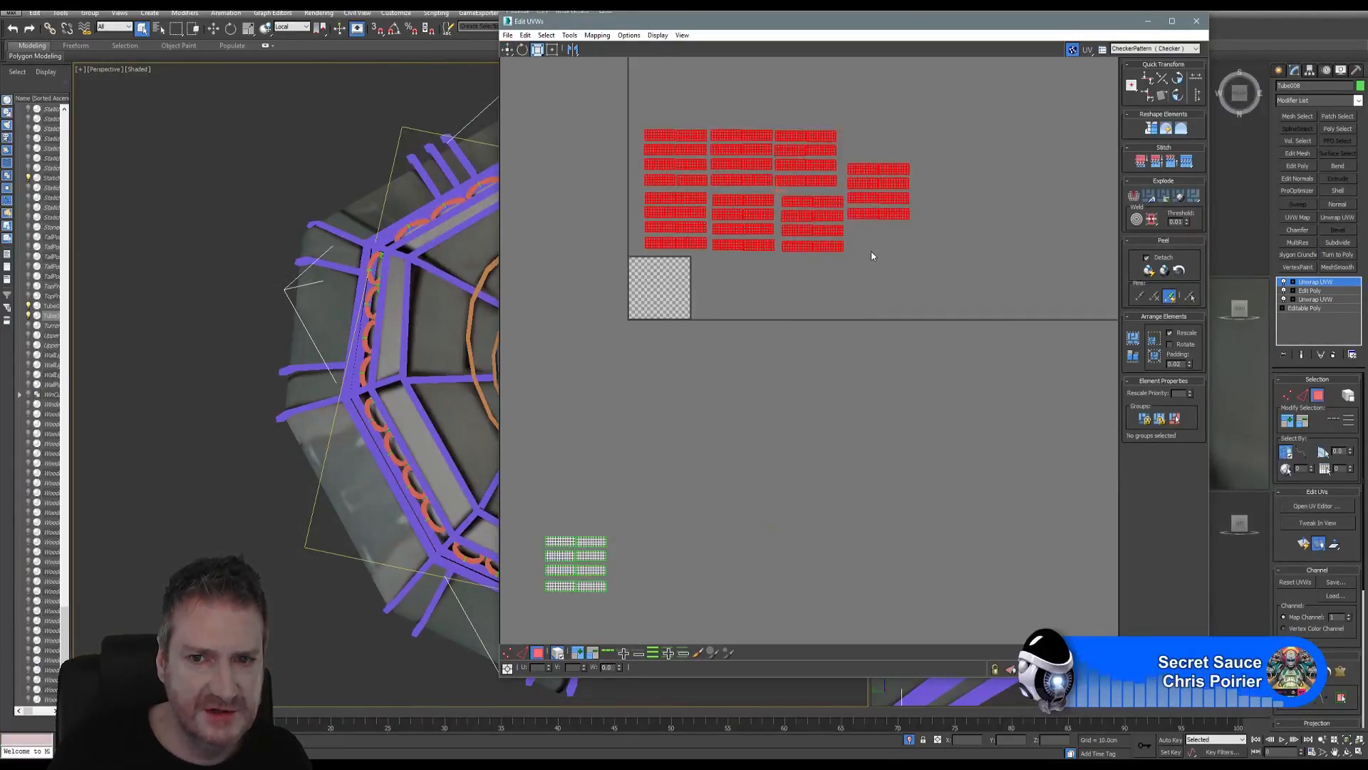
left_click_drag(872, 255, 885, 174)
left_click(508, 49)
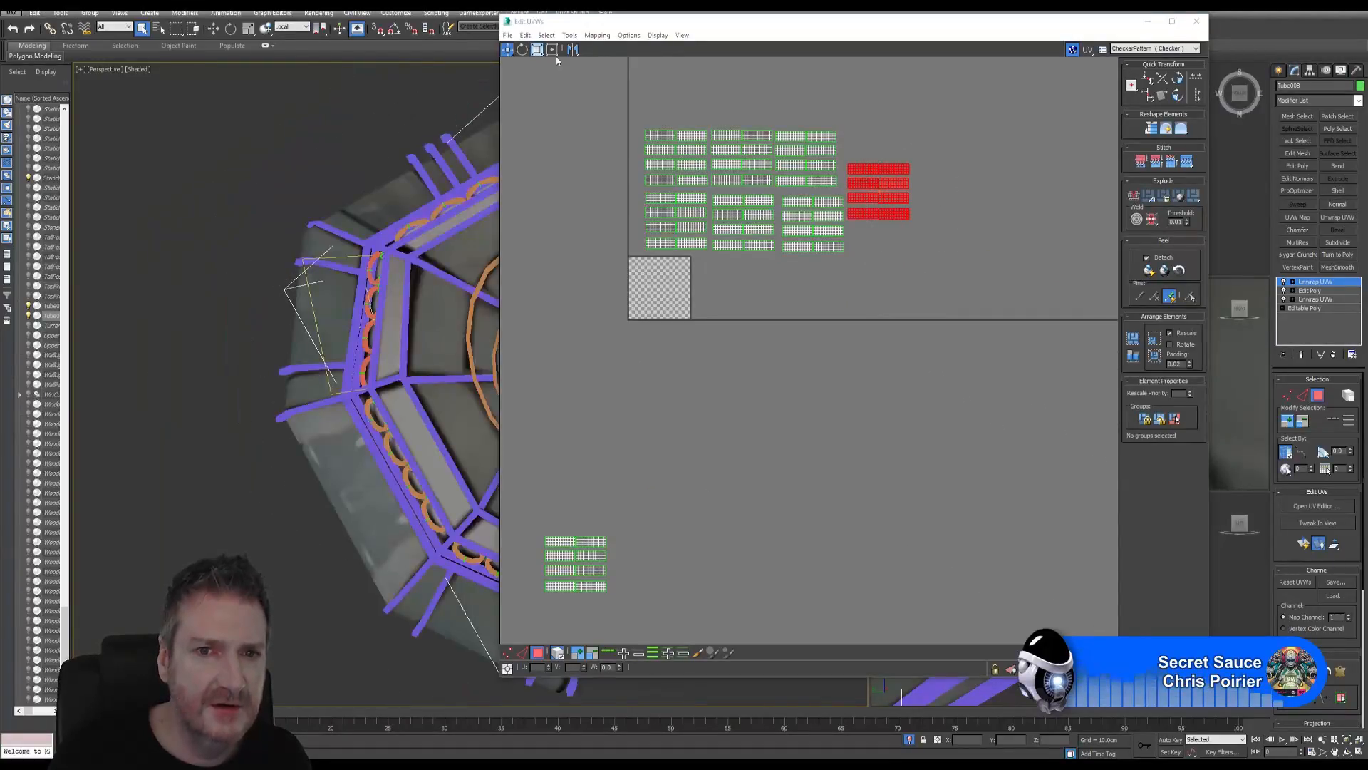
left_click_drag(885, 170, 883, 139)
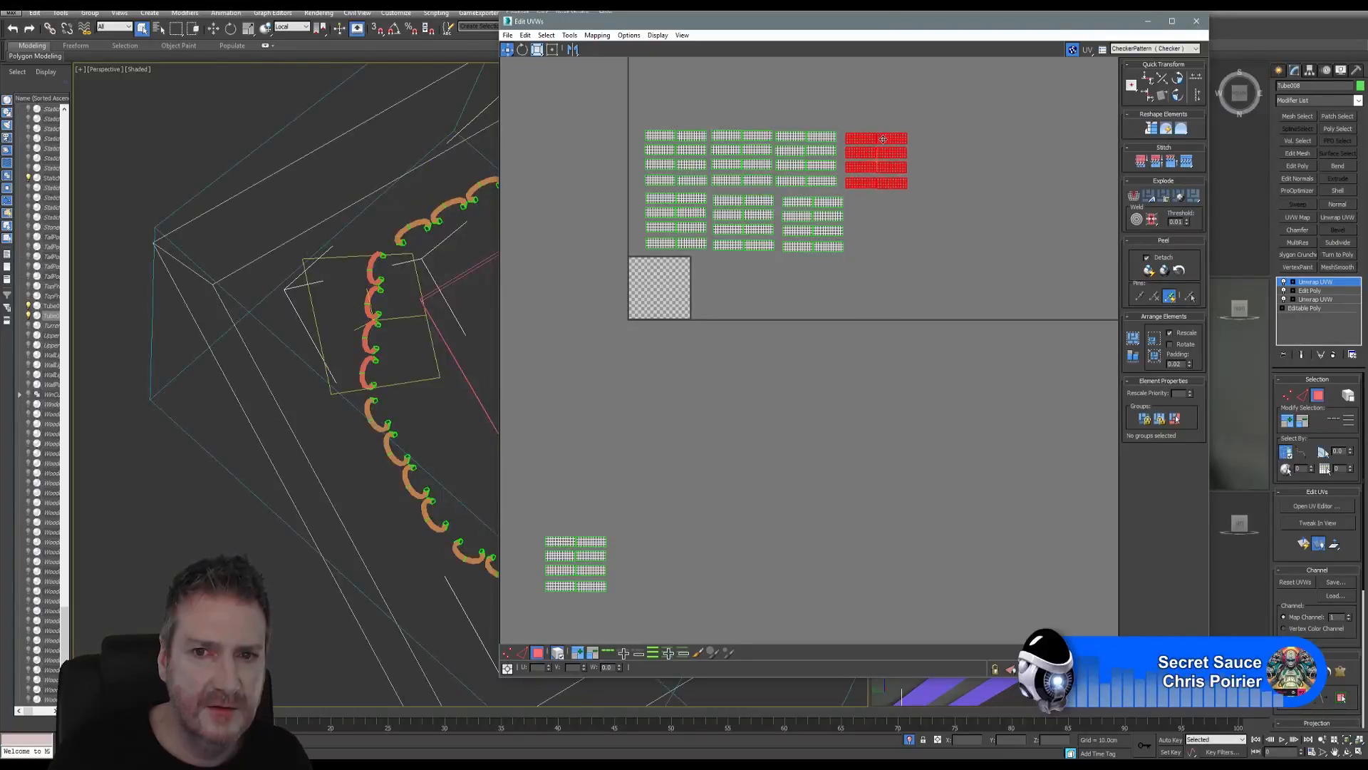
Step: Move the last UV block from below the tile into the lower row of the fourth column
left_click_drag(606, 587, 570, 591)
left_click_drag(590, 541, 896, 204)
scroll(848, 364, "down", 6)
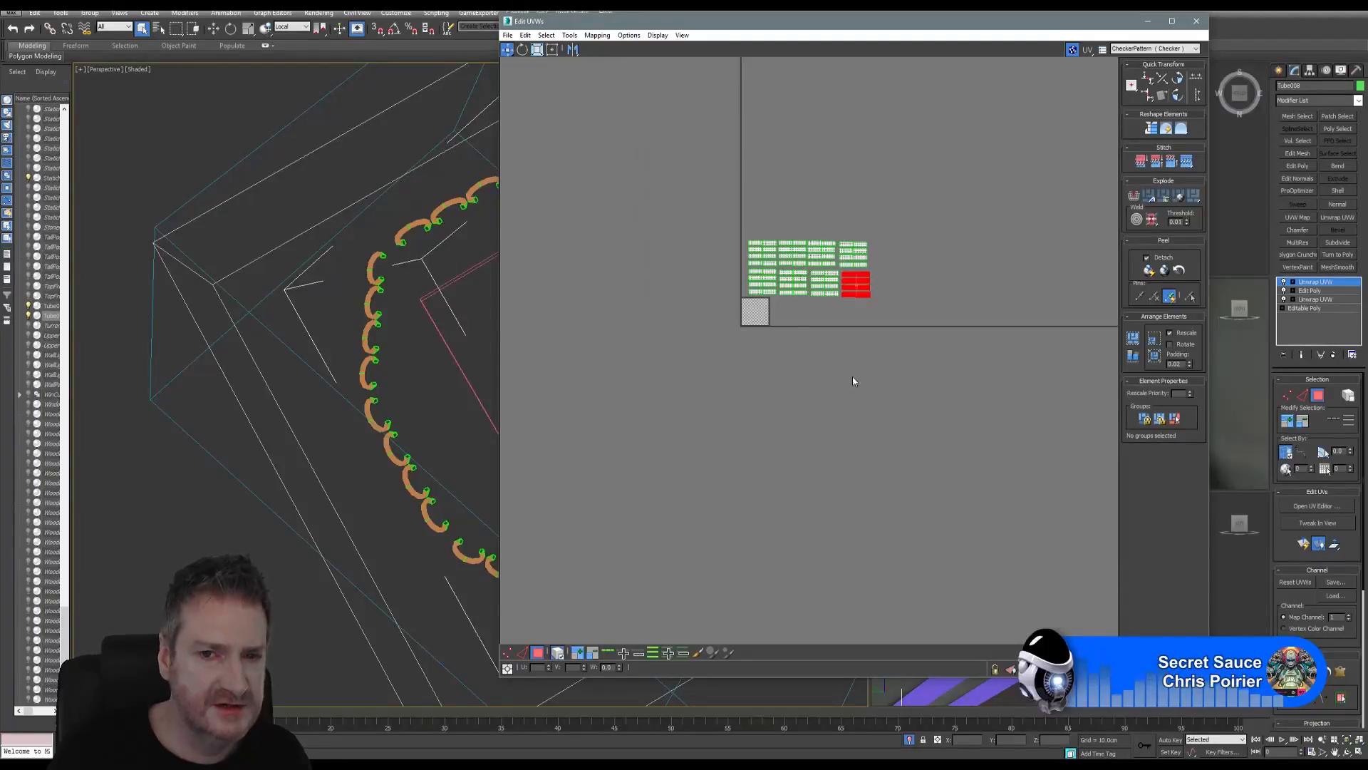
scroll(835, 359, "up", 6)
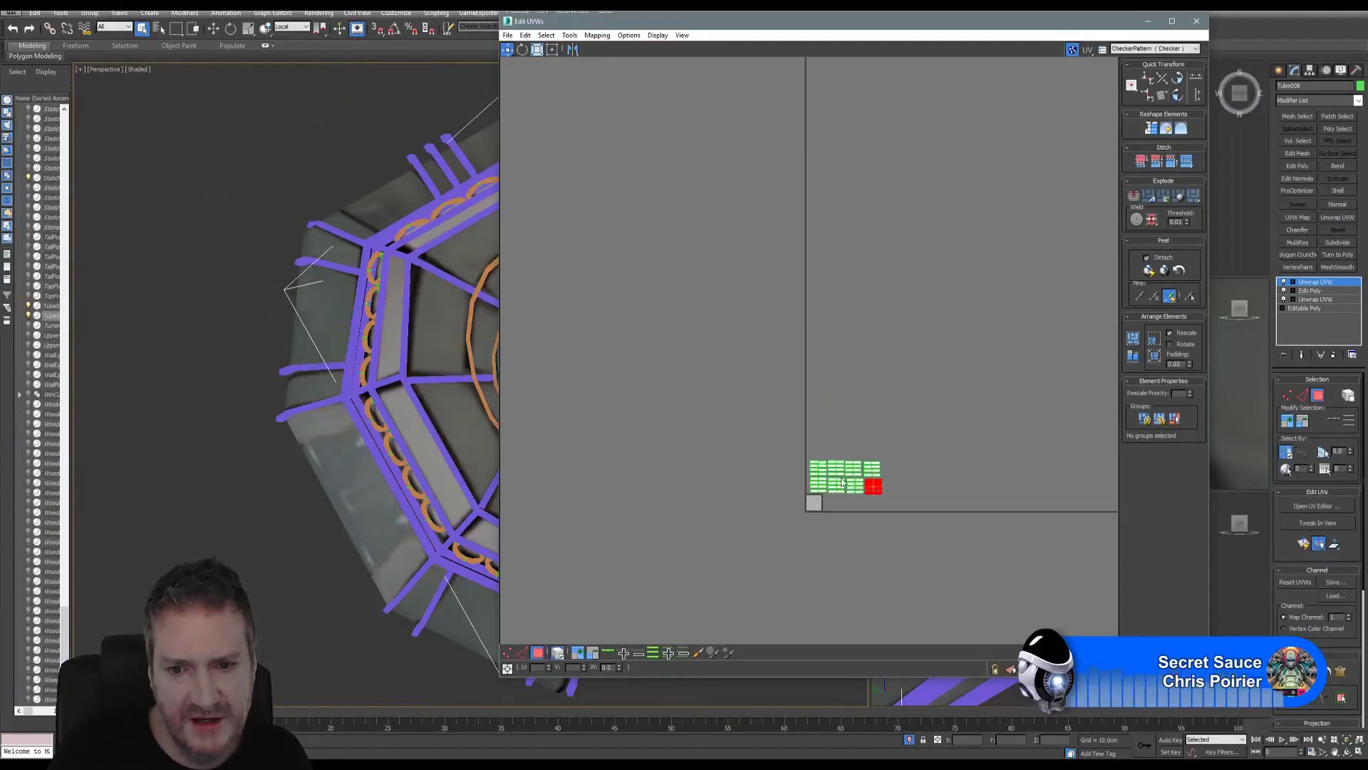
Step: Scale all eight arch-row UV blocks down together and move them over the upper part of the UV tile
left_click_drag(616, 237, 927, 438)
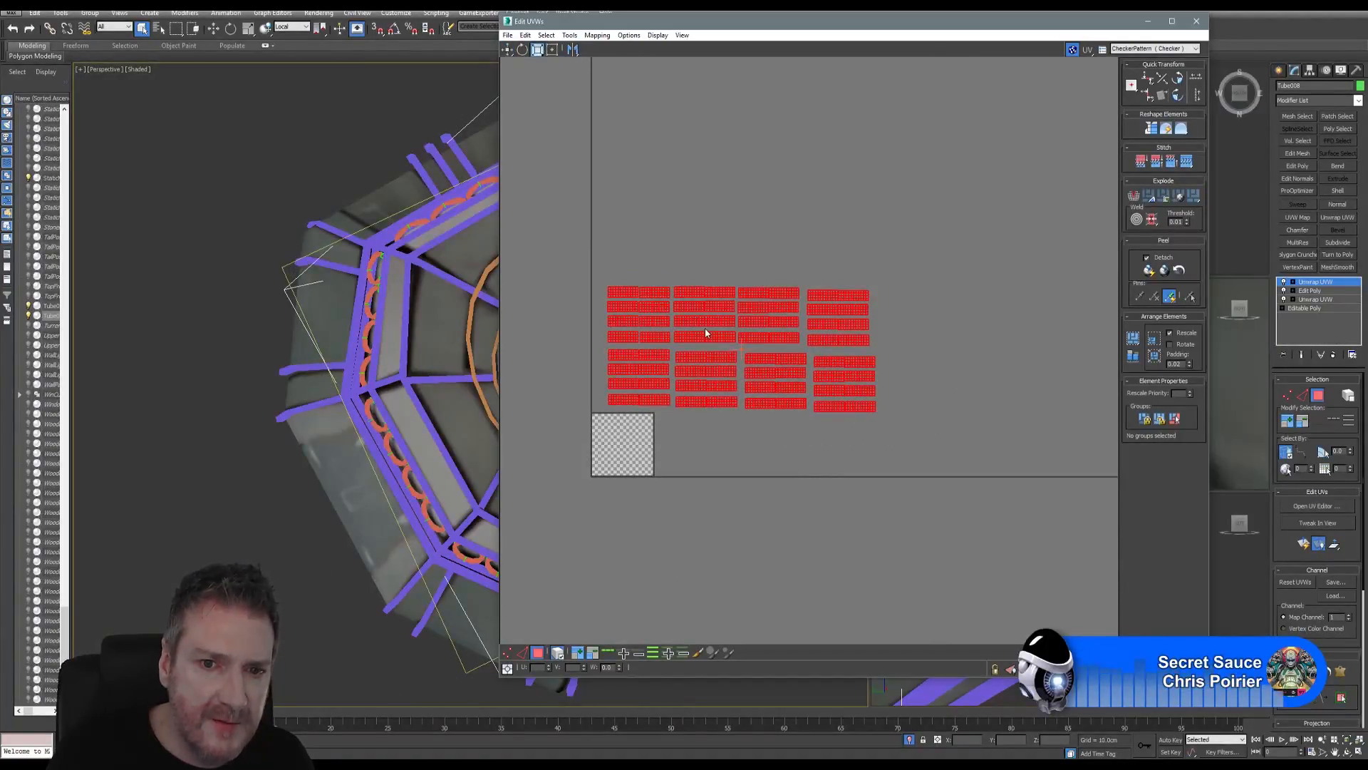
left_click_drag(699, 340, 700, 421)
left_click(508, 49)
mouse_move(702, 301)
middle_mouse_down()
mouse_move(818, 261)
mouse_move(912, 207)
middle_mouse_up()
scroll(929, 291, "up", 3)
left_click_drag(928, 232, 618, 451)
Step: Move the third column's lower UV block left so that it sits close to the second column
mouse_move(728, 365)
middle_mouse_down()
mouse_move(901, 285)
mouse_move(910, 262)
middle_mouse_up()
scroll(943, 311, "up", 4)
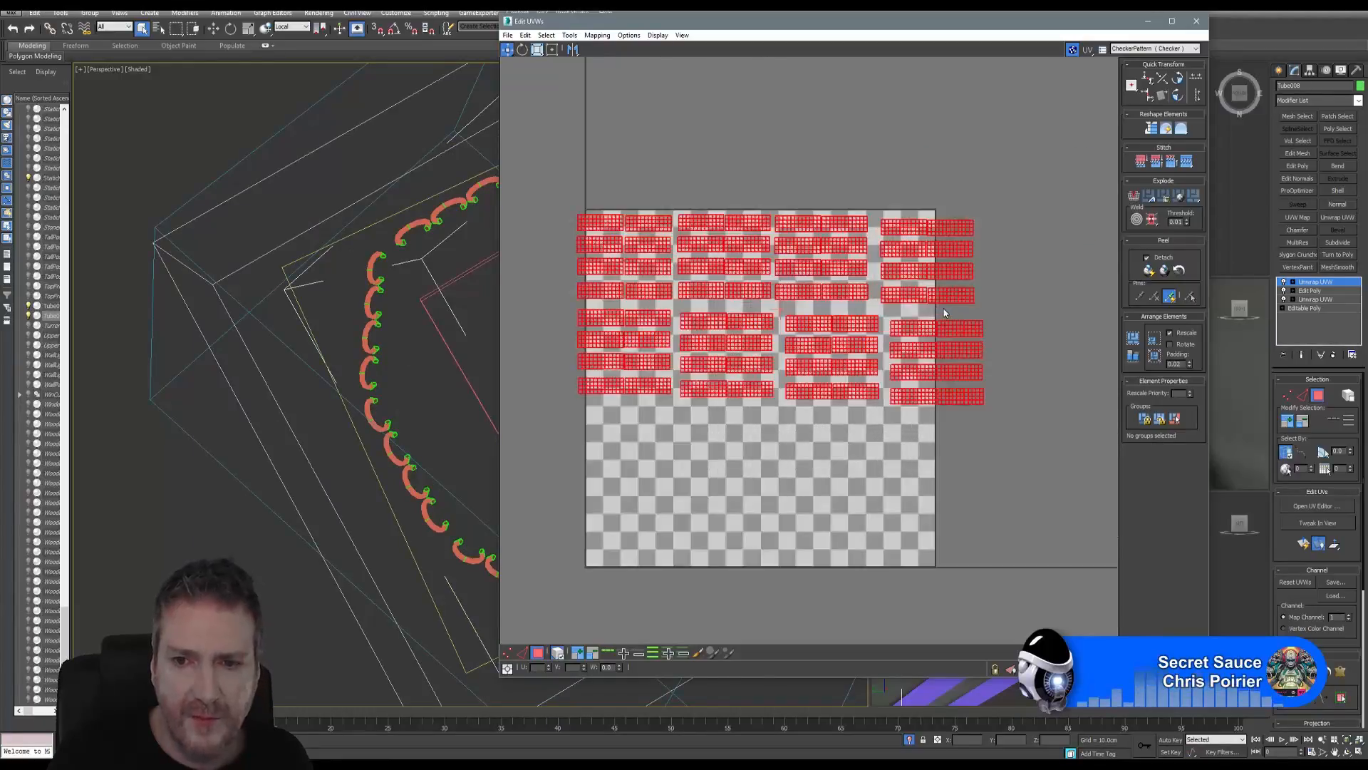
middle_click_drag(687, 349, 727, 362)
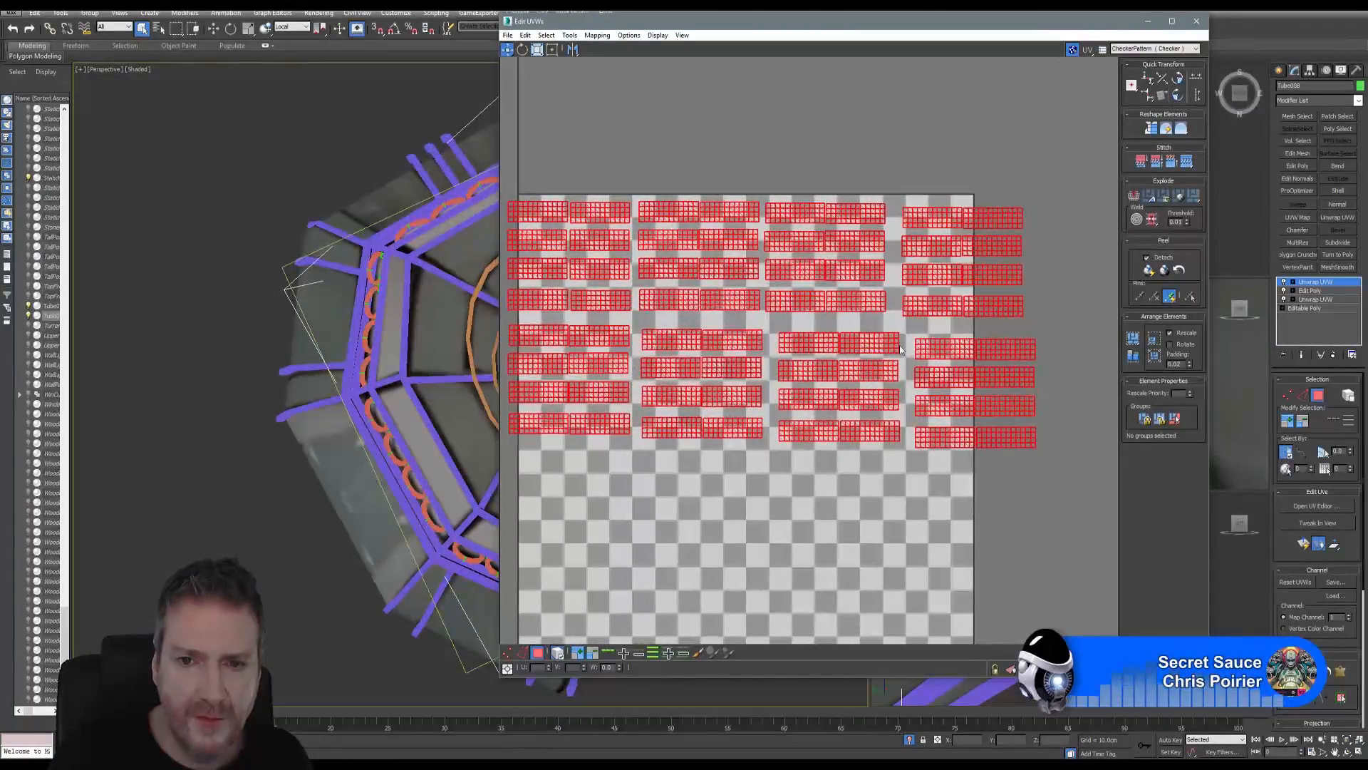
left_click_drag(871, 472, 850, 345)
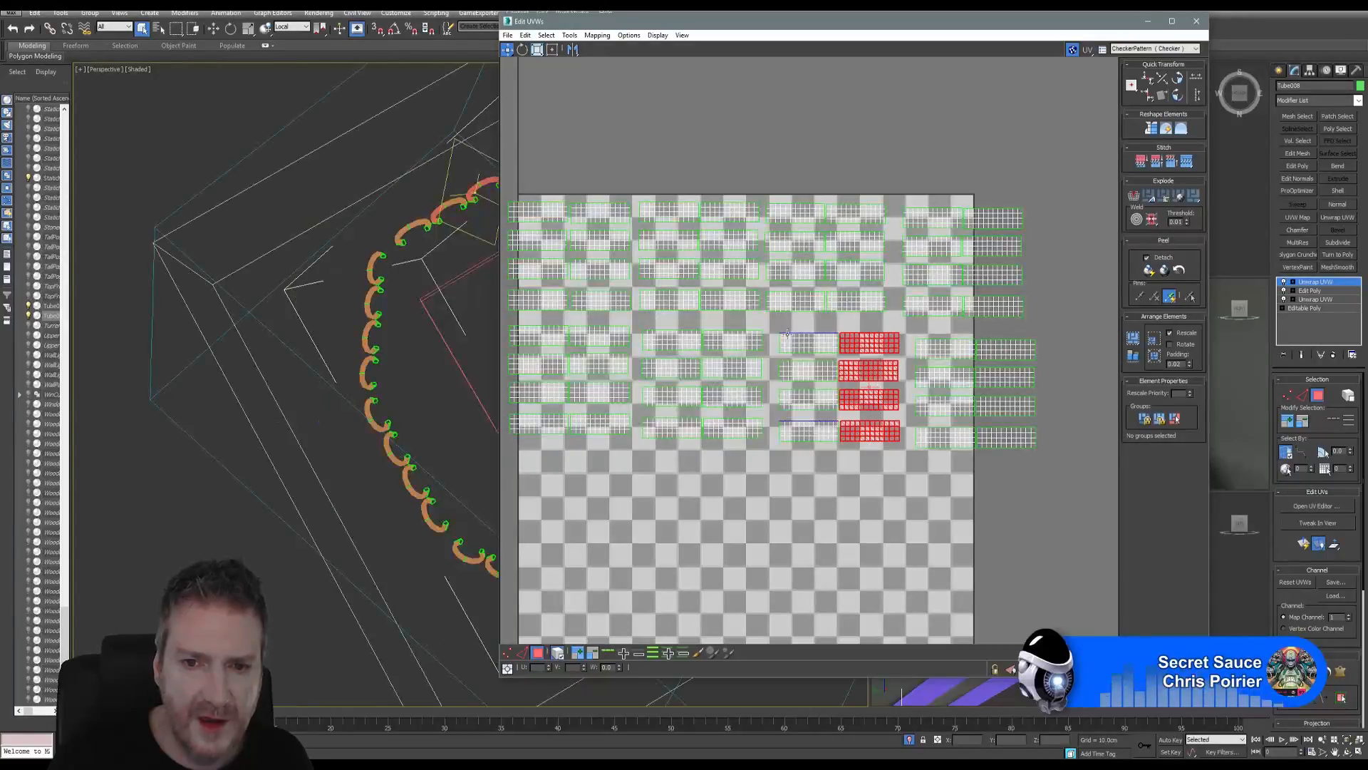
left_click_drag(876, 436, 910, 472)
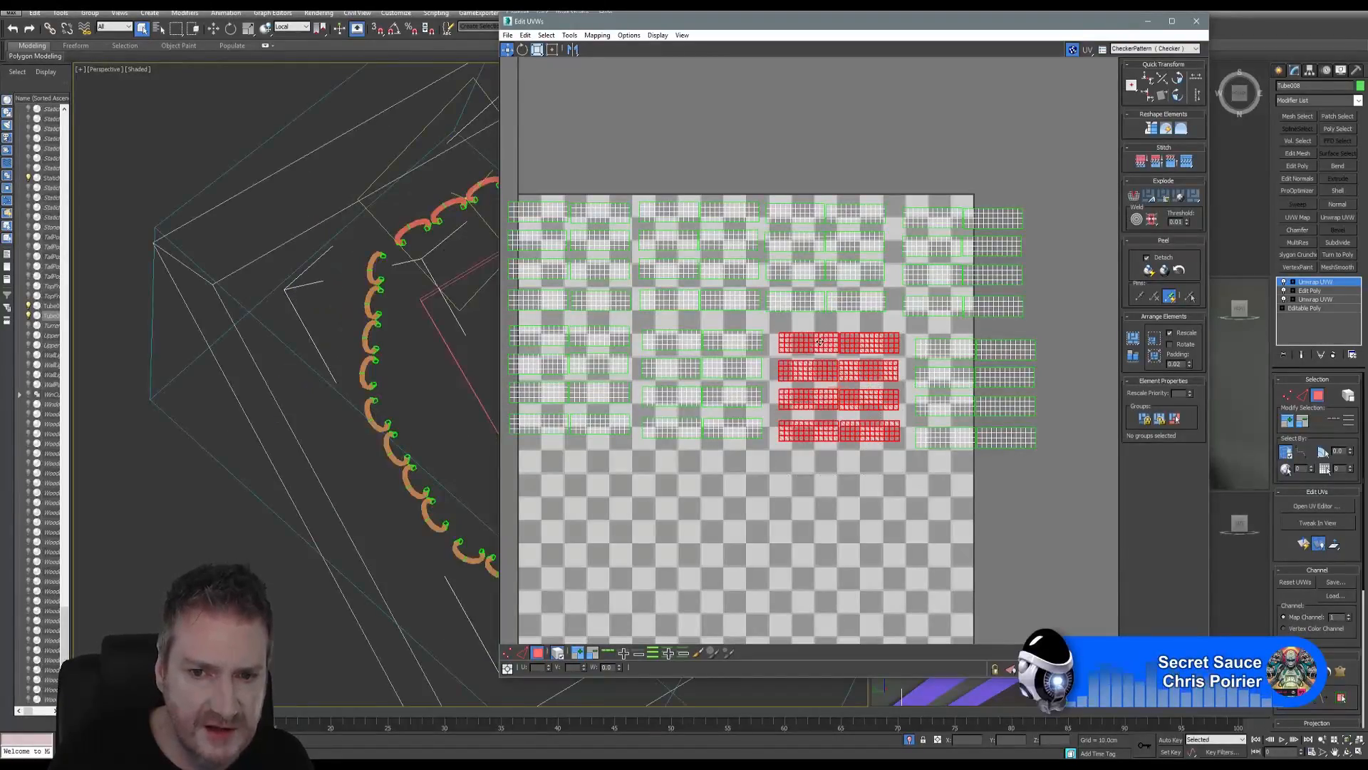
left_click_drag(821, 340, 811, 338)
Step: Move the lower and upper UV blocks of the fourth column left toward the third column
left_click_drag(976, 447, 1023, 510)
left_click_drag(941, 355, 922, 350)
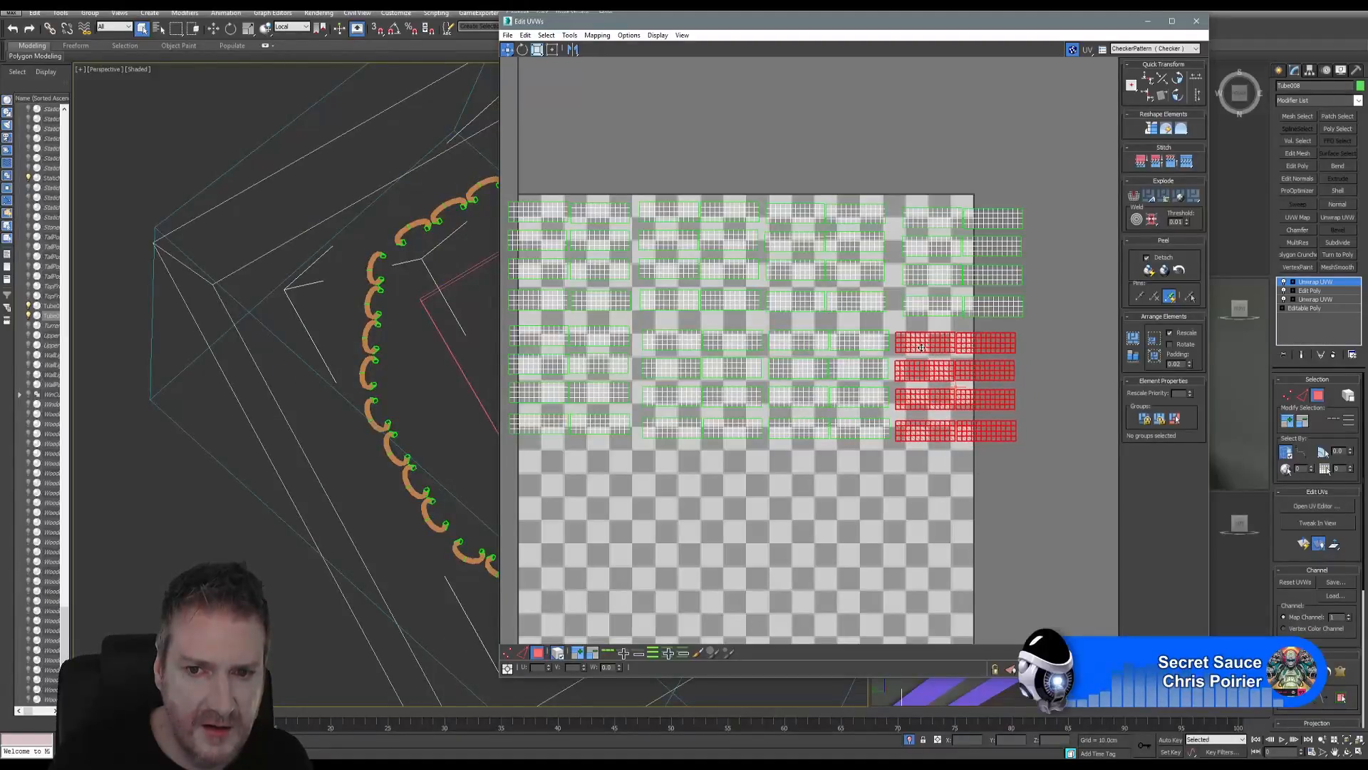
left_click_drag(1026, 200, 972, 317)
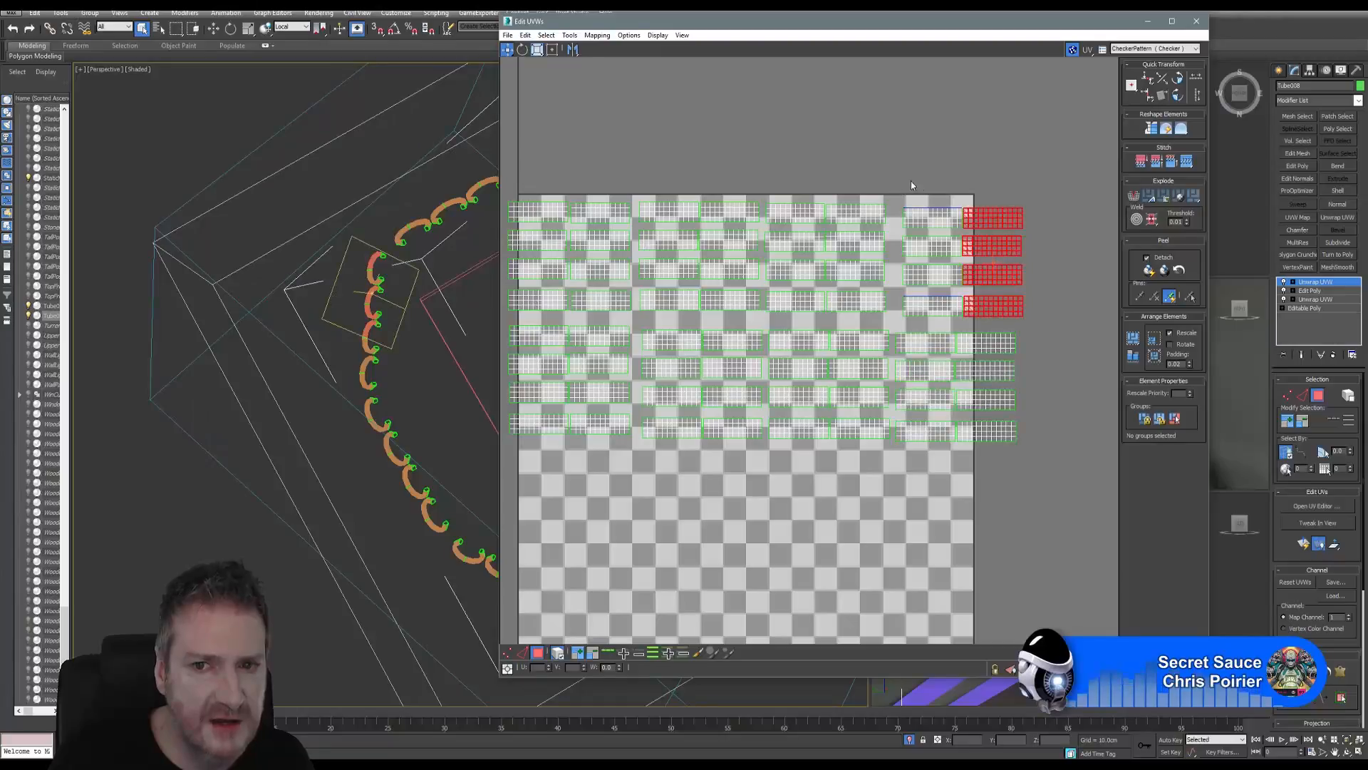
left_click_drag(911, 182, 952, 315, "ctrl")
left_click_drag(950, 217, 937, 217)
Step: Scale all the arch-row UV blocks down slightly and move them fully inside the upper half of the UV tile
scroll(802, 319, "down", 3)
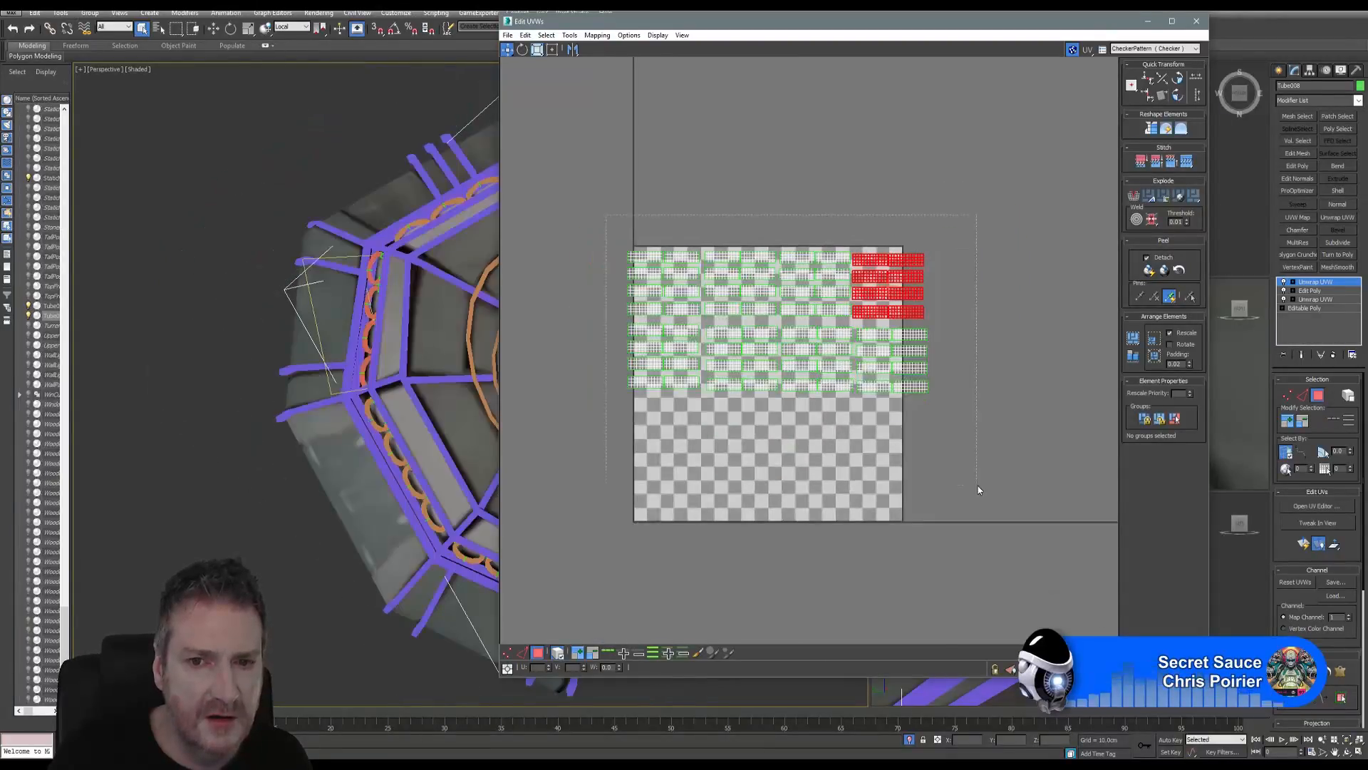
left_click_drag(977, 485, 552, 62)
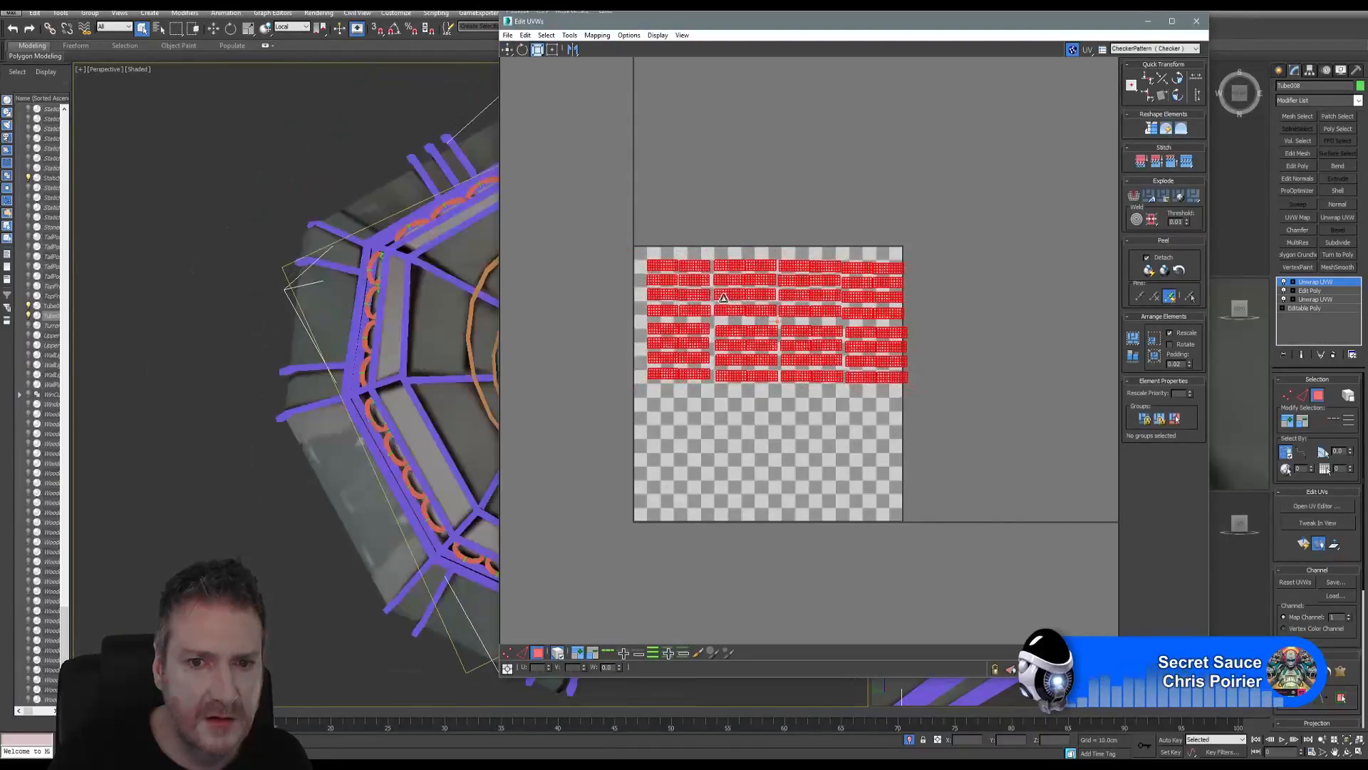
left_click(507, 50)
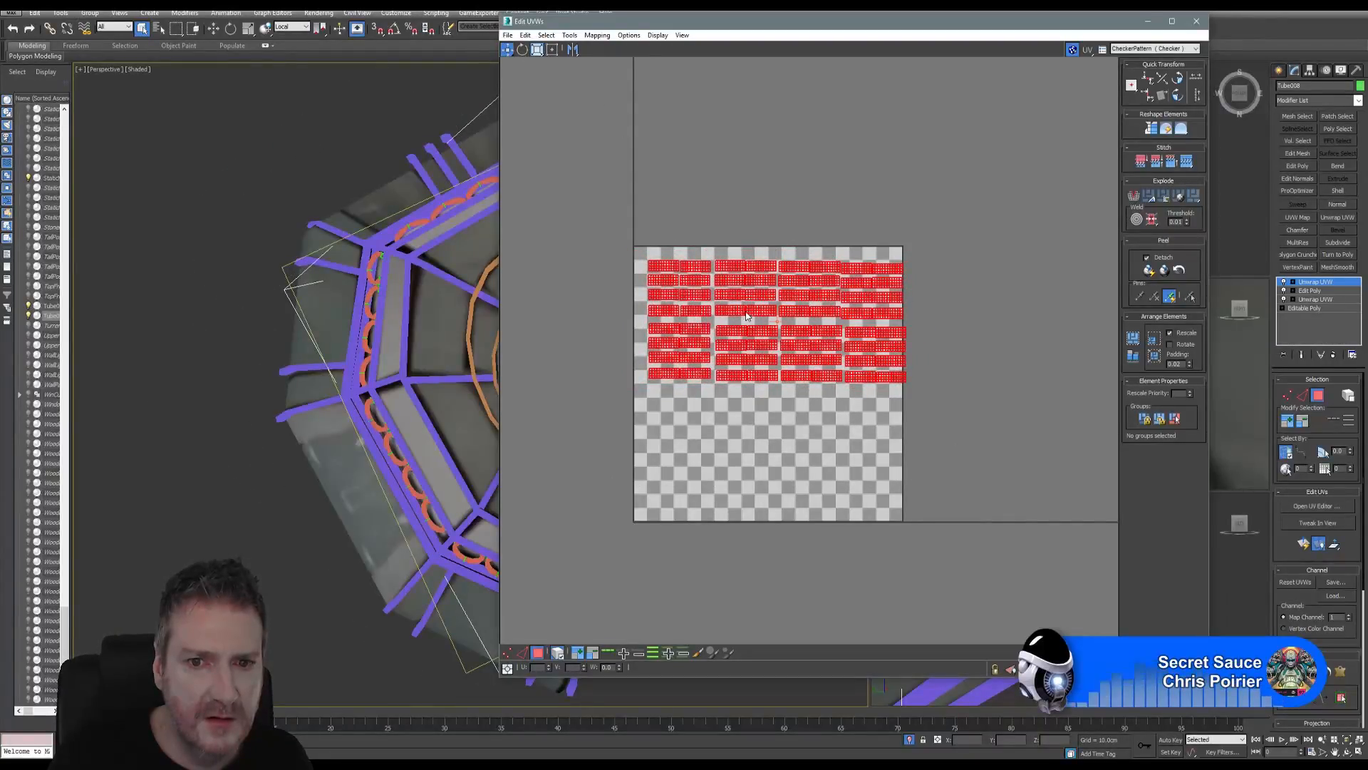
left_click_drag(746, 315, 736, 303)
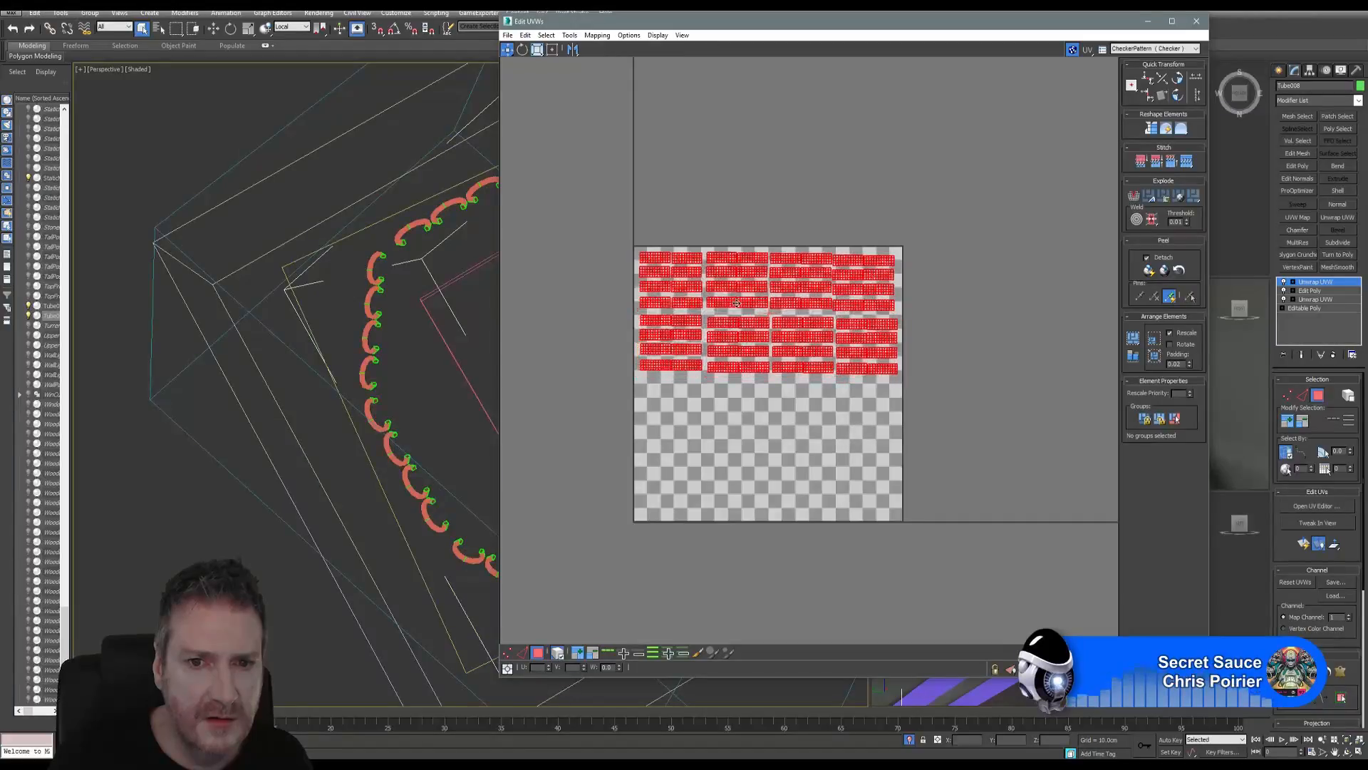
left_click(905, 235)
Step: Close the UV editor, collapse the arch object's entire modifier stack and save the scene
left_click(1197, 22)
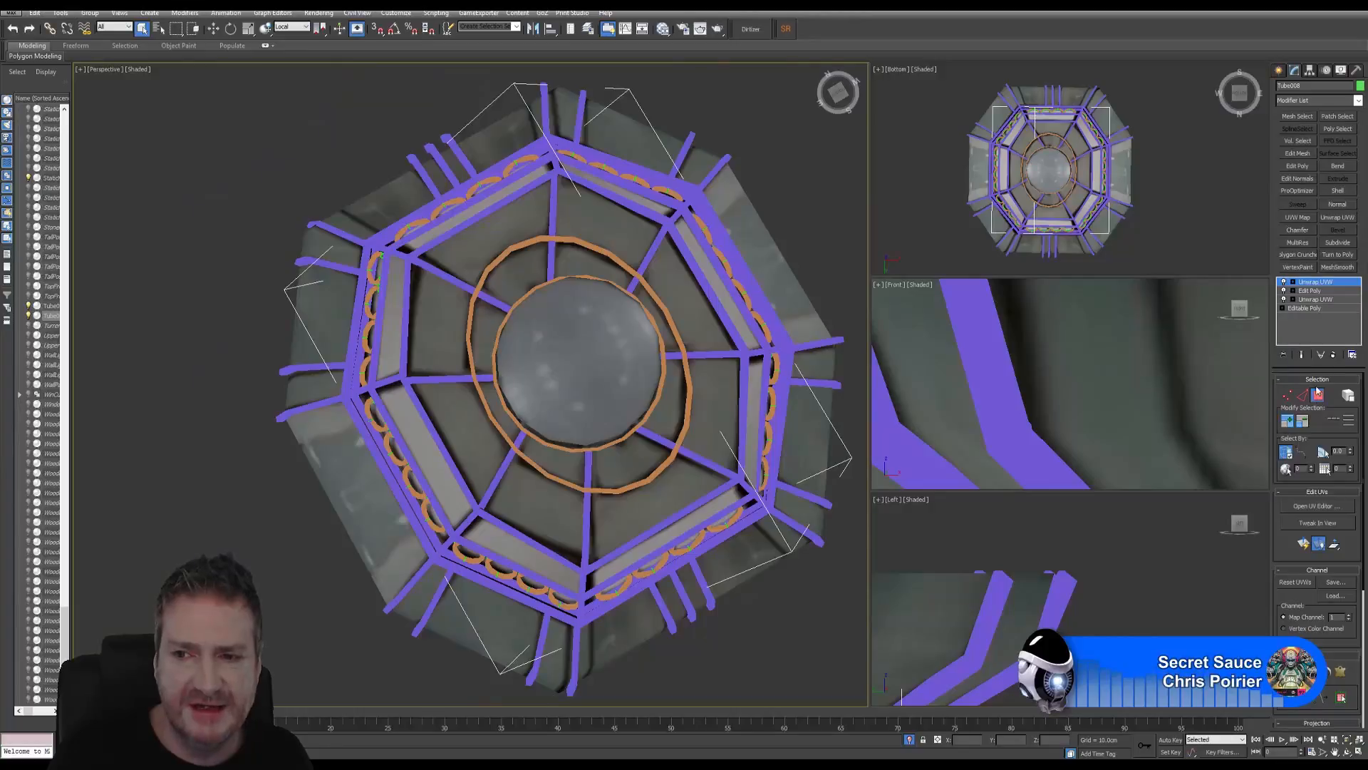
right_click(1315, 283)
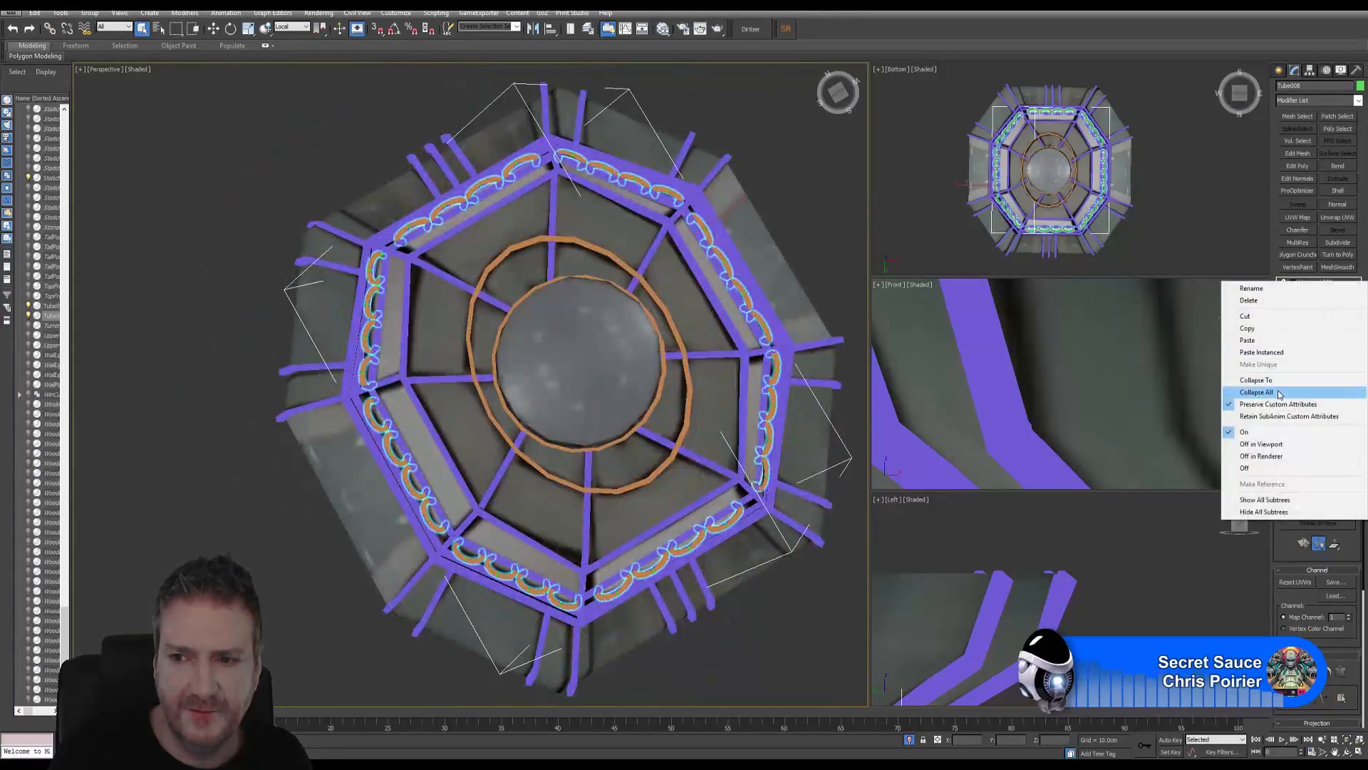
left_click(1258, 391)
left_click(735, 415)
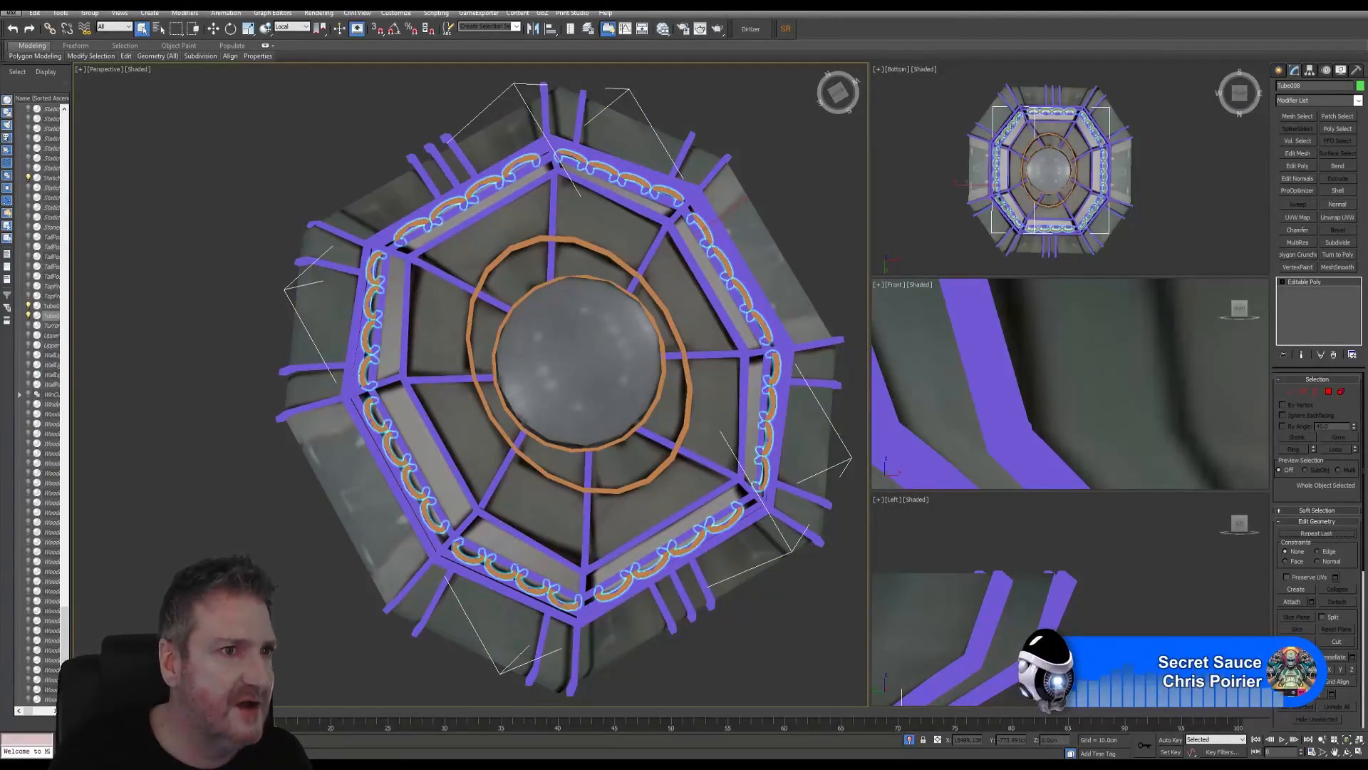
left_click(11, 13)
left_click(52, 102)
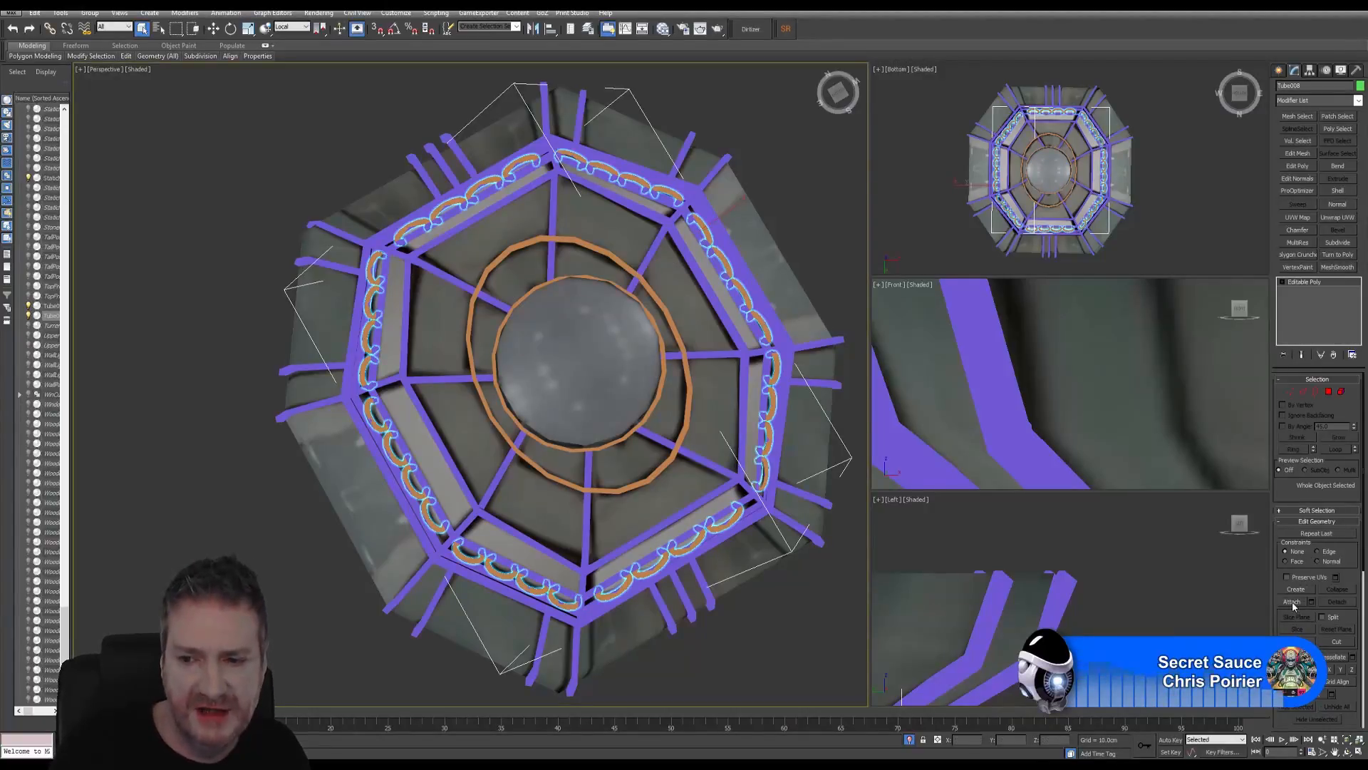
Step: Attach the two orange rings around the dome to the arch object and open its UVs with a new Unwrap UVW modifier
left_click(670, 315)
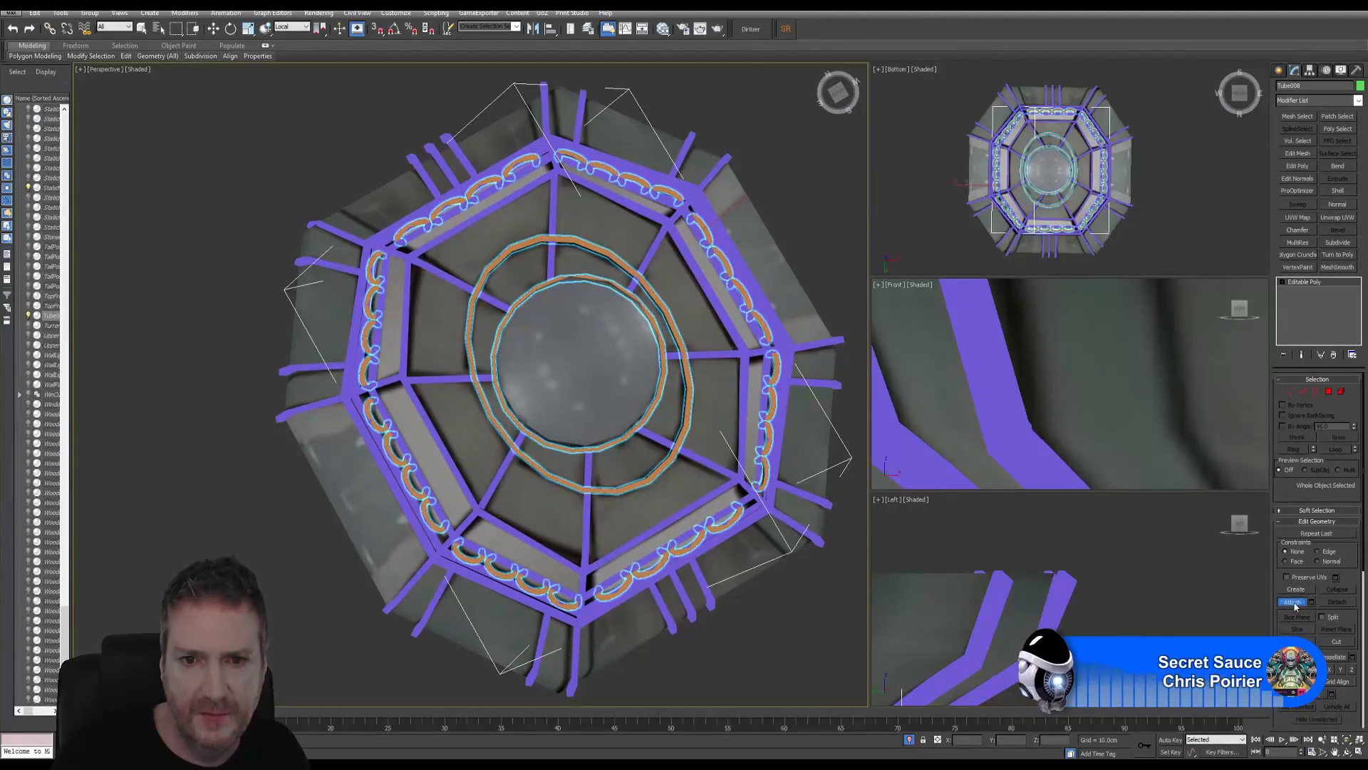
key("w")
left_click(1337, 217)
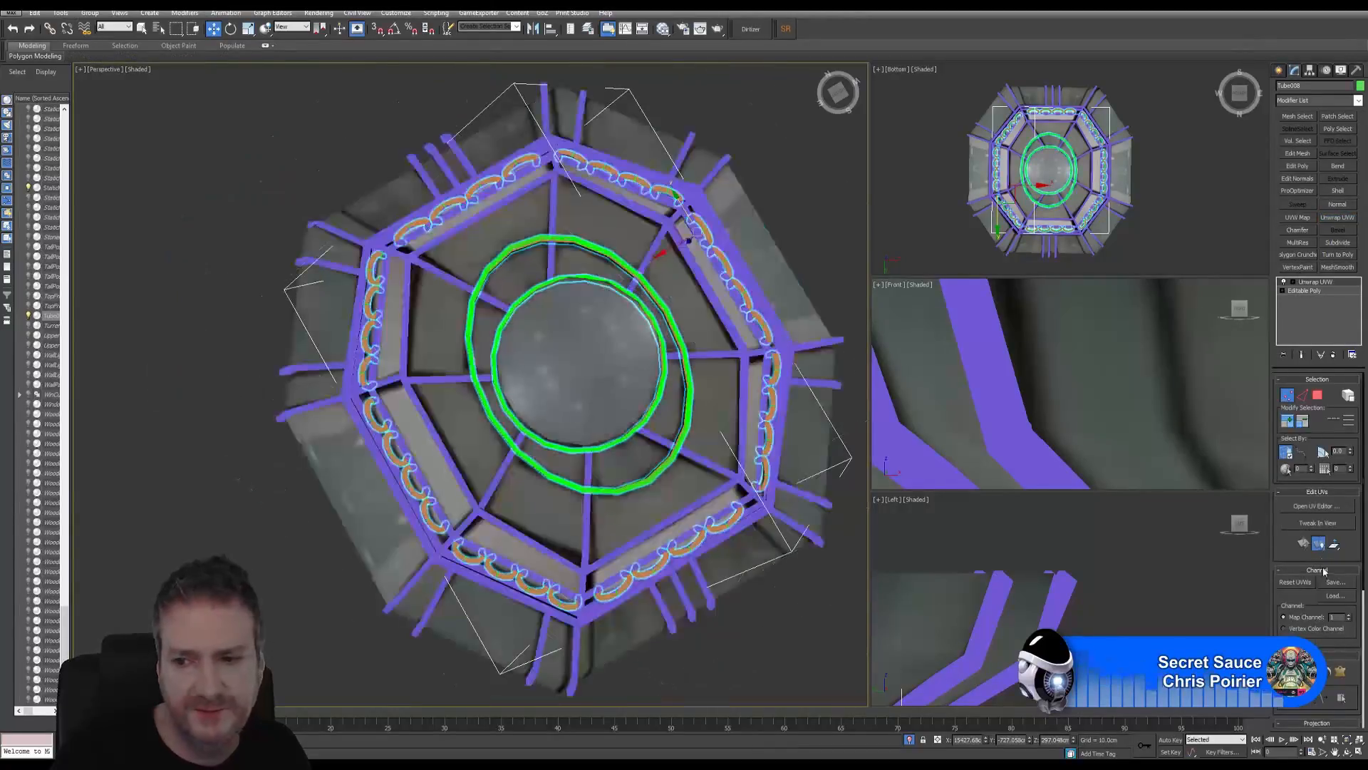
left_click(1317, 506)
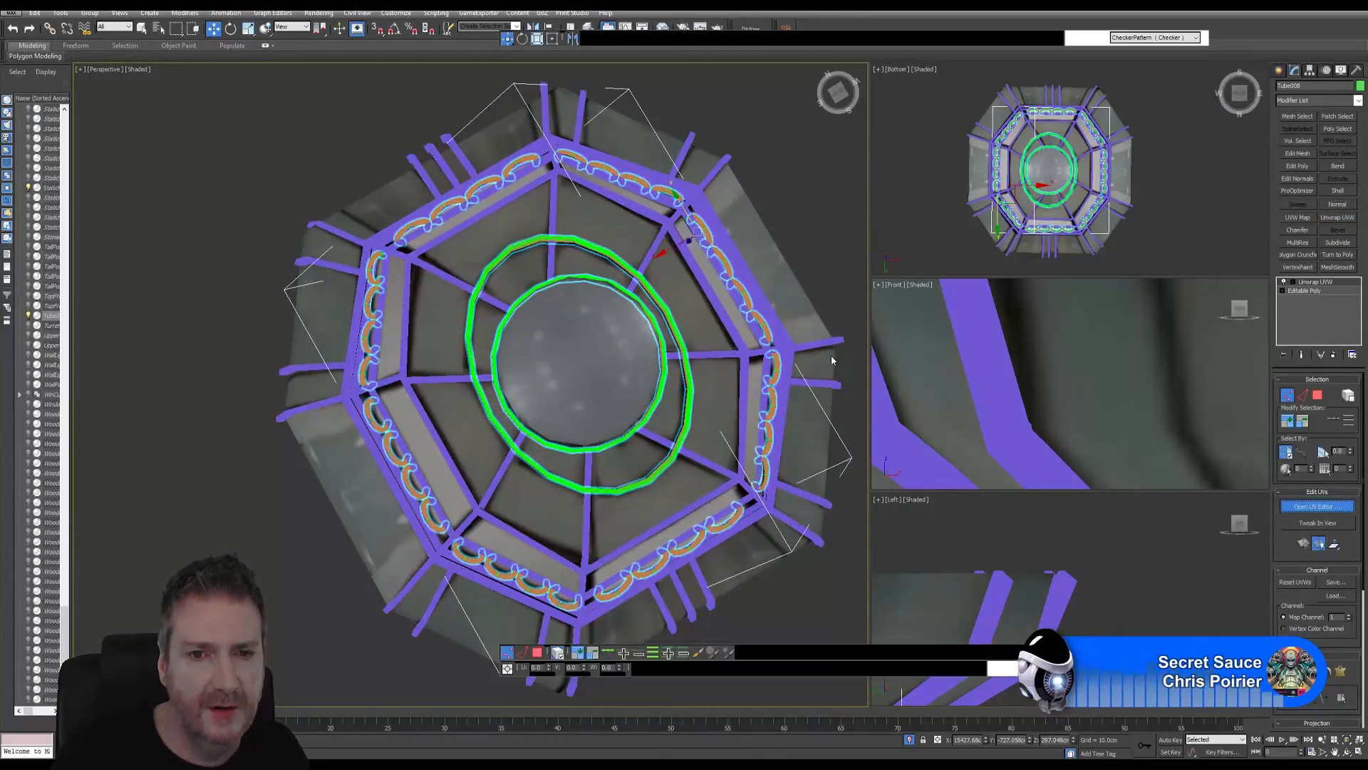
Step: Select the rings' UV polygons below the tile and move them into the empty lower half of the UV tile
scroll(808, 337, "down", 2)
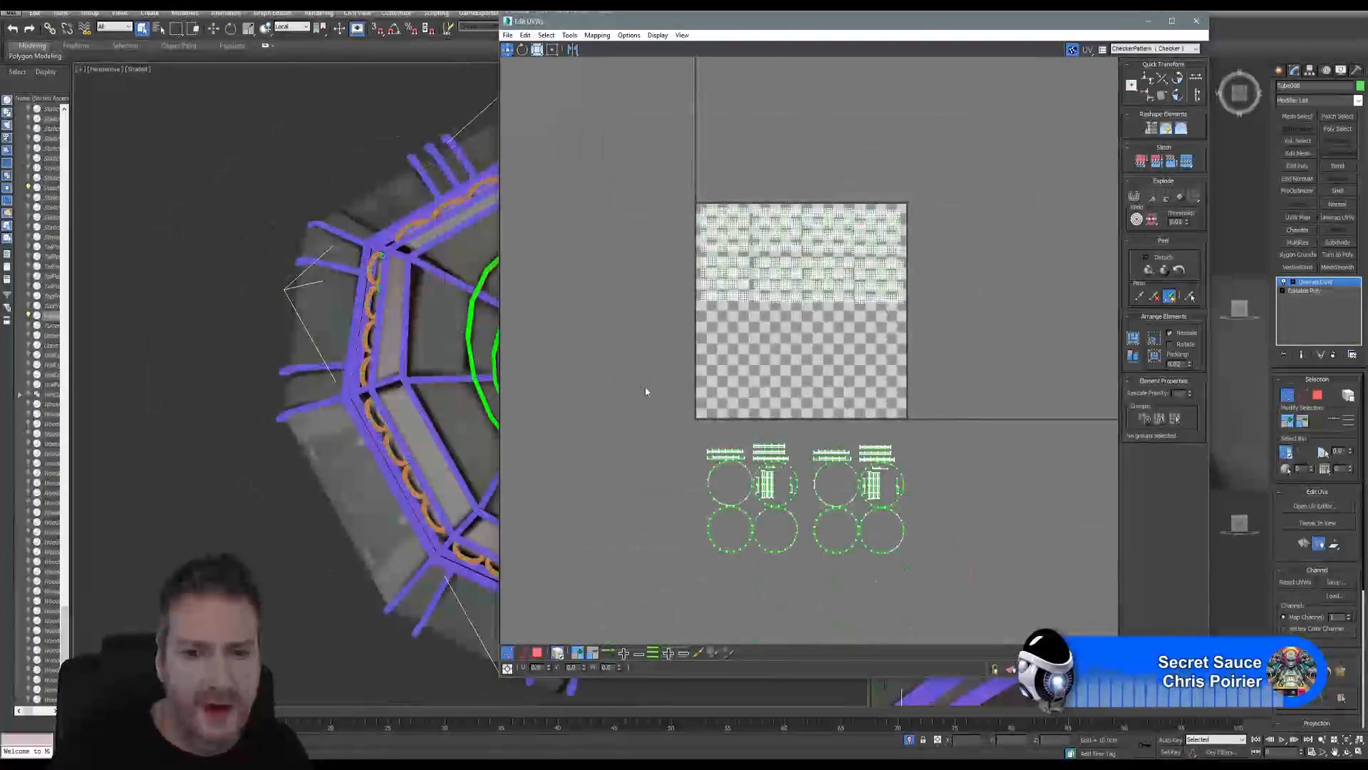
left_click_drag(644, 391, 980, 614)
left_click(539, 652)
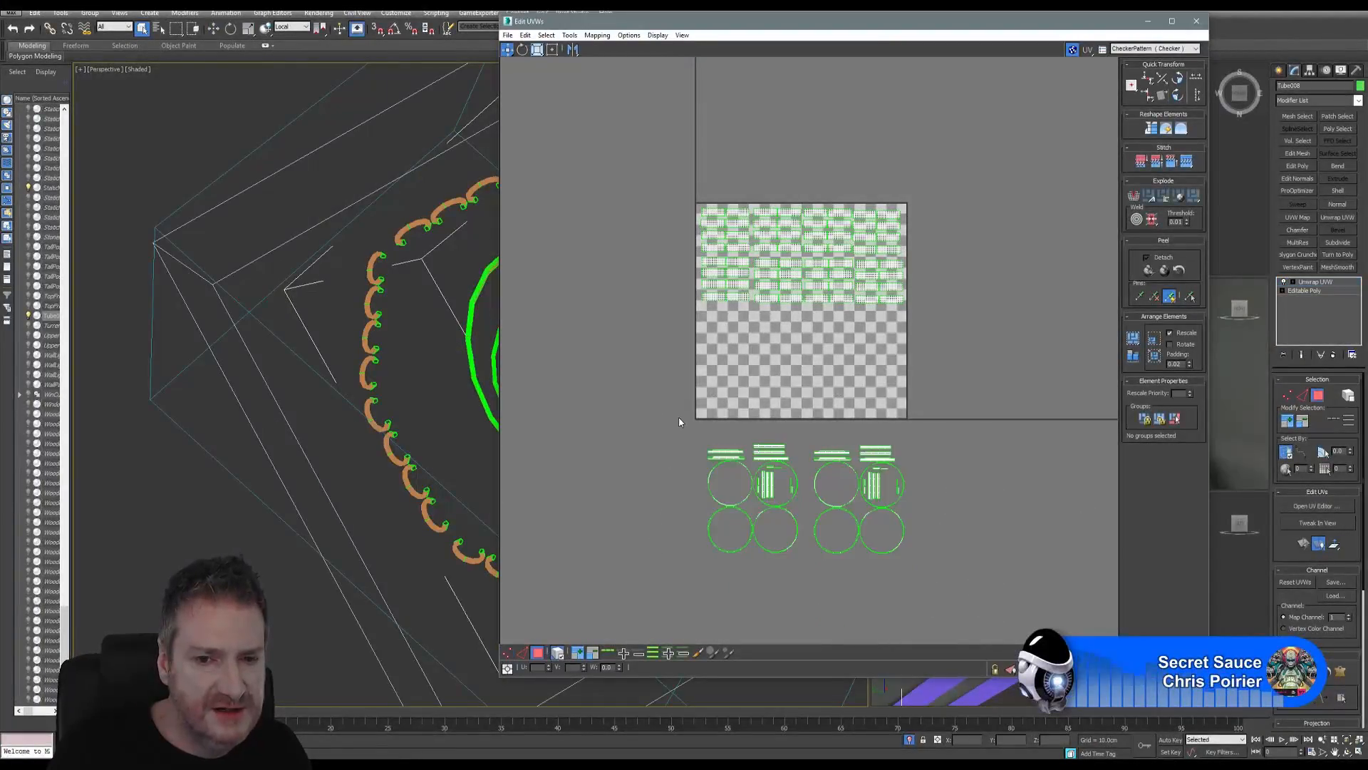
mouse_move(678, 417)
left_mouse_down()
mouse_move(930, 524)
mouse_move(942, 563)
left_mouse_up()
left_click_drag(877, 482, 876, 344)
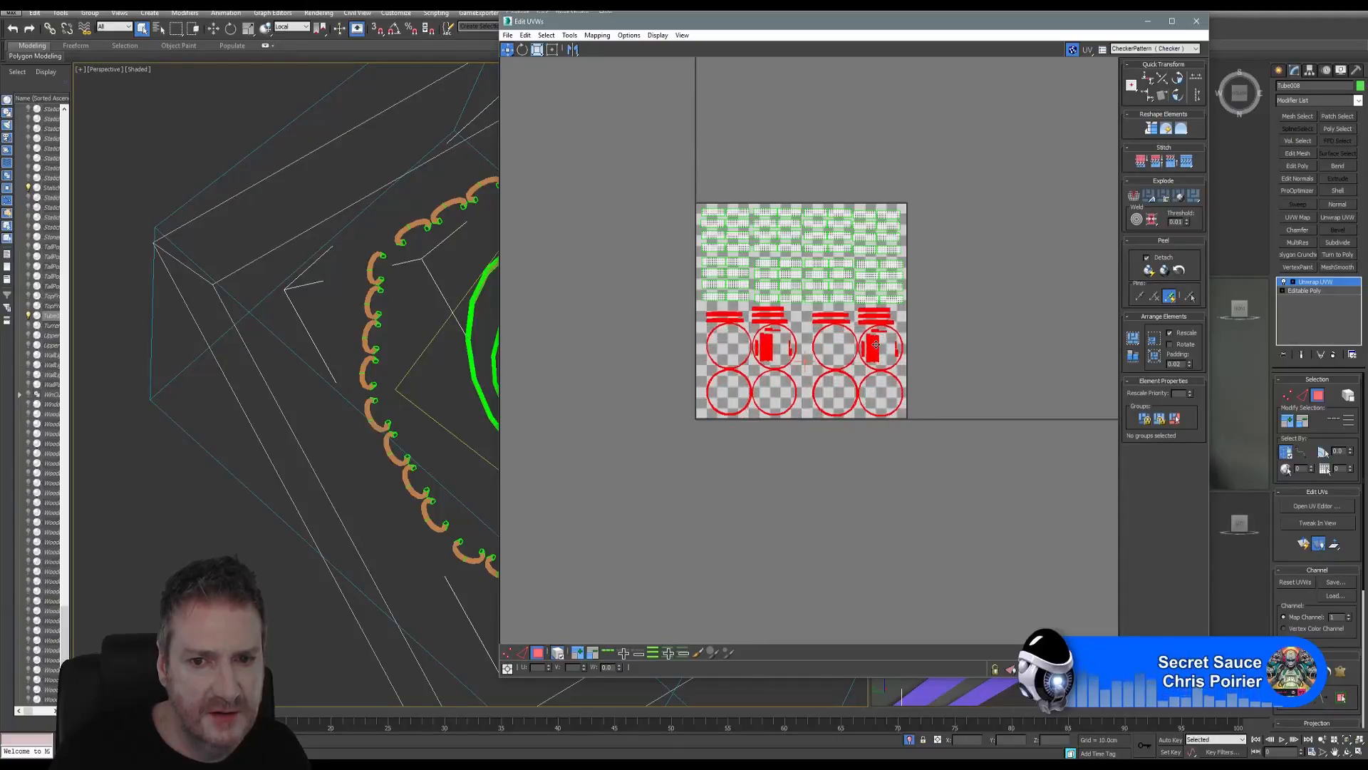
scroll(881, 357, "up", 5)
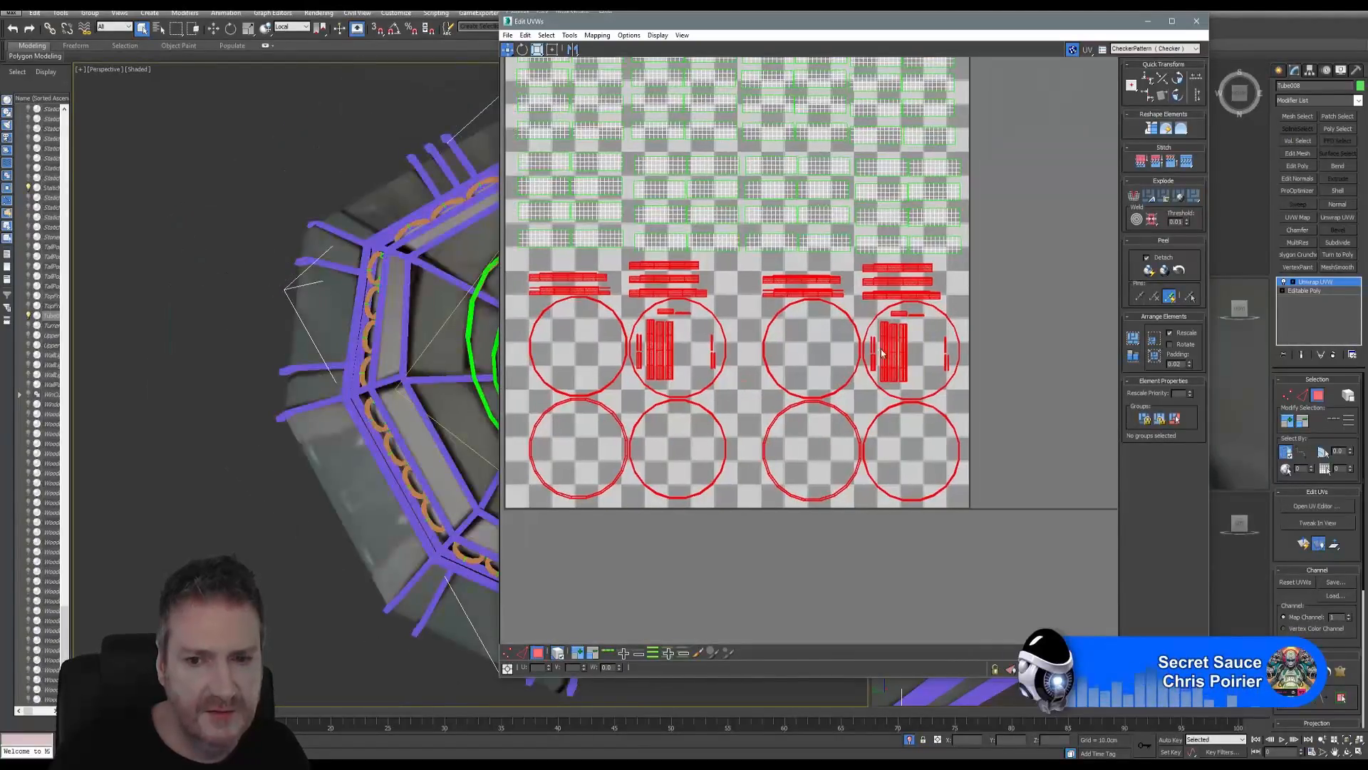
Step: Close the UV editor, turn off the Map Seams display for the combined object and deselect it
left_click(1197, 23)
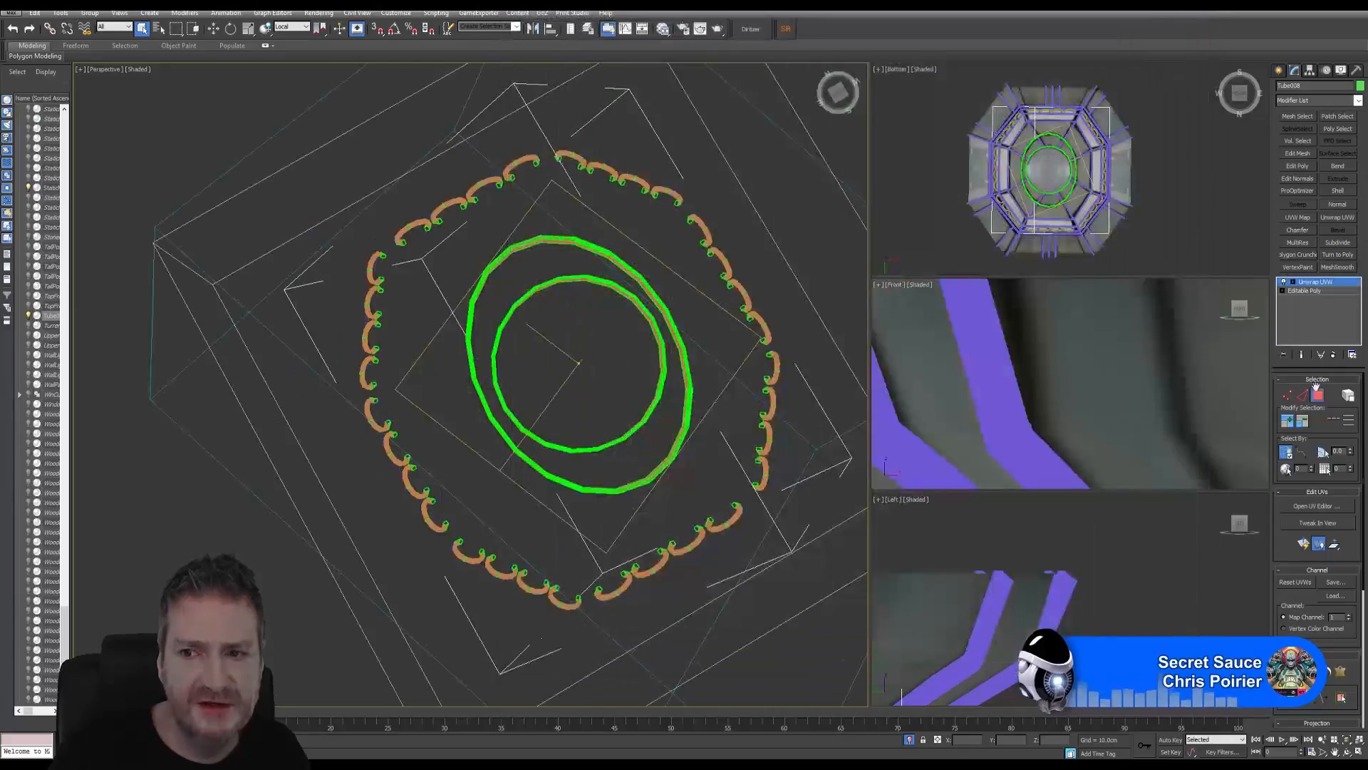
key("3")
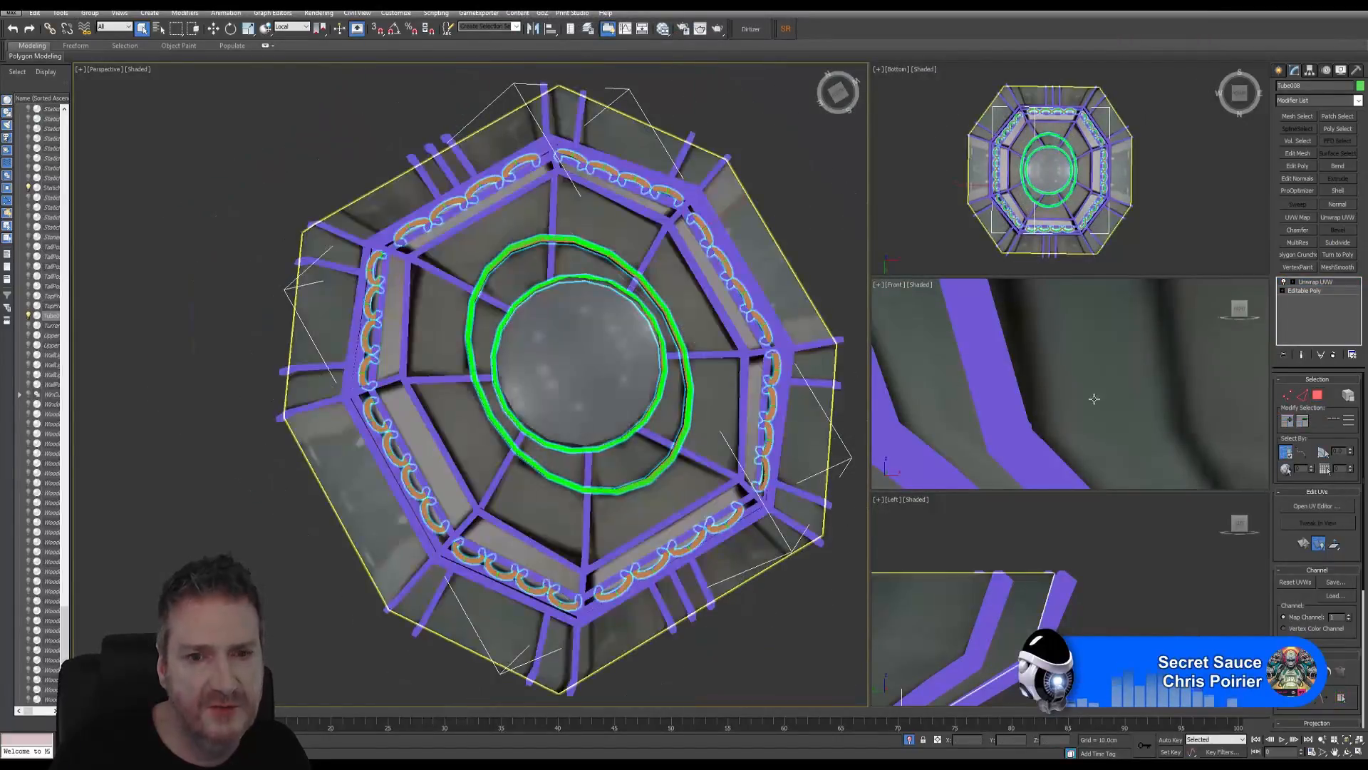
key("3")
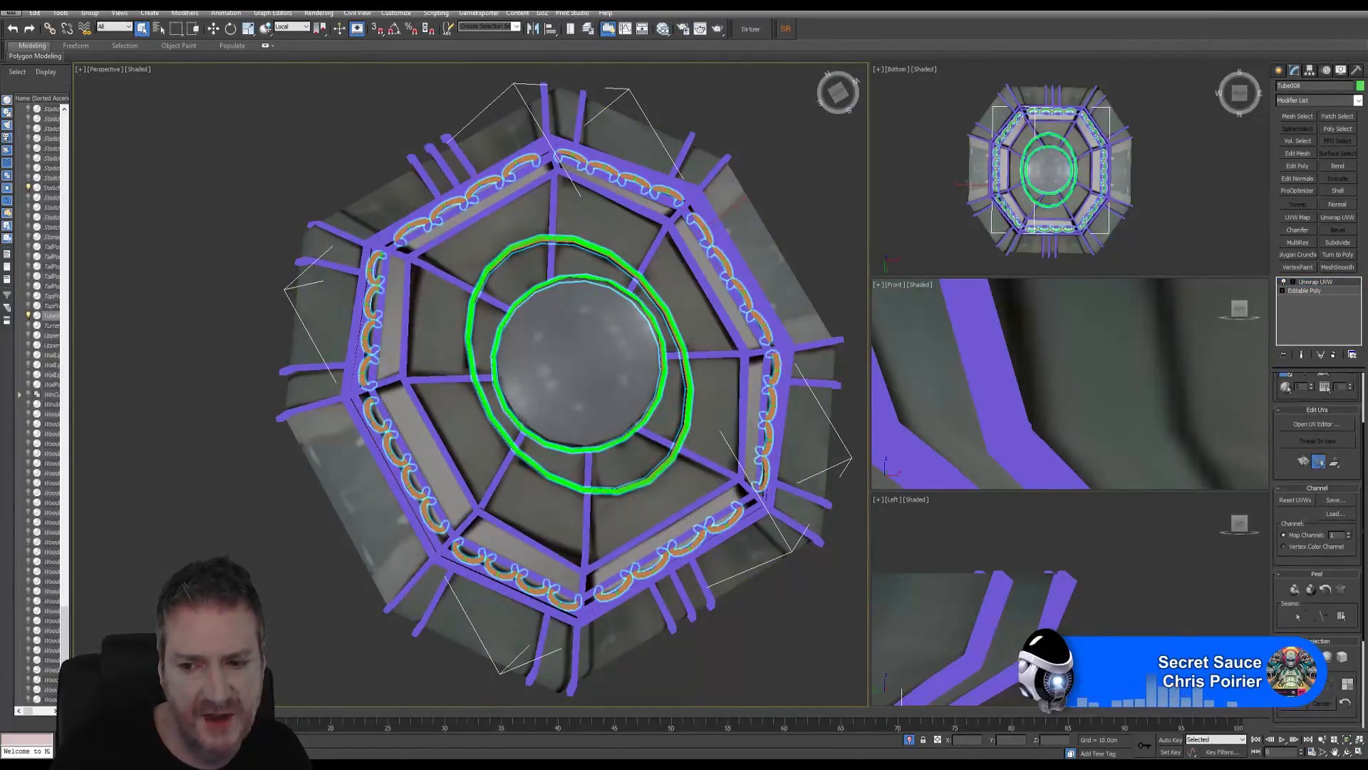
scroll(1303, 708, "down", 3)
left_click(1302, 711)
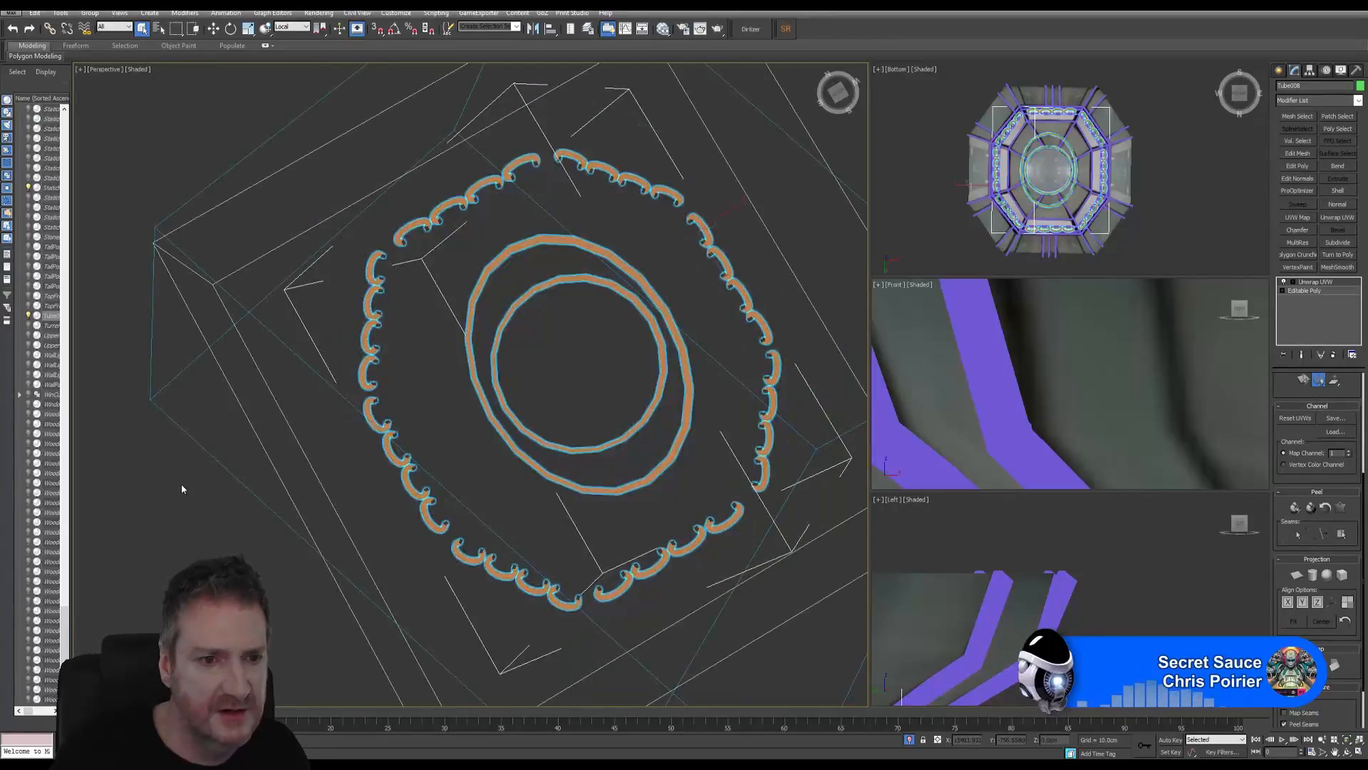
left_click(193, 509)
Step: Examine the whole ship from several angles in the perspective, front and left views
middle_click_drag(545, 334, 484, 370)
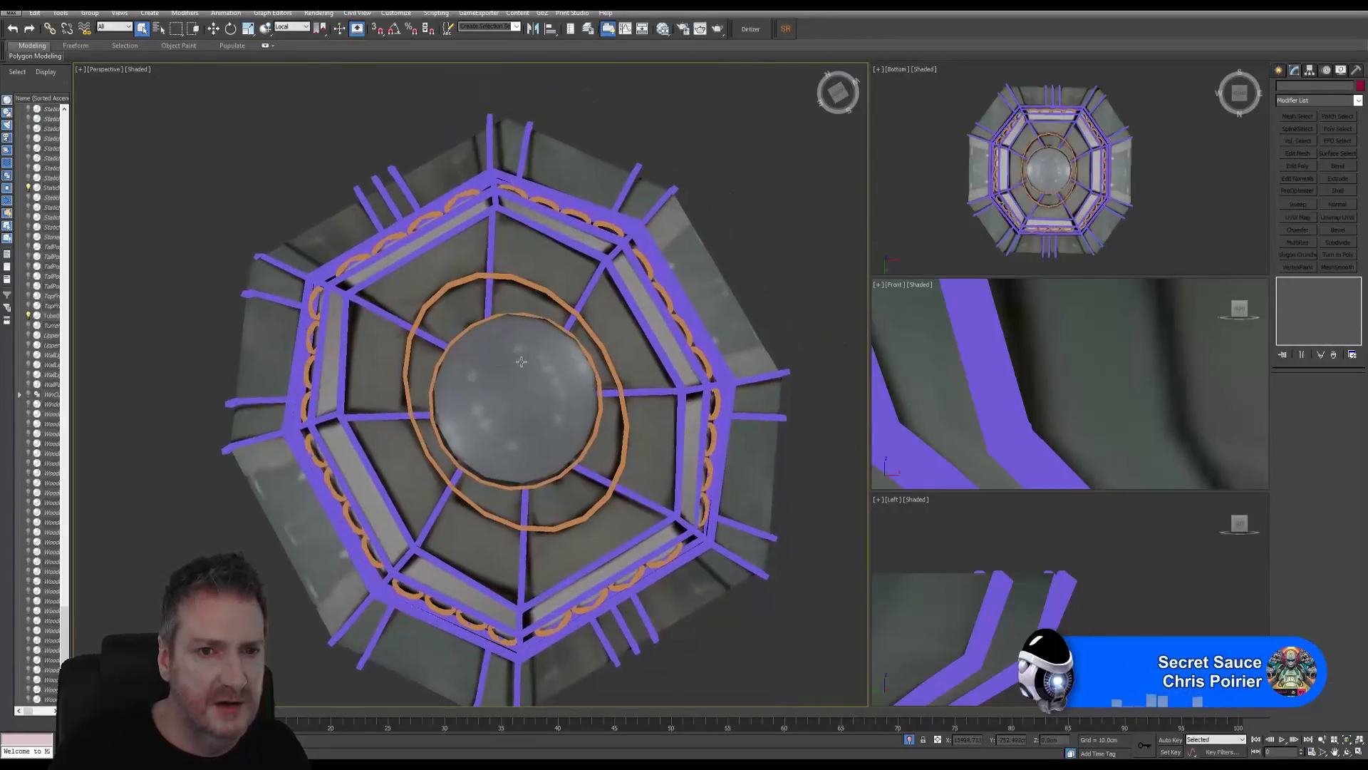
left_click(1345, 752)
mouse_move(436, 352)
left_mouse_down()
mouse_move(423, 390)
mouse_move(484, 385)
mouse_move(417, 325)
mouse_move(470, 392)
mouse_move(469, 374)
left_mouse_up()
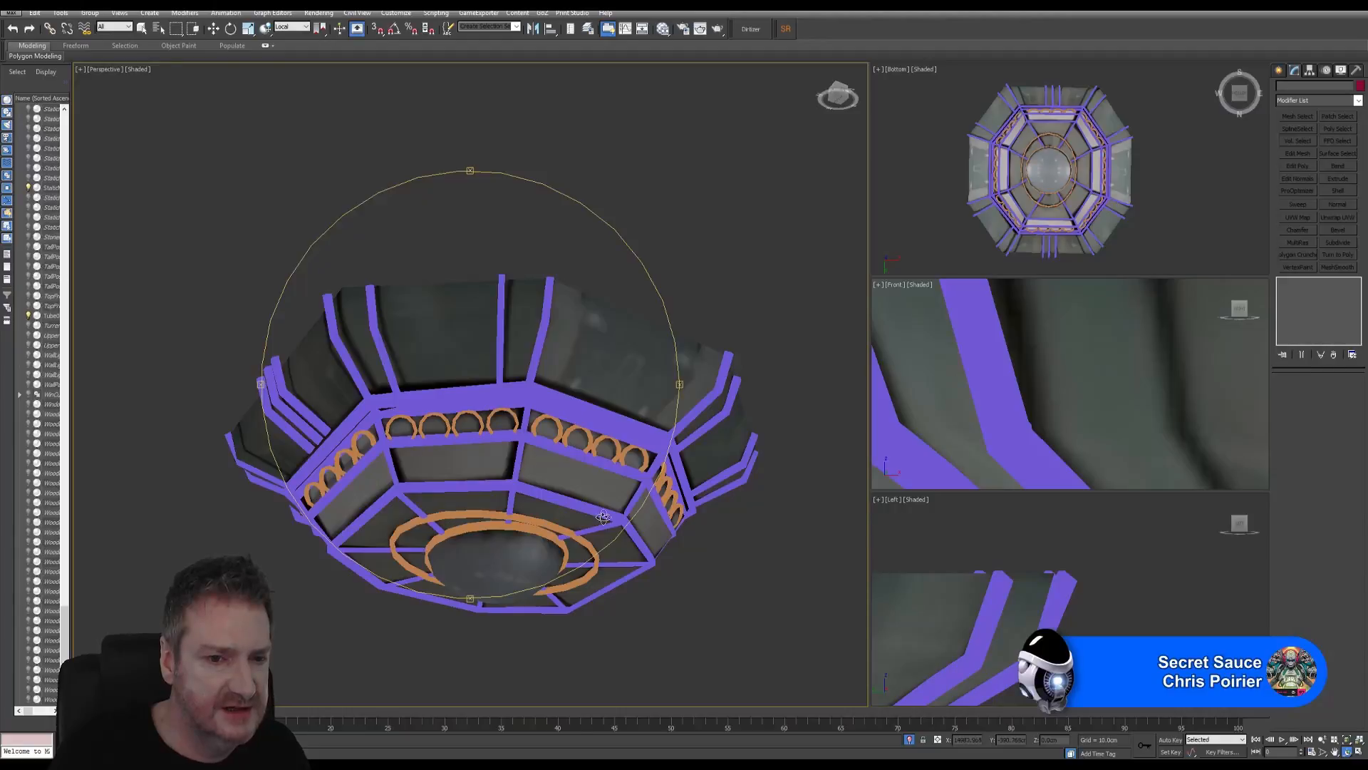
left_click_drag(544, 436, 554, 396)
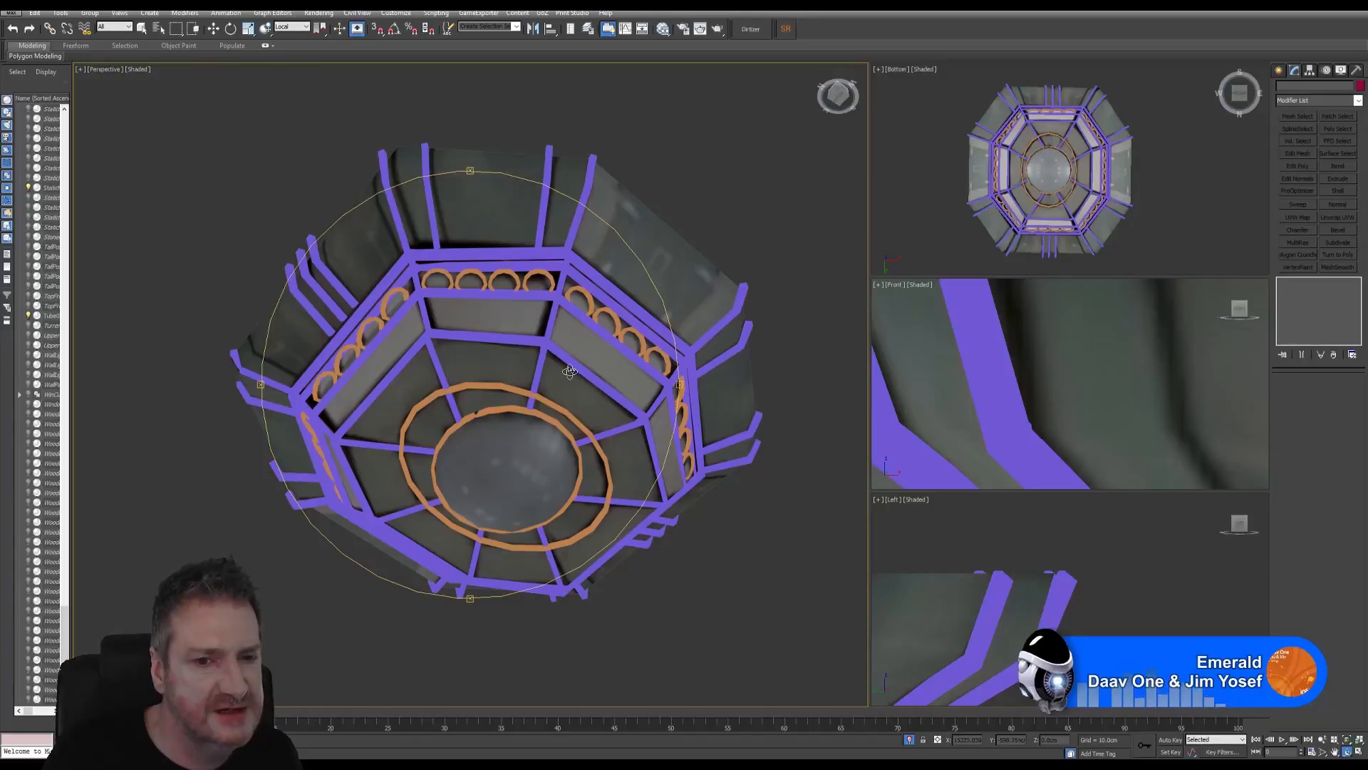
middle_click_drag(570, 370, 540, 359, "alt")
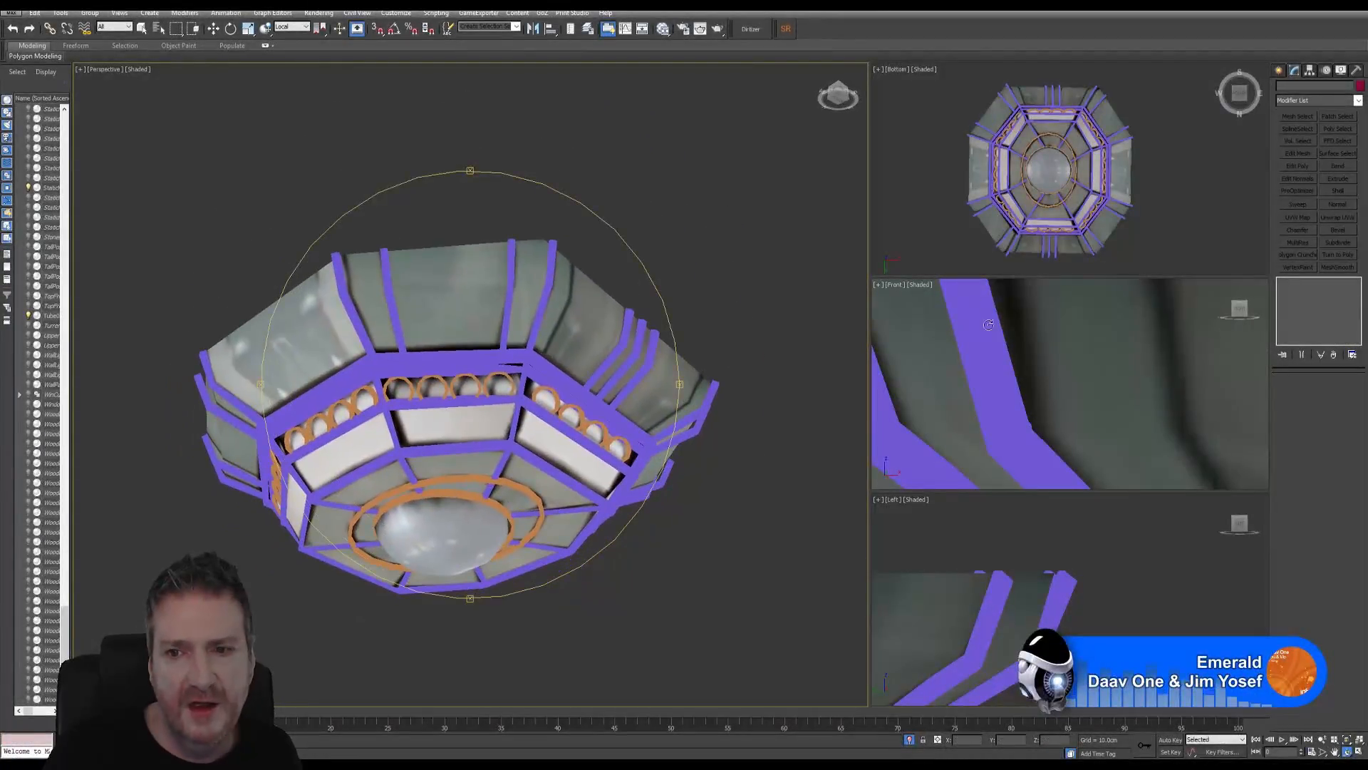
middle_click_drag(988, 325, 1040, 333, "alt")
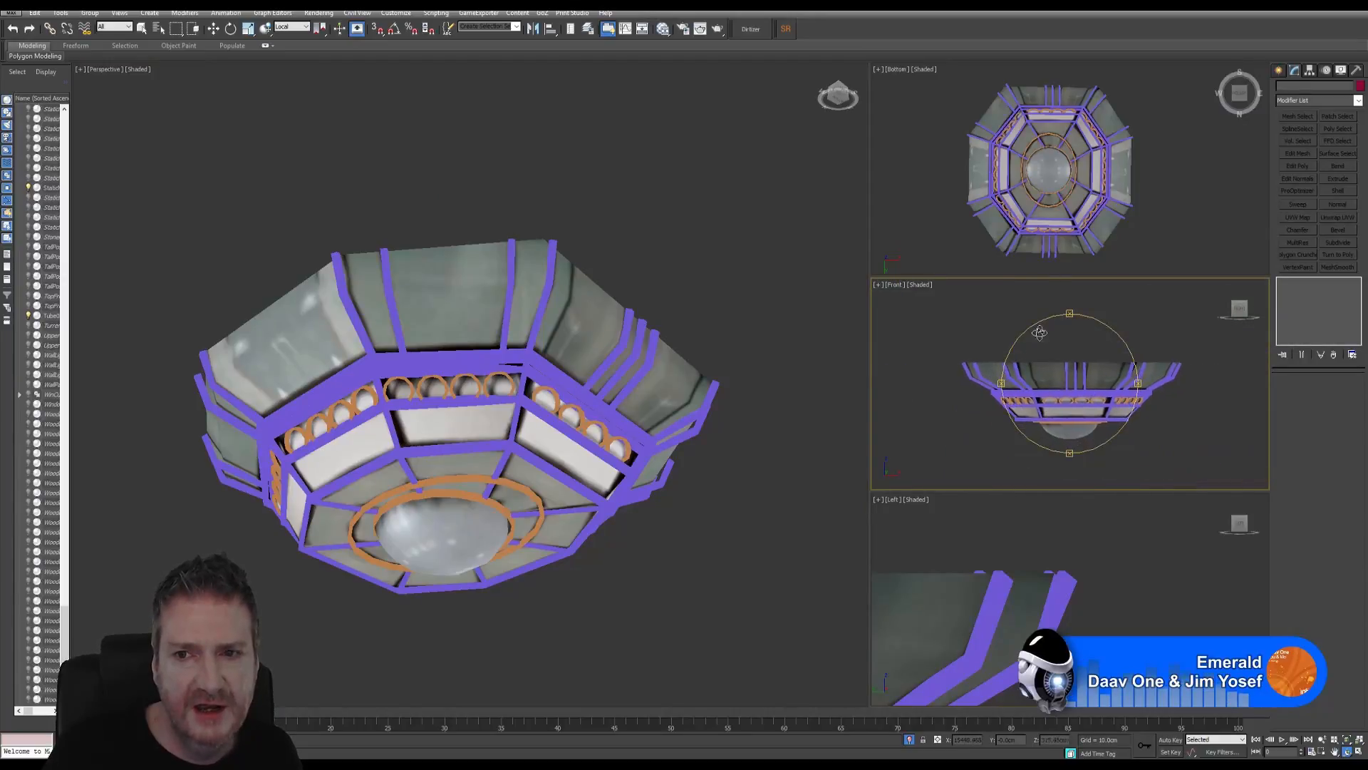
middle_click_drag(948, 626, 1114, 564)
scroll(1016, 631, "down", 6)
scroll(1012, 631, "down", 5)
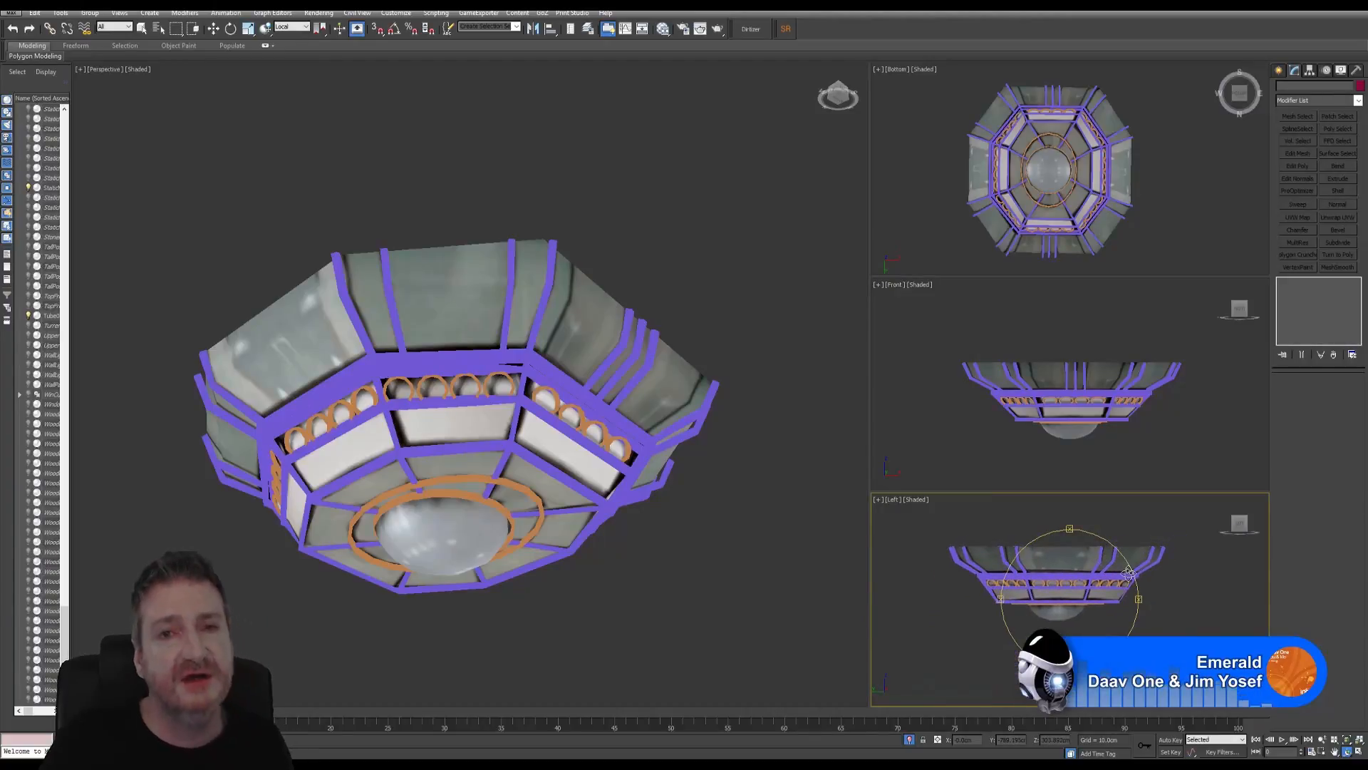